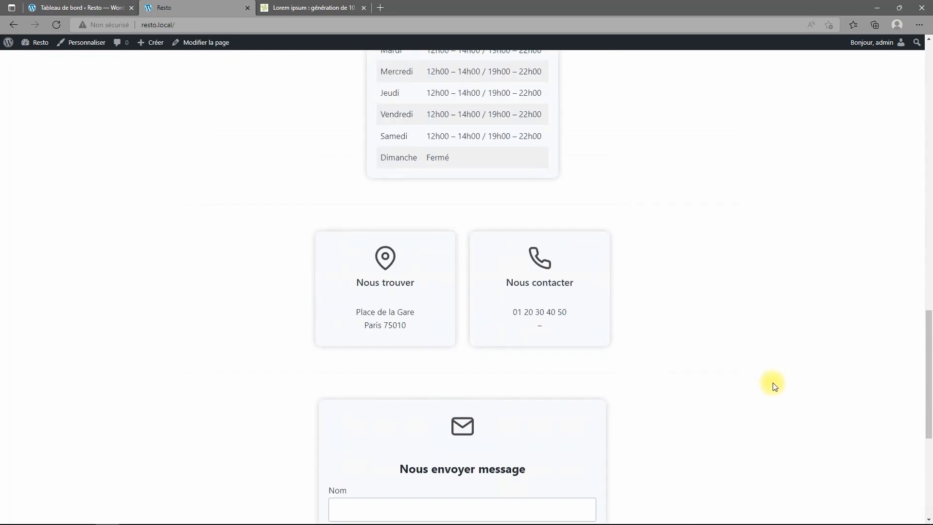
scroll(784, 380, up, 5)
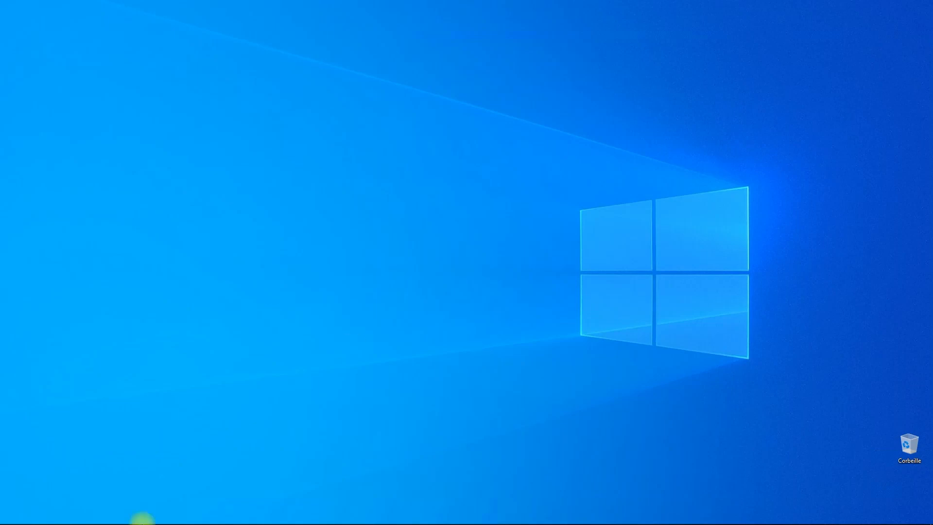
Launch Shutter Encoder from the Start menu.
mouse_move(47, 519)
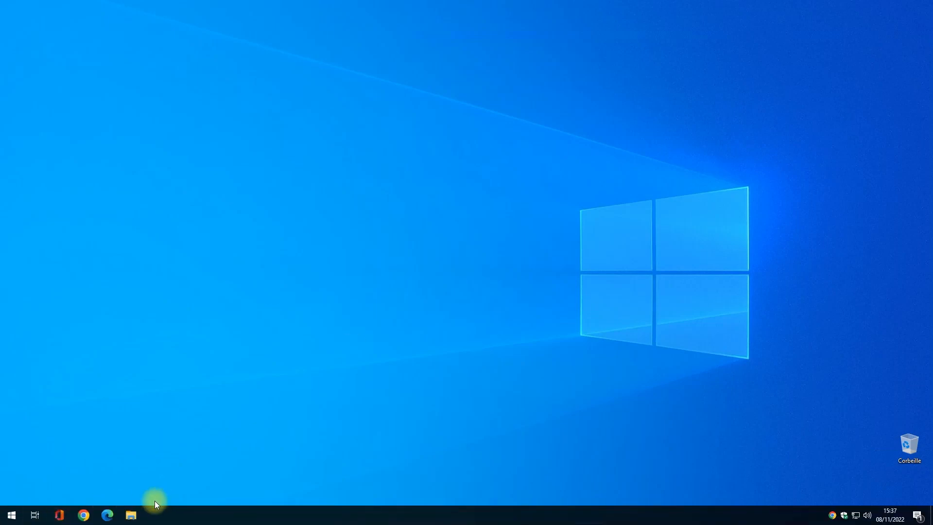
click(17, 519)
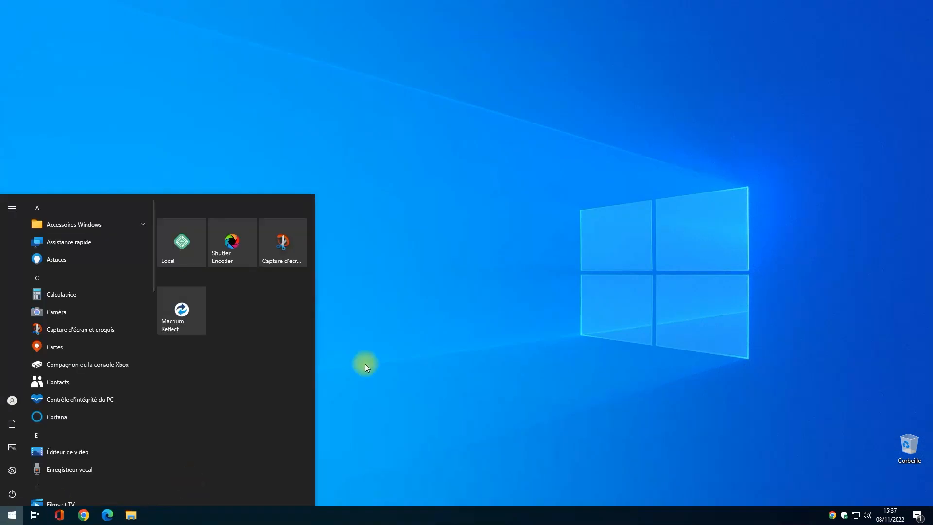
click(228, 244)
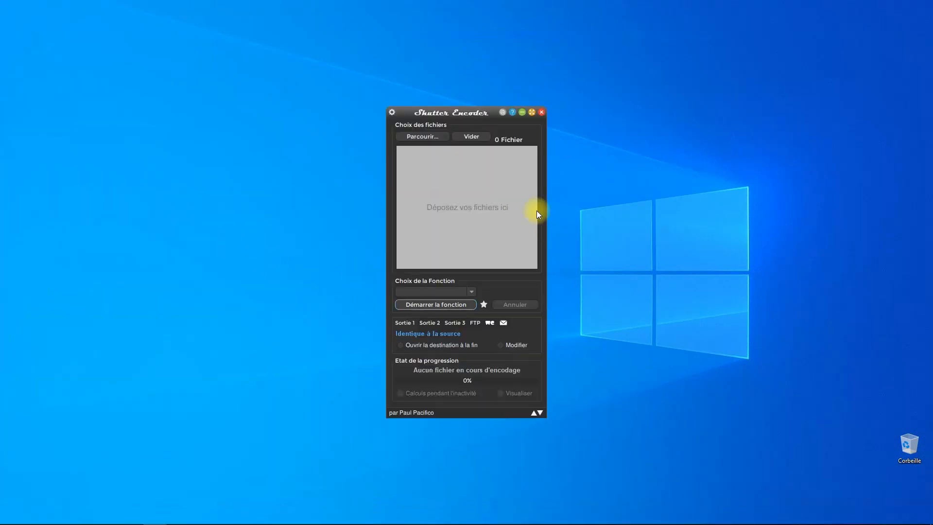
Open File Explorer and browse to Images > Resto > Plats.
mouse_move(424, 523)
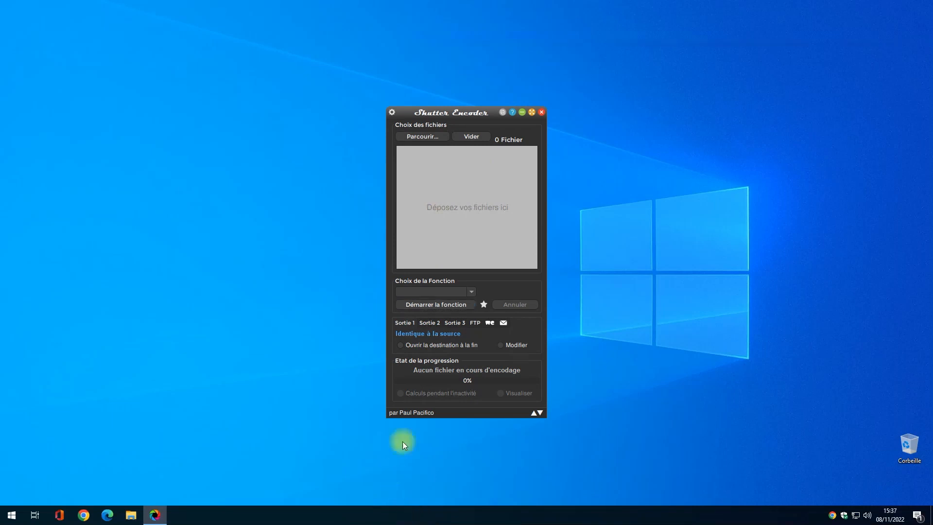
key(super+e)
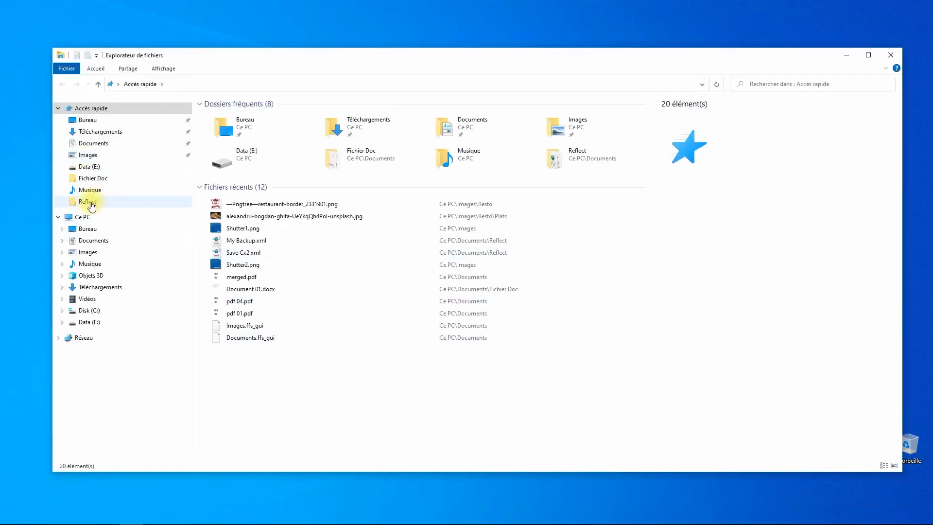
click(107, 253)
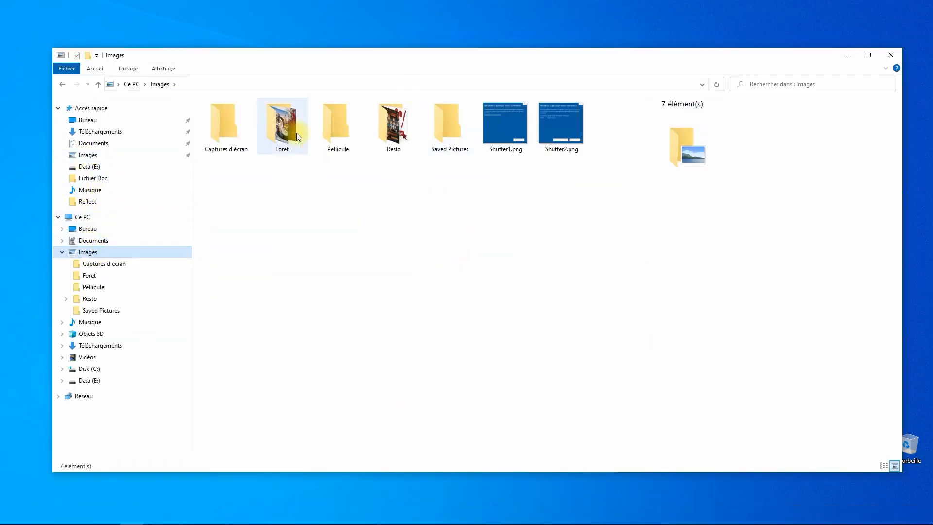
double_click(394, 131)
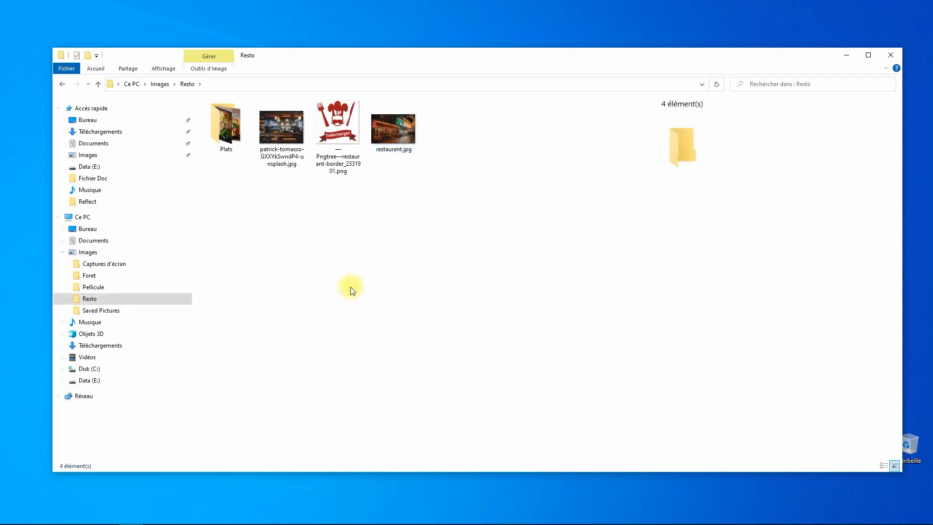
double_click(236, 130)
Check each of the eight dish photos, then narrow Explorer so Shutter Encoder shows.
click(278, 130)
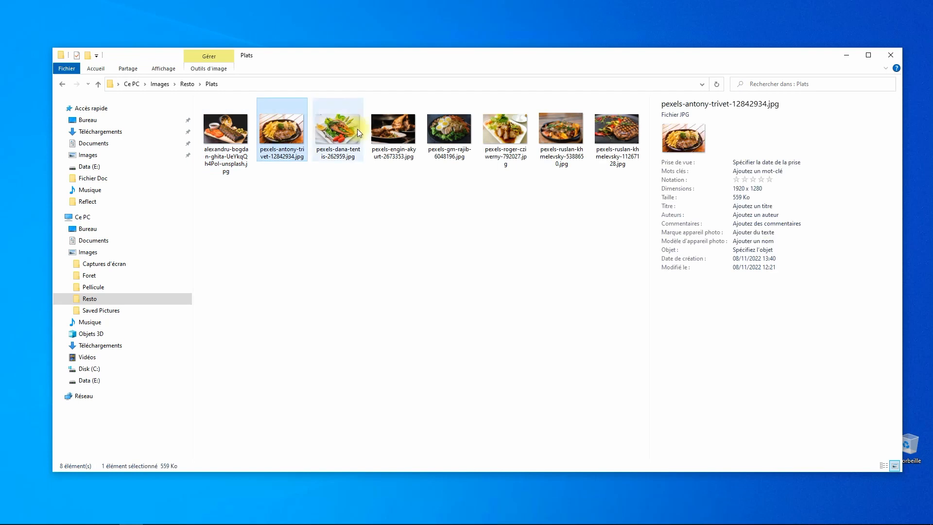
click(354, 132)
click(404, 130)
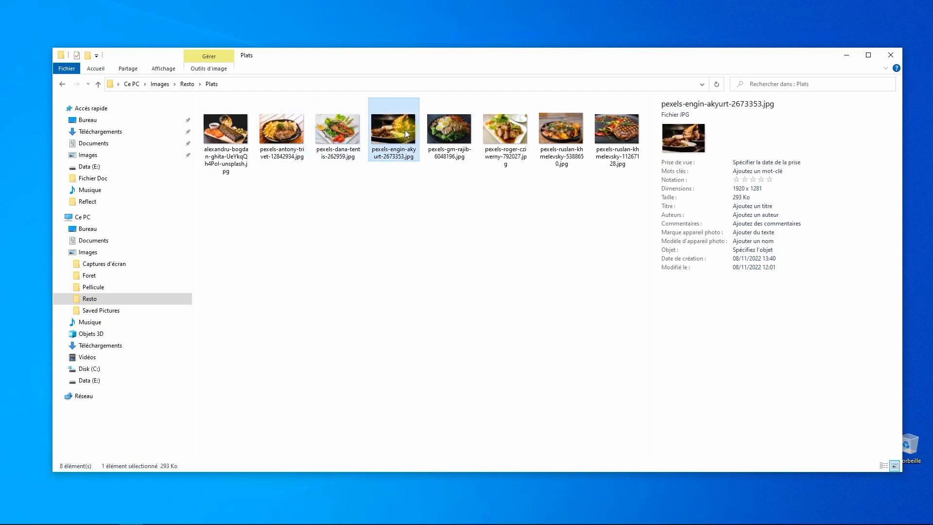
click(456, 130)
click(507, 129)
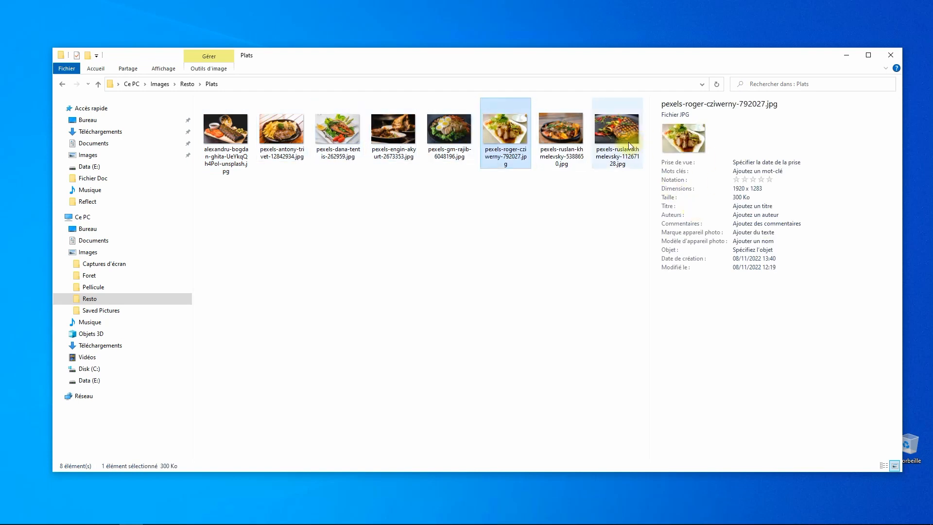
click(573, 141)
click(610, 136)
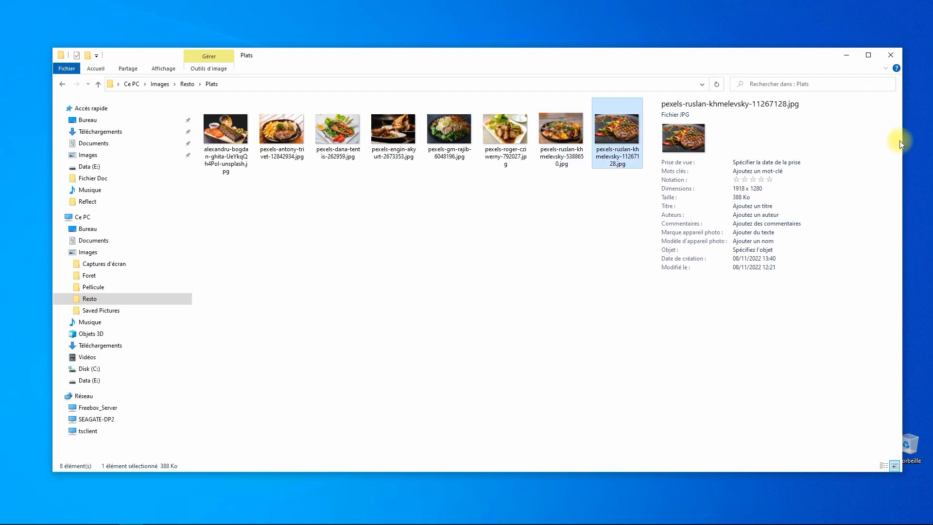
drag(904, 142, 370, 142)
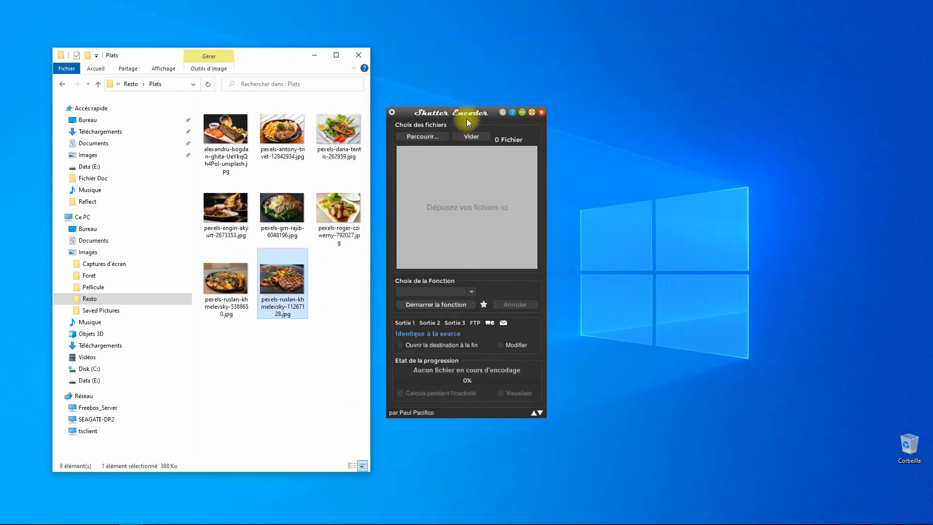
Load the eight dish photos into Shutter Encoder and choose Image conversion to .webp.
mouse_move(467, 121)
mouse_down()
mouse_move(600, 95)
mouse_move(631, 98)
mouse_up()
mouse_move(347, 349)
mouse_down()
mouse_move(206, 123)
mouse_move(678, 171)
mouse_move(661, 170)
mouse_up()
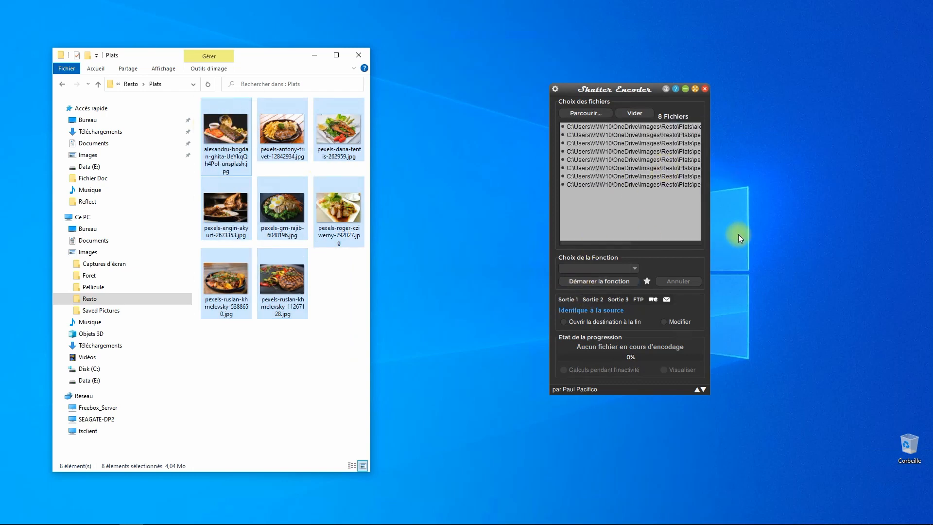
click(635, 269)
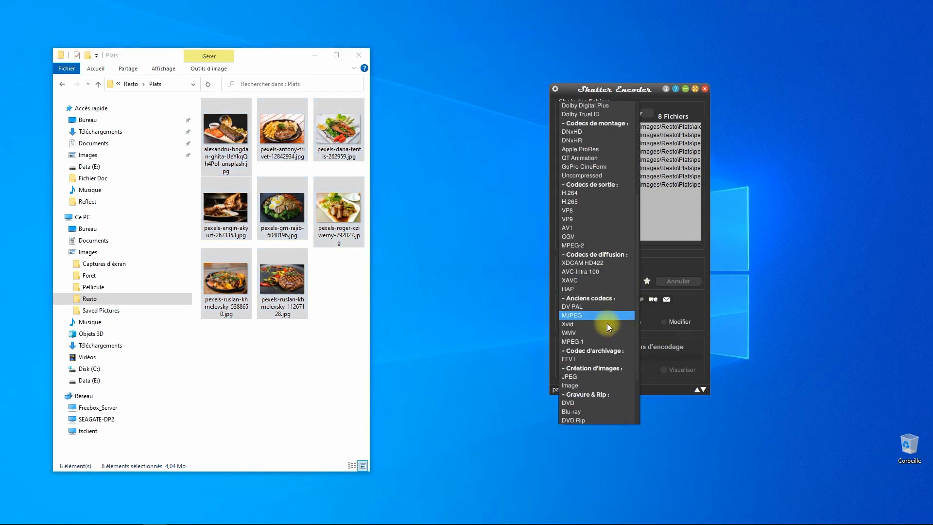
scroll(585, 354, down, 3)
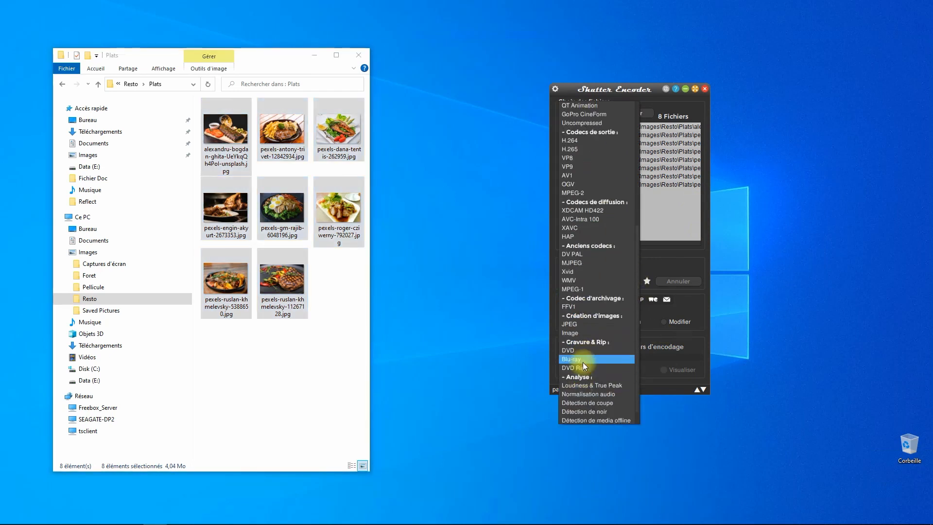
click(581, 332)
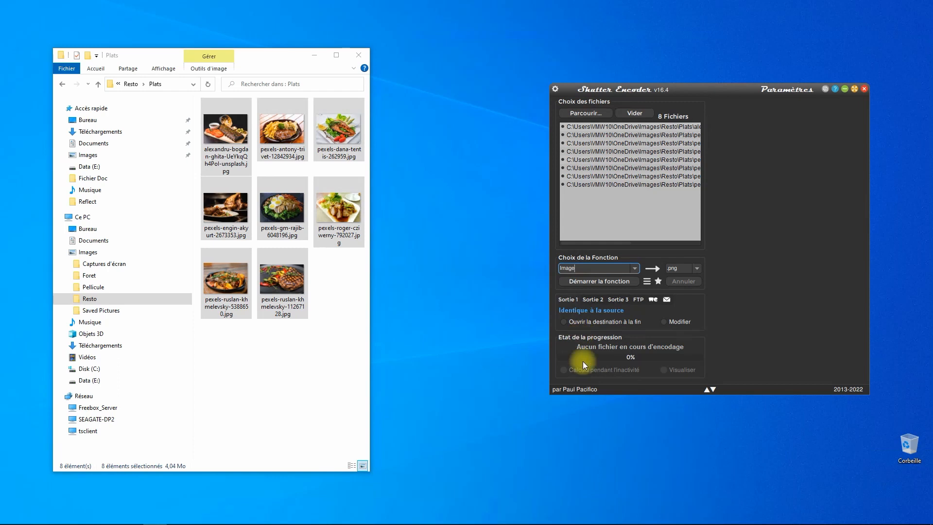
click(696, 270)
click(681, 347)
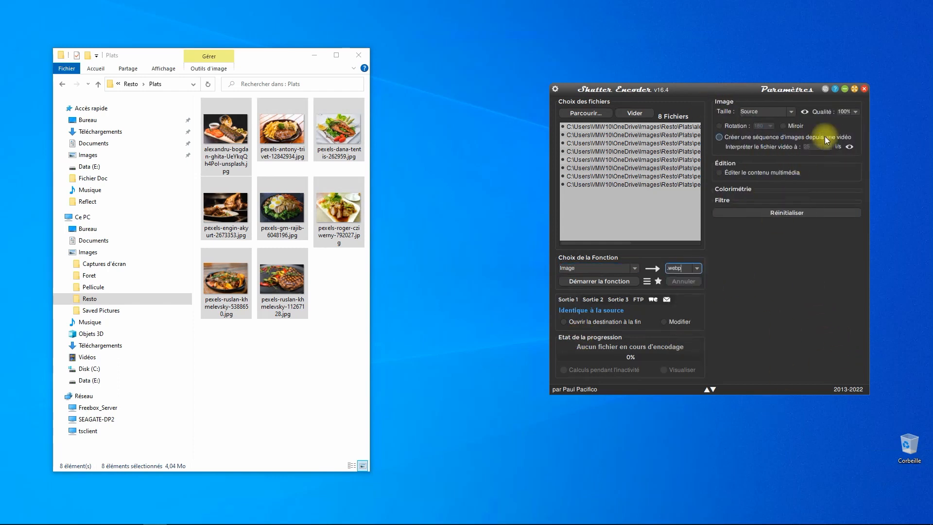
Set output quality to 60% and output size to 1280:auto.
click(855, 112)
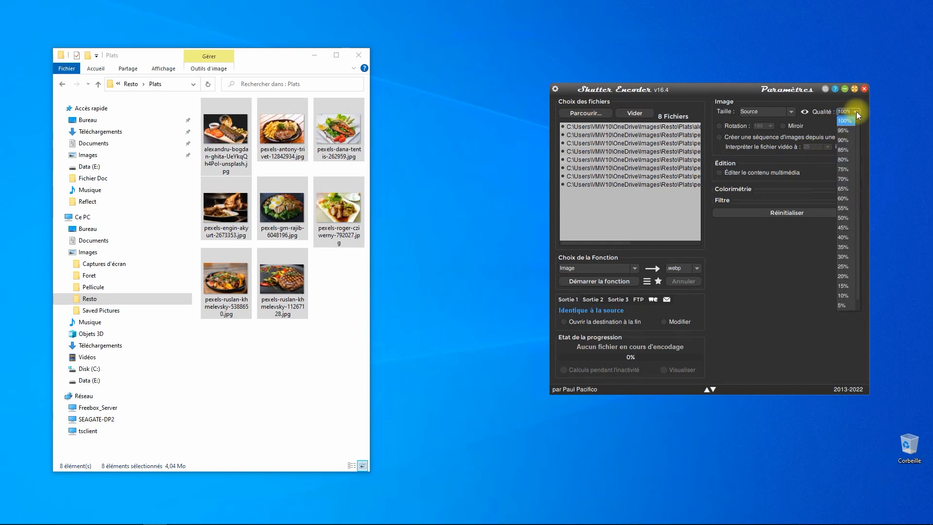
click(845, 200)
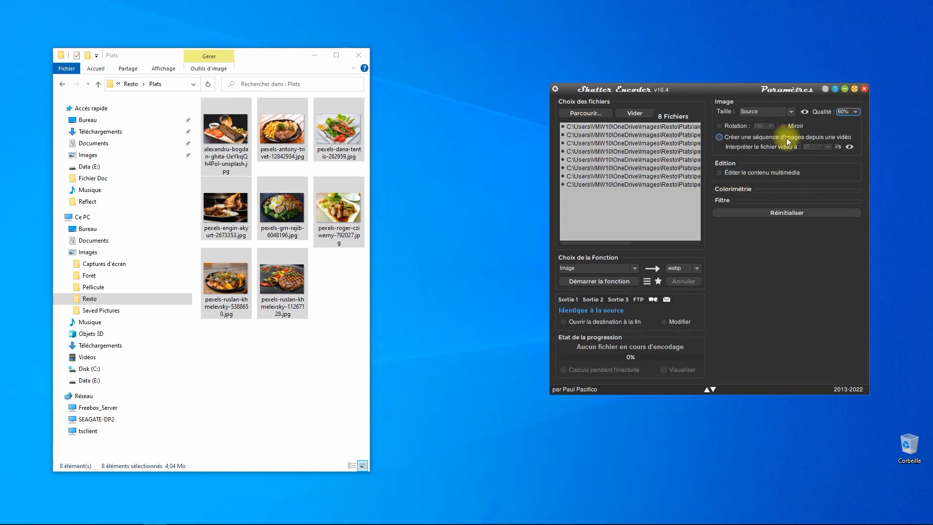
click(793, 113)
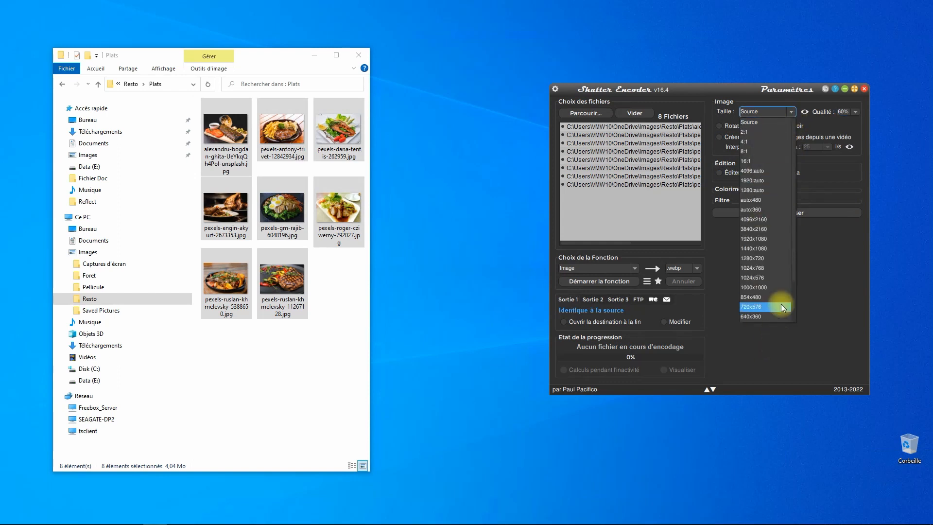
click(751, 191)
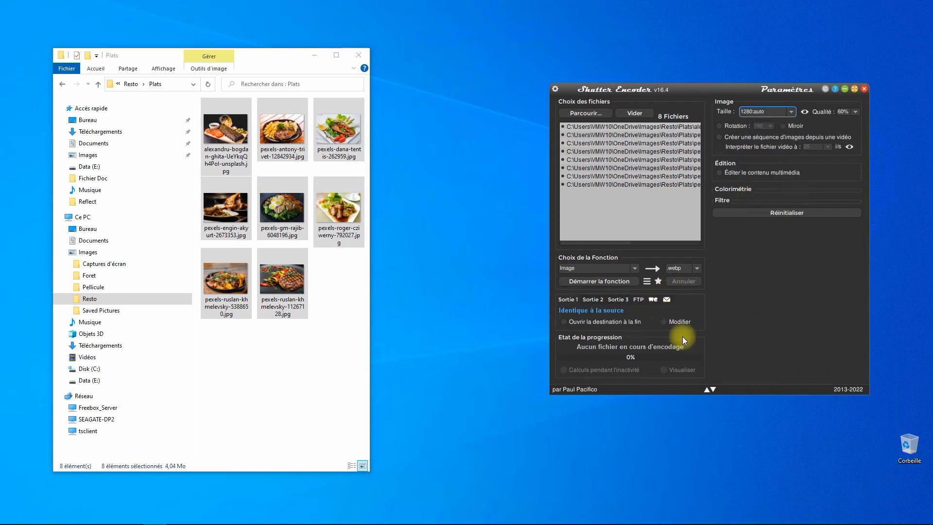
Output to the Resto\Plats folder, run the conversion, then clear the file list.
click(673, 324)
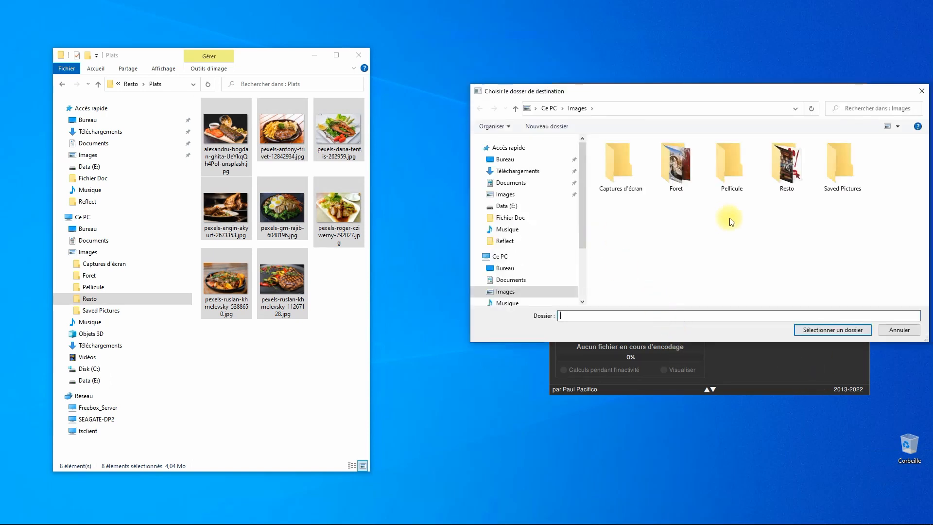
double_click(782, 177)
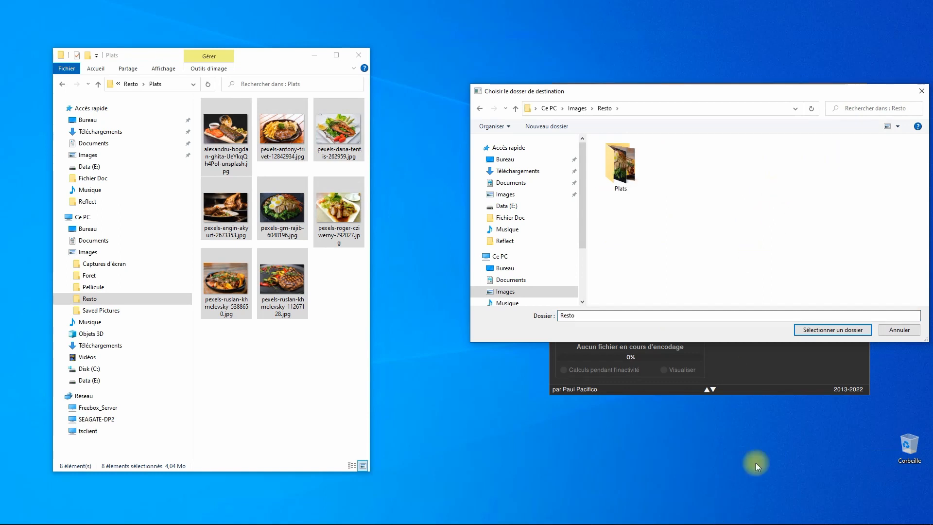
double_click(608, 155)
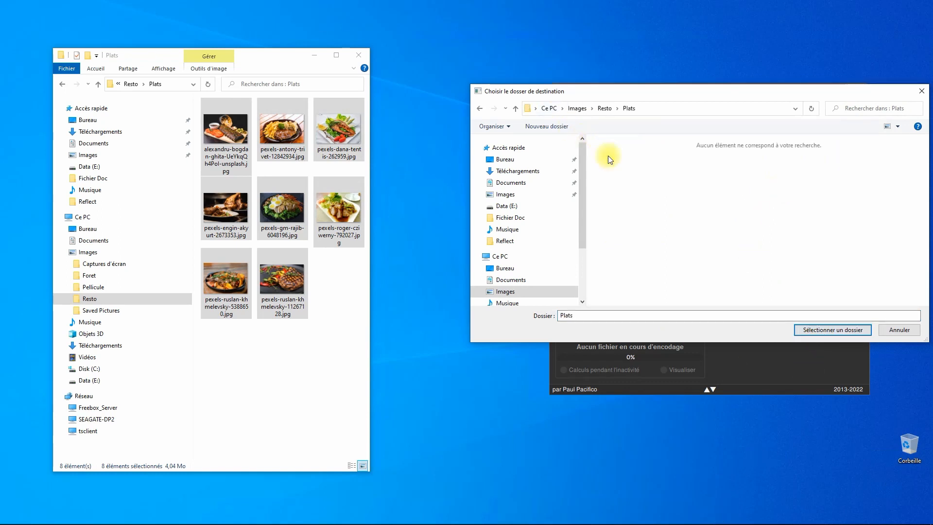
click(831, 332)
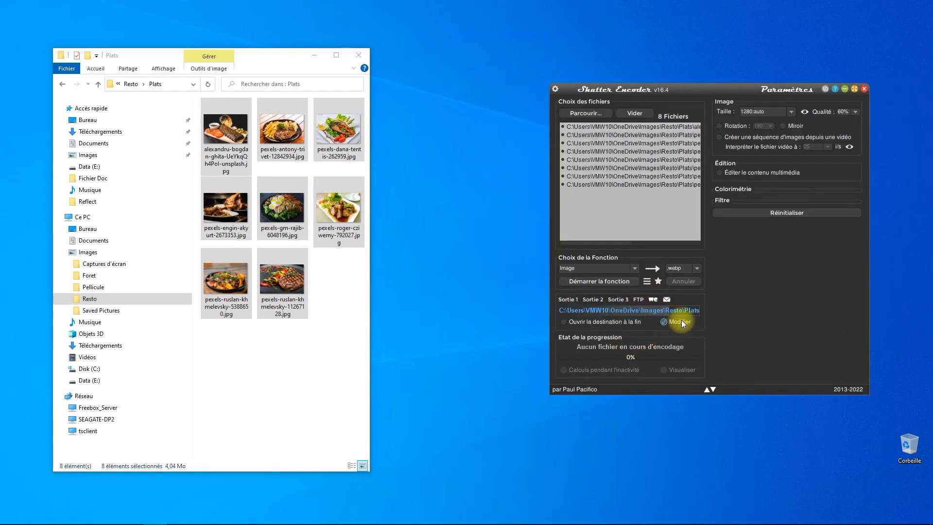
click(596, 281)
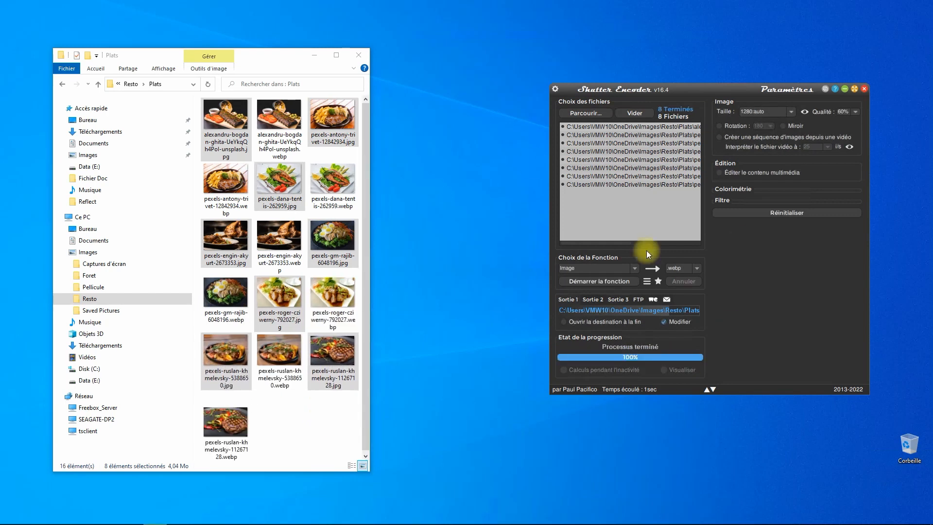
click(635, 112)
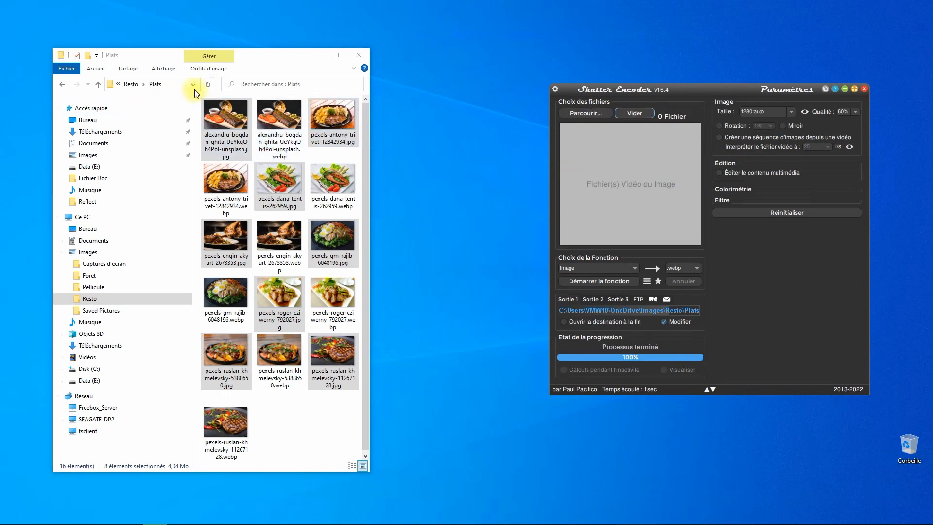
Select the bar photo, Pngtree logo and restaurant.jpg in Resto and load them into Shutter Encoder.
click(96, 299)
click(276, 129)
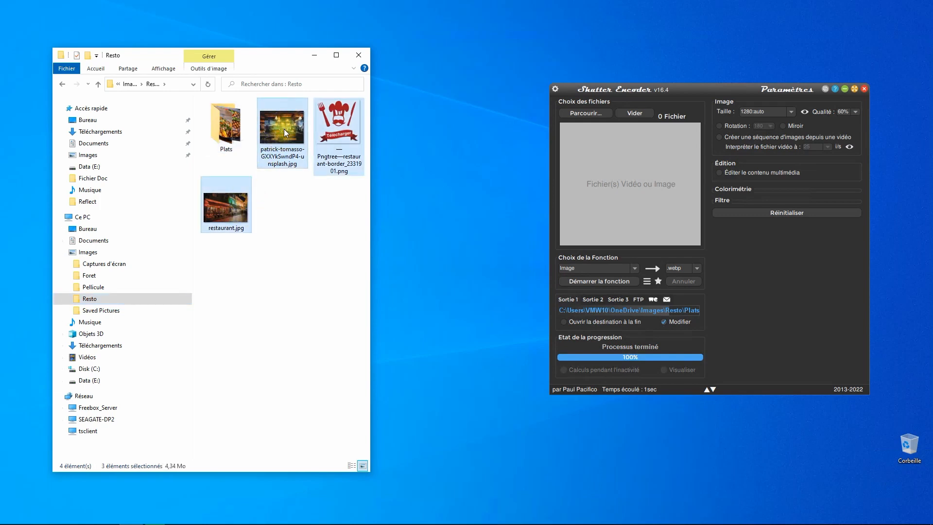
click(301, 179)
click(284, 141)
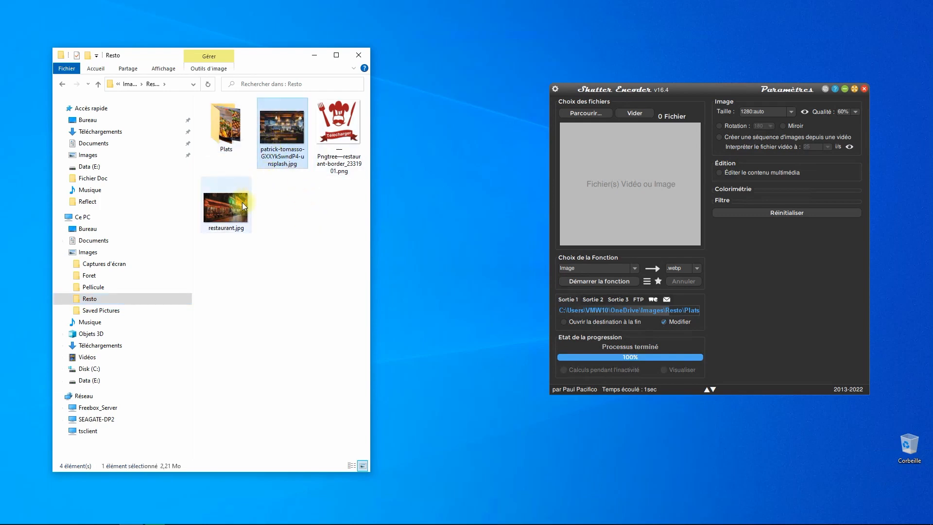
ctrl+click(348, 112)
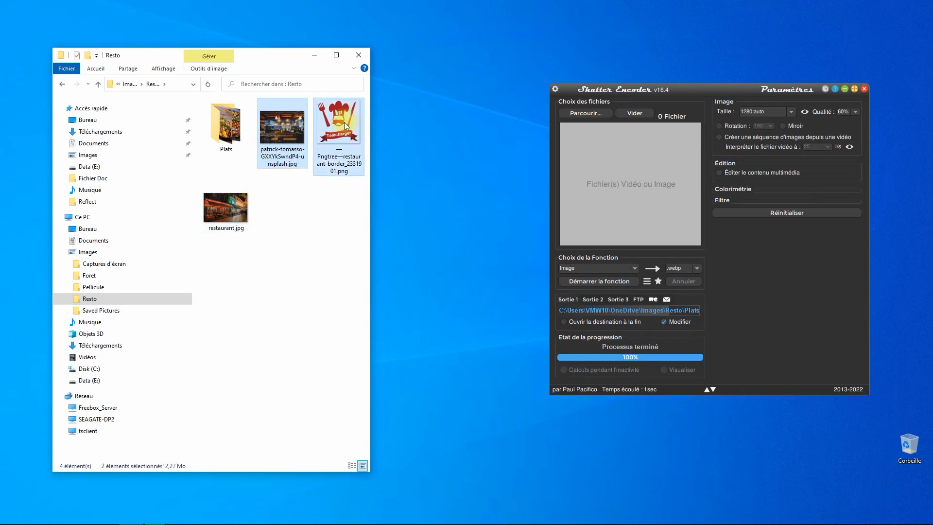
ctrl+click(235, 208)
drag(290, 166, 623, 173)
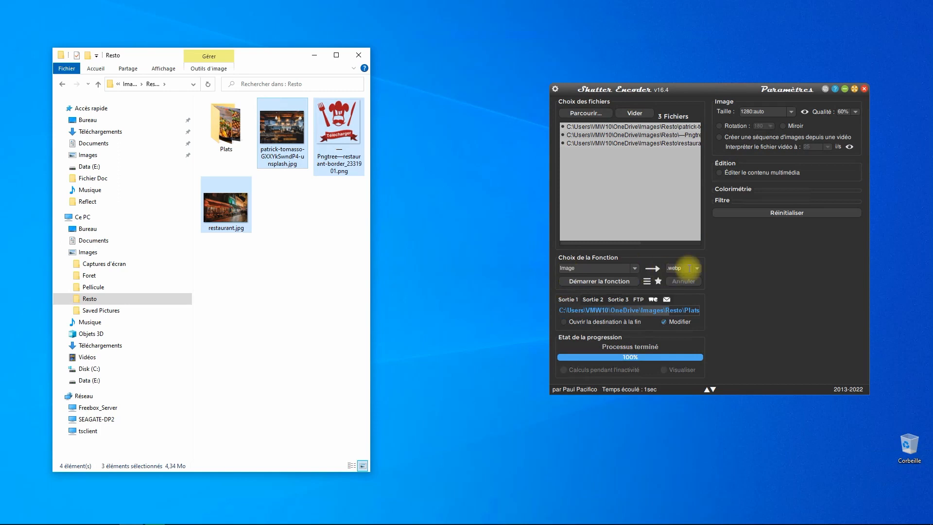
Keep the source size and run the webp conversion.
click(792, 112)
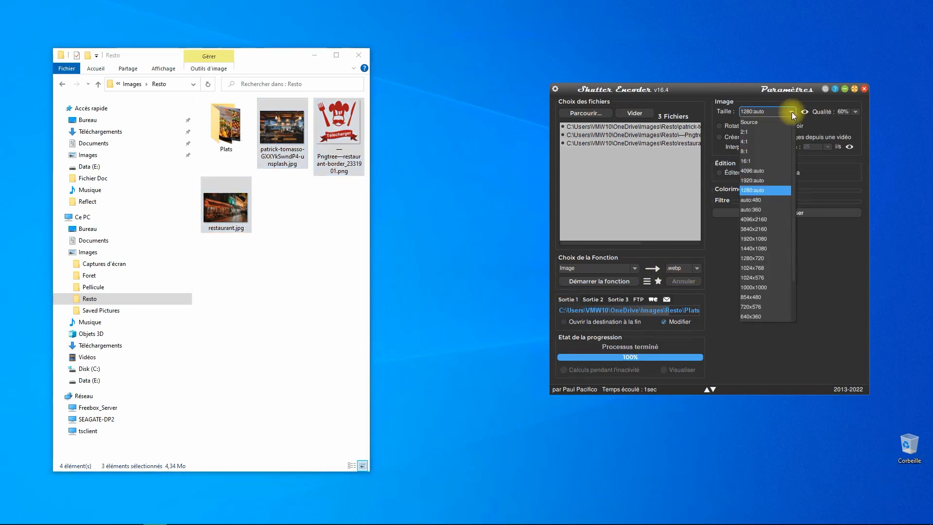
click(763, 122)
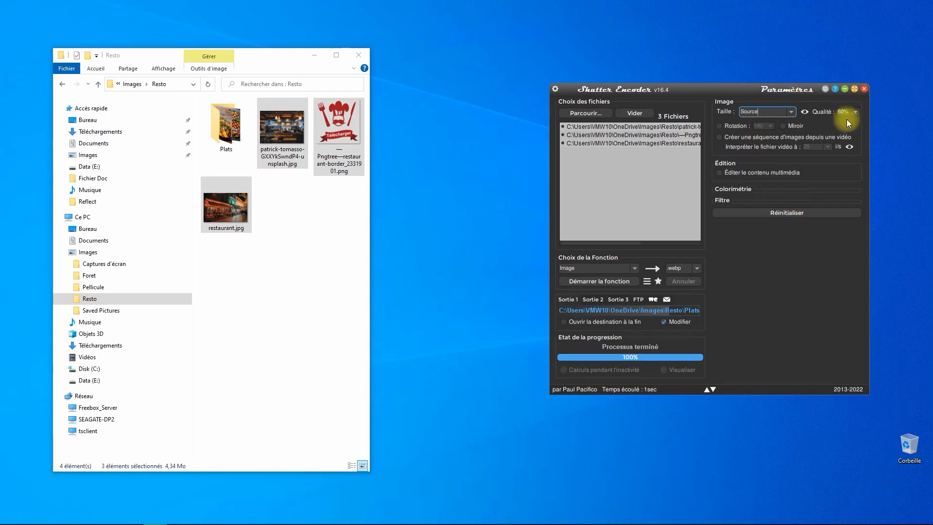
click(608, 282)
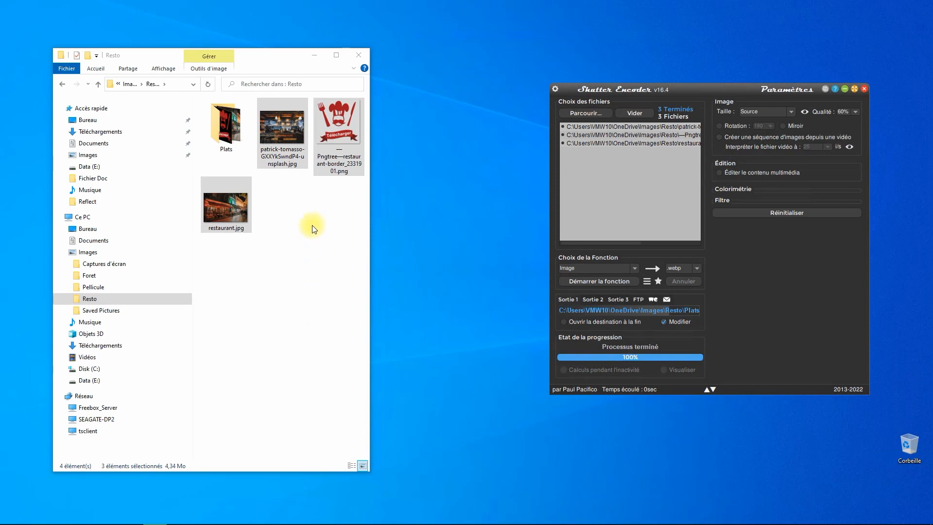
Cut the three new webp files from Plats and paste them into the Resto folder.
double_click(214, 120)
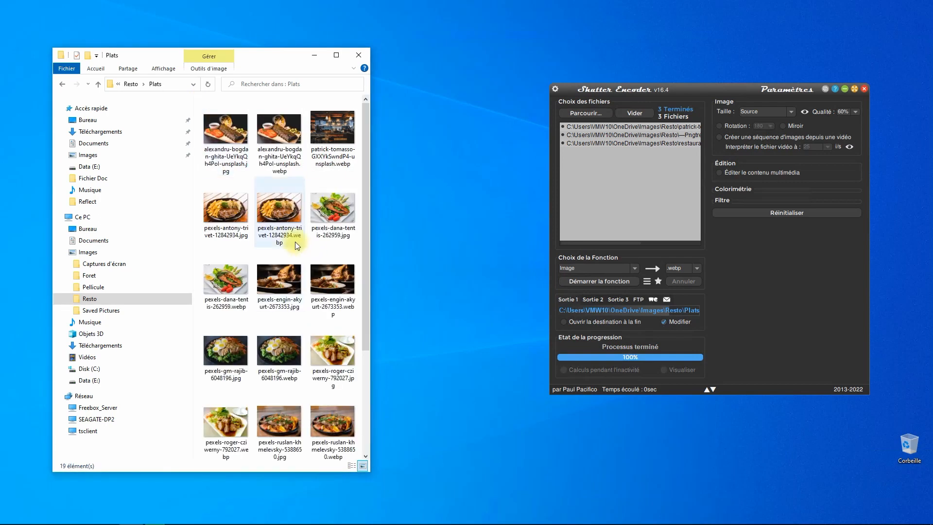
scroll(295, 241, down, 3)
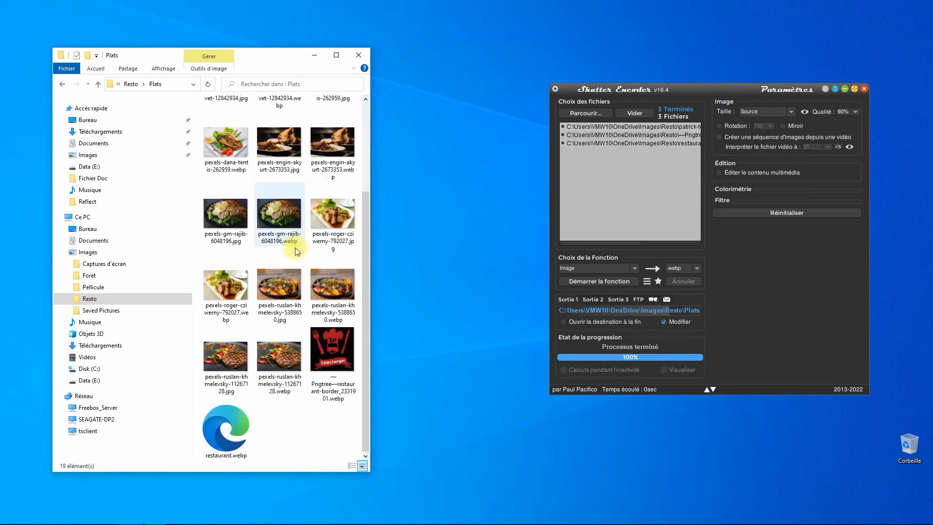
click(337, 353)
ctrl+click(238, 433)
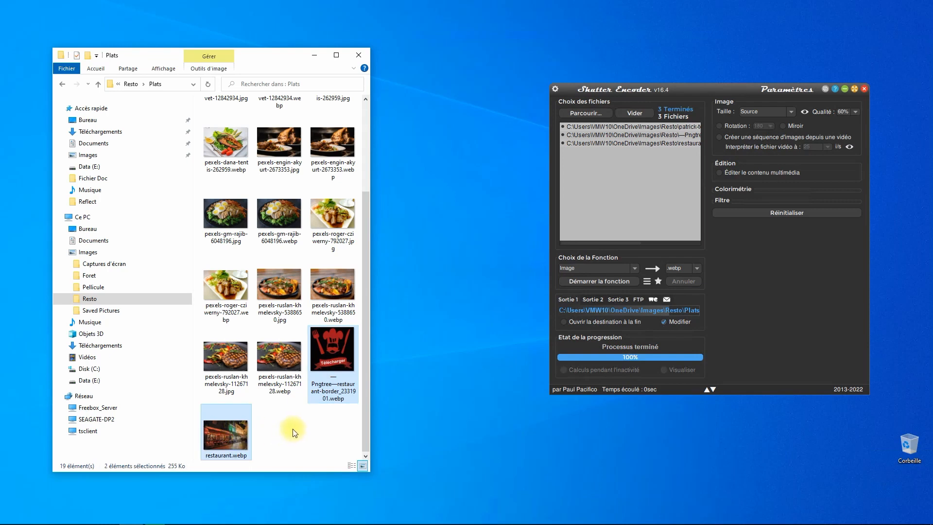
scroll(304, 413, up, 3)
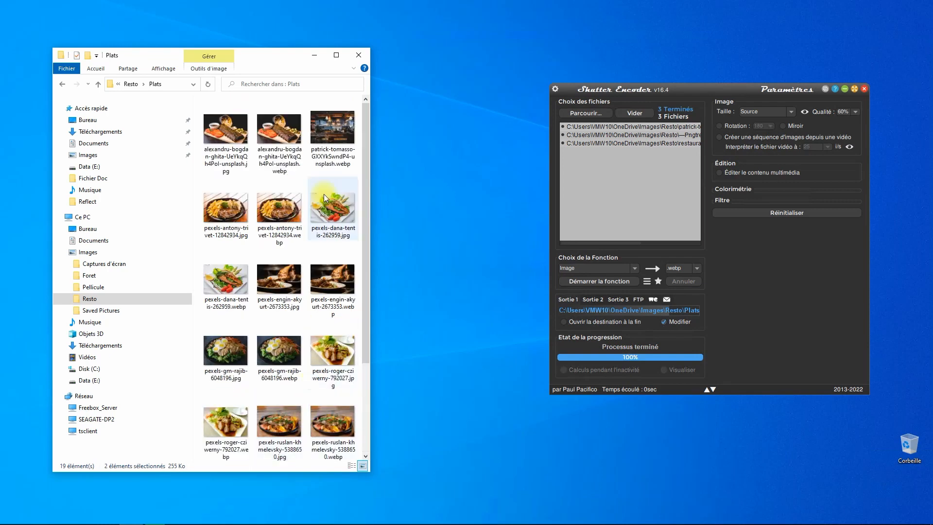
ctrl+click(326, 124)
right_click(325, 124)
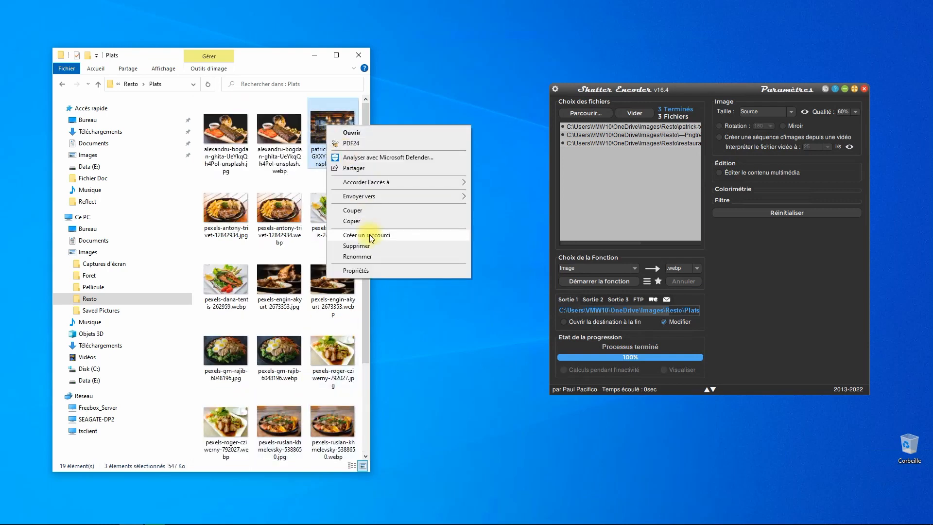
click(364, 210)
key(alt+Left)
right_click(285, 270)
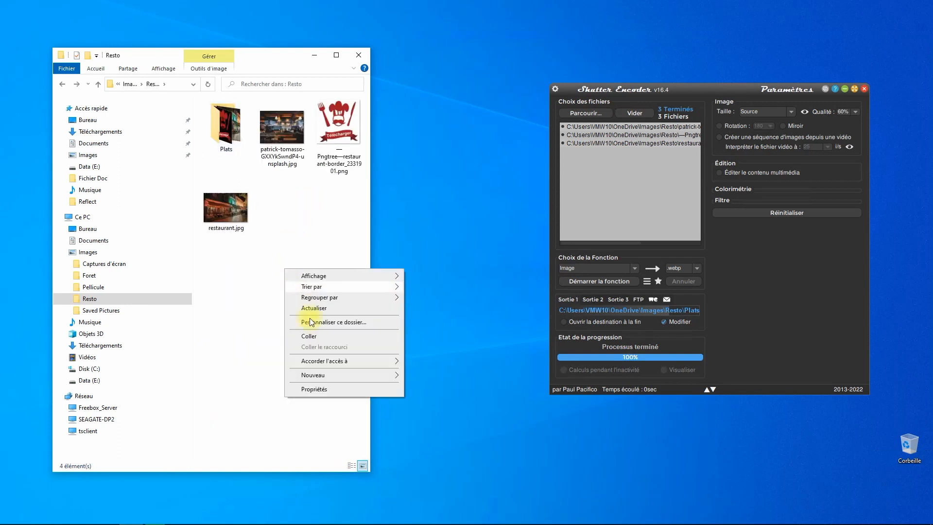
click(311, 337)
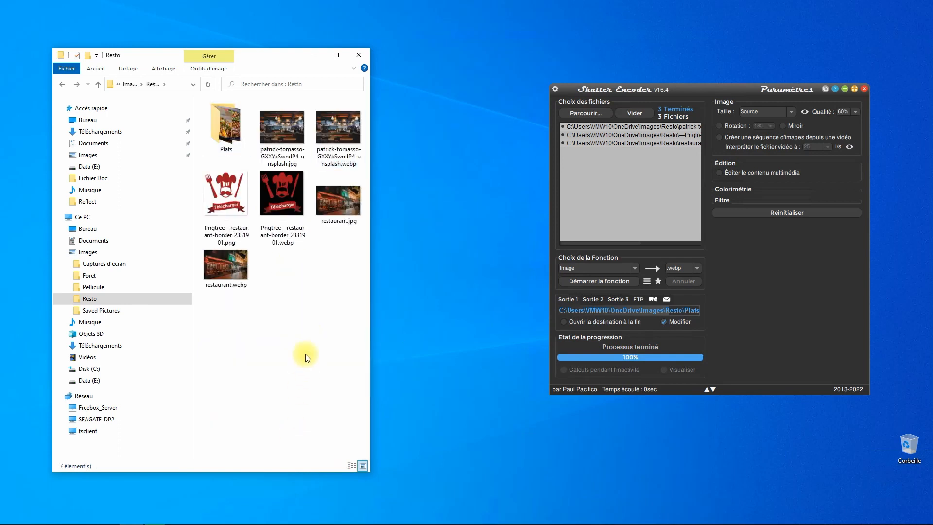
Close Shutter Encoder and compare the bar photo's jpg and webp versions.
click(865, 89)
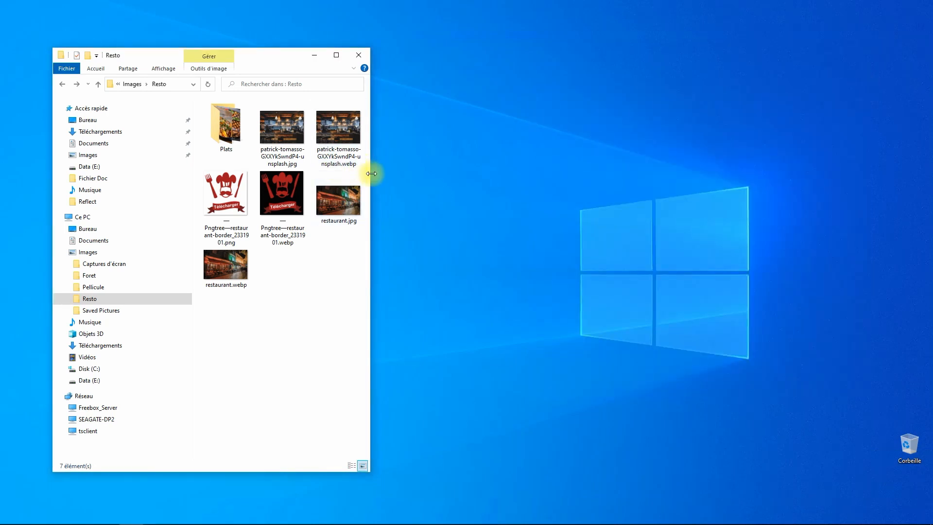
drag(371, 174, 837, 189)
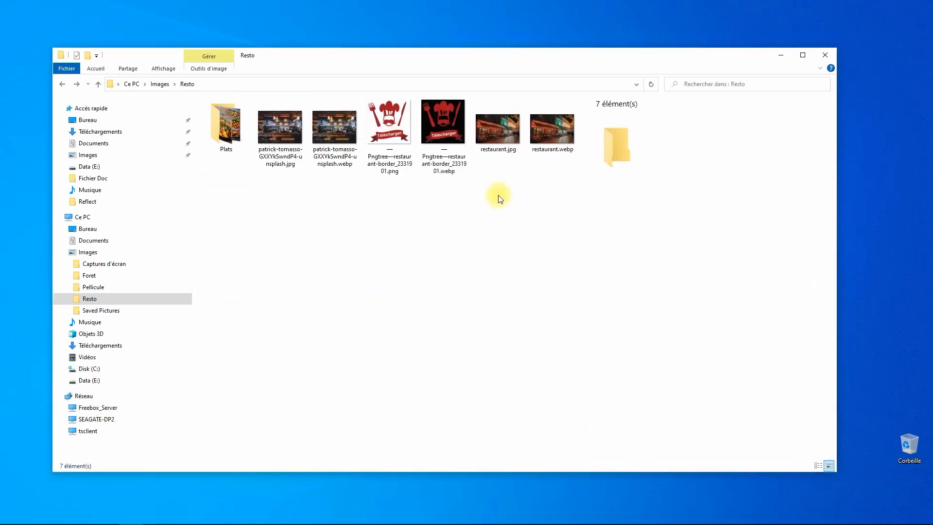
click(285, 130)
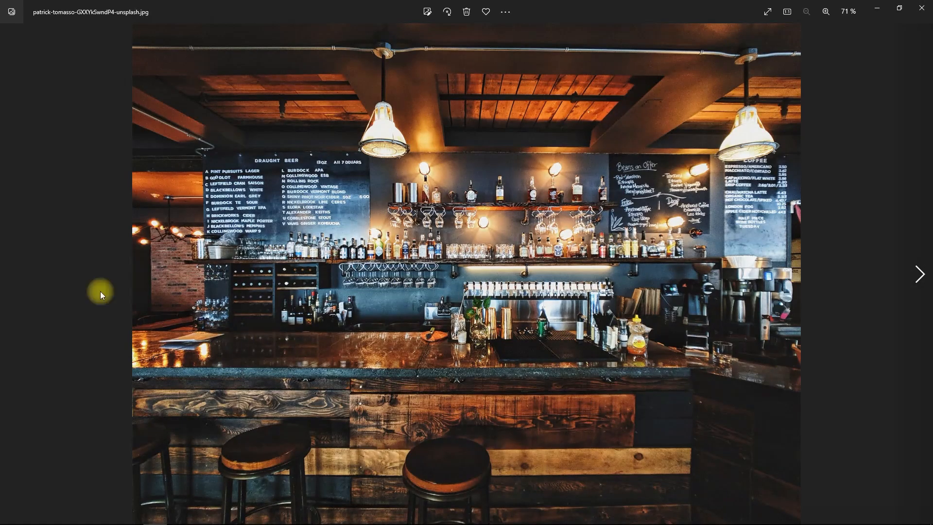
click(922, 8)
double_click(329, 133)
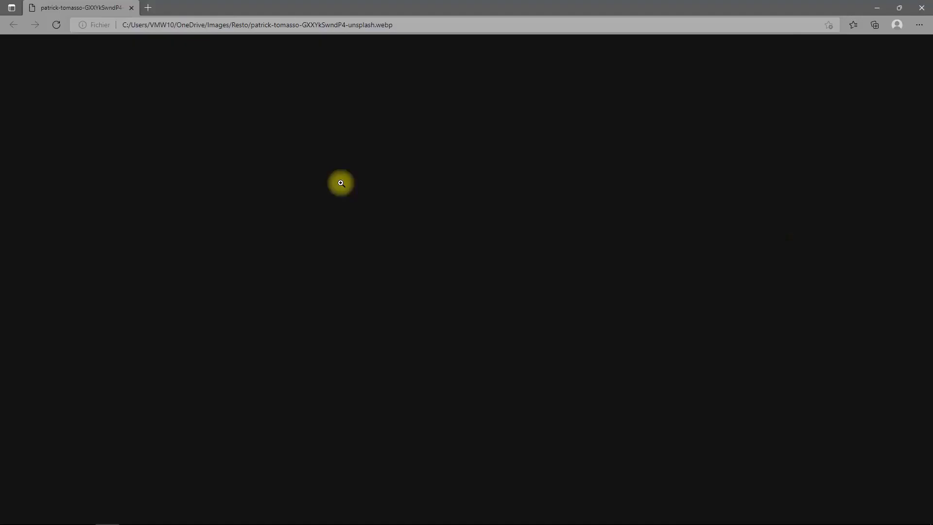
click(922, 8)
In Plats, view the first dish photo as jpg and then as webp.
double_click(217, 131)
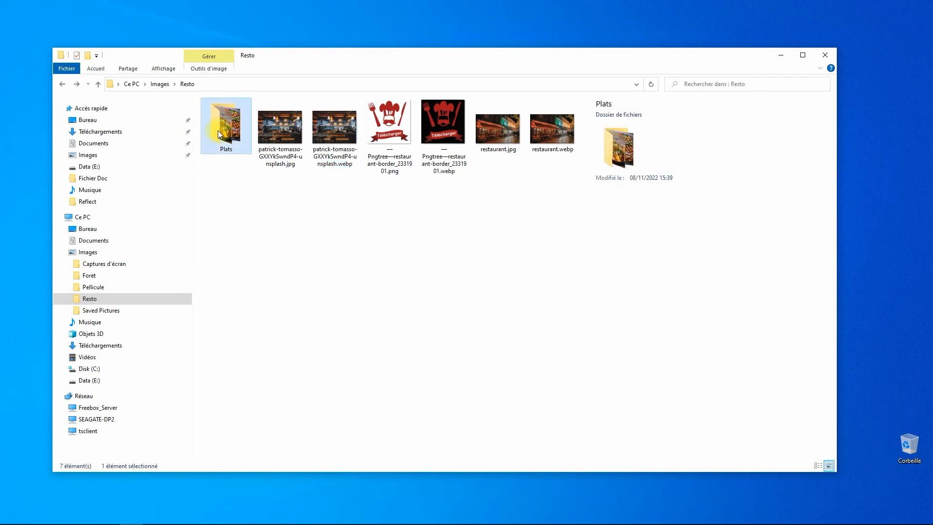
click(225, 124)
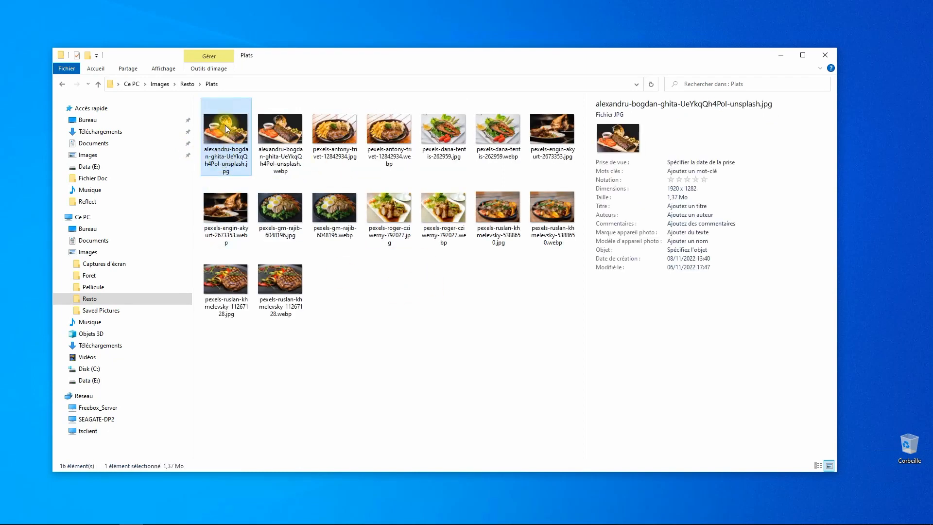
double_click(225, 125)
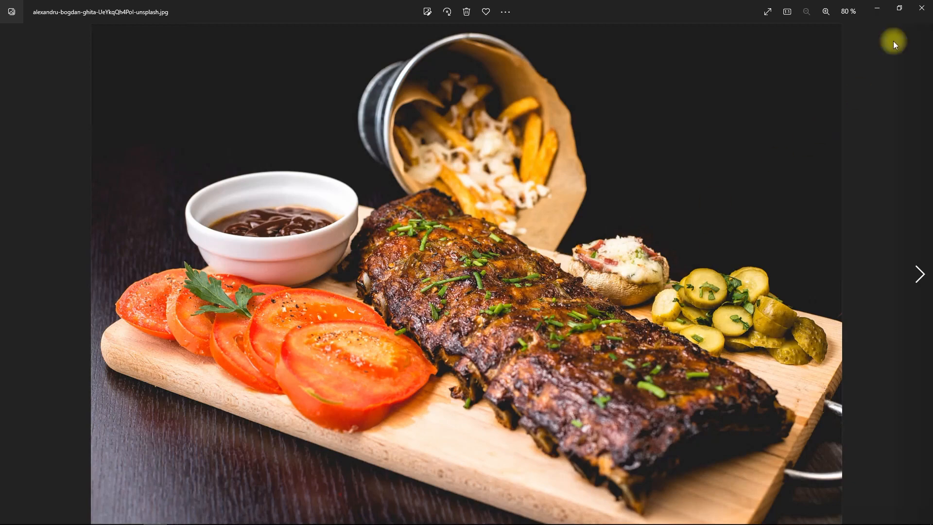
click(922, 8)
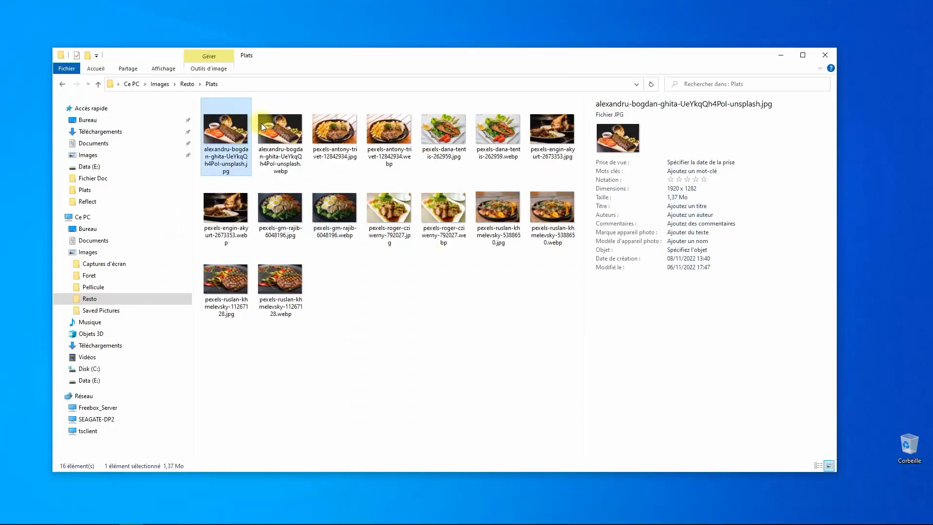
double_click(290, 137)
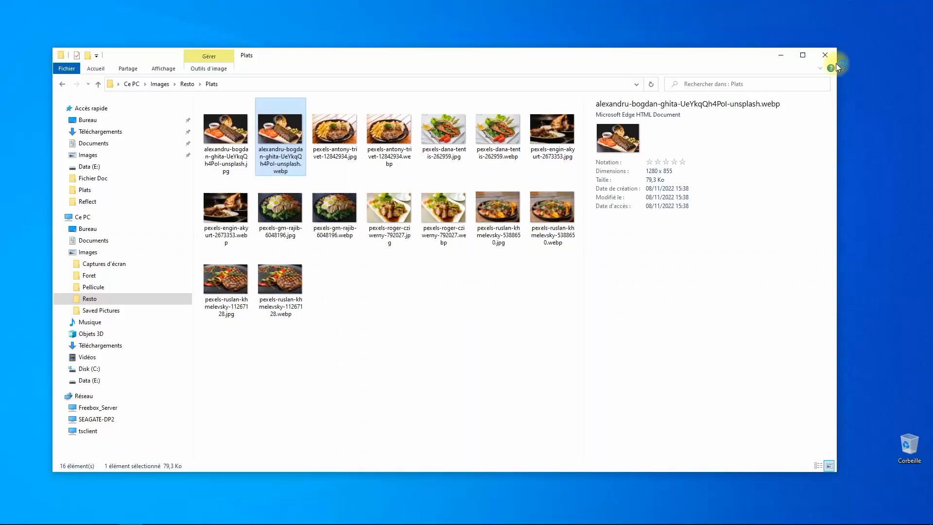
click(921, 8)
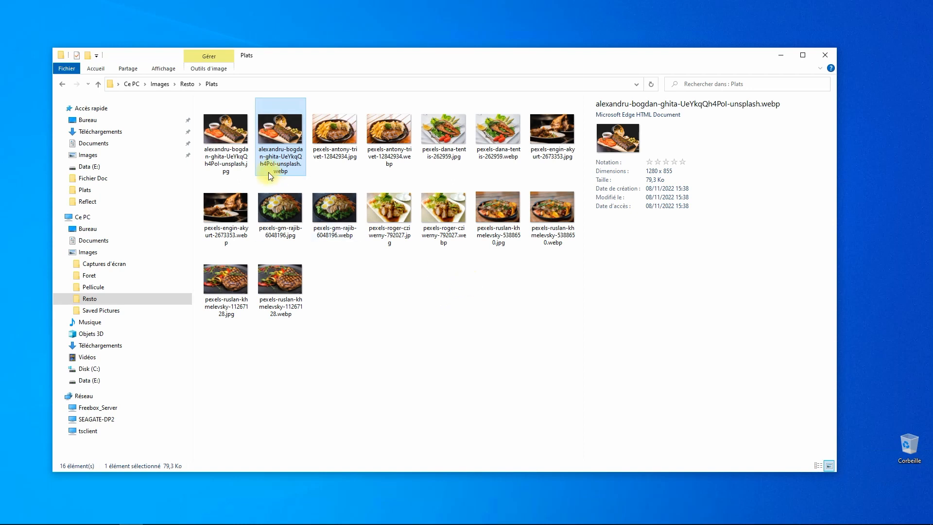
Compare the jpg and webp dimensions and file sizes, then close File Explorer.
click(221, 129)
click(688, 204)
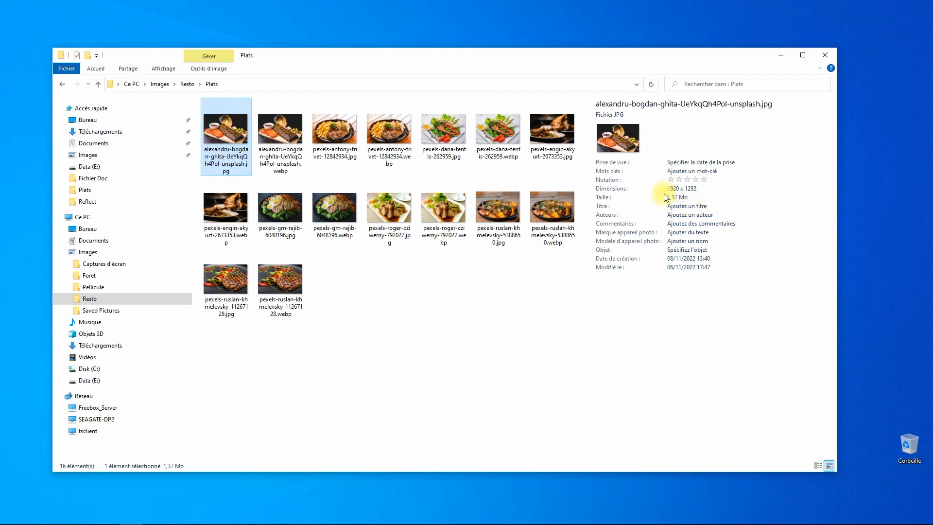
click(291, 137)
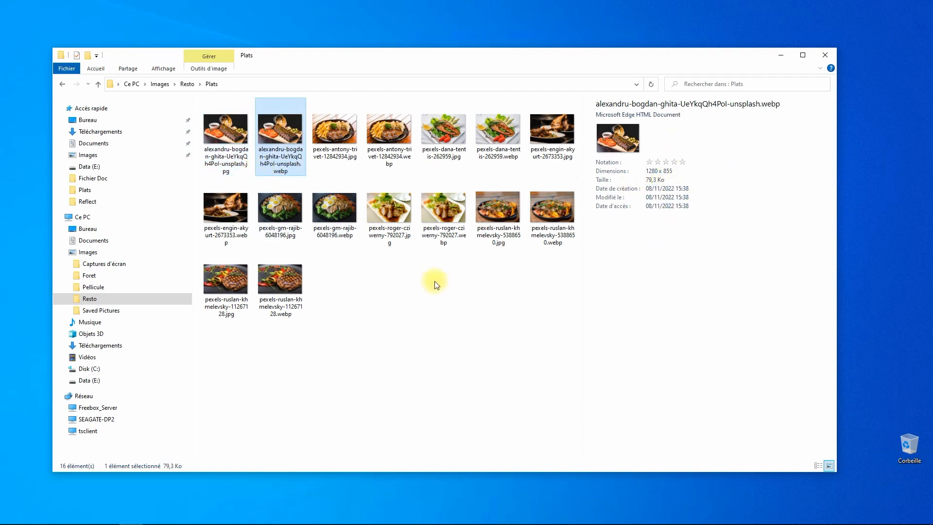
click(825, 55)
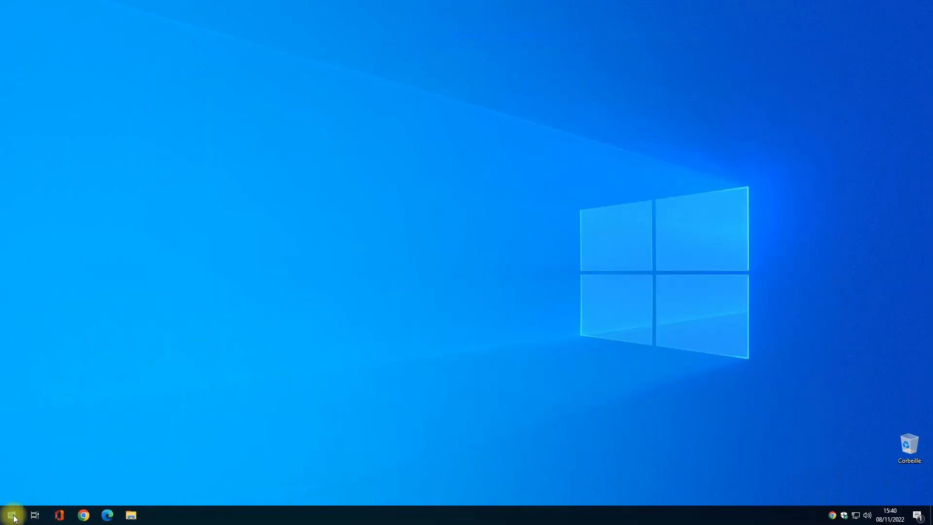
Start Local from the Start menu and choose Create a new site.
click(11, 514)
click(188, 246)
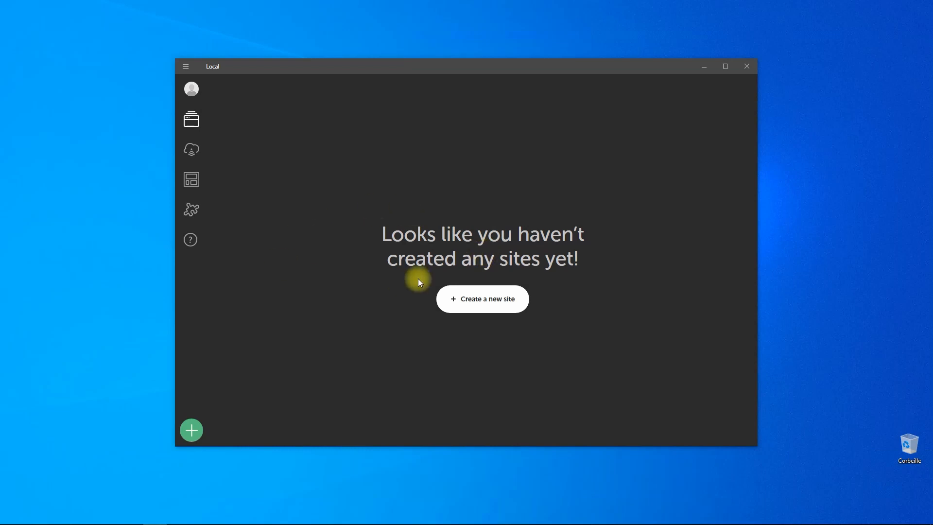
click(483, 307)
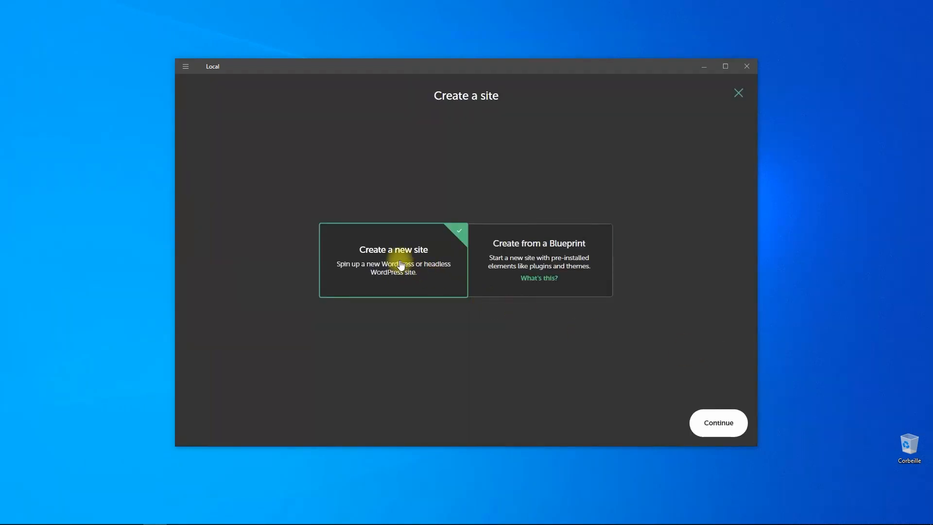
Name the new site Resto and accept the Preferred environment.
click(724, 426)
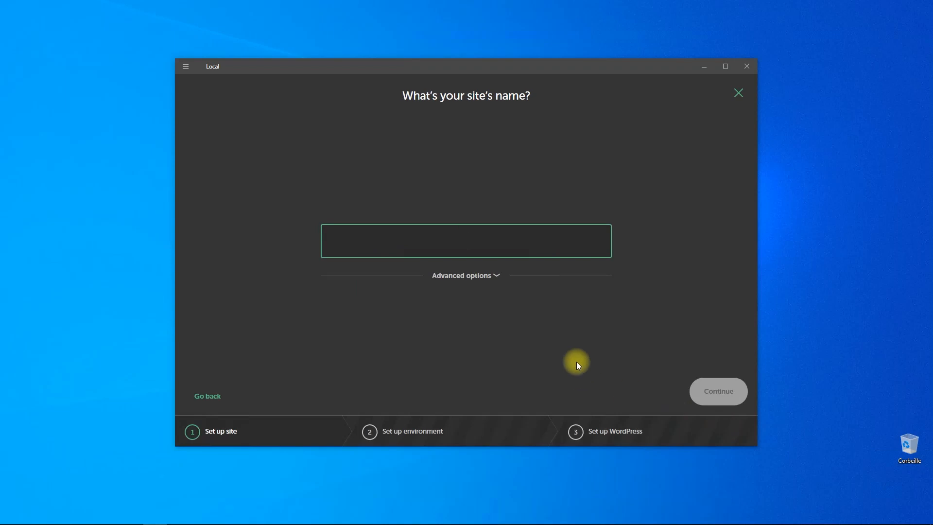
text(Resto)
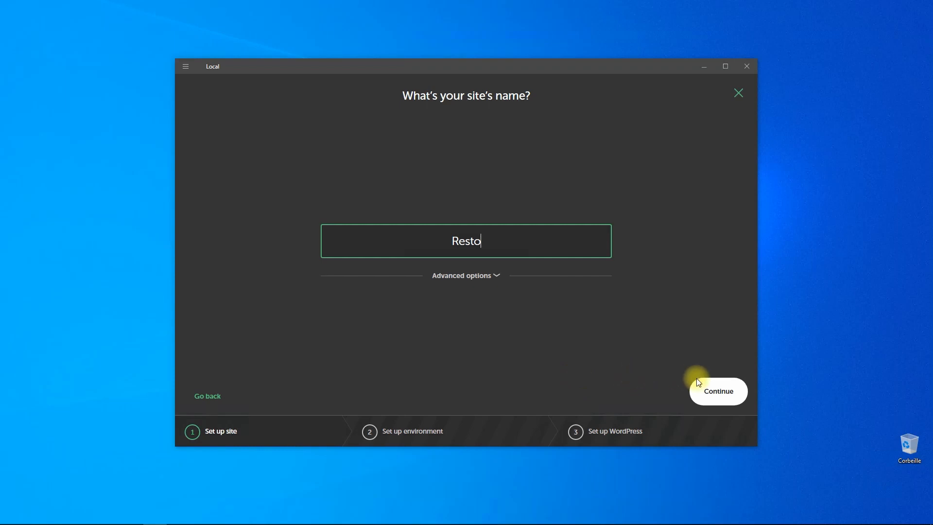
click(719, 394)
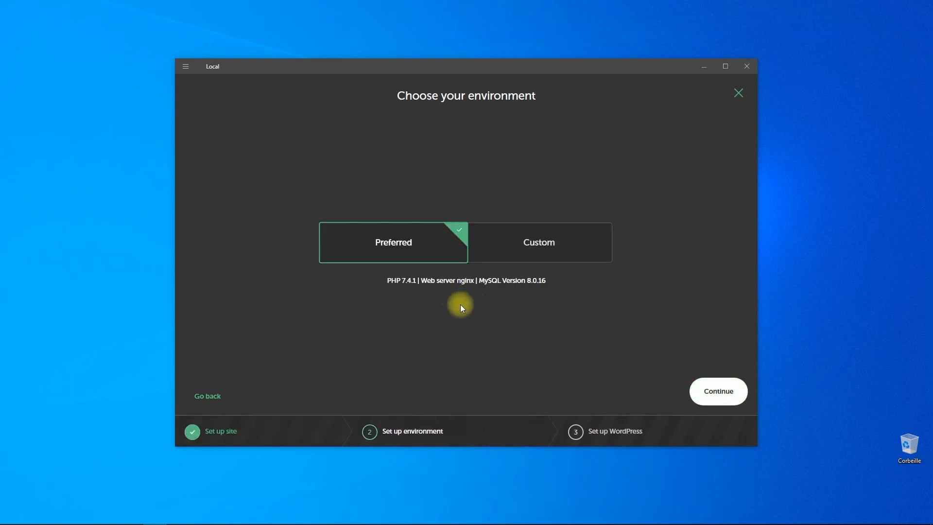
click(716, 394)
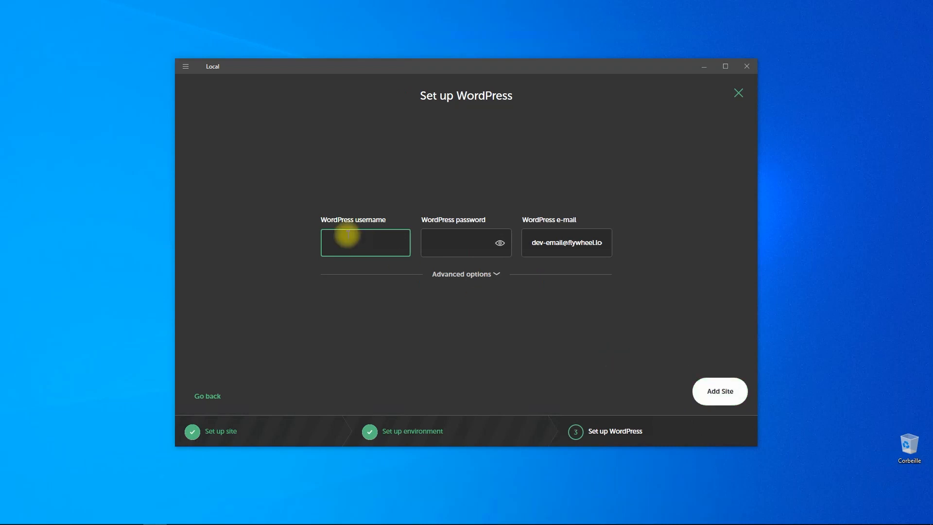
Enter the WordPress admin username and password, keep the default e-mail, and add the site.
text(admin)
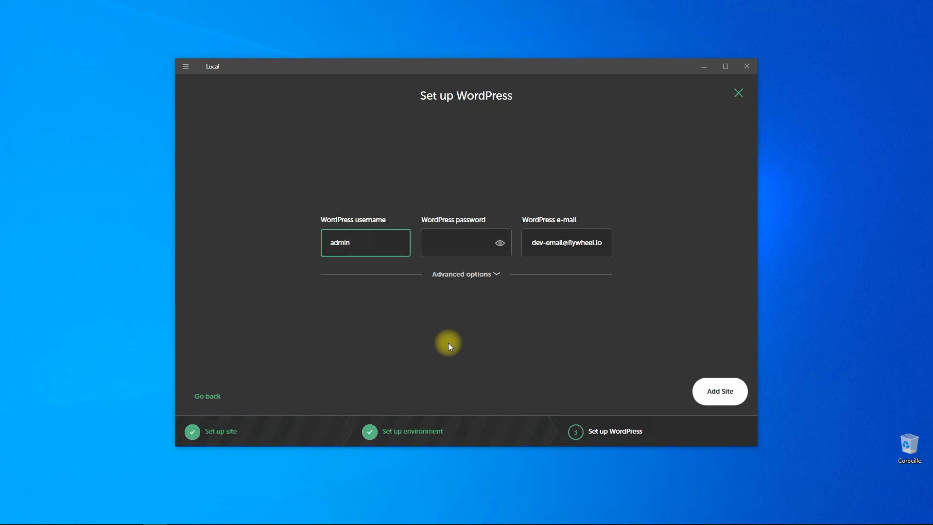
click(459, 245)
text(123456)
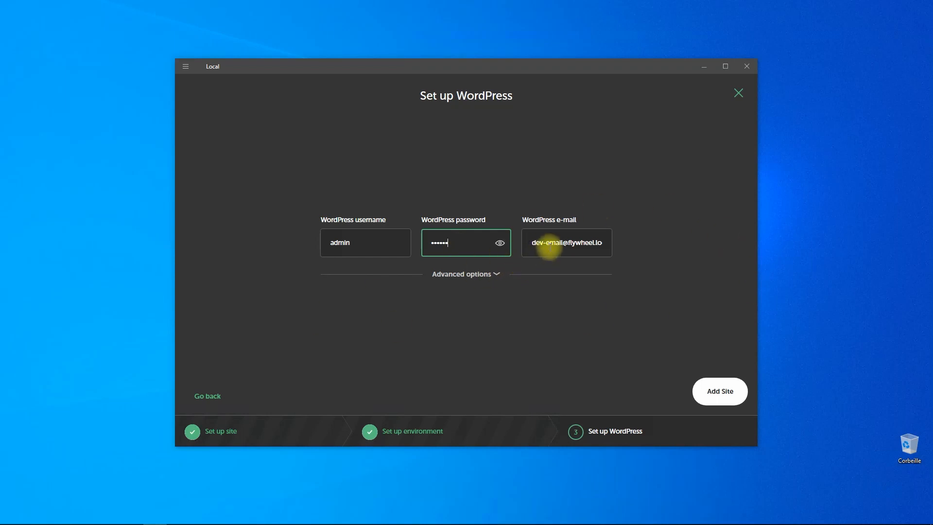
click(556, 242)
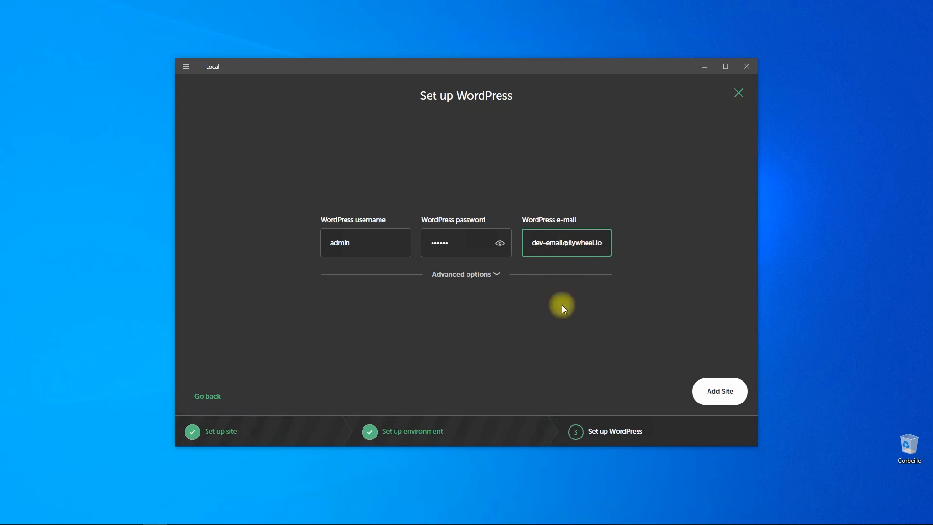
click(728, 397)
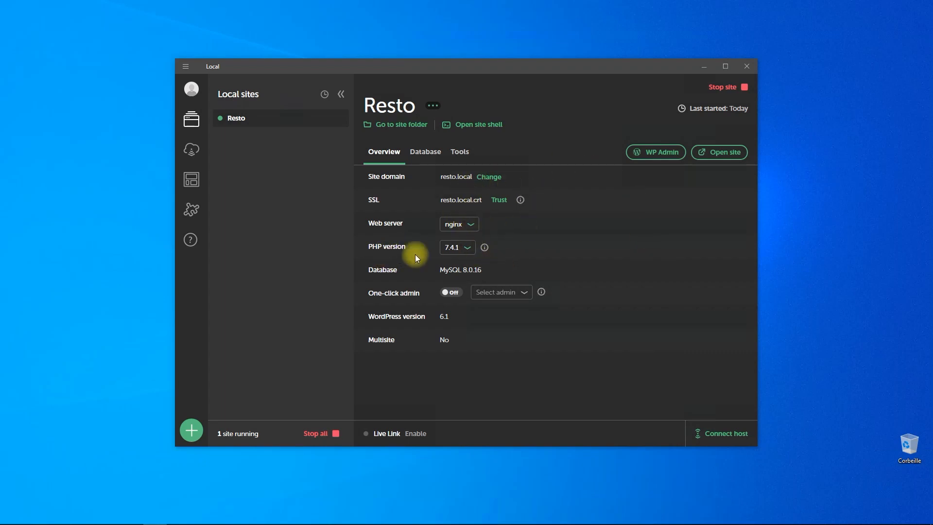
Review Resto's Database tab and the Live Links and MailHog tools, then return to Overview.
click(429, 156)
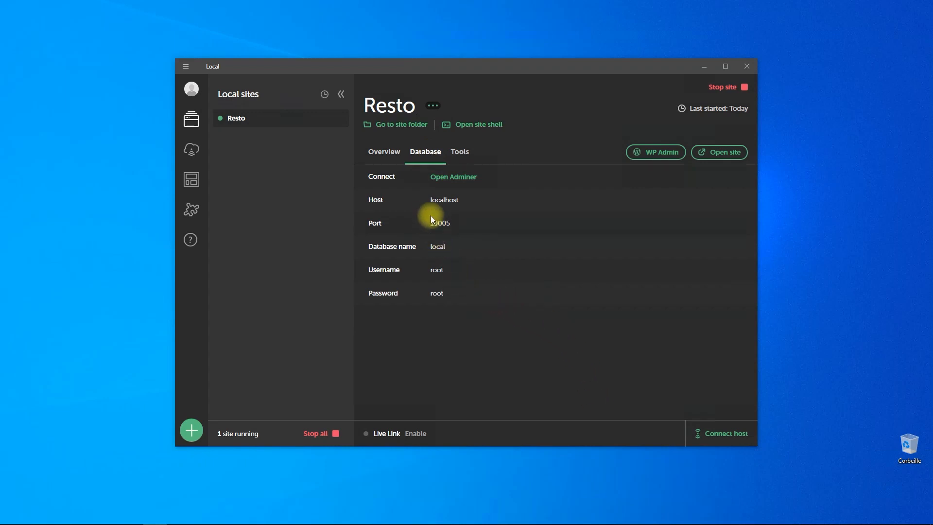
click(461, 151)
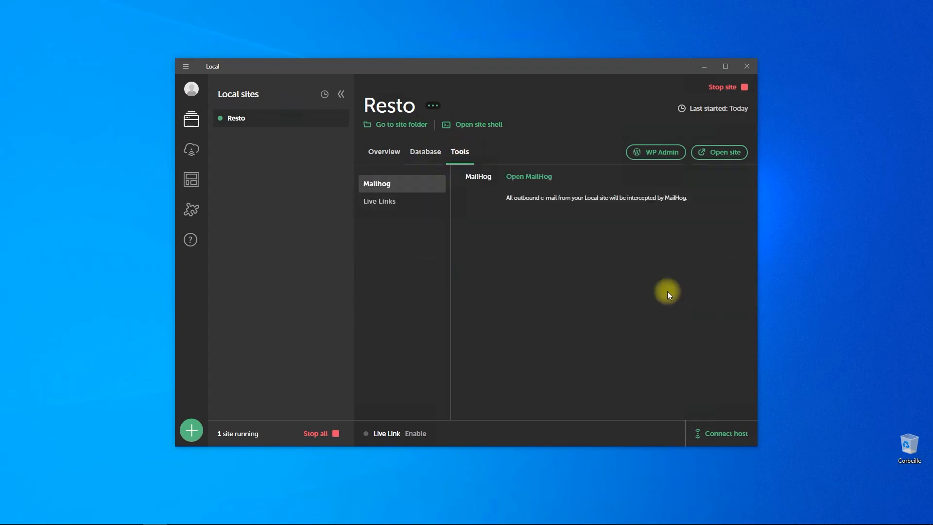
click(378, 201)
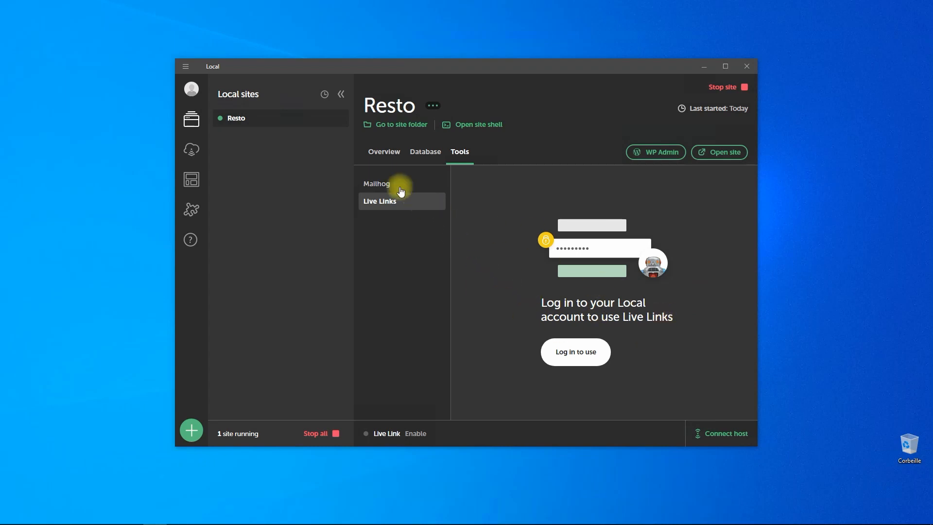
click(377, 184)
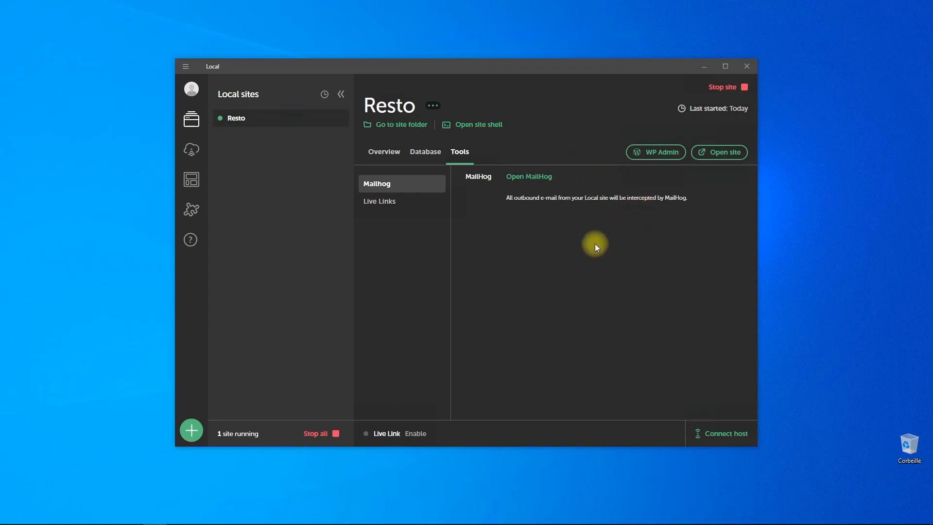
click(378, 151)
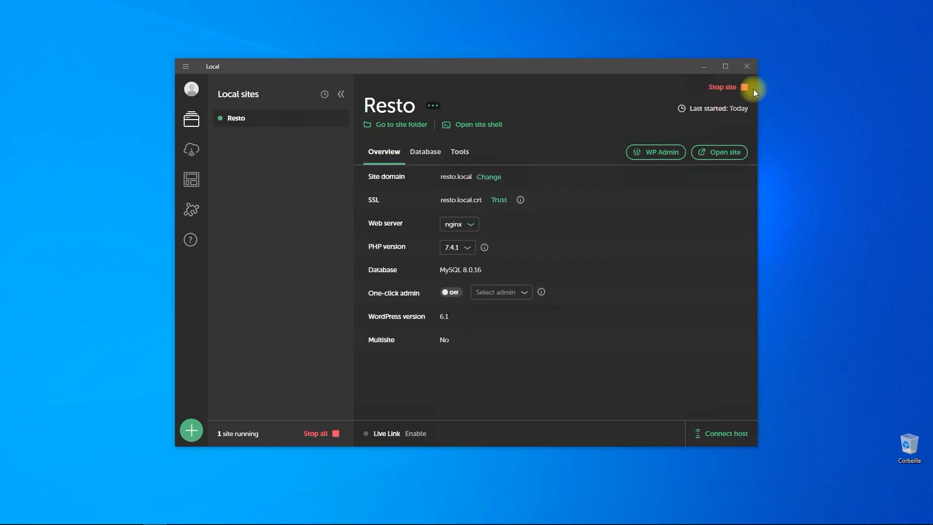
Log in to the Resto WordPress admin with Remember Me and dismiss the save-password prompt.
click(652, 158)
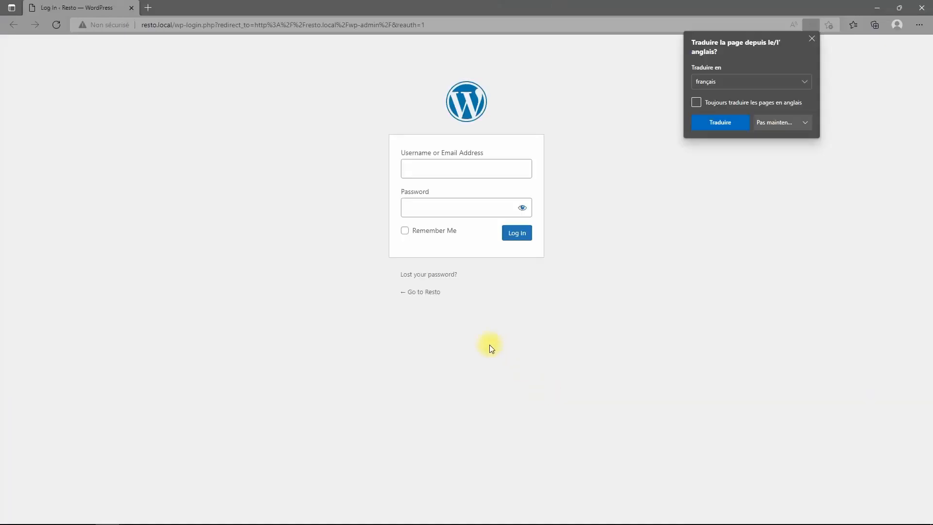
text(ad)
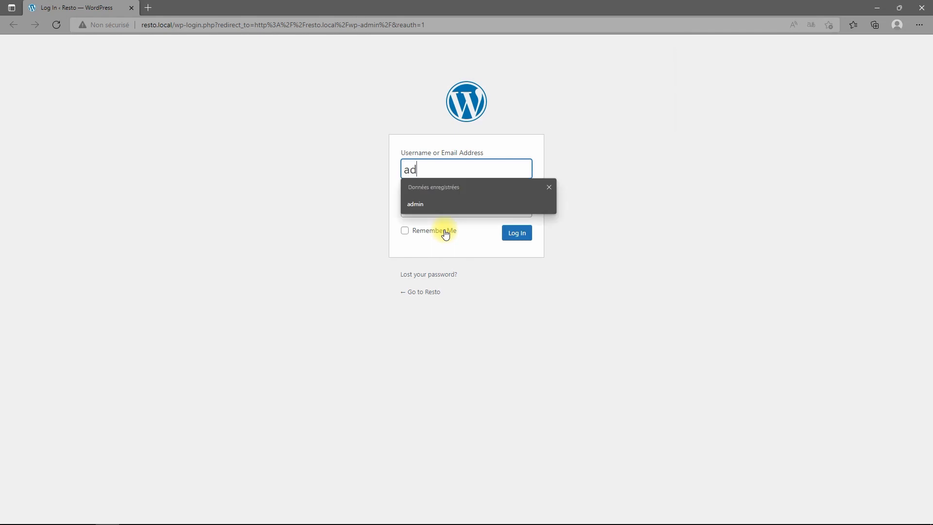
text(min)
key(Tab)
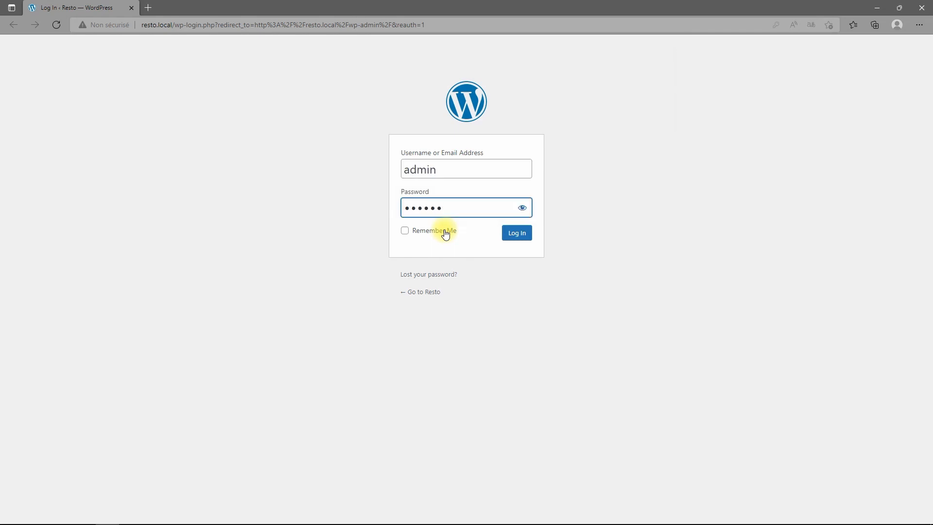
click(445, 234)
click(517, 235)
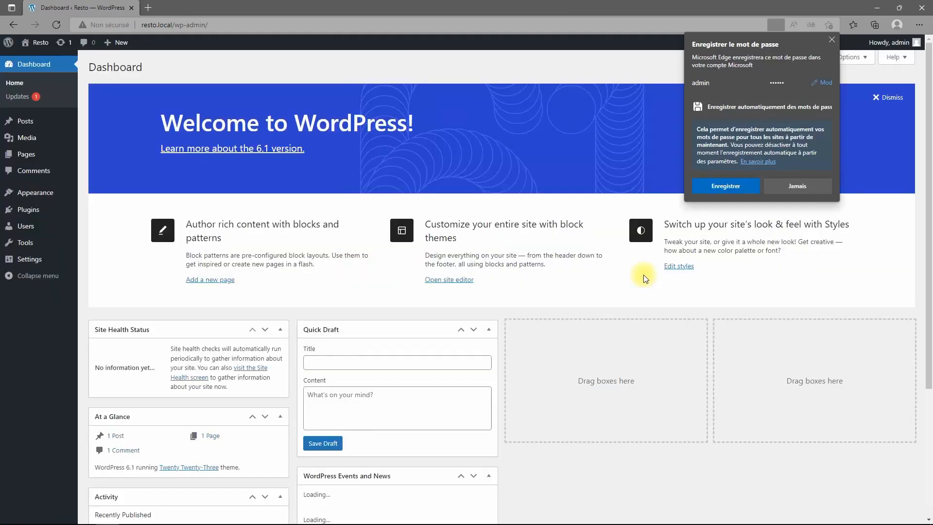
click(831, 40)
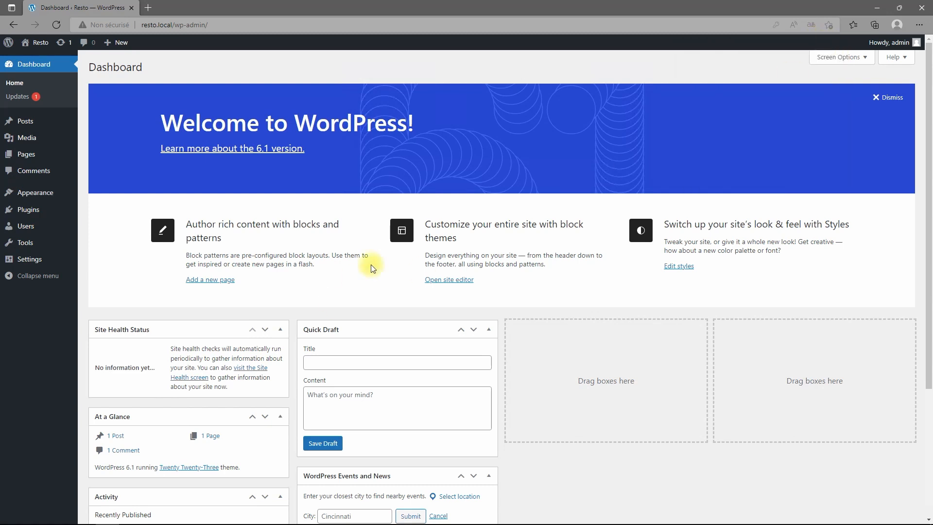
Select Français as the site language in General Settings and save.
click(30, 261)
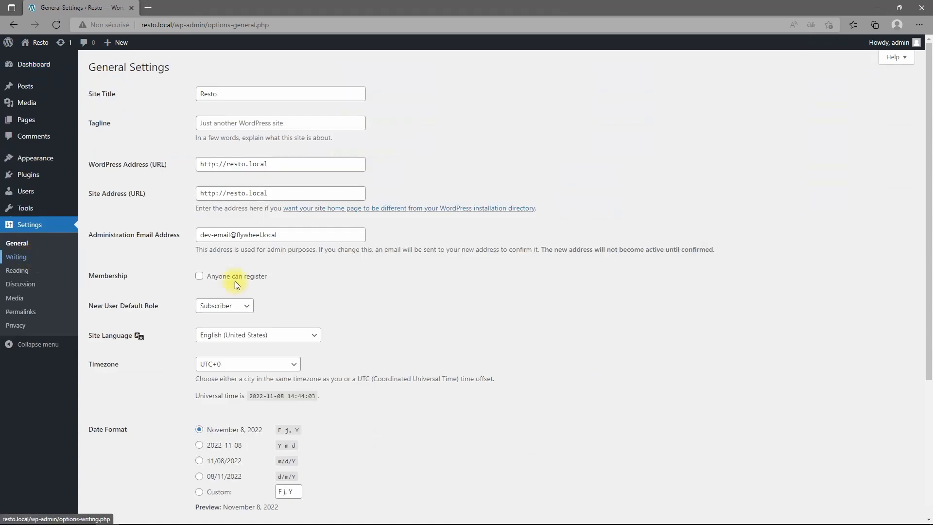
scroll(270, 247, down, 4)
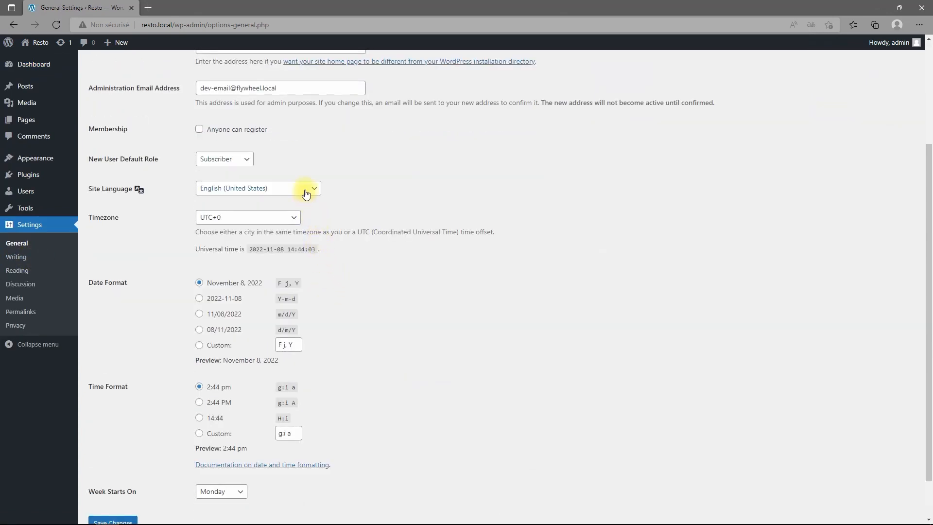
click(306, 195)
scroll(272, 301, down, 2)
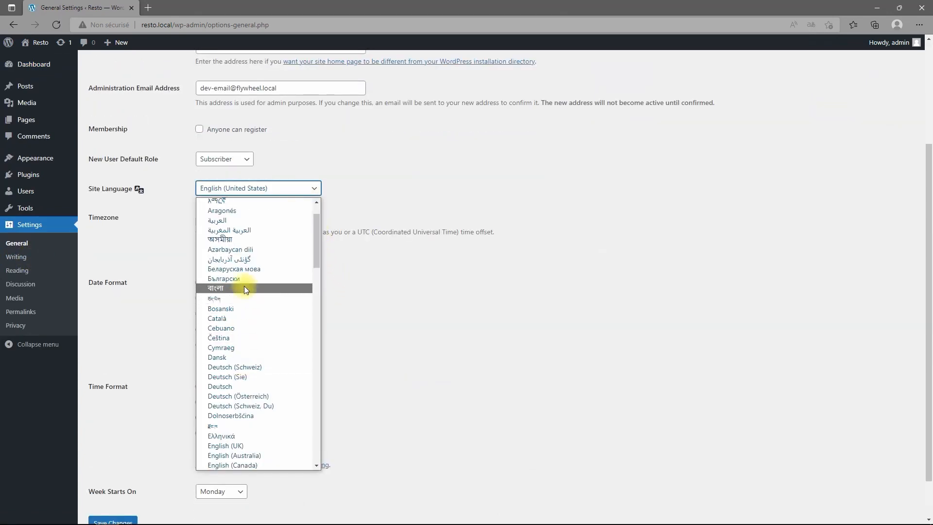
scroll(247, 400, down, 3)
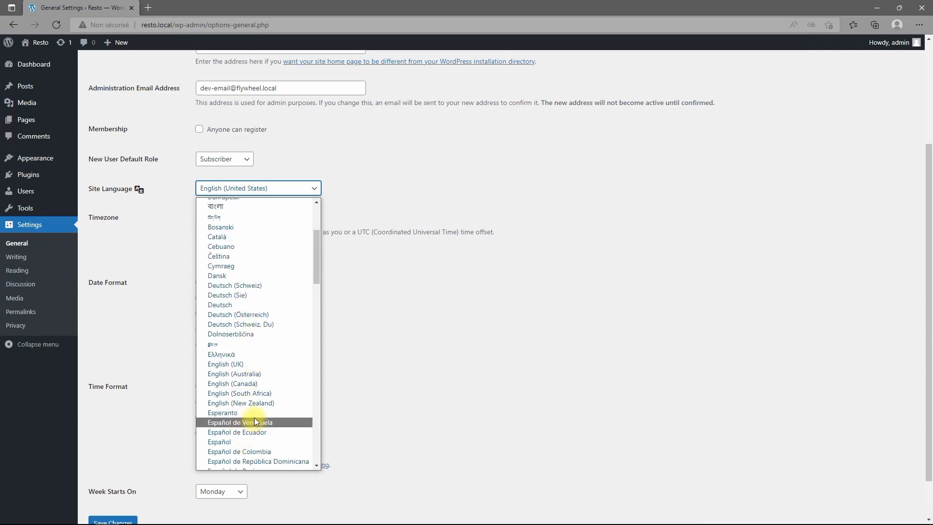
scroll(254, 419, down, 3)
scroll(255, 418, down, 3)
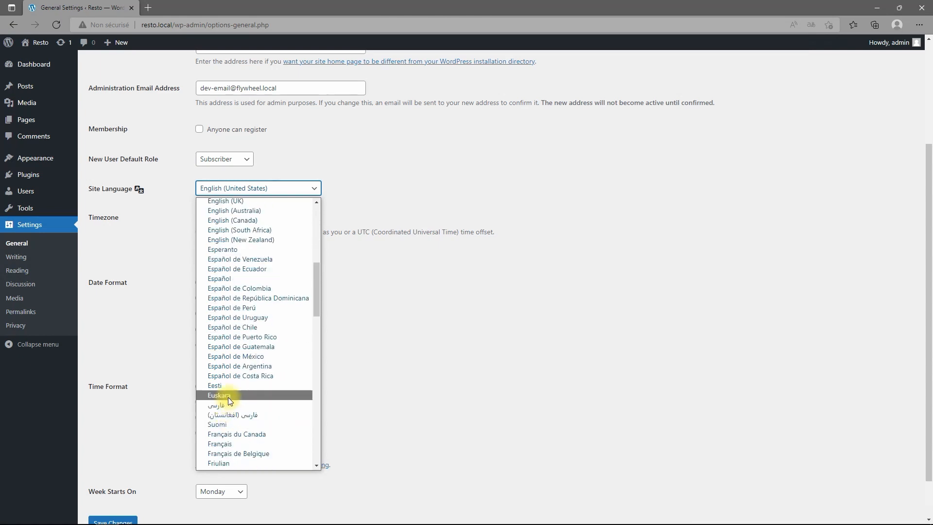
scroll(242, 404, down, 3)
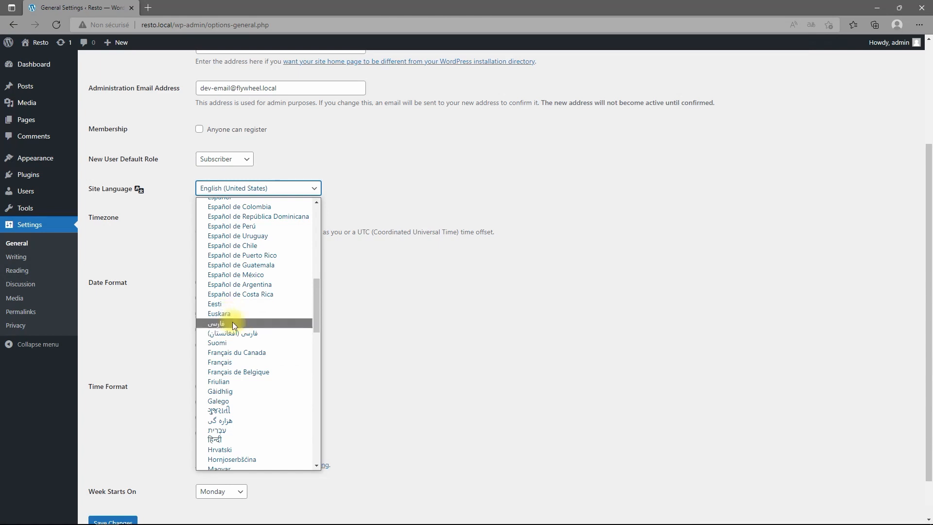
click(230, 362)
scroll(383, 427, down, 1)
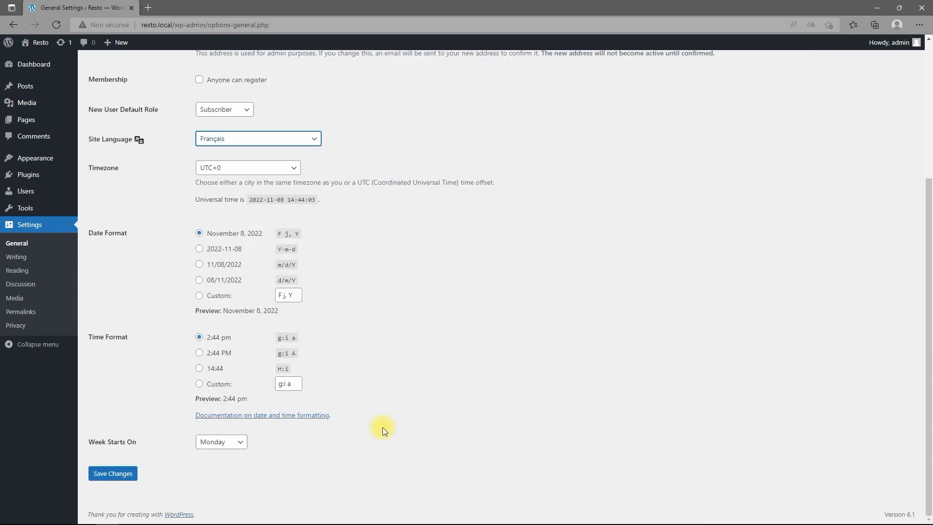
click(134, 477)
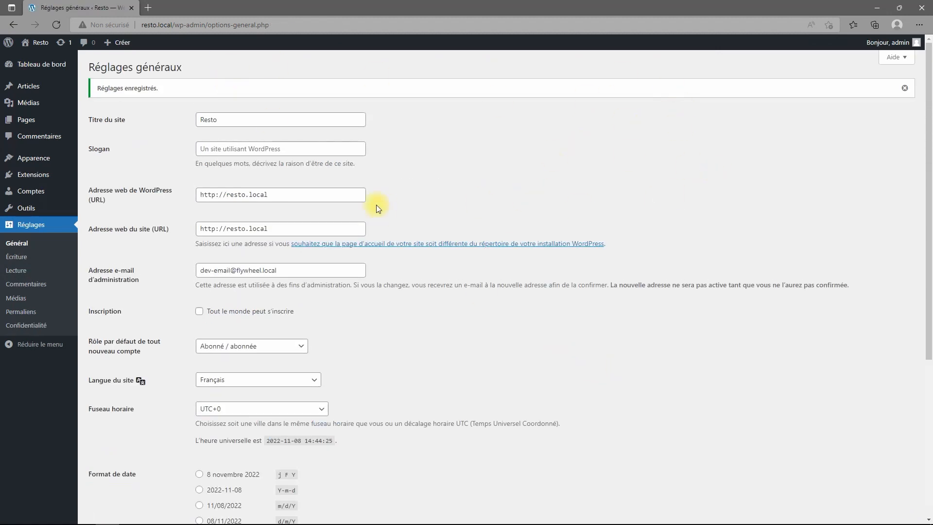
Turn off comment cookie consent, nested comments, comment e-mail notifications and avatars, then save.
click(17, 286)
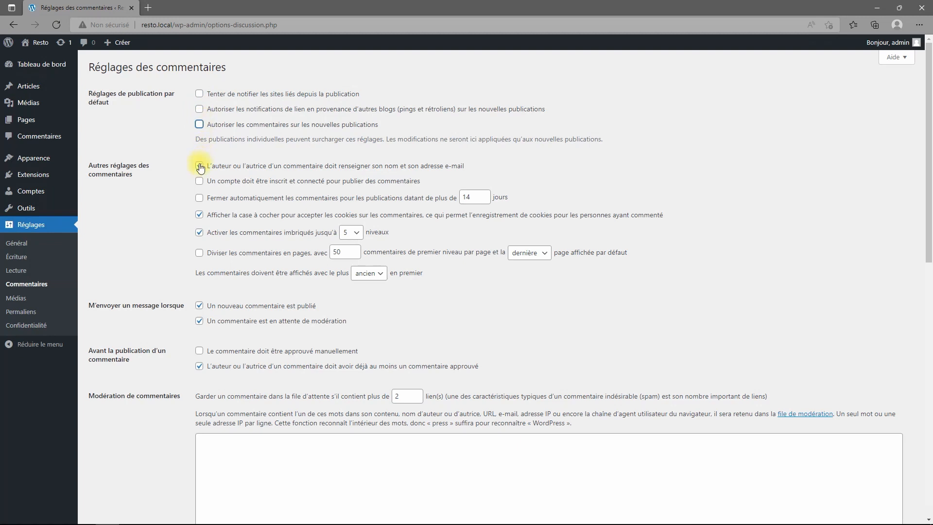
click(199, 215)
click(200, 233)
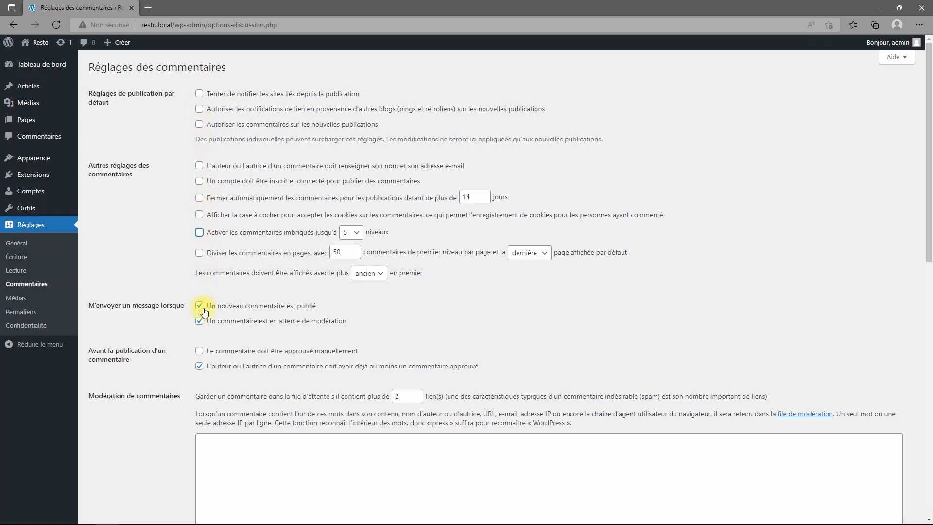
click(199, 306)
click(199, 321)
scroll(200, 360, down, 10)
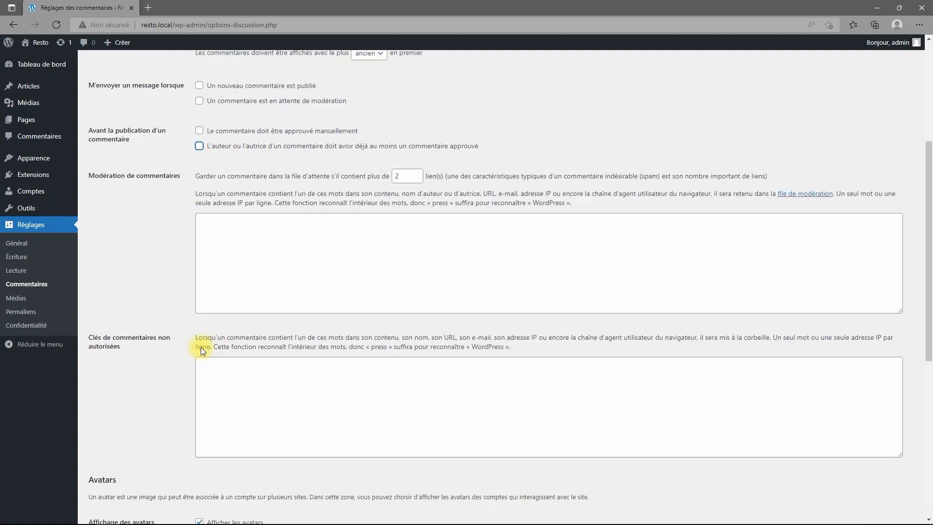
click(198, 231)
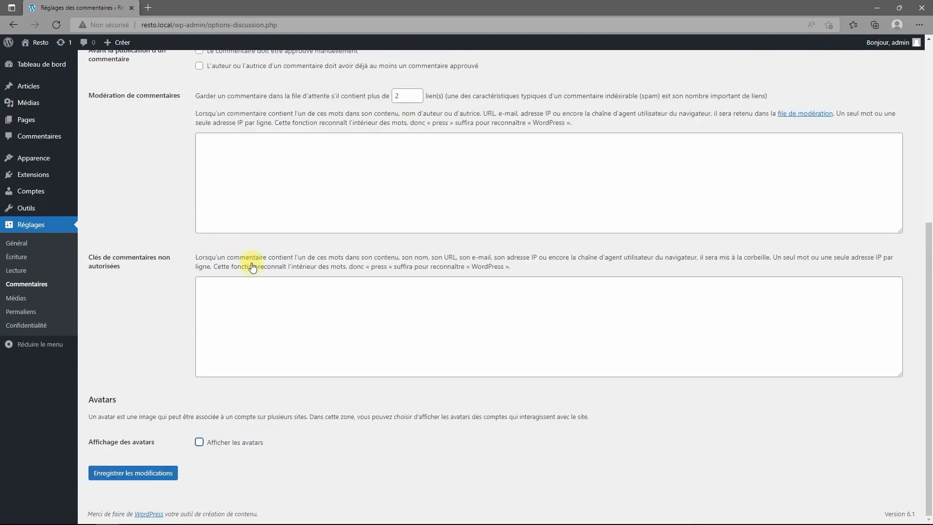
click(128, 476)
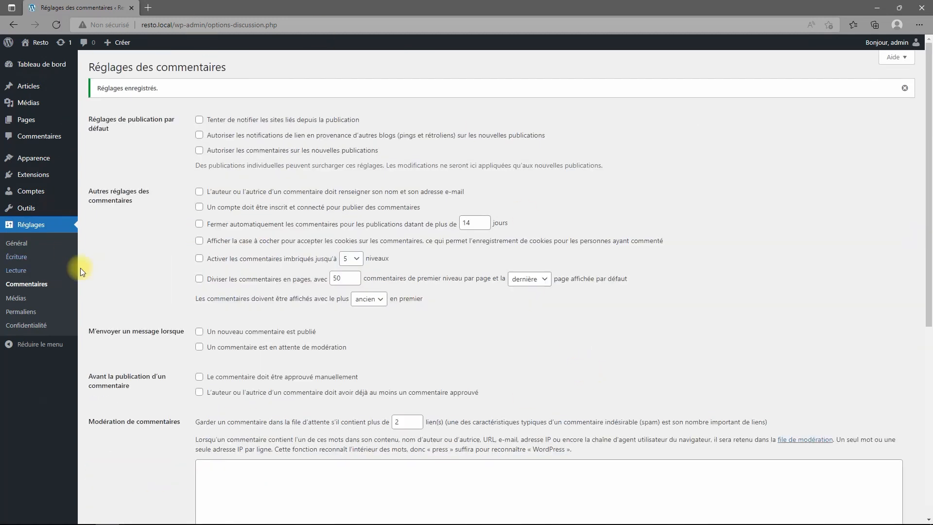
Save the Permaliens settings with the post-name structure (/%postname%/).
click(23, 312)
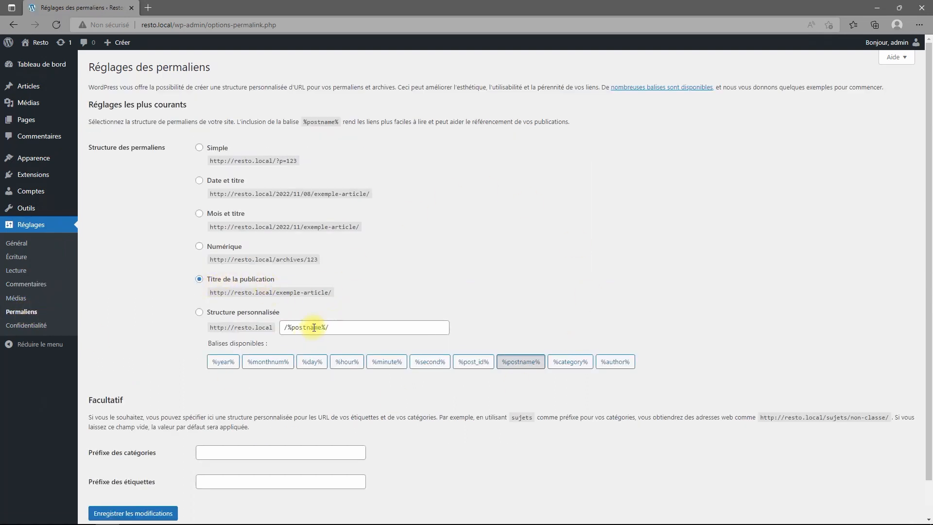
click(104, 513)
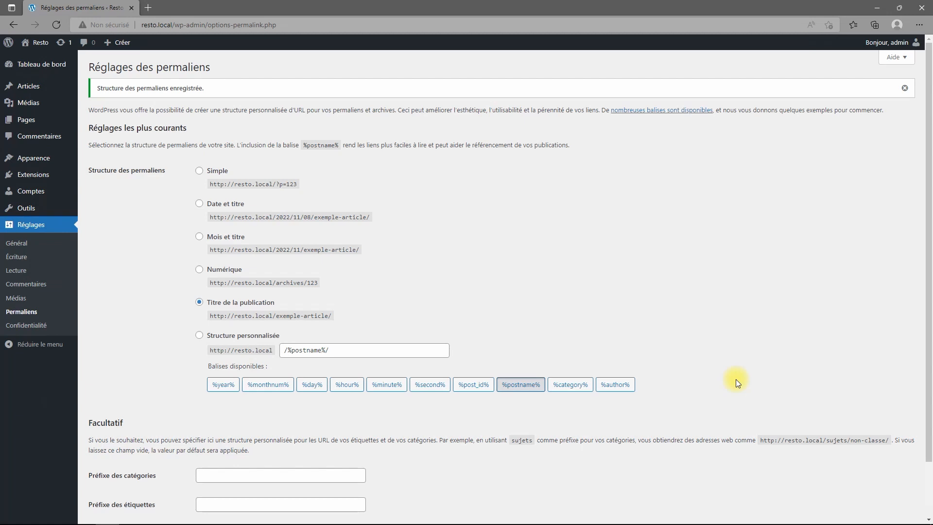
click(21, 311)
scroll(519, 292, down, 2)
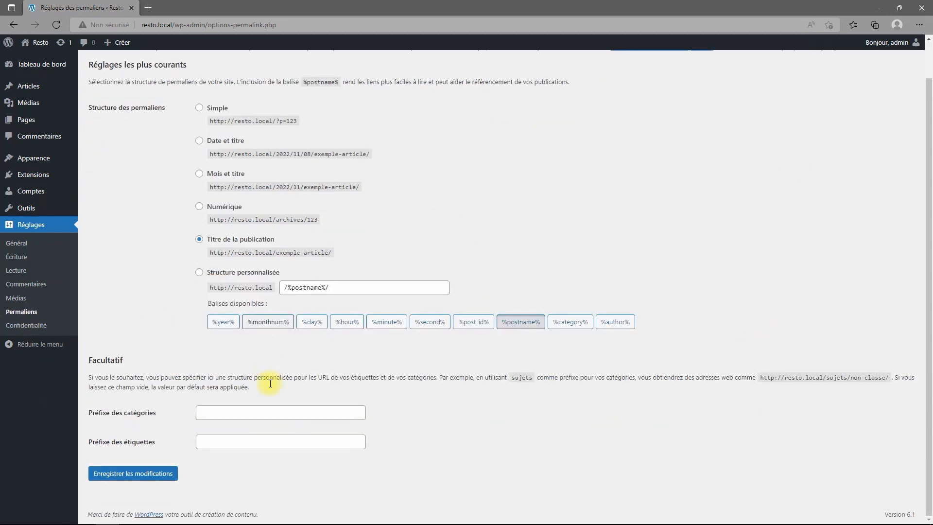
click(149, 478)
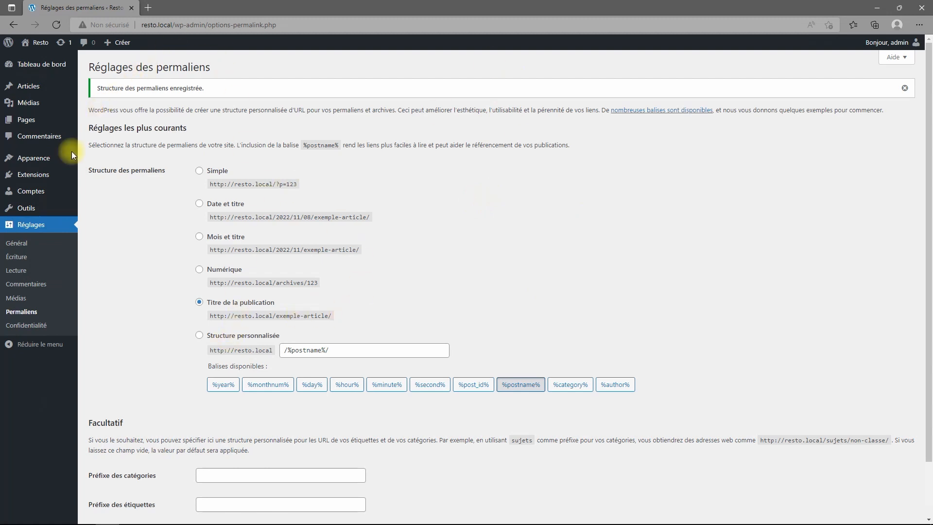
Search the plugin directory for 'kadence', then install and activate Kadence Blocks.
click(36, 177)
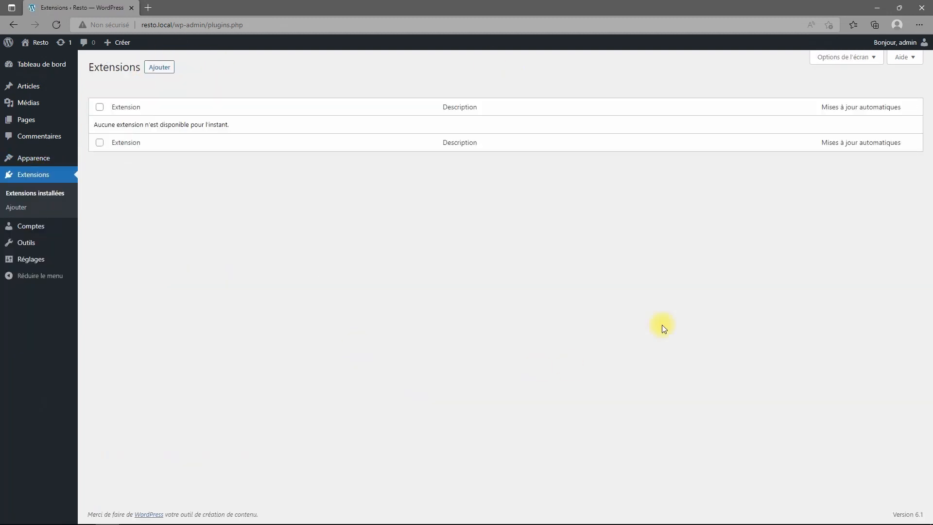
click(158, 68)
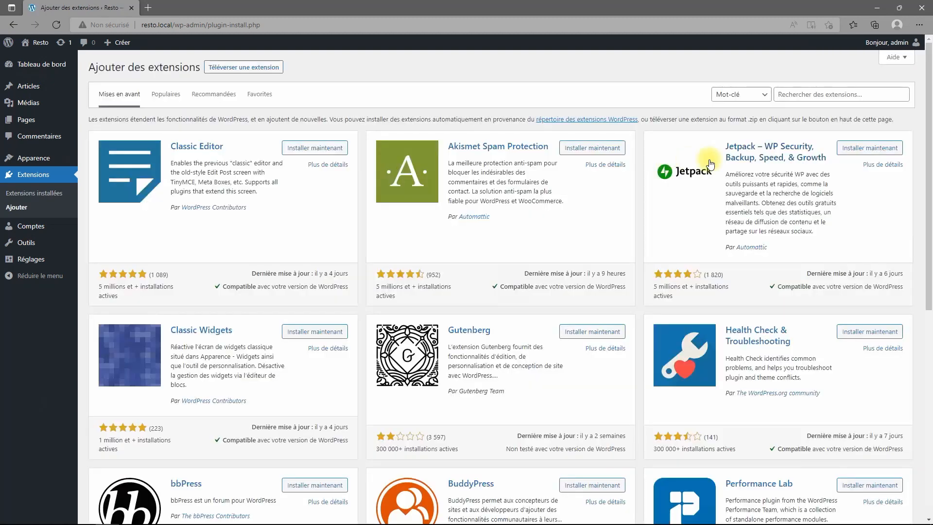
click(806, 96)
text(kadence)
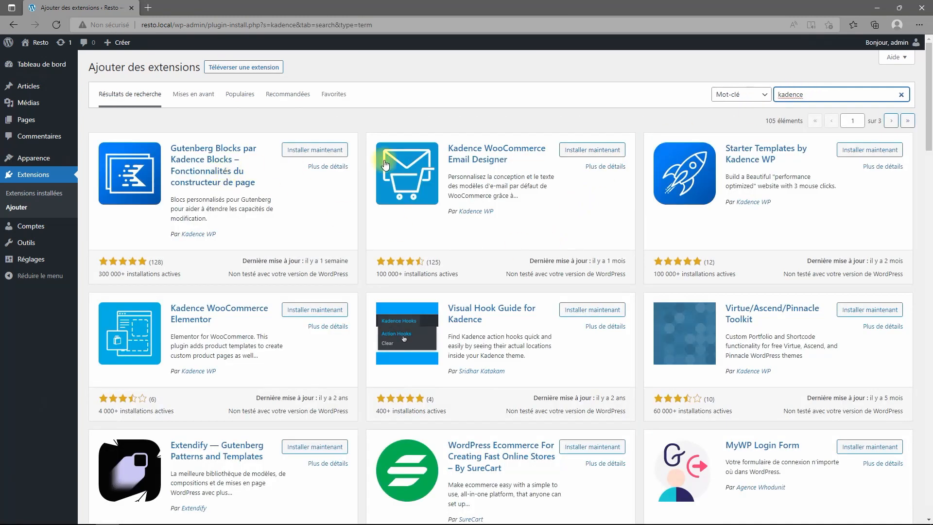
click(311, 150)
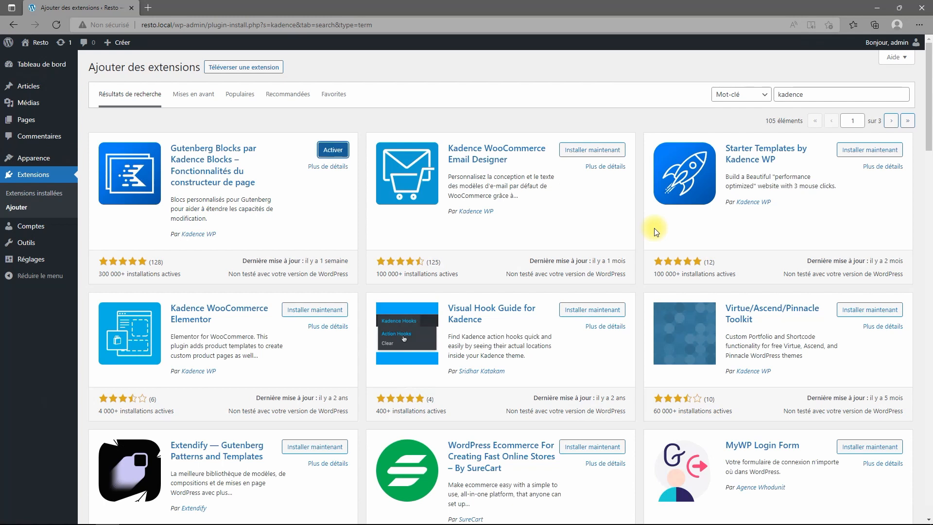
click(342, 150)
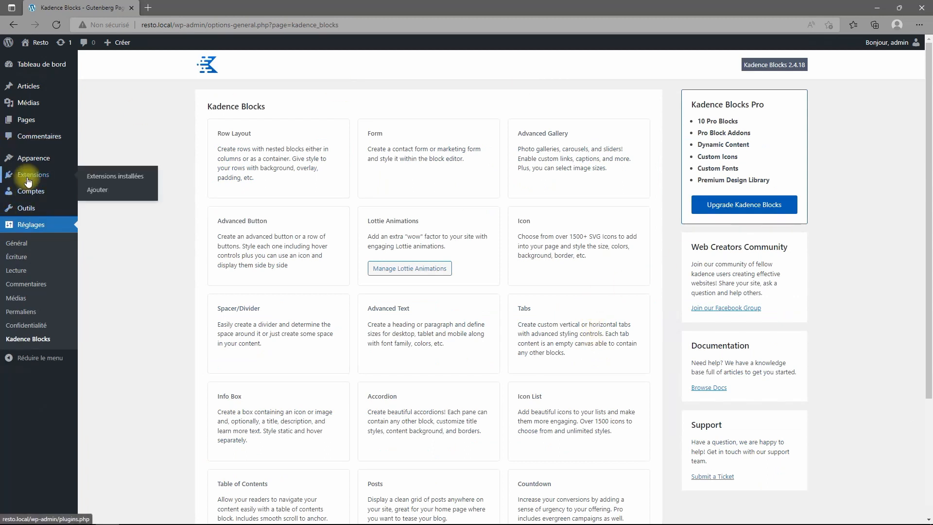
click(21, 176)
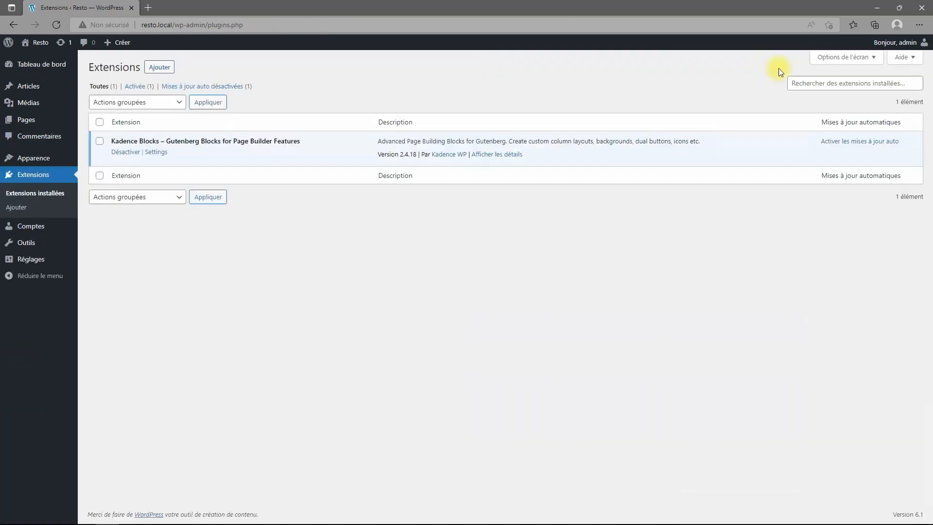
Search 'wpvivid' and install the 'Migrations, Sauvegardes, Staging – WPvivid' plugin.
click(159, 67)
click(815, 96)
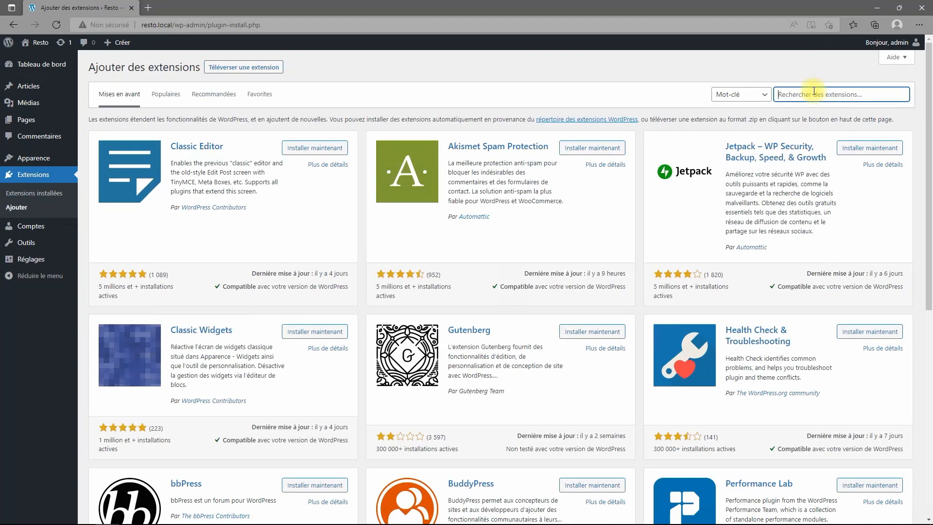
text(wpvivid)
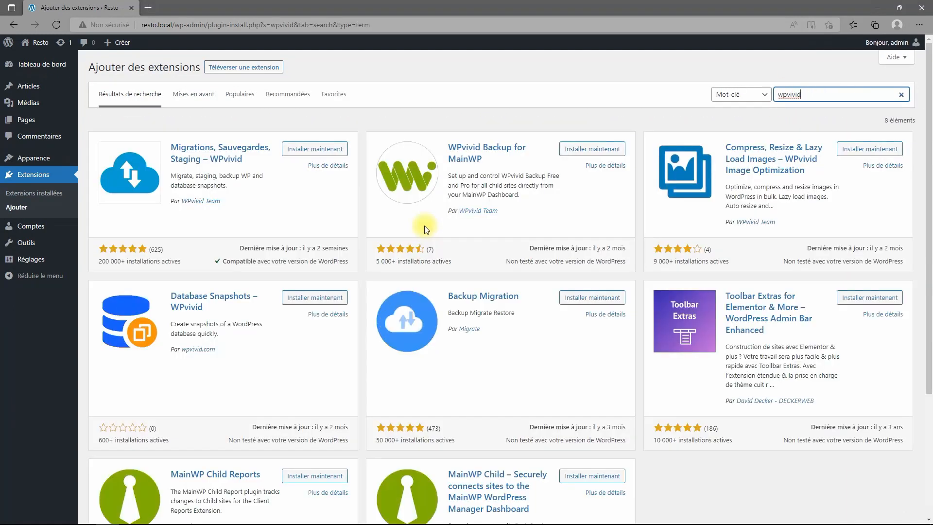
click(311, 149)
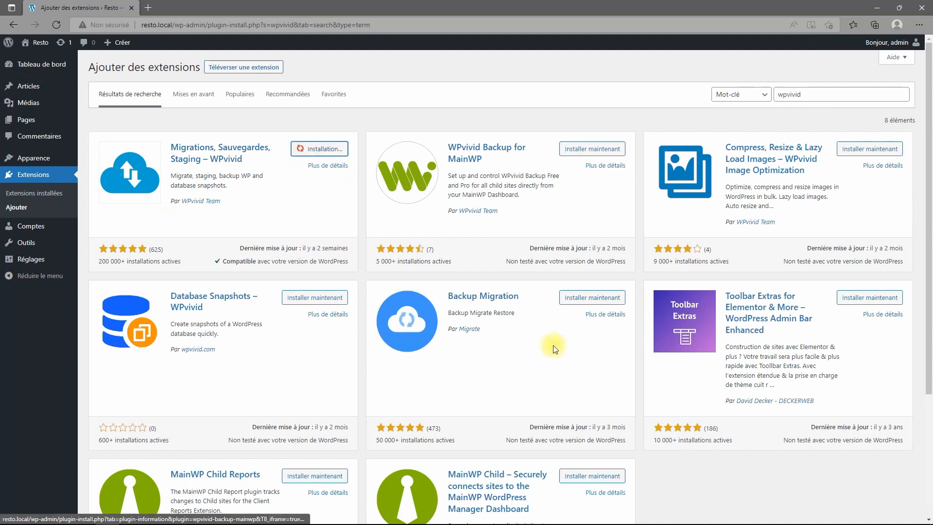
Replace the plugin search term with 'cookie'.
click(833, 97)
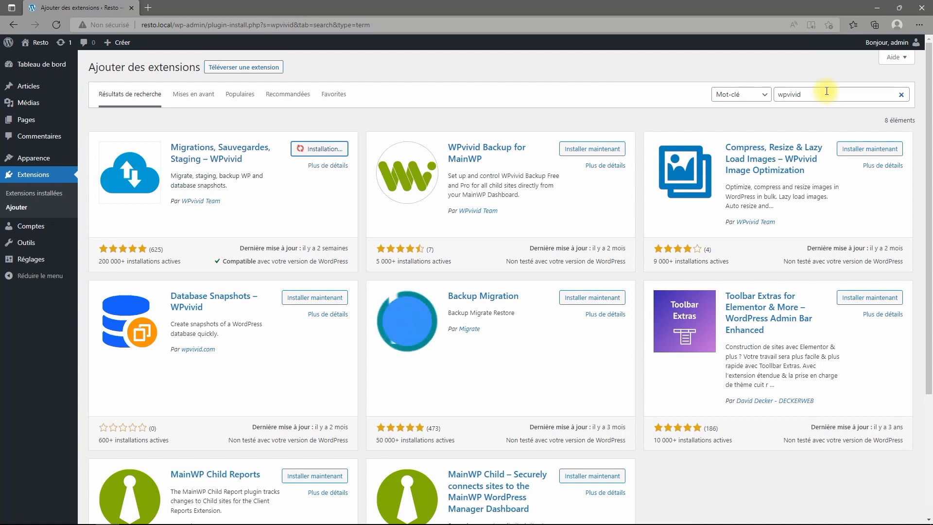
double_click(826, 92)
text(c)
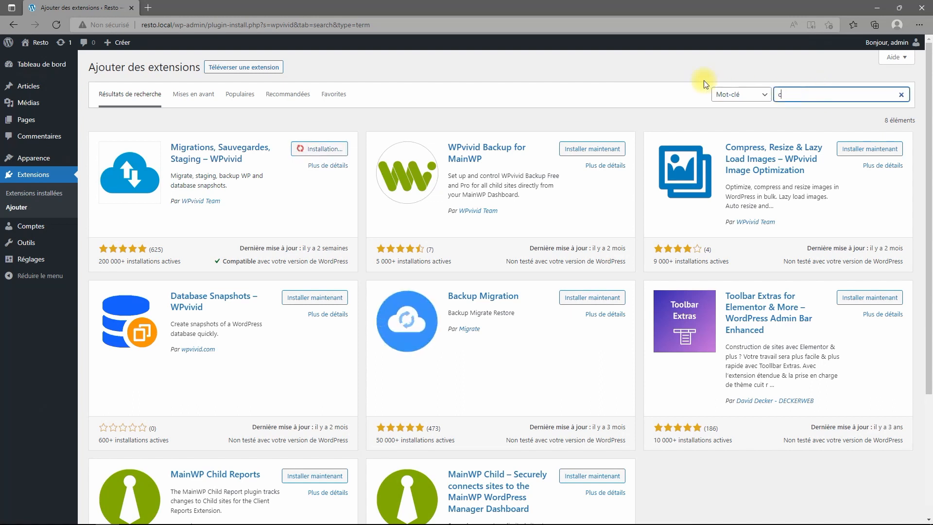
text(ookie)
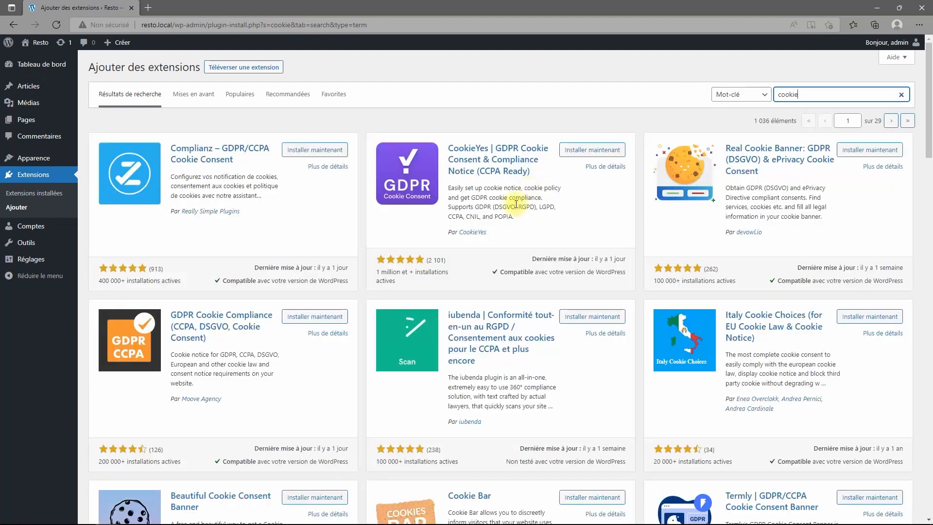
Install Cookie Notice & Compliance for GDPR / CCPA from the 'cookie' search results.
scroll(579, 231, down, 4)
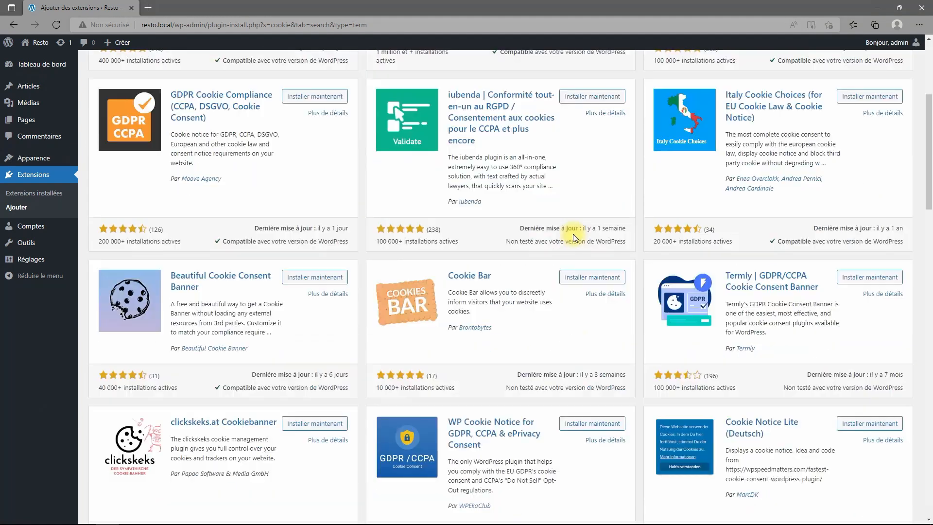
scroll(167, 464, down, 2)
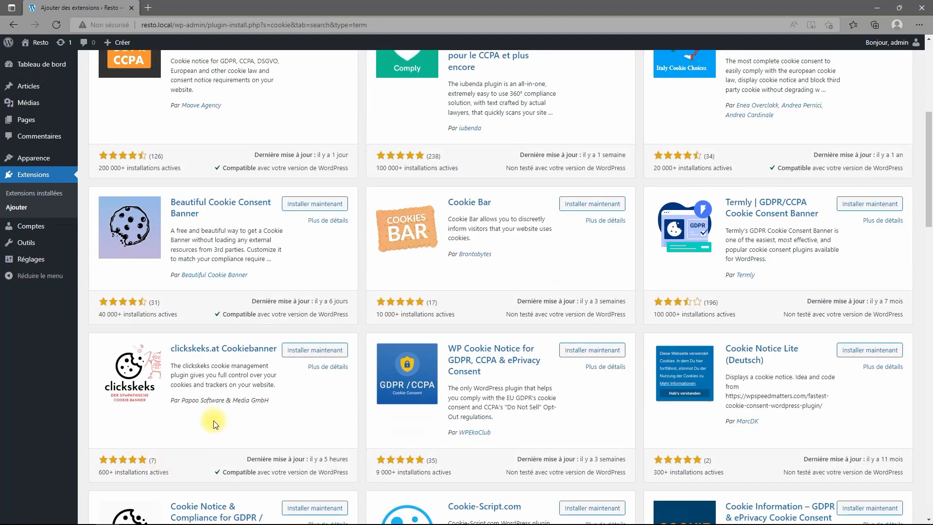
scroll(214, 421, down, 4)
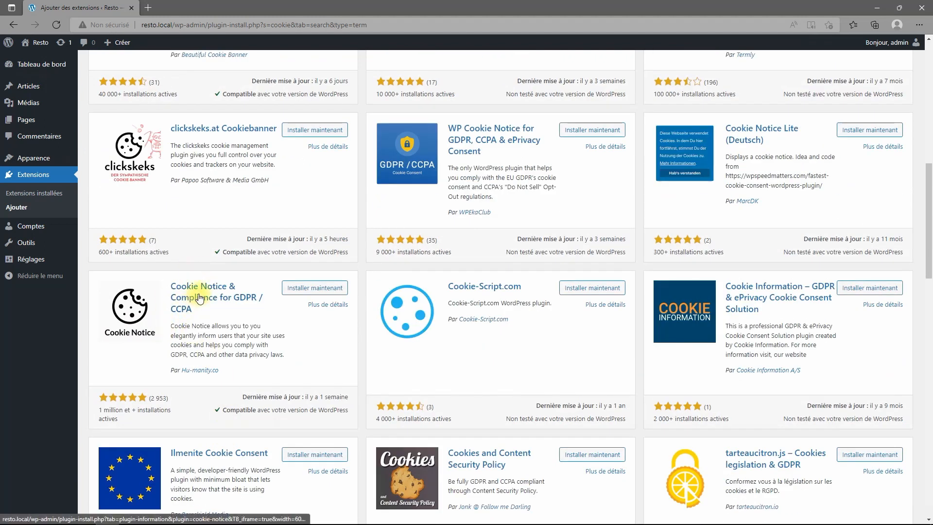
click(325, 289)
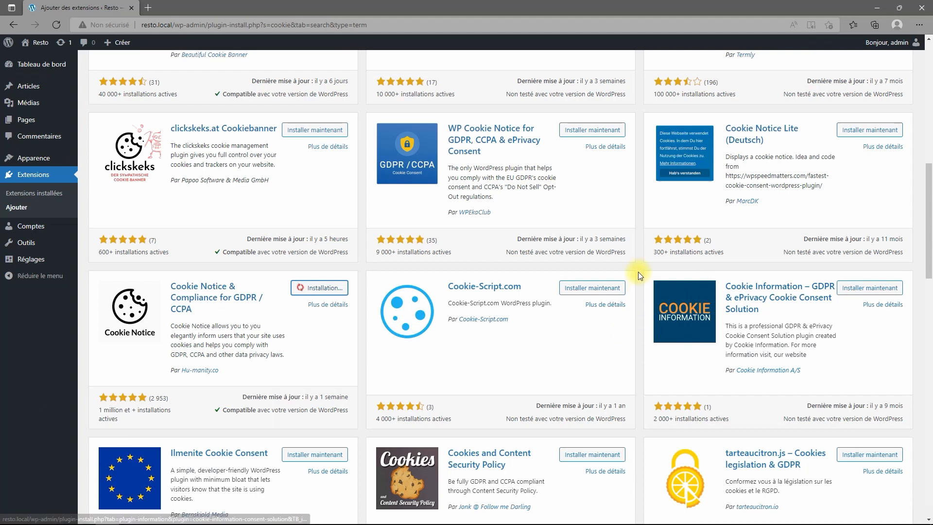
scroll(638, 272, up, 10)
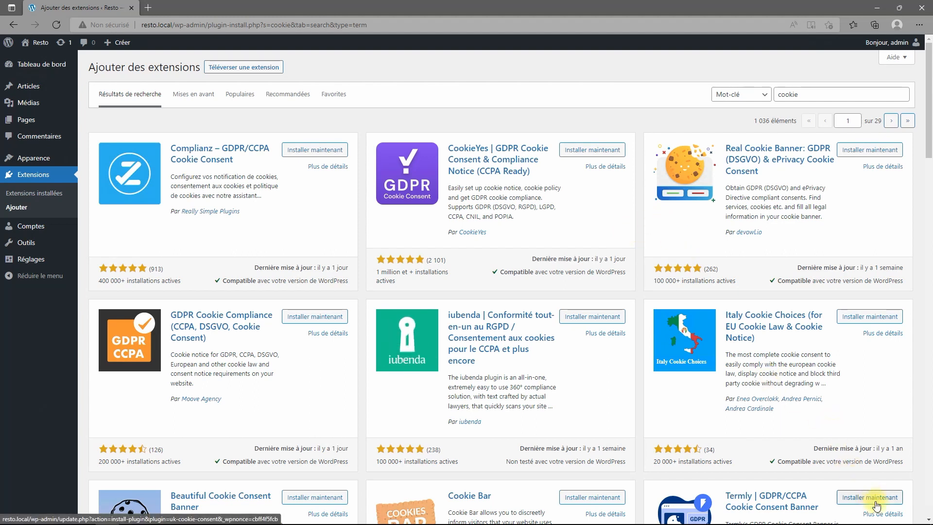
Search plugins for 'limite login attempts', then replace the query with 'cache'.
click(807, 94)
drag(806, 94, 713, 87)
text(limite )
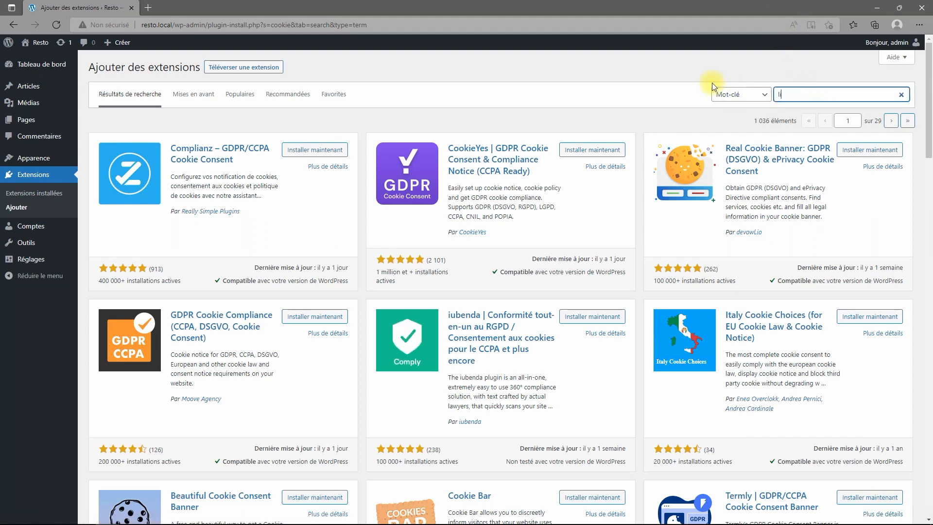
text(login)
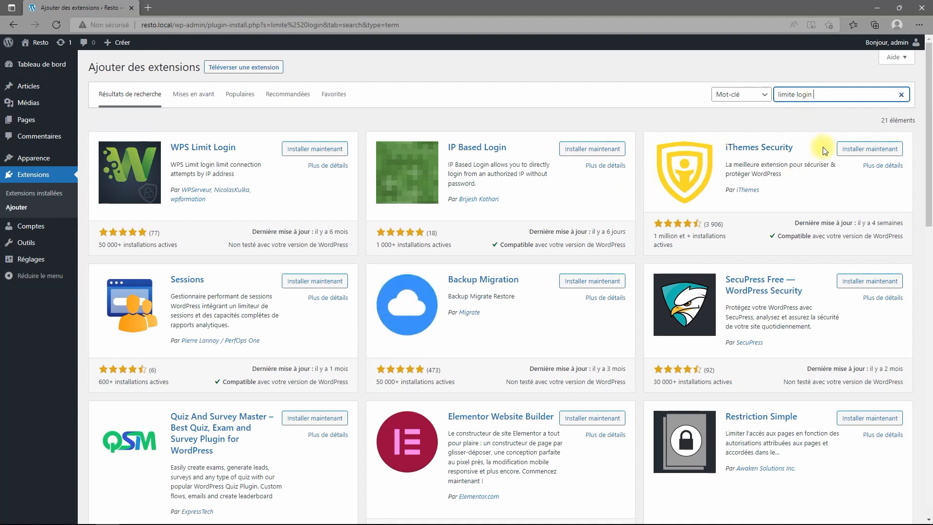
text(a)
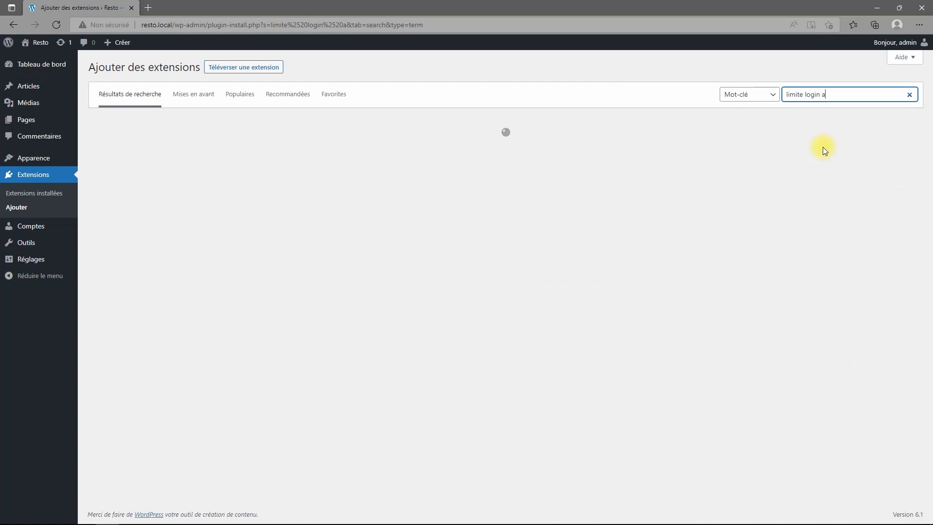
text(ttempts)
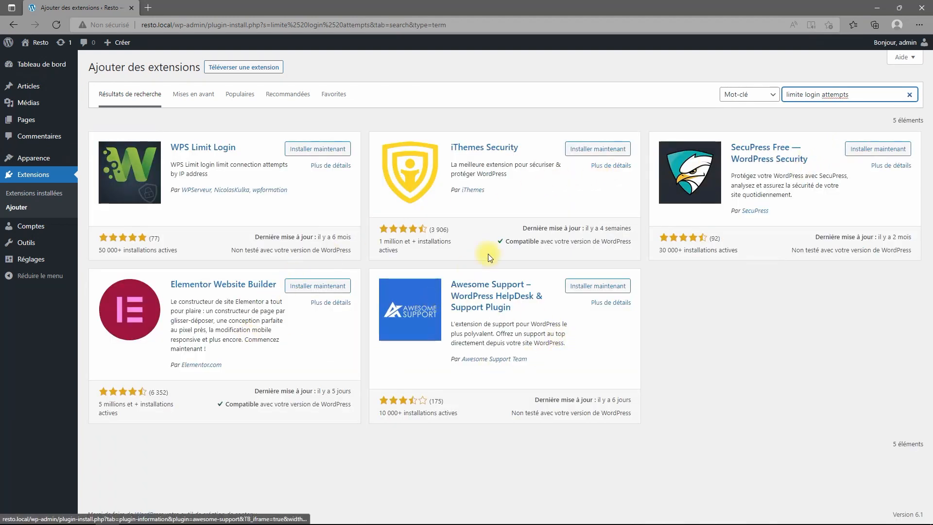
click(856, 92)
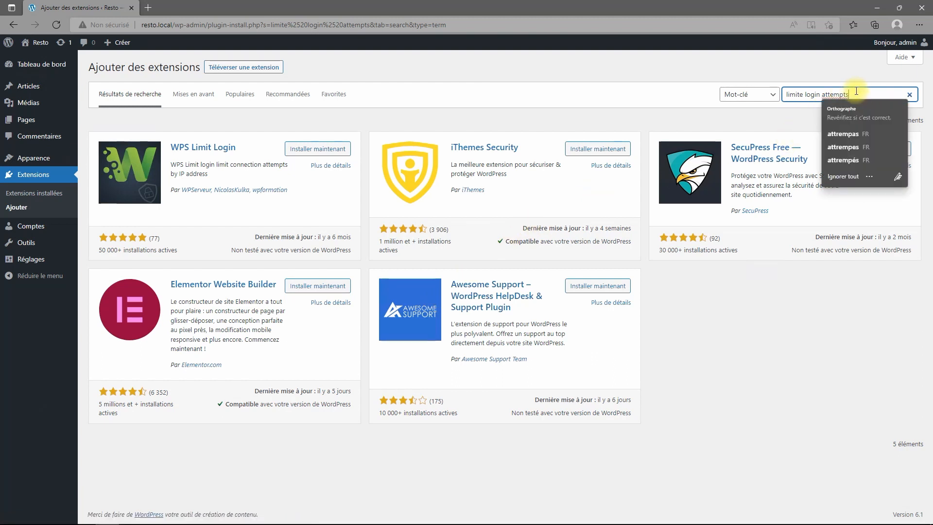
key(Left)
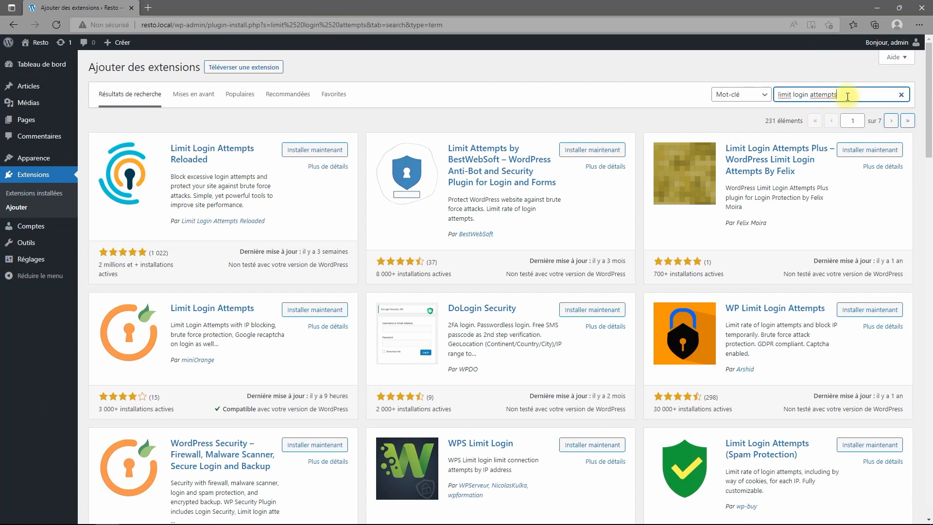
drag(850, 93, 737, 102)
text(cache)
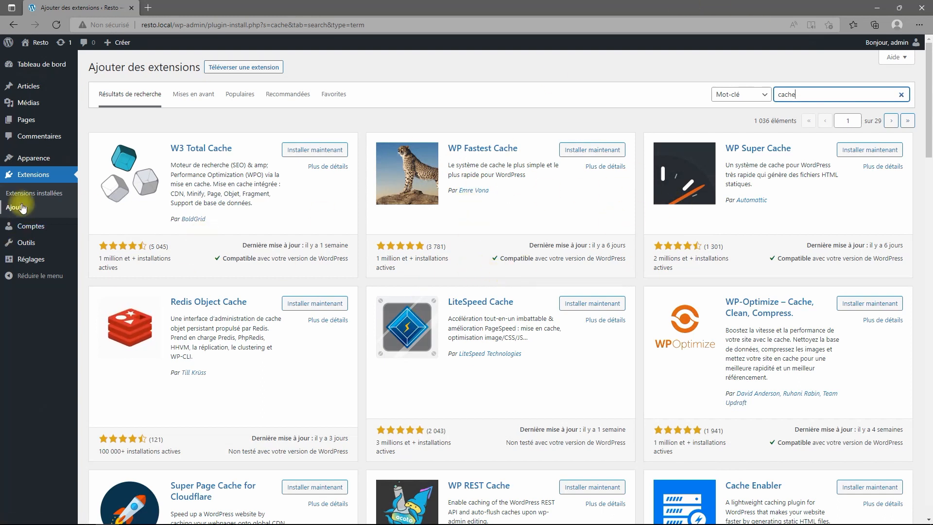
Activate the WPvivid Backup and Cookie Notice plugins from the installed plugins list.
click(34, 182)
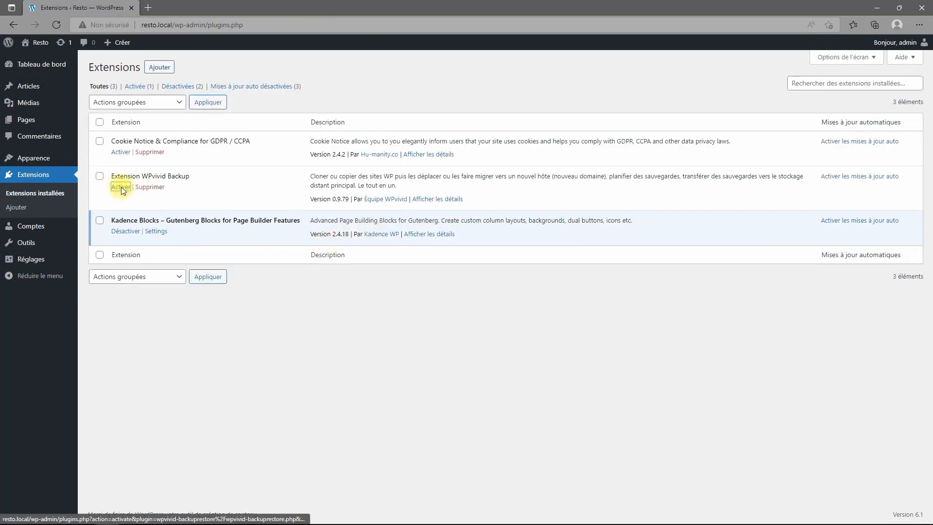
click(121, 187)
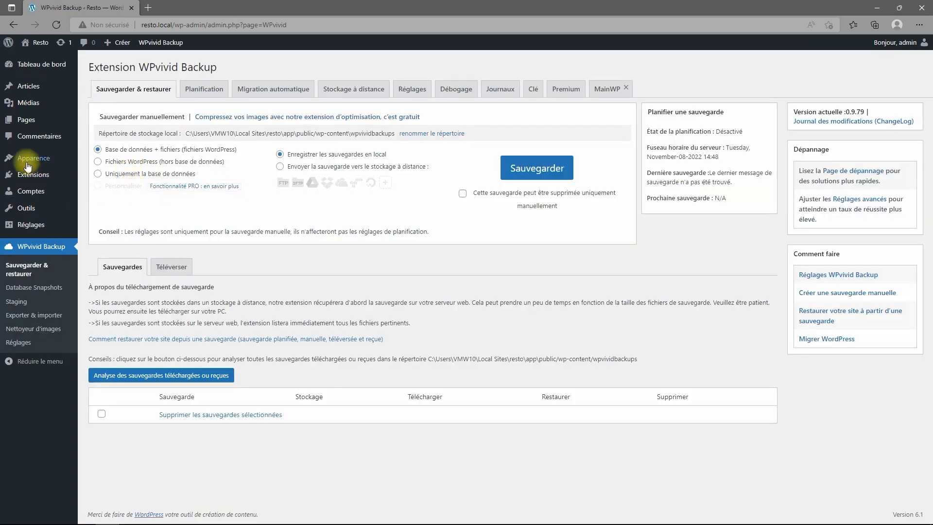
click(30, 178)
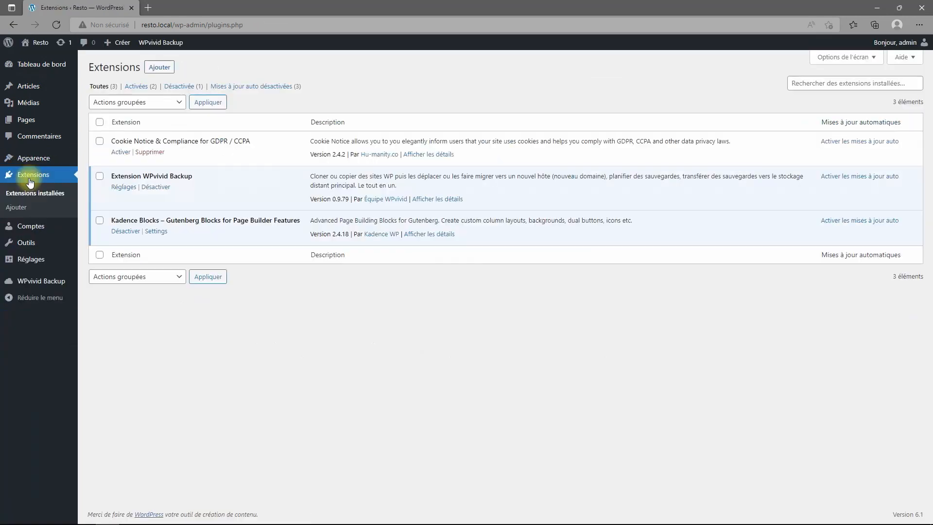
click(121, 152)
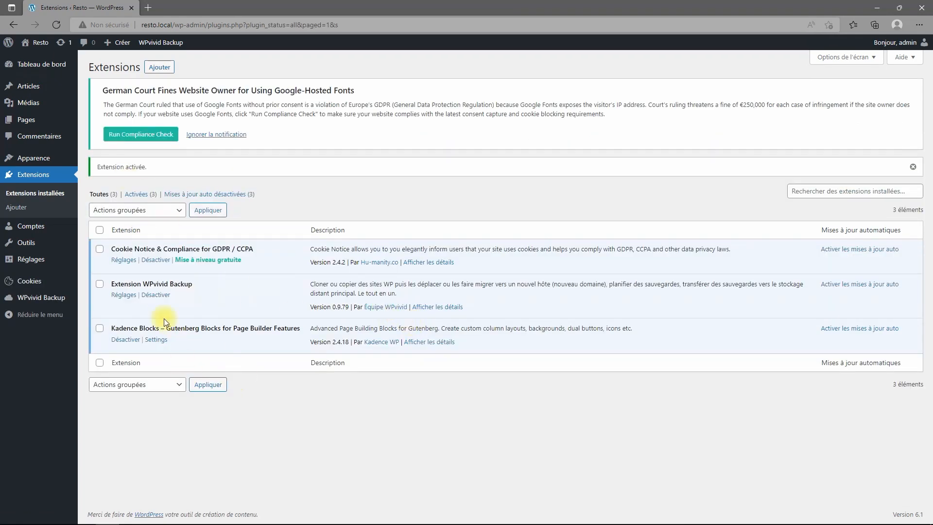
In Cookie Notice settings, change the accept button text to 'J'accepte'.
click(123, 261)
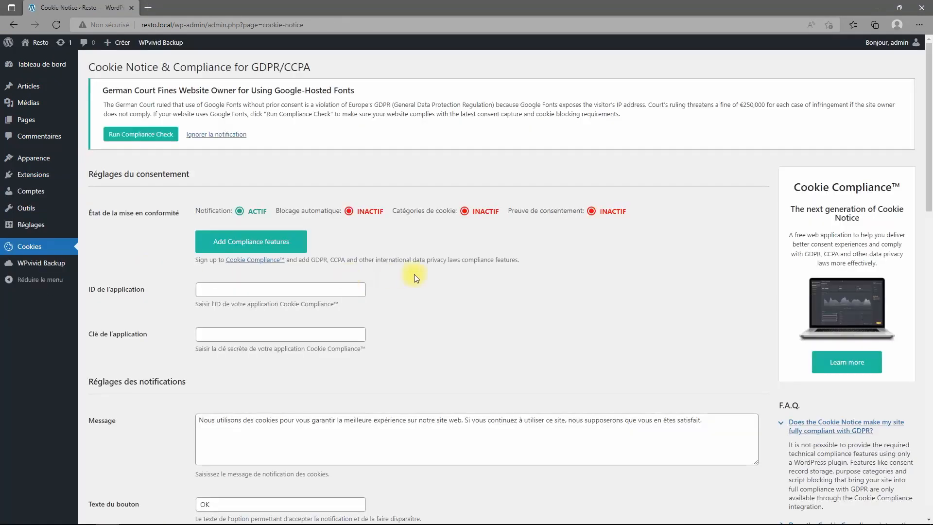
scroll(428, 270, down, 2)
scroll(441, 267, down, 12)
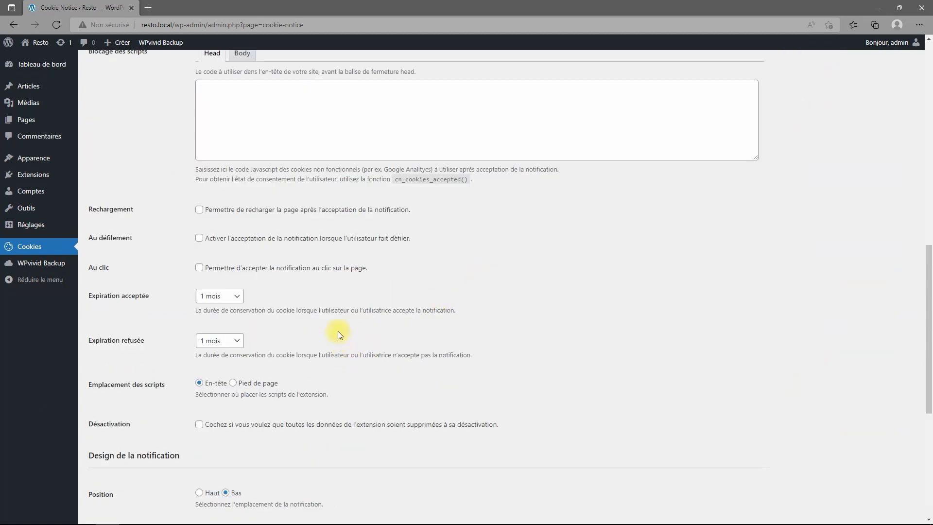
scroll(337, 331, down, 4)
scroll(337, 331, up, 8)
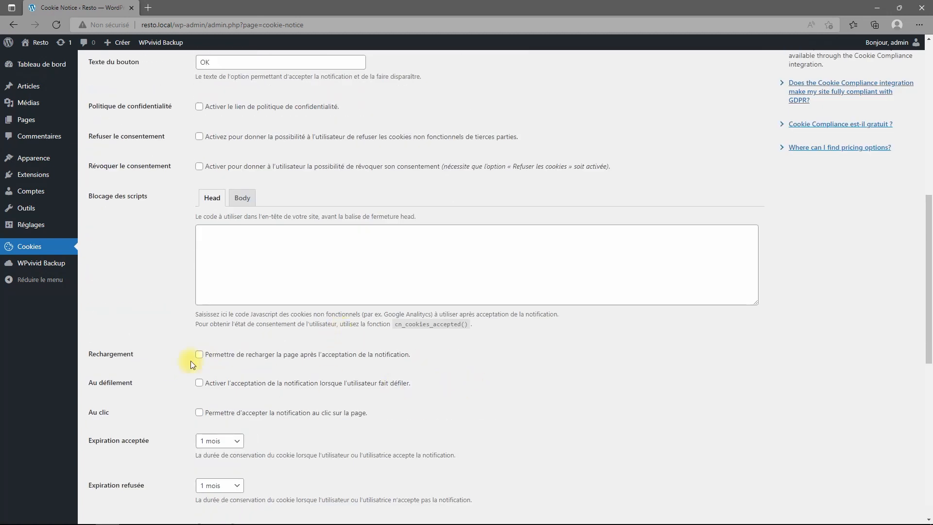
scroll(253, 384, up, 5)
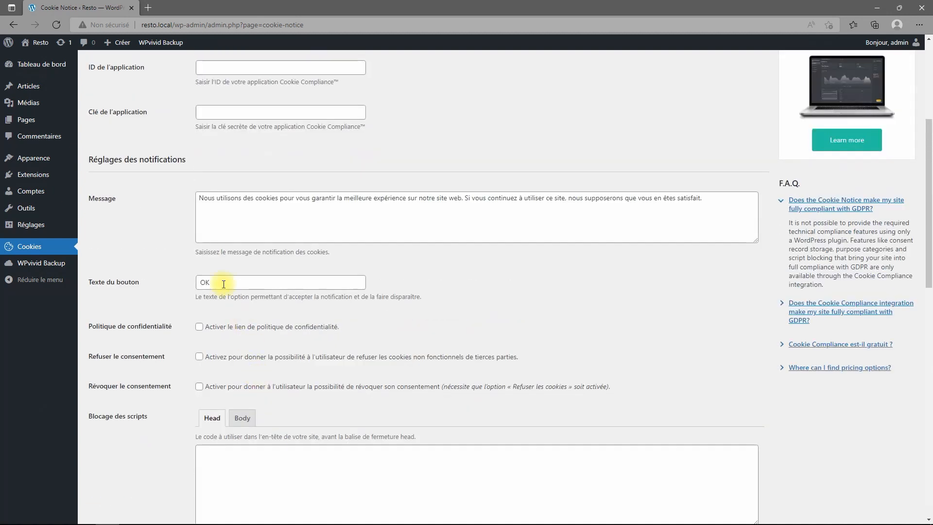
drag(223, 284, 194, 284)
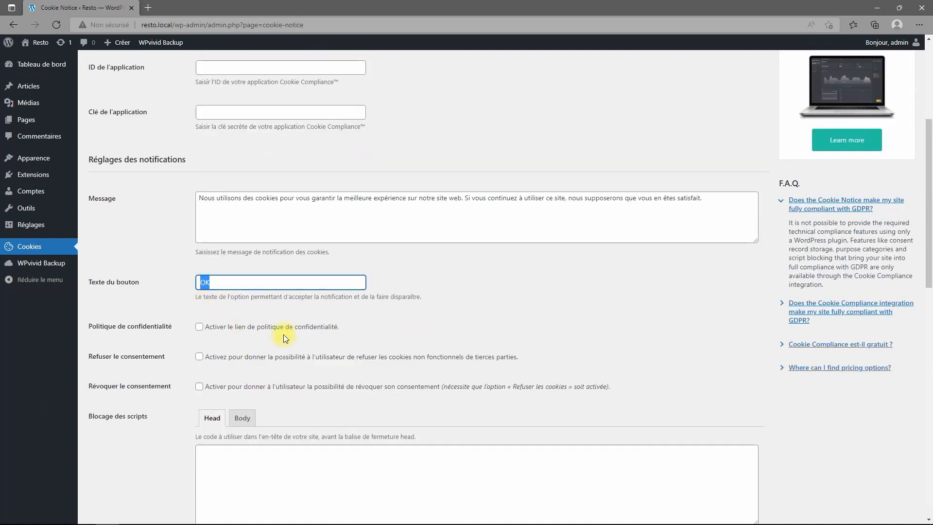
text(J'accepte)
Enable refusing consent with a 'Je refuse' button and save the settings.
click(199, 357)
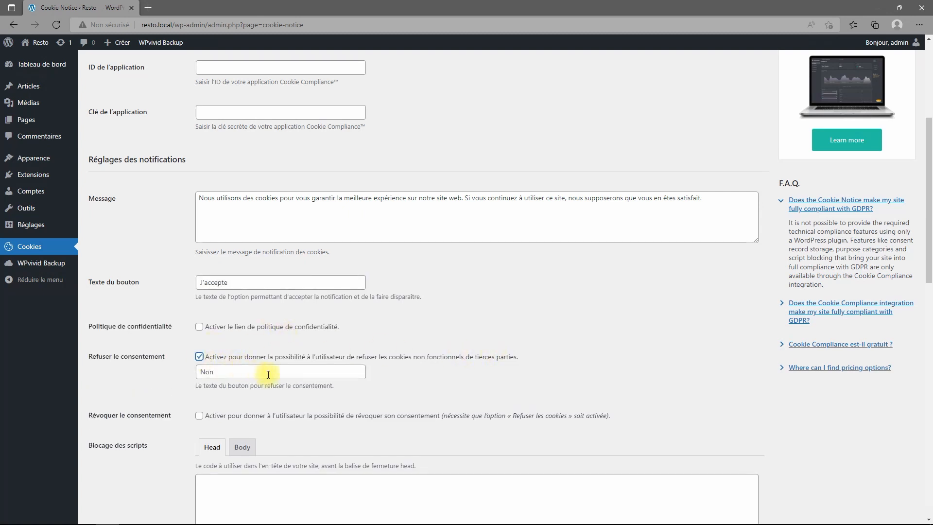
drag(235, 371, 163, 379)
text(Je)
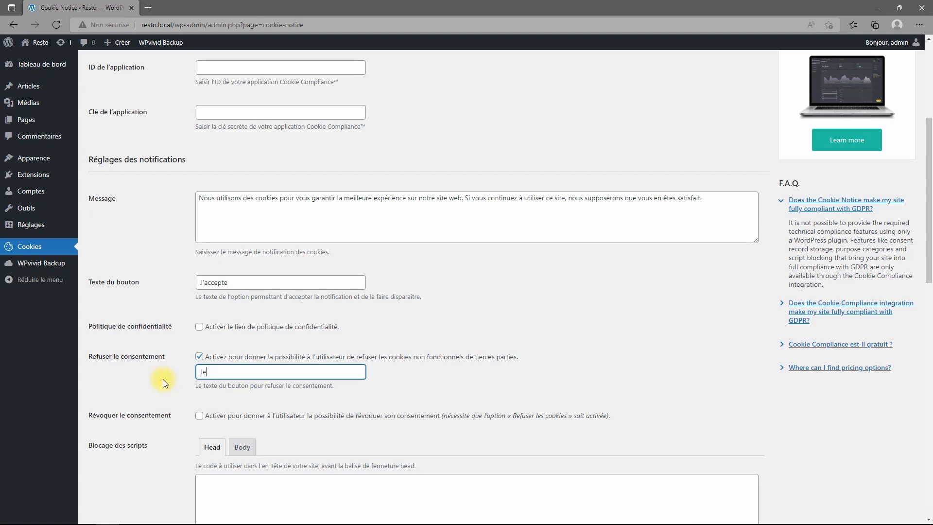
text( refuse)
scroll(528, 333, down, 3)
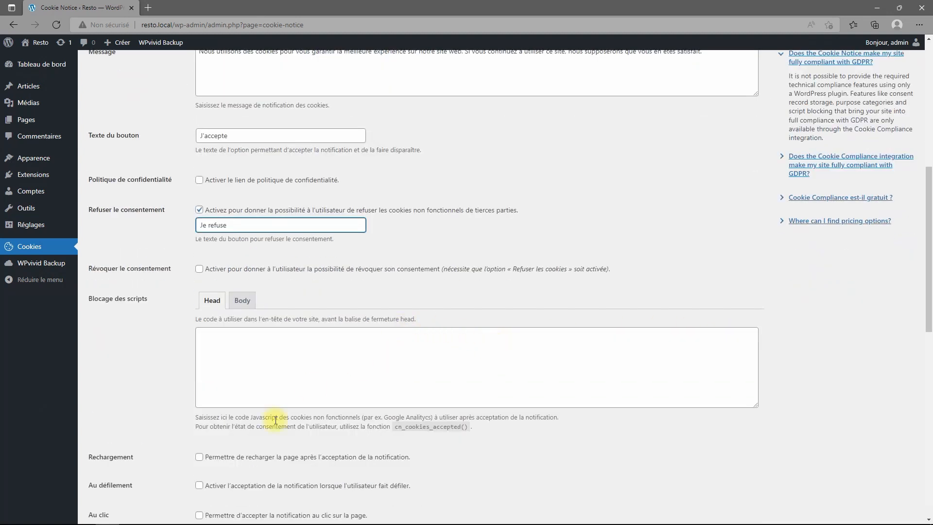
scroll(353, 459, down, 3)
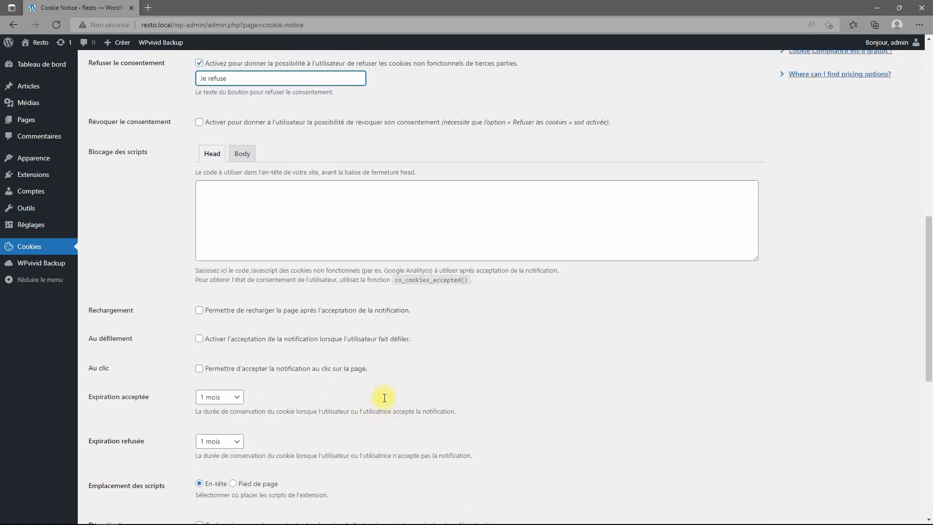
scroll(388, 409, up, 3)
scroll(393, 418, up, 4)
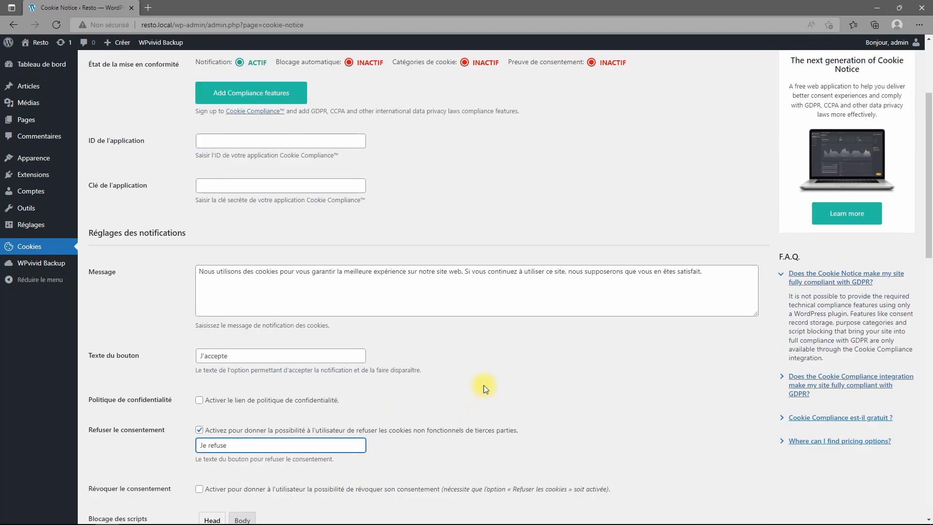
scroll(482, 389, down, 2)
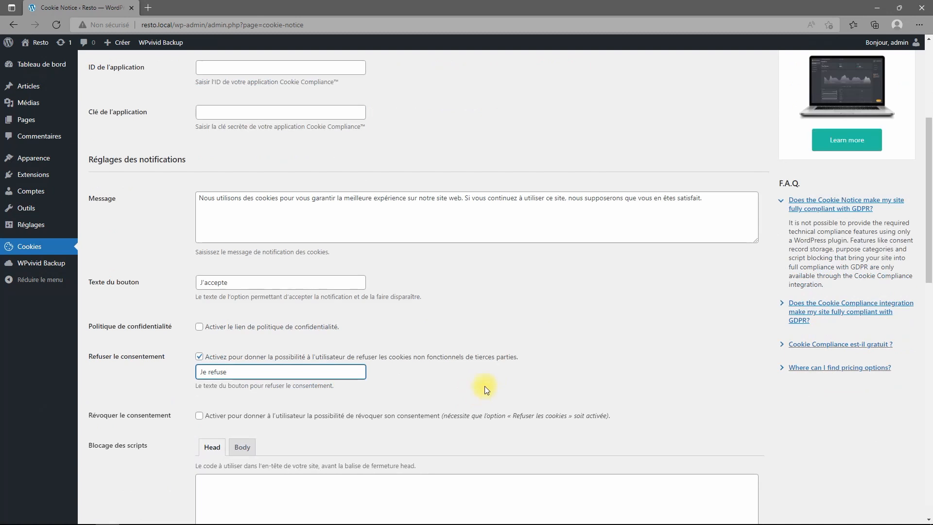
scroll(484, 385, down, 7)
scroll(507, 365, up, 12)
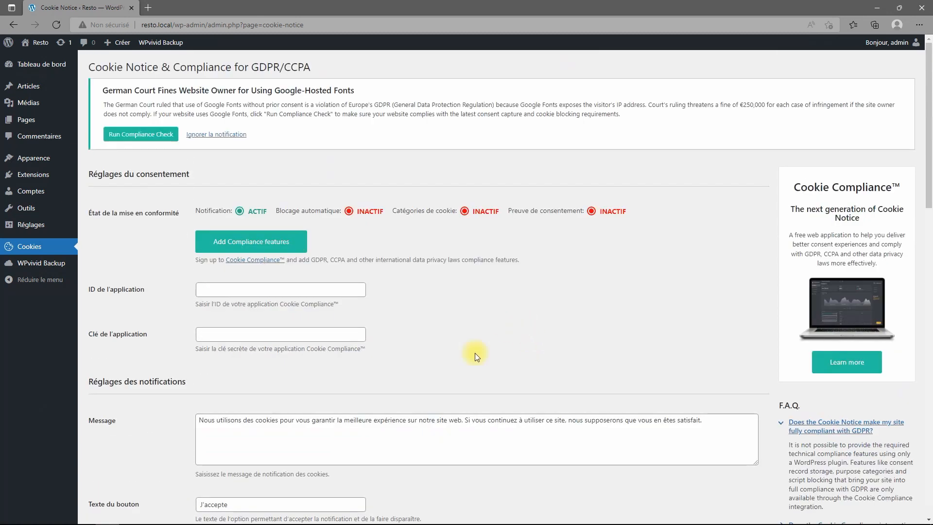
scroll(395, 404, down, 17)
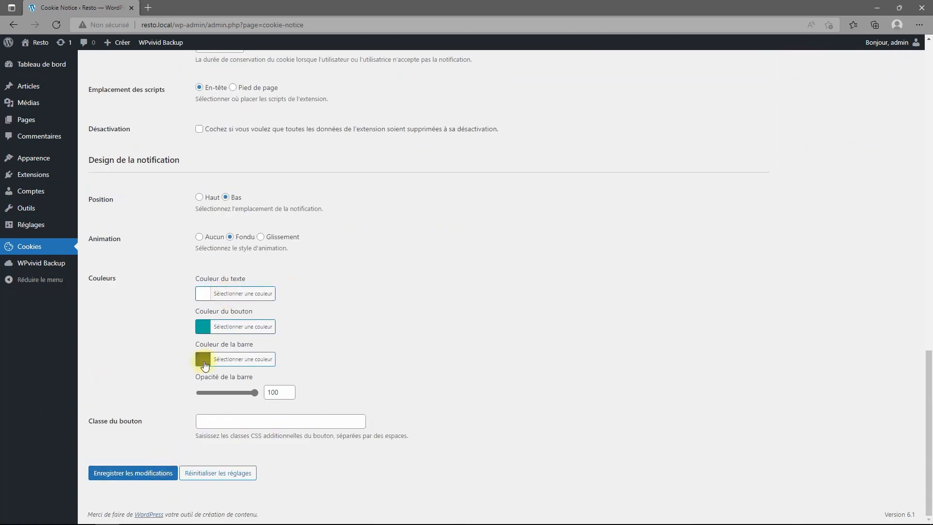
click(131, 471)
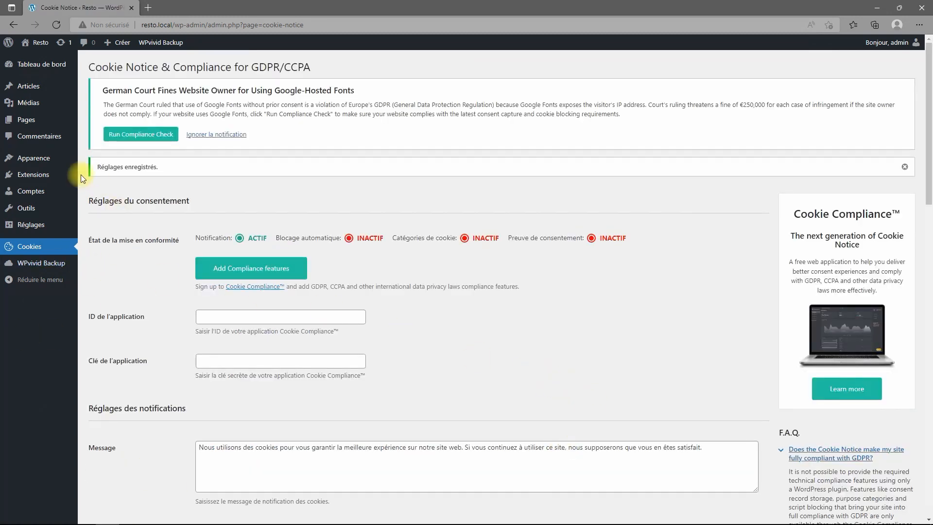
From Apparence > Thèmes, delete Twenty Twenty-One and Twenty Twenty-Two, confirming each deletion.
mouse_move(31, 161)
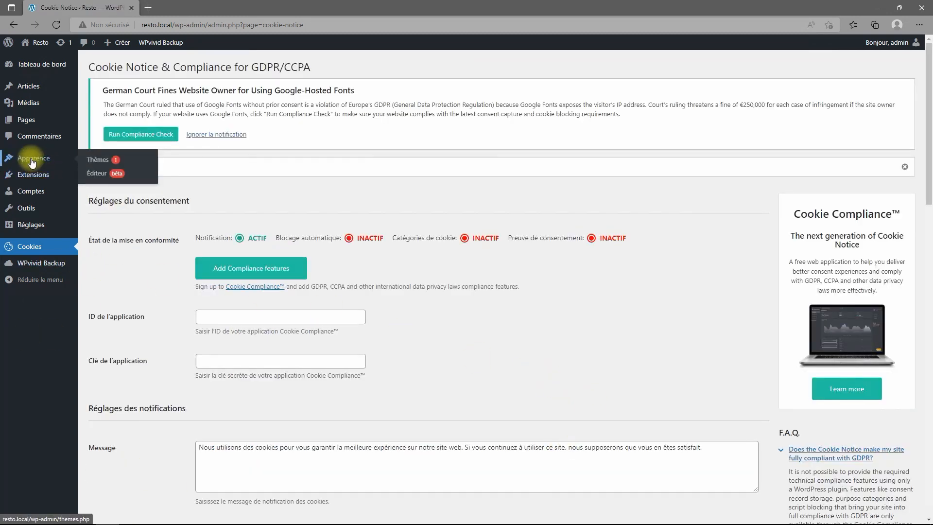
click(99, 160)
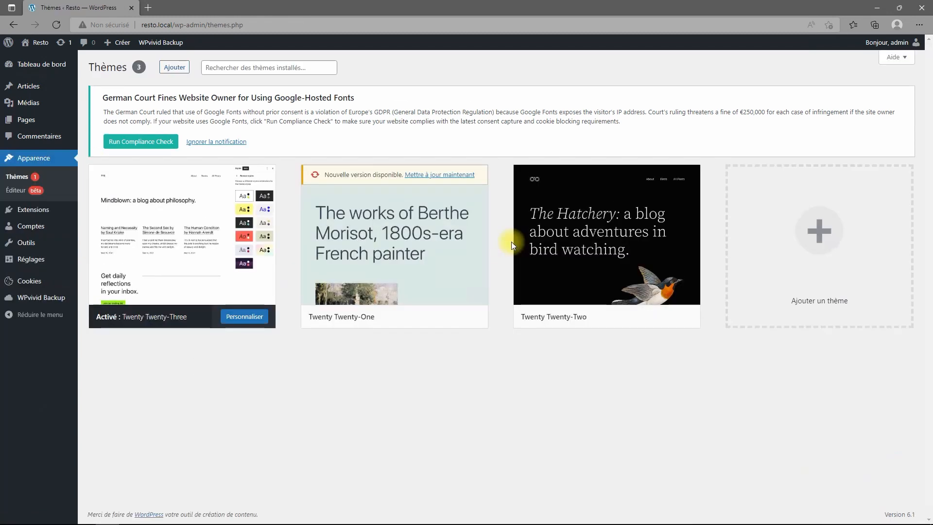
click(409, 232)
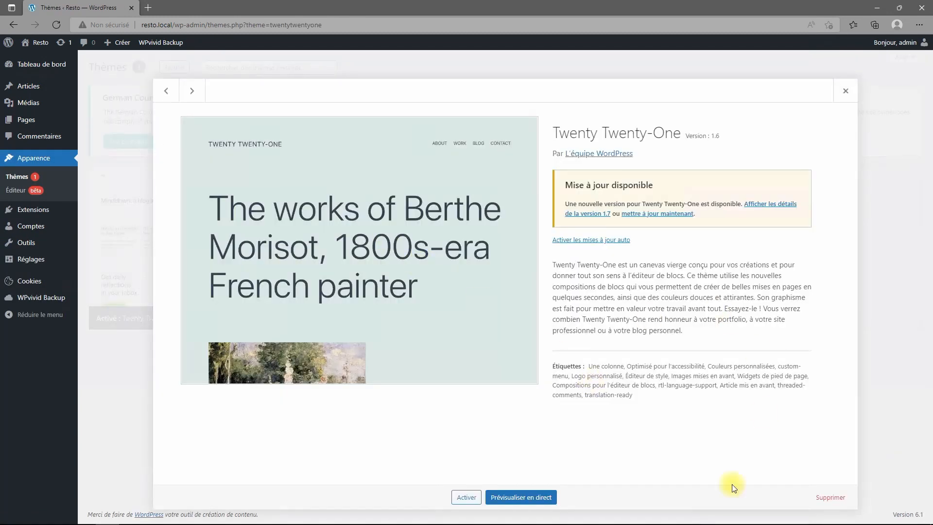
click(839, 501)
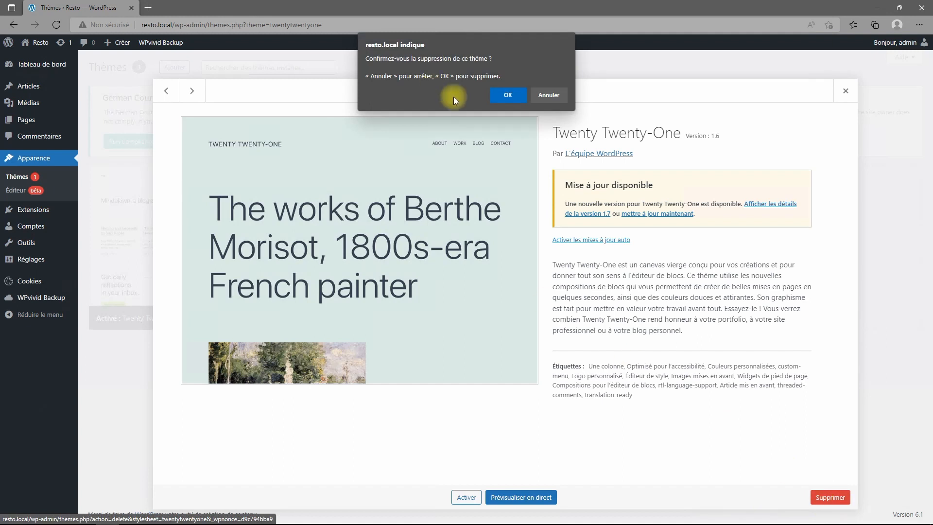
click(506, 96)
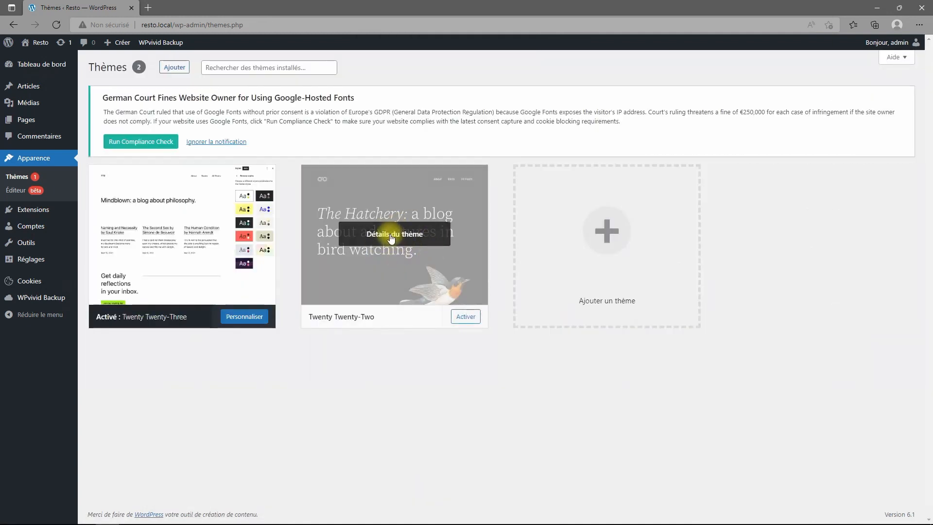
click(395, 234)
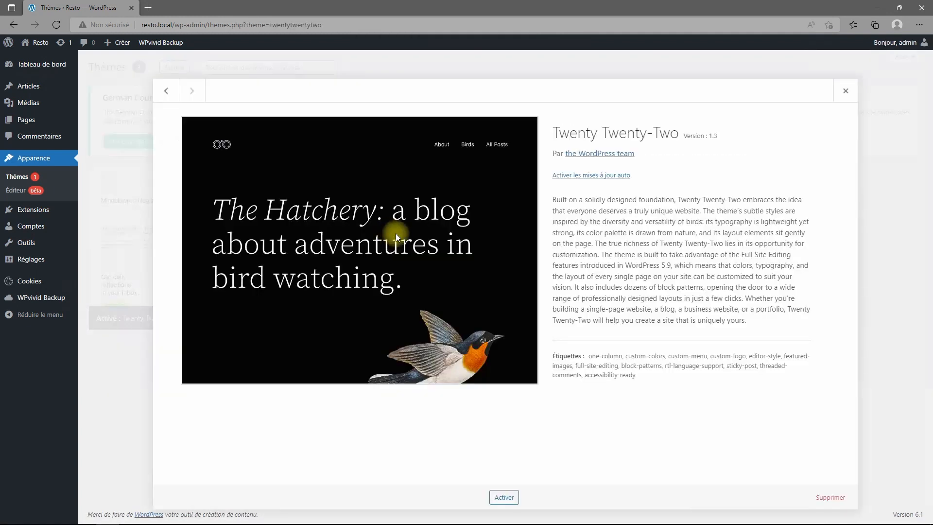
click(830, 497)
click(507, 95)
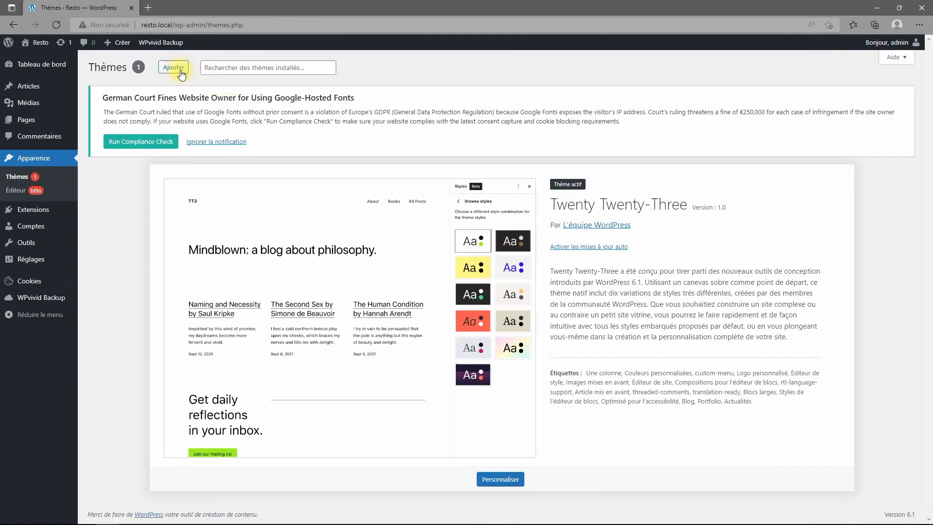
Install and activate the Kadence theme from Add Themes, then open the Media Library.
click(174, 67)
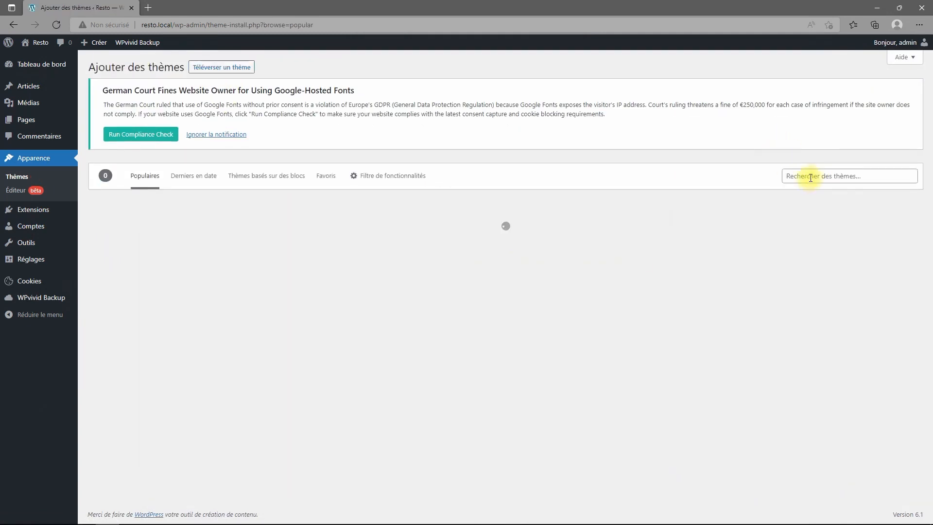
click(807, 176)
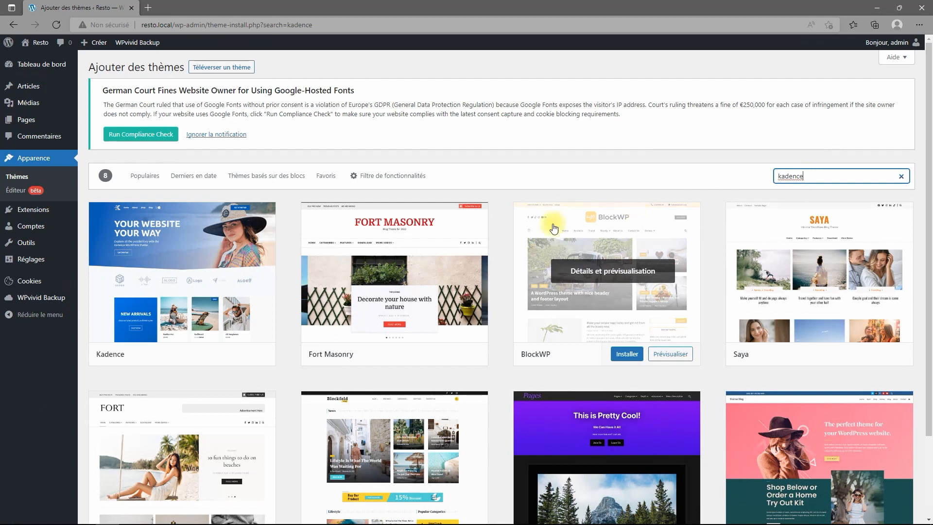
click(199, 353)
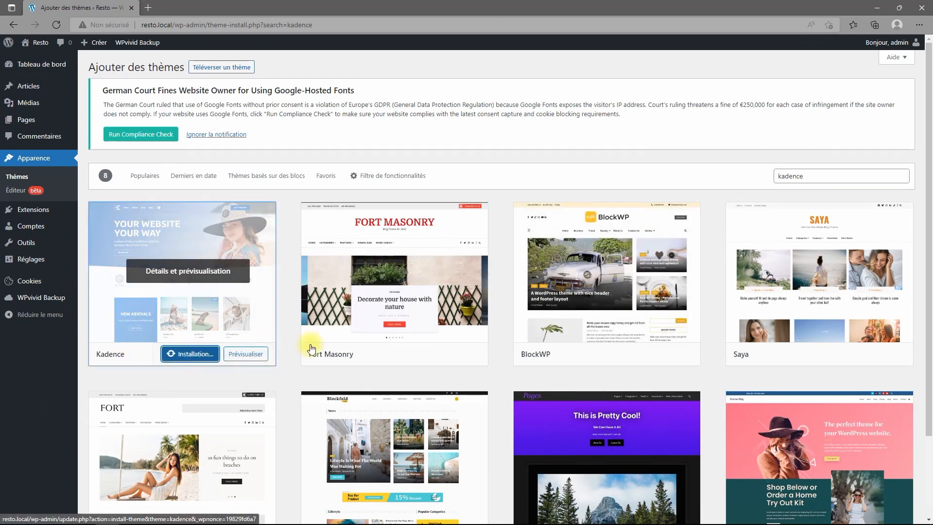
mouse_move(515, 241)
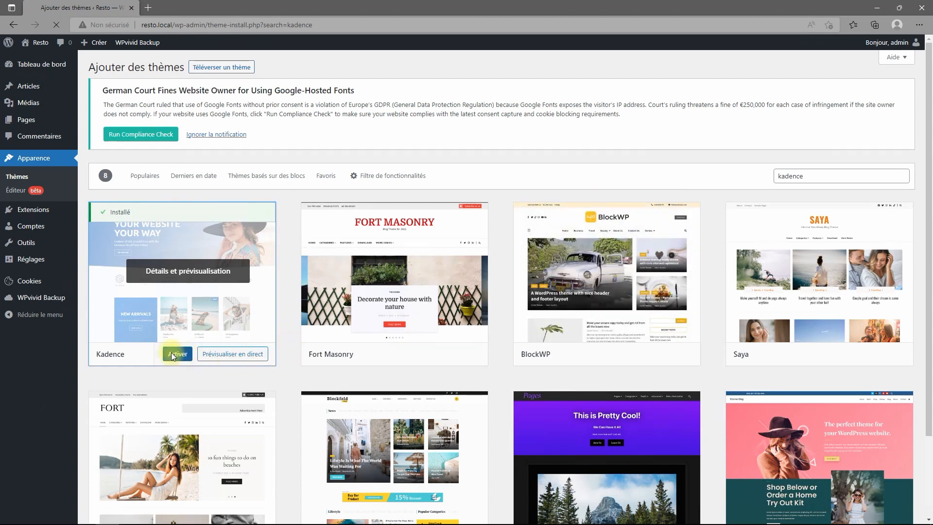
click(174, 354)
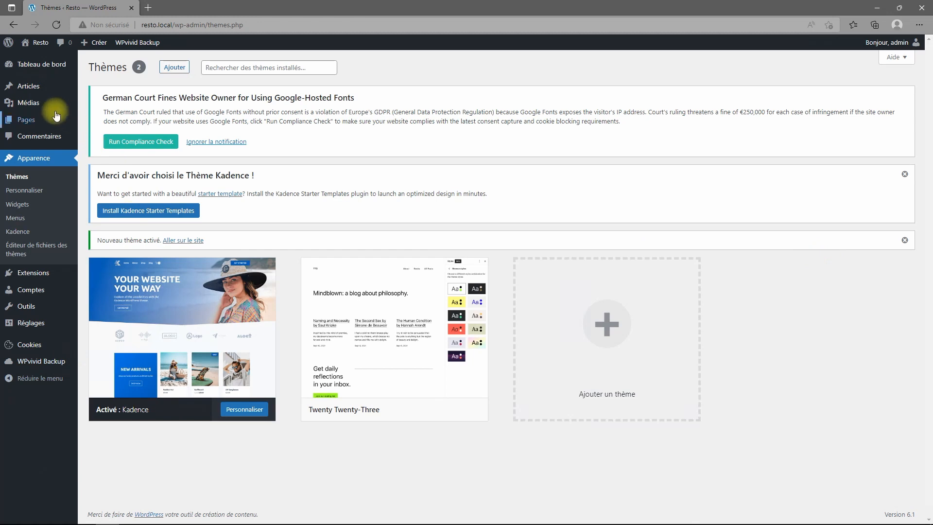
click(28, 102)
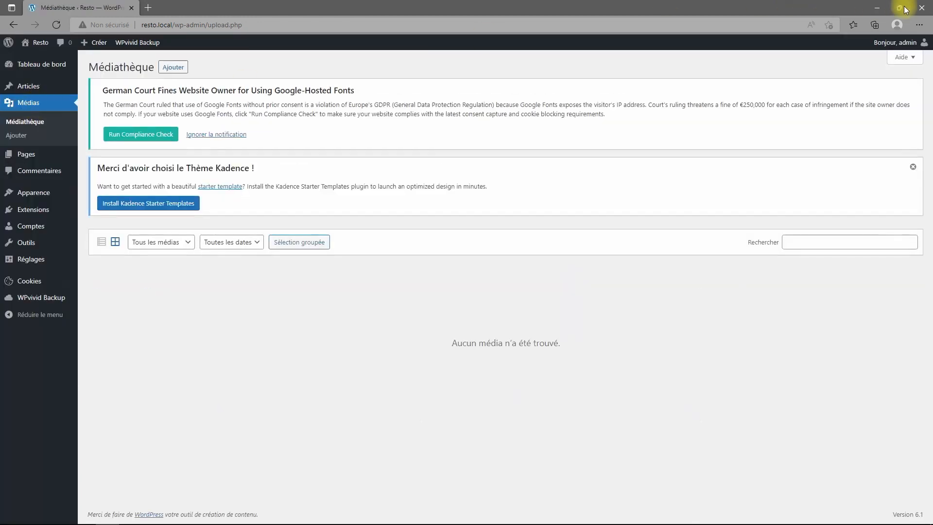
Arrange the browser and File Explorer side by side with the media library visible.
click(902, 10)
drag(834, 176, 583, 212)
mouse_move(323, 521)
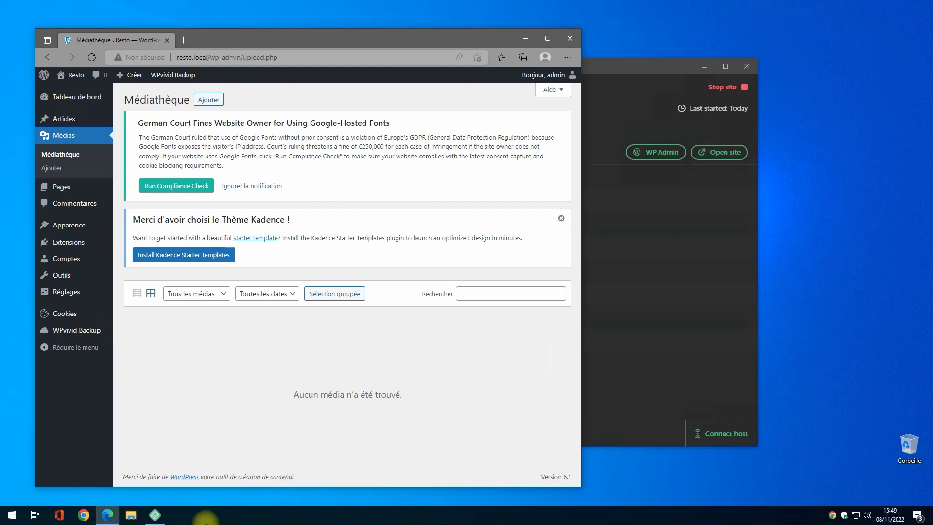
click(131, 515)
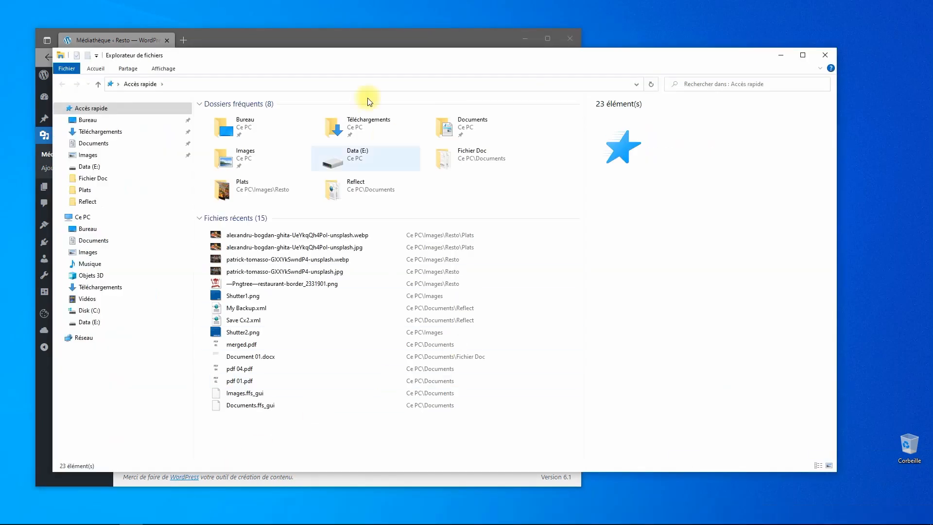
drag(317, 50, 740, 77)
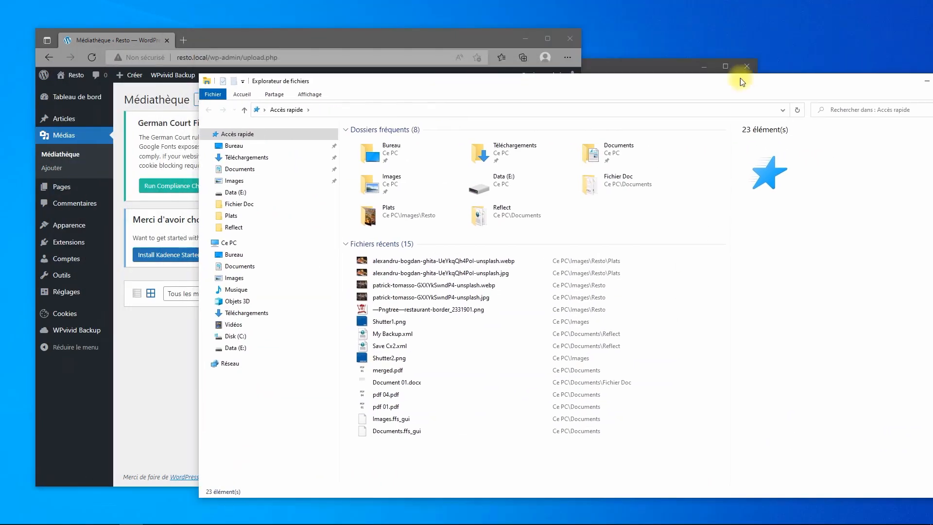
drag(199, 206, 522, 206)
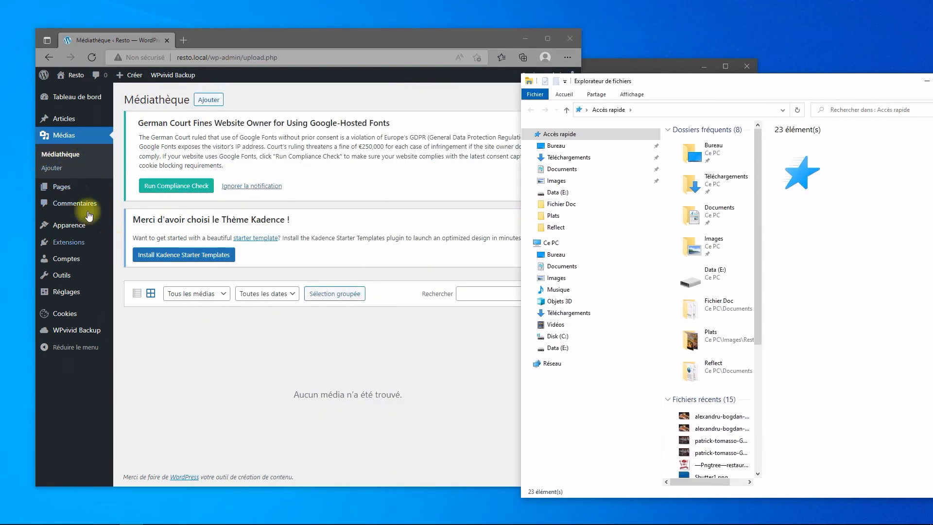
Drag the restaurant interior, chef logo and restaurant.webp images from Images > Resto into the media library.
click(555, 181)
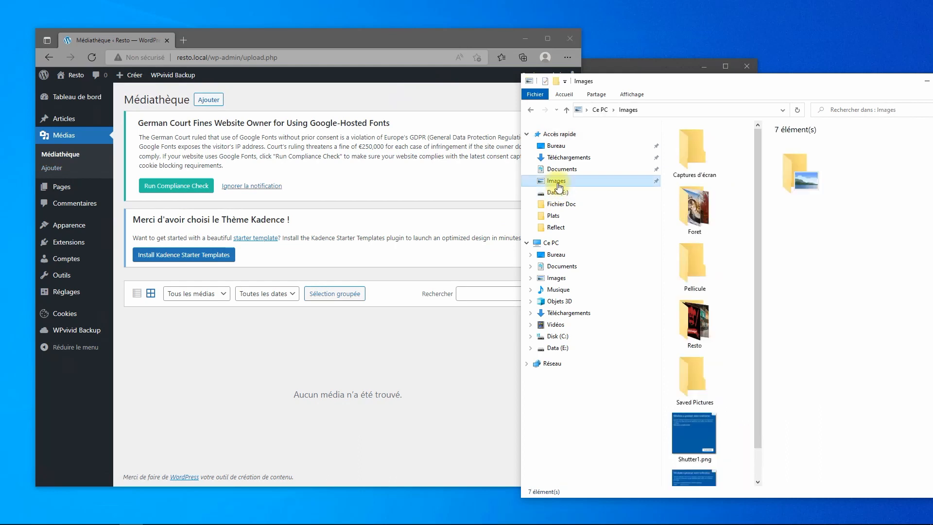
double_click(701, 326)
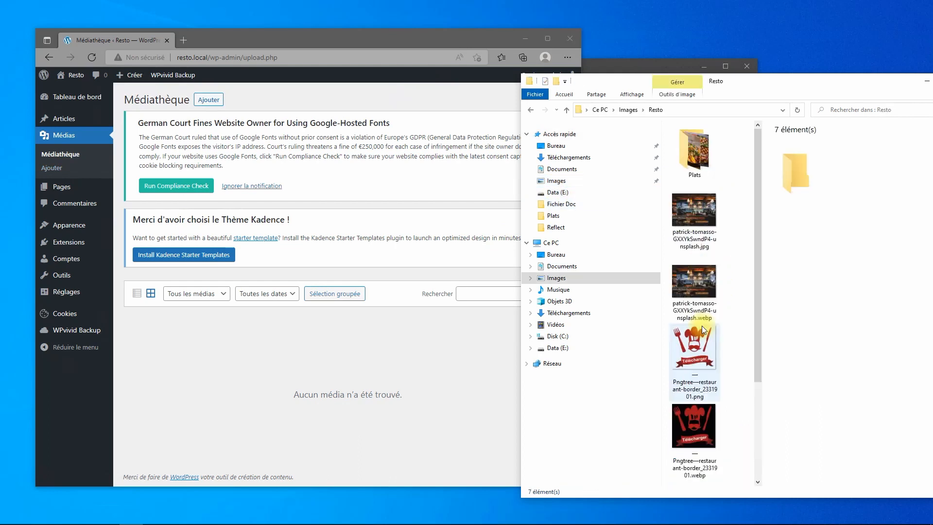
click(704, 284)
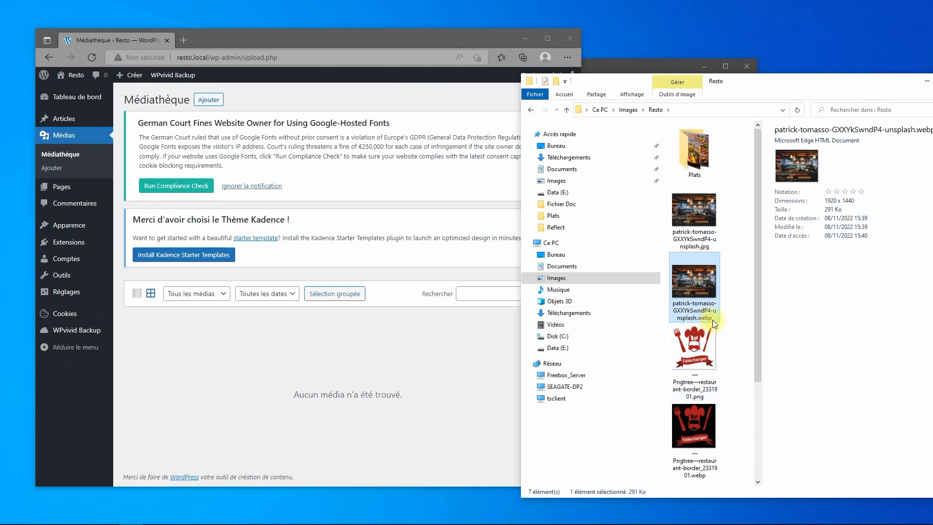
ctrl+click(702, 428)
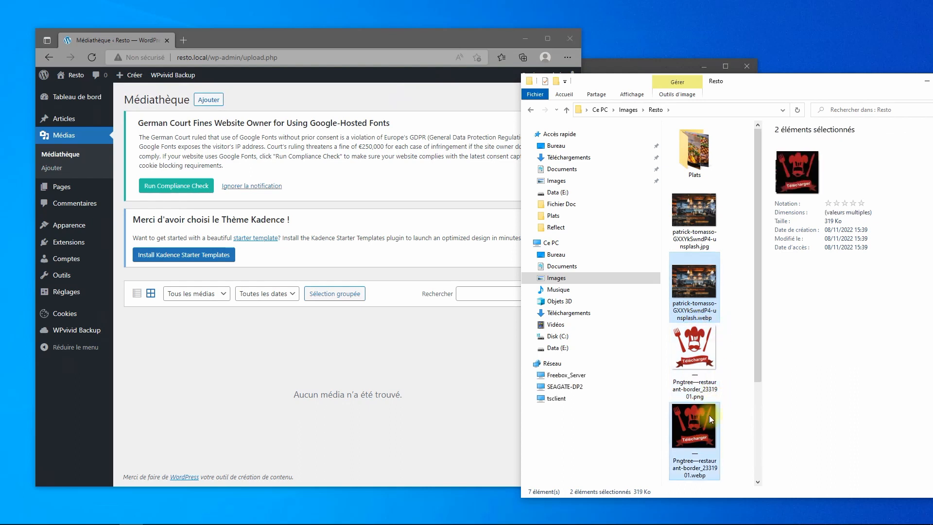
scroll(709, 415, down, 2)
ctrl+click(685, 464)
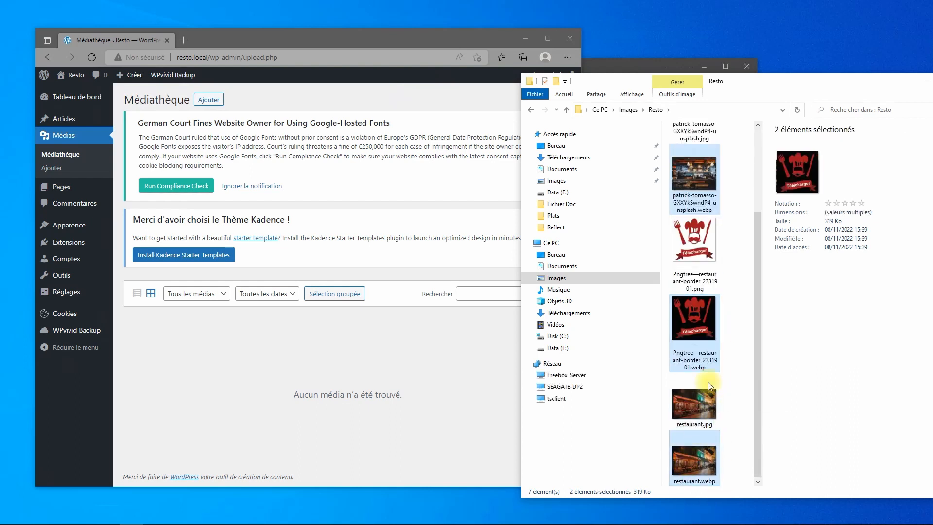
drag(710, 217, 288, 369)
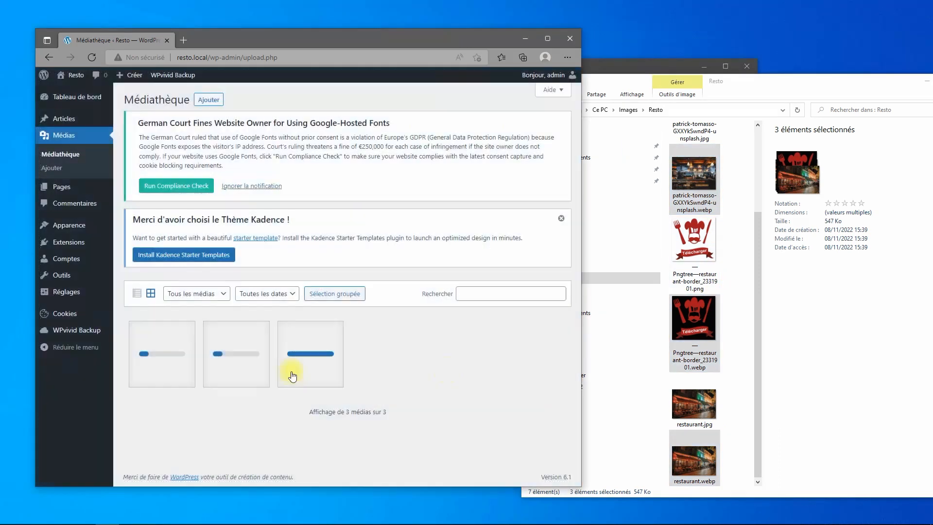
scroll(710, 204, up, 2)
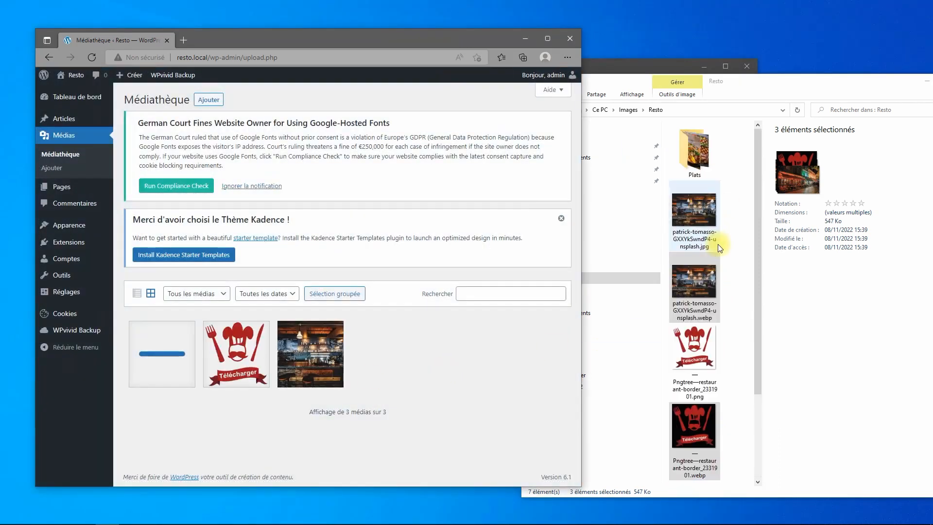
Select the eight dish .webp photos in Plats and drag them into the Médiathèque.
double_click(699, 159)
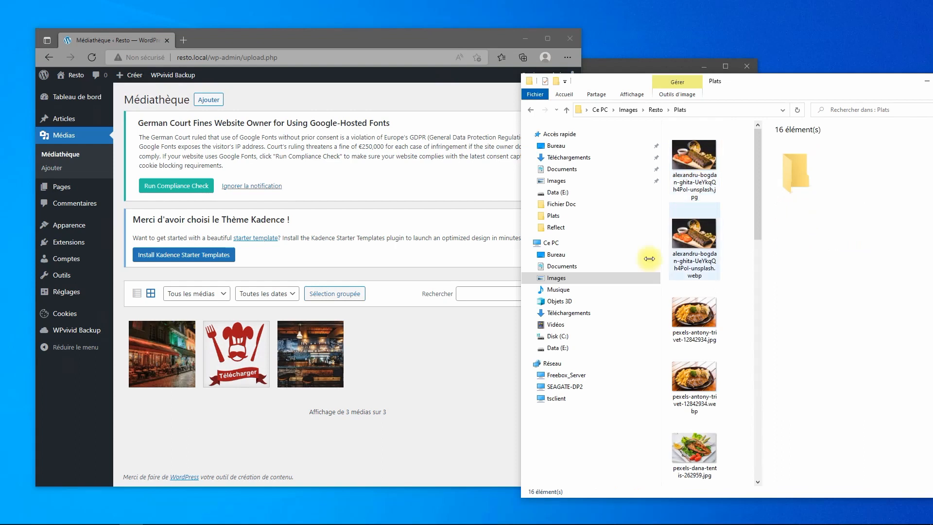
drag(519, 274, 380, 262)
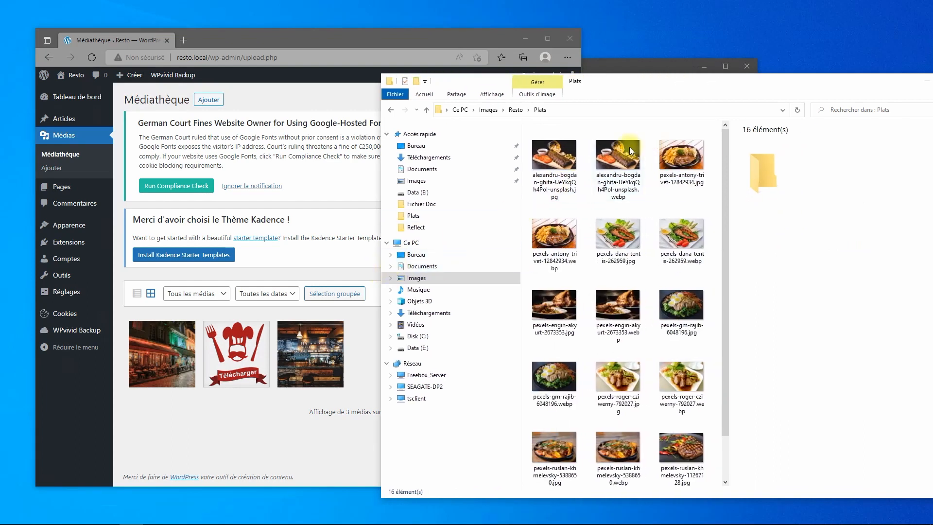
click(618, 161)
ctrl+click(560, 241)
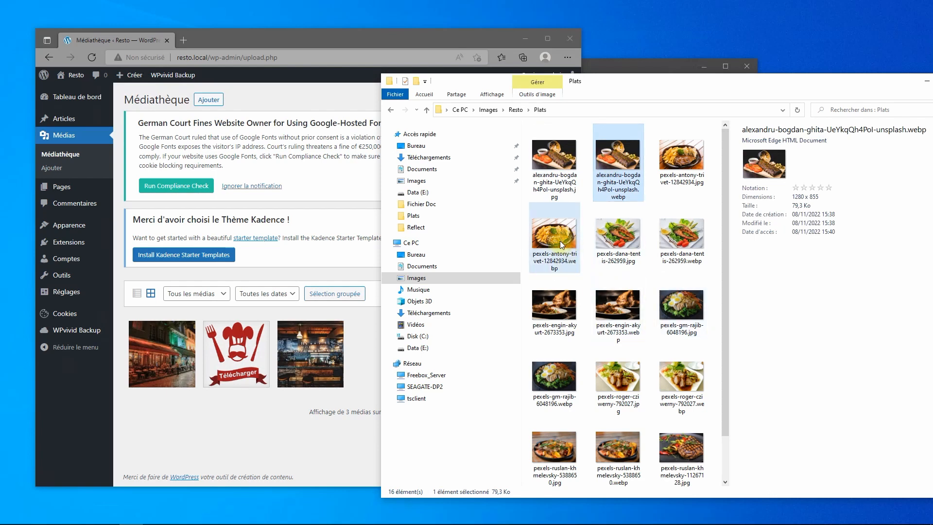
ctrl+click(666, 245)
ctrl+click(609, 314)
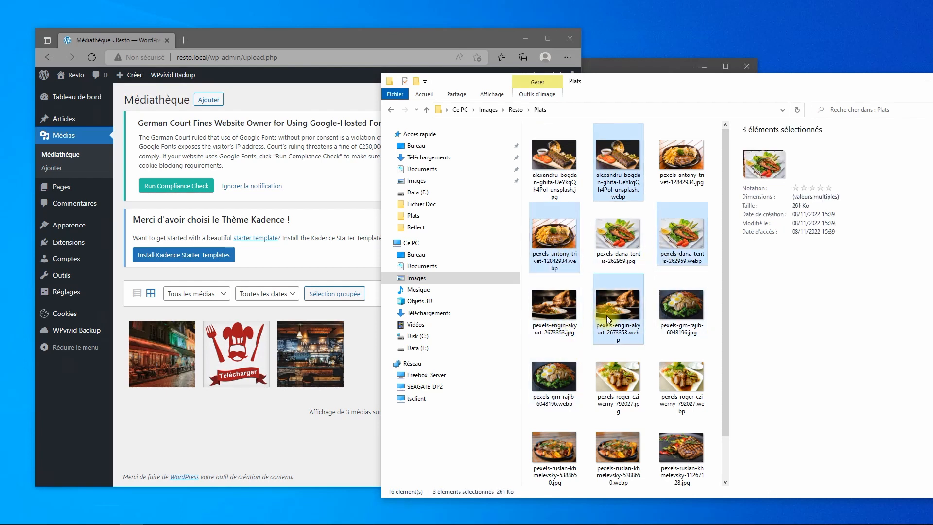
ctrl+click(553, 382)
ctrl+click(681, 380)
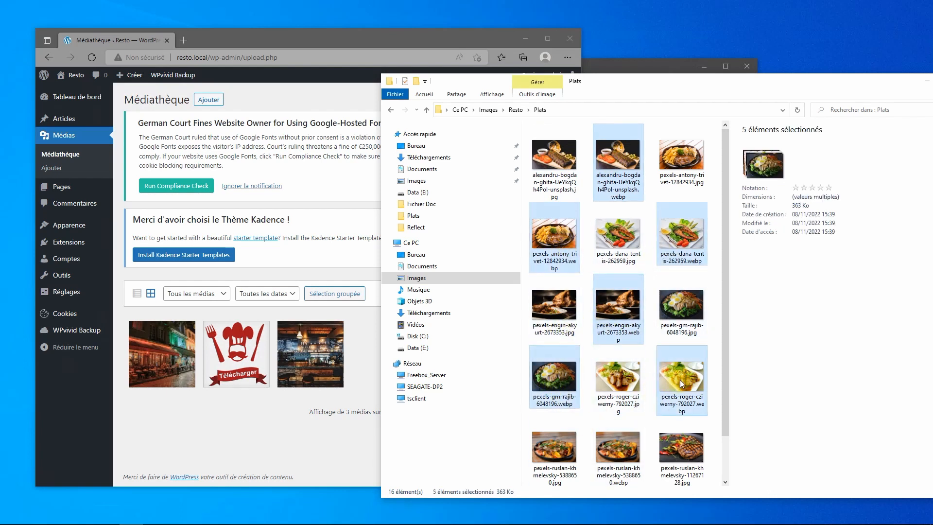
scroll(650, 413, down, 1)
ctrl+click(608, 400)
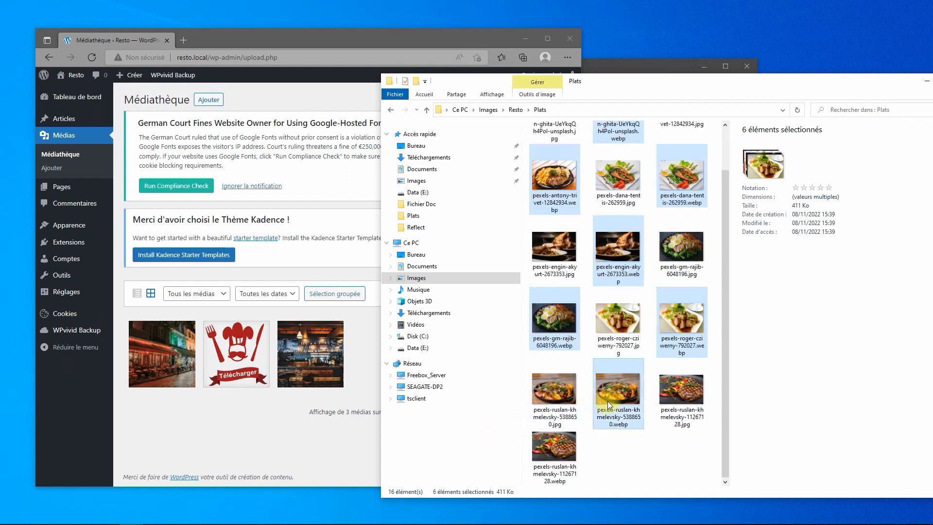
ctrl+click(555, 456)
drag(552, 454, 253, 447)
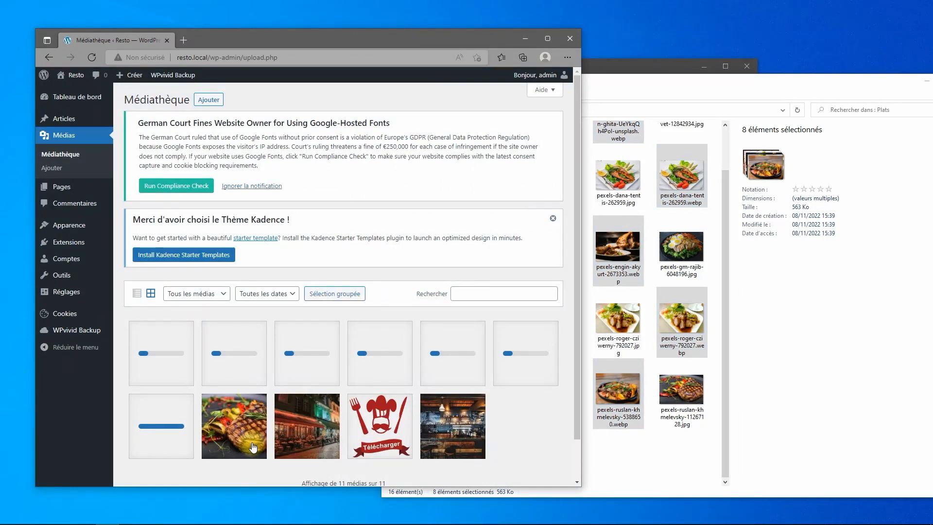
Close File Explorer and maximize the browser window.
drag(850, 95, 687, 88)
click(808, 76)
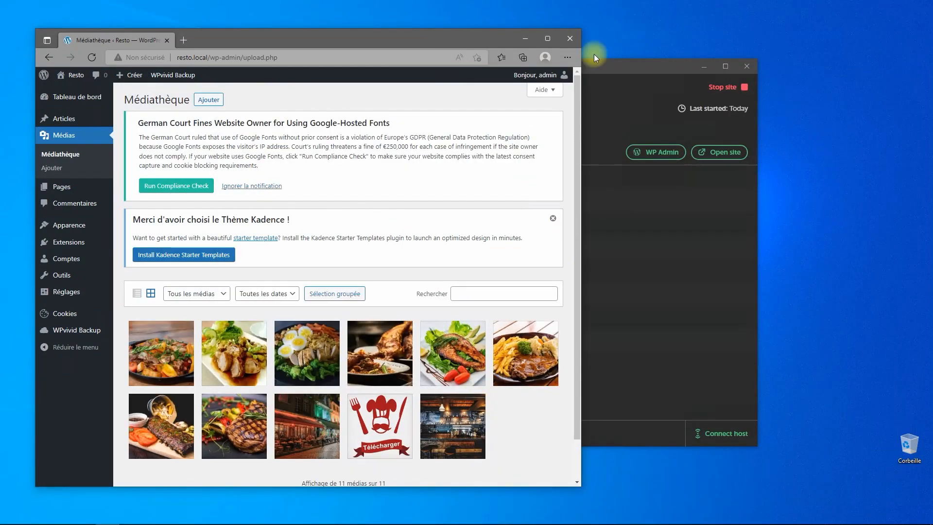
click(547, 37)
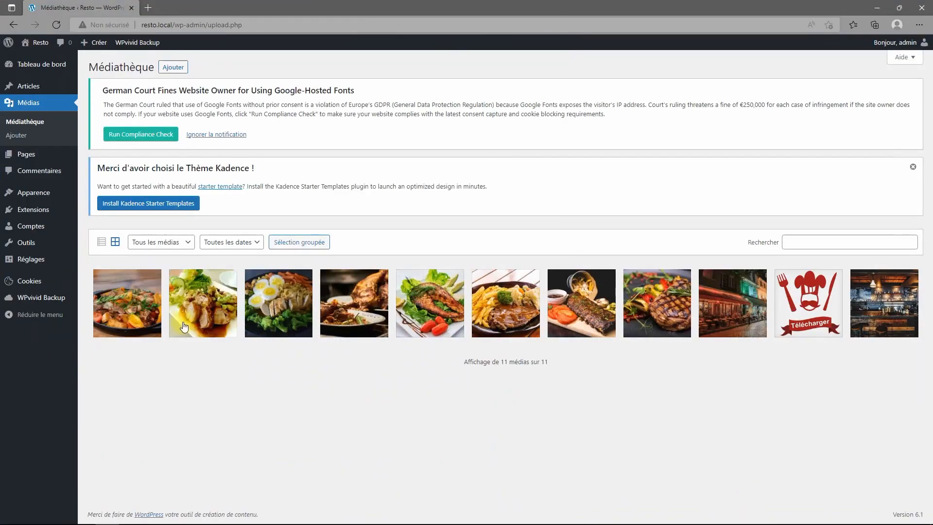
click(131, 317)
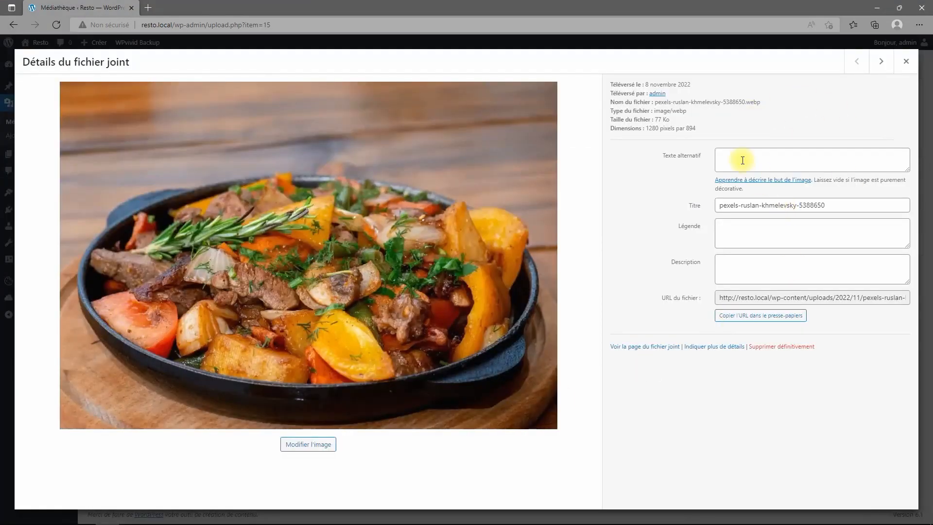
click(742, 158)
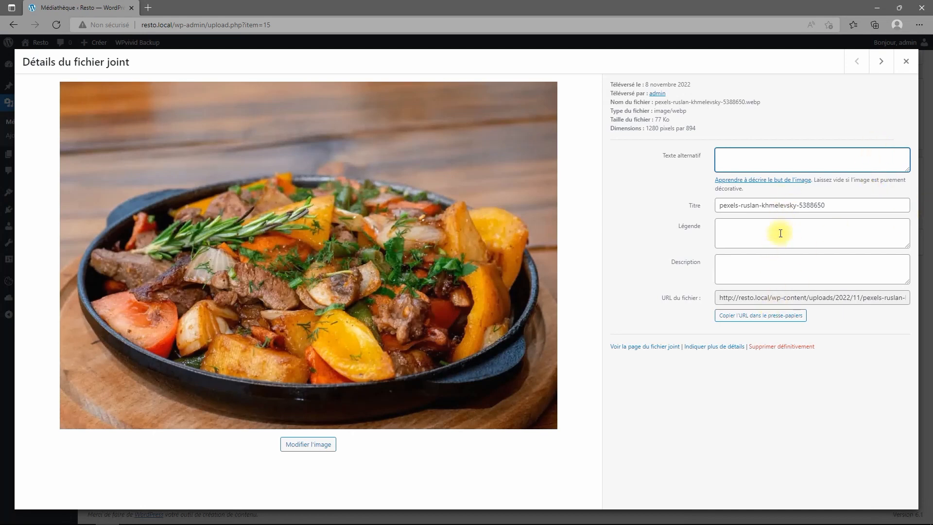
click(906, 62)
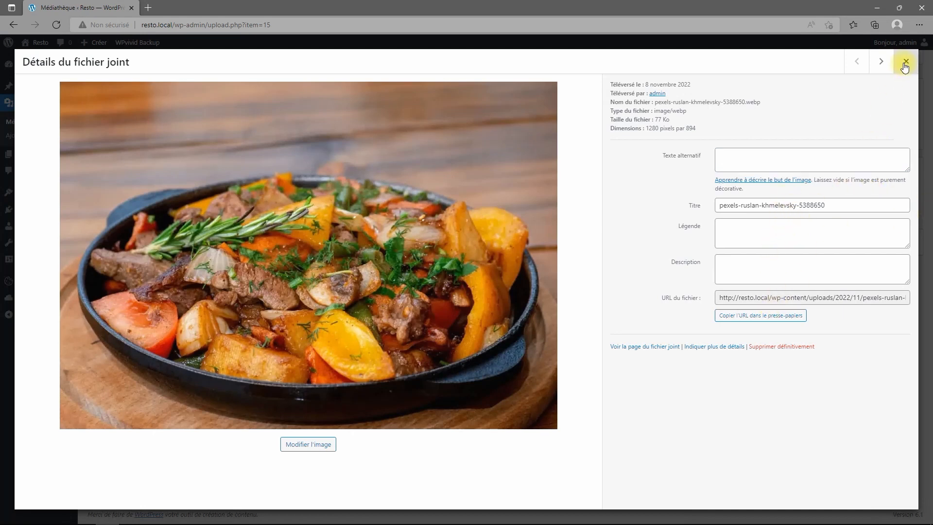
click(789, 304)
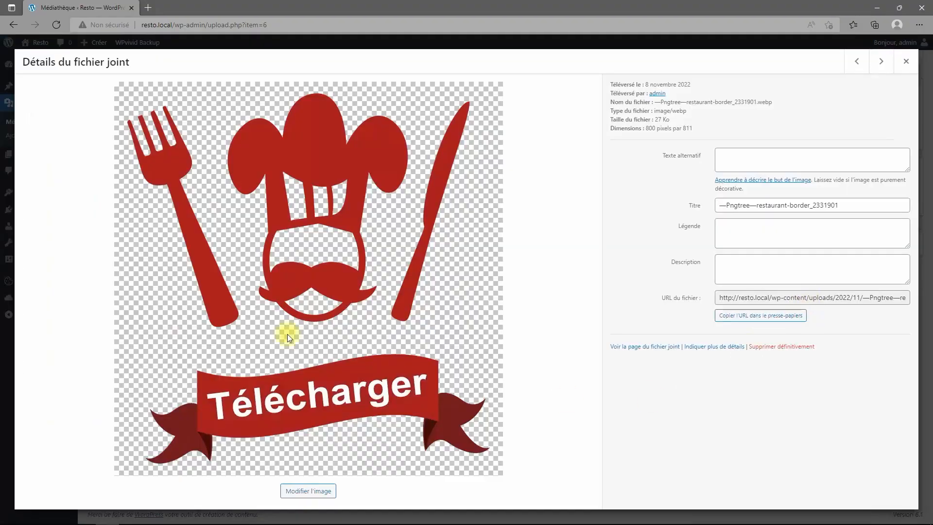
click(754, 161)
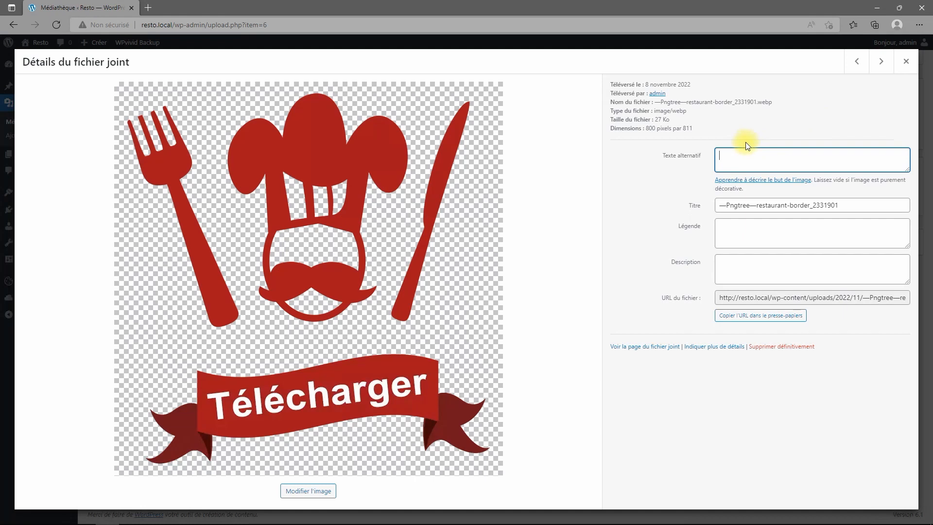
click(907, 61)
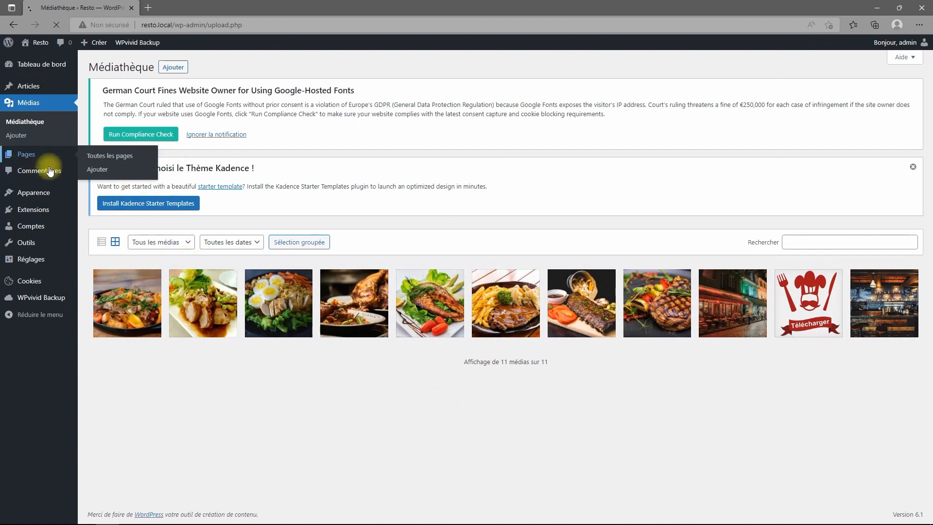
Move the Sample Page to the trash from the pages list.
click(34, 153)
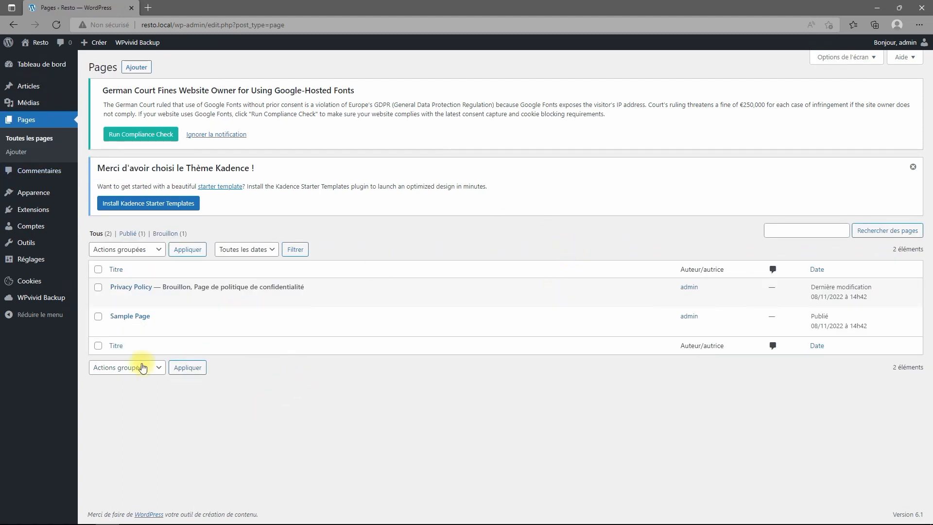
mouse_move(112, 333)
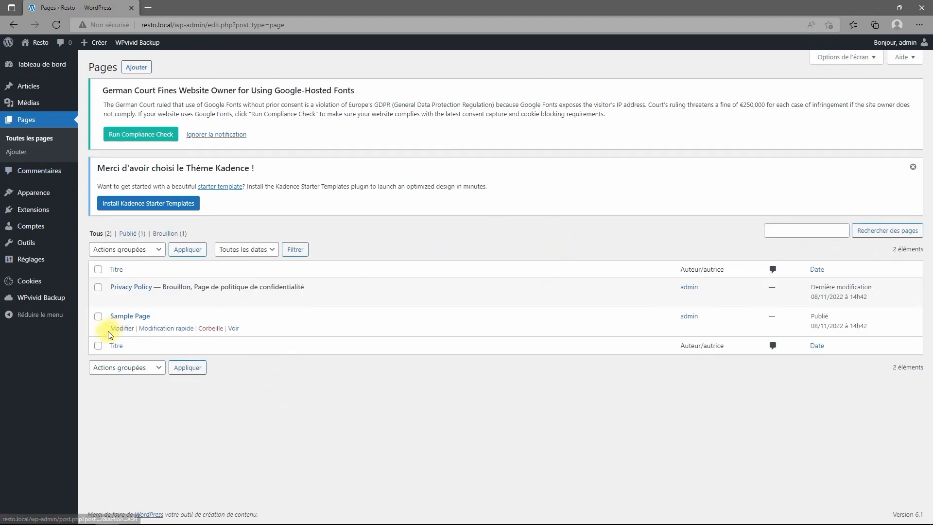
click(211, 329)
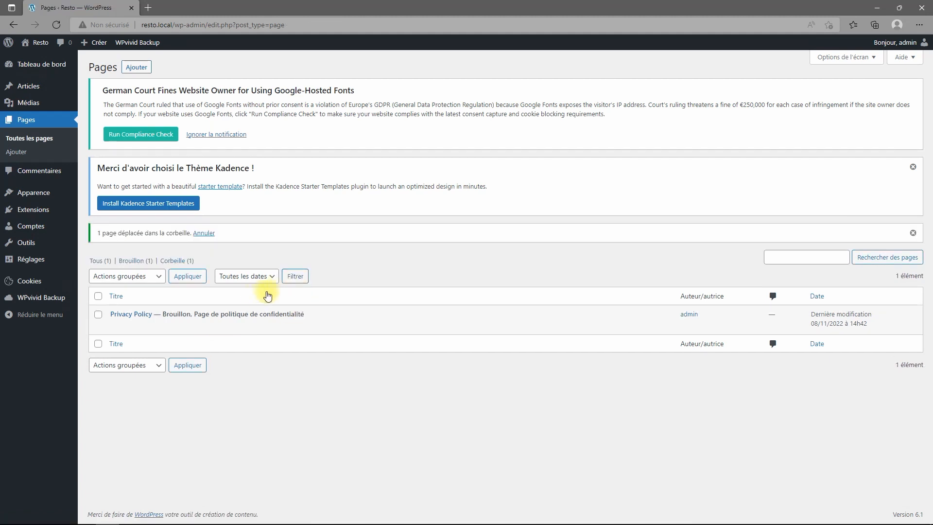
Dismiss the Kadence theme notice and start a new blank page.
click(913, 167)
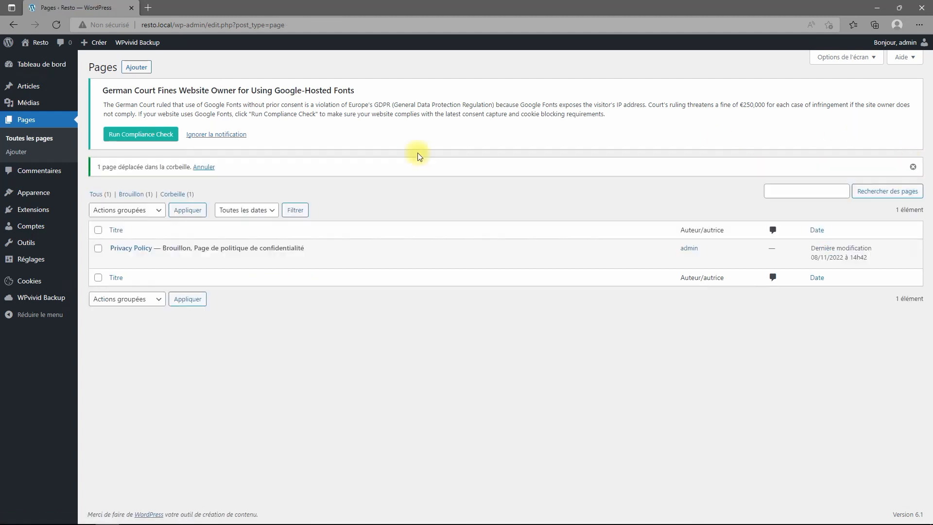
click(223, 138)
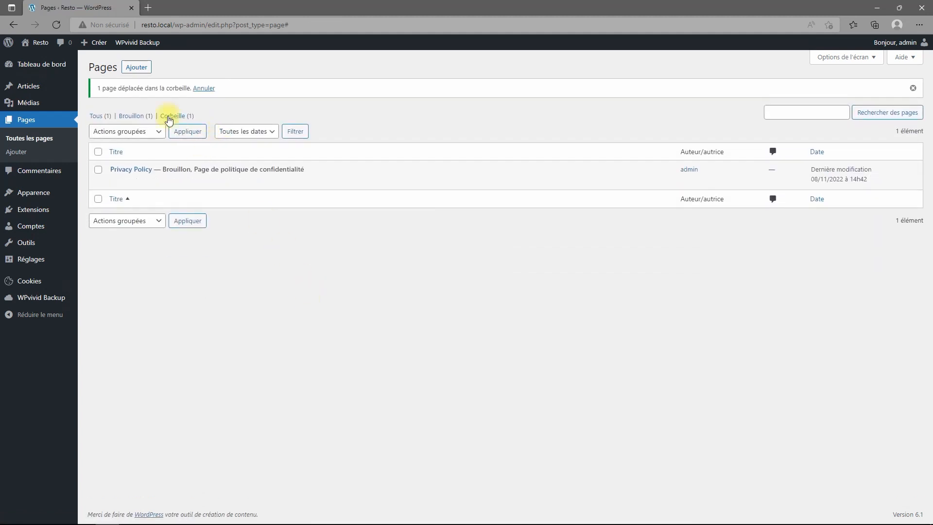
click(137, 68)
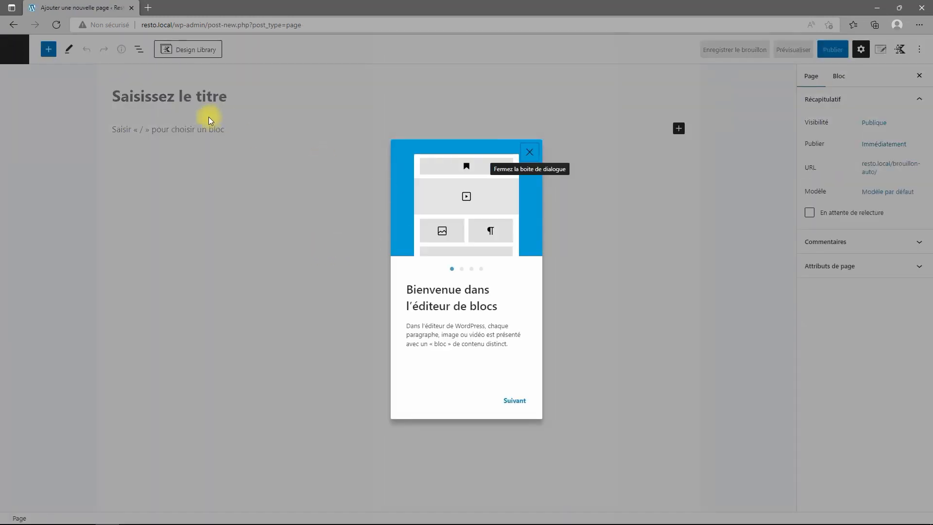
Title the new page 'Accueil' and publish it.
click(171, 98)
text(Accueil)
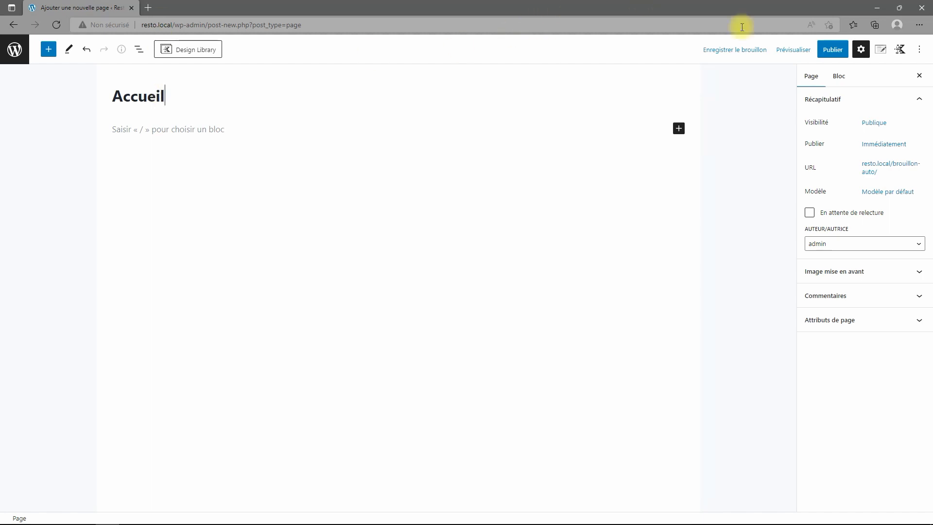
click(838, 53)
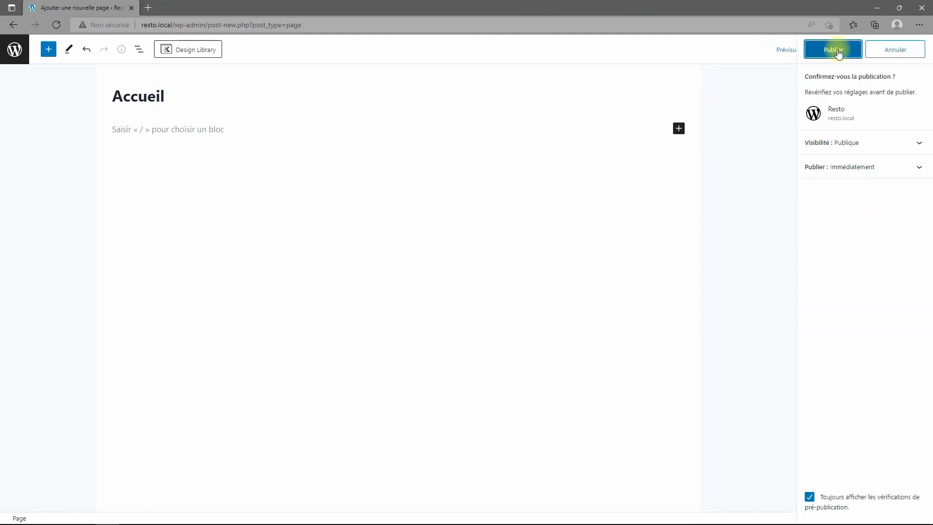
click(838, 53)
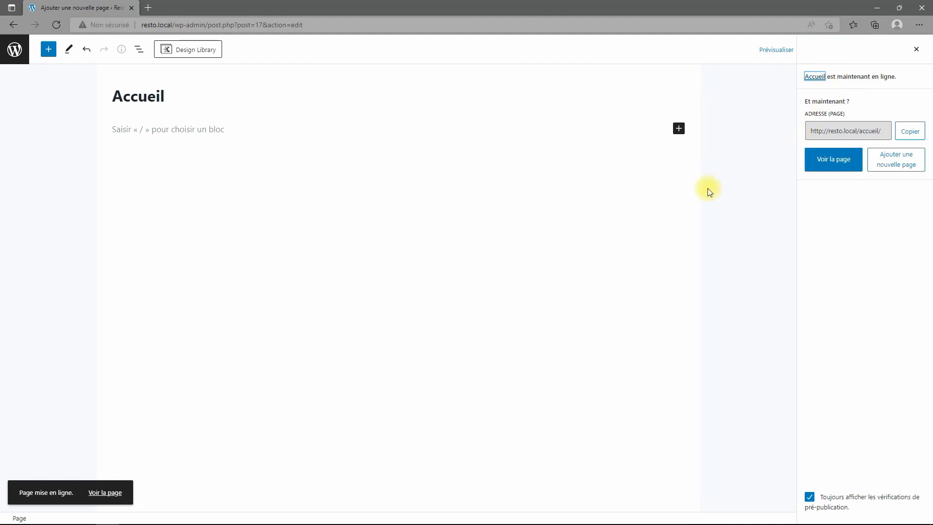
Create and publish a 'Mentions légales' page, then return to the Pages list.
click(886, 160)
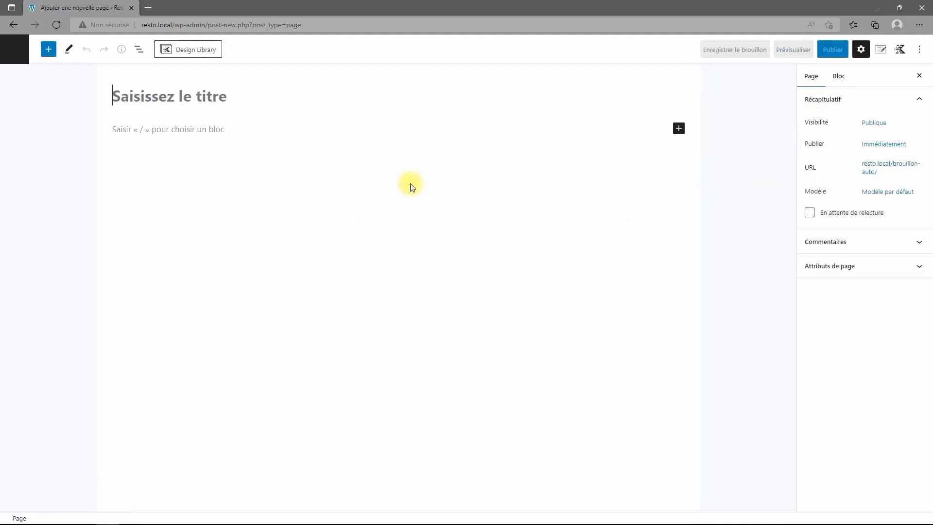
text(Mentions légales)
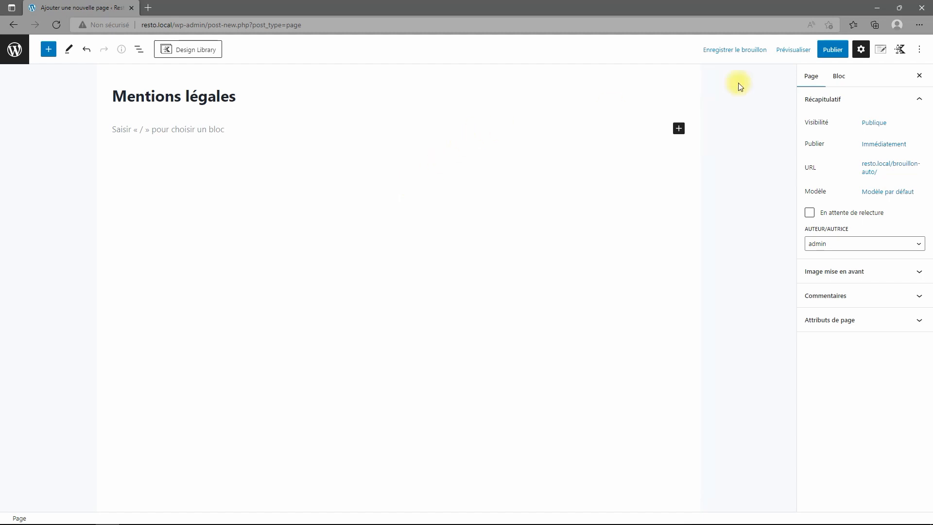
click(832, 49)
click(838, 53)
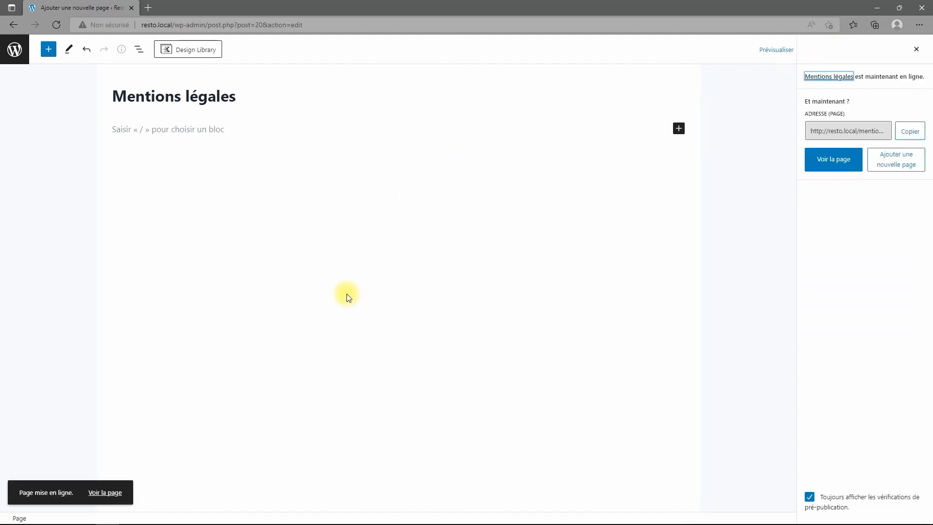
click(16, 46)
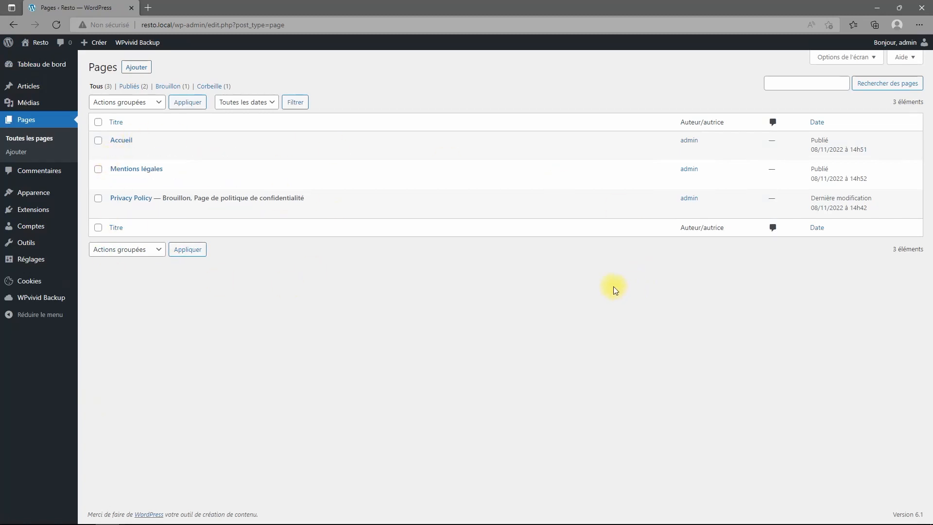
Insert a one-column Kadence Row Layout block into the Accueil page.
click(121, 140)
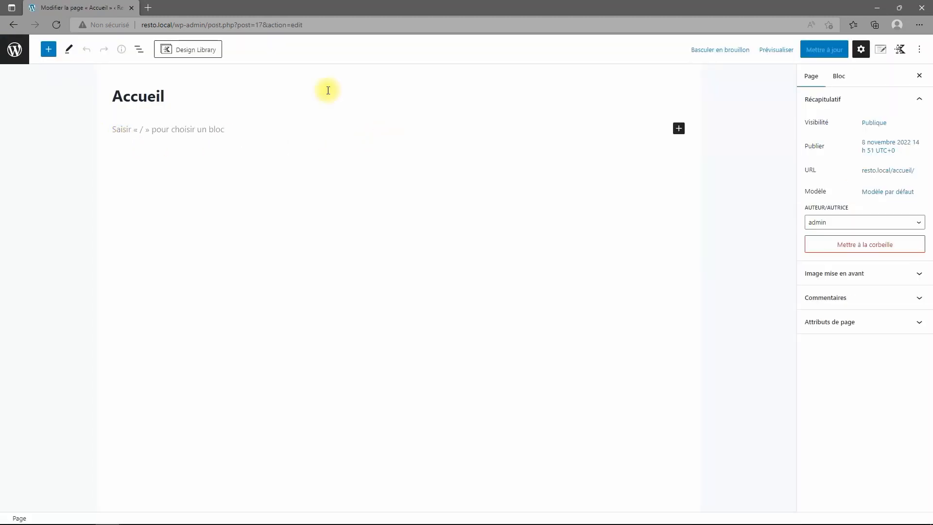
click(139, 50)
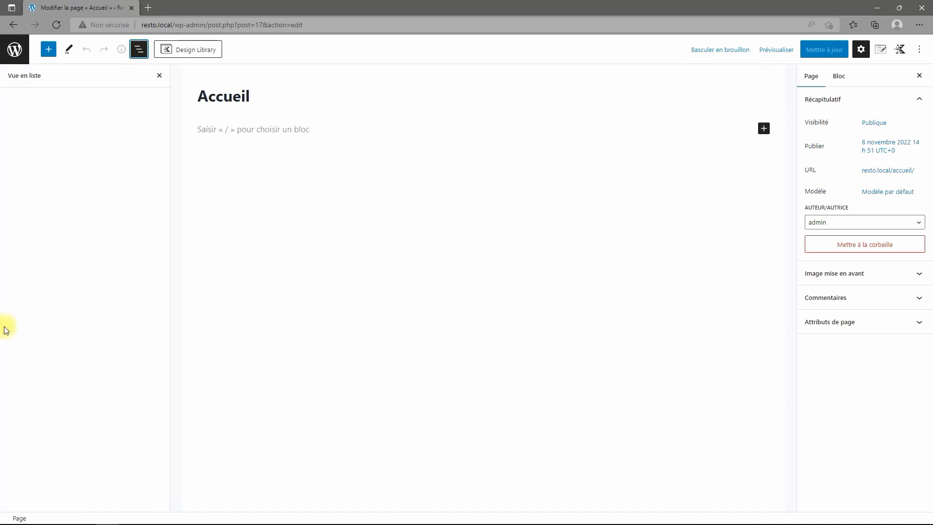
click(48, 49)
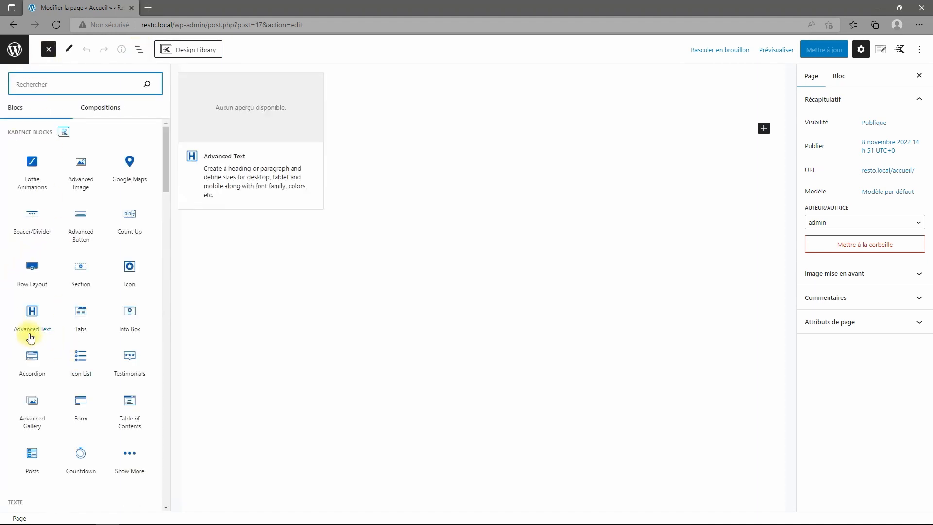
click(34, 271)
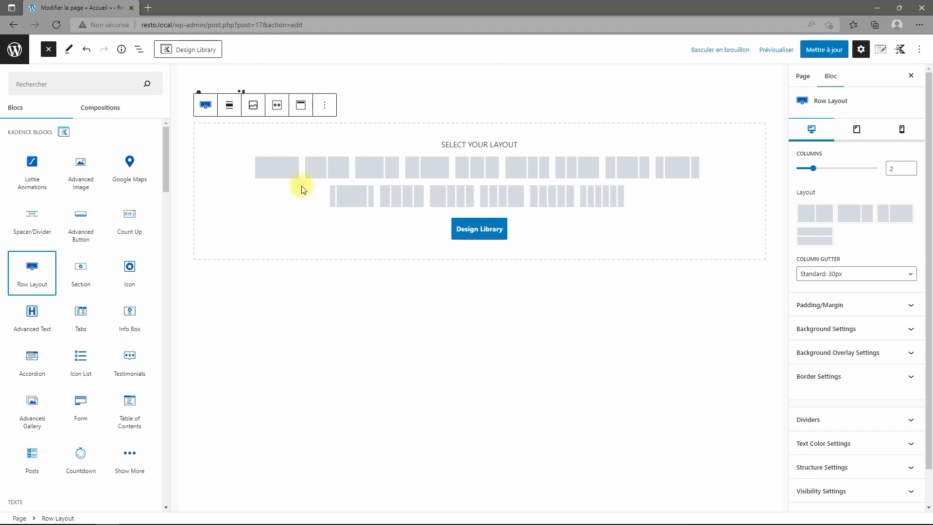
click(282, 171)
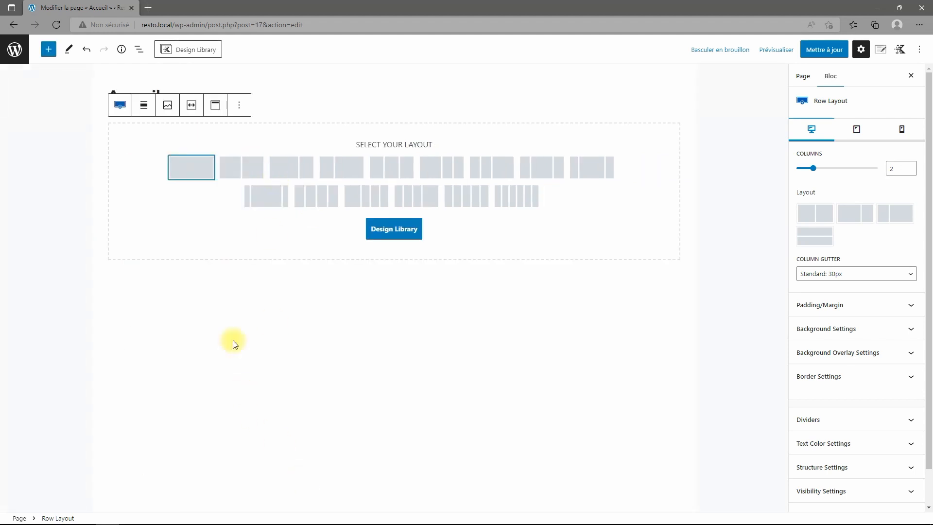
click(192, 180)
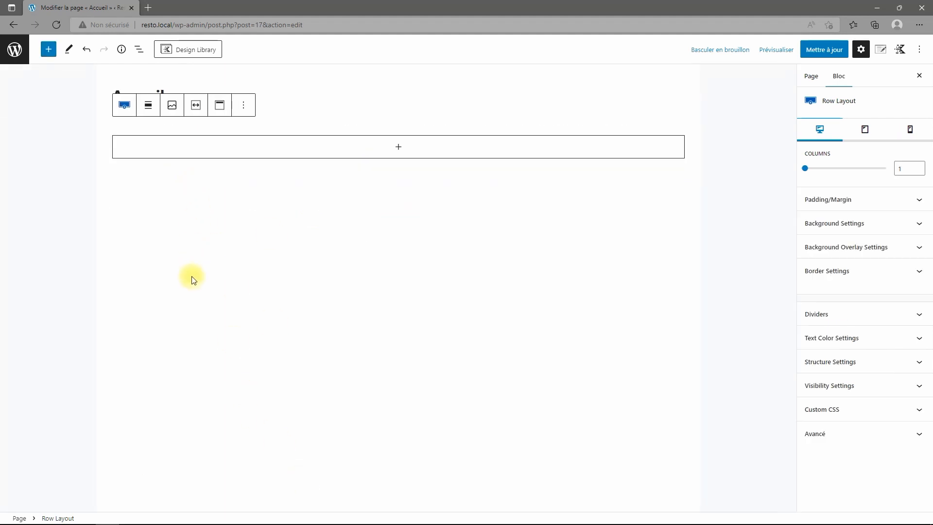
Set the row's vertical content alignment to bottom.
click(400, 149)
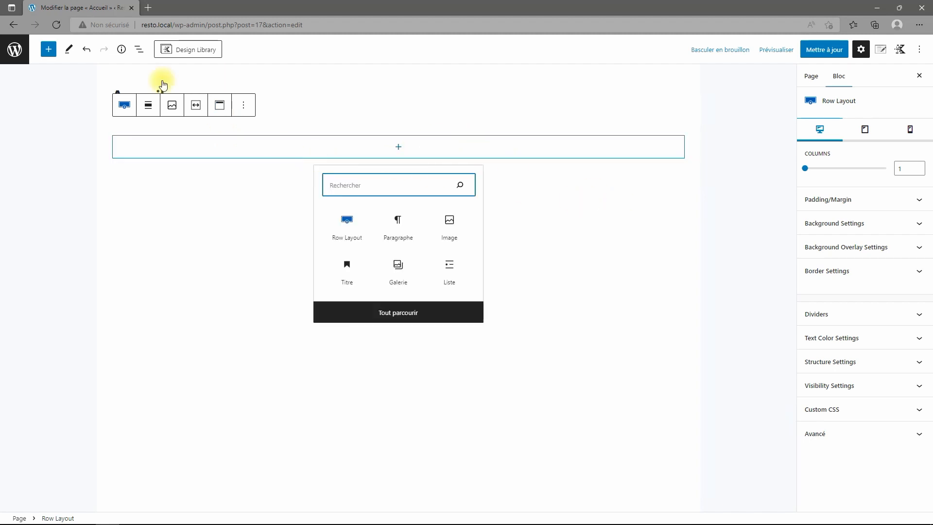
click(140, 49)
click(10, 100)
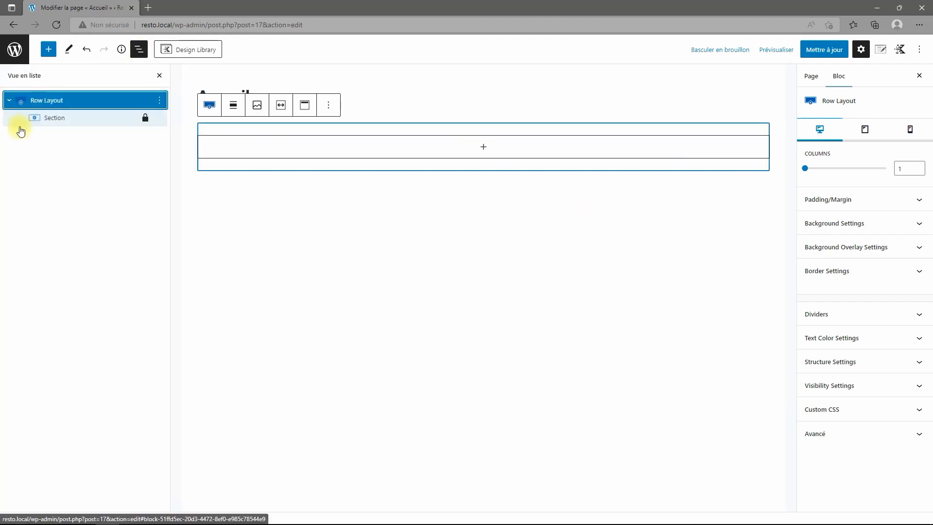
click(304, 106)
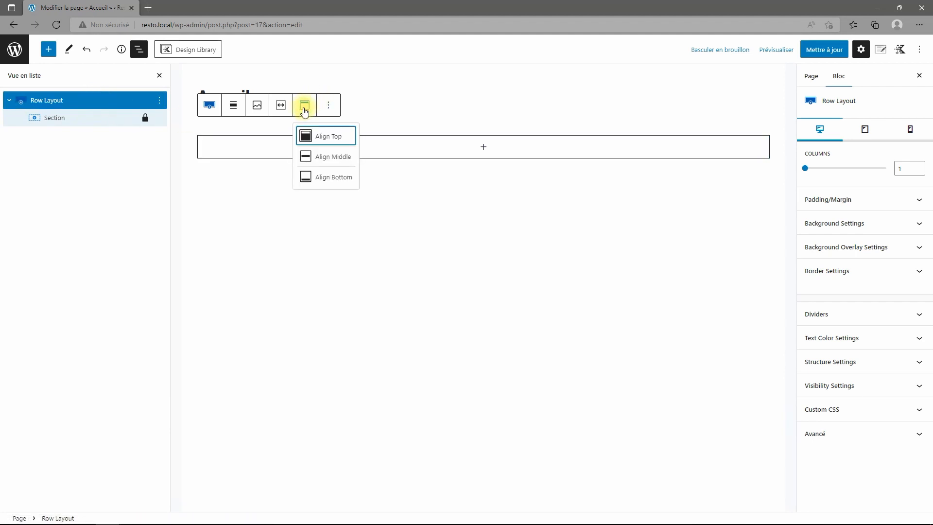
click(308, 178)
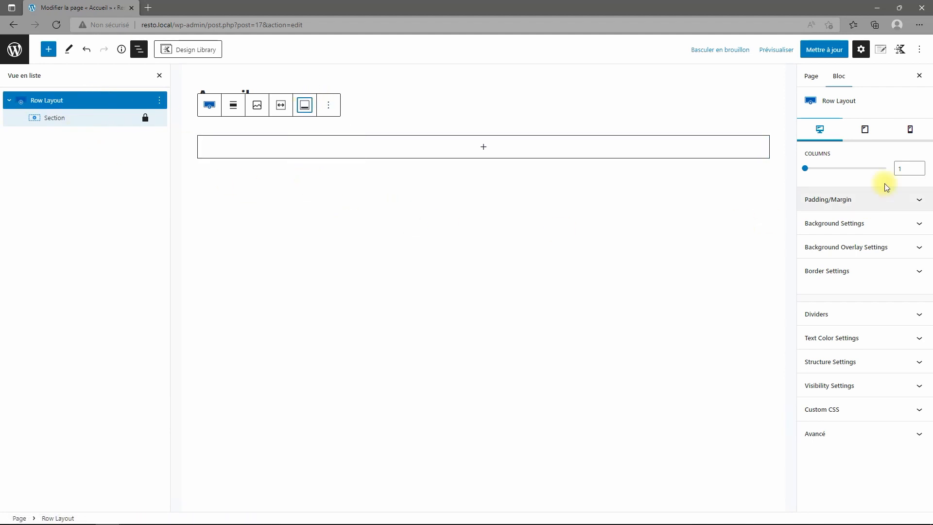
click(873, 225)
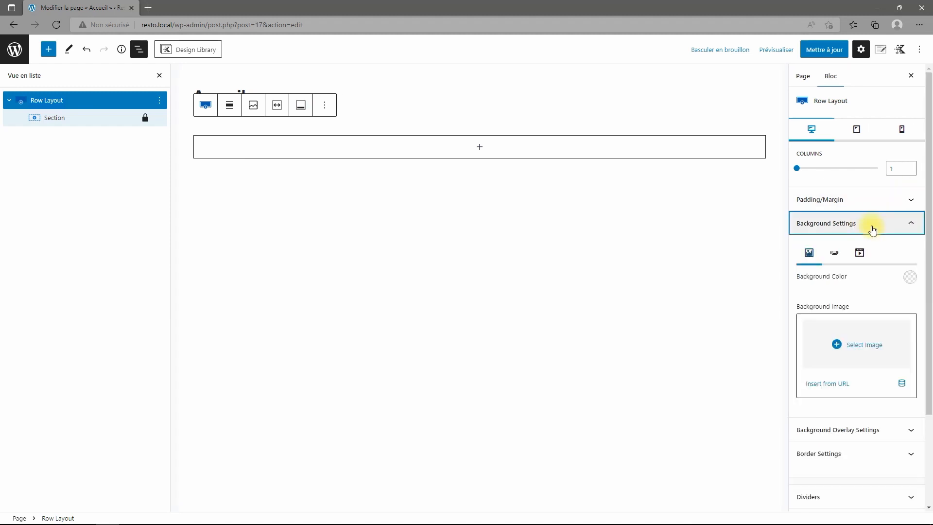
Pick restaurant.webp from the Media Library as the row's background image.
click(886, 339)
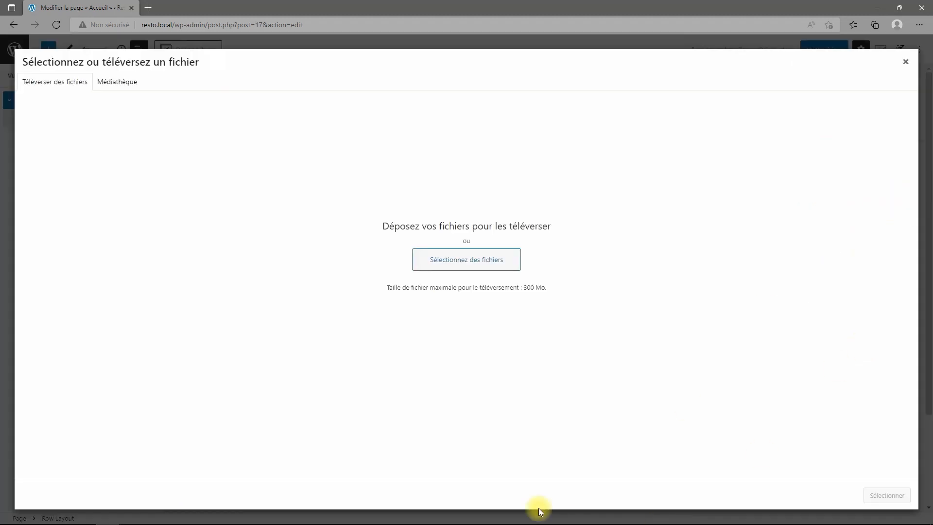
click(100, 84)
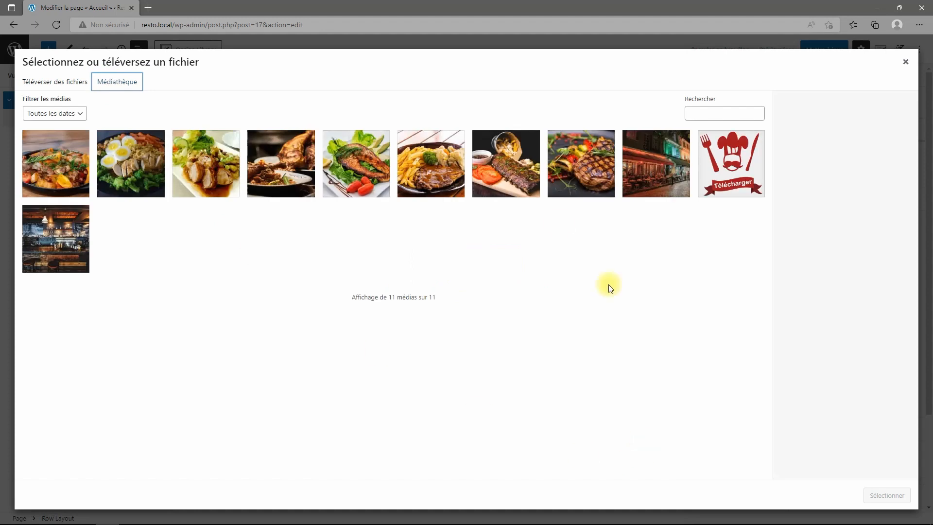
click(643, 189)
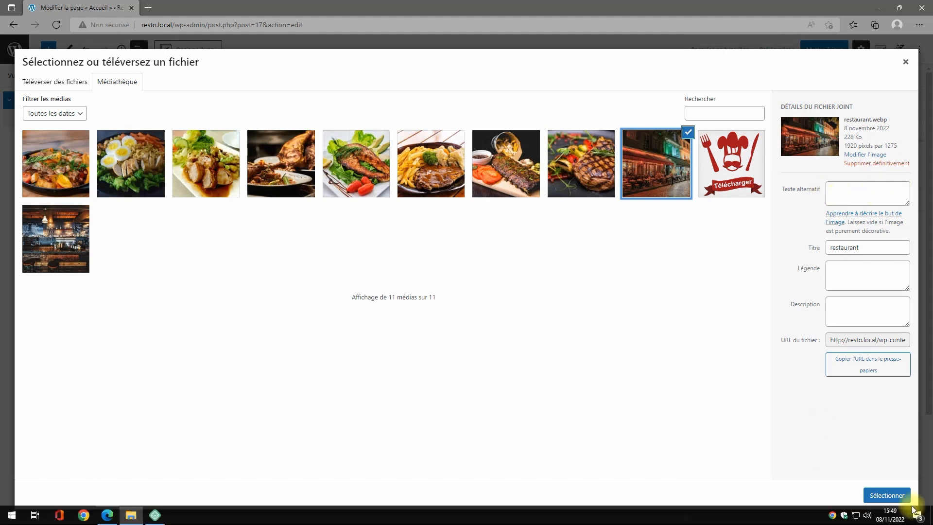
click(889, 495)
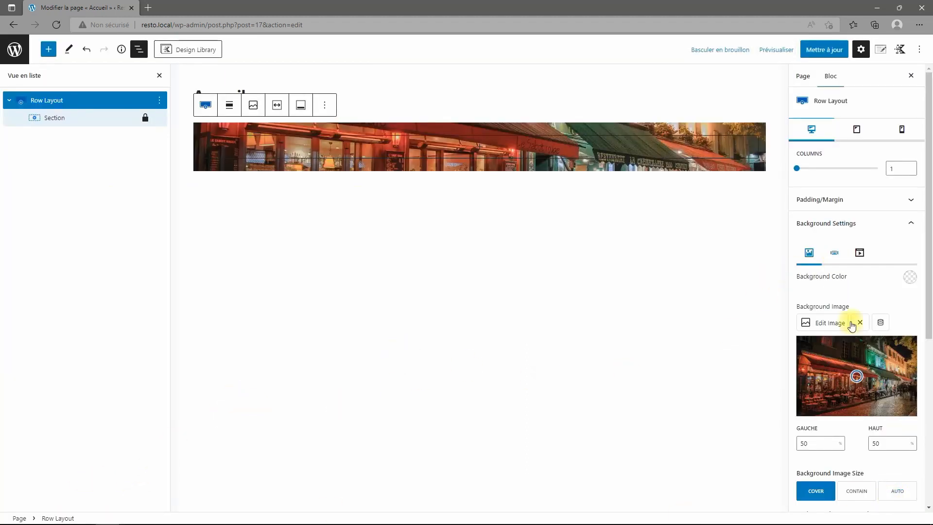
scroll(852, 326, down, 3)
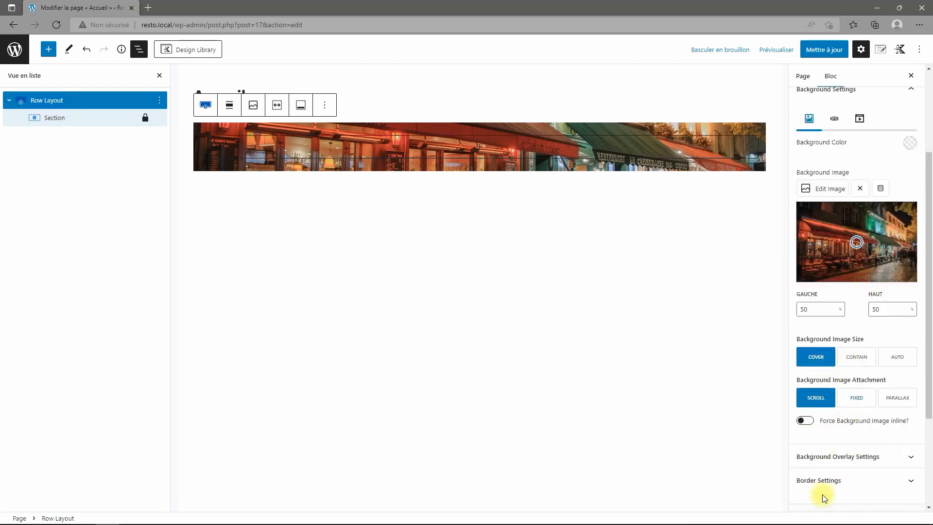
scroll(854, 381, up, 3)
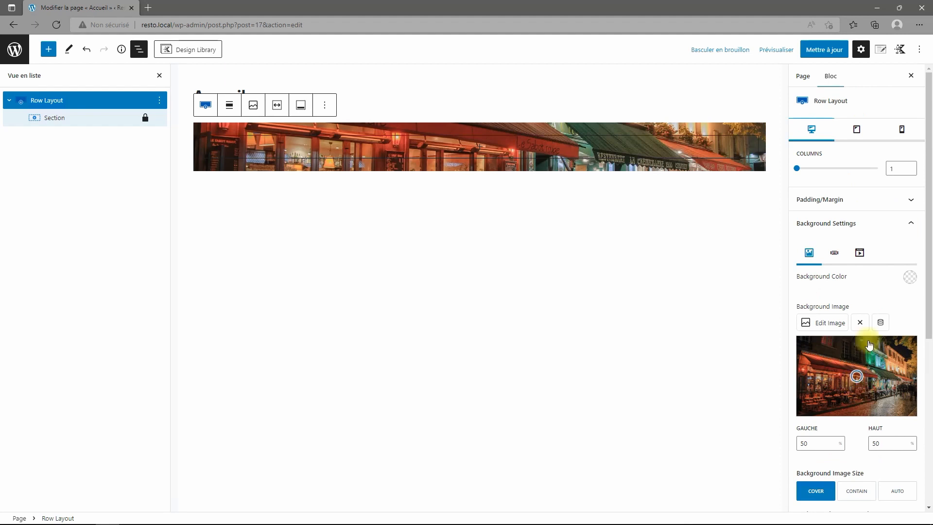
scroll(856, 279, down, 6)
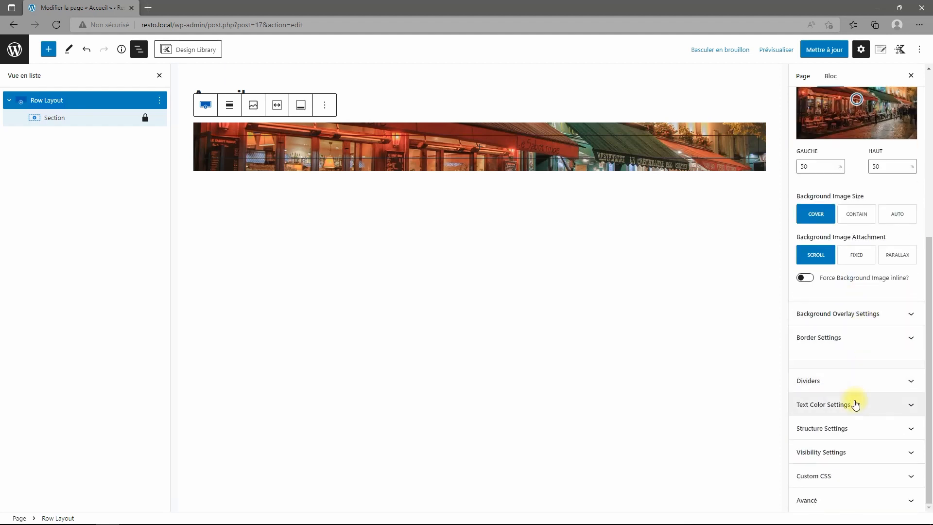
Set the row's minimum height to 500 and move the background focal point to 48% left, 73% top.
click(853, 439)
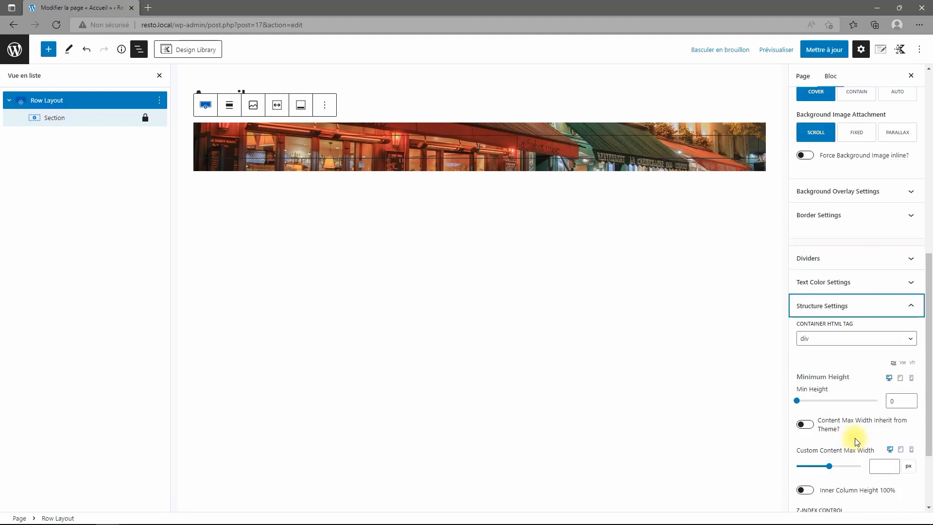
drag(797, 407, 818, 407)
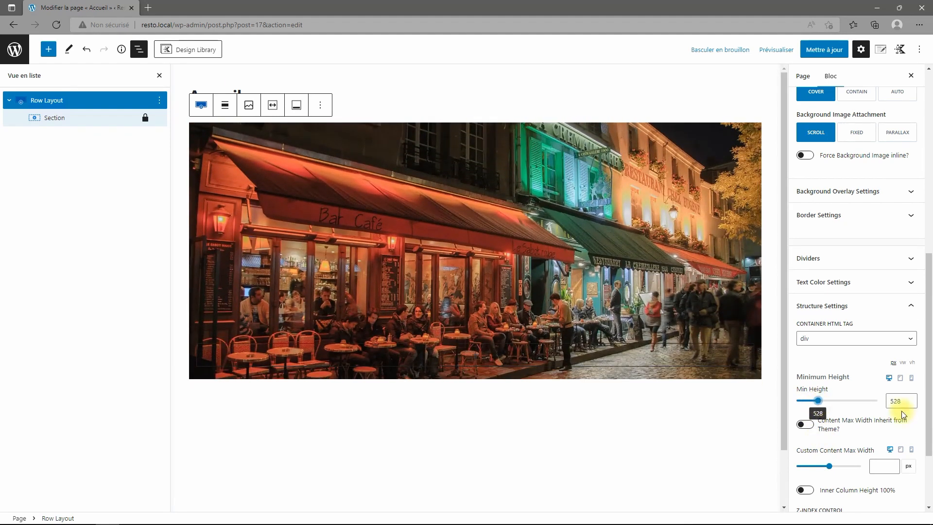
double_click(906, 402)
text(500)
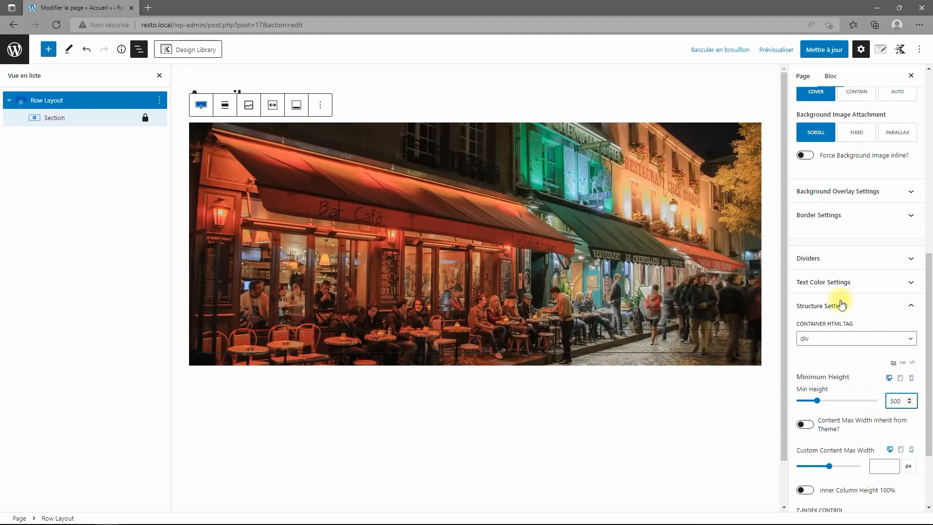
scroll(870, 292, up, 4)
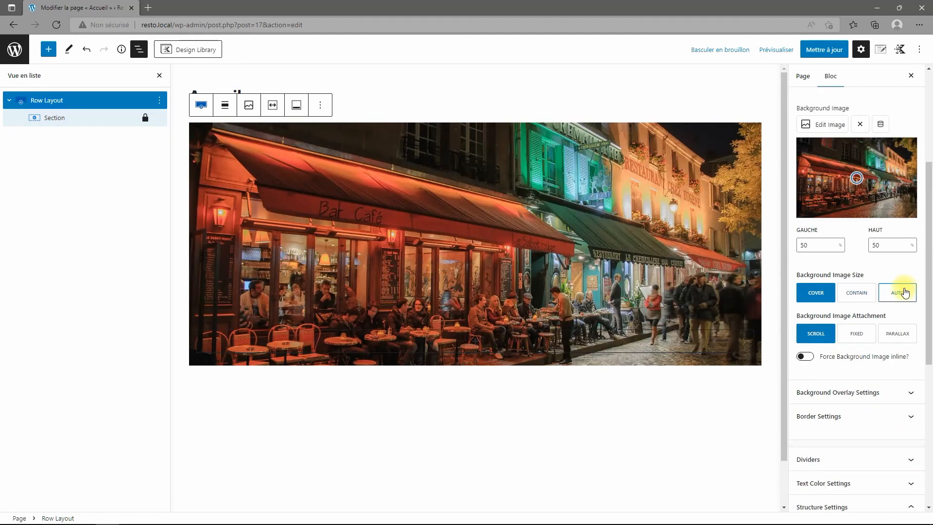
drag(856, 178, 854, 196)
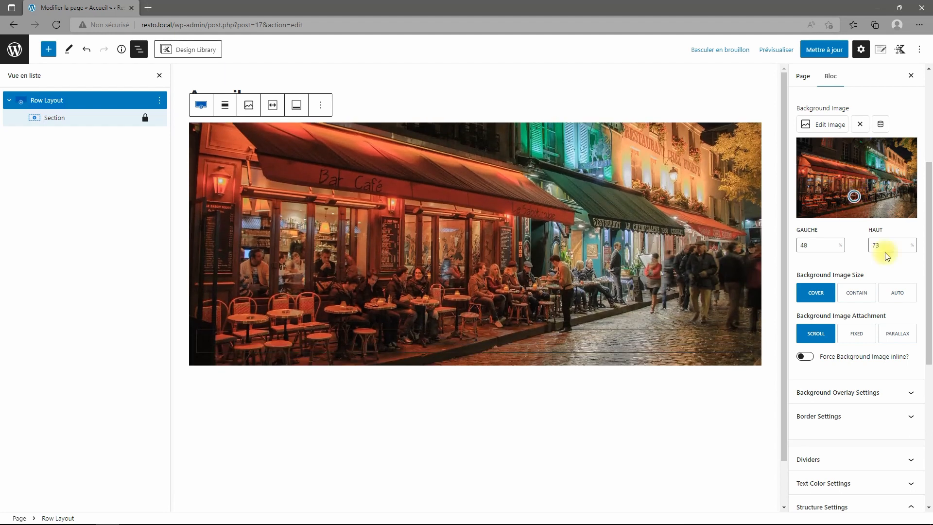
scroll(868, 374, down, 4)
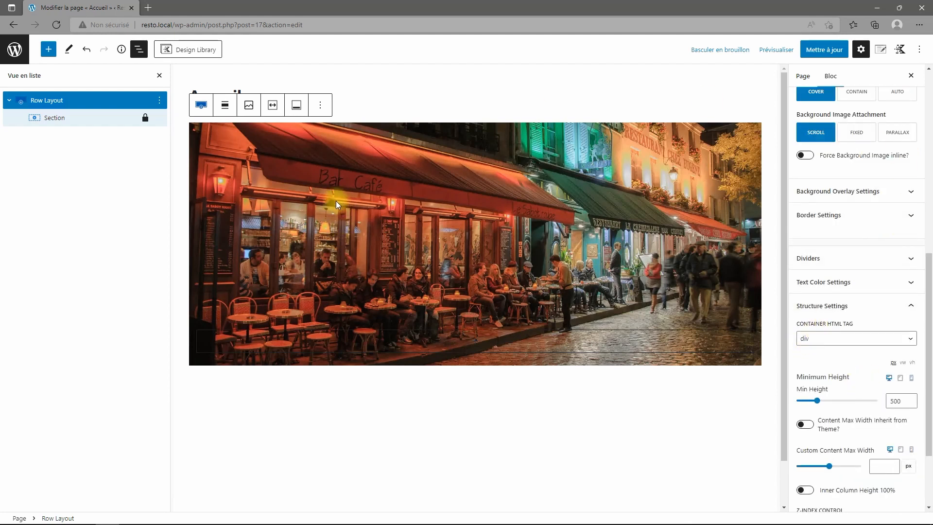
click(887, 194)
click(910, 285)
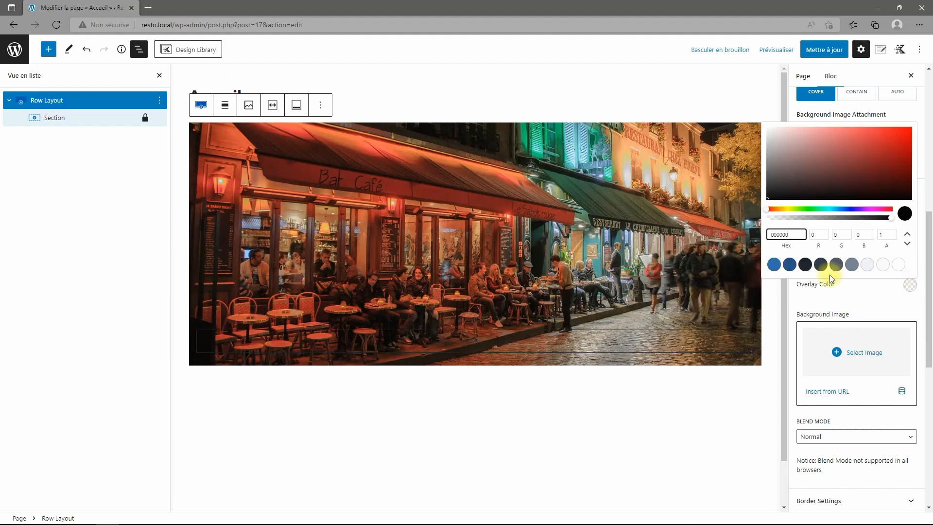
click(805, 266)
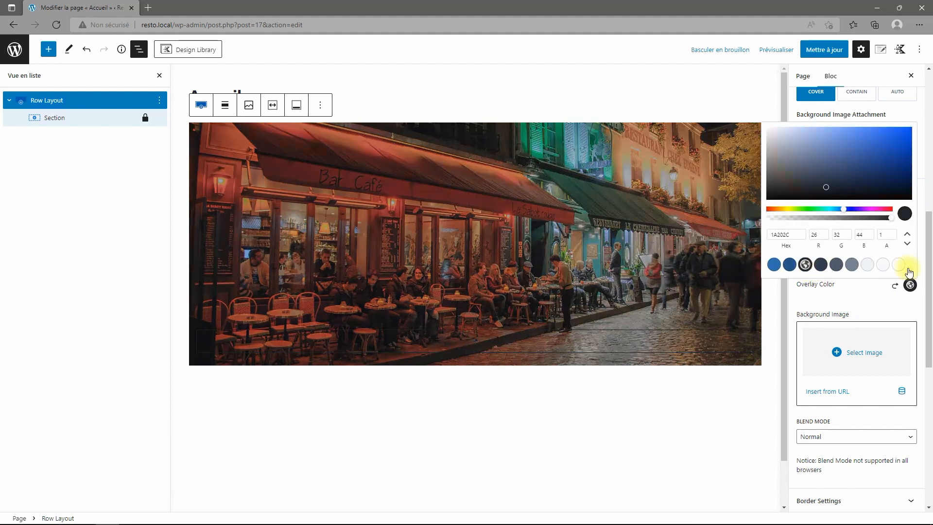
drag(891, 223, 836, 218)
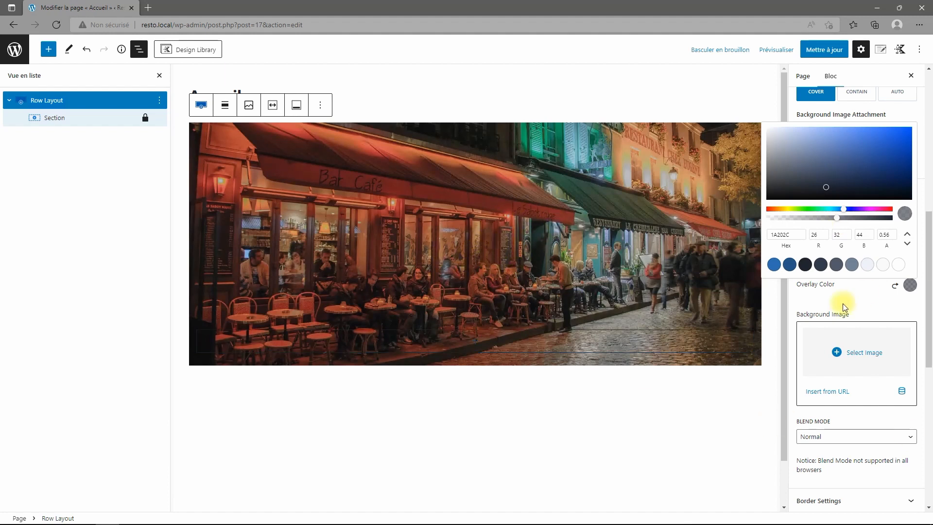
click(856, 296)
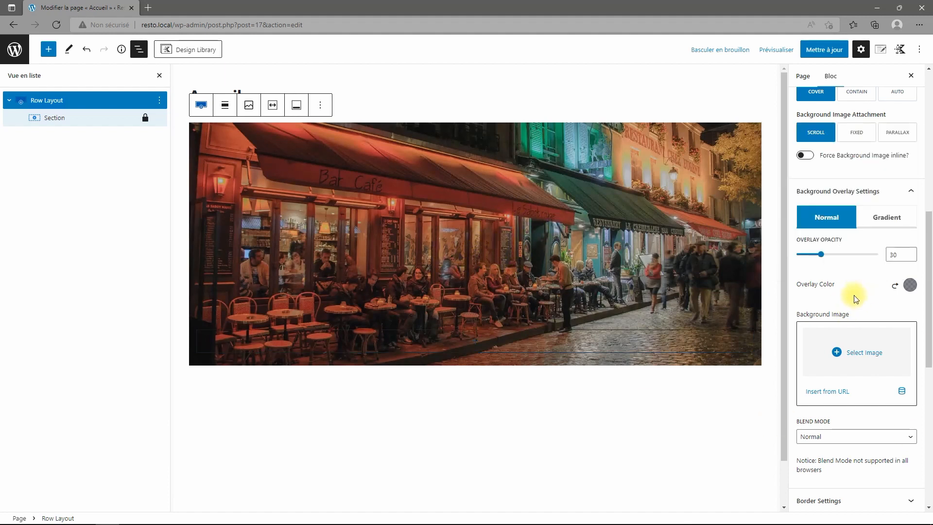
click(897, 290)
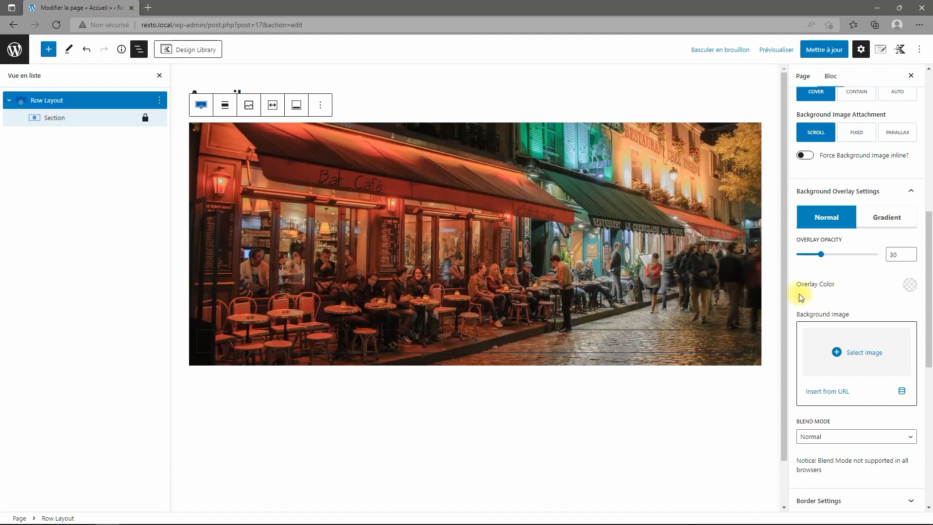
scroll(826, 311, down, 3)
scroll(858, 420, down, 1)
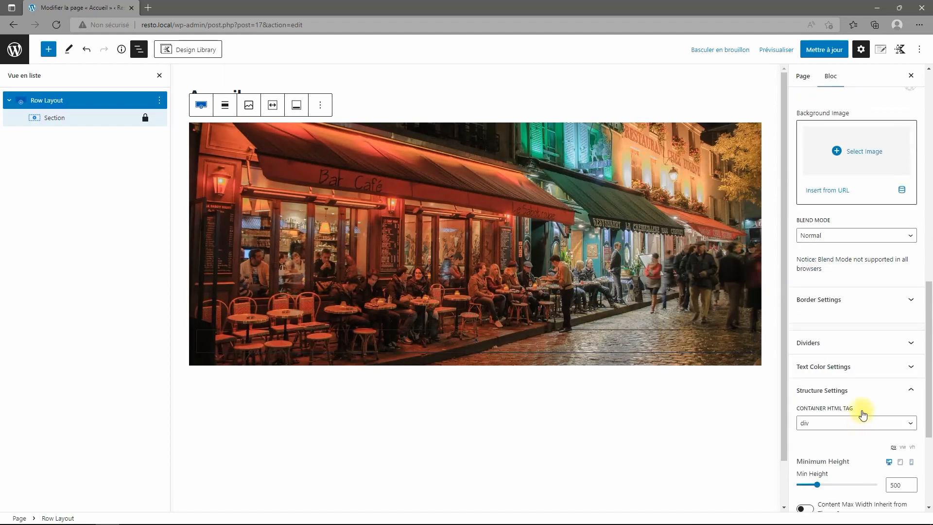
click(876, 346)
Give the row a slanted bottom divider in 1A202C, 144 px tall and 100% wide.
click(899, 403)
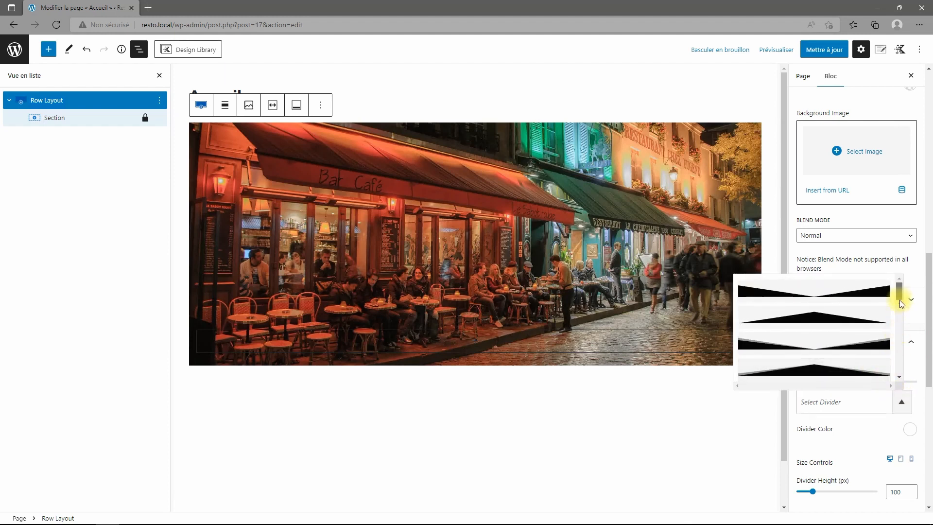
drag(900, 300, 910, 372)
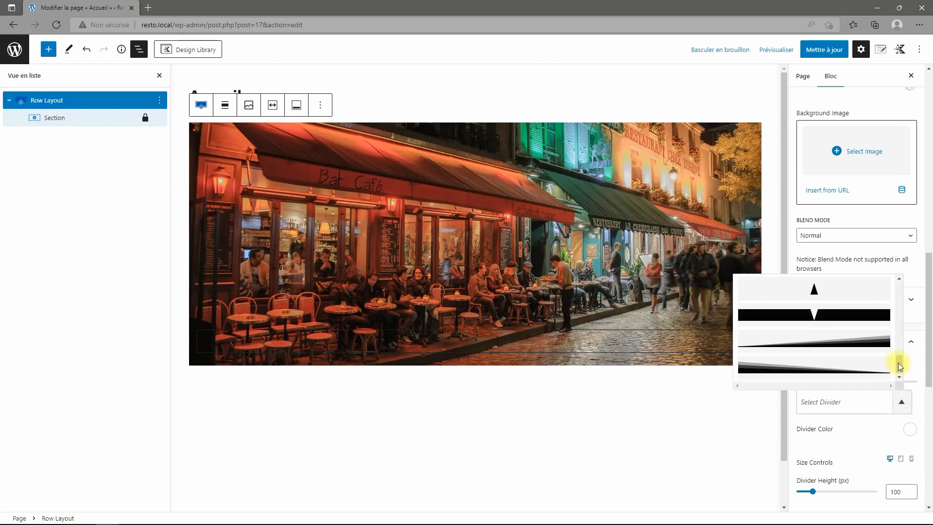
click(875, 349)
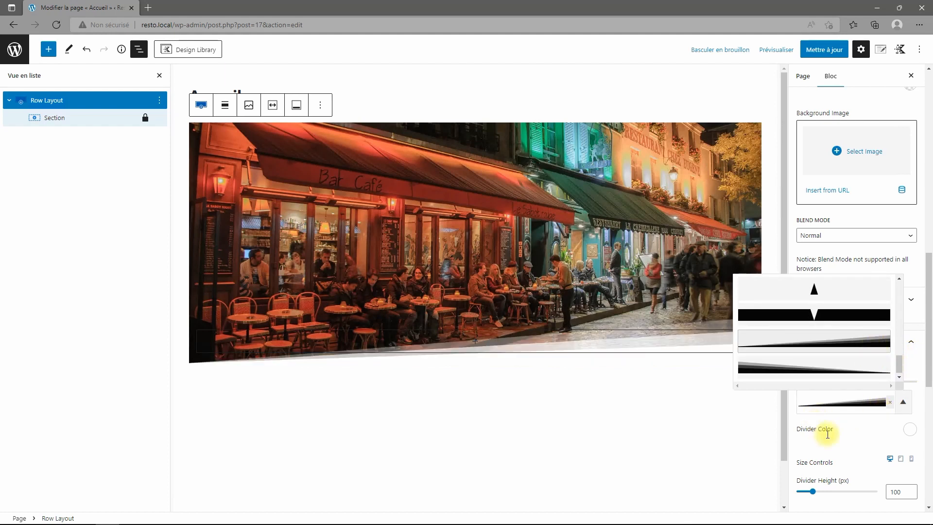
scroll(848, 441, down, 3)
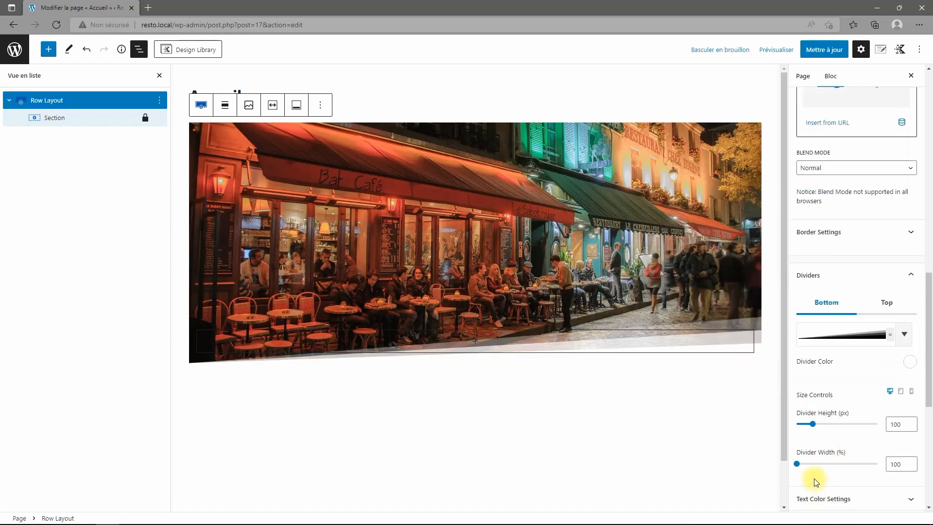
drag(811, 427, 828, 432)
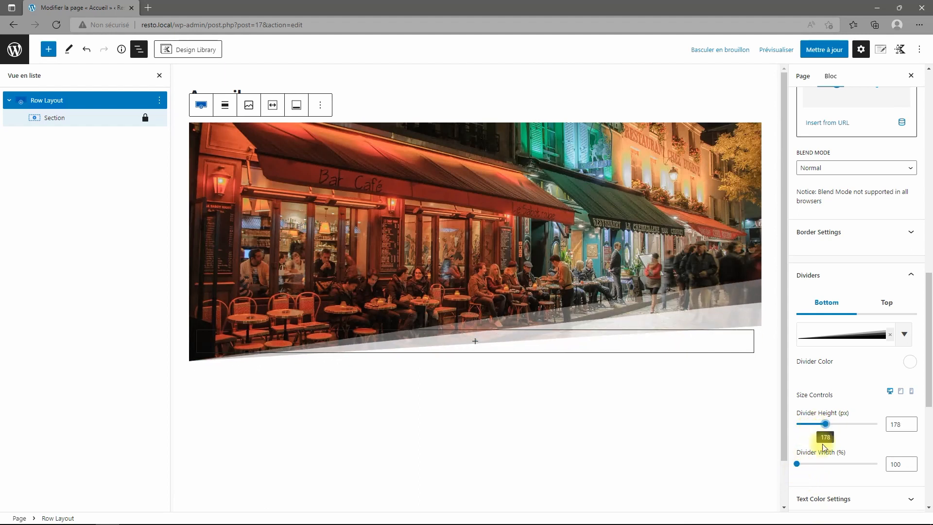
drag(798, 466, 799, 469)
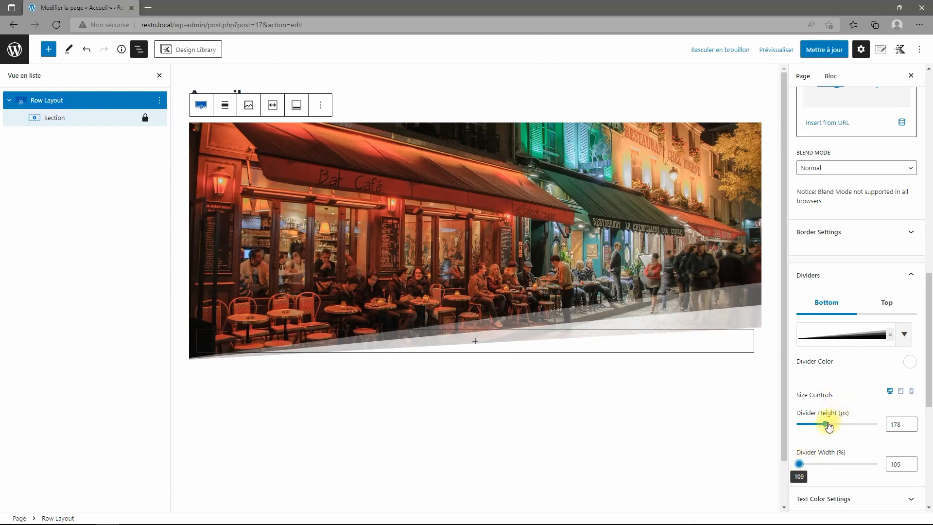
click(909, 364)
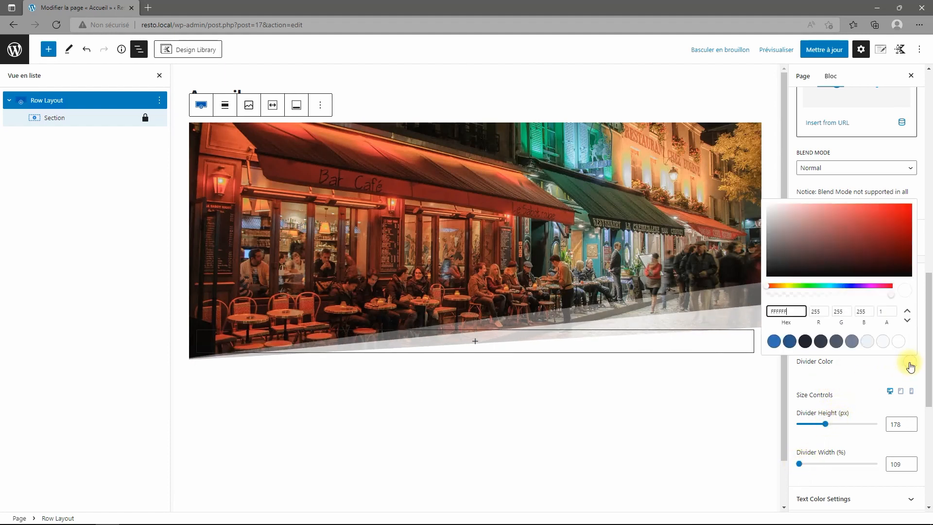
click(805, 342)
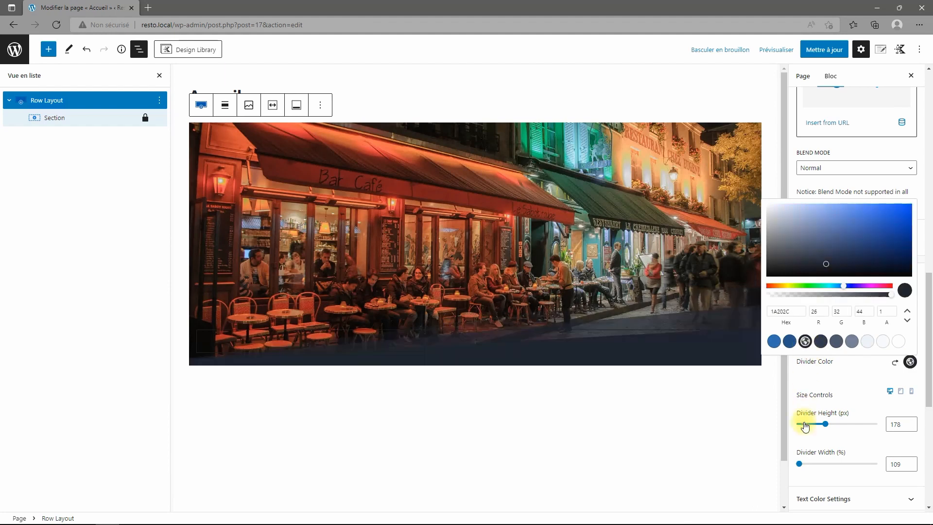
click(864, 396)
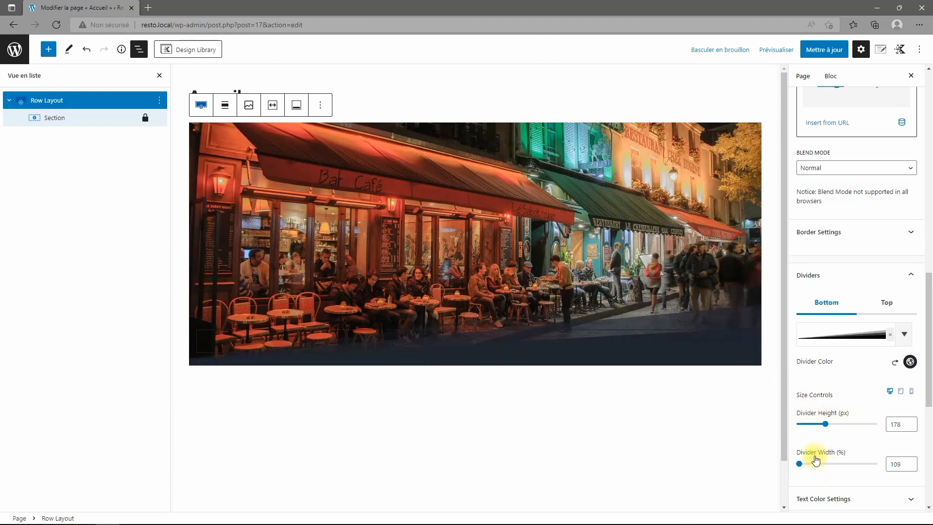
drag(799, 464, 796, 465)
drag(826, 426, 819, 425)
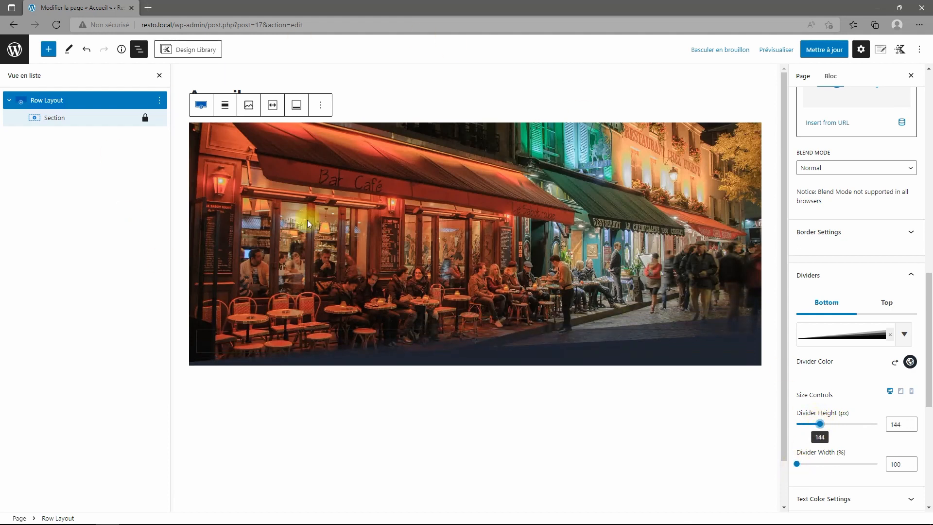
click(53, 118)
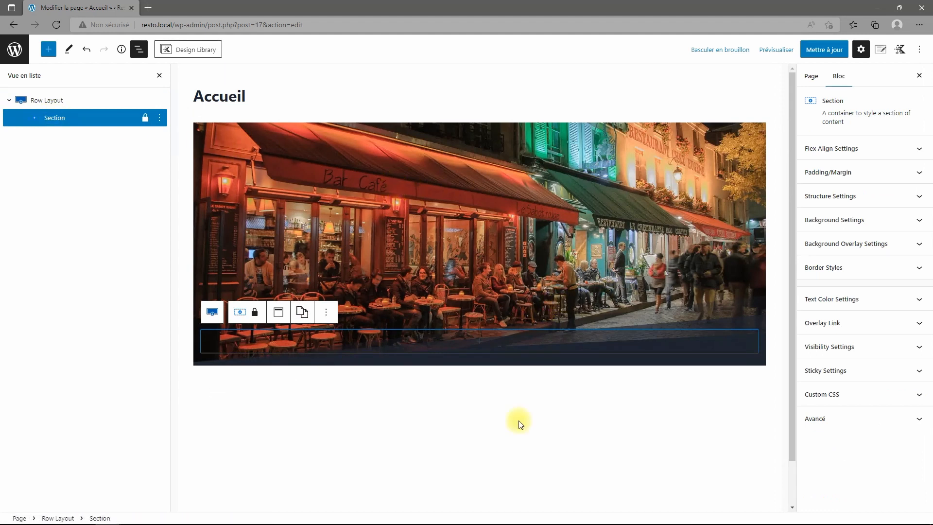
Add an Advanced Text block as a right-aligned H1 heading reading 'Mon Resto'.
click(479, 341)
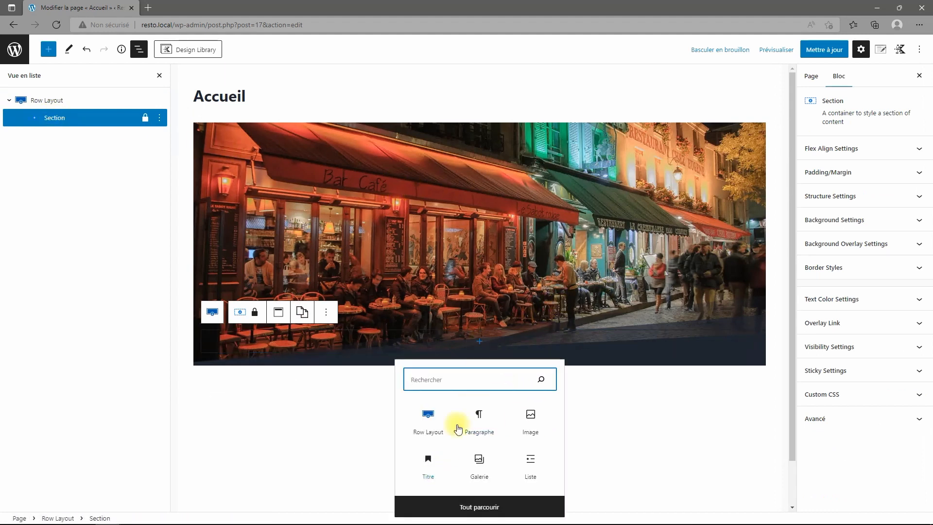
click(479, 506)
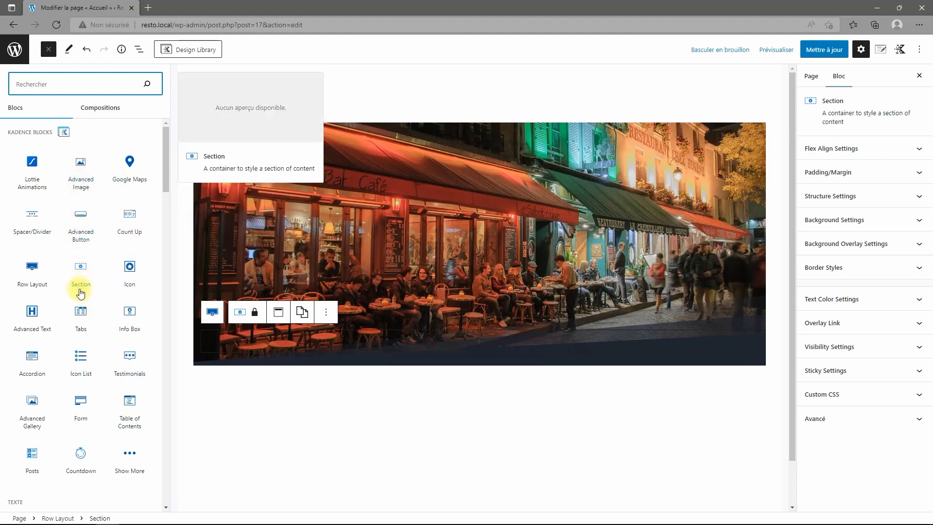
click(34, 311)
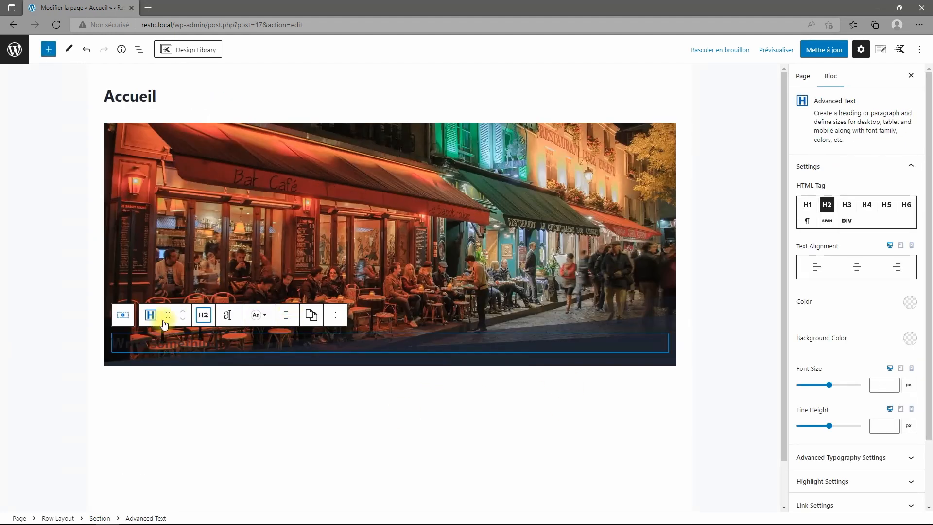
click(806, 204)
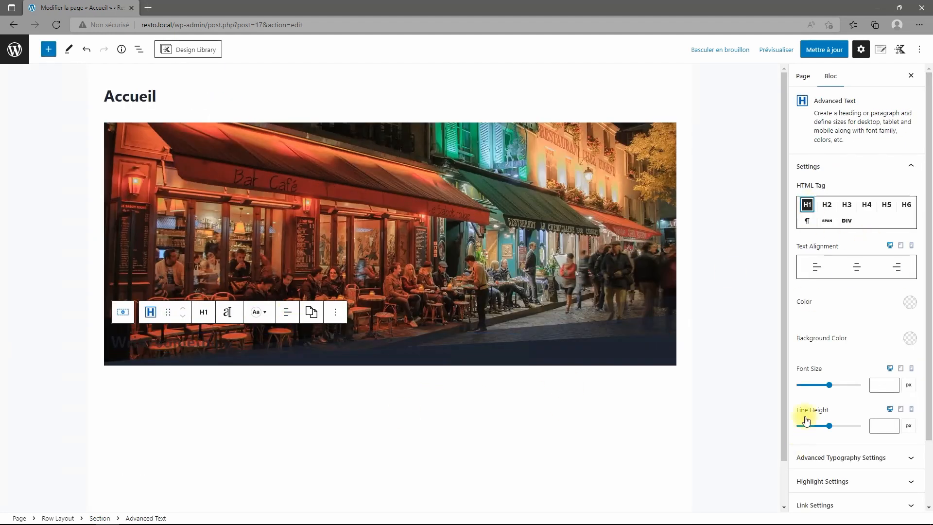
click(897, 267)
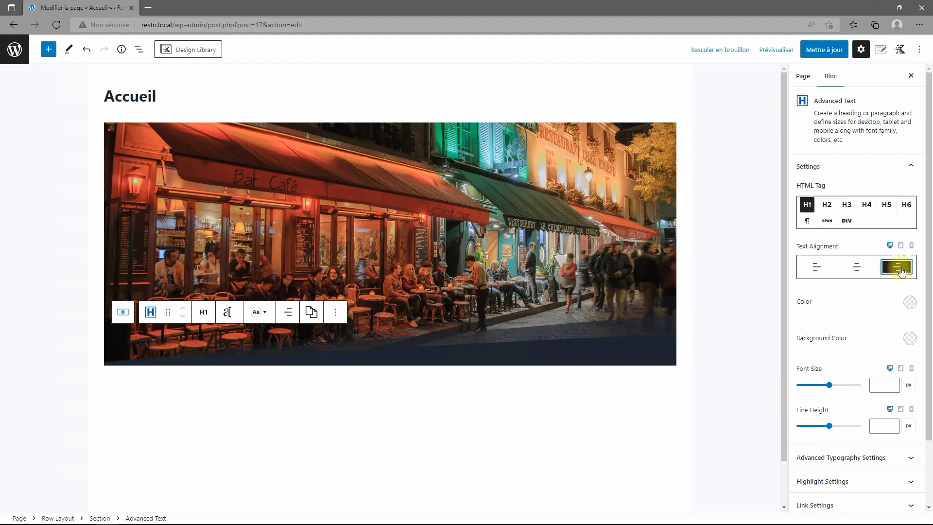
click(531, 343)
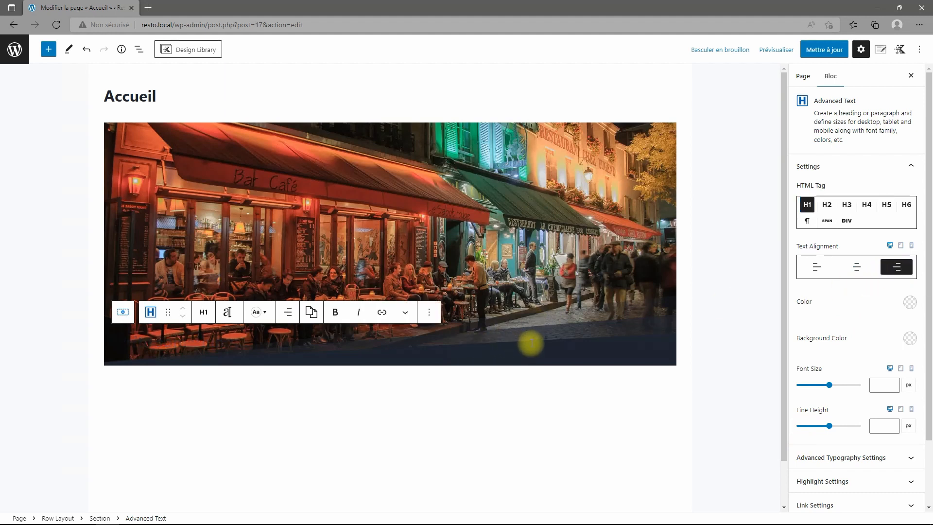
text(B)
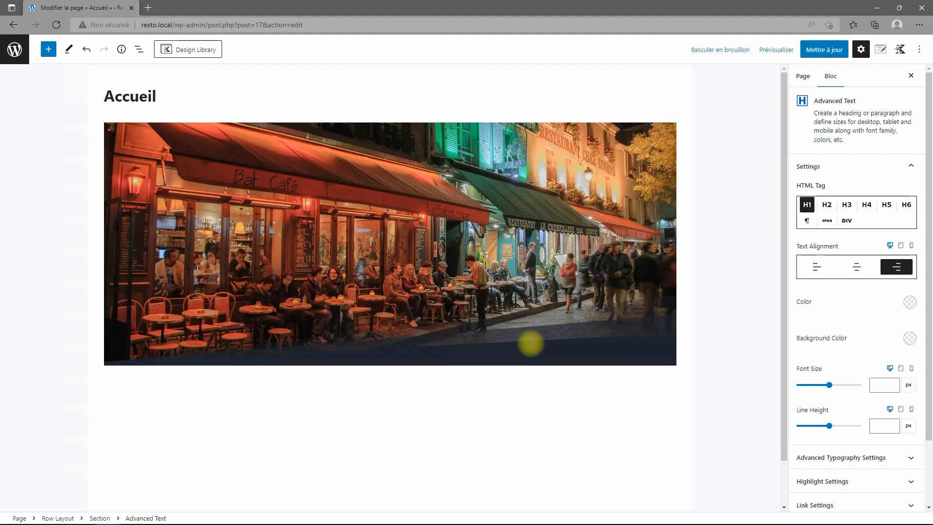
key(ctrl+a)
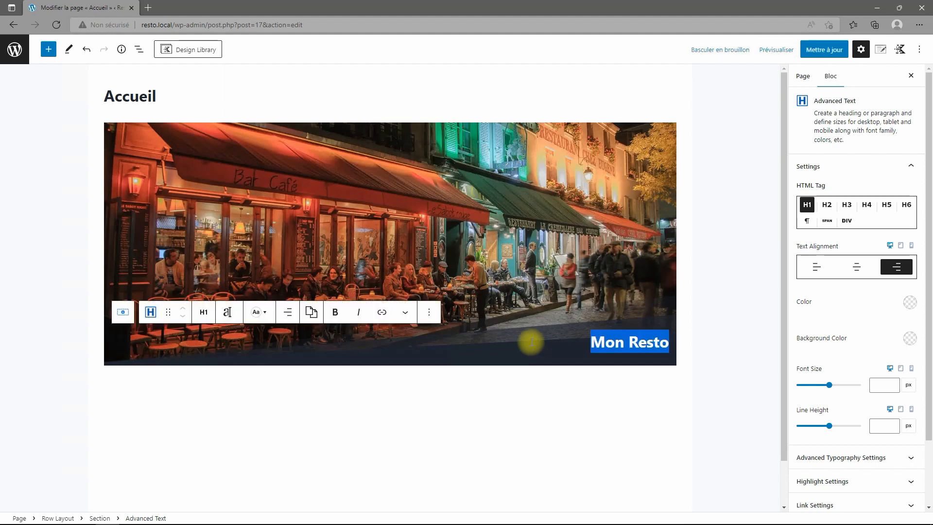
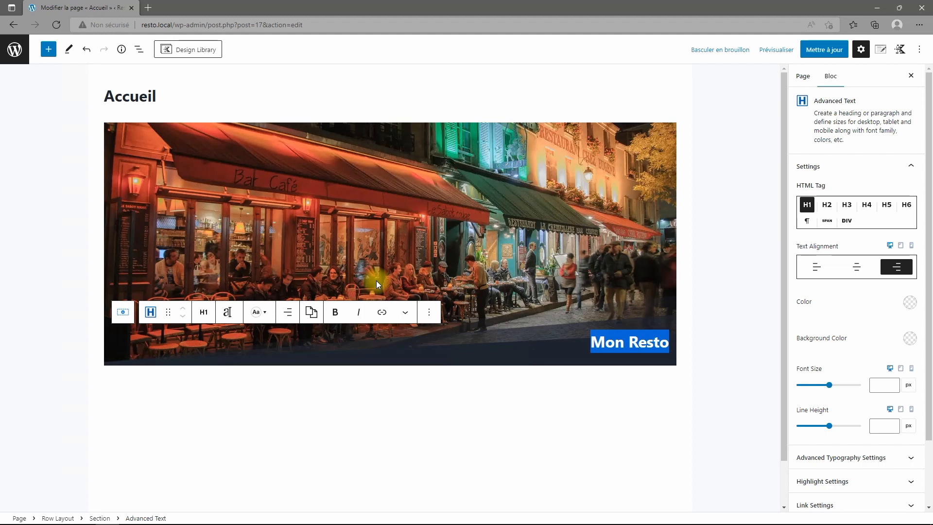
Make the Mon Resto heading text white.
click(910, 302)
click(897, 282)
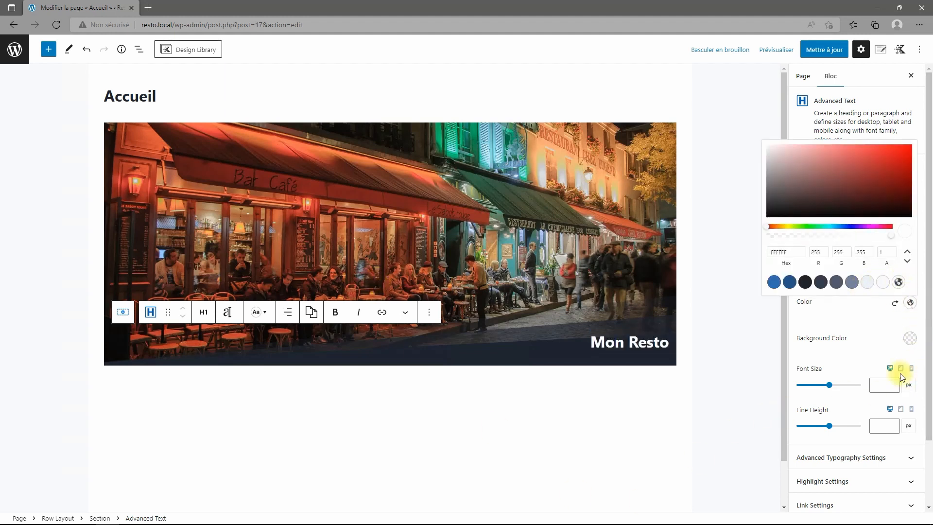
click(862, 333)
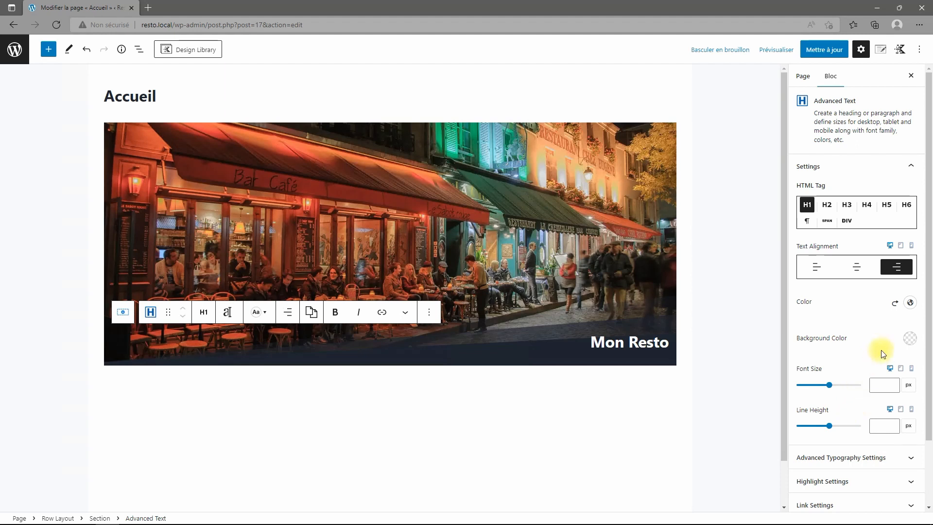
scroll(883, 354, down, 2)
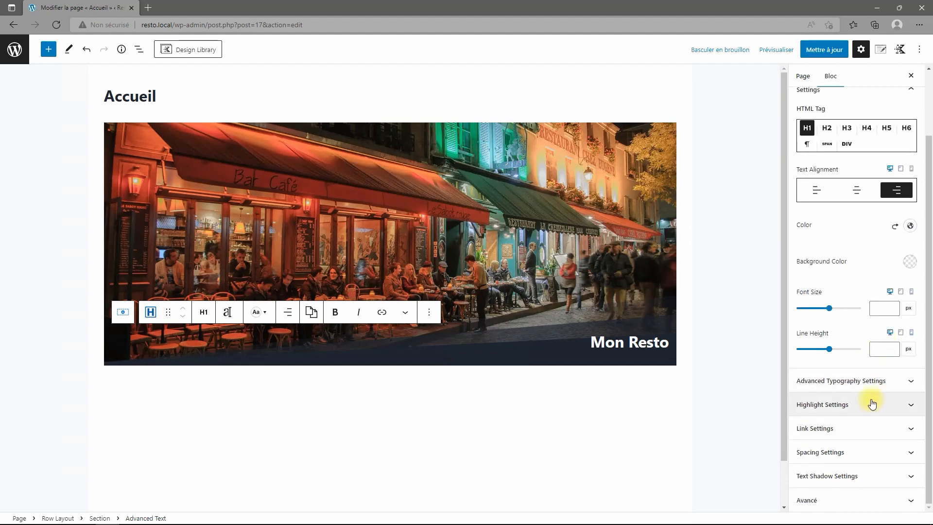
Browse the advanced typography lists, then enlarge the heading font size to 93 px.
click(873, 380)
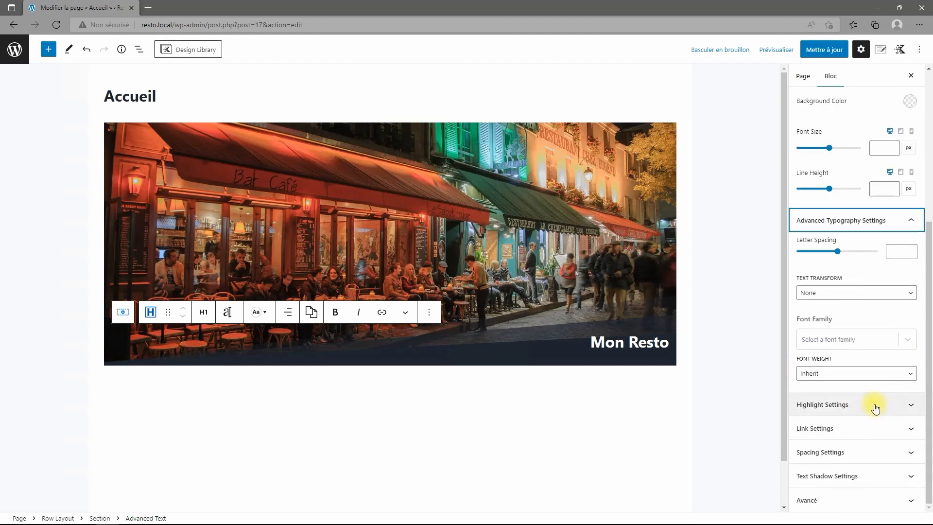
click(849, 375)
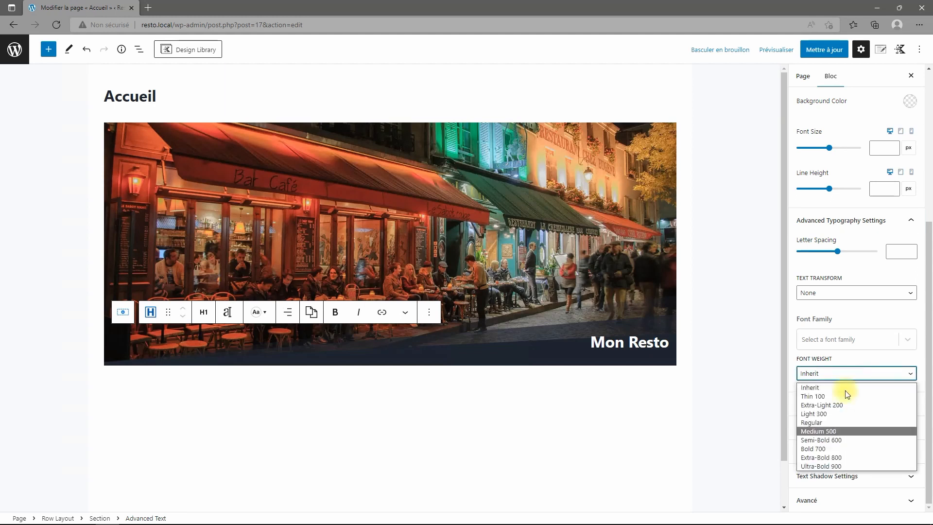
click(880, 337)
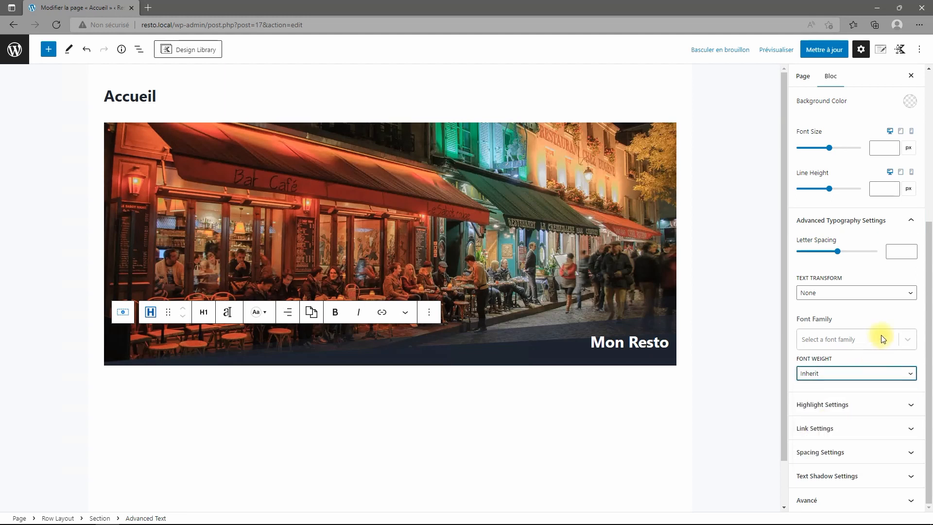
click(881, 338)
click(880, 338)
click(881, 338)
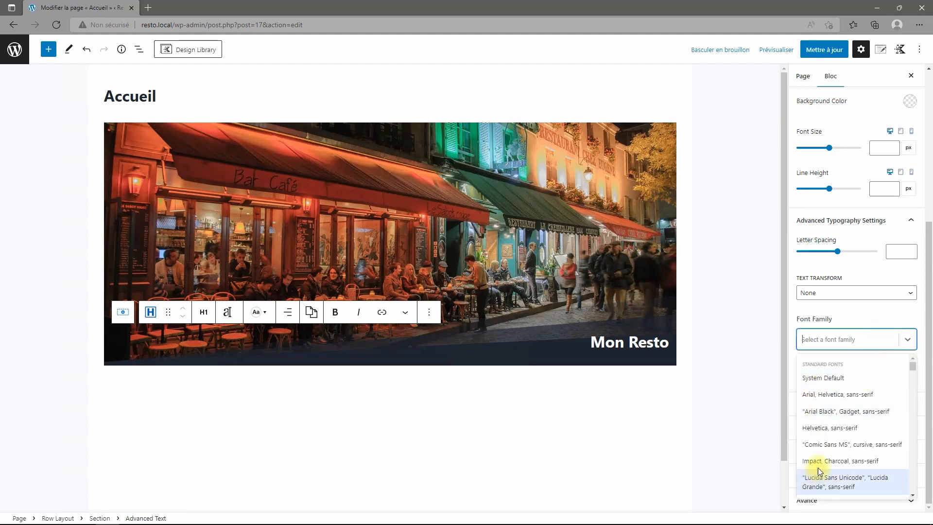
click(860, 323)
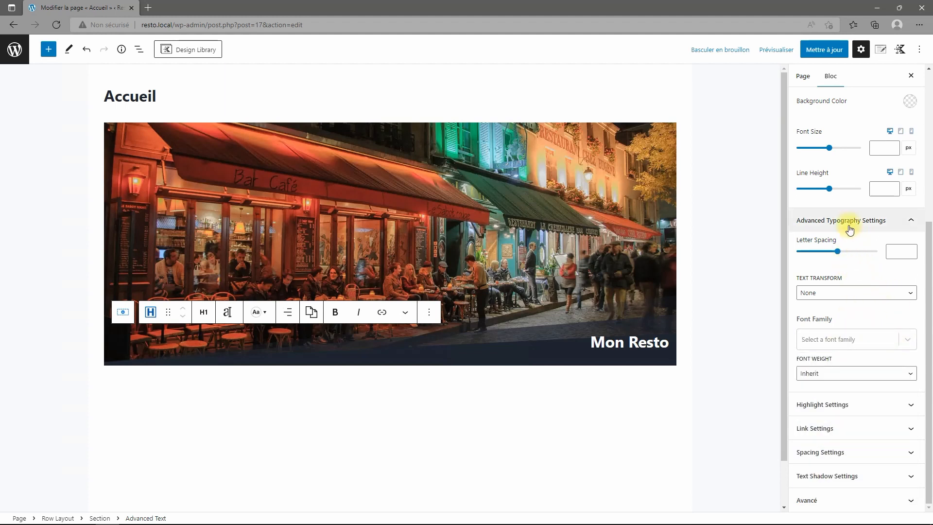
scroll(844, 207, up, 2)
drag(833, 217, 826, 222)
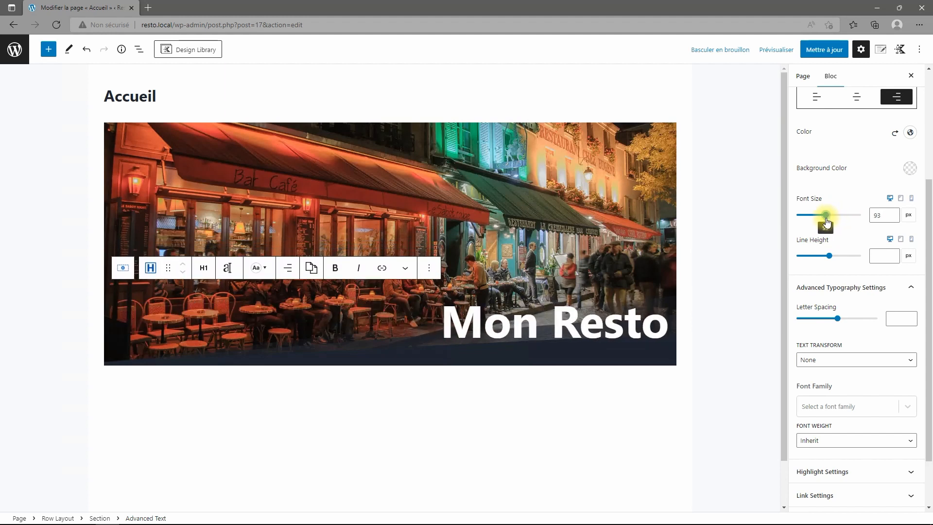
Try Impact and Lucida Sans Unicode, then set the heading font to Georgia, serif.
scroll(853, 302, down, 2)
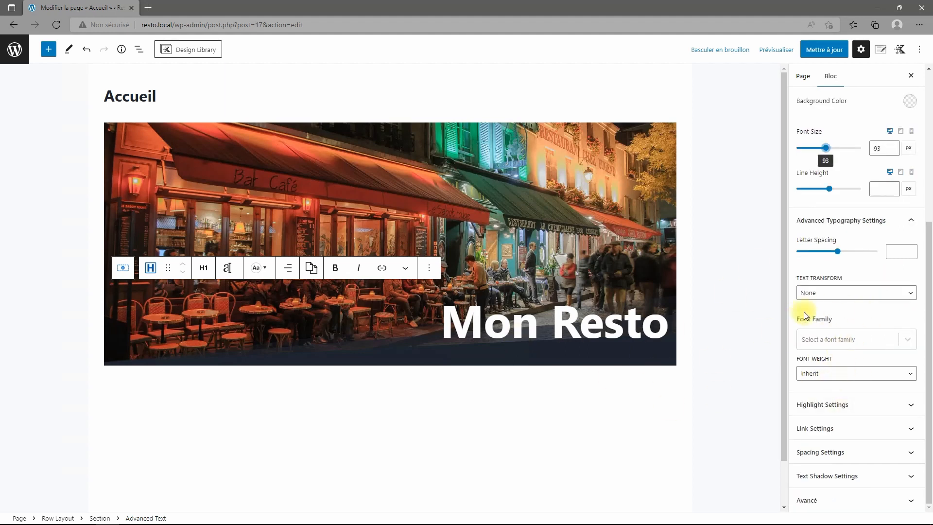
click(907, 339)
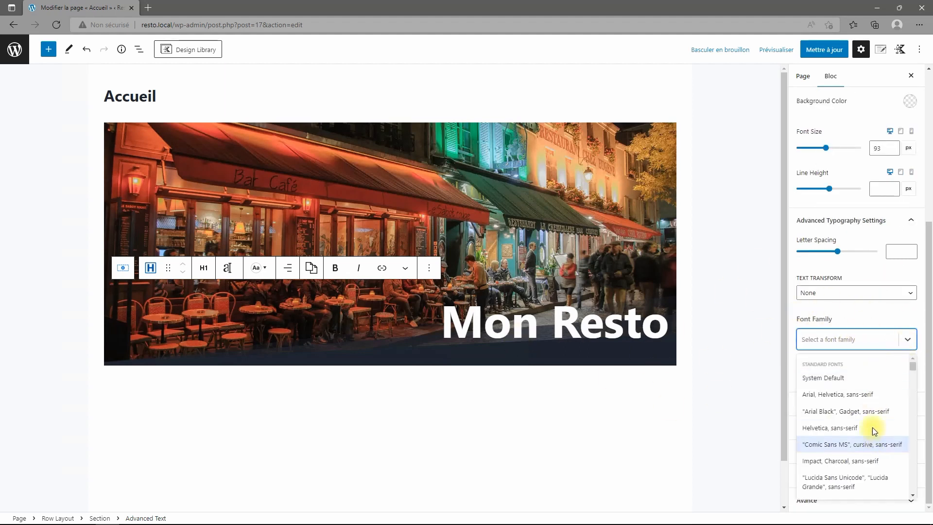
click(852, 461)
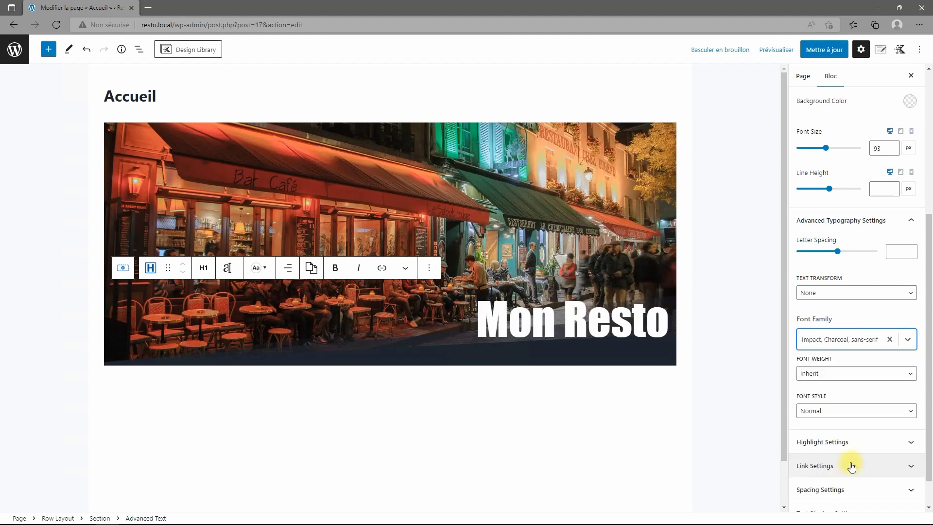
click(905, 338)
scroll(854, 418, down, 3)
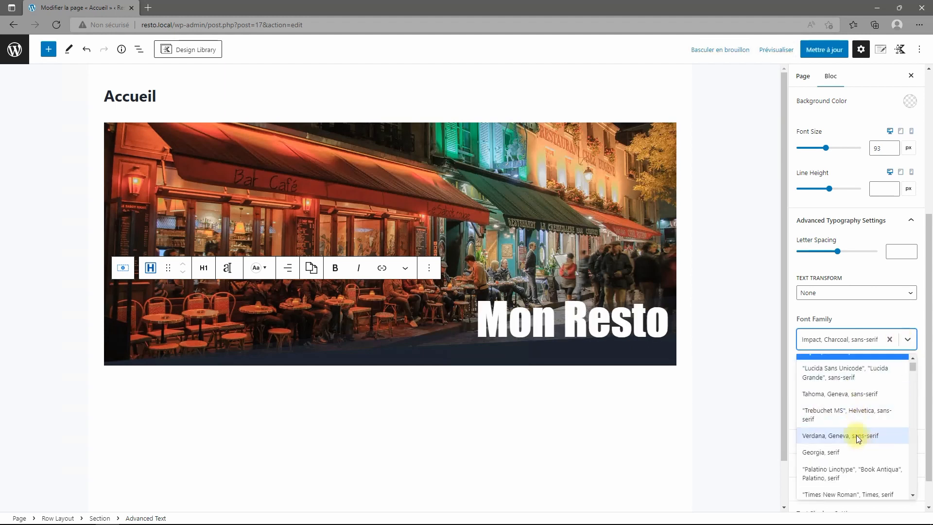
click(850, 376)
click(890, 340)
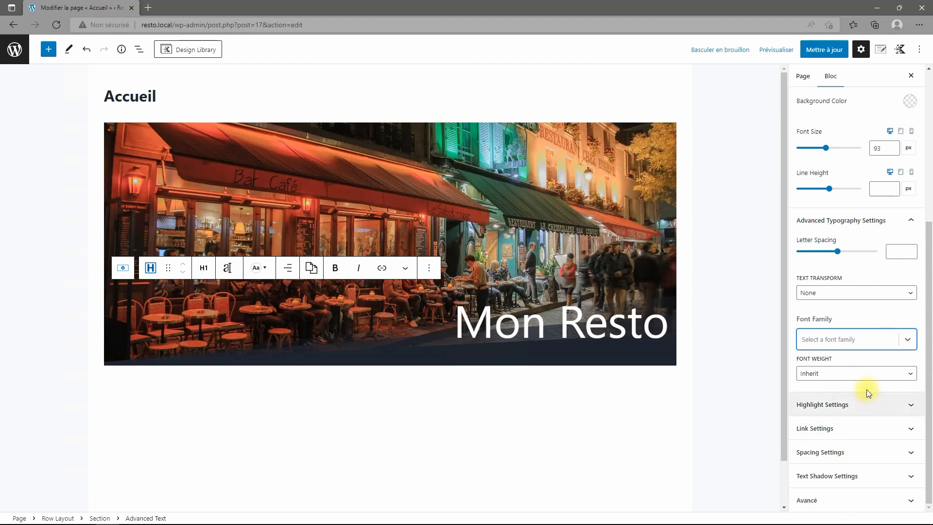
click(908, 340)
scroll(854, 413, down, 3)
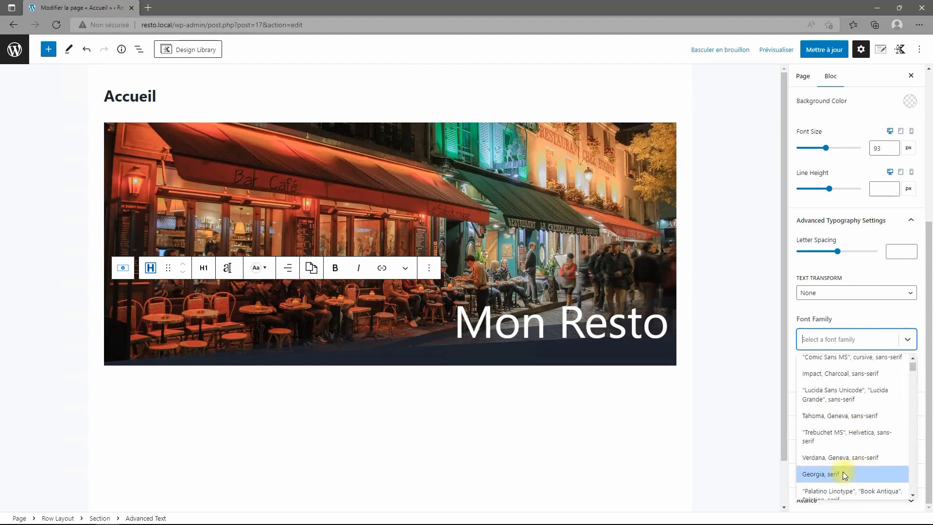
click(837, 472)
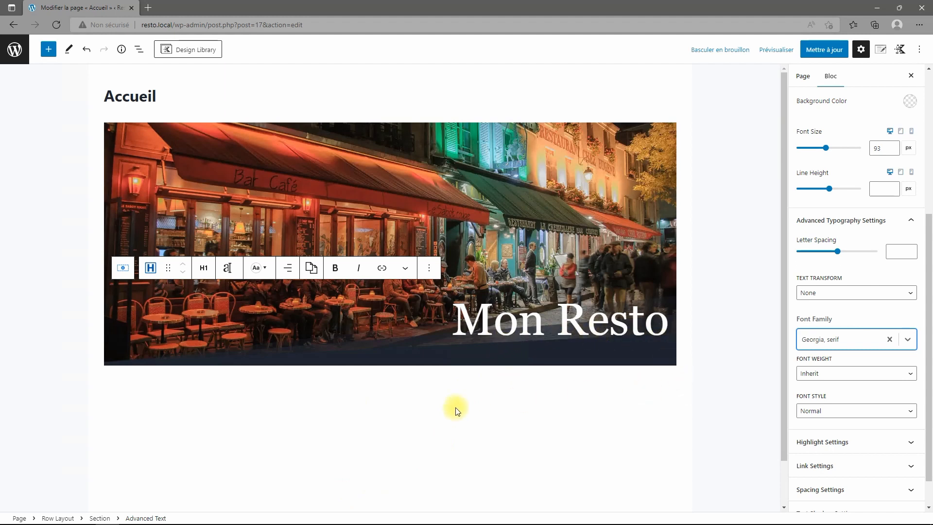
scroll(846, 374, down, 1)
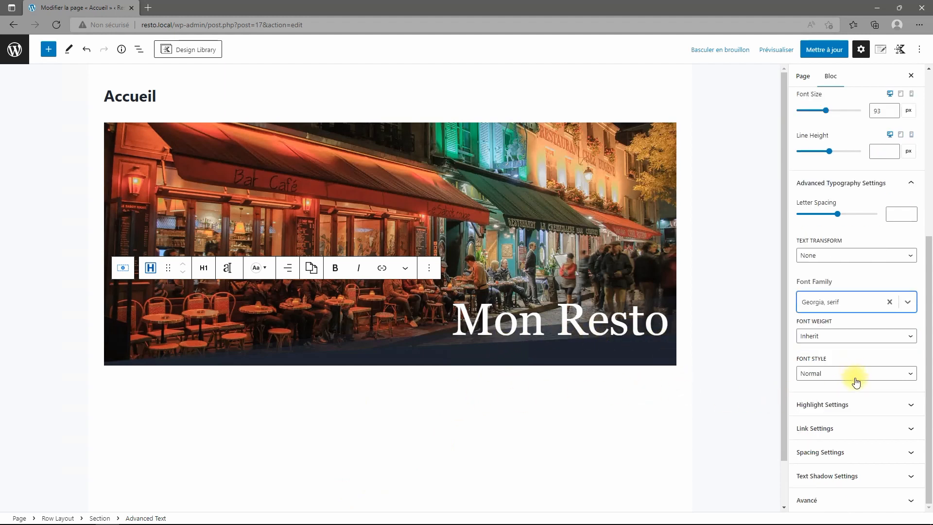
Enable a text shadow on the heading and raise its grey colour's opacity.
click(873, 489)
click(907, 470)
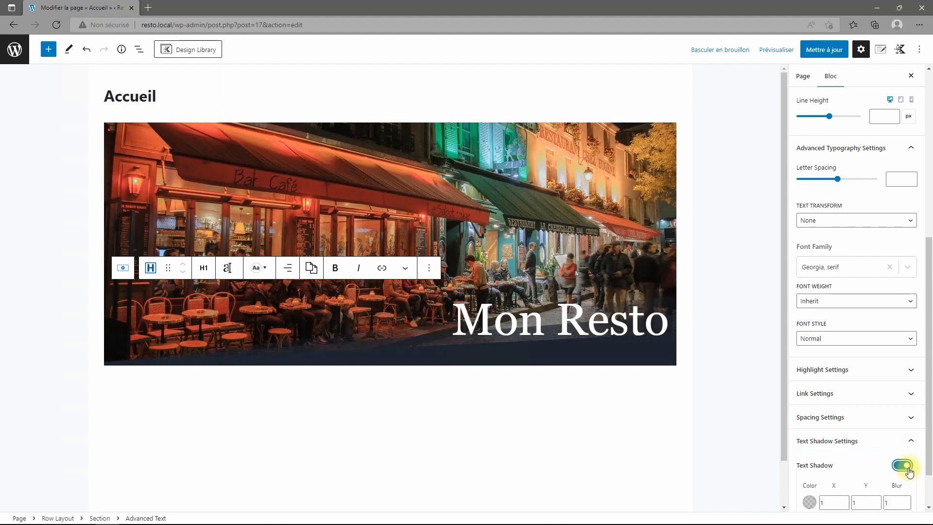
scroll(909, 471, down, 1)
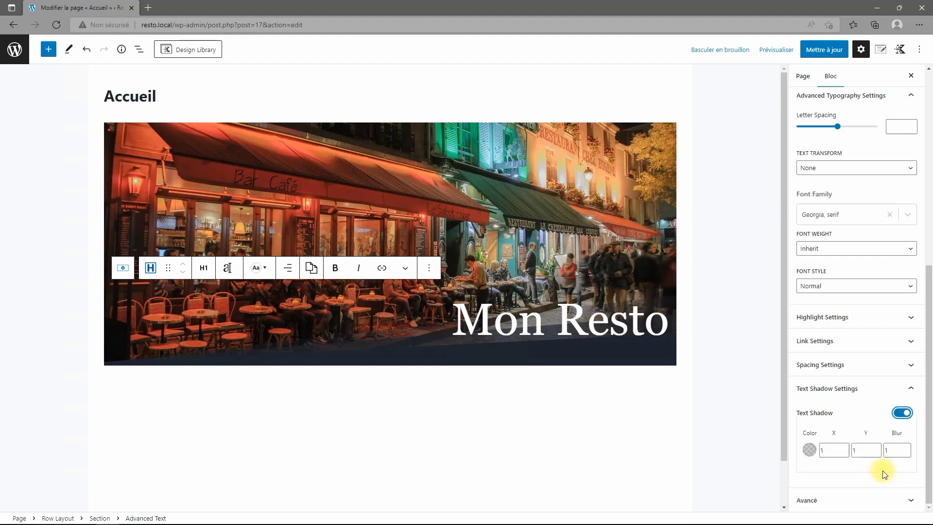
click(809, 449)
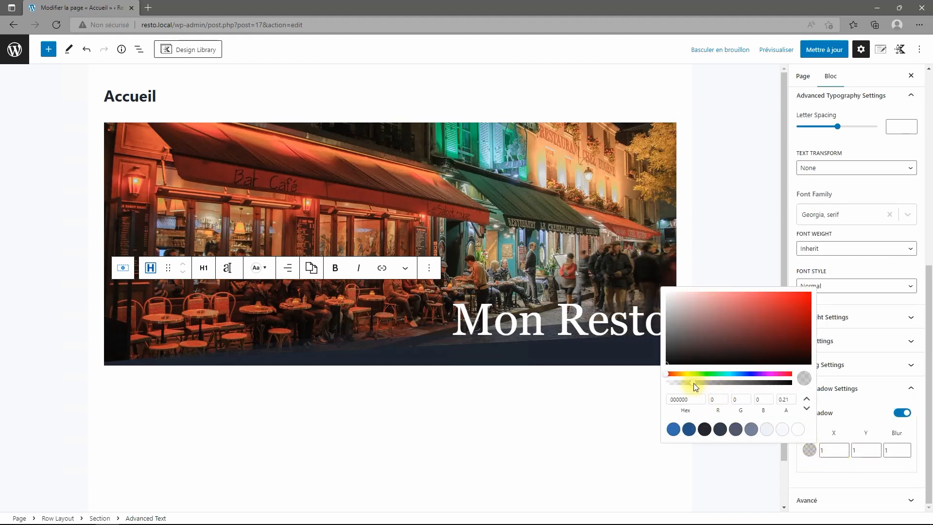
drag(695, 387, 788, 383)
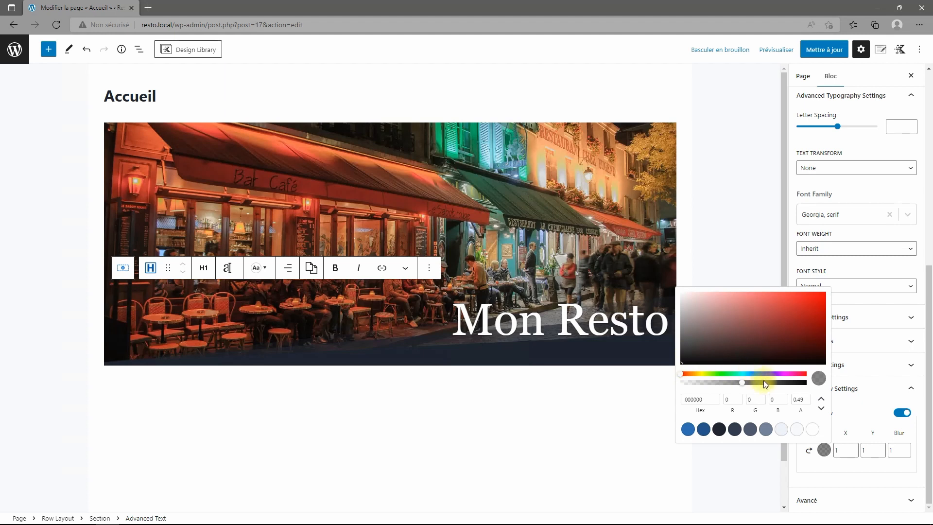
mouse_move(765, 383)
mouse_down()
mouse_move(796, 384)
mouse_move(760, 383)
mouse_up()
click(865, 424)
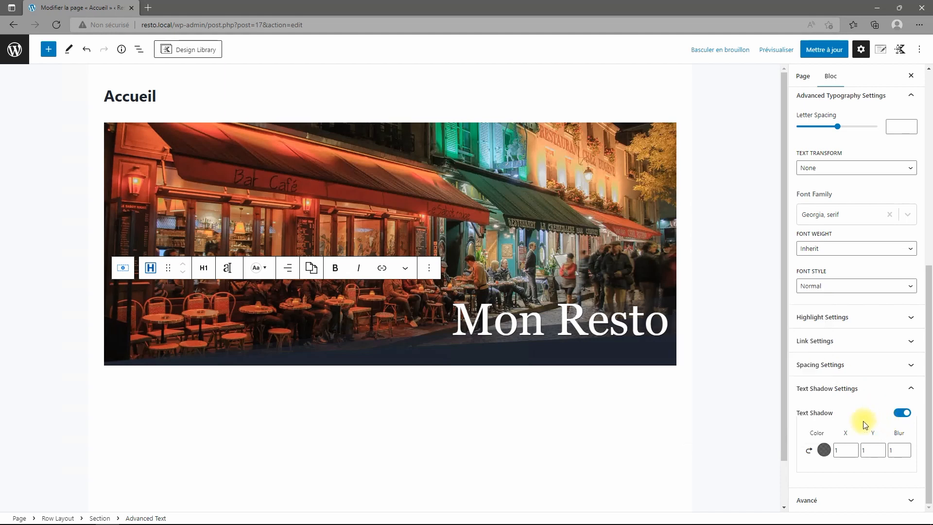
Set the shadow offsets to X 4, Y 3 with blur 4, then save.
double_click(837, 450)
click(853, 448)
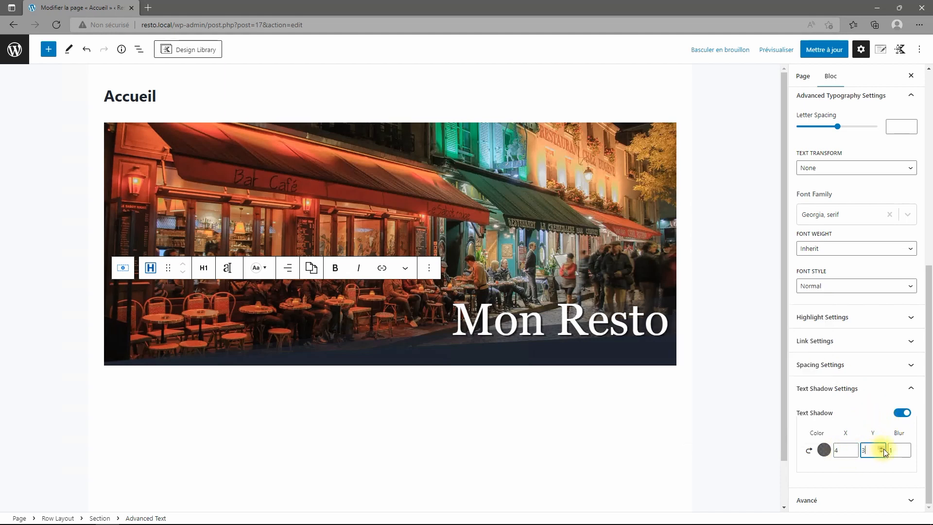
click(907, 447)
click(907, 447)
click(906, 448)
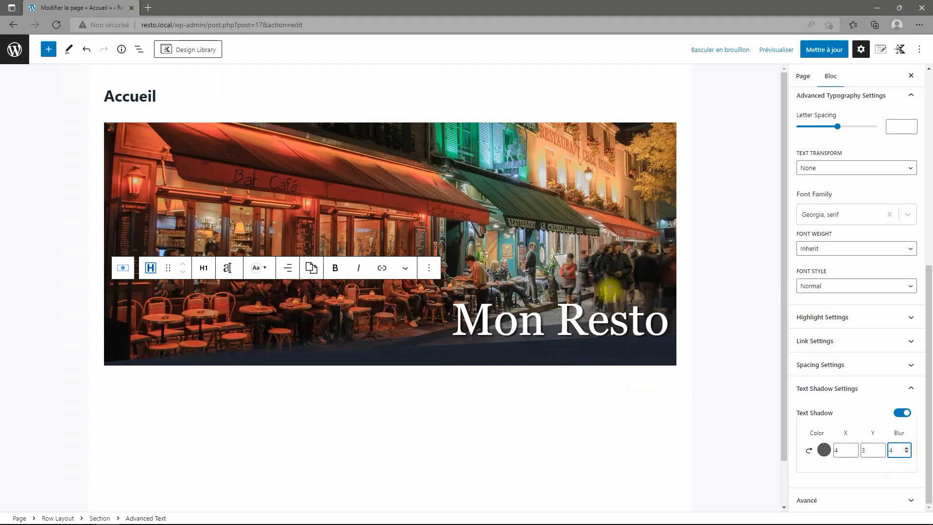
click(822, 49)
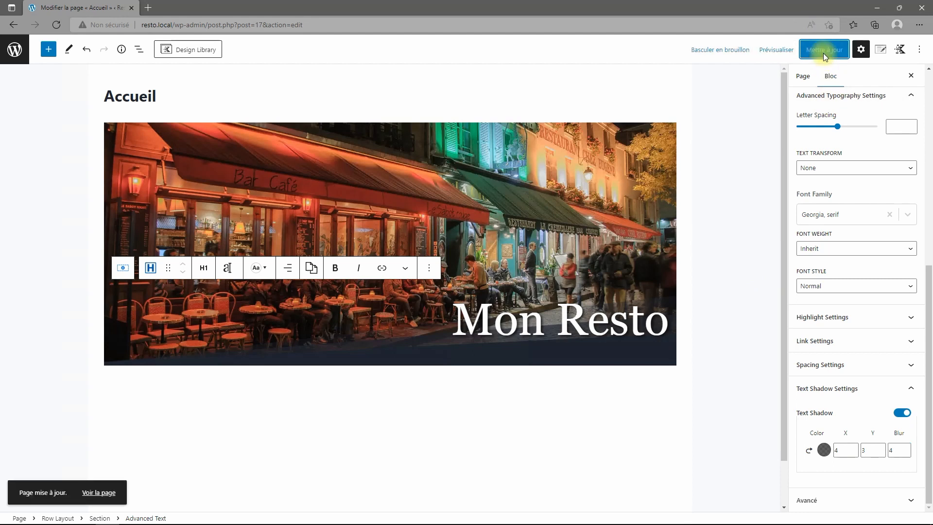
View the live Accueil page in a new tab, accept the cookie notice, and return to the editor.
right_click(95, 501)
click(145, 334)
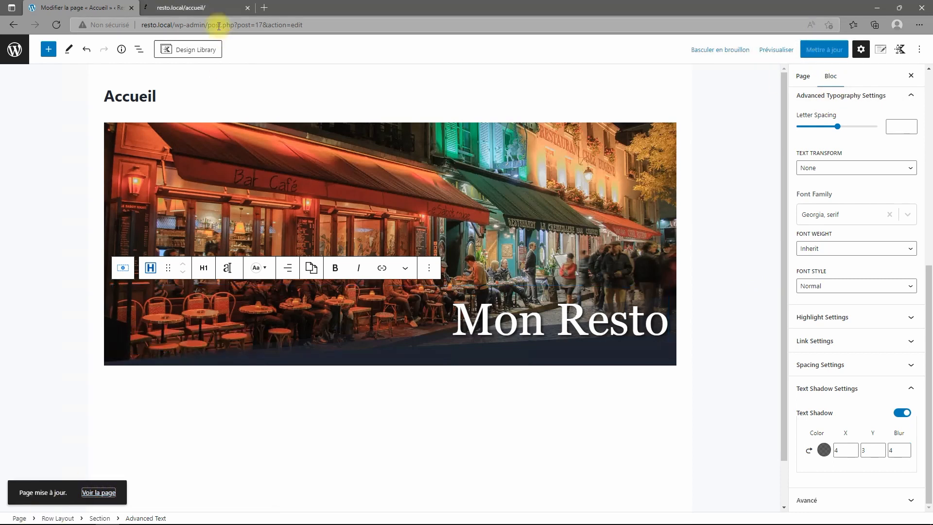
click(208, 8)
scroll(488, 313, down, 2)
scroll(491, 360, up, 2)
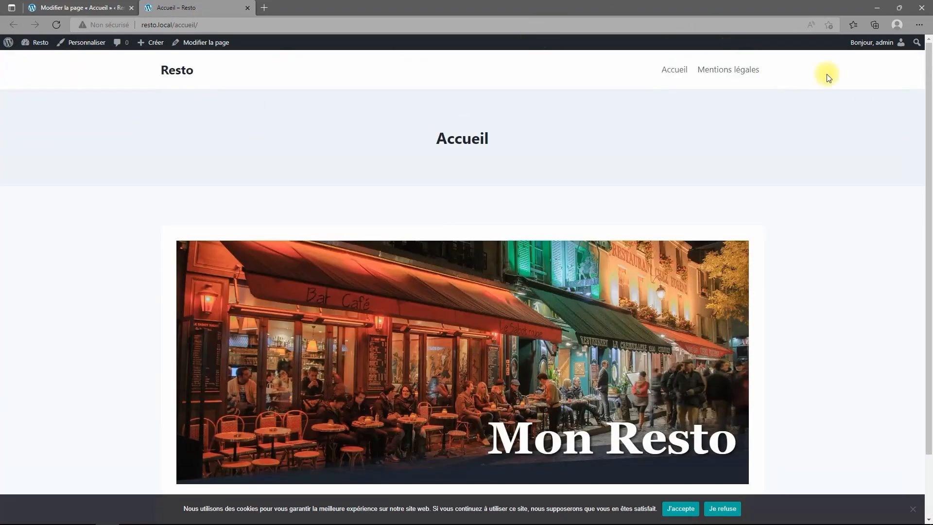
scroll(579, 155, down, 2)
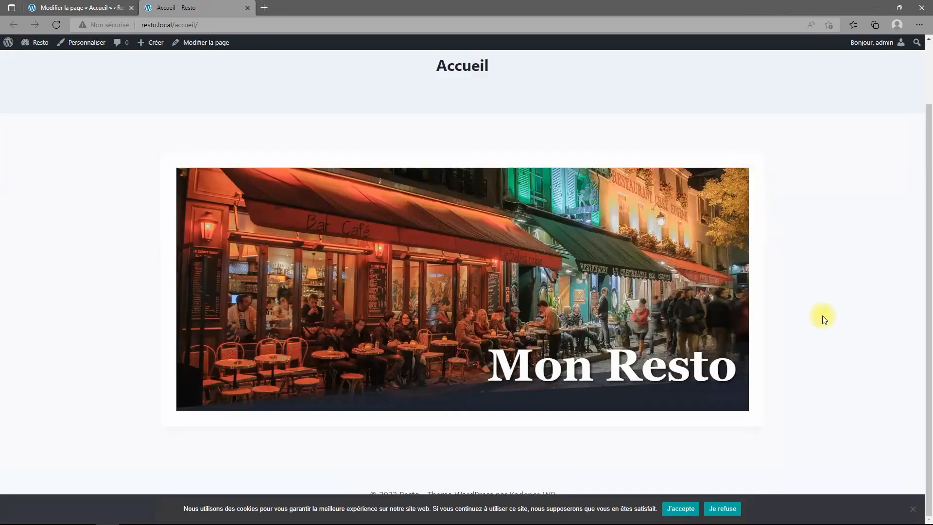
click(679, 508)
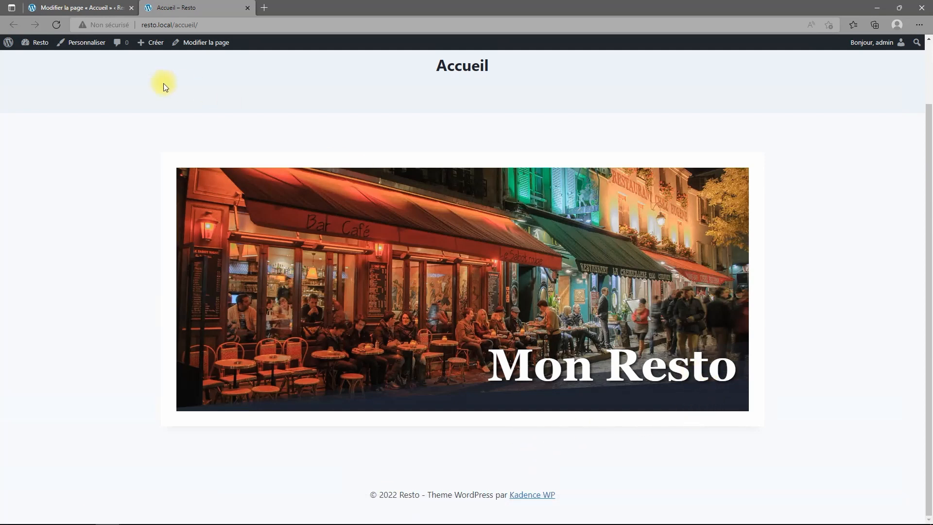
click(89, 8)
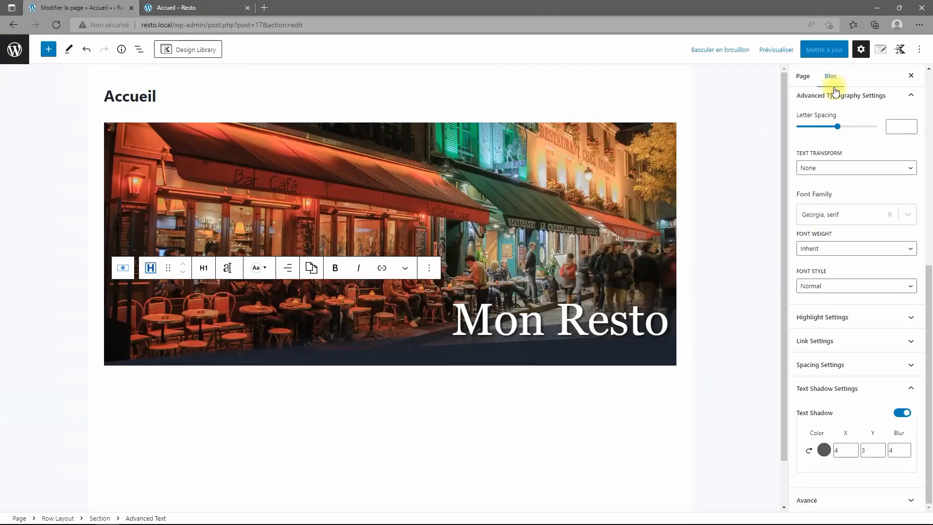
Disable the transparent header and page title, set a Fullwidth layout, save, and preview.
scroll(870, 97, up, 7)
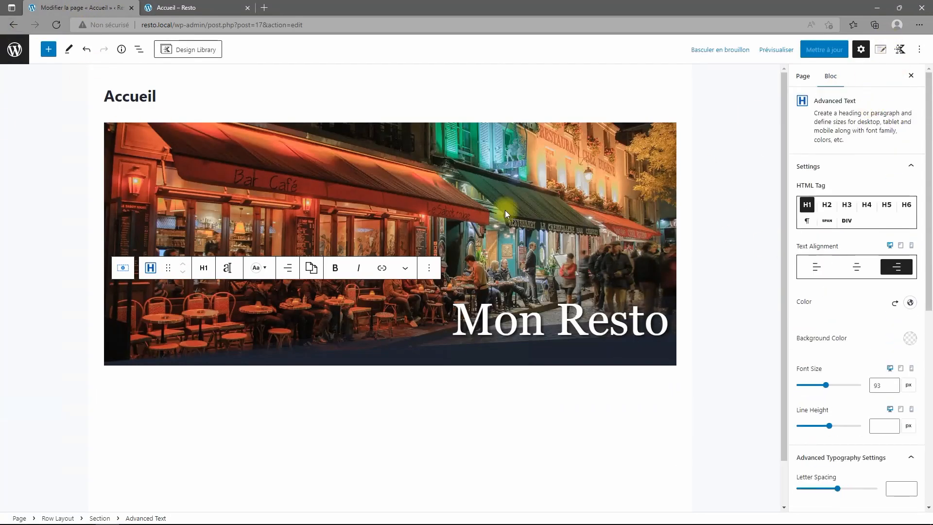
click(881, 53)
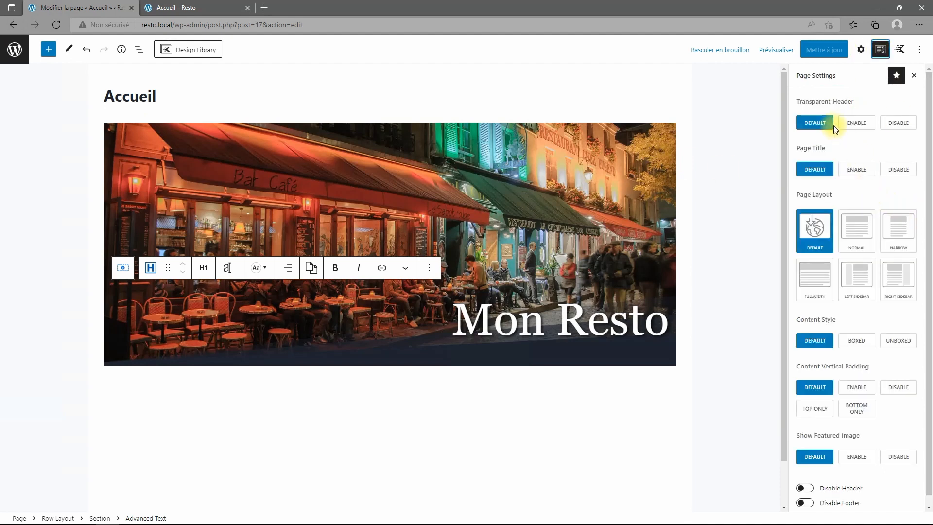
click(889, 125)
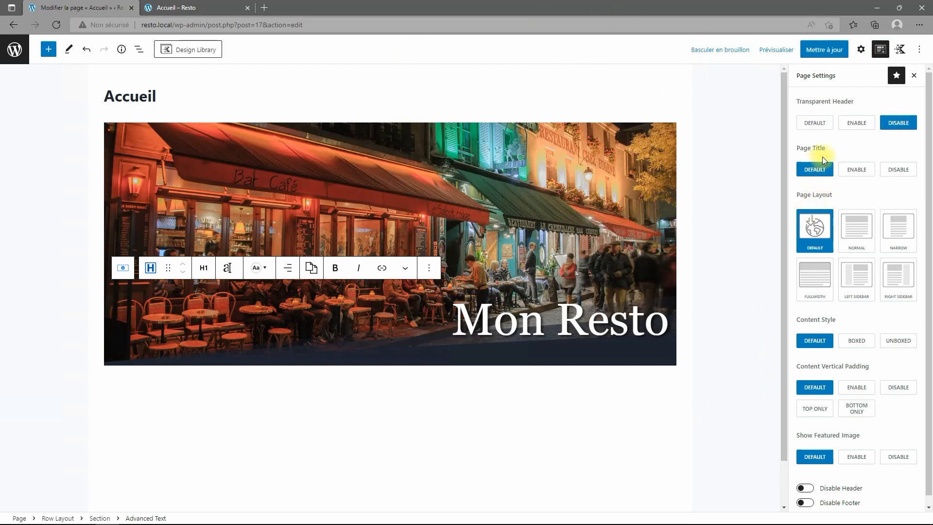
click(898, 171)
click(815, 278)
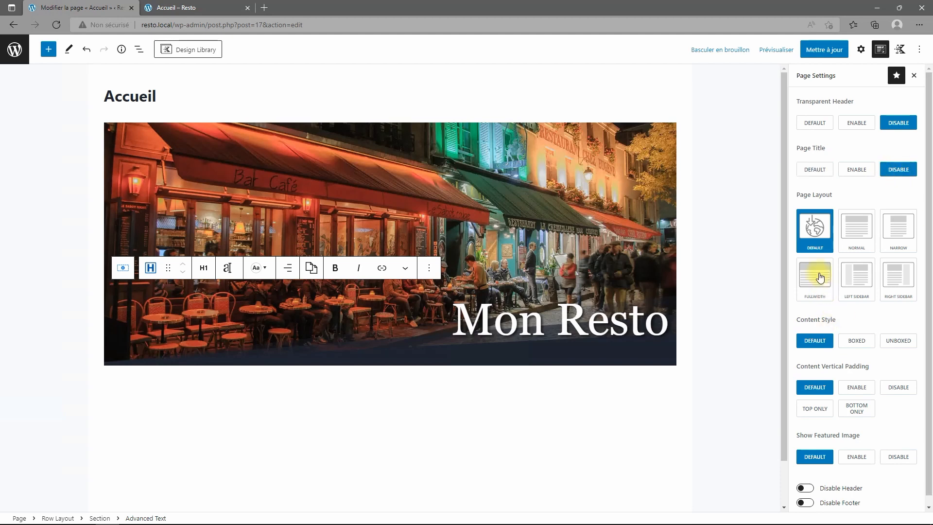
click(830, 50)
click(183, 8)
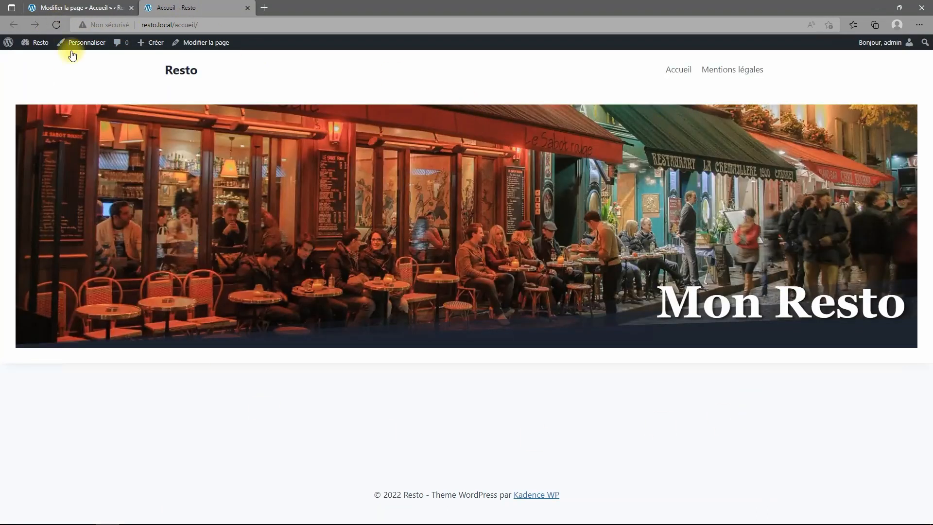
click(93, 8)
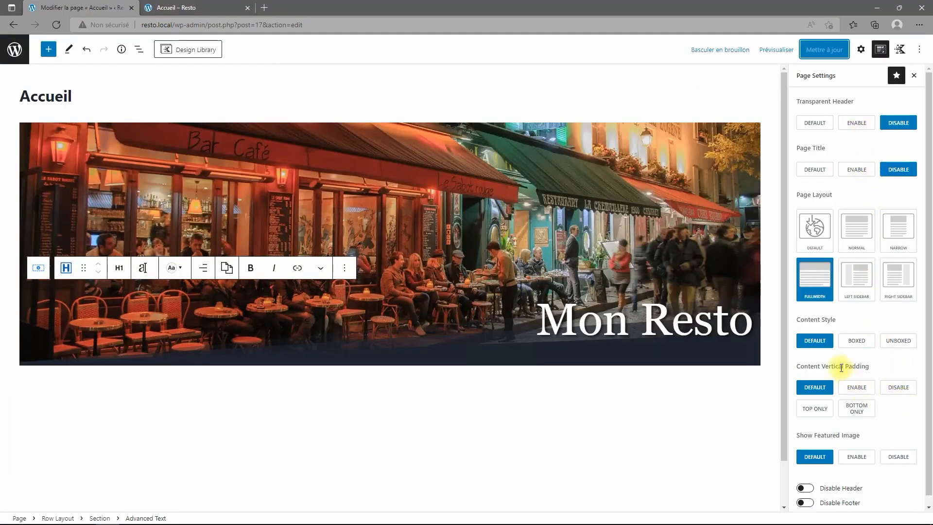
Set the content style to Unboxed, save, and reload the live page.
click(901, 343)
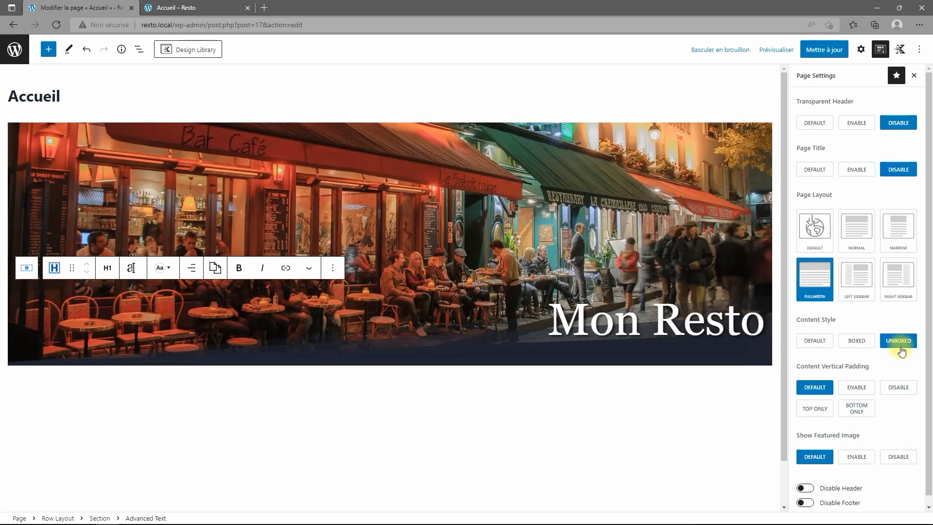
scroll(887, 414, down, 1)
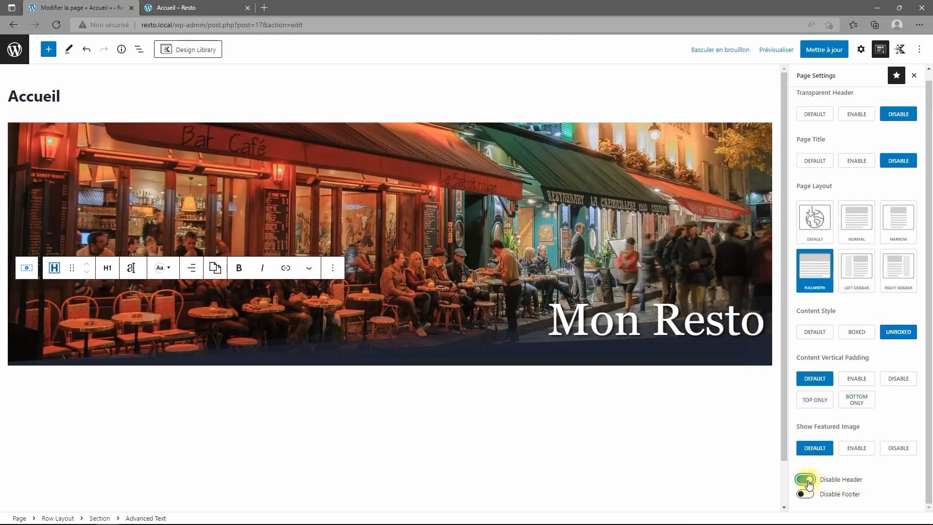
click(827, 54)
click(177, 7)
click(57, 24)
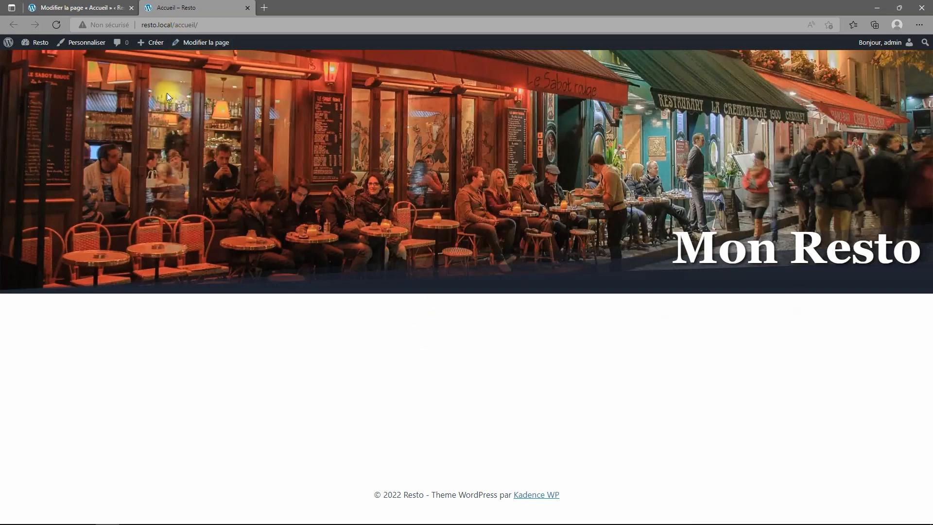
Insert a Spacer/Divider below the hero, followed by a Row Layout block.
click(72, 8)
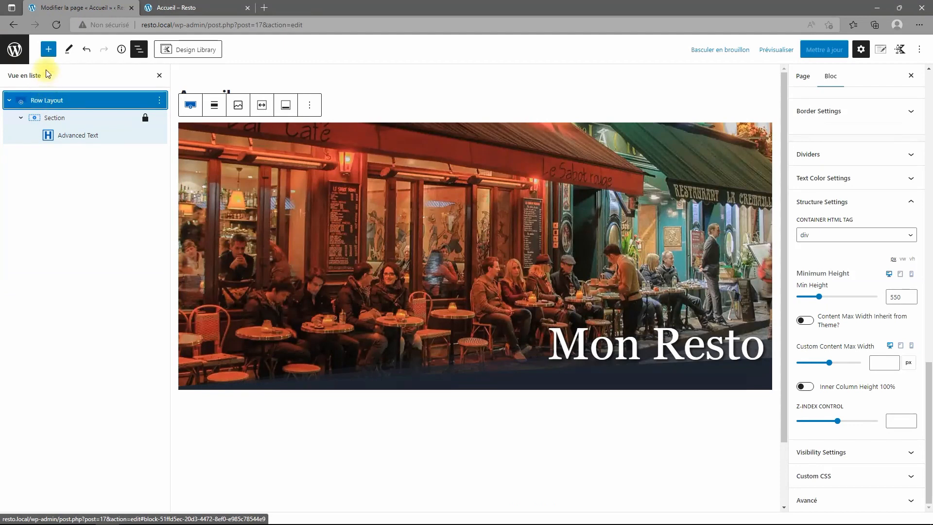
click(48, 49)
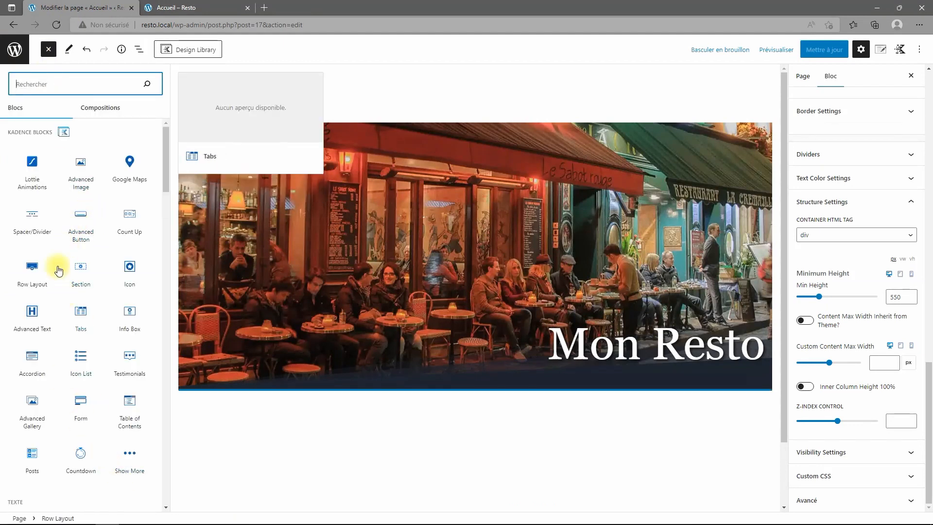
click(36, 221)
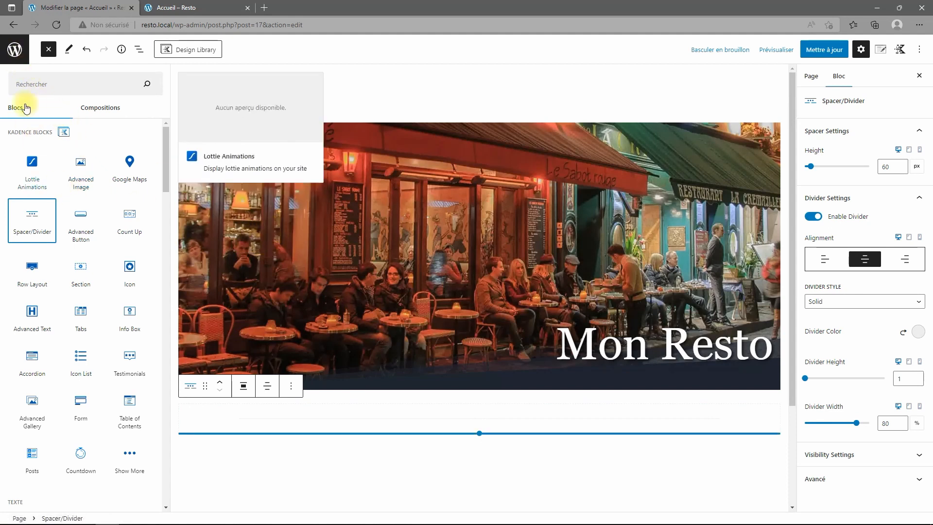
click(44, 49)
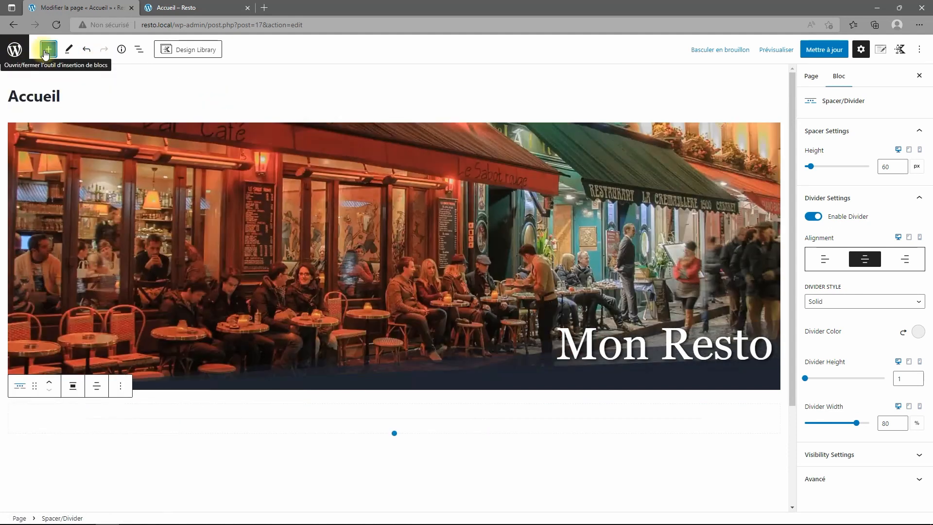
click(43, 49)
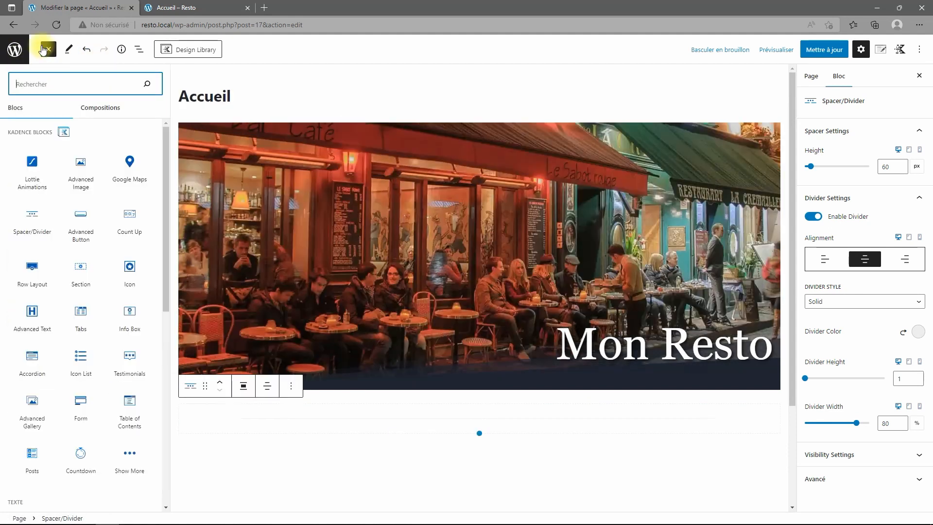
click(41, 280)
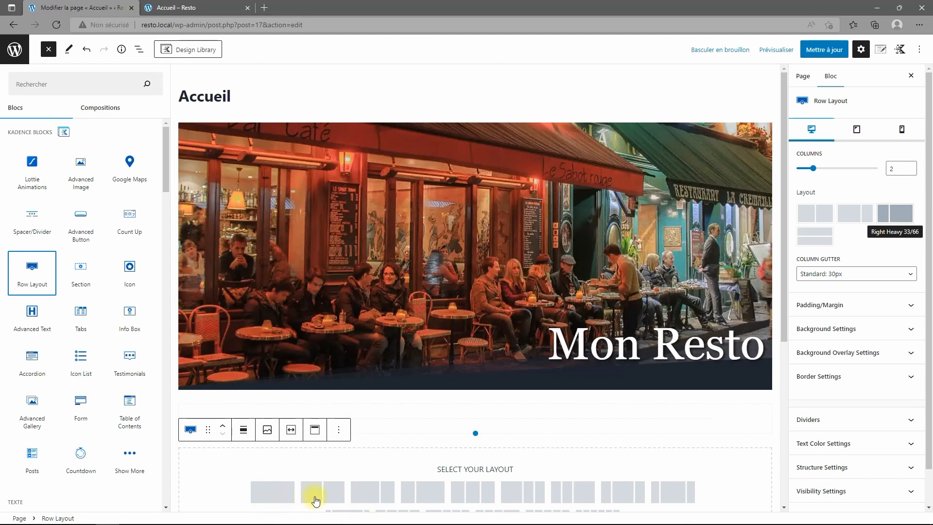
Choose the 50/50 column layout for the new row.
click(330, 501)
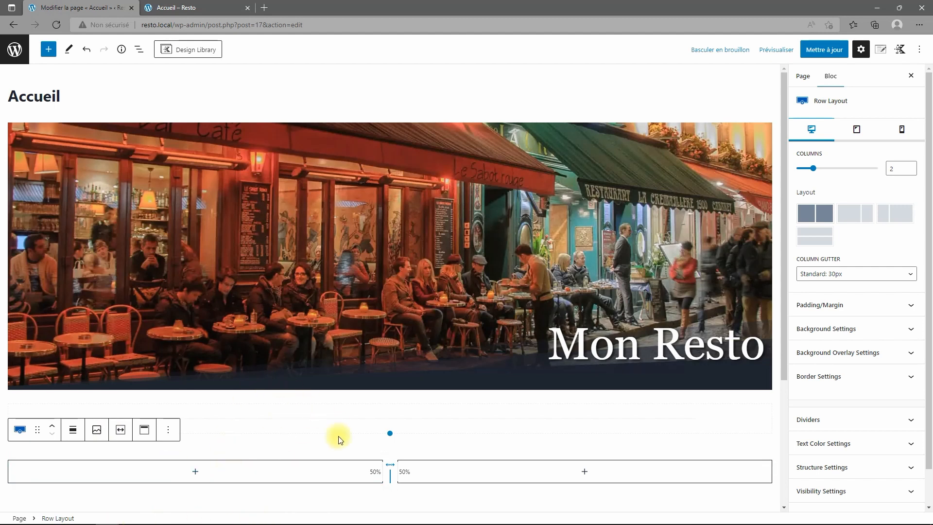
scroll(311, 449, down, 1)
scroll(306, 447, down, 1)
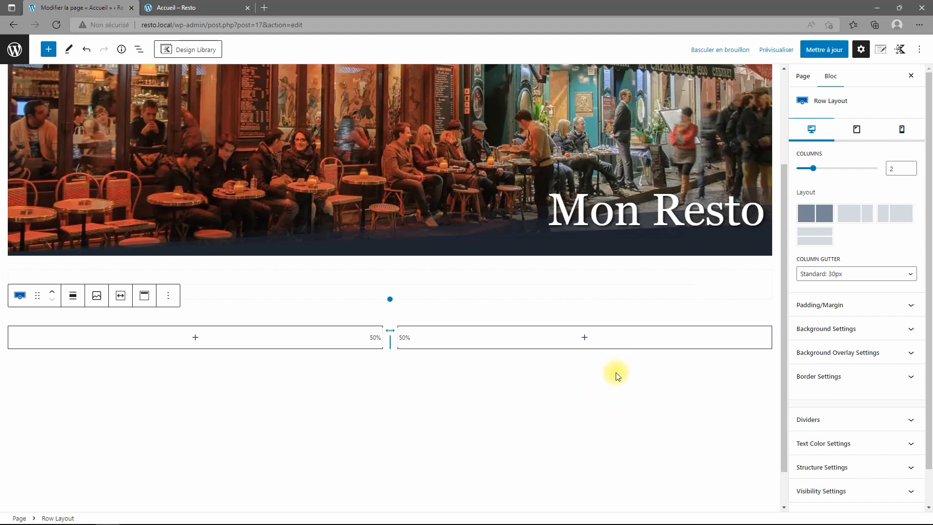
scroll(574, 384, down, 1)
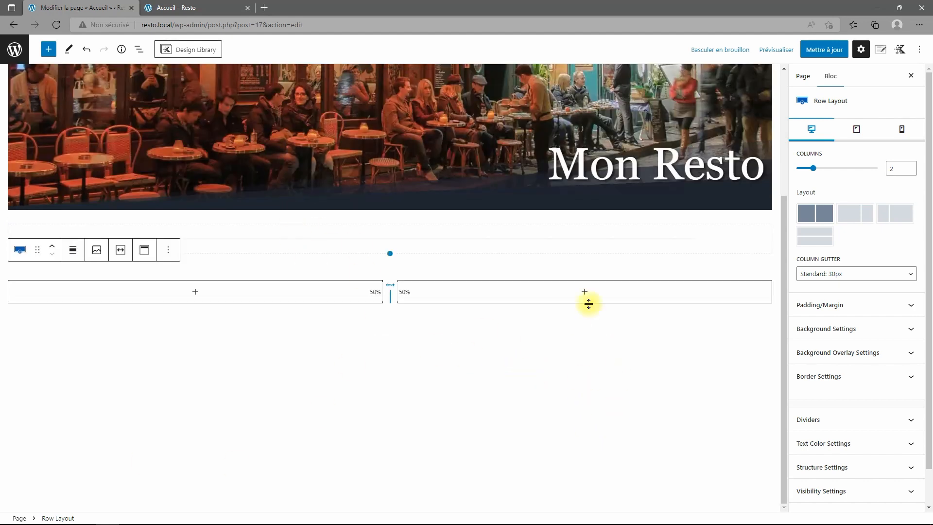
Add a centred Advanced Text heading reading 'Mon Resto' to the row's left section.
click(137, 50)
click(9, 135)
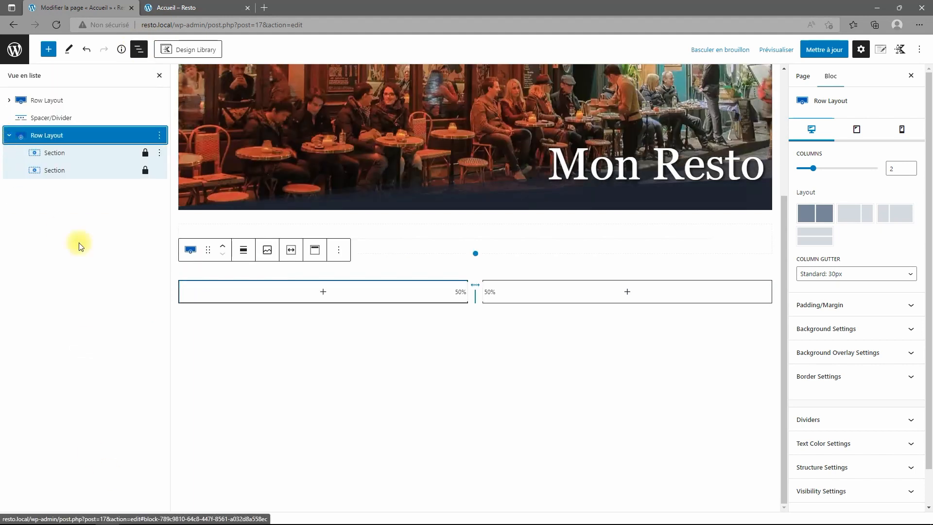
click(73, 153)
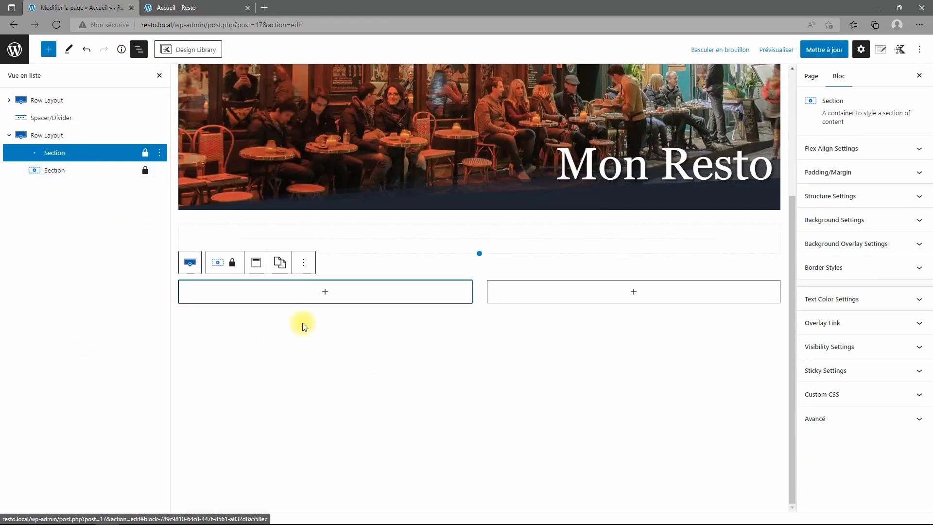
click(325, 293)
click(377, 371)
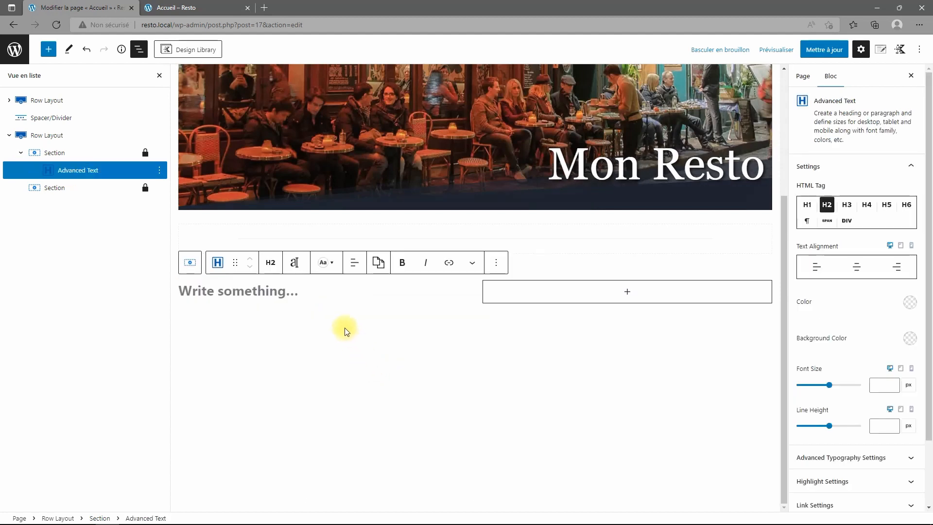
text(Mon )
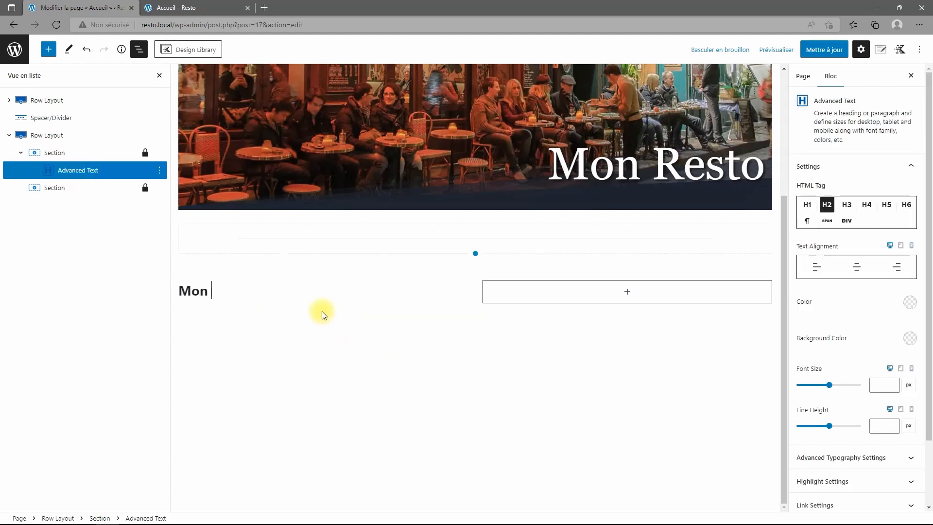
text(Resto)
click(856, 267)
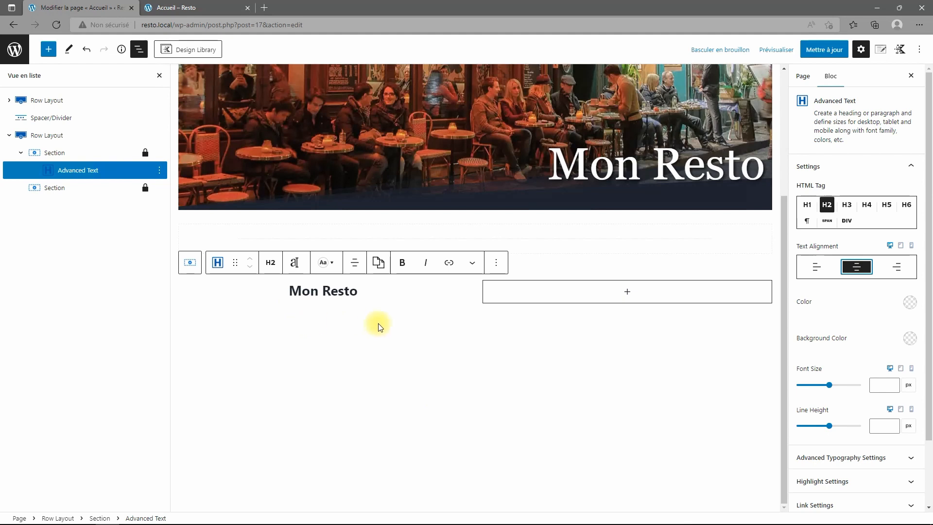
click(47, 153)
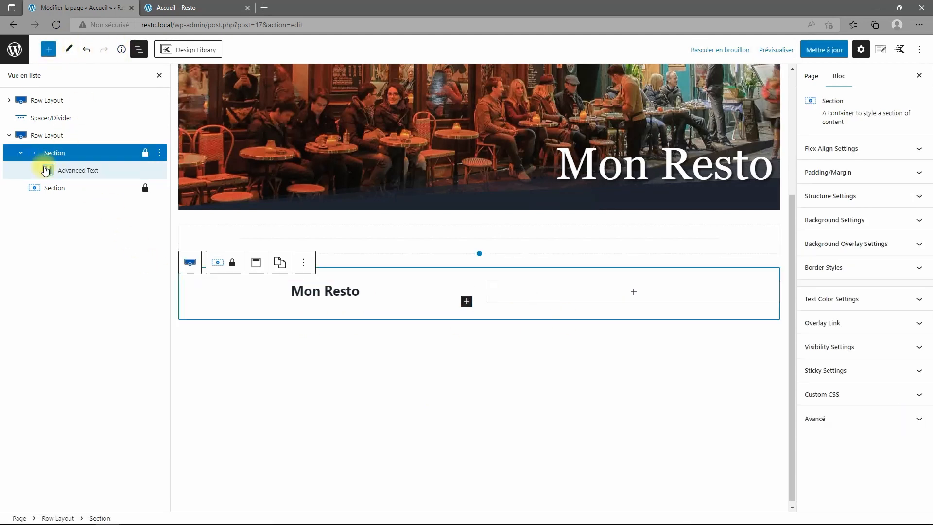
Insert a grey Spacer/Divider under Mon Resto and shrink it to 30 px.
click(467, 301)
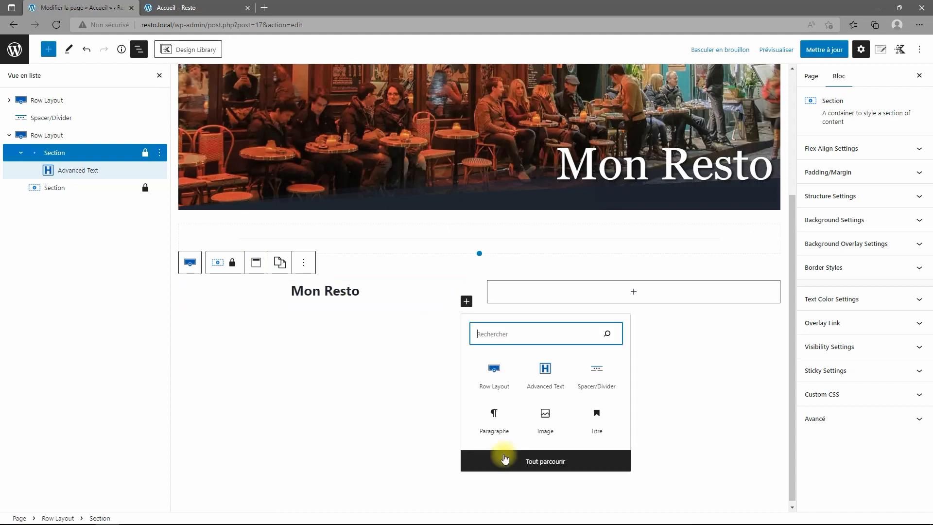
click(550, 466)
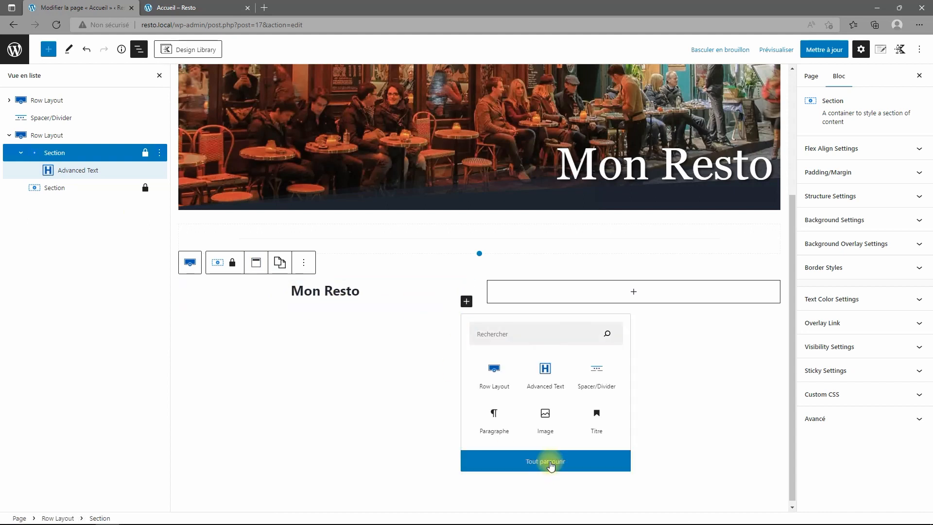
click(597, 372)
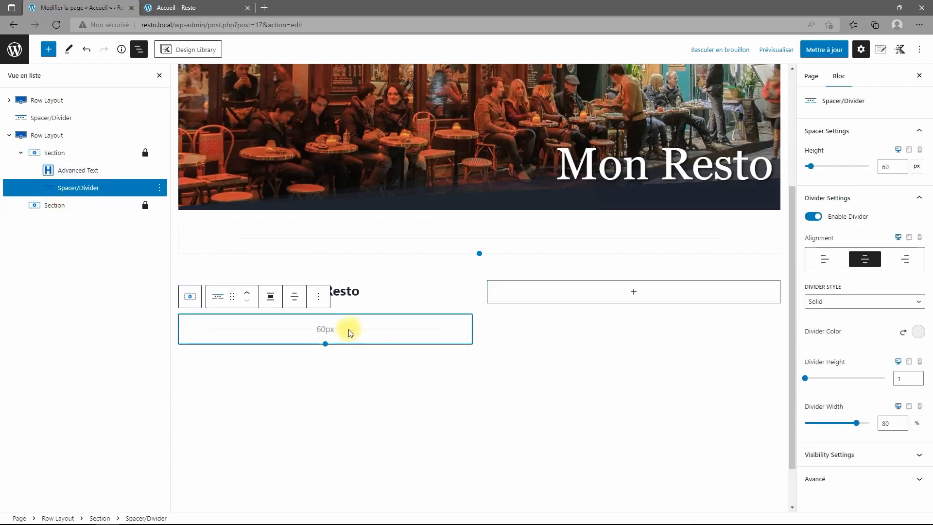
click(917, 332)
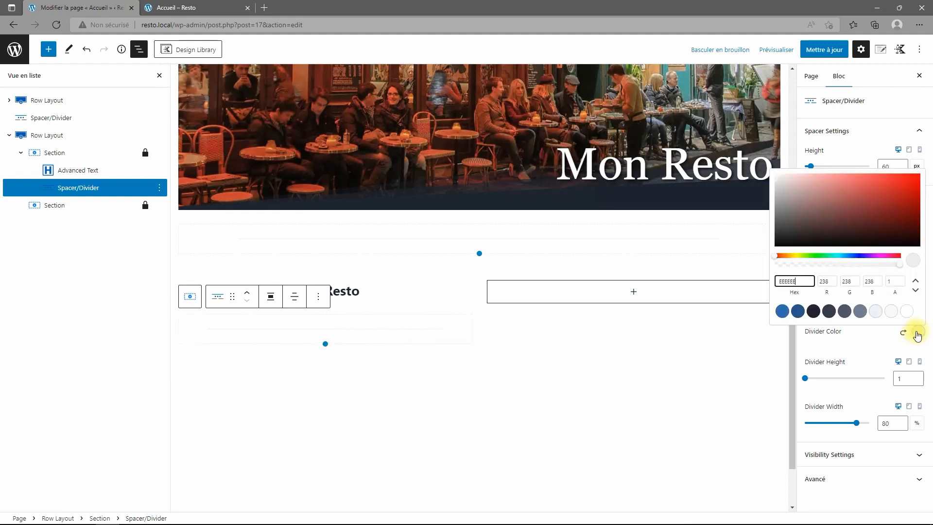
click(862, 313)
click(404, 342)
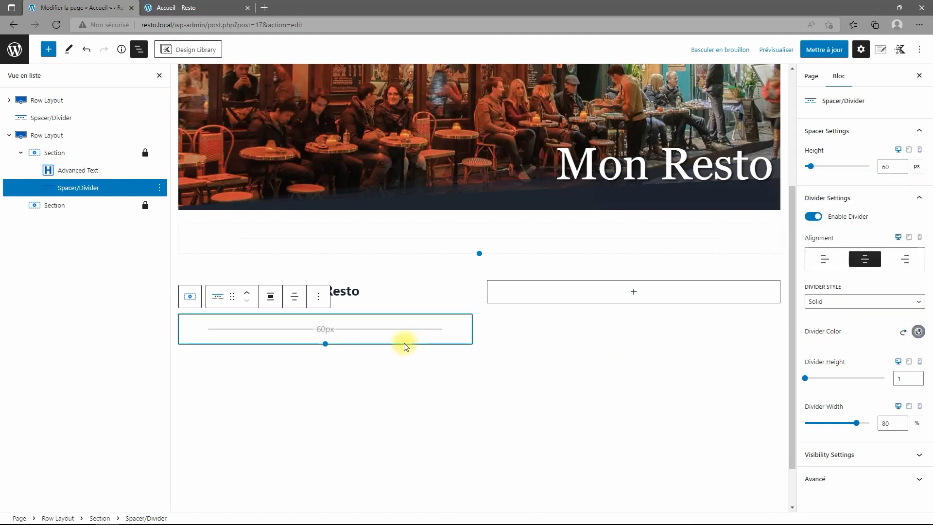
drag(323, 343, 321, 330)
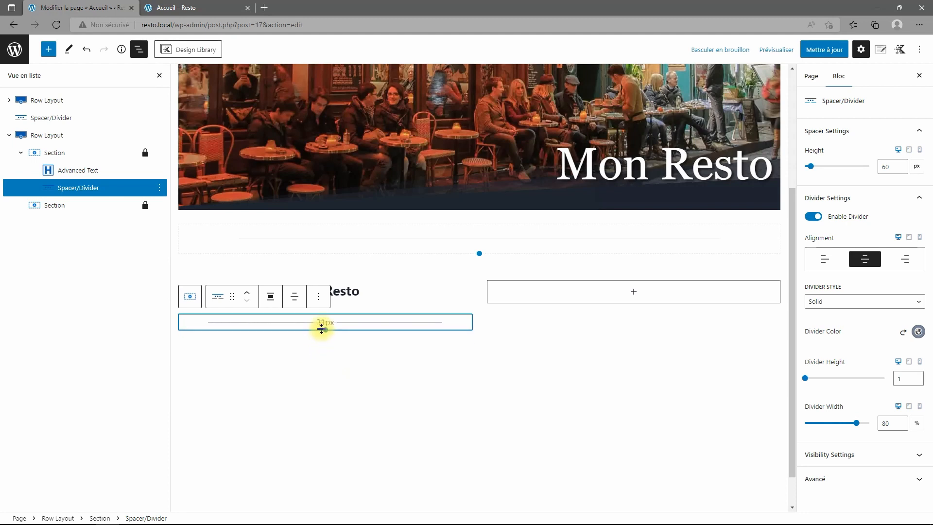
drag(321, 330, 321, 328)
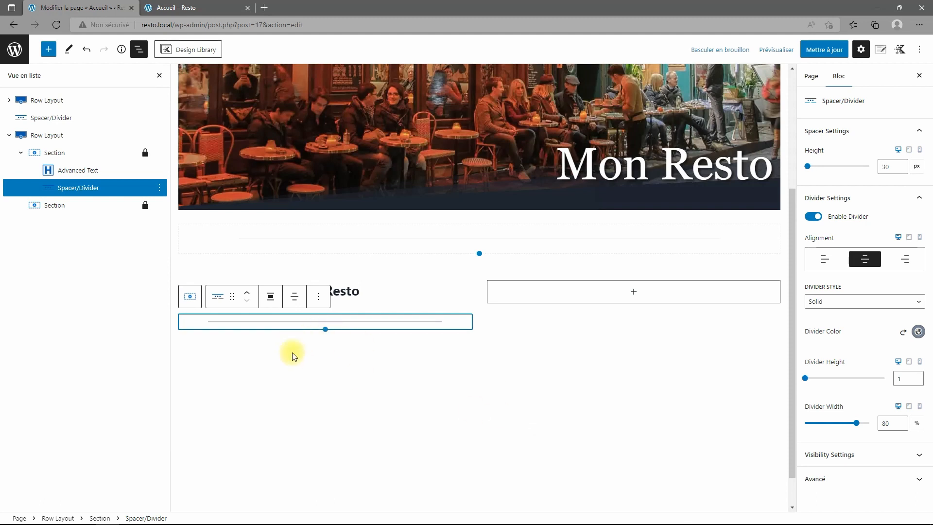
Add an Advanced Text block below the divider.
click(403, 340)
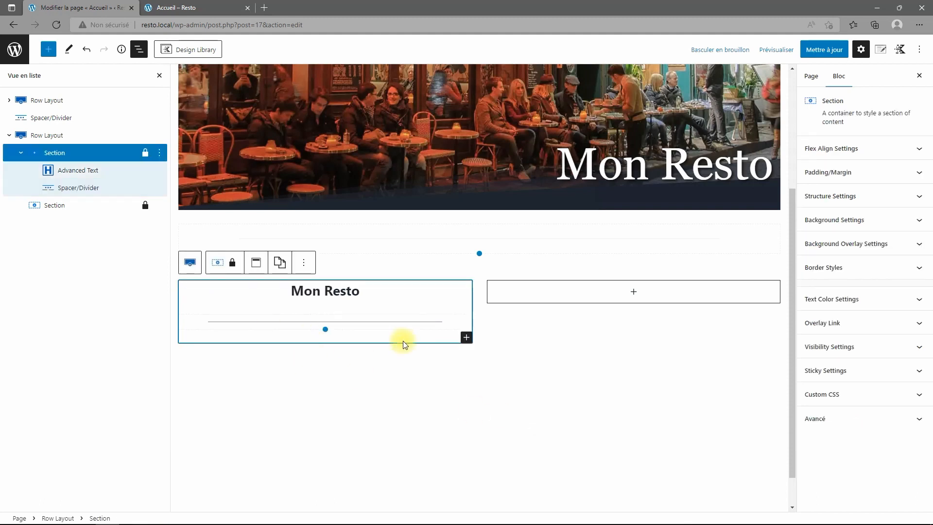
click(466, 338)
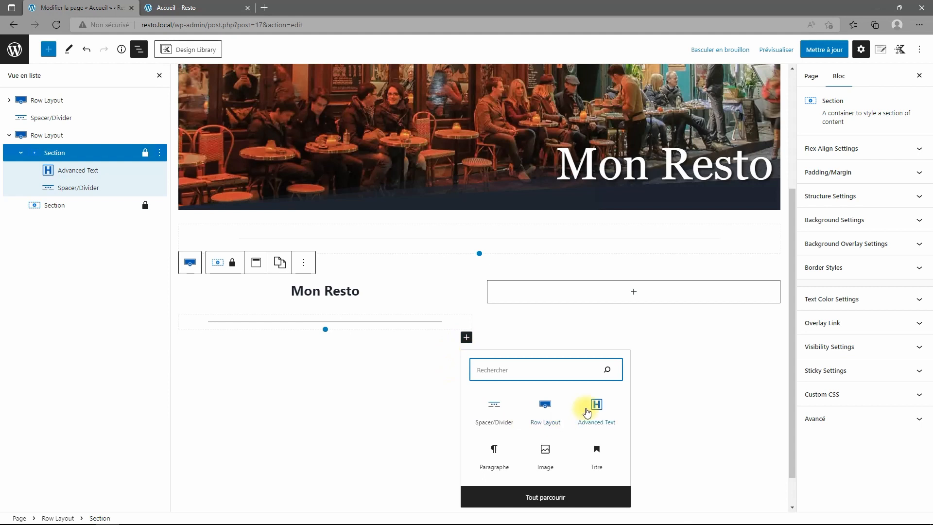
click(602, 412)
Search 'faux texte' and generate three lorem ipsum paragraphs on faux-texte.com.
click(264, 8)
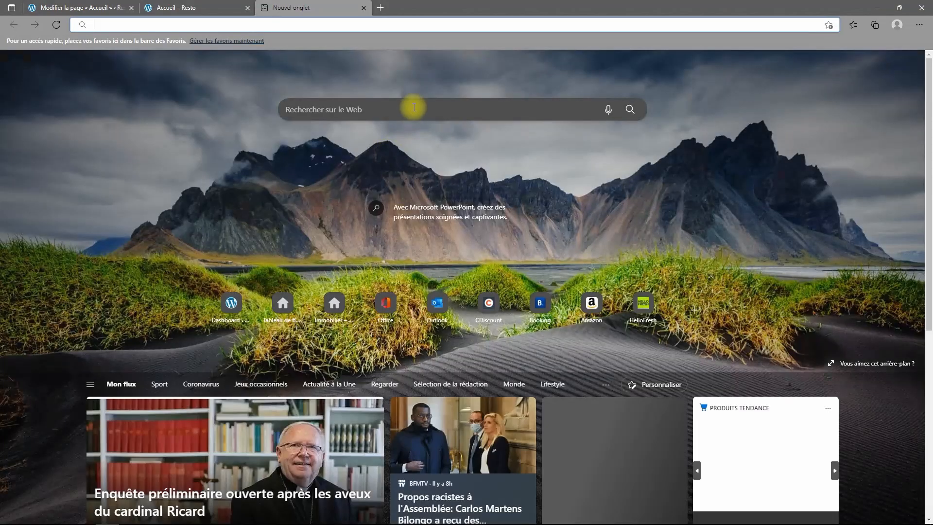
click(413, 108)
text(faux)
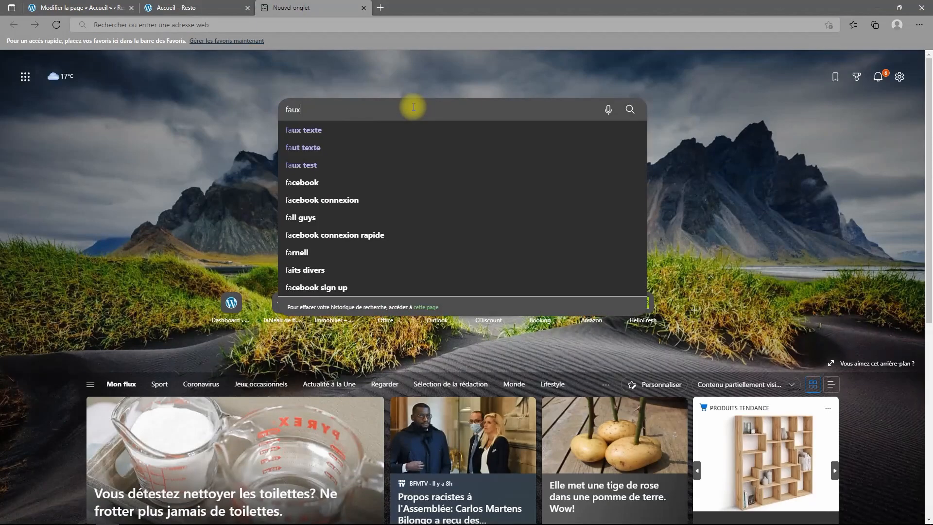
text( text)
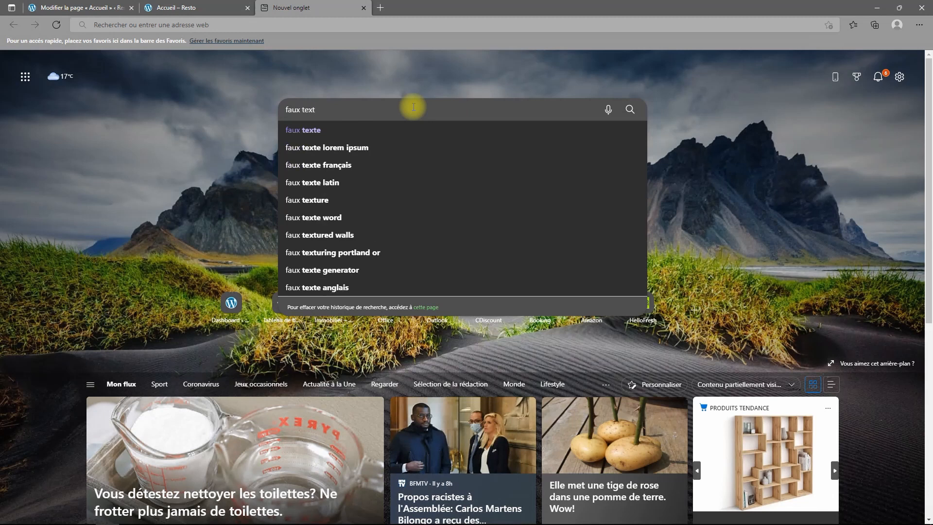
text(e)
key(Return)
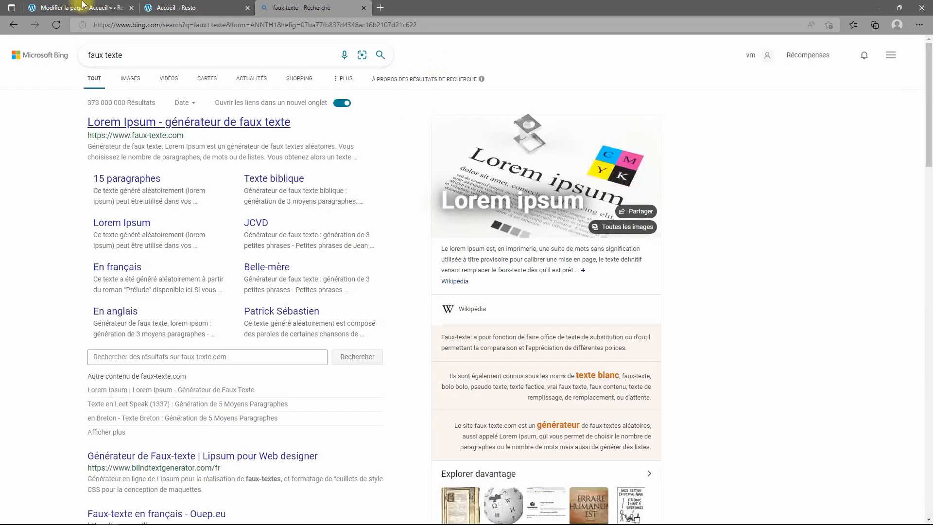
click(119, 122)
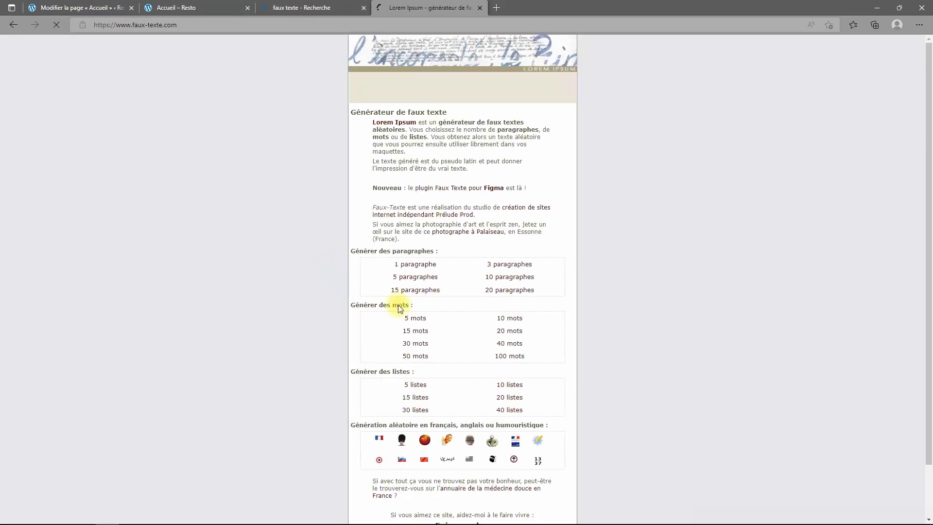
click(502, 264)
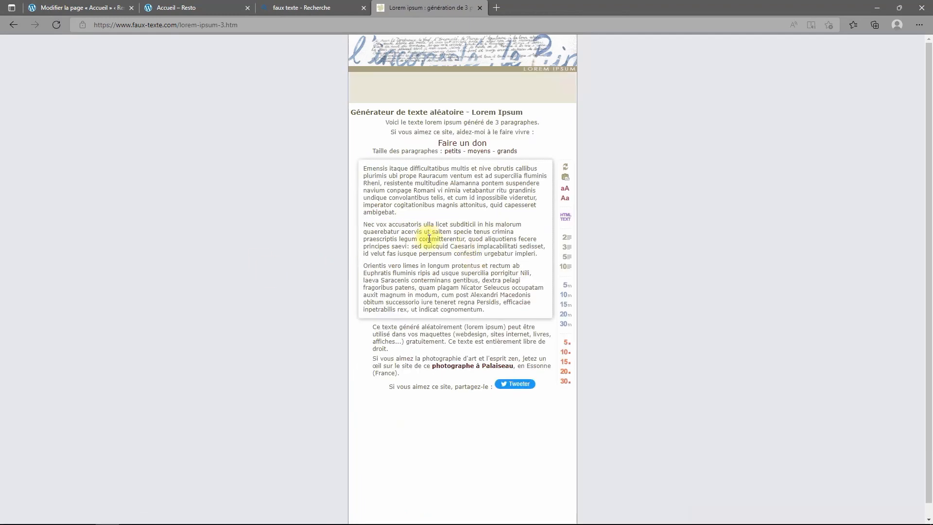
Copy the first paragraph, close the search tab, and go back to the page editor.
drag(398, 213, 351, 163)
key(ctrl+c)
right_click(376, 174)
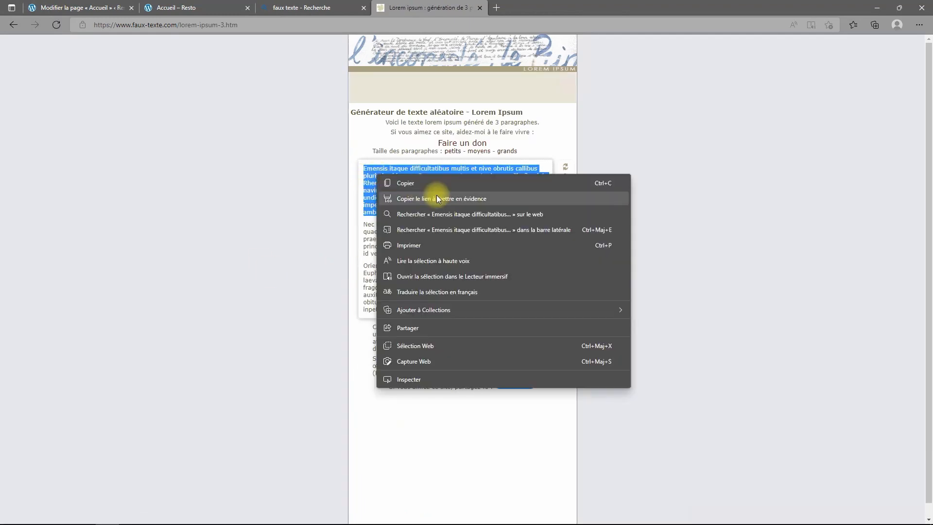
click(411, 183)
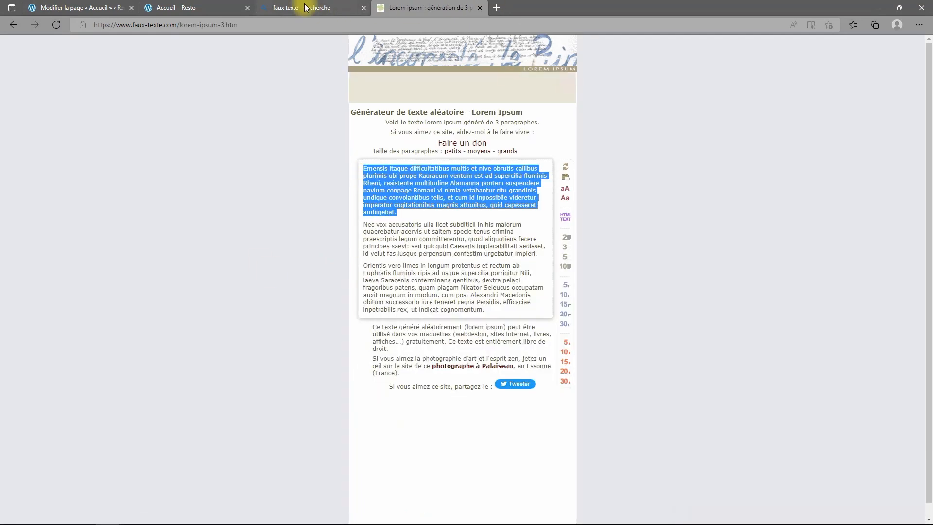
click(365, 7)
click(189, 8)
click(95, 8)
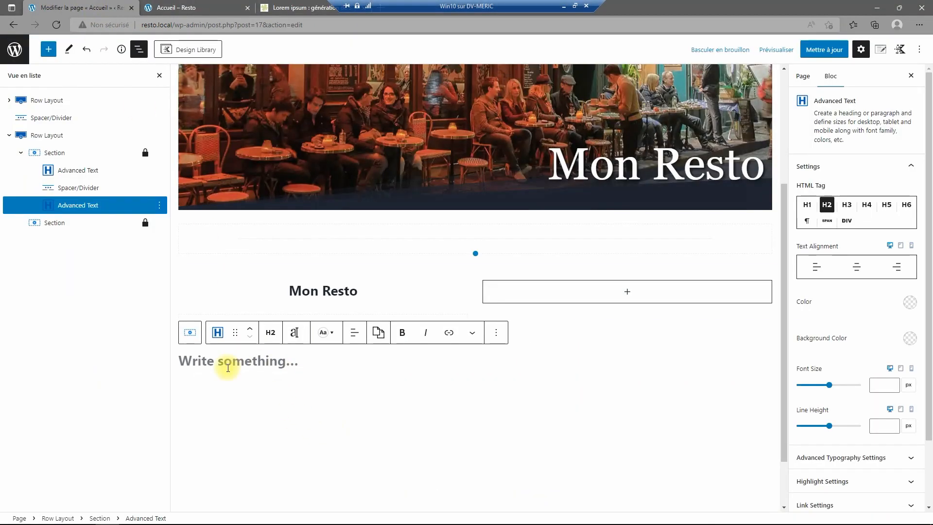
Paste the copied paragraph into the empty text block and set its tag to DIV.
key(ctrl+v)
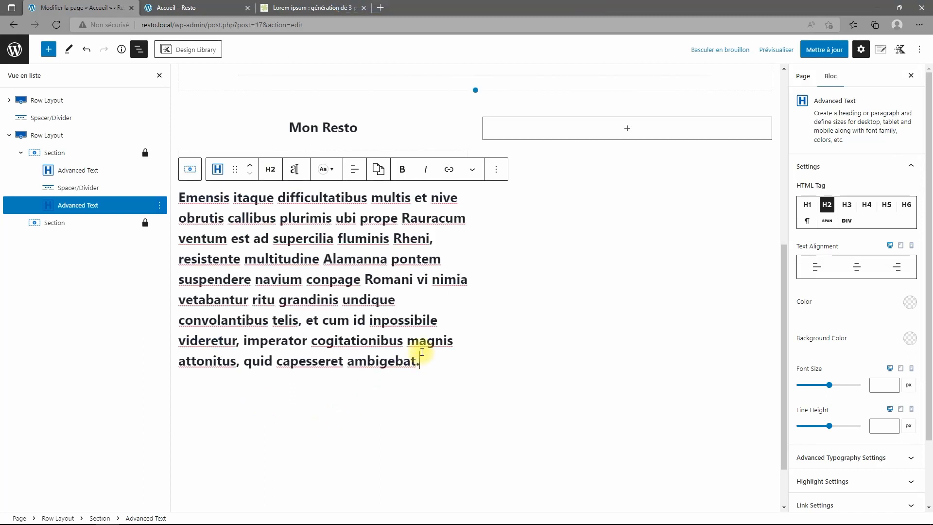
click(273, 169)
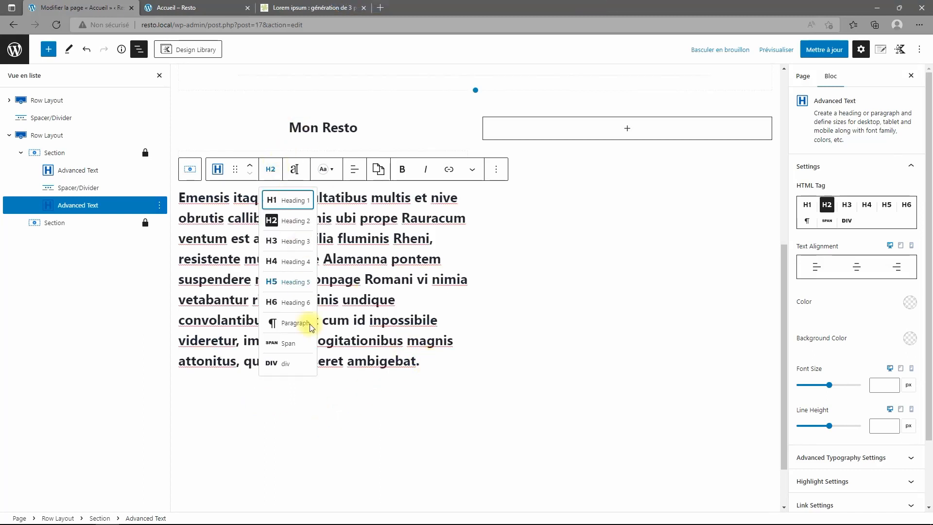
click(284, 365)
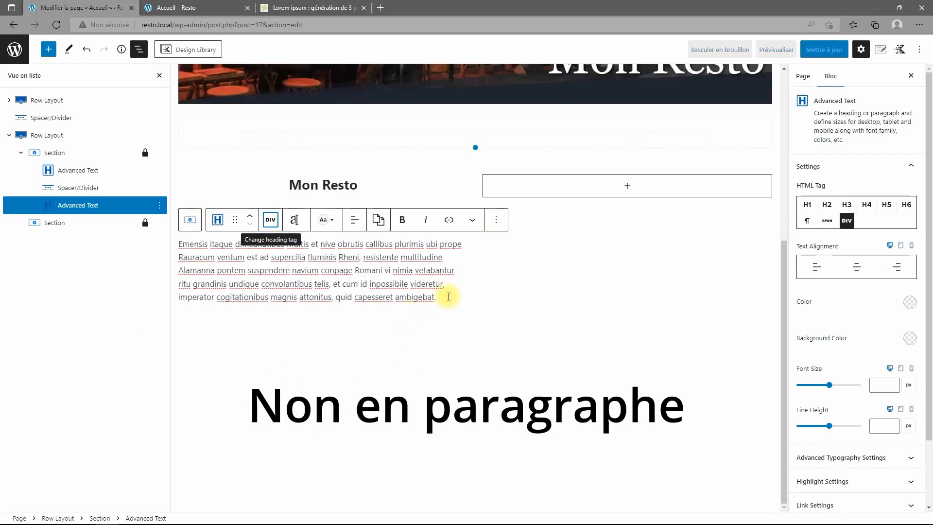
scroll(860, 340, down, 2)
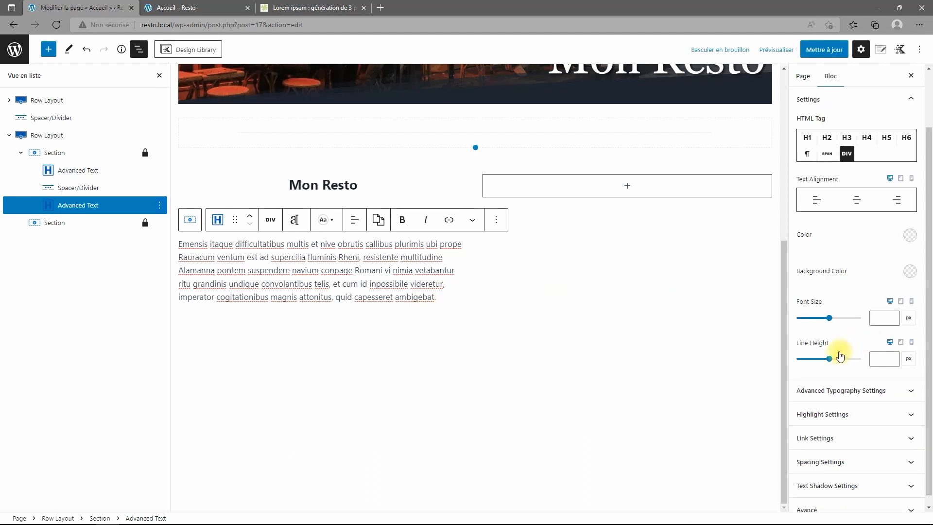
Give the paragraph an 18 px font size, centre alignment and a dark preset colour.
click(893, 319)
text(22)
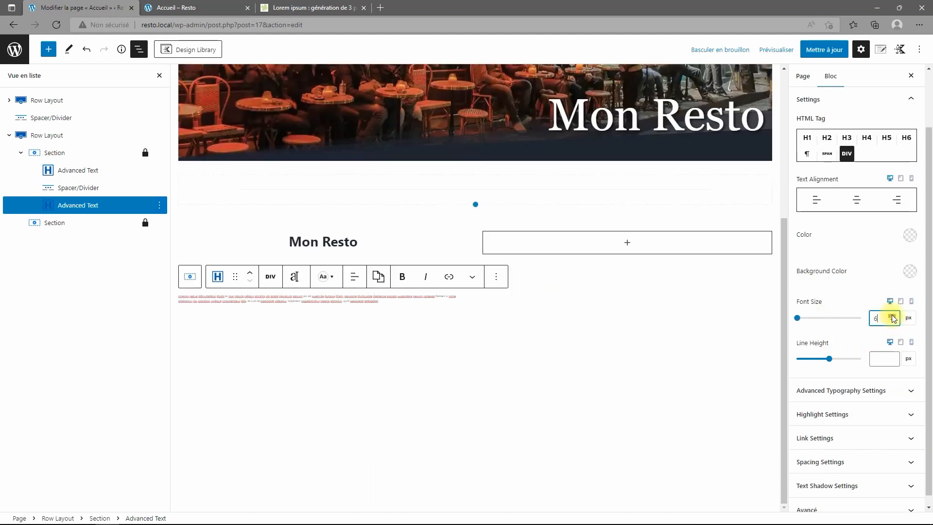
click(893, 321)
click(893, 321)
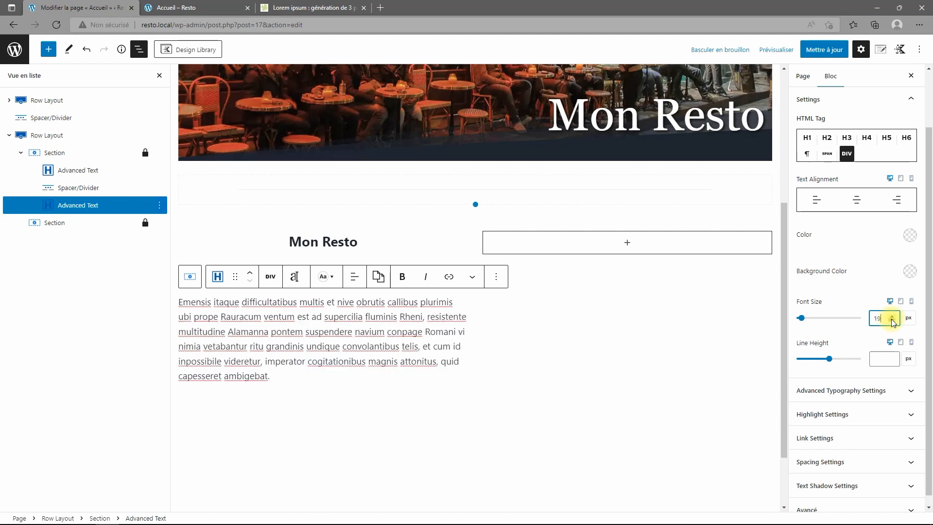
click(892, 321)
click(893, 321)
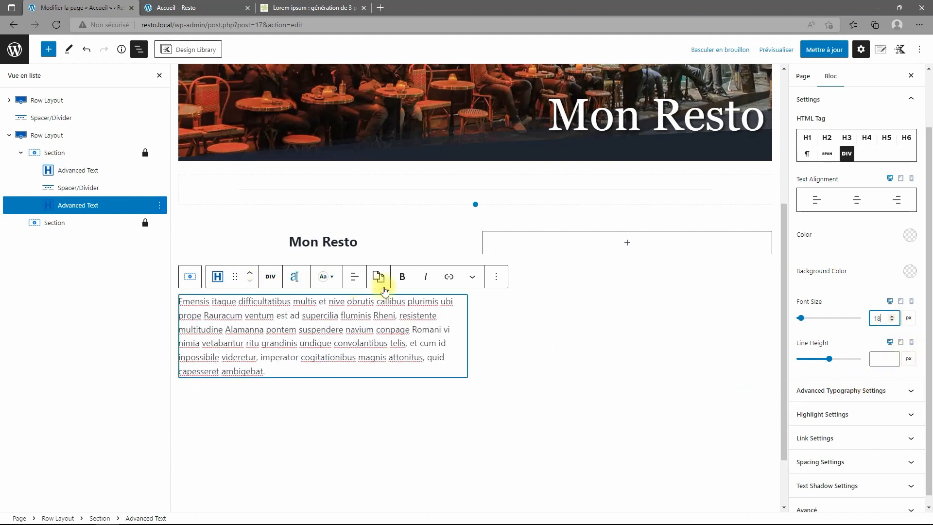
click(860, 203)
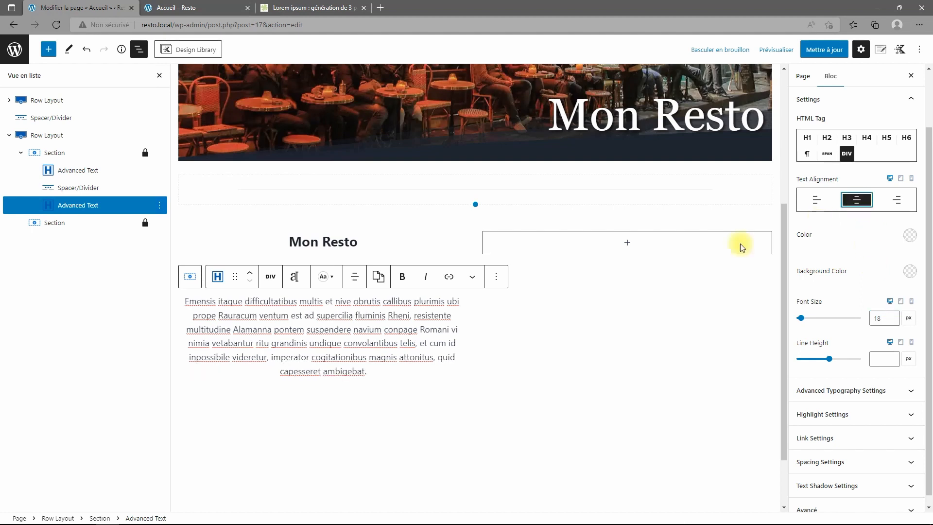
click(910, 236)
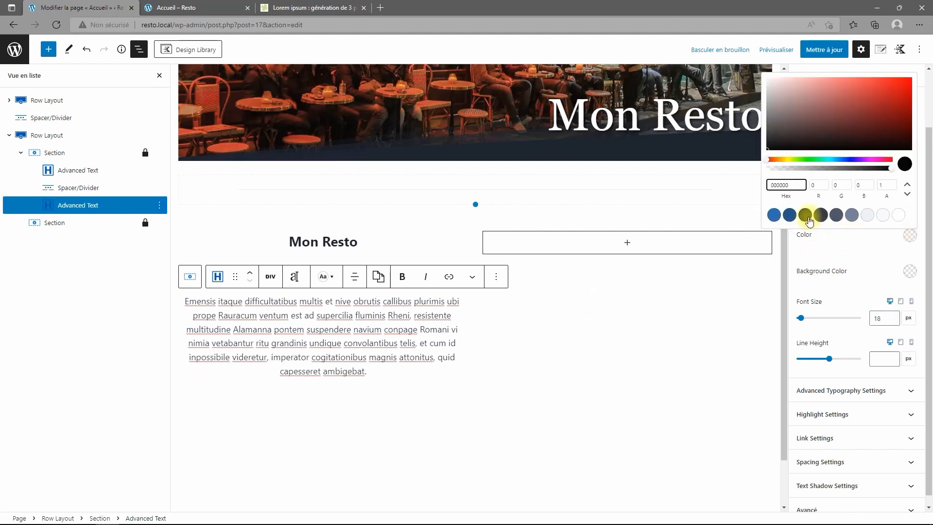
click(805, 215)
click(867, 247)
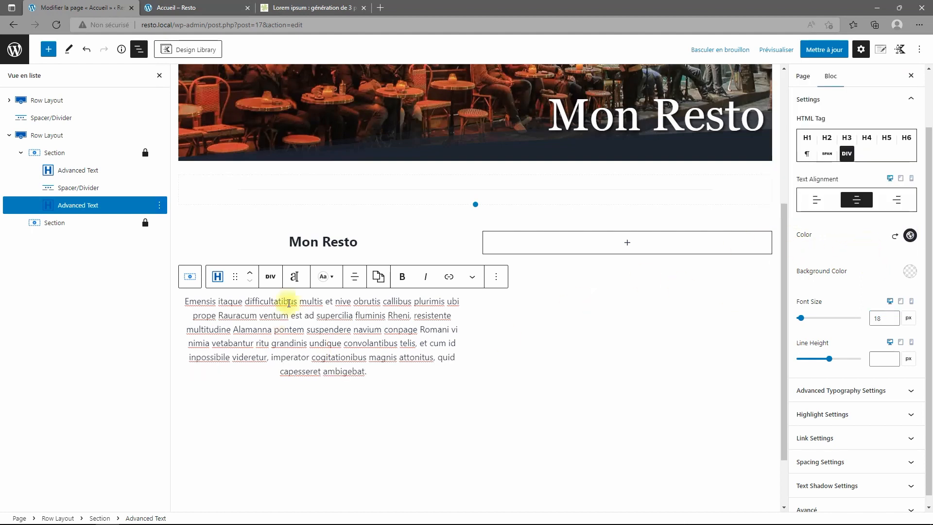
click(336, 342)
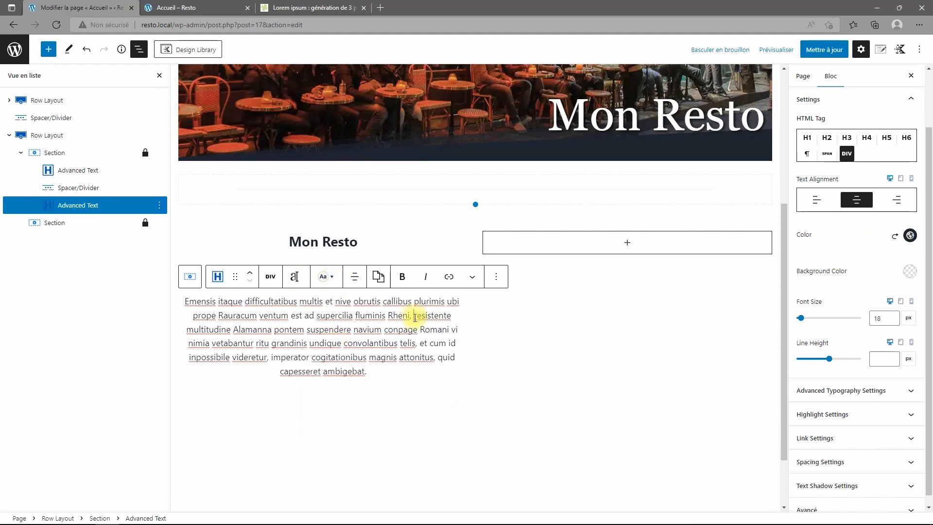
Duplicate the divider under the Mon Resto heading and move the copy below the paragraph.
click(78, 189)
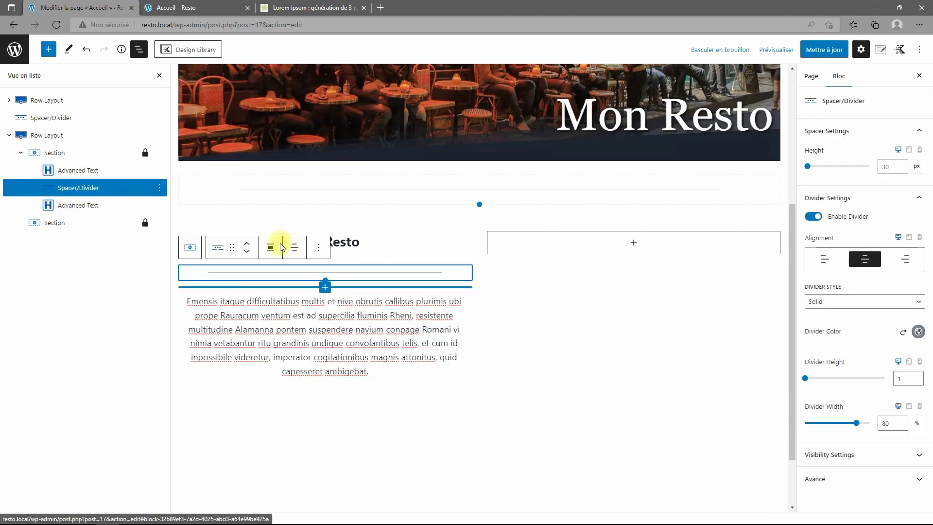
click(158, 191)
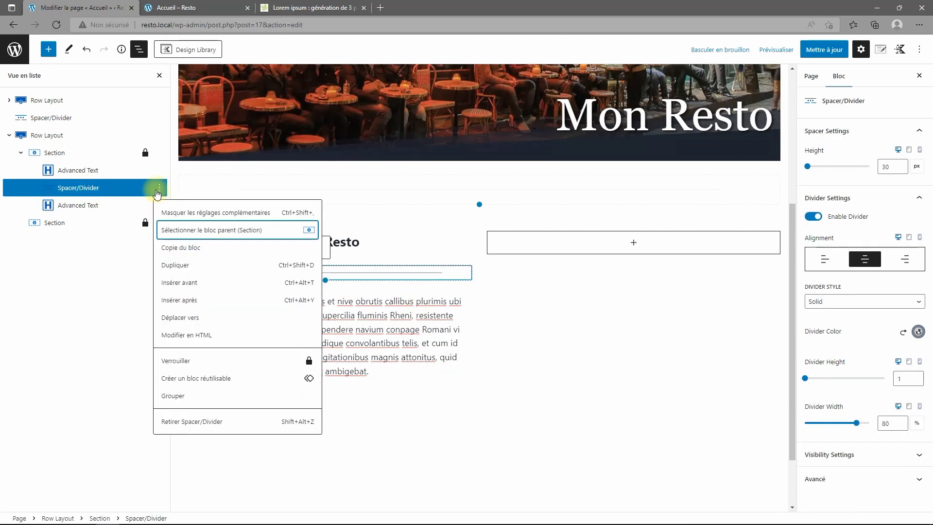
click(178, 265)
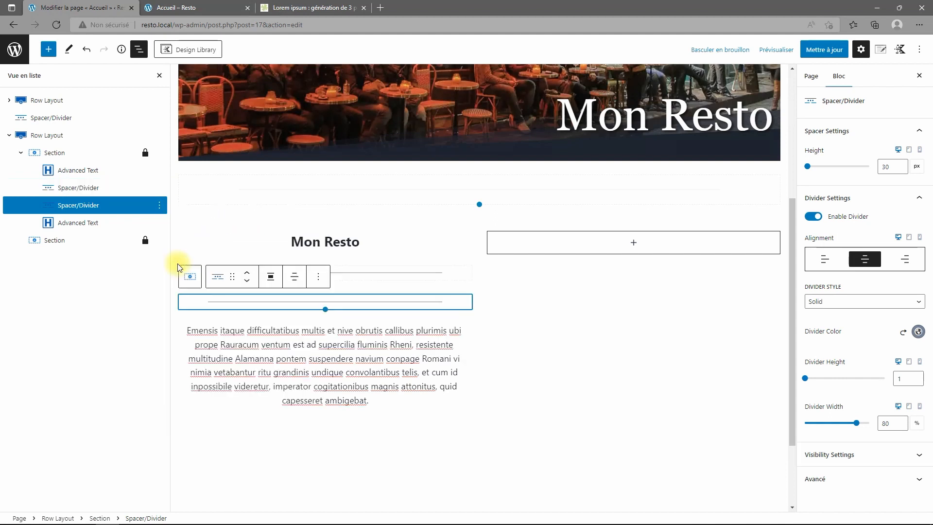
click(247, 280)
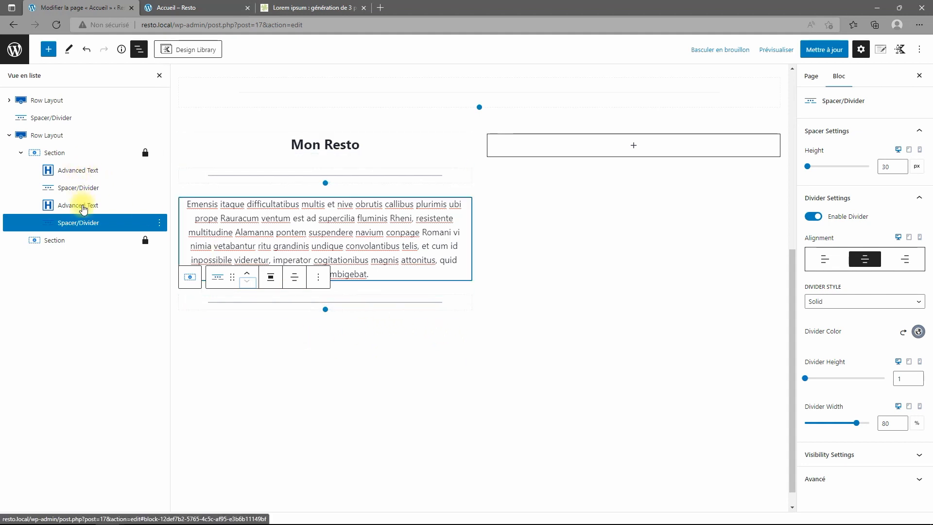
Duplicate the Mon Resto heading, move the copy below the second divider, make it a DIV, and start its text with 'T'.
click(92, 175)
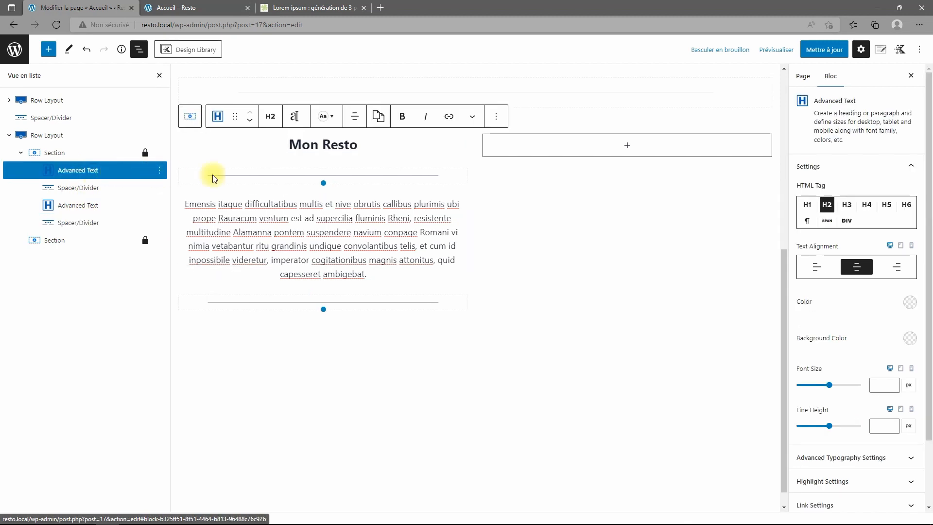
click(496, 116)
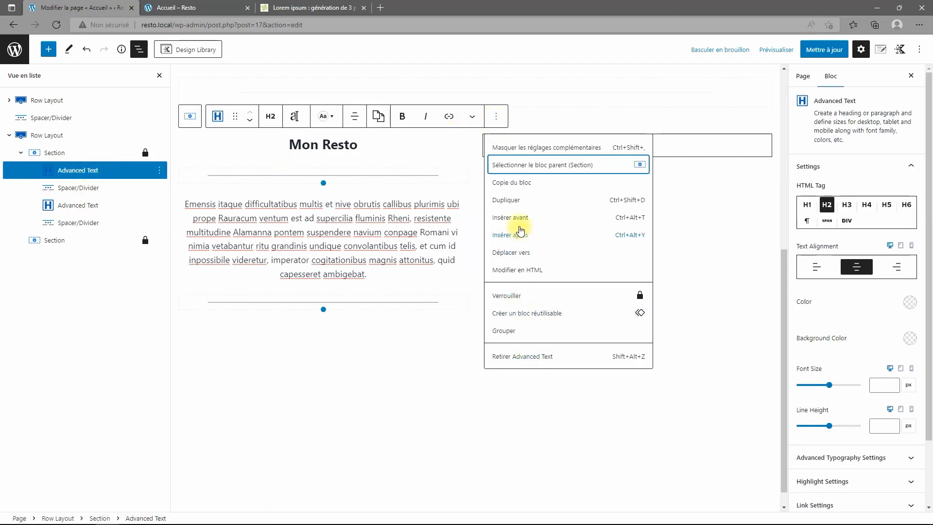
click(515, 202)
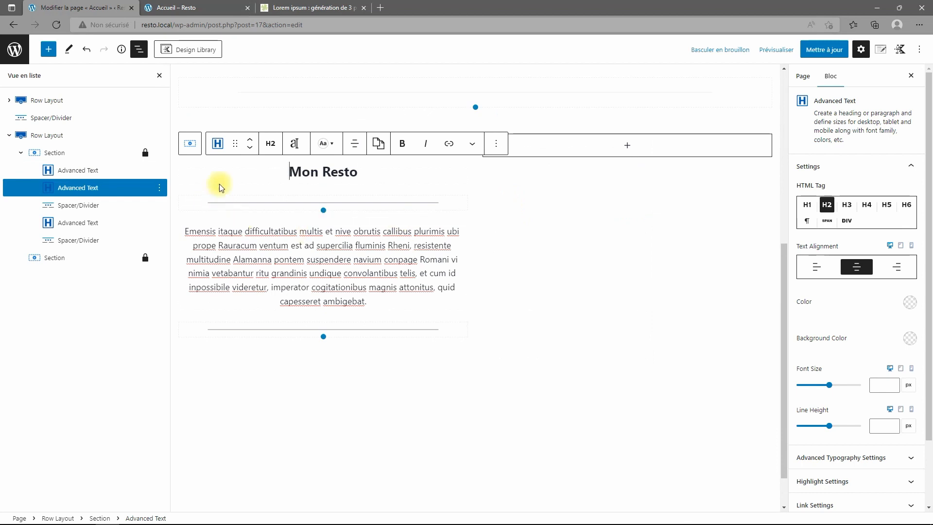
click(250, 147)
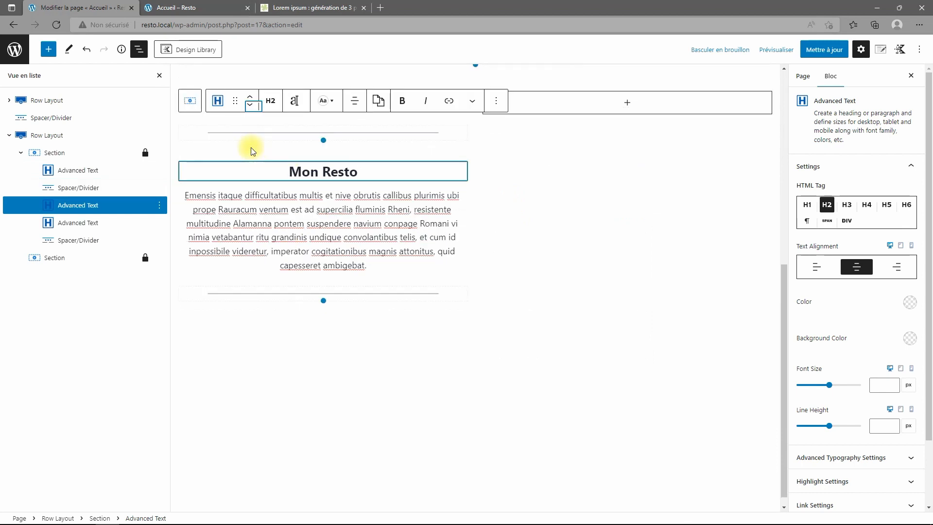
click(251, 107)
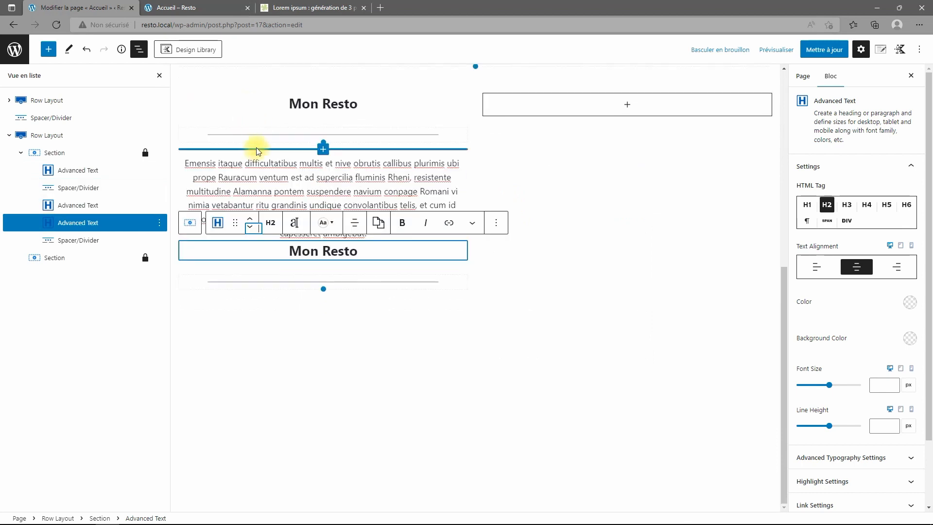
click(250, 226)
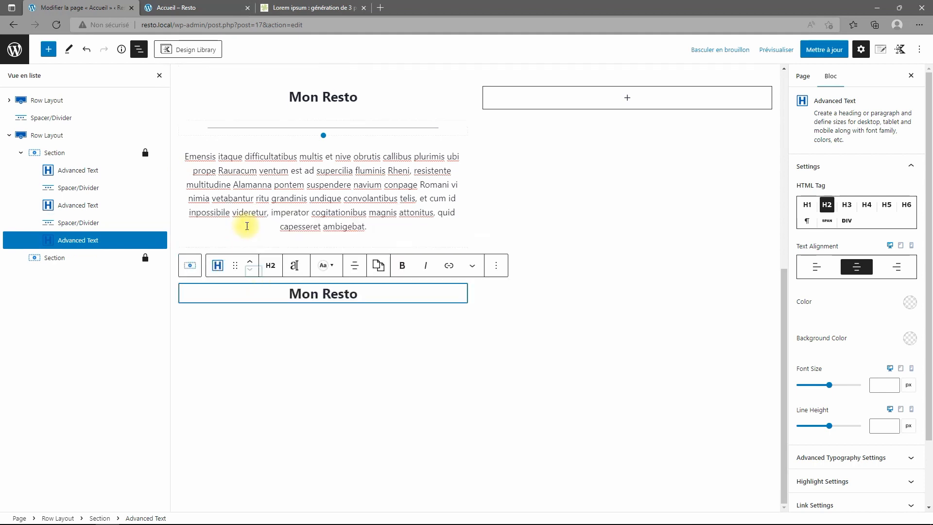
click(271, 266)
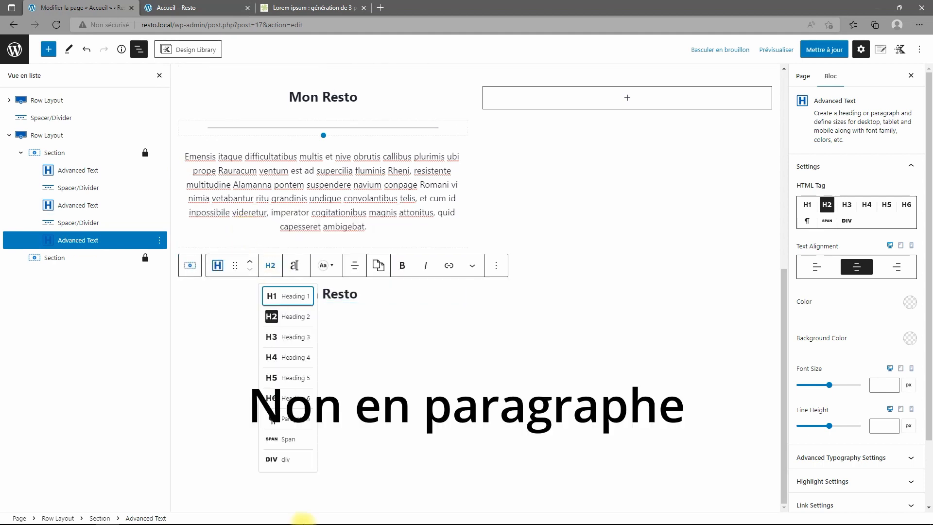
click(273, 459)
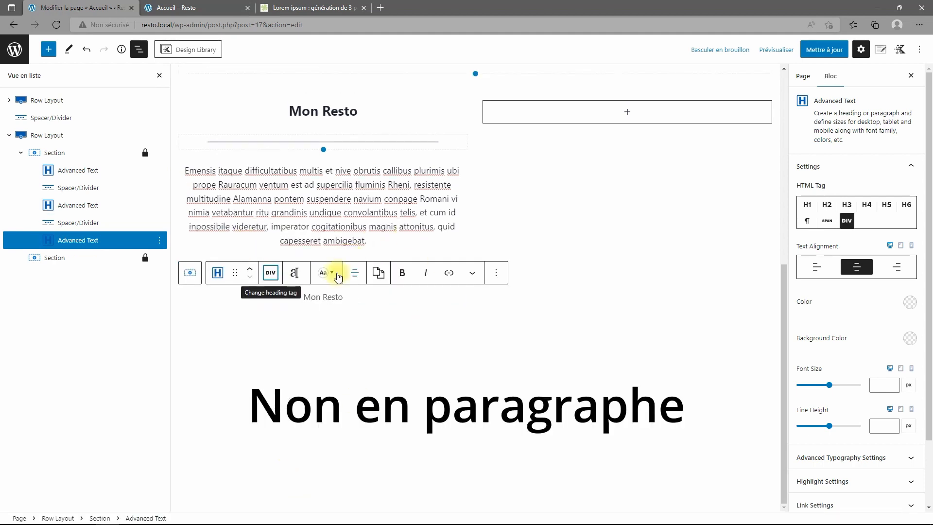
click(328, 297)
text(Tél.:)
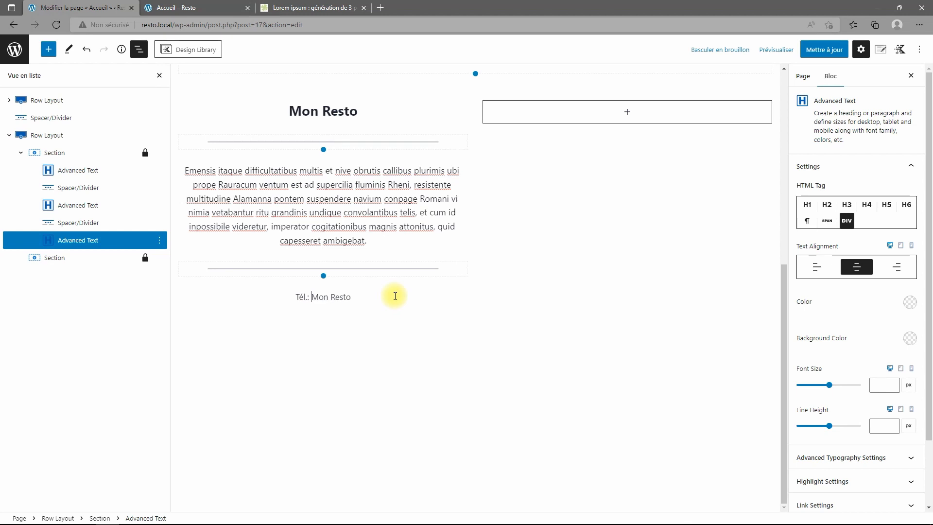
Enter the phone number after Tél.: and set the line's font size to 24.
shift+click(395, 296)
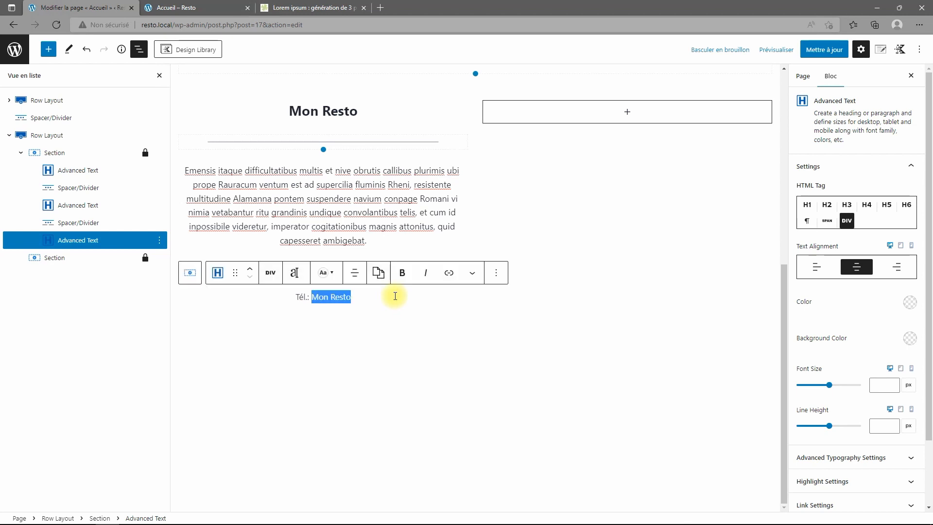
text(01)
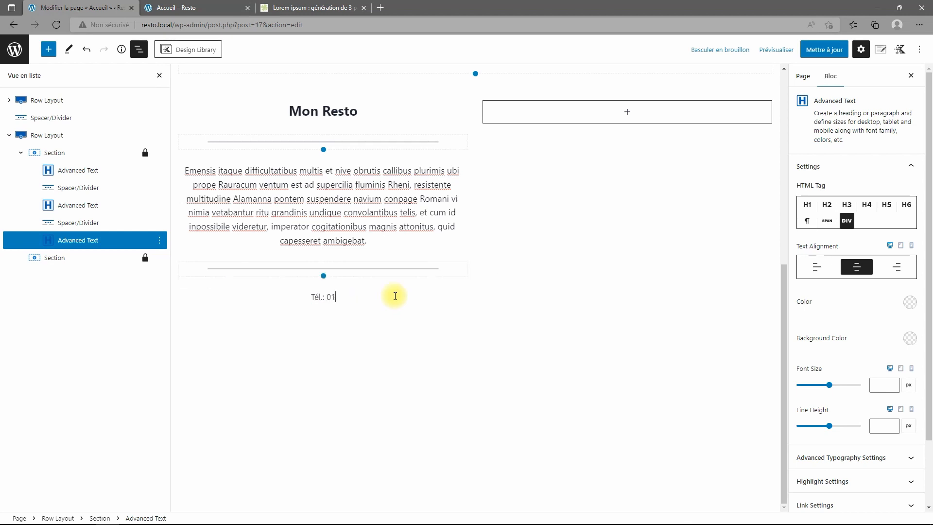
text( 20 30 40 50)
click(892, 387)
text(8)
click(892, 387)
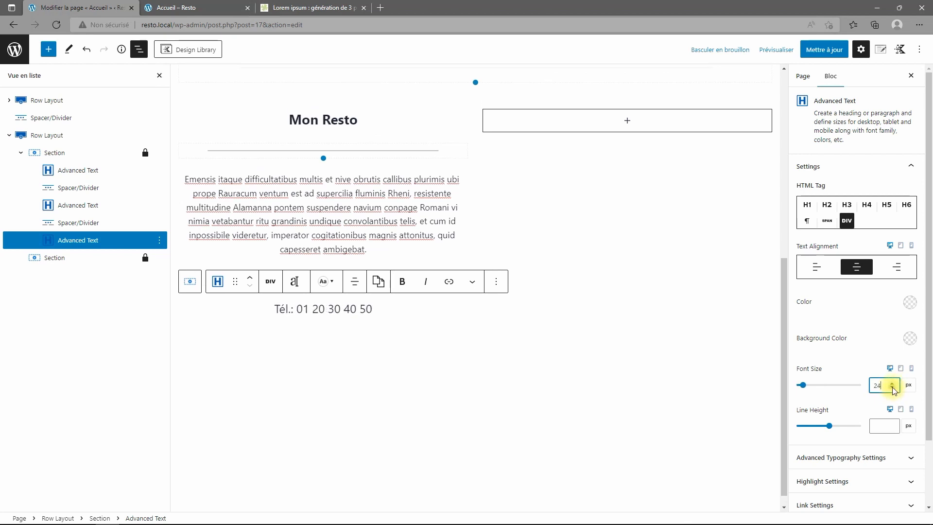
Set the phone line's font weight to Semi-Bold 600 in the advanced typography settings.
scroll(871, 375, down, 2)
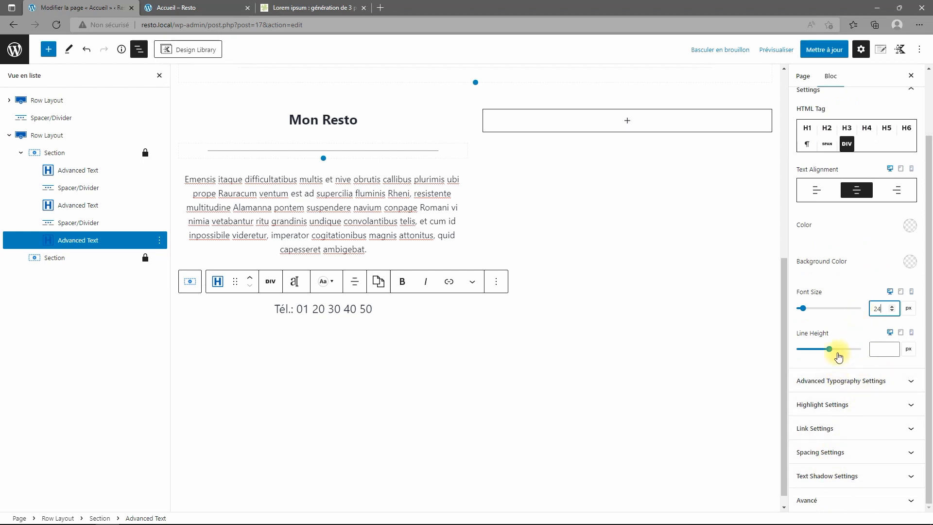
click(845, 380)
scroll(847, 413, down, 2)
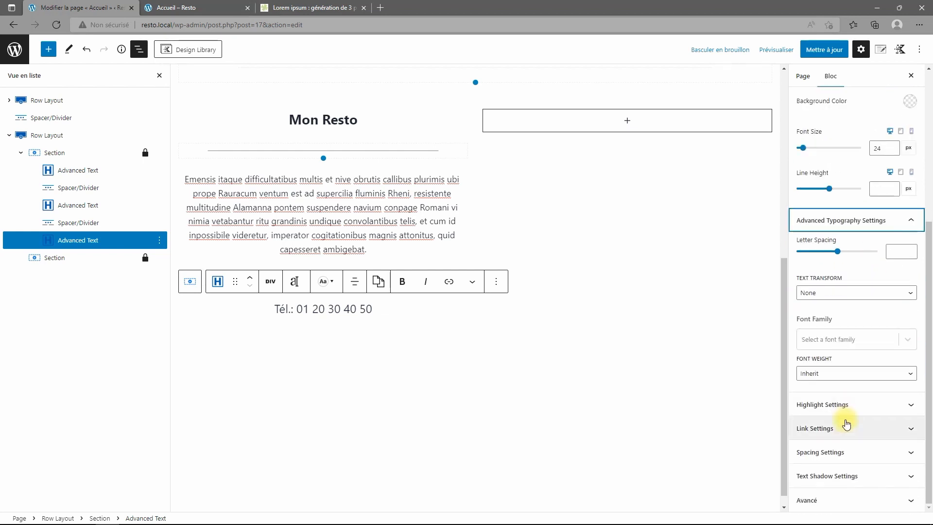
scroll(845, 389, up, 2)
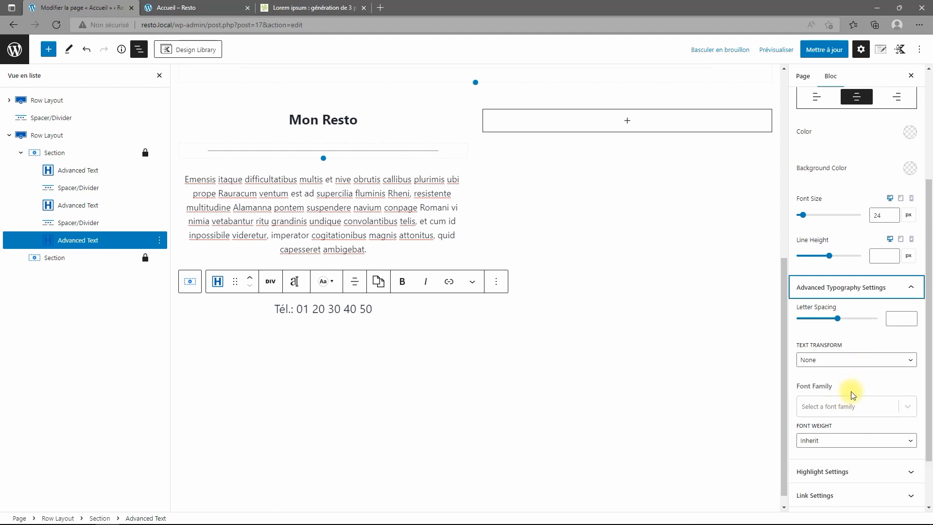
click(845, 437)
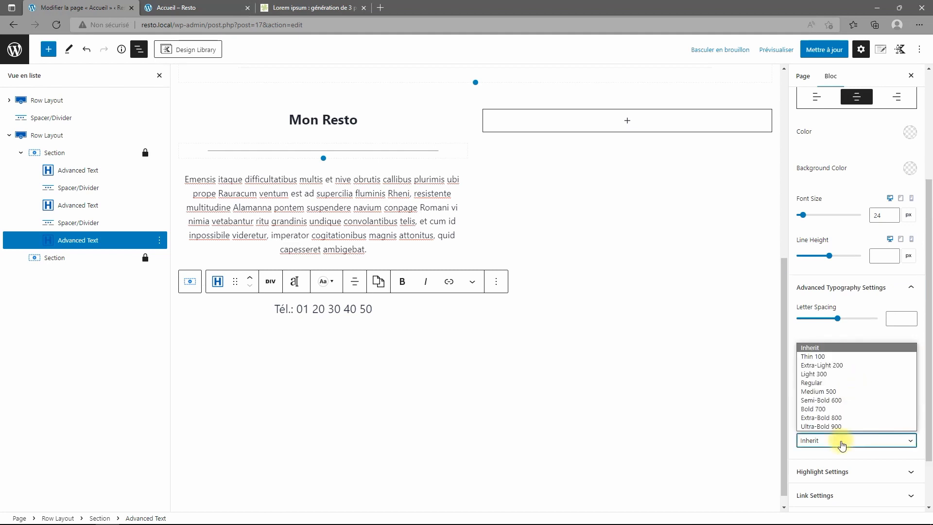
click(837, 400)
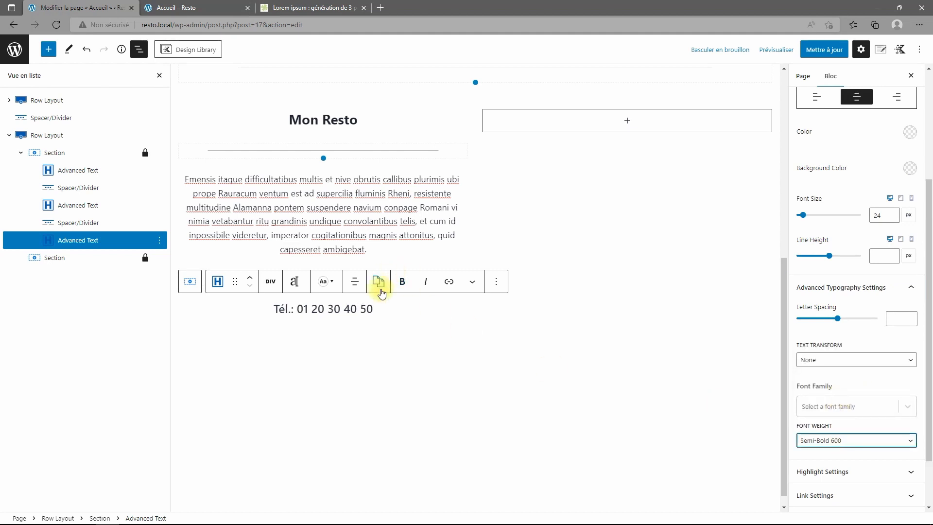
click(431, 321)
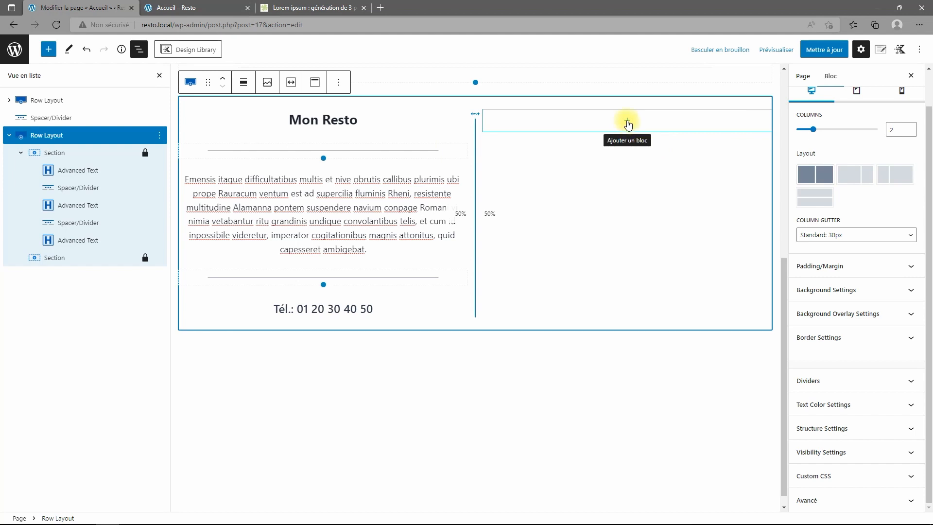
Add an Advanced Image block to the right column showing the Télécharger chef logo from the media library.
click(627, 124)
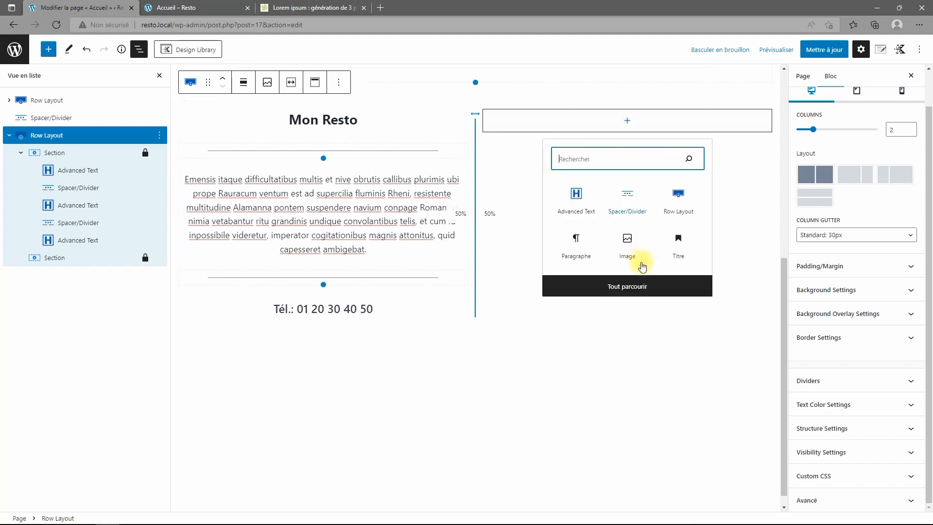
click(622, 286)
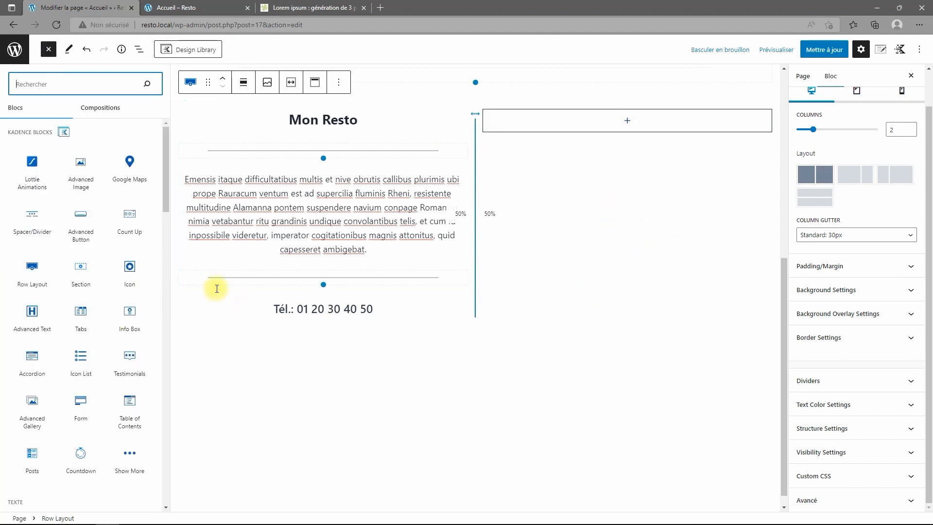
click(80, 168)
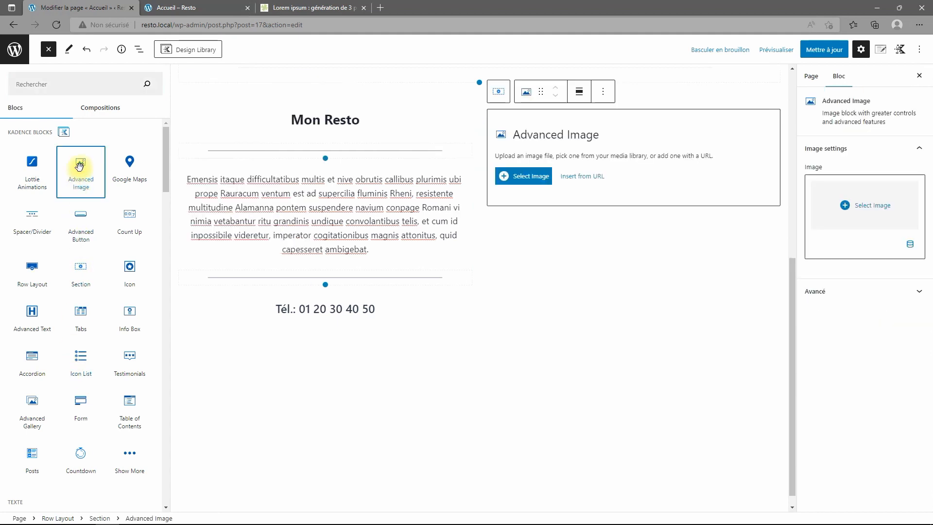
click(535, 178)
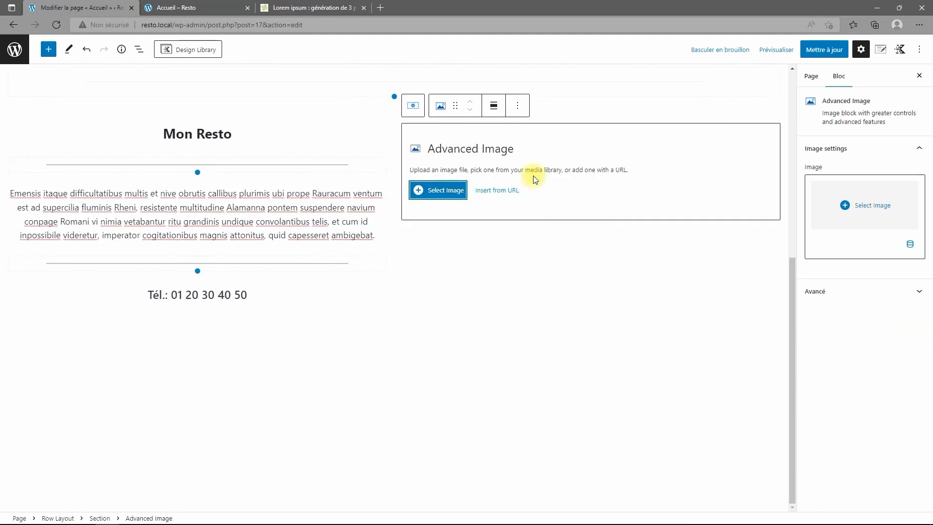
click(447, 190)
click(719, 163)
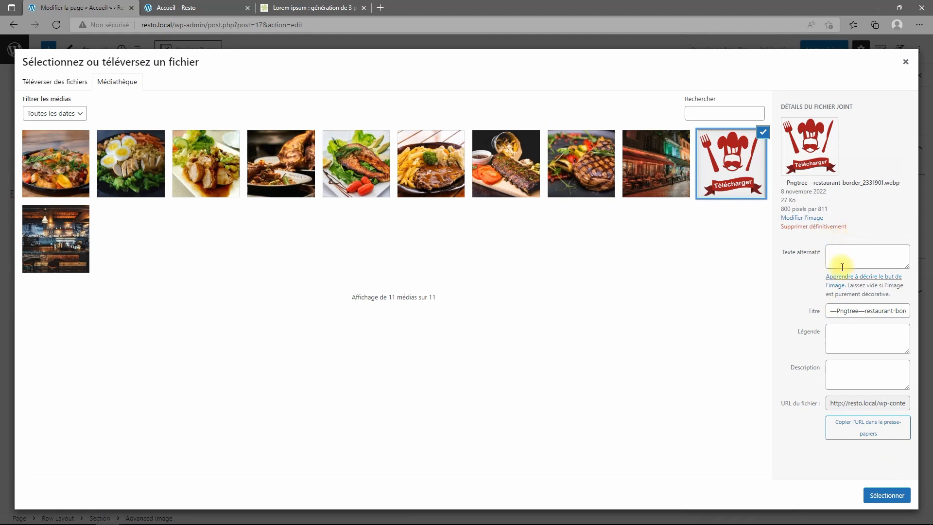
click(885, 496)
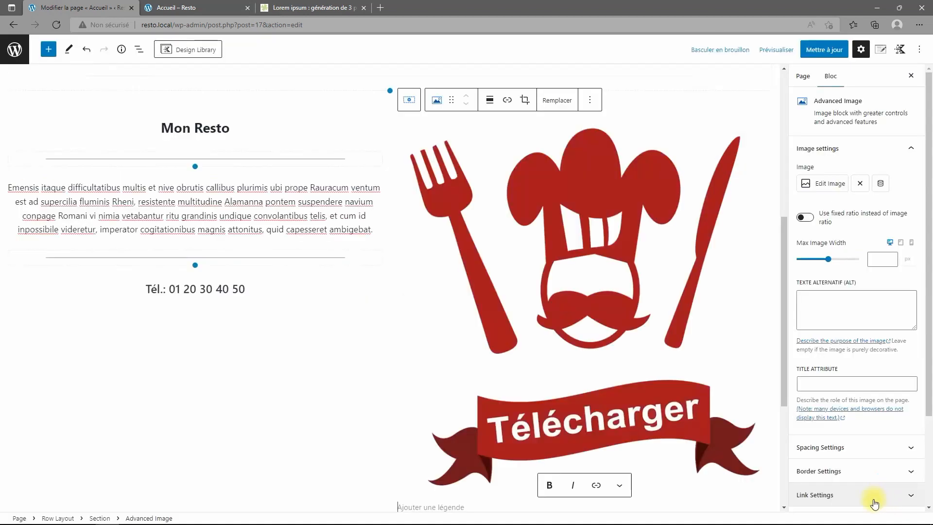
Give the chef logo a 250 px maximum width and centre it in its column.
click(595, 326)
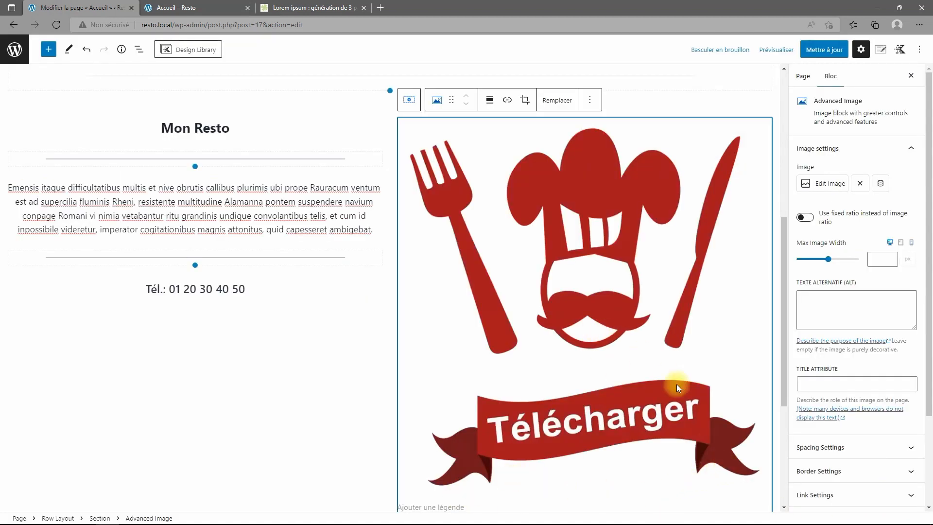
click(828, 260)
drag(828, 261, 802, 258)
double_click(888, 264)
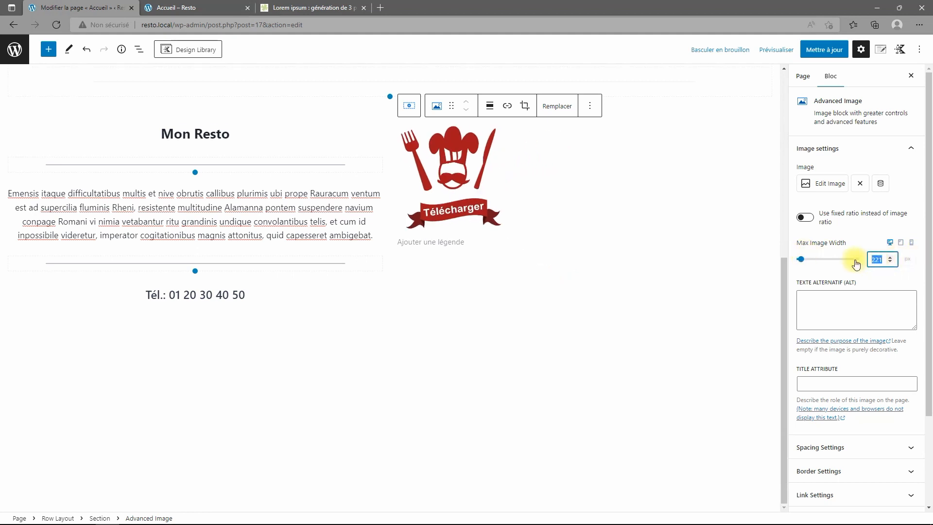
text(250)
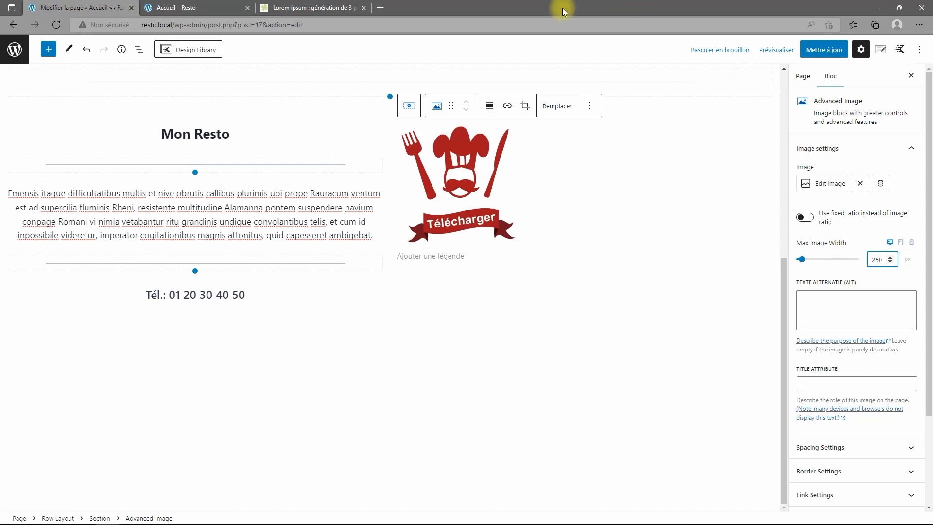
click(488, 106)
click(520, 172)
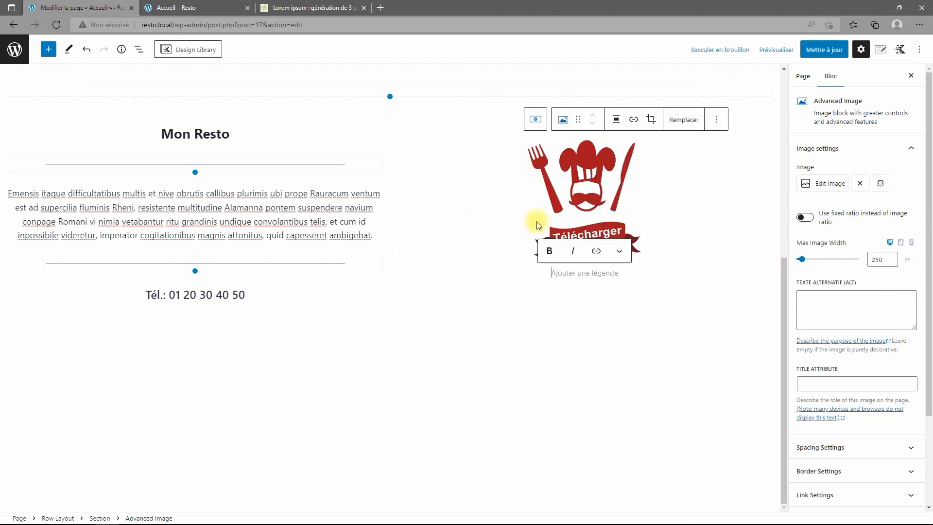
click(891, 257)
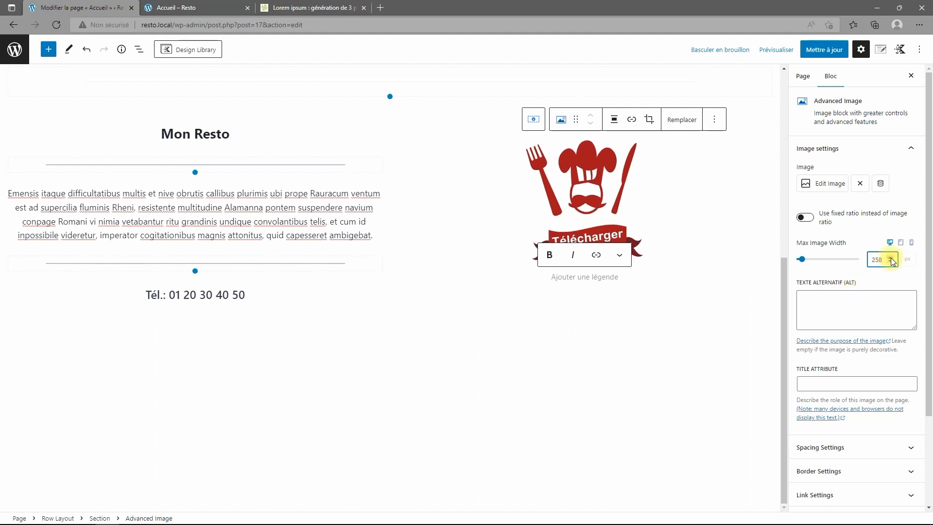
click(890, 262)
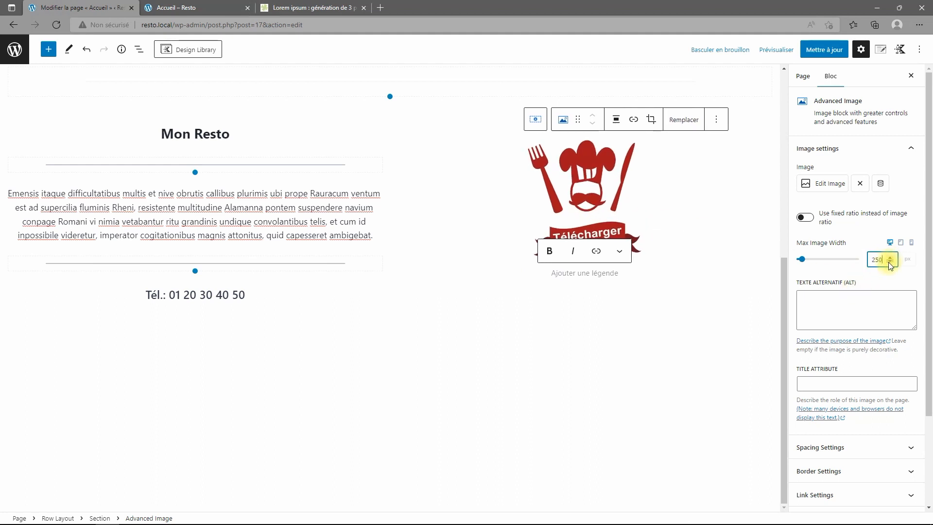
click(890, 258)
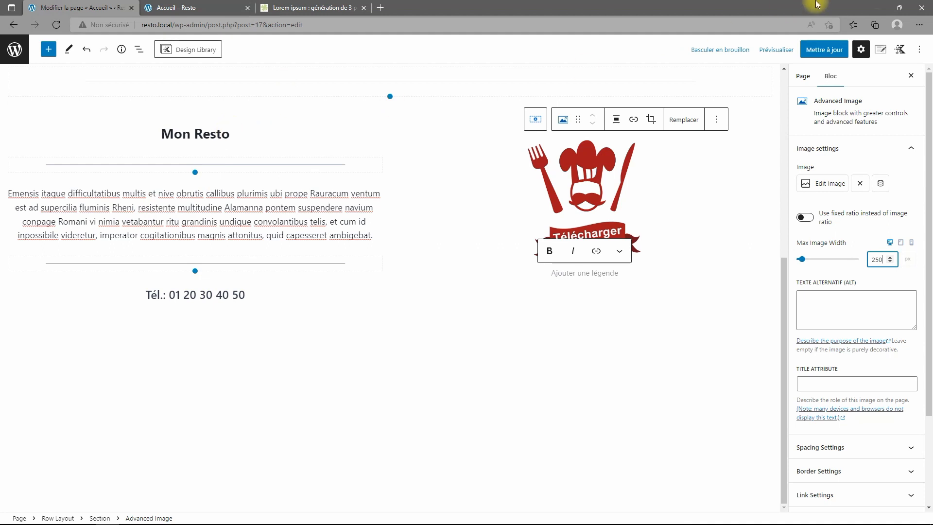
Save the page, reload the live Accueil homepage to check it, and return to the editor.
click(825, 50)
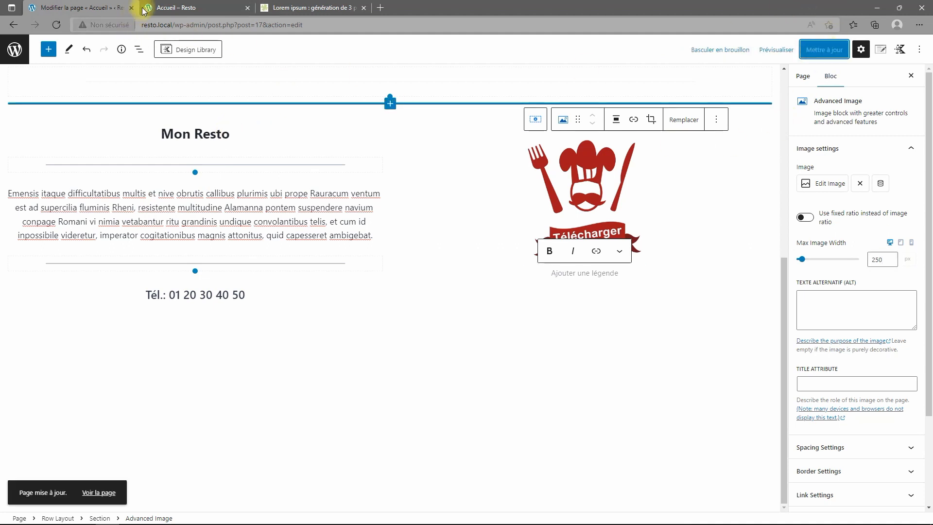
click(197, 7)
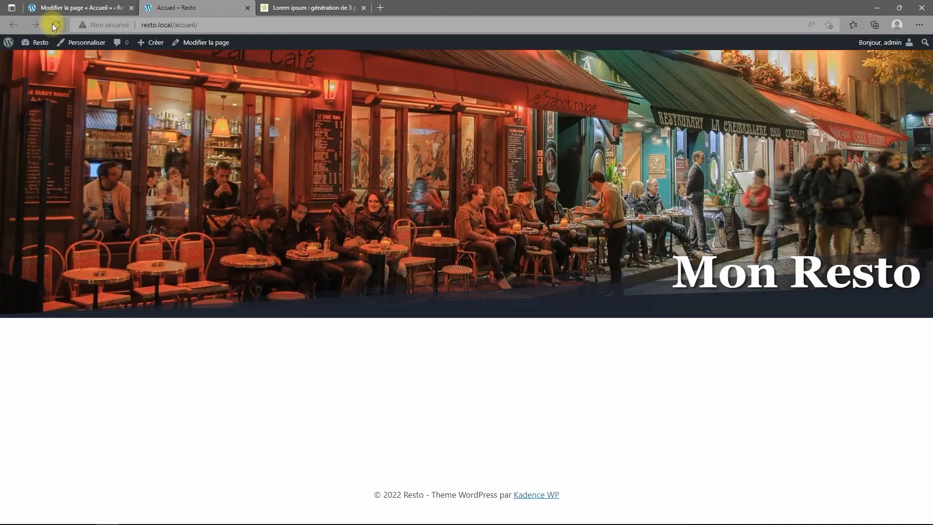
click(56, 25)
scroll(291, 384, down, 1)
scroll(384, 388, up, 1)
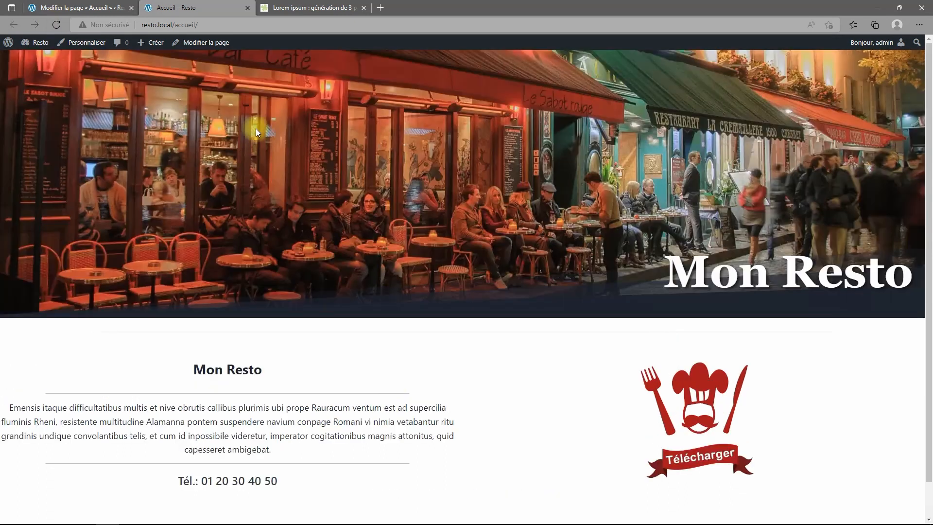
click(76, 7)
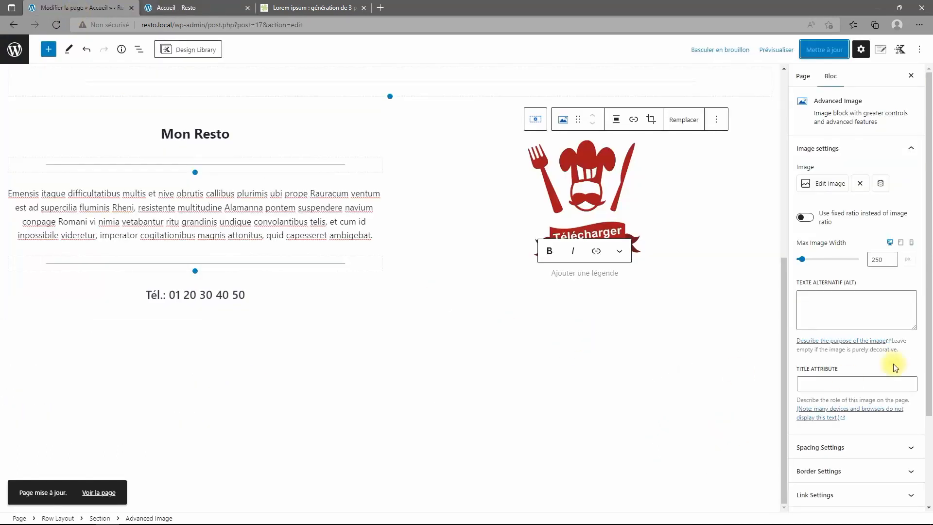
scroll(444, 279, up, 7)
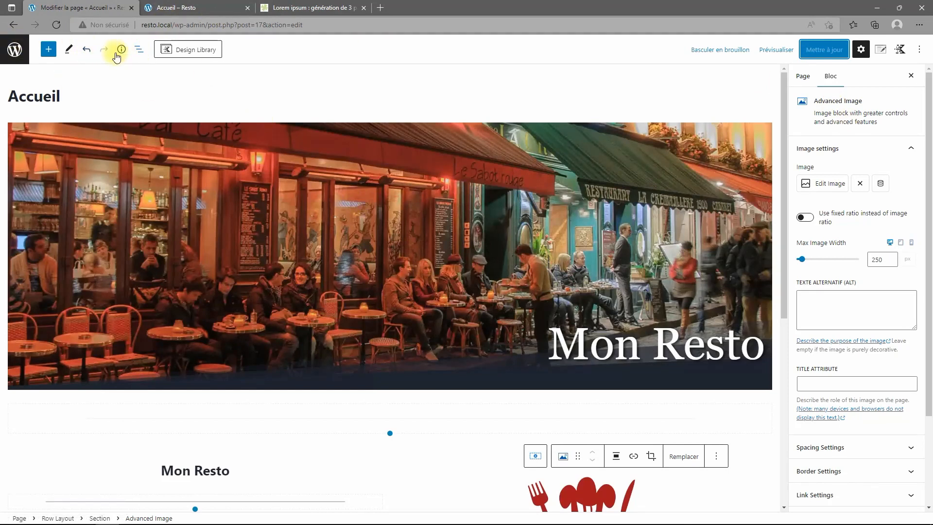
Select the hero row and switch the Kadence page layout to Normal.
click(135, 49)
click(47, 100)
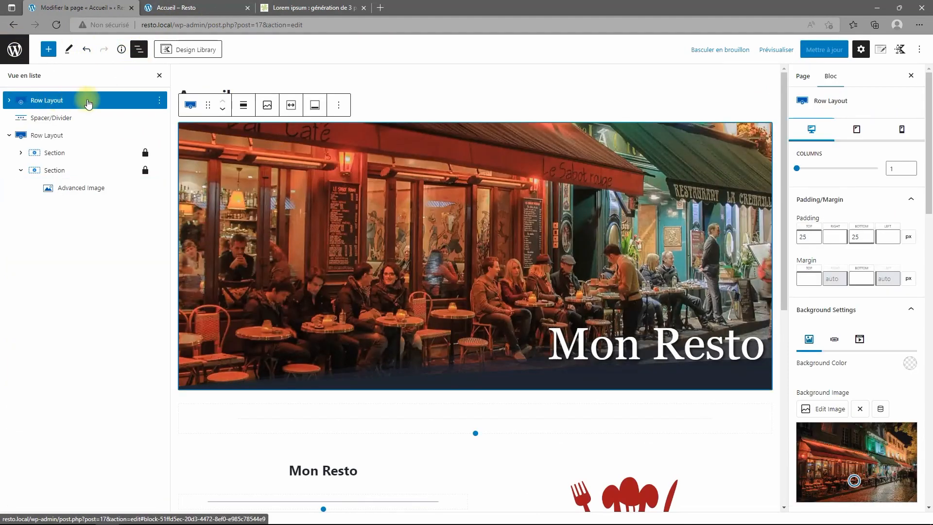
click(901, 49)
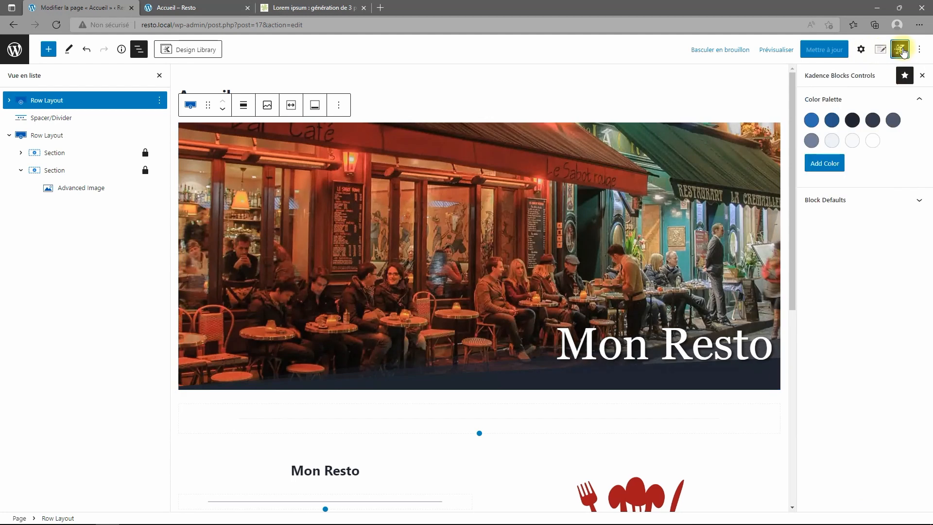
click(881, 49)
click(861, 49)
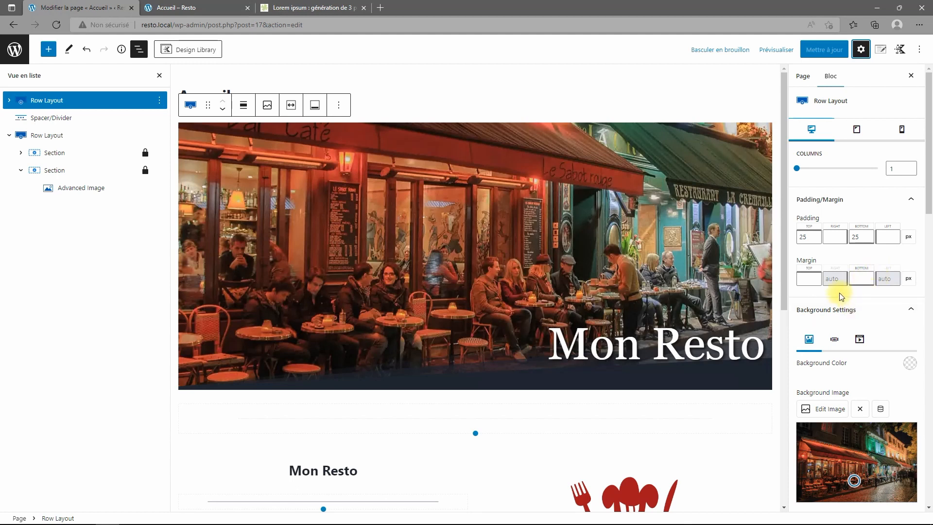
scroll(857, 277, down, 3)
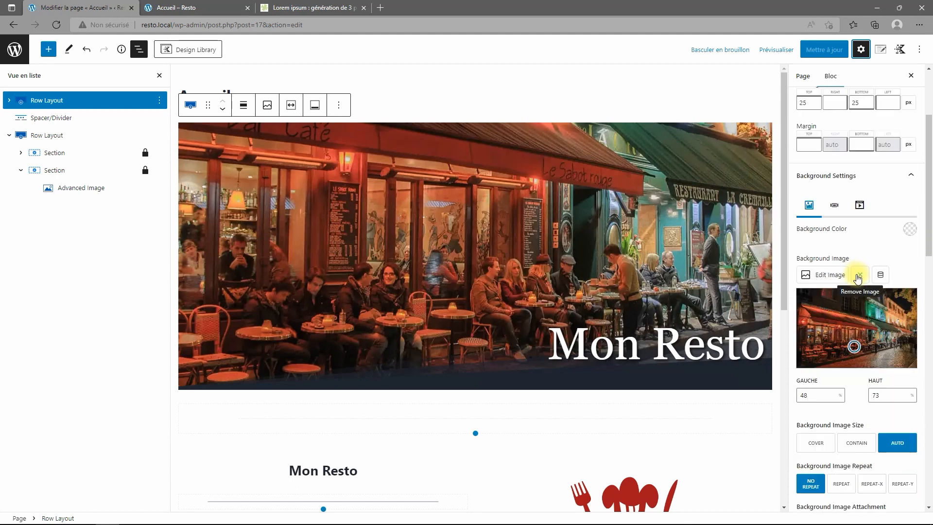
scroll(857, 276, down, 3)
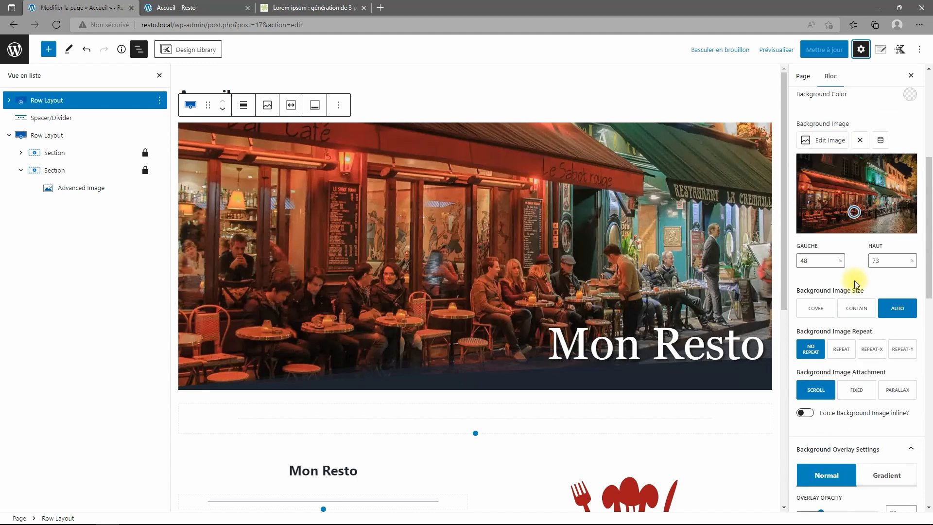
scroll(854, 282, down, 4)
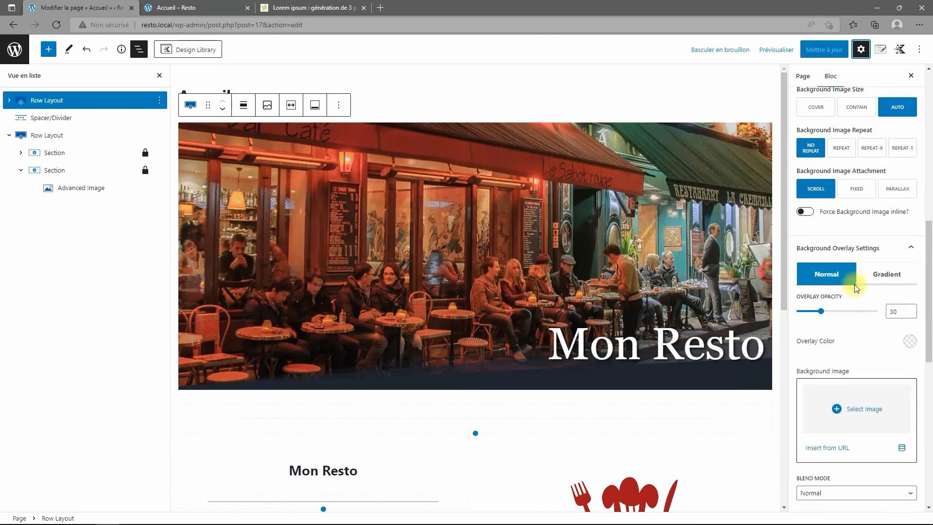
scroll(854, 284, up, 1)
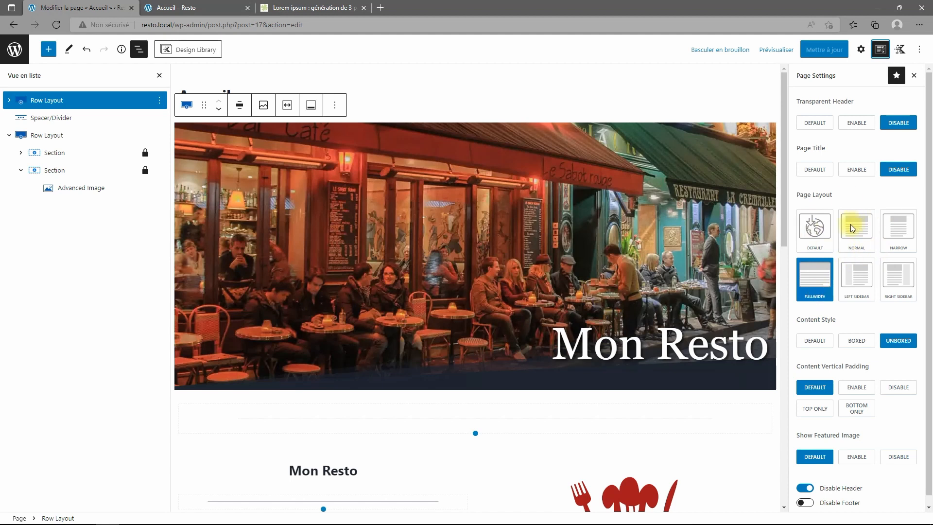
click(855, 225)
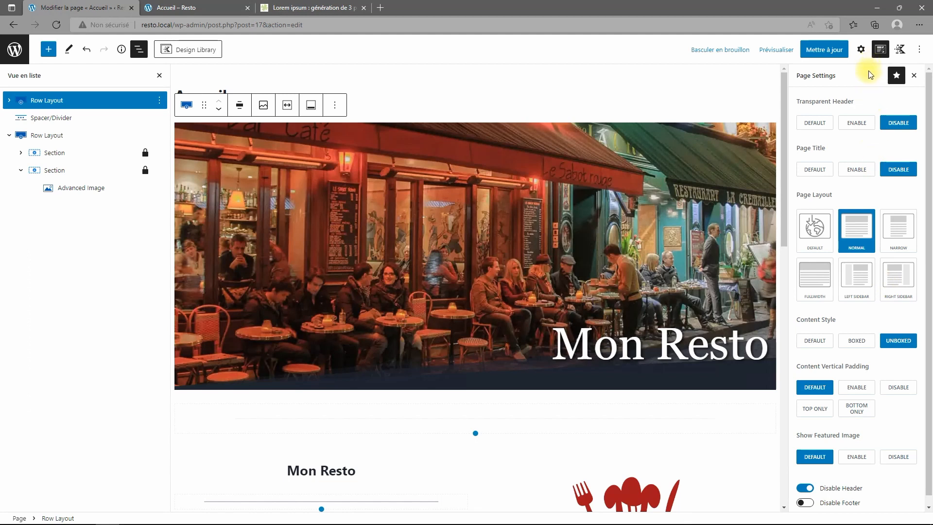
Set the hero row alignment to Pleine largeur, save, and view the live Accueil page.
click(240, 108)
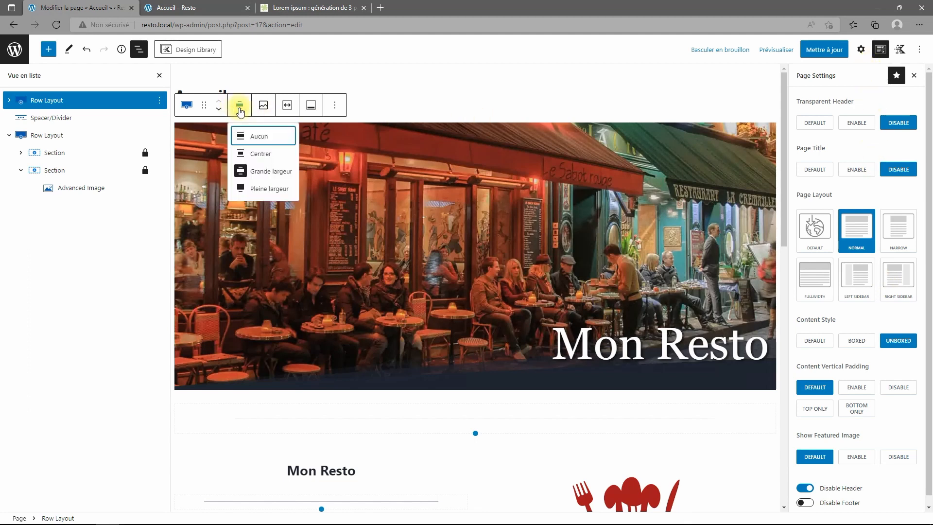
click(262, 193)
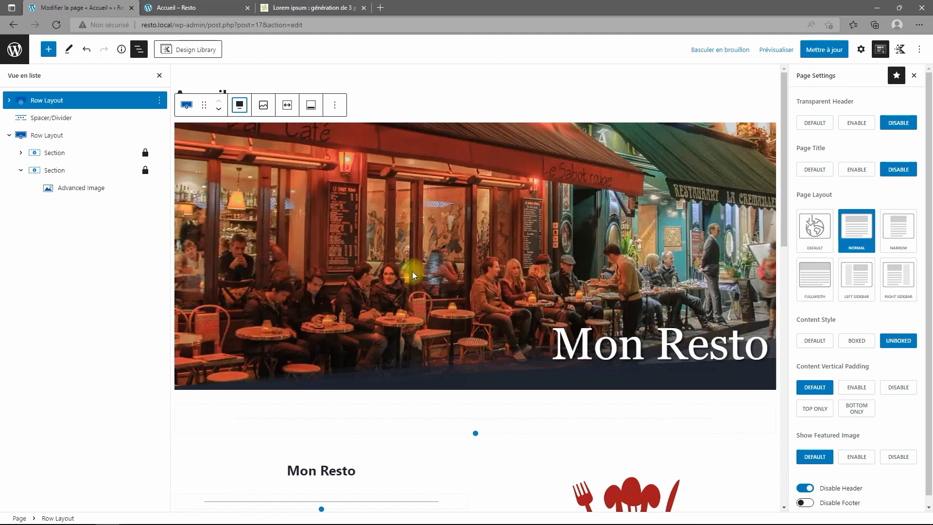
click(825, 50)
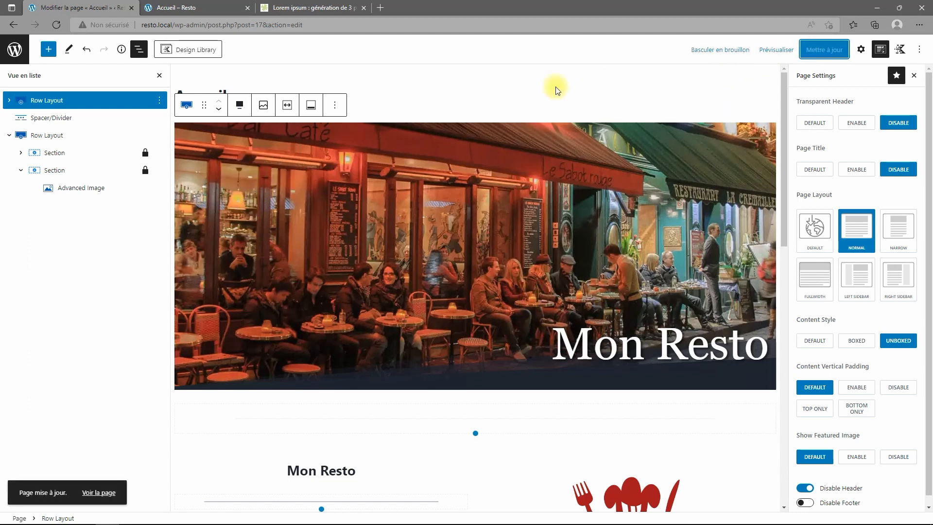
click(181, 7)
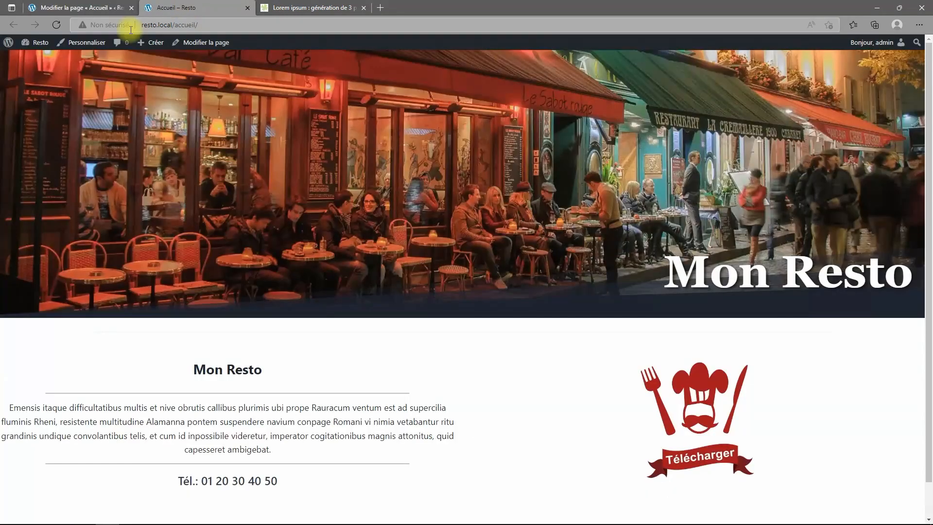
Reload the live Accueil page, scroll through the narrower content, then go back to the Accueil editor.
click(56, 25)
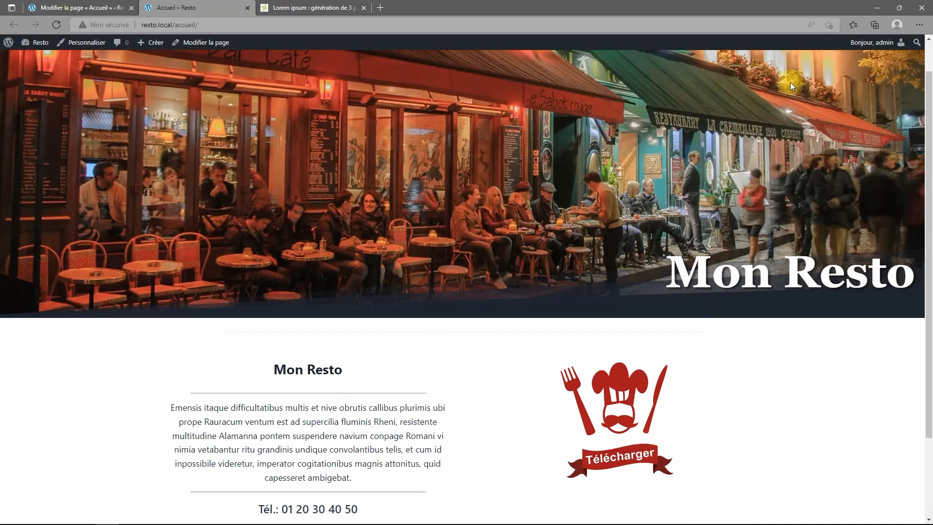
scroll(614, 297, down, 2)
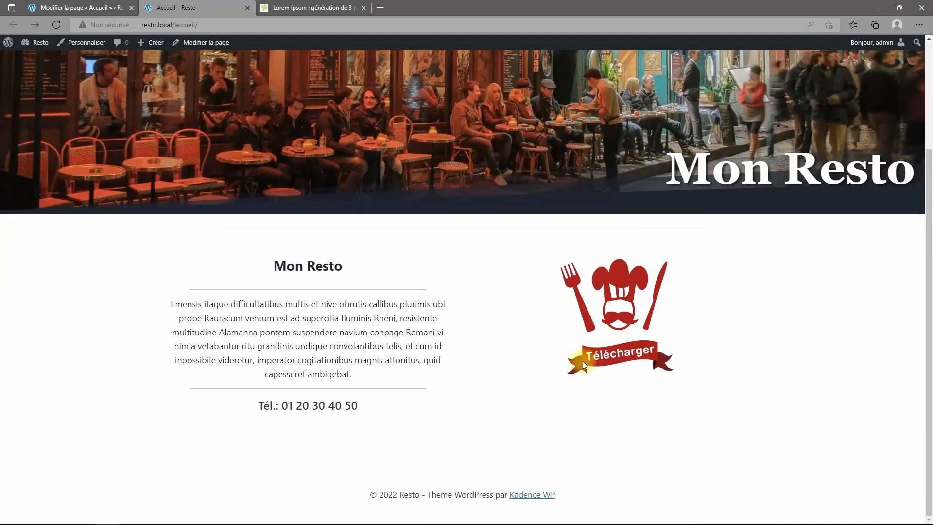
scroll(579, 365, up, 3)
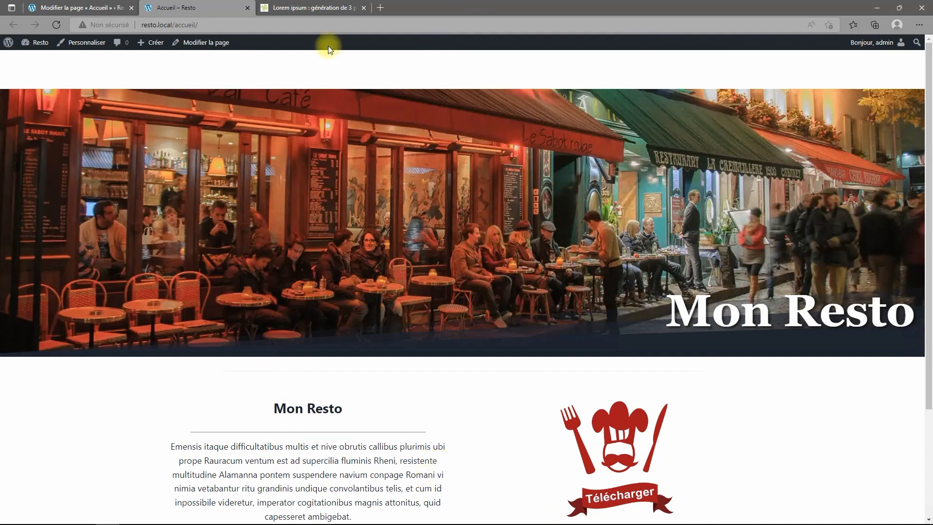
click(76, 7)
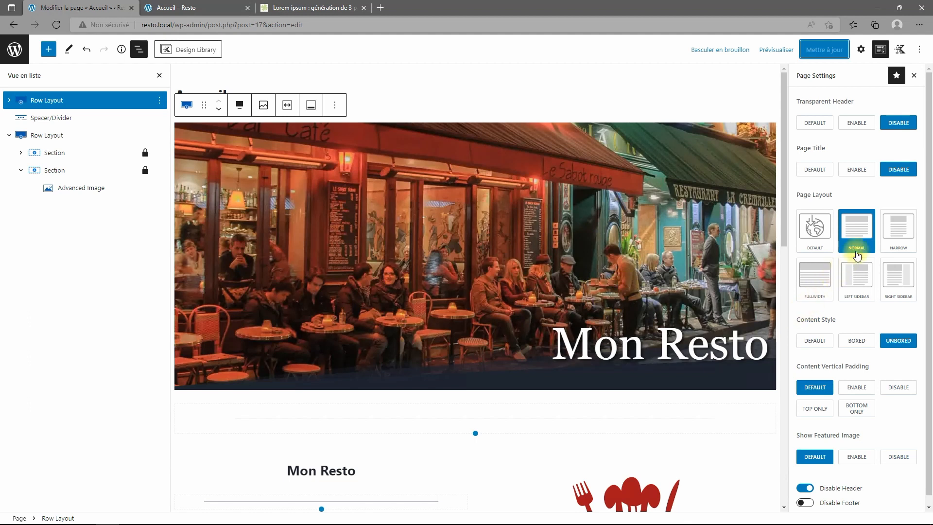
Add an Advanced Button block under the chef logo labelled 'Le Menu'.
scroll(599, 327, down, 7)
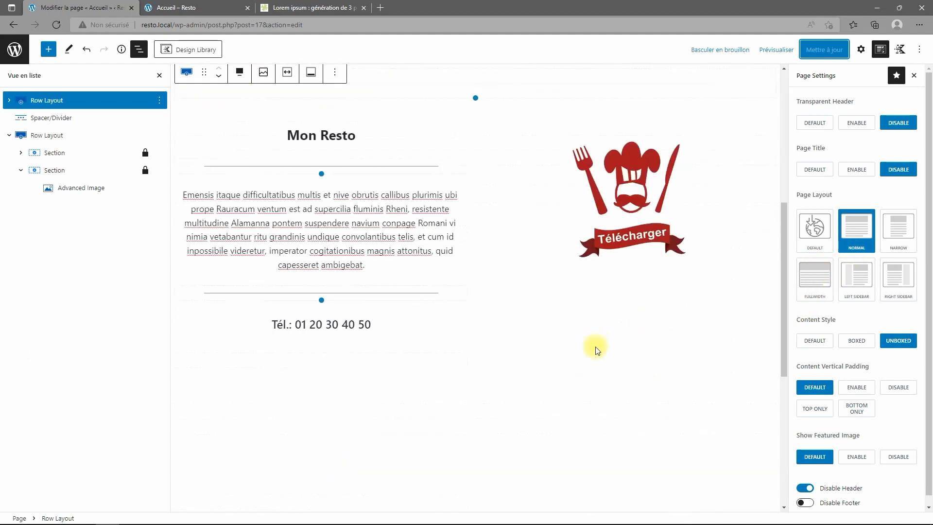
click(640, 274)
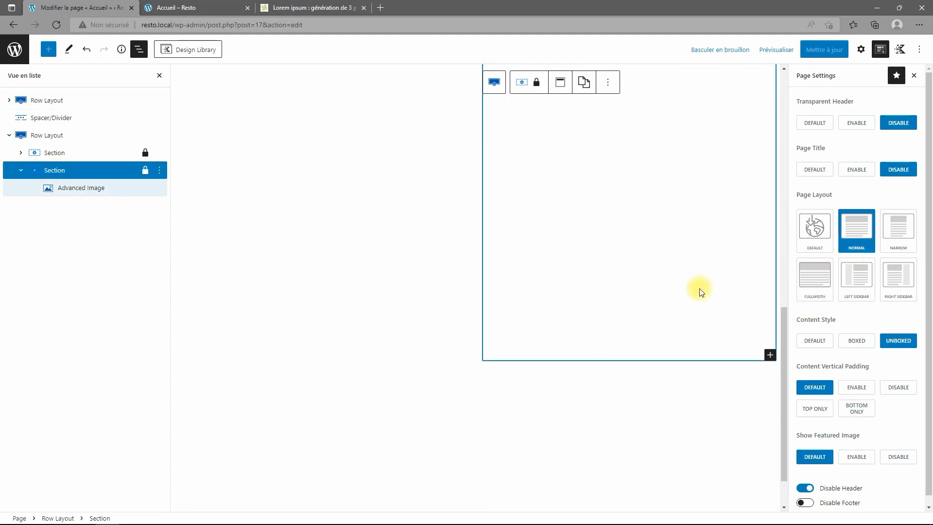
click(770, 355)
click(700, 337)
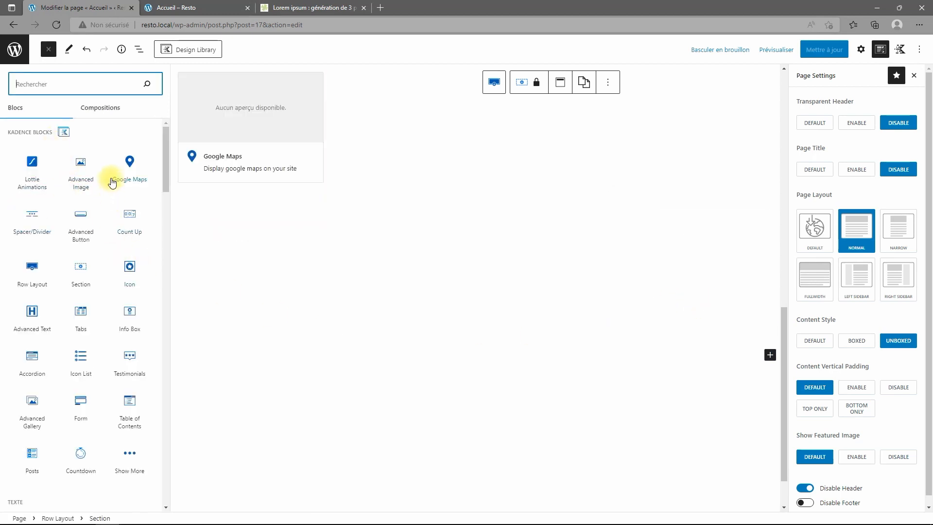
click(85, 215)
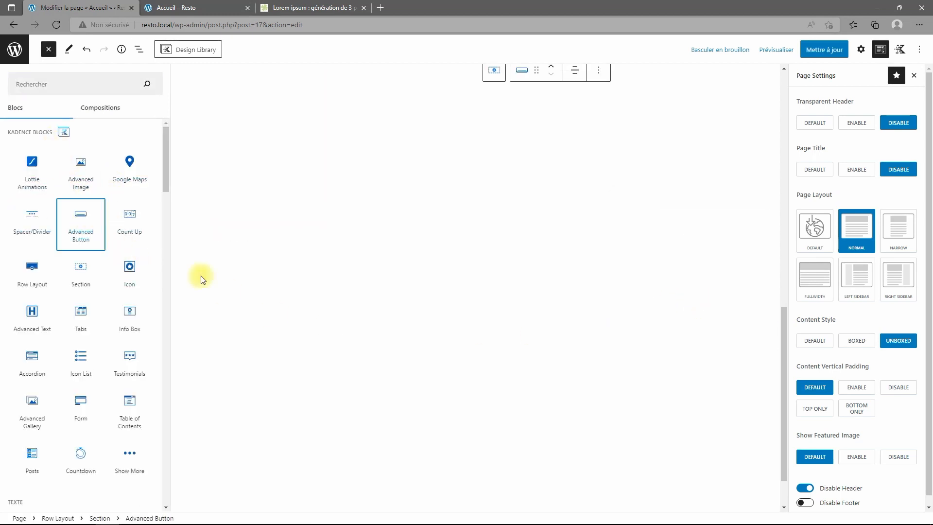
click(625, 361)
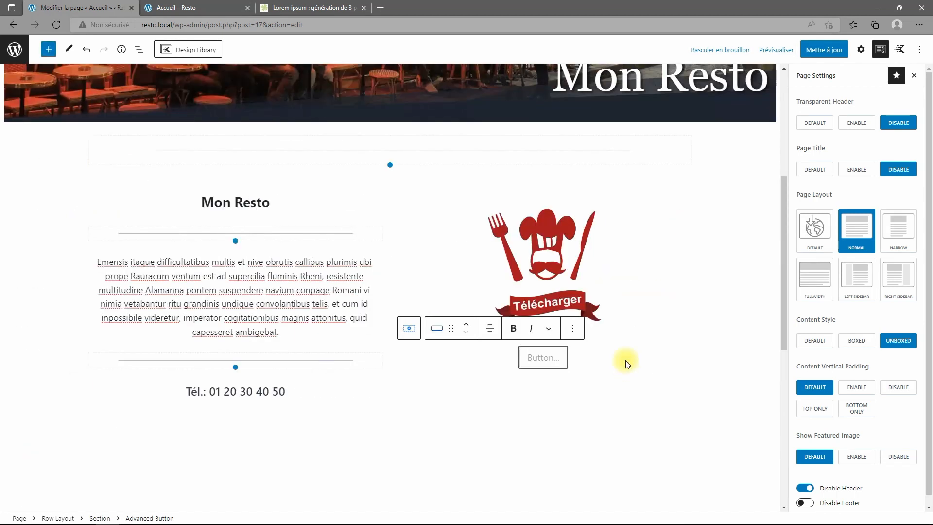
text(Le Menu)
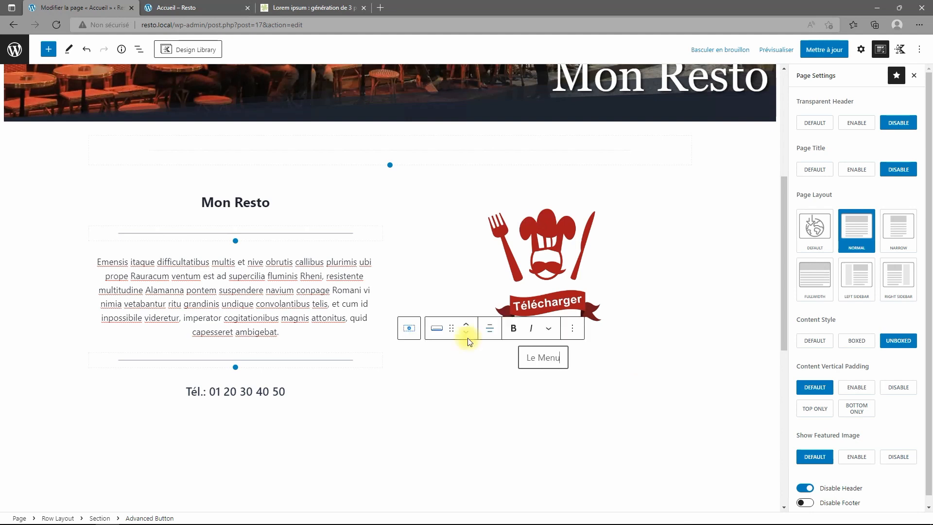
Give the Le Menu button the theme's style, medium size and a fixed 250 px width.
click(861, 49)
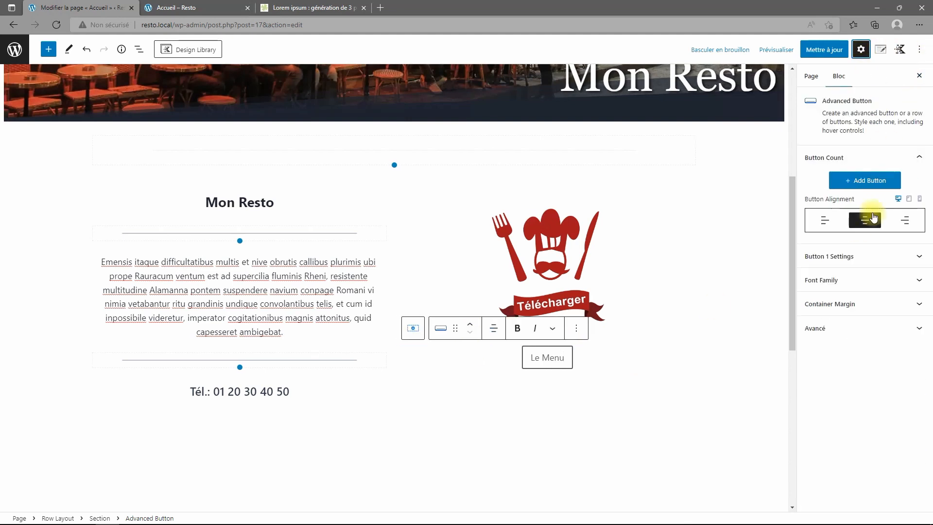
click(877, 259)
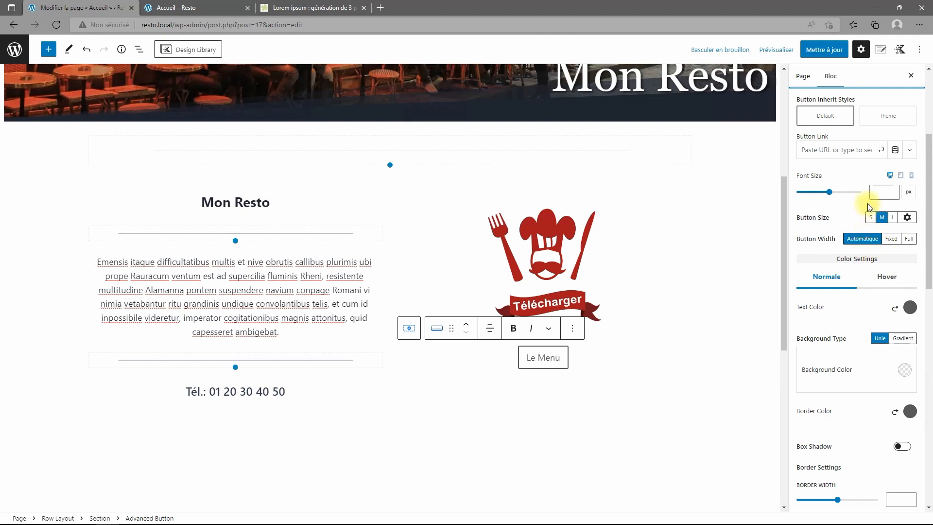
click(886, 115)
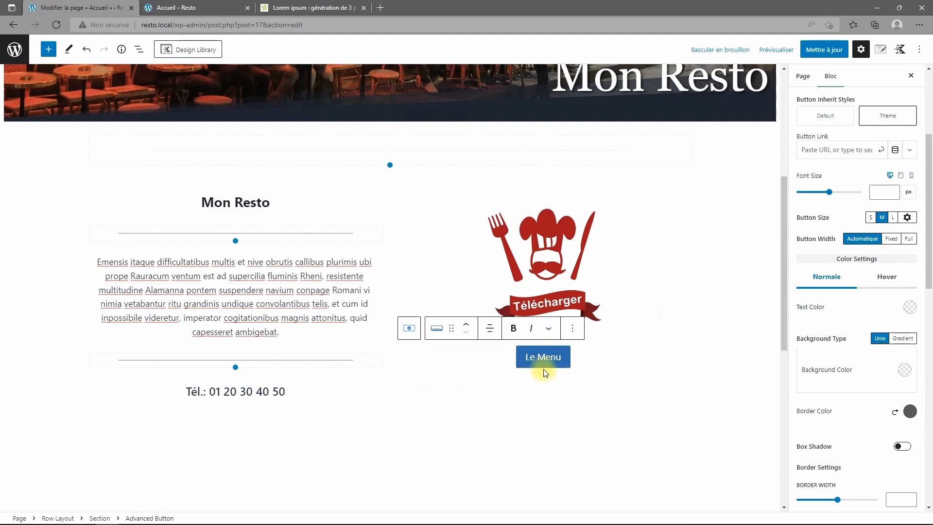
click(893, 218)
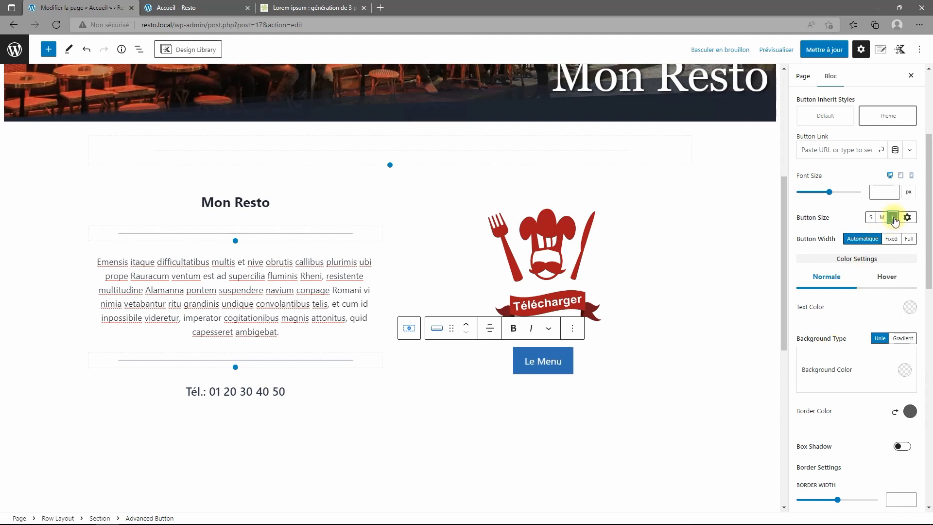
click(882, 218)
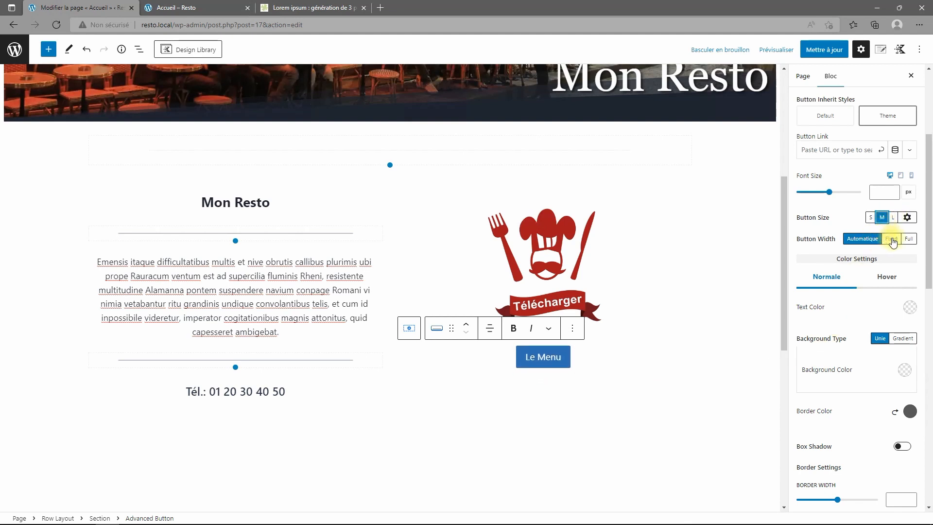
click(908, 239)
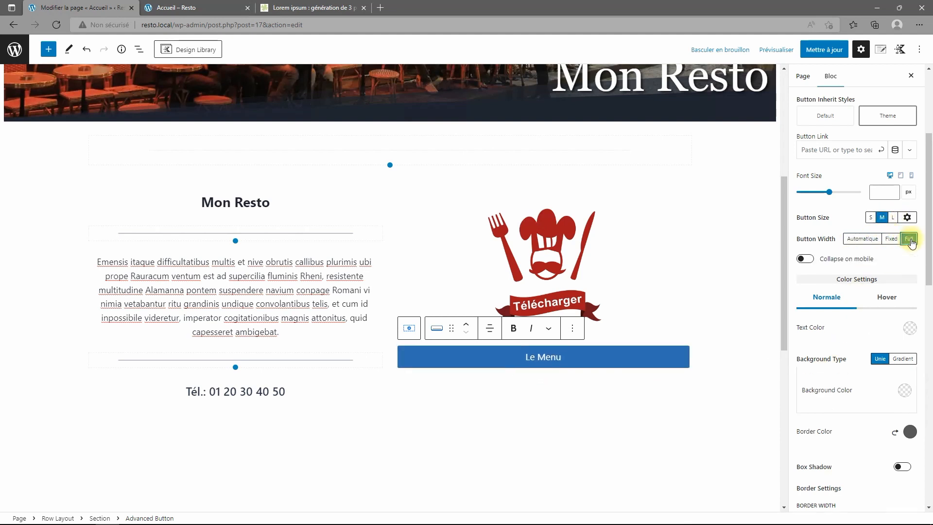
click(892, 239)
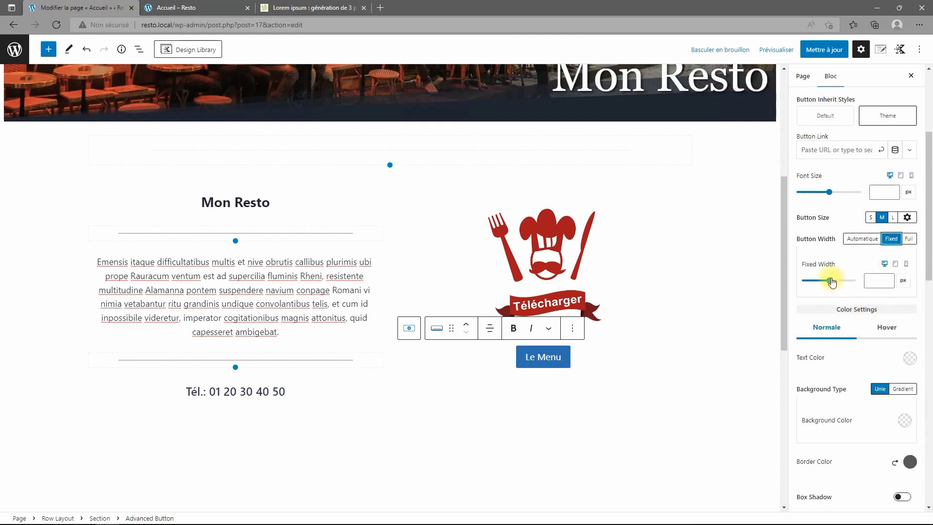
drag(831, 283, 835, 282)
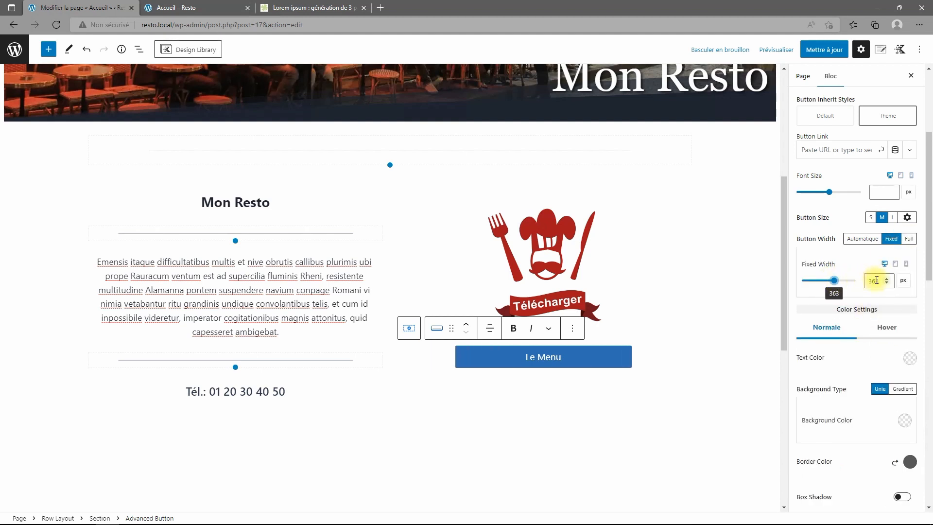
double_click(879, 280)
text(250)
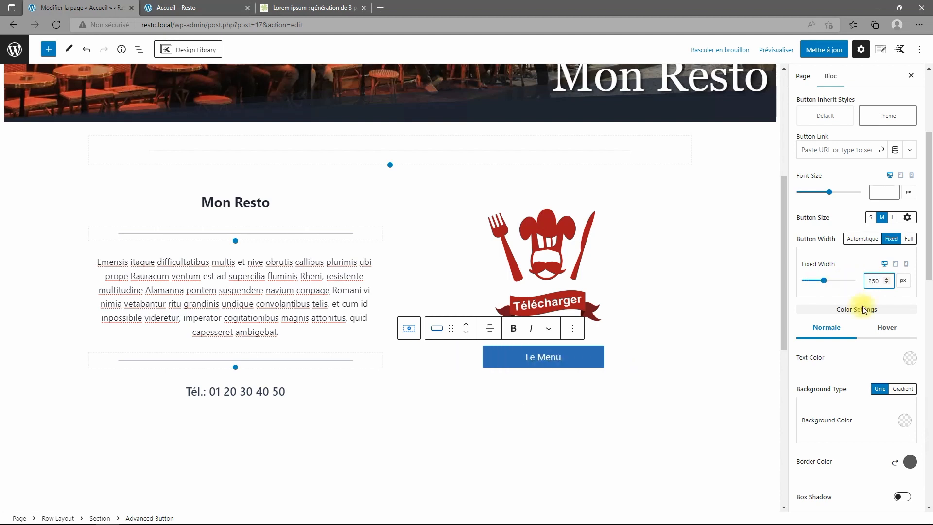
Duplicate the button, relabel the copy 'La Carte', save the page and minimize the browser.
click(572, 330)
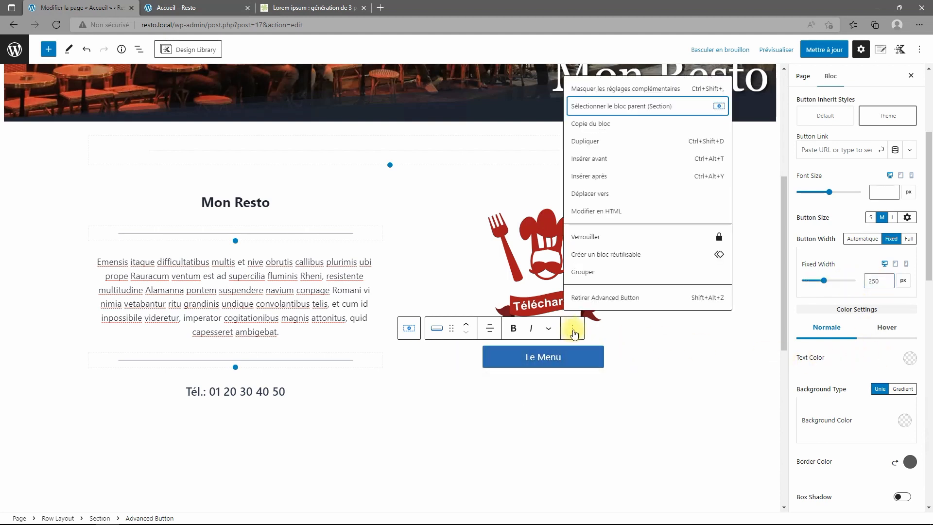
click(583, 141)
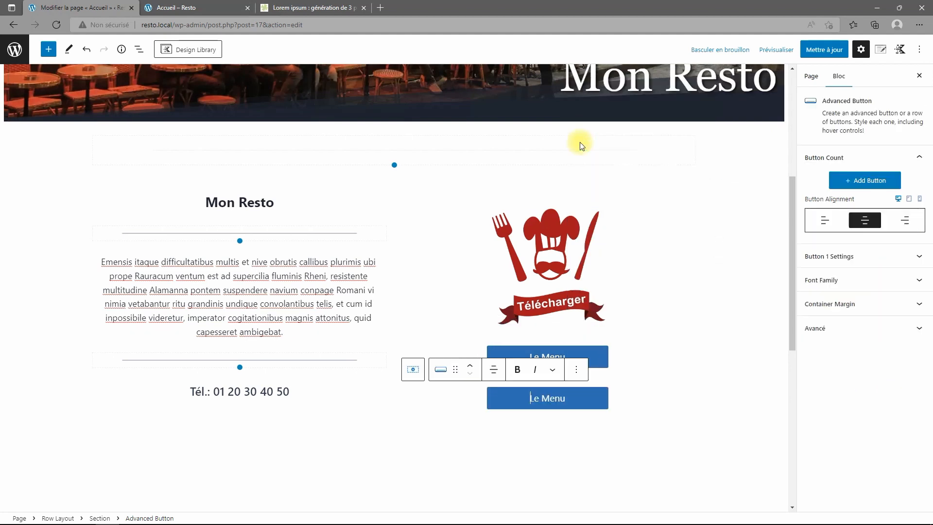
click(569, 397)
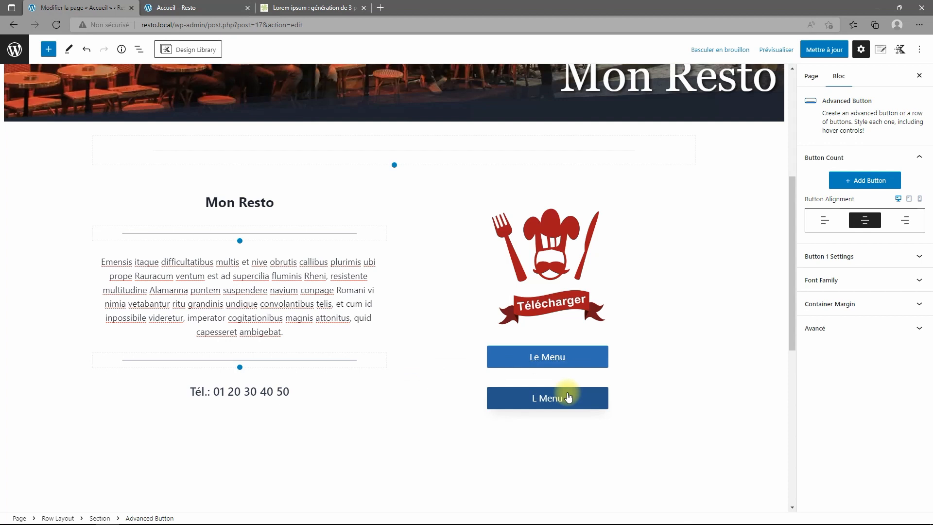
double_click(559, 397)
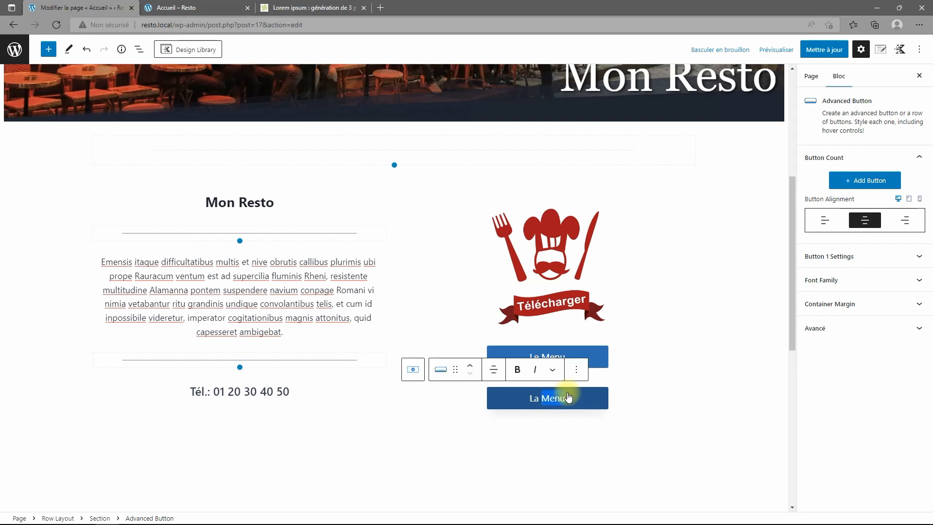
text(Cart)
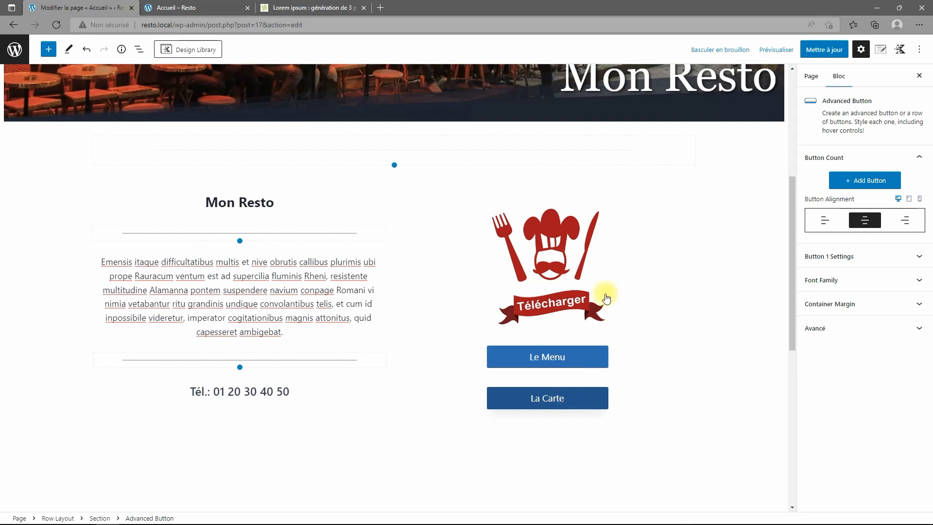
click(805, 55)
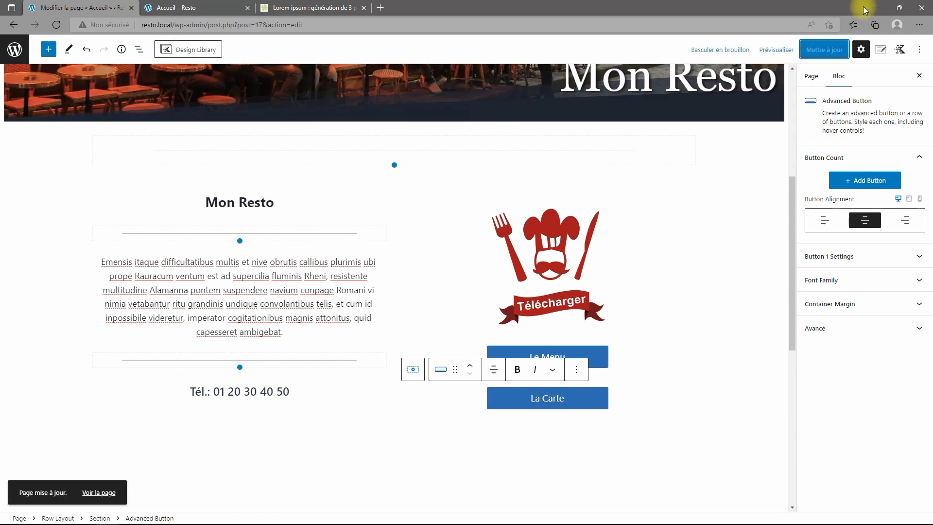
click(877, 11)
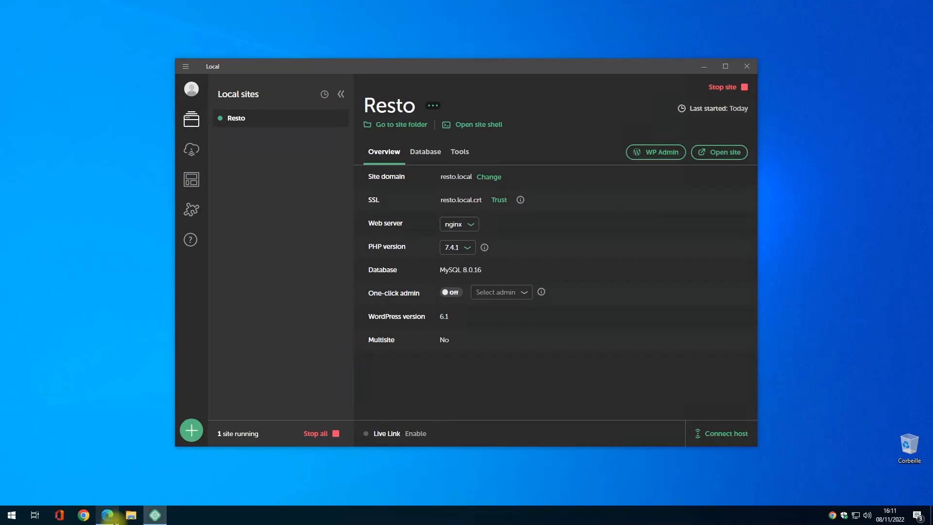
Open Documents in File Explorer and preview pdf 01.pdf and pdf 02.pdf.
click(129, 518)
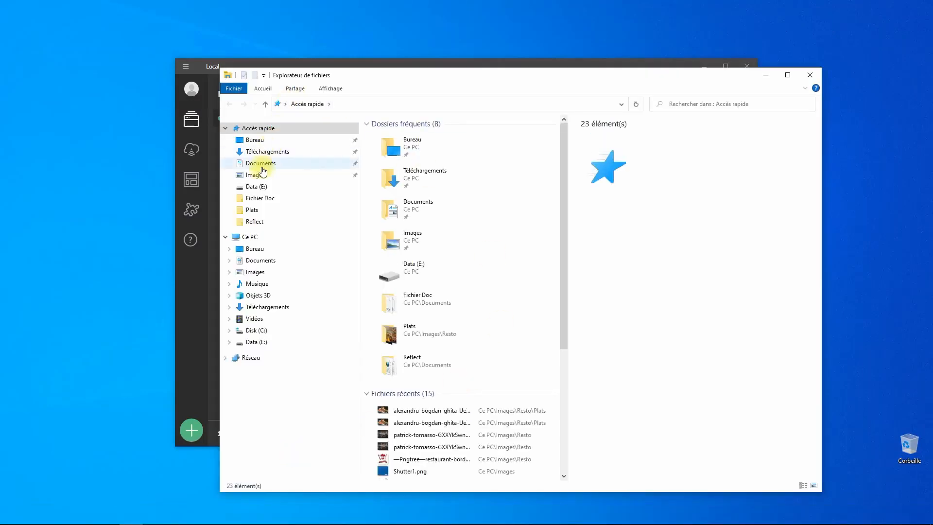
click(266, 164)
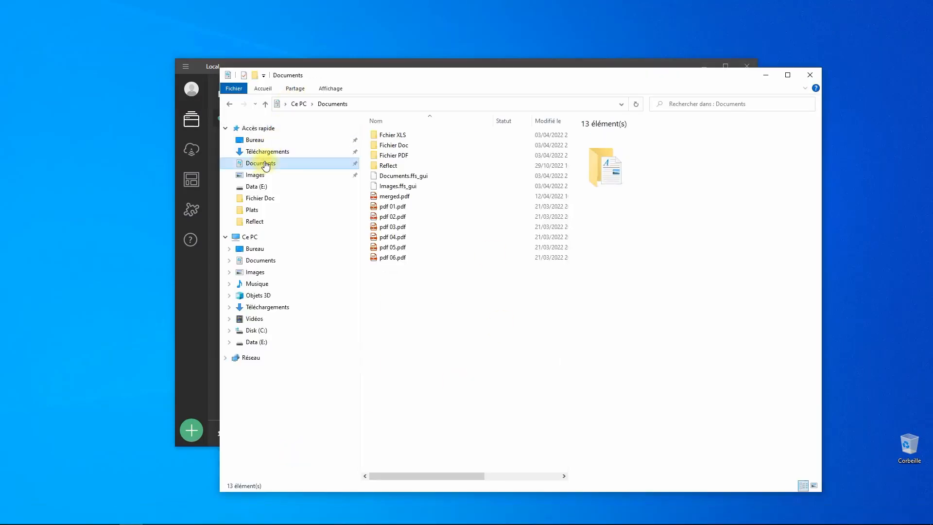
double_click(392, 208)
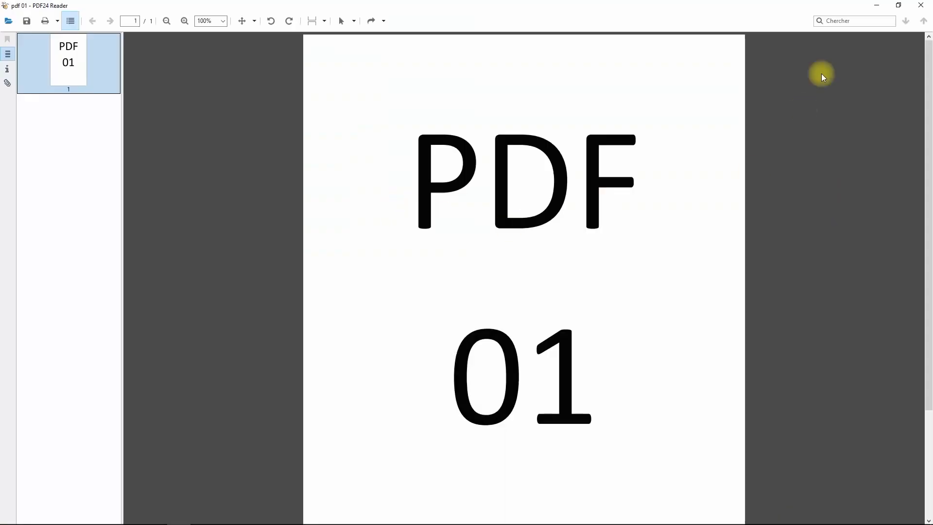
click(920, 6)
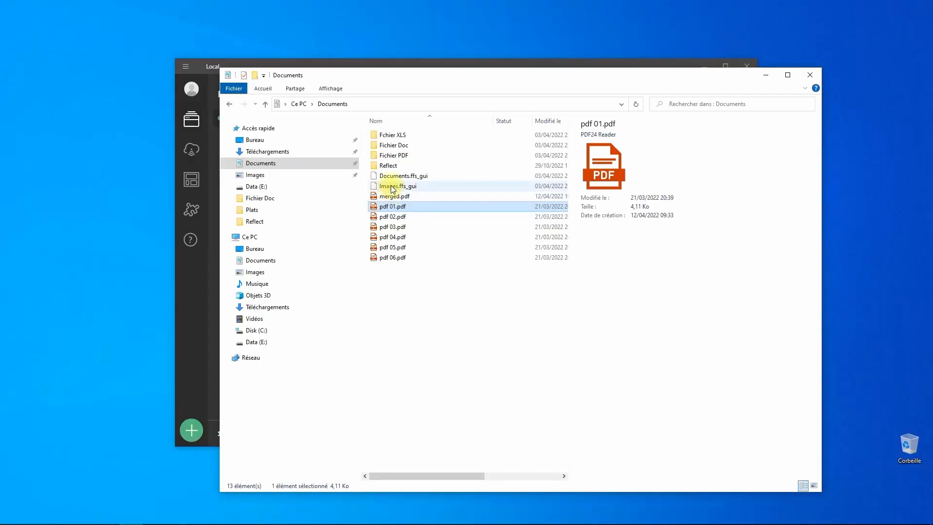
double_click(389, 218)
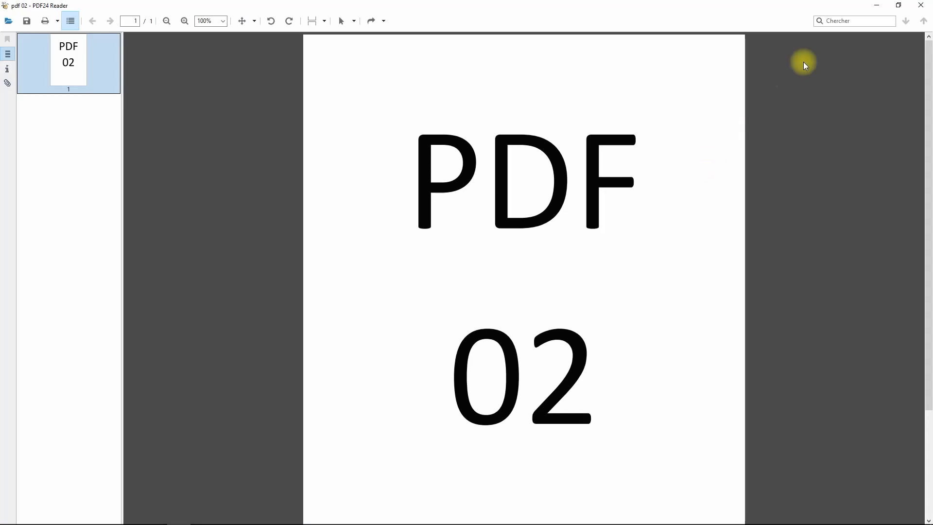
click(920, 6)
Select both PDFs, move the Explorer window aside, and switch back to the WordPress editor.
ctrl+click(391, 209)
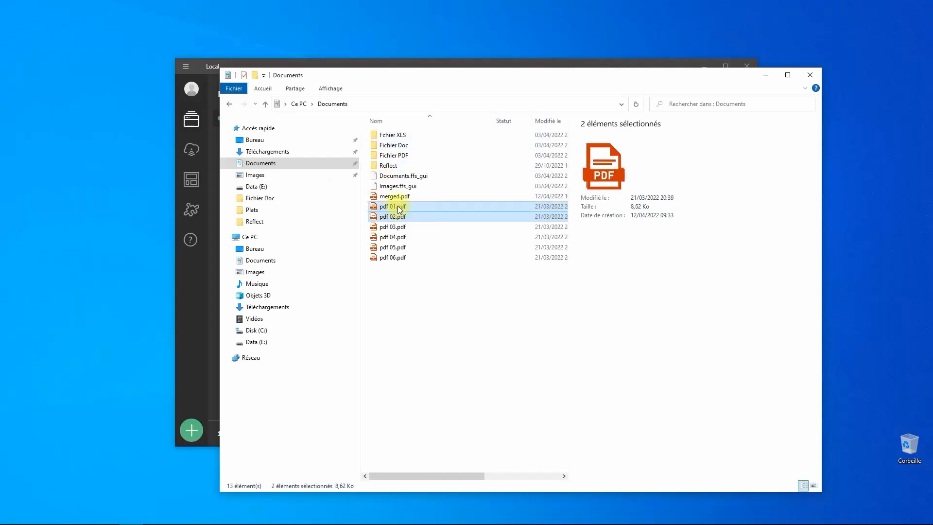
right_click(397, 209)
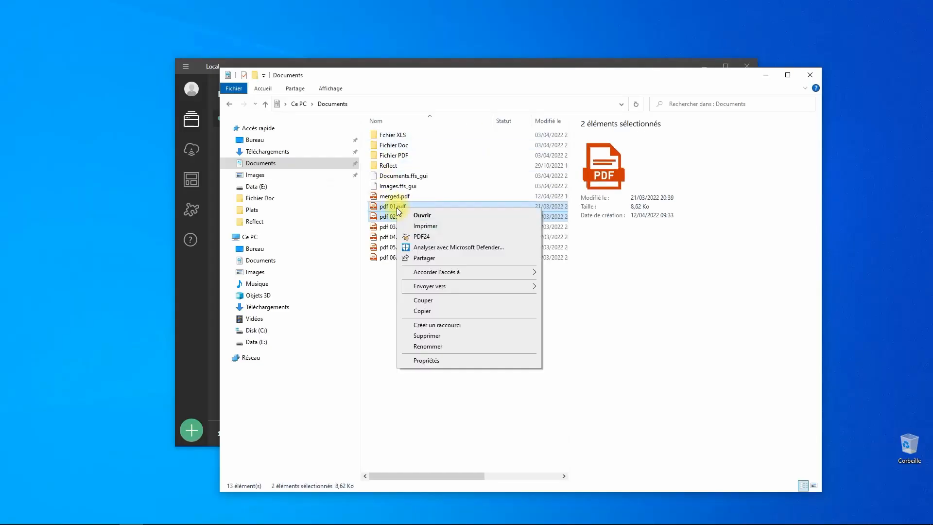
click(506, 84)
drag(654, 79, 749, 71)
mouse_move(605, 515)
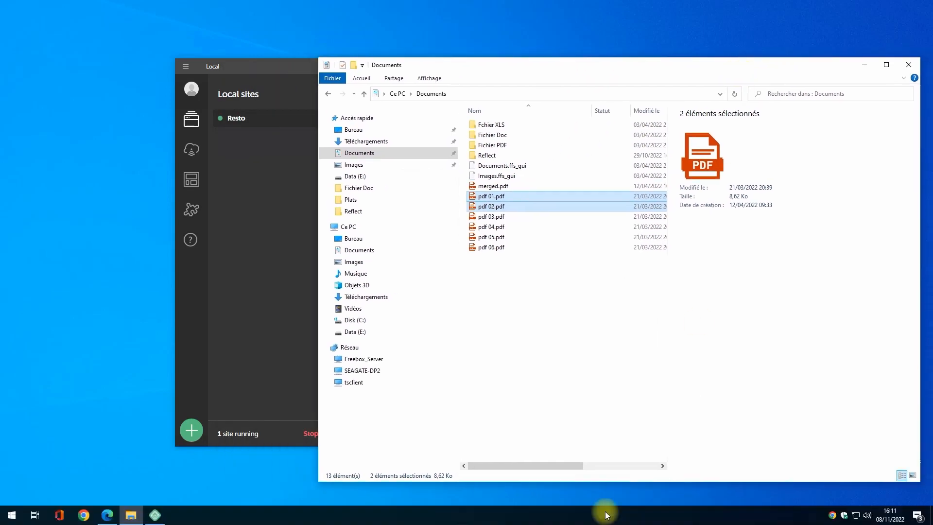
click(155, 516)
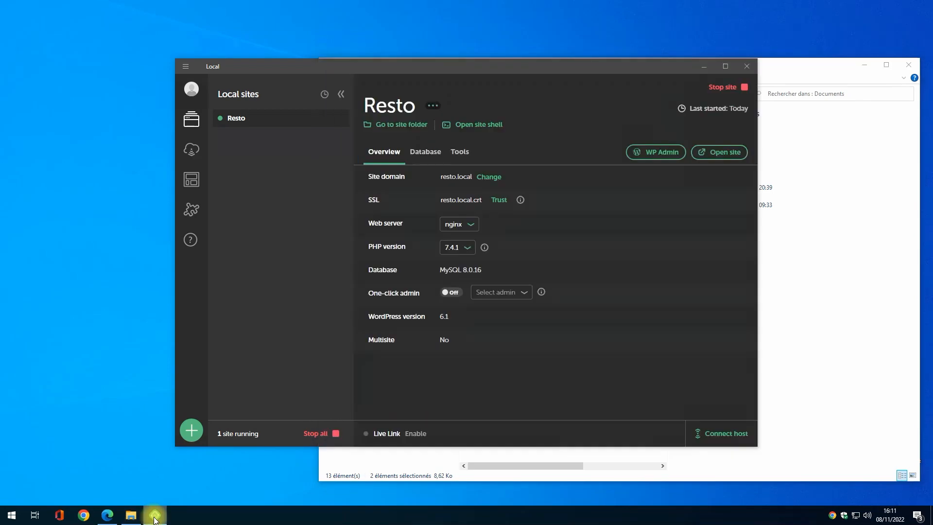
click(107, 515)
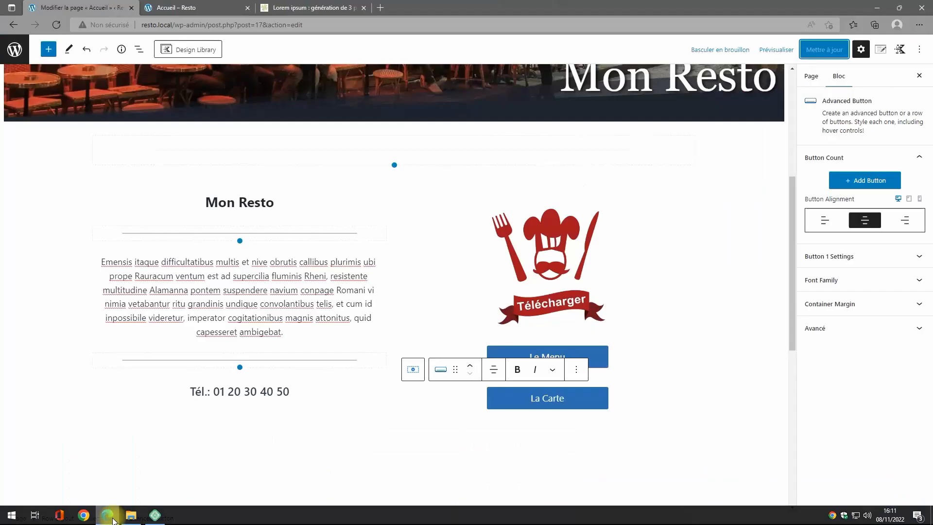
Leave the page editor and open the WordPress Médiathèque.
click(175, 7)
click(41, 11)
click(14, 49)
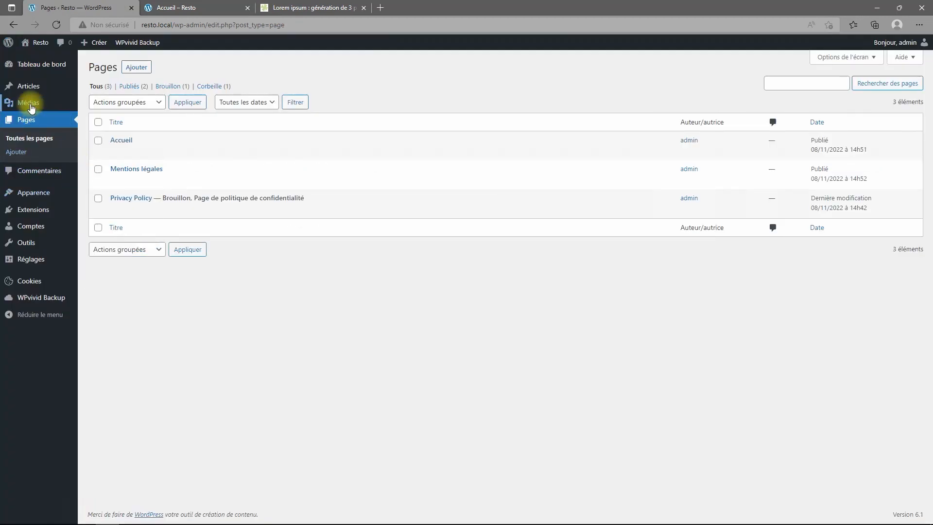
click(29, 104)
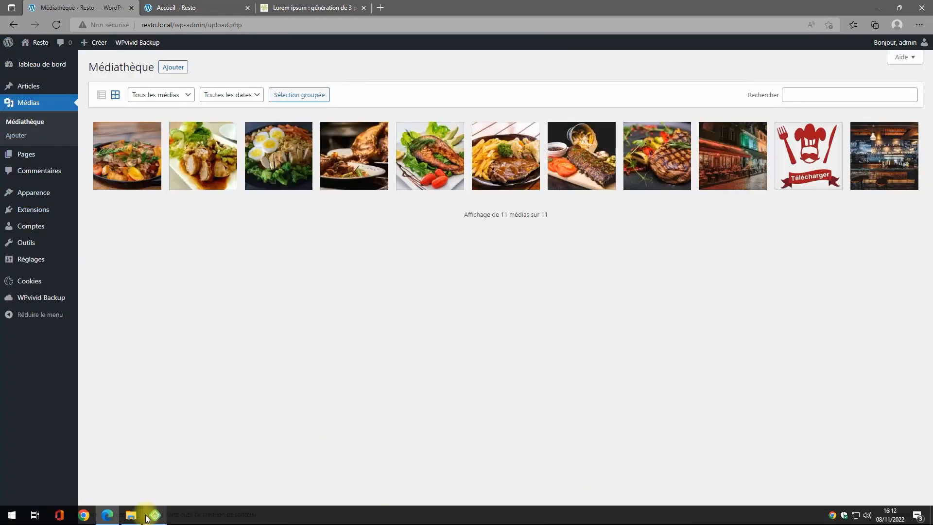
Drag pdf 01.pdf and pdf 02.pdf into the media library, then open Apparence > Personnaliser.
click(133, 515)
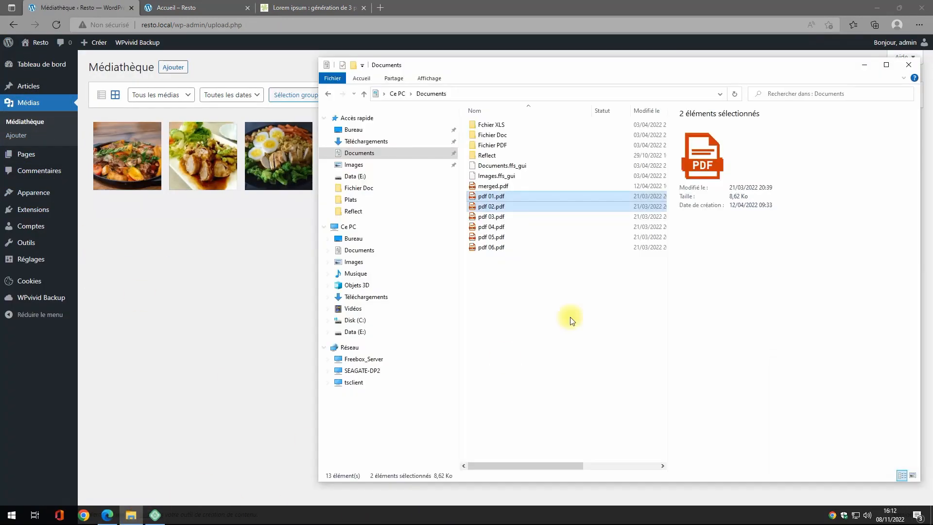
click(481, 207)
ctrl+click(483, 198)
drag(483, 196, 204, 247)
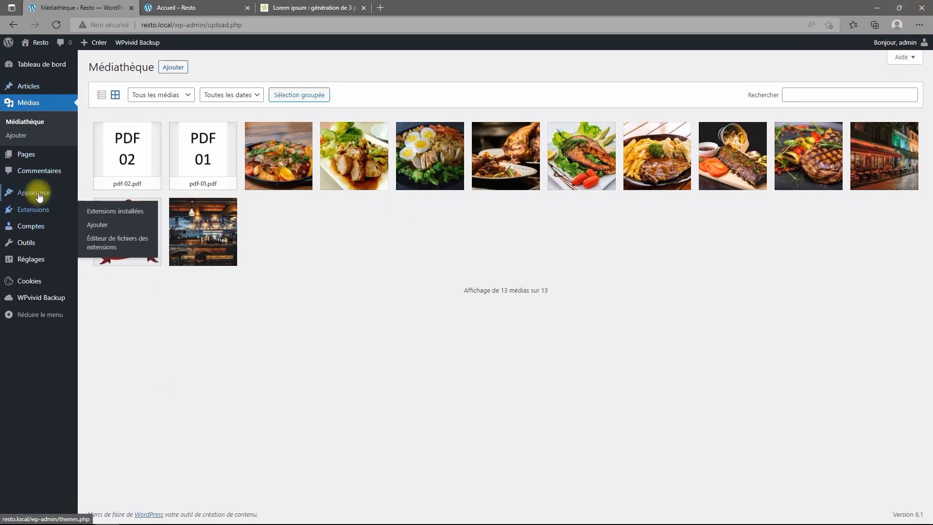
mouse_move(39, 195)
click(99, 208)
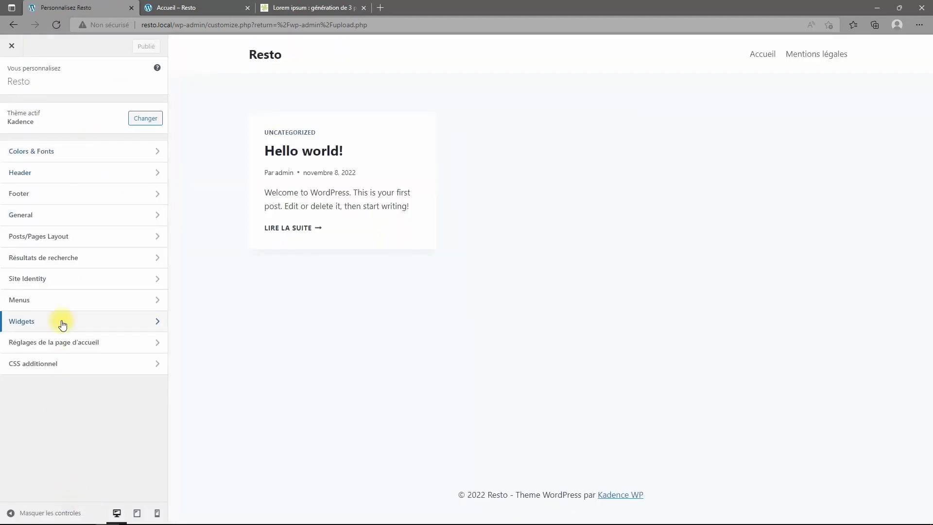
Look through the Couleurs and Buttons settings under Colors & Fonts, then close the Customizer.
click(50, 158)
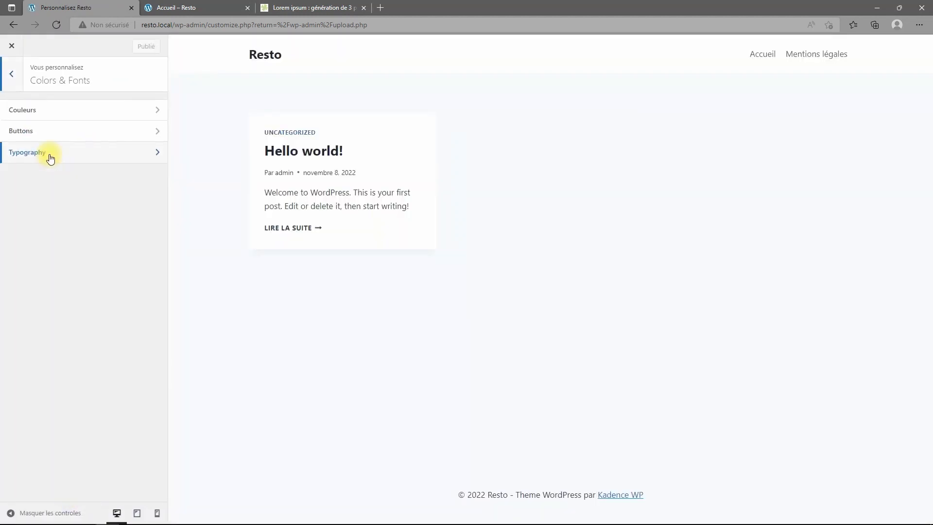
click(56, 110)
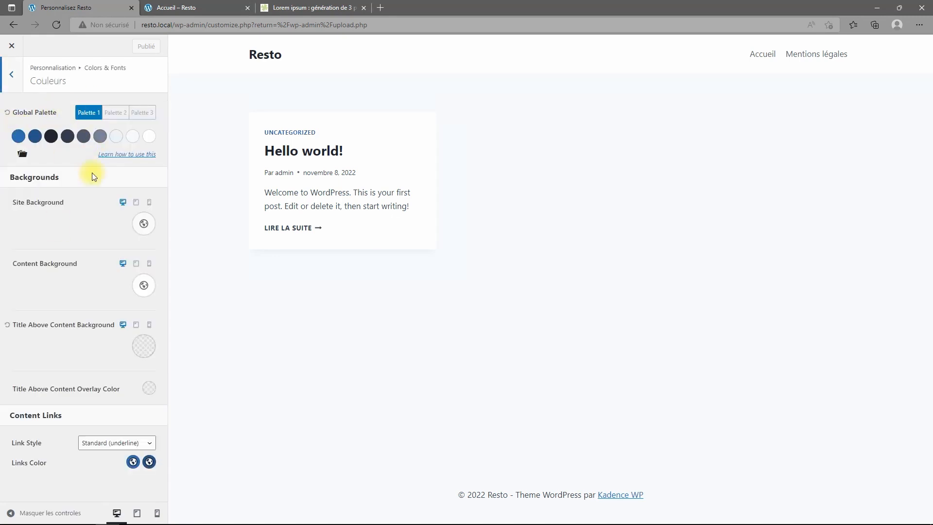
click(12, 78)
click(30, 132)
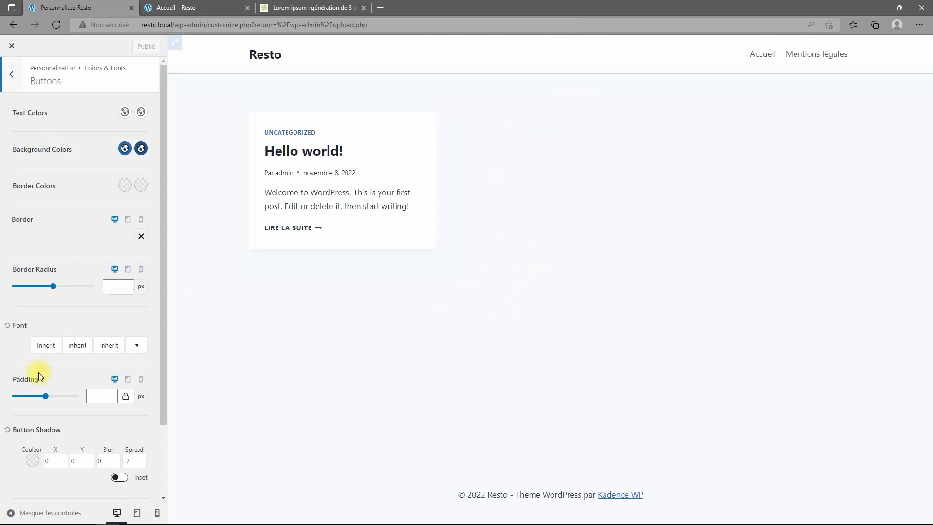
click(11, 78)
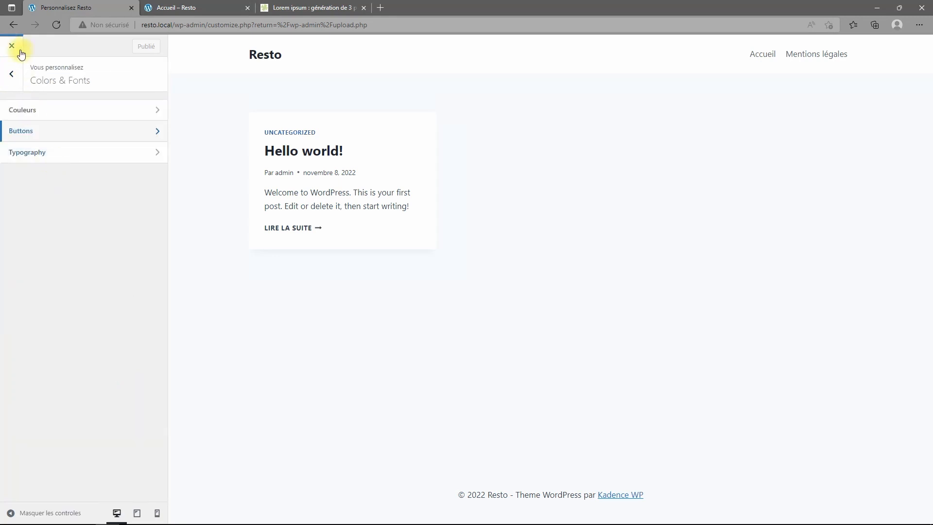
click(11, 72)
click(13, 49)
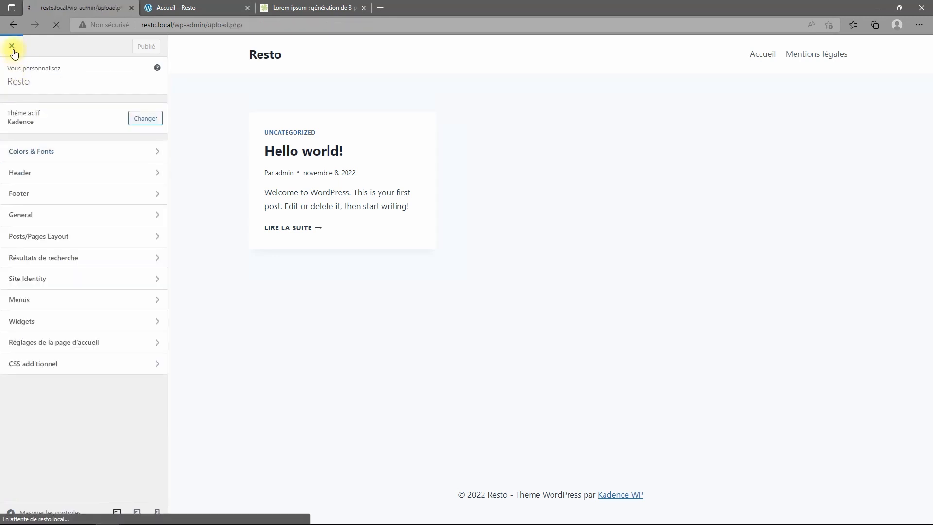
Set the reading settings to a static home page showing Accueil and save them.
mouse_move(33, 267)
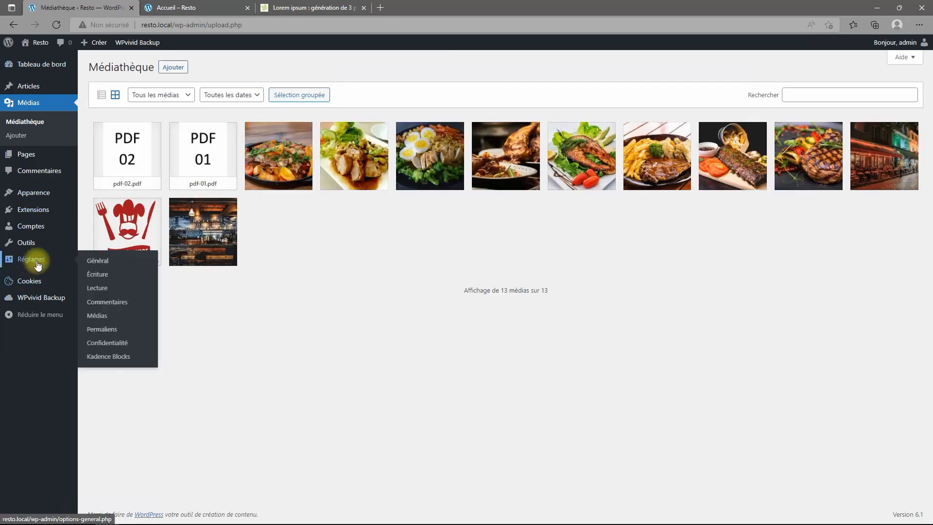
click(102, 287)
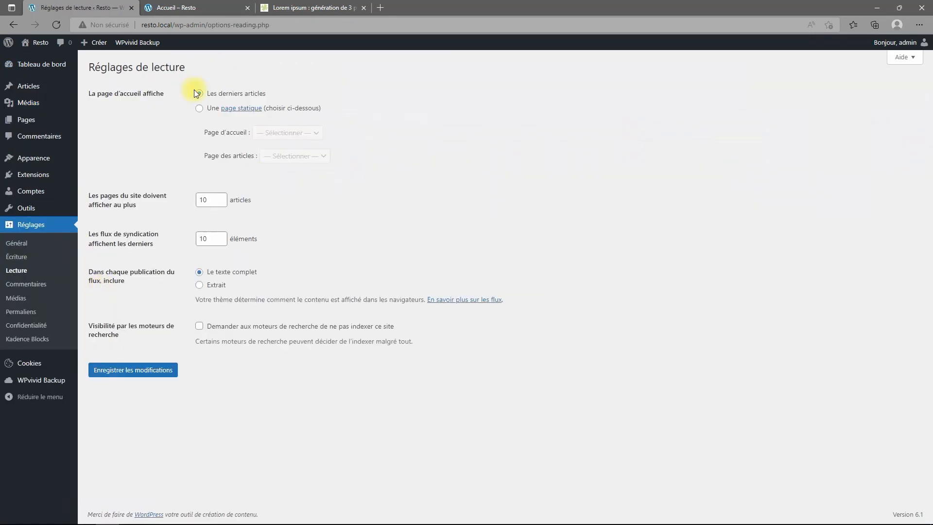
click(200, 110)
click(316, 140)
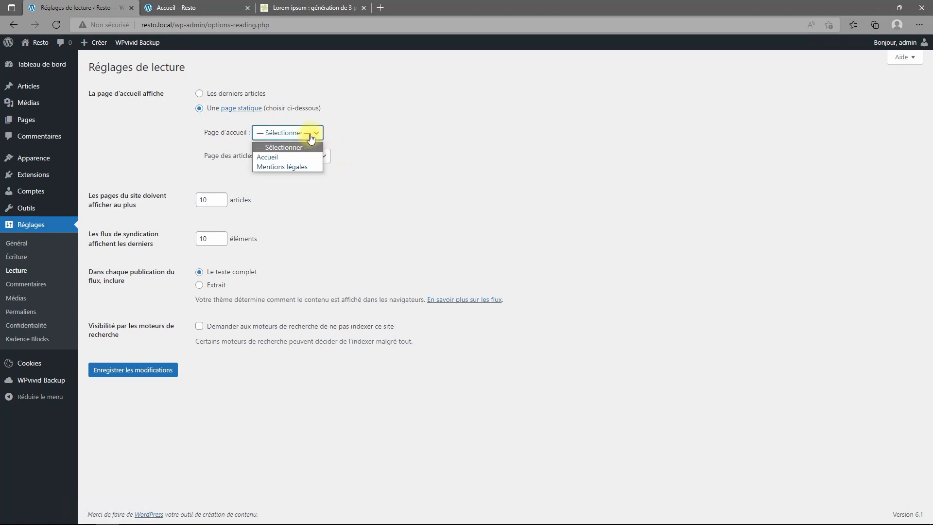
click(273, 158)
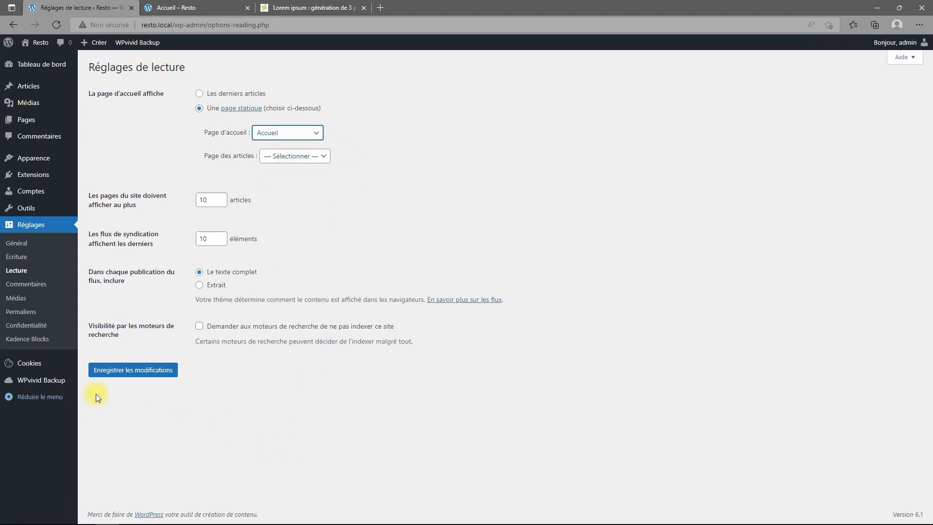
click(125, 372)
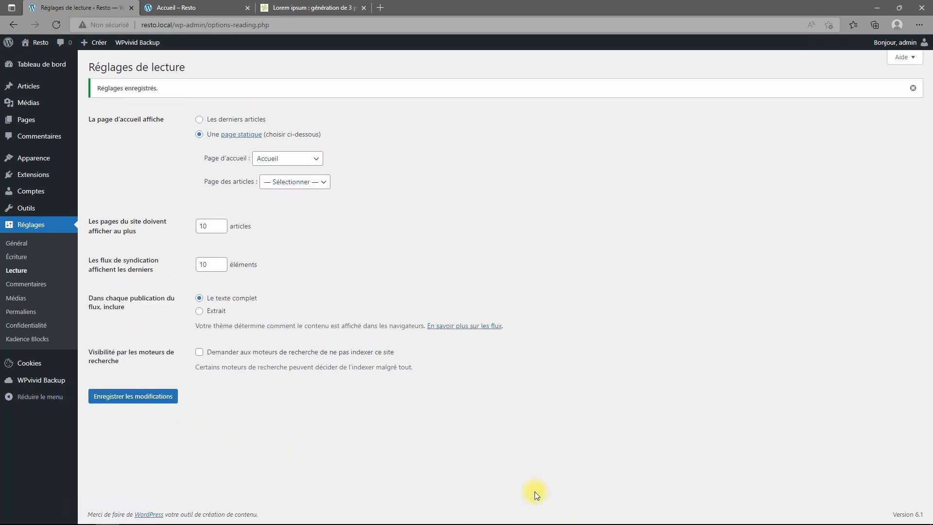
Reload the live site and scroll through the new Accueil home page.
click(212, 11)
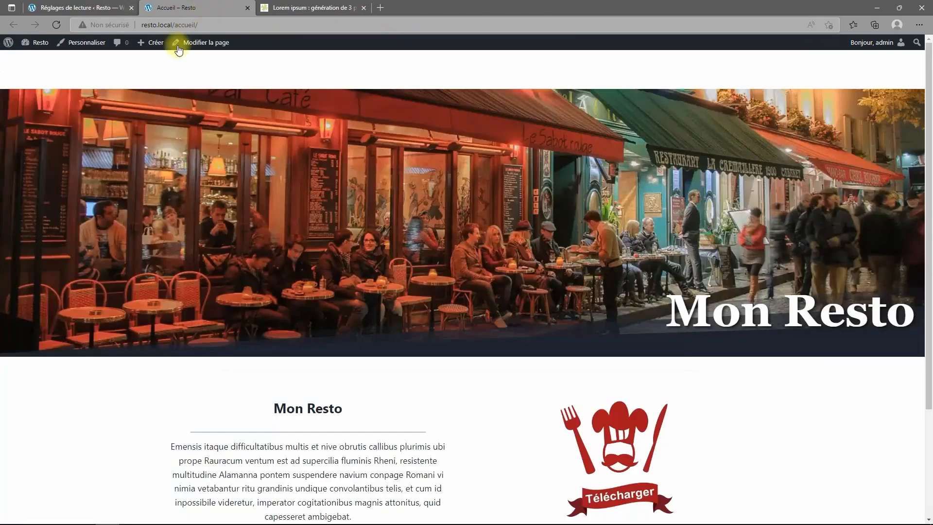
click(56, 25)
scroll(630, 381, down, 4)
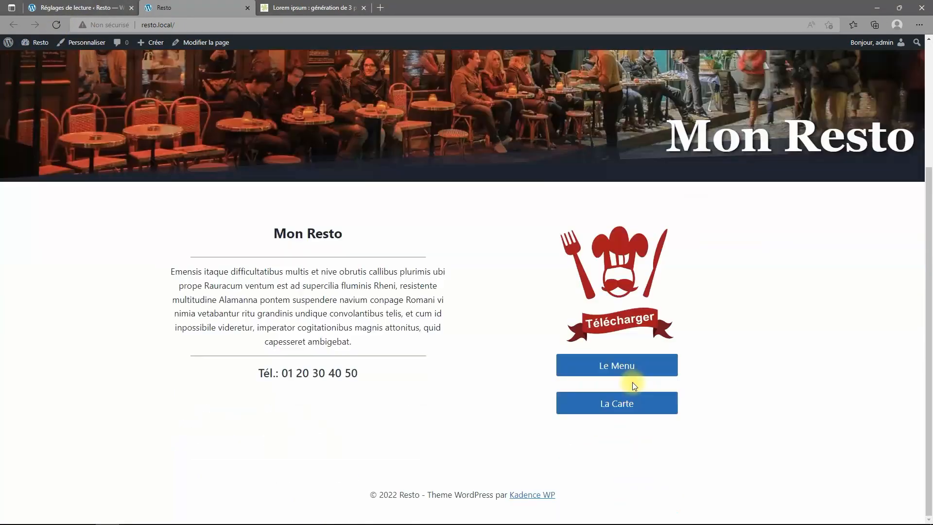
scroll(389, 219, up, 4)
scroll(611, 188, down, 3)
scroll(611, 190, down, 1)
scroll(606, 209, up, 4)
Reopen the Accueil page in the editor from the Pages list.
click(88, 7)
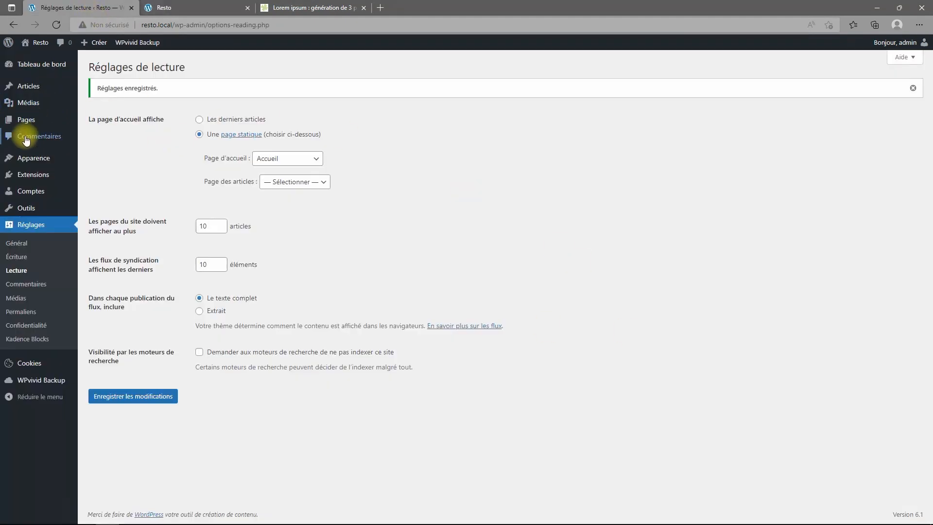
click(26, 120)
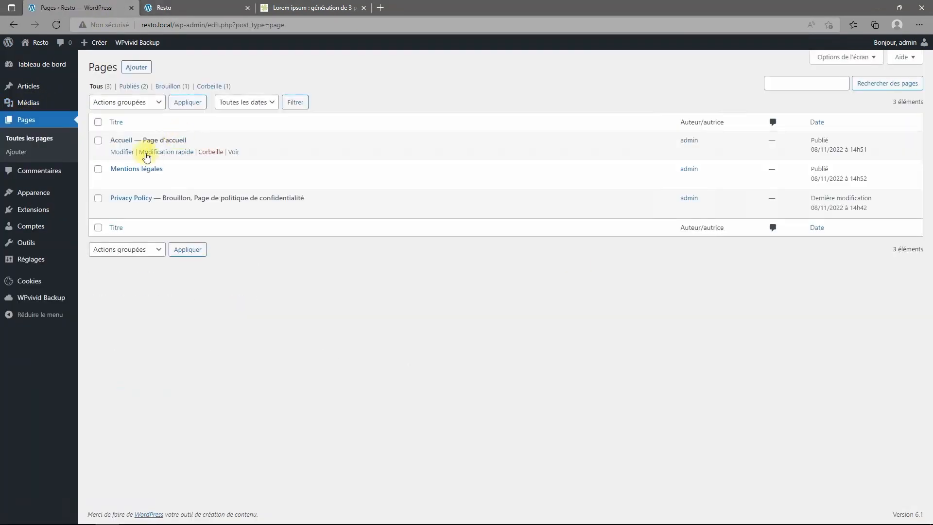
click(121, 140)
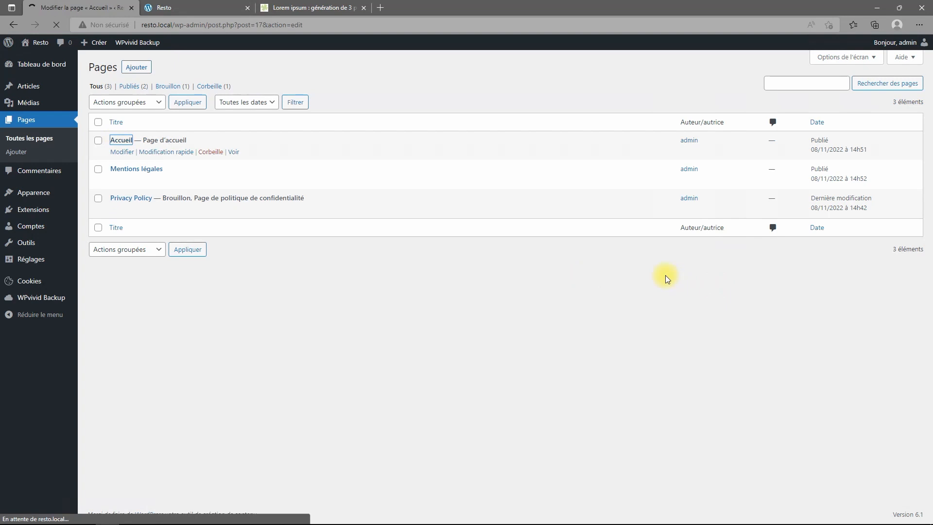
Select the Le Menu button, type 'pddf' as its link, then exit the editor unlinked.
scroll(655, 317, down, 9)
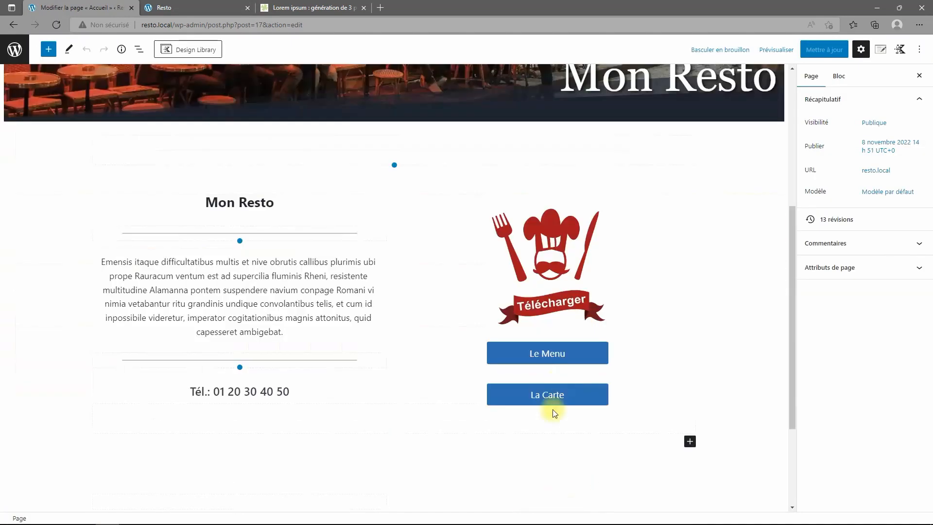
scroll(550, 400, up, 2)
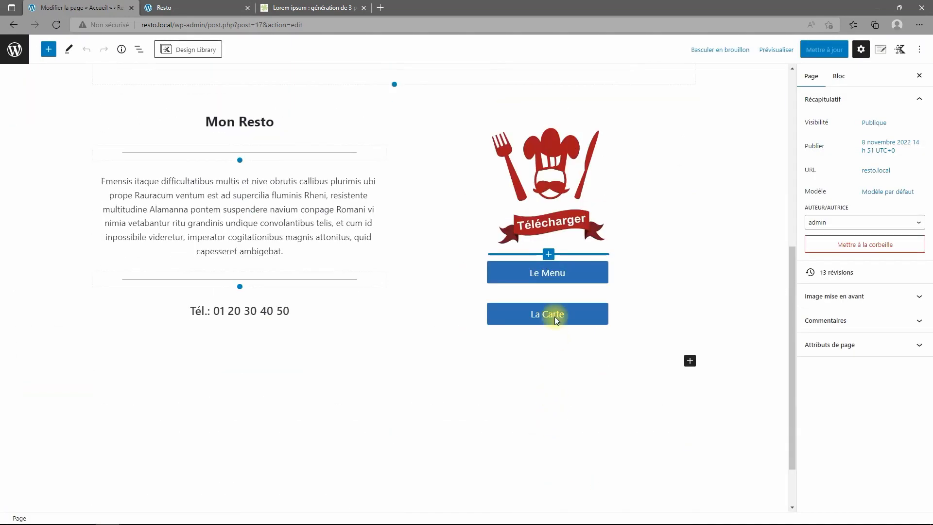
click(551, 276)
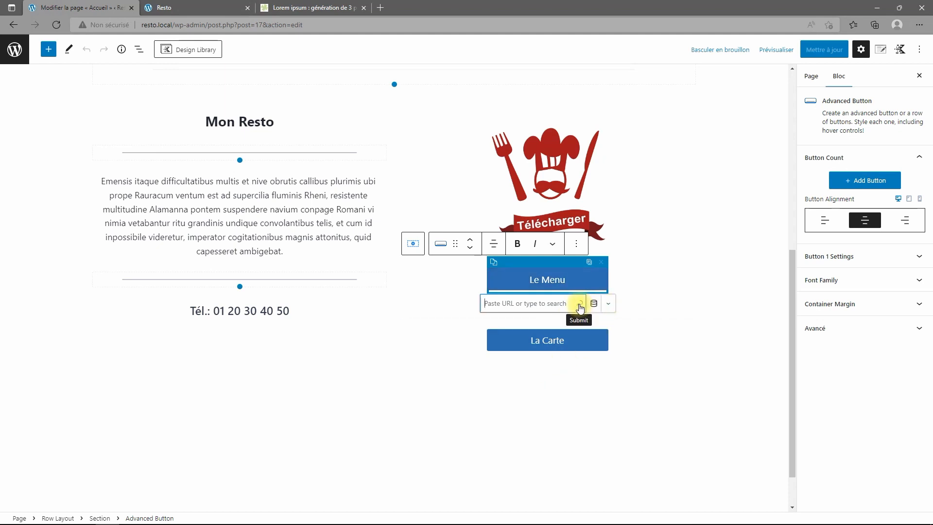
text(pddf)
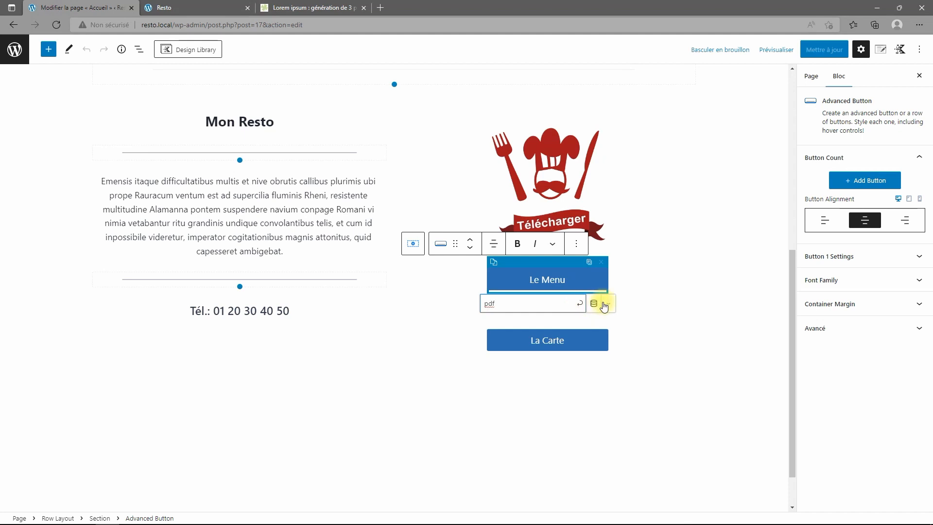
click(16, 44)
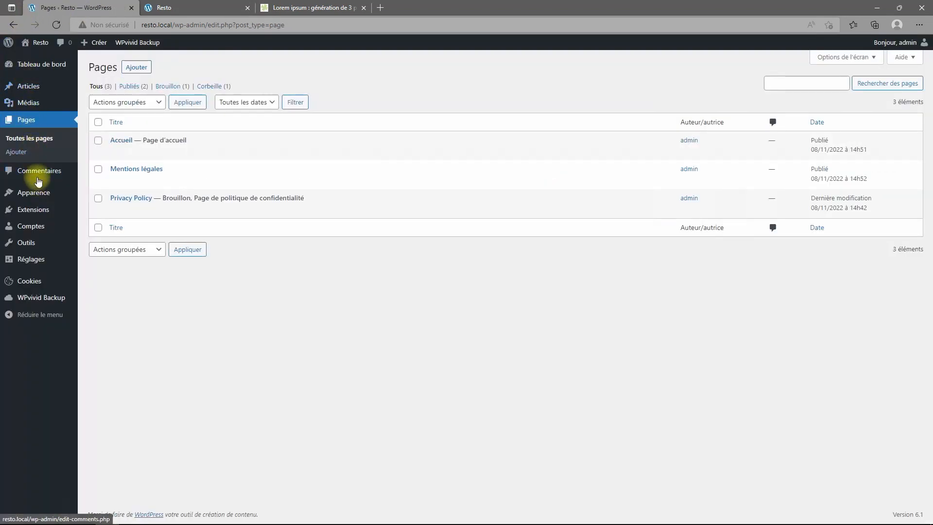
Copy the file URL of pdf-01.pdf from the Médiathèque.
click(32, 107)
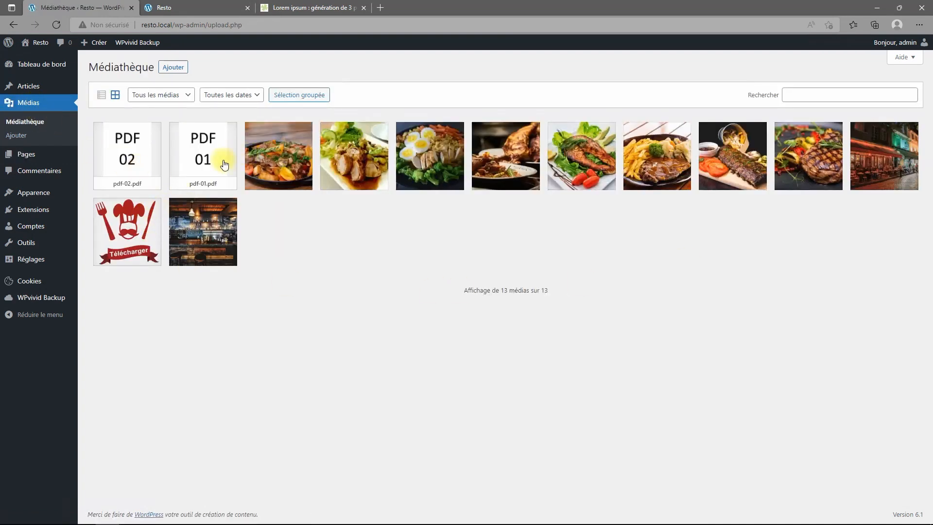
click(196, 159)
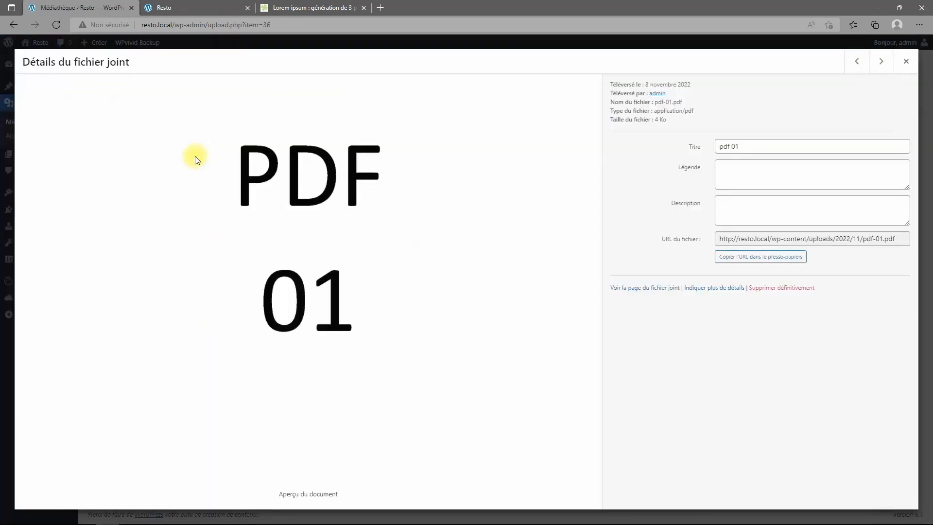
click(815, 240)
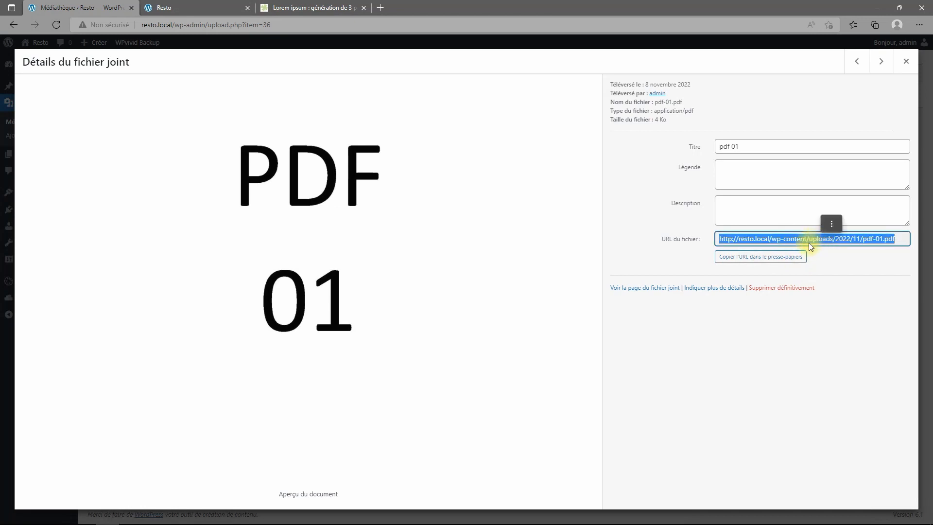
click(769, 263)
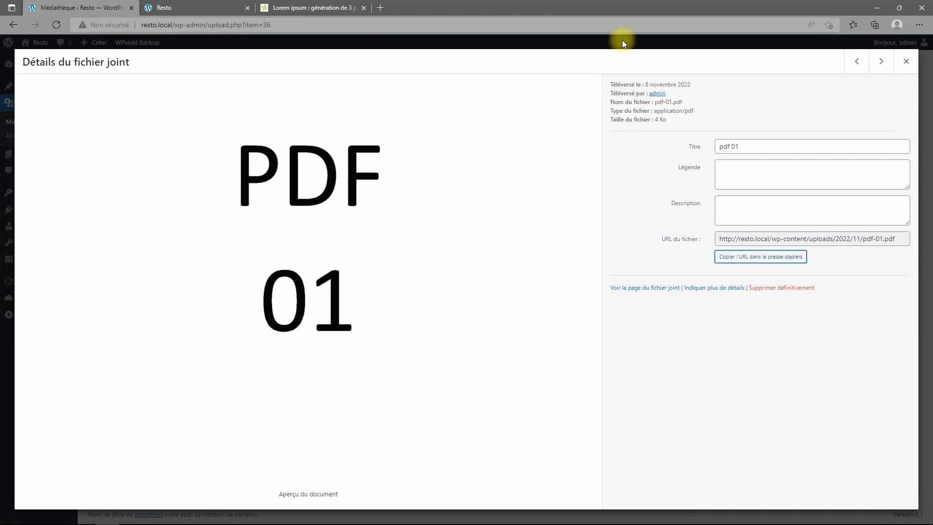
click(906, 60)
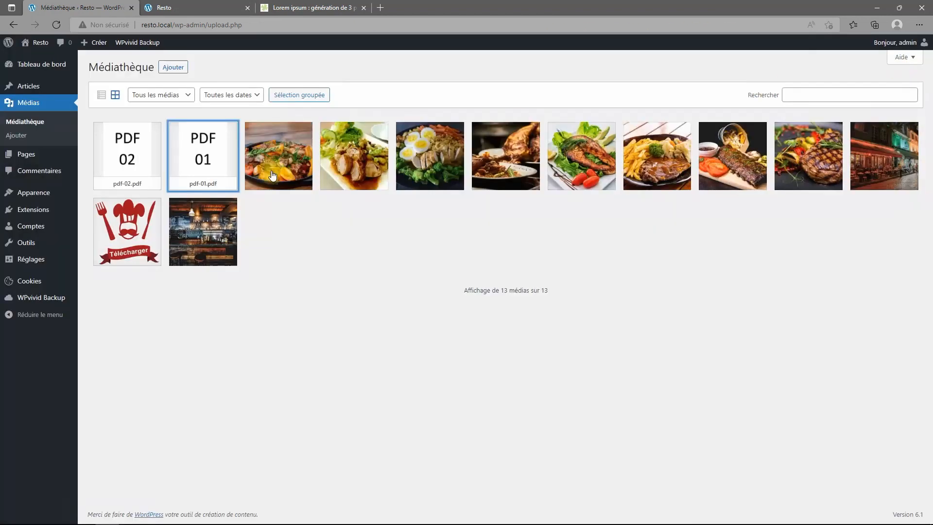
Glance at the pdf-02.pdf details, then return to the Pages list.
click(138, 167)
click(906, 61)
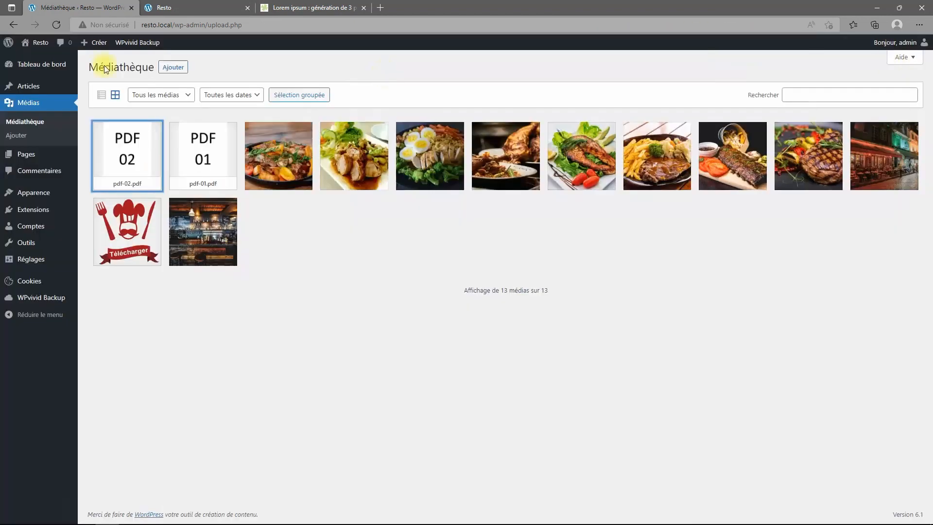
click(193, 7)
click(63, 9)
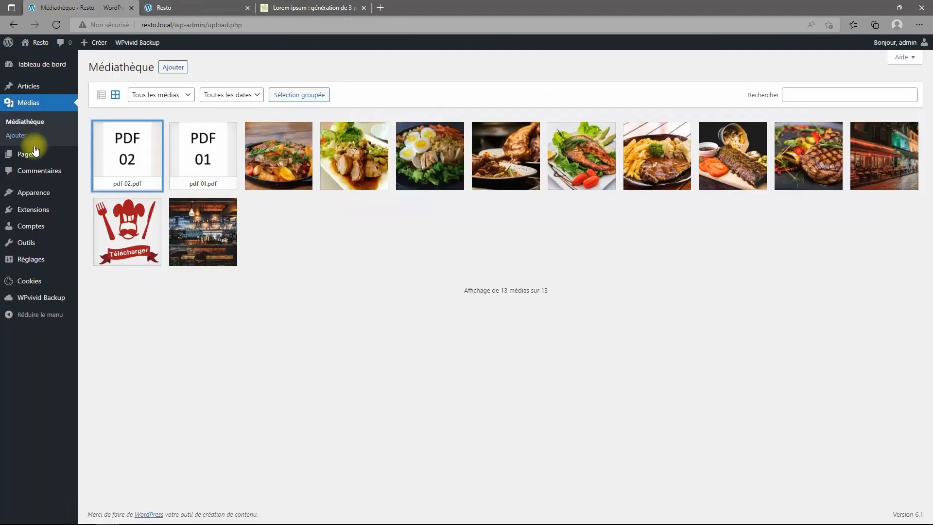
click(116, 152)
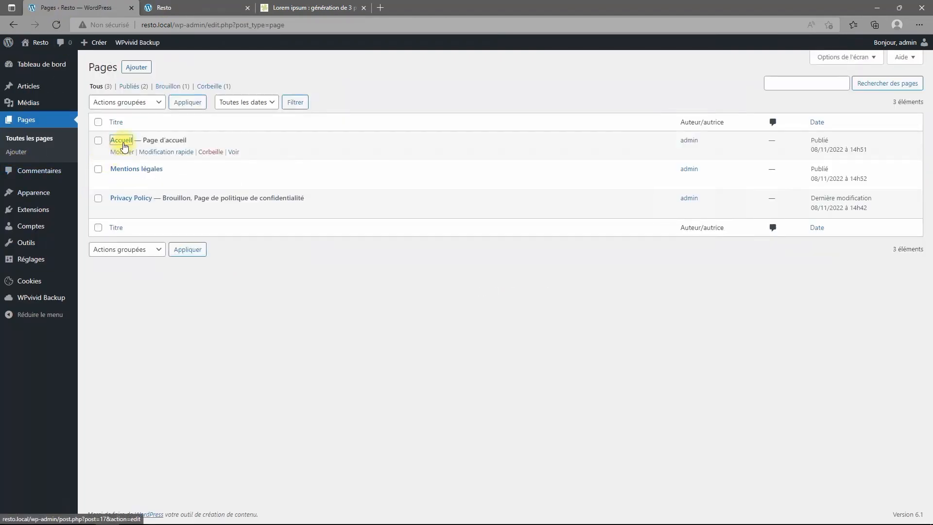
Link the Le Menu button to pdf-01.pdf, opening in a new window.
click(120, 140)
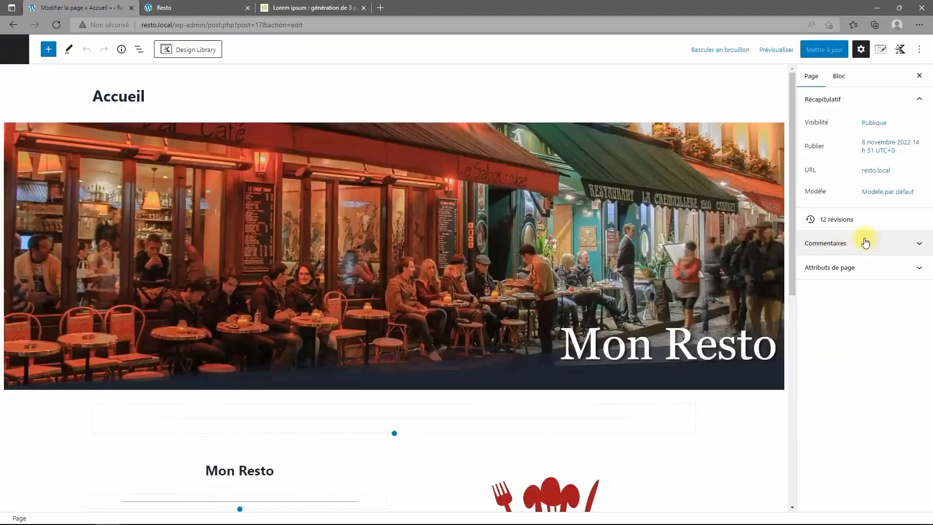
scroll(616, 354, down, 5)
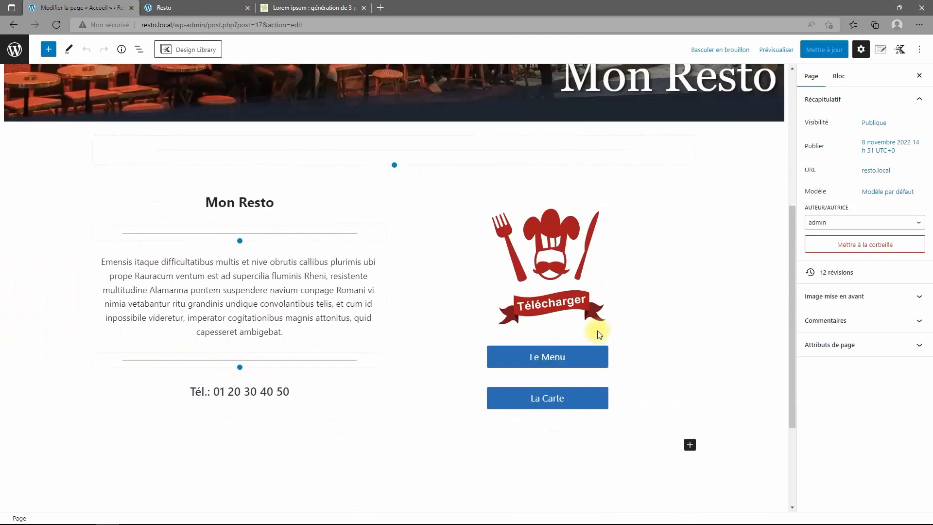
click(579, 356)
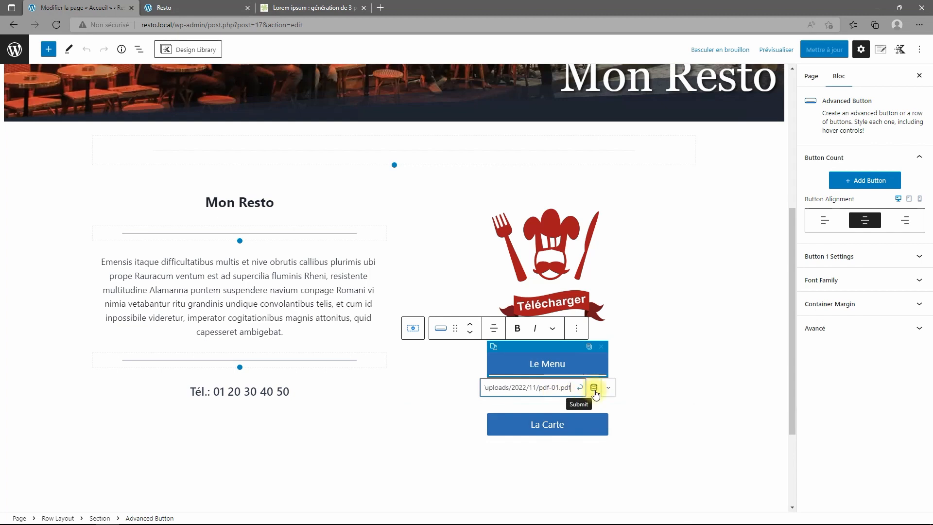
click(608, 388)
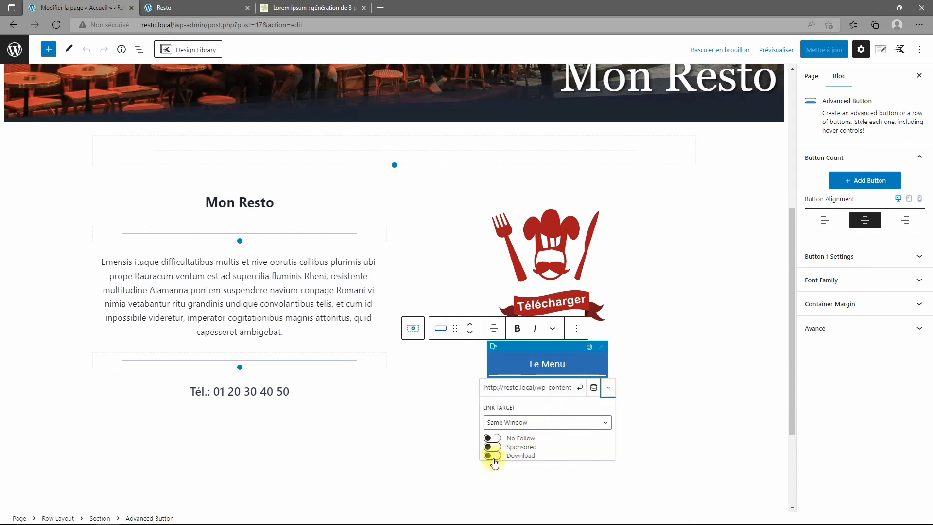
click(580, 425)
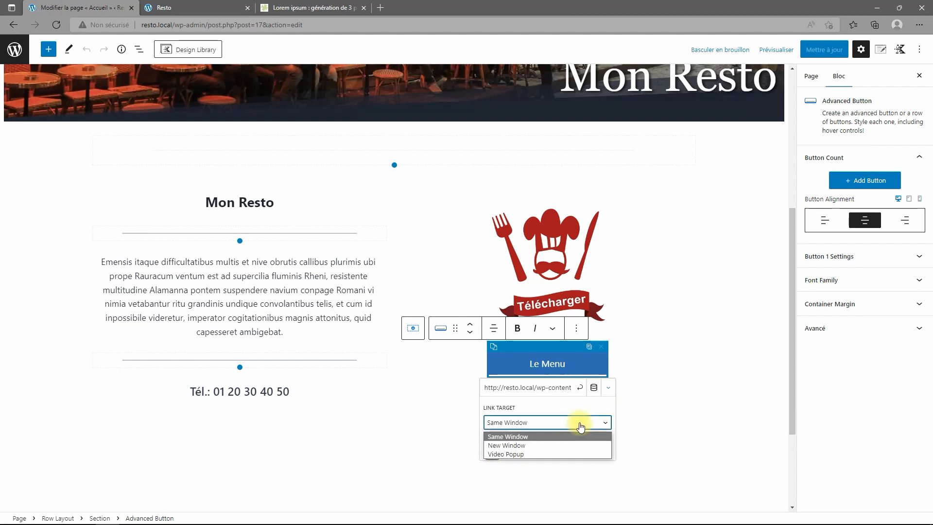
click(532, 445)
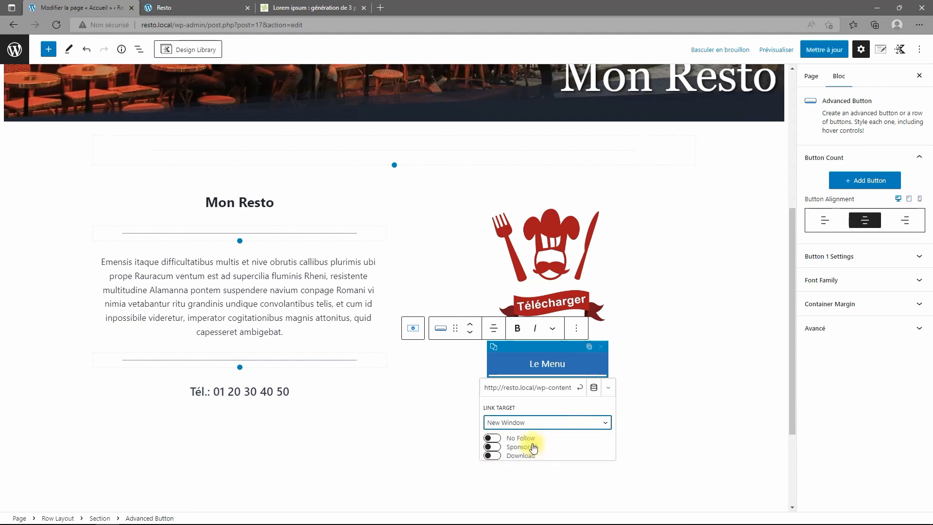
click(580, 389)
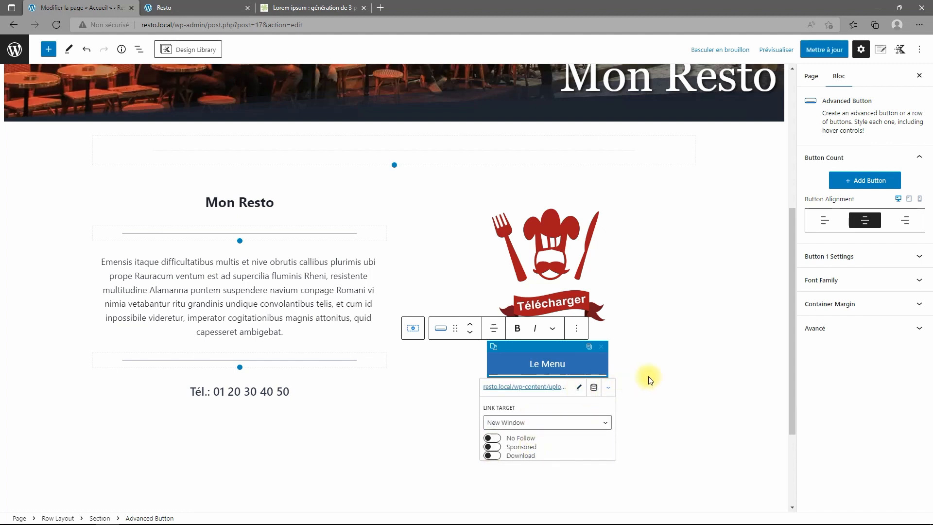
click(654, 419)
Link La Carte to pdf-02.pdf in a new window and update the Accueil page.
click(569, 401)
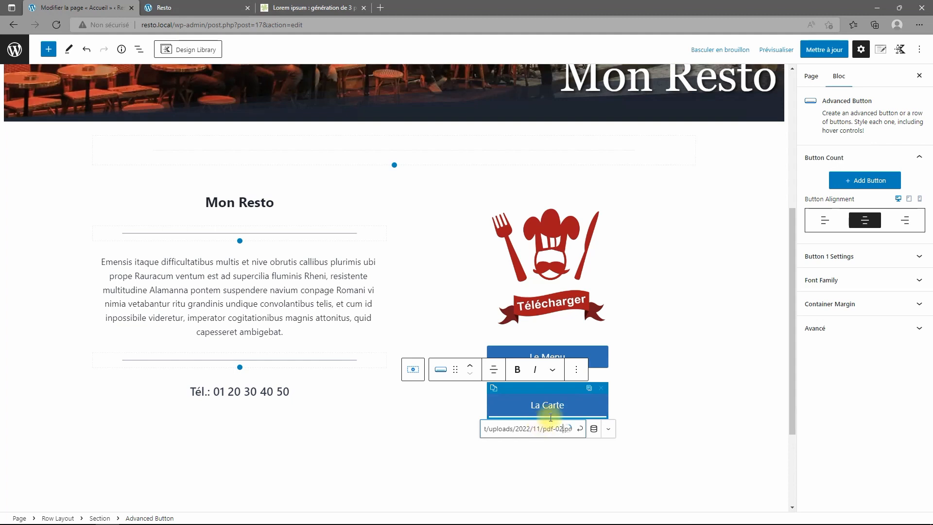
click(608, 429)
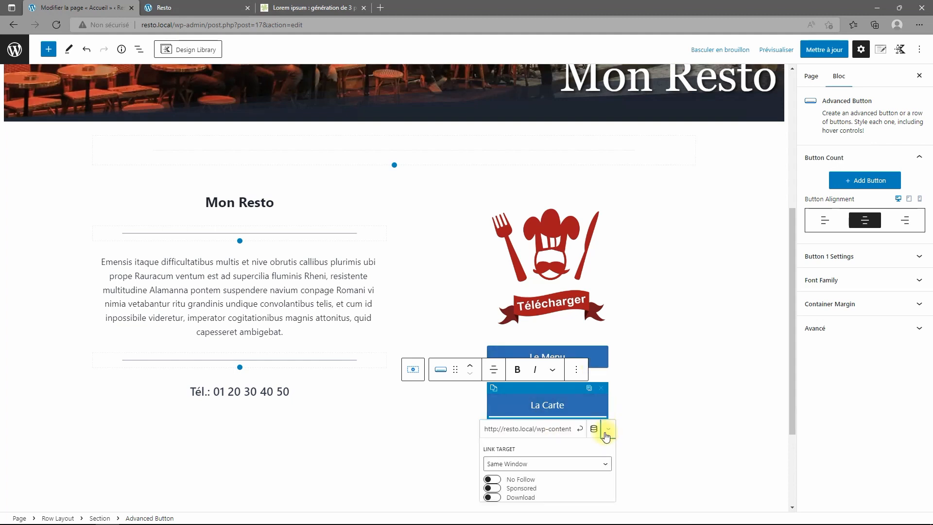
click(530, 468)
click(510, 487)
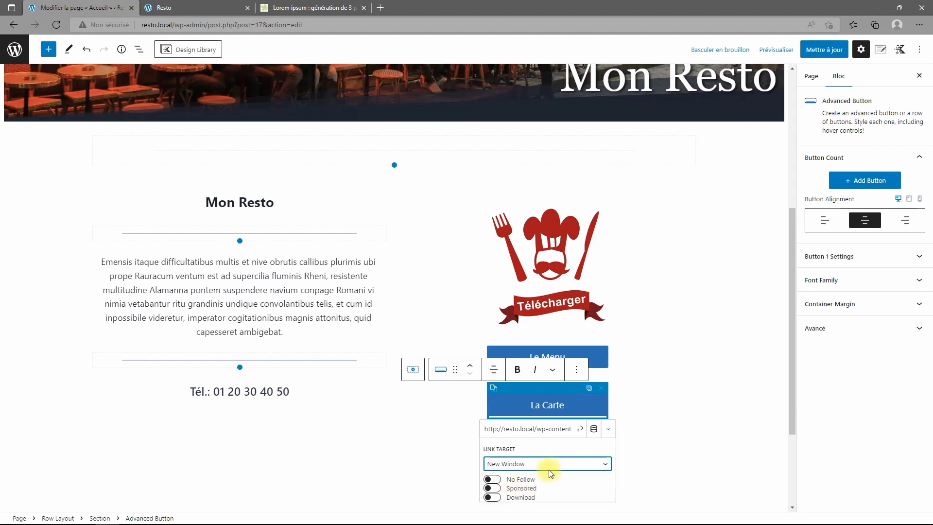
click(579, 430)
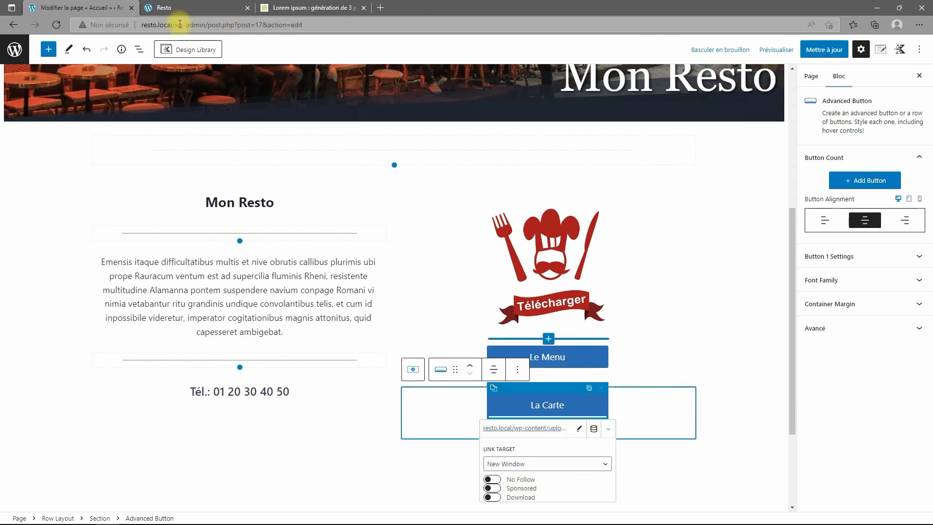
click(818, 50)
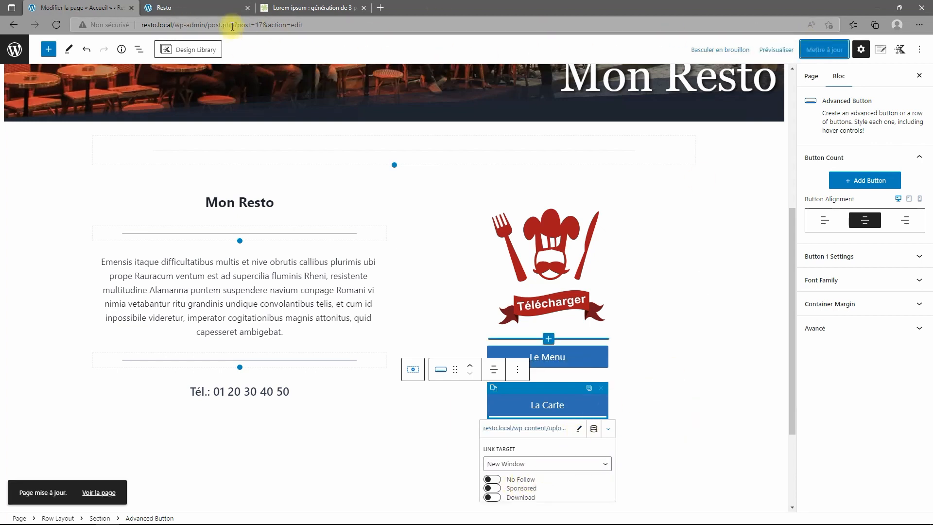
click(190, 7)
click(55, 26)
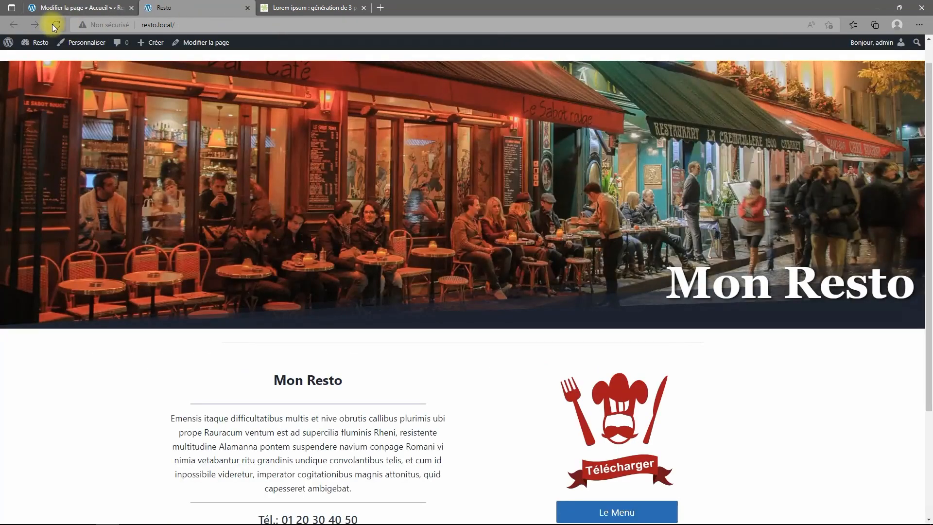
scroll(483, 177, down, 3)
click(619, 365)
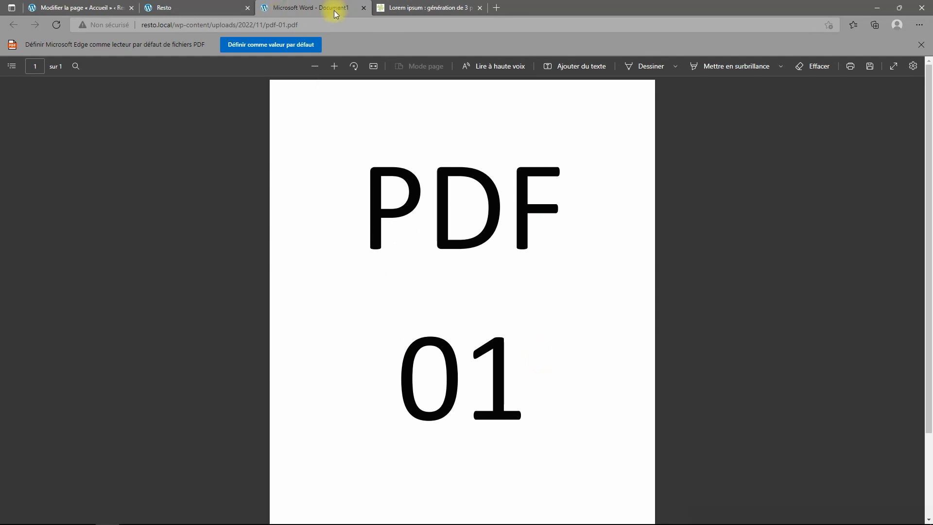
click(363, 8)
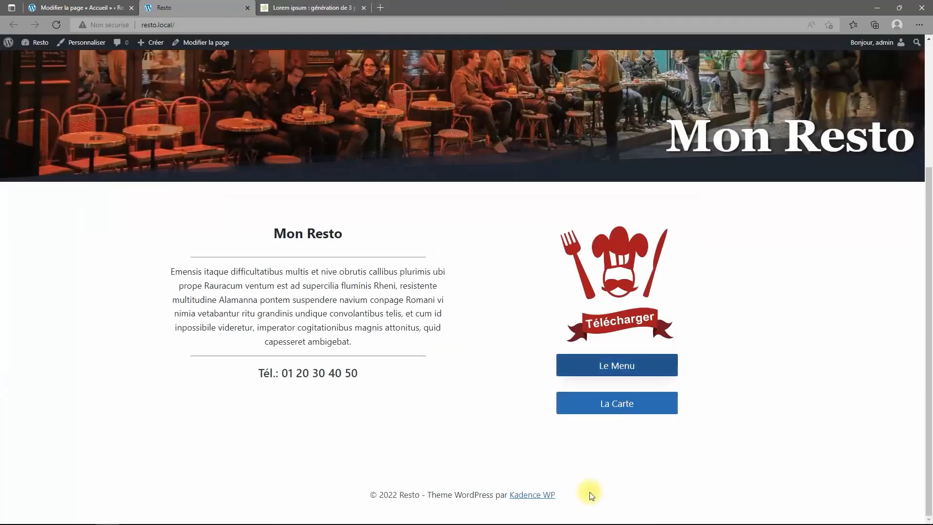
click(617, 406)
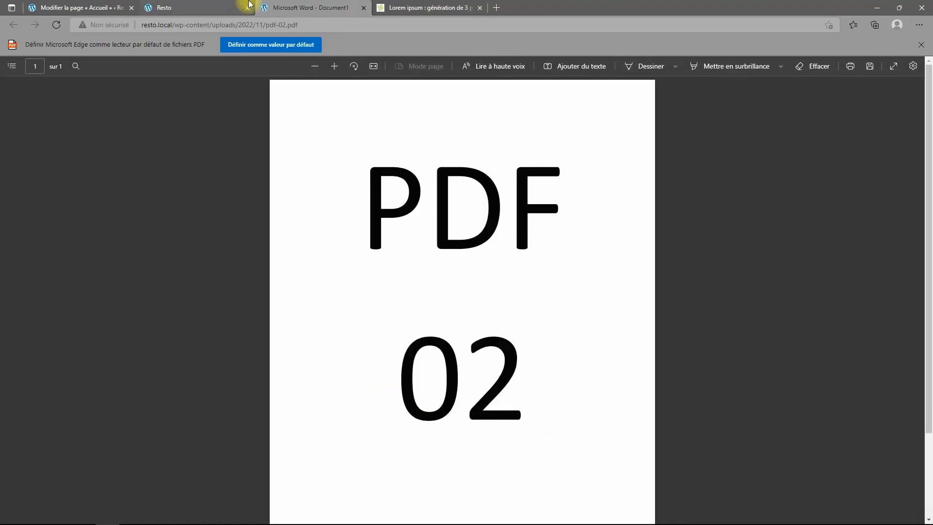
click(364, 8)
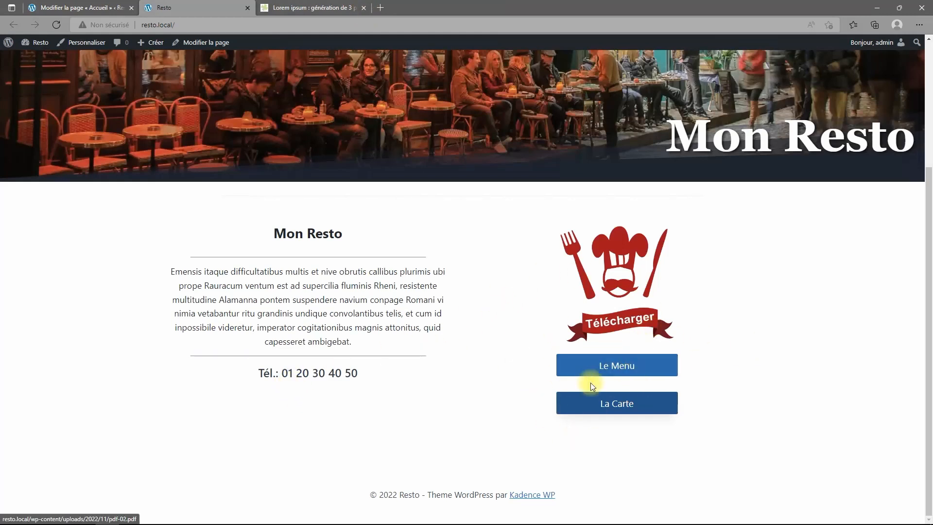
click(73, 8)
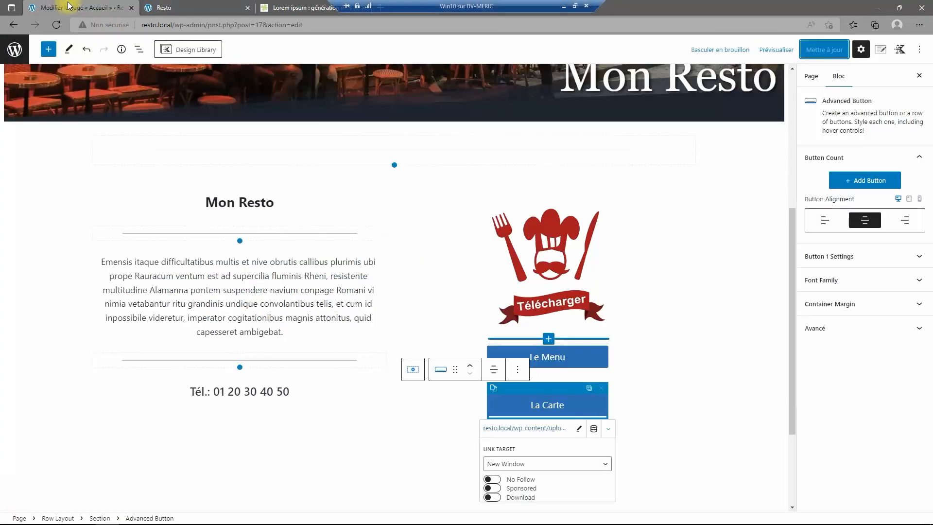
Give the Le Menu button the Default style and white text.
click(576, 355)
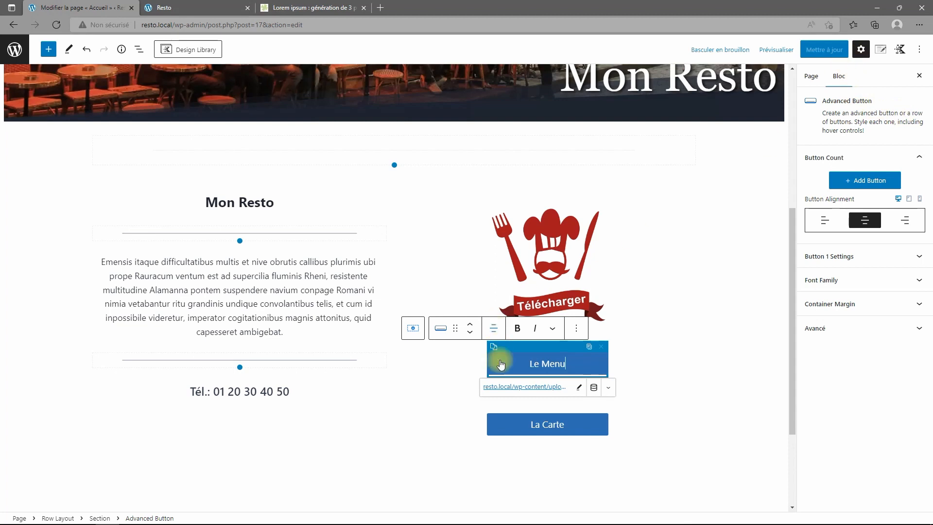
click(139, 49)
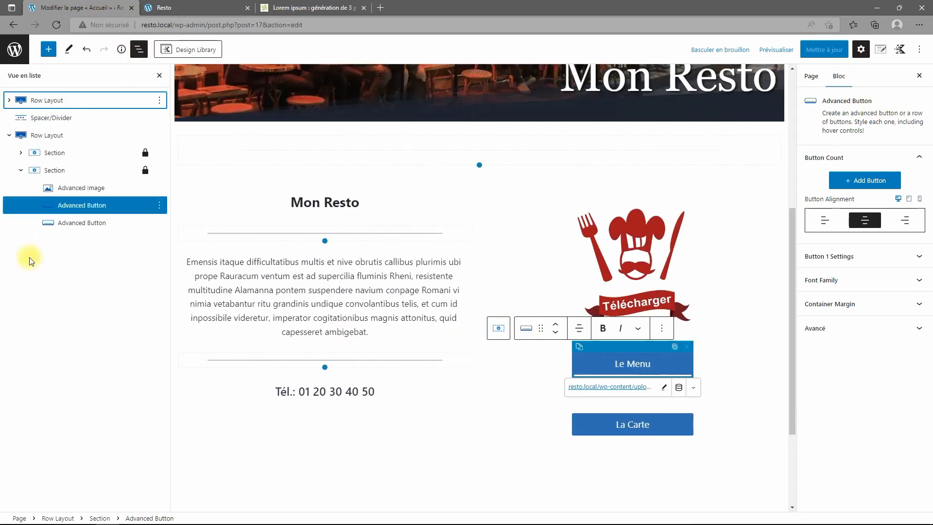
click(76, 207)
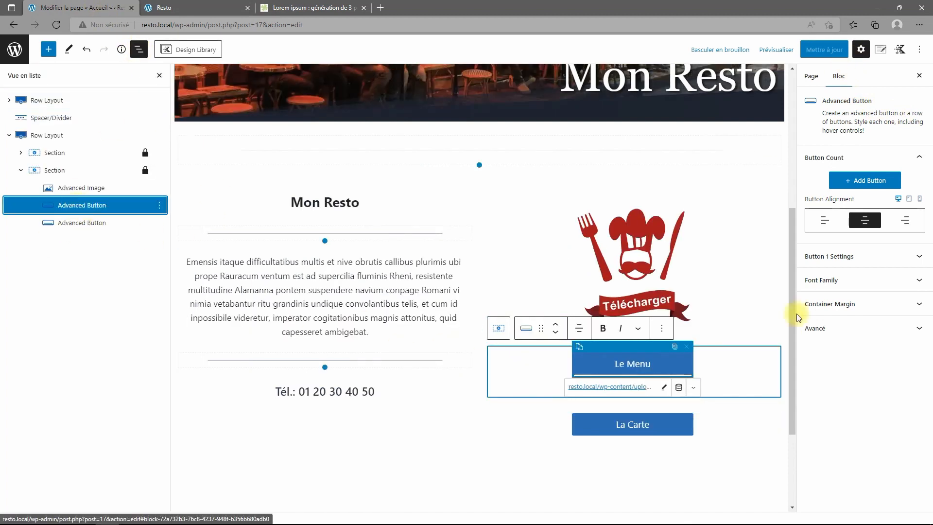
click(882, 253)
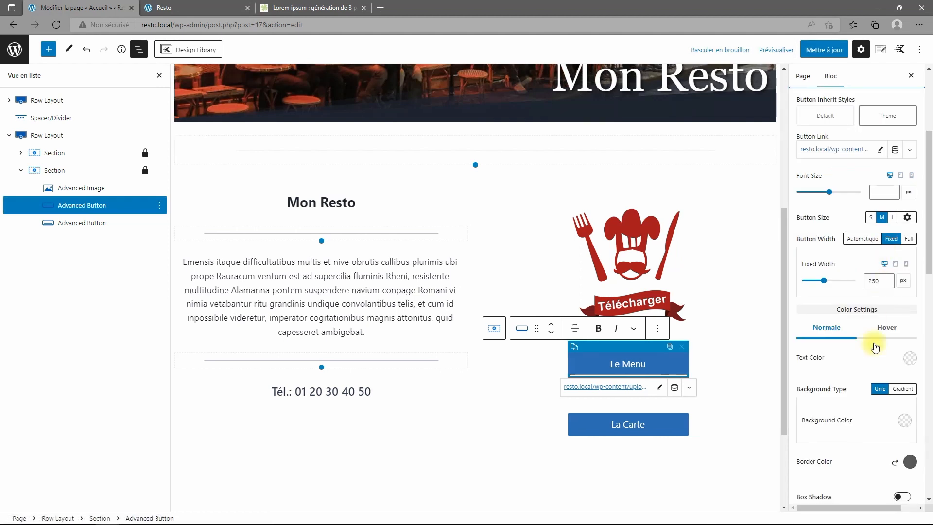
scroll(868, 328, down, 4)
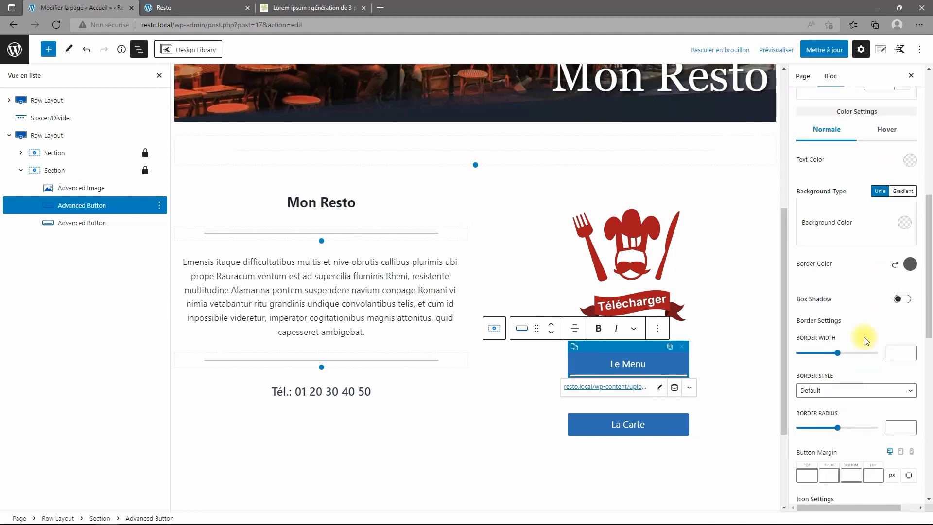
scroll(866, 335, up, 5)
click(826, 182)
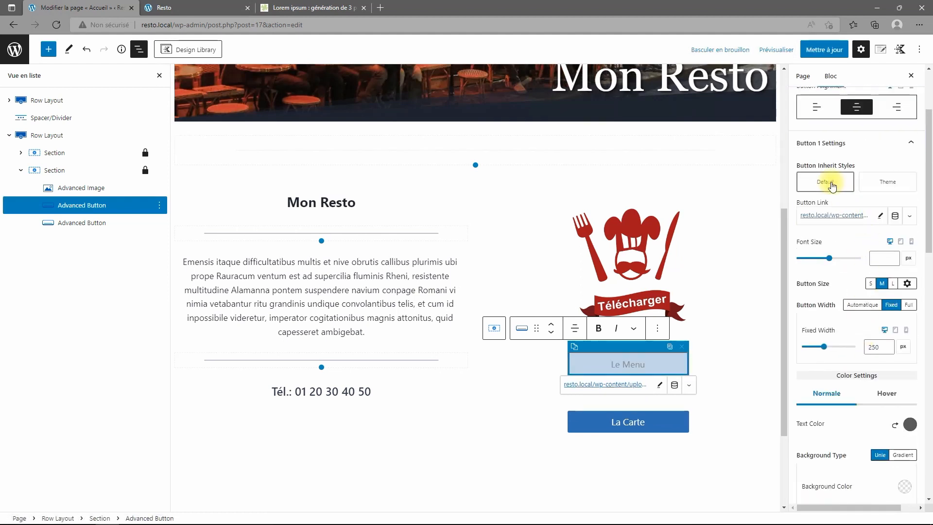
scroll(863, 379, down, 3)
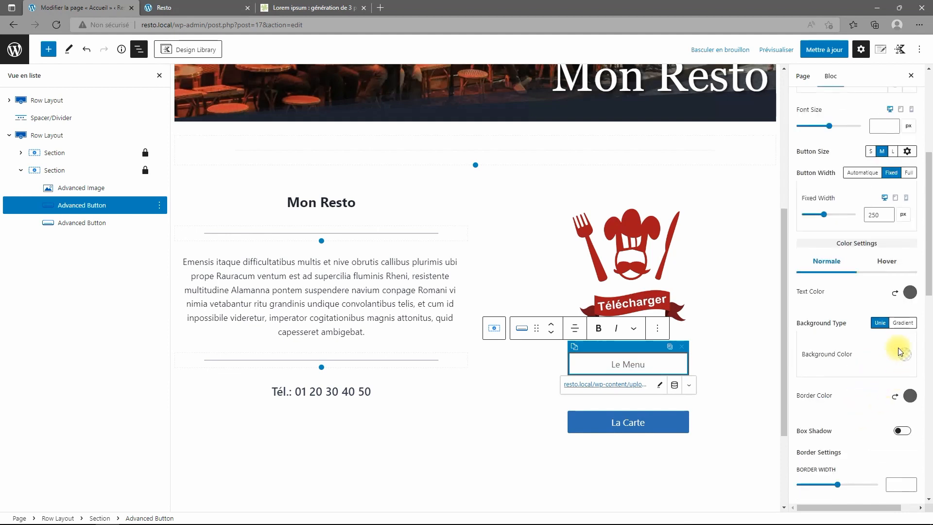
click(910, 293)
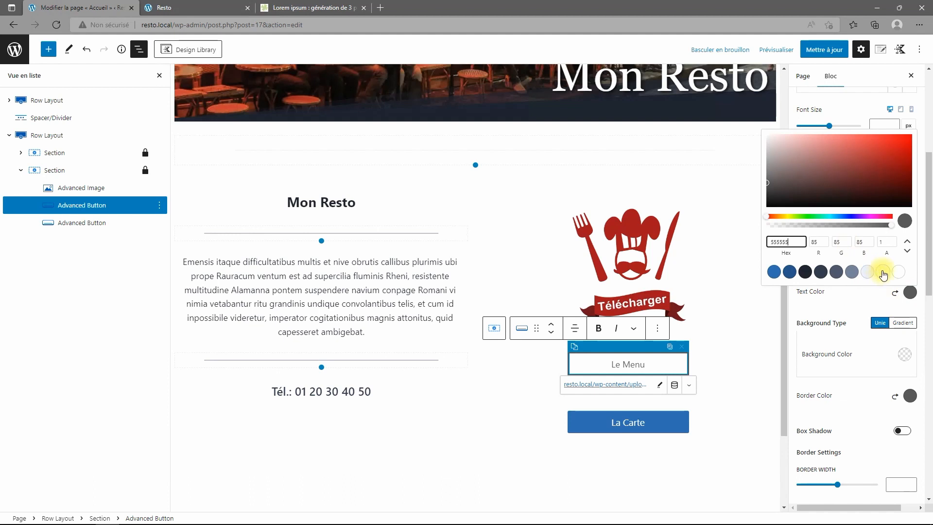
click(900, 272)
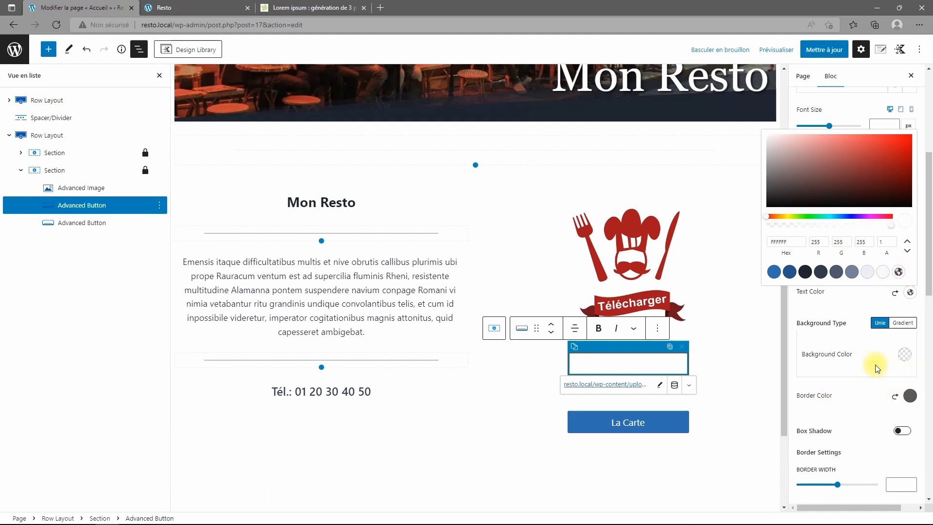
Set Le Menu's background colour to red AA0000.
click(906, 354)
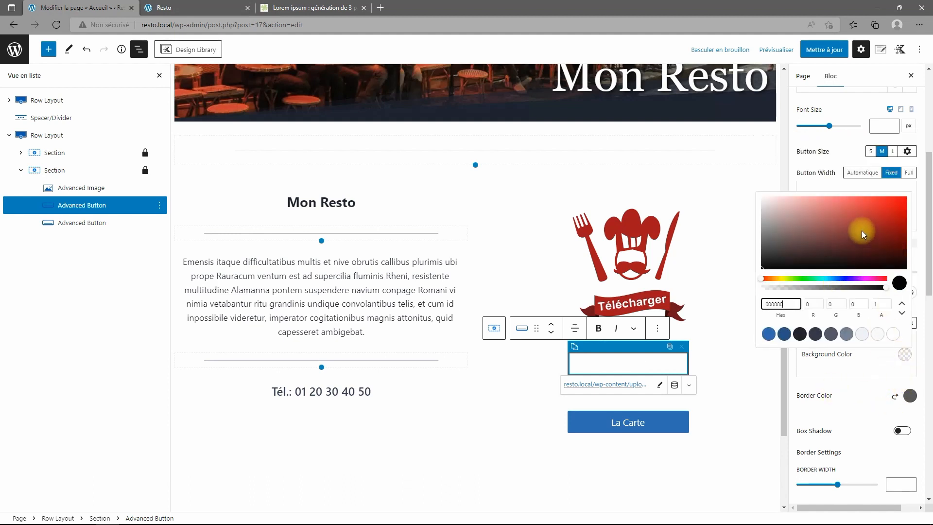
drag(863, 234, 916, 222)
click(785, 303)
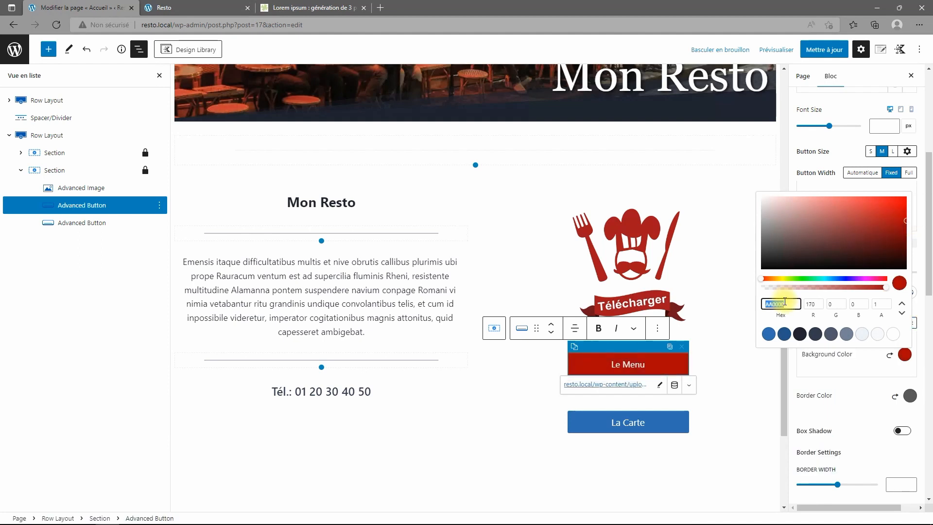
click(865, 389)
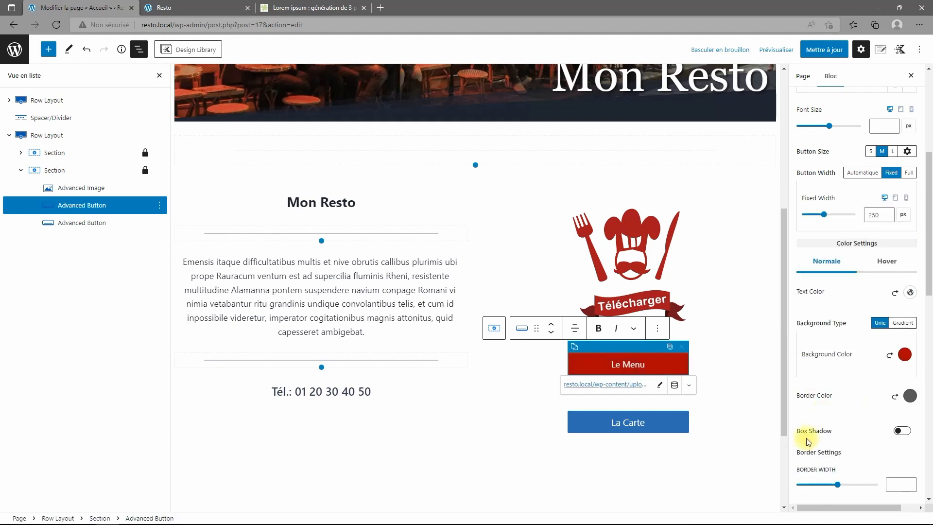
Set Le Menu's hover background to a darker red, 960101.
click(892, 265)
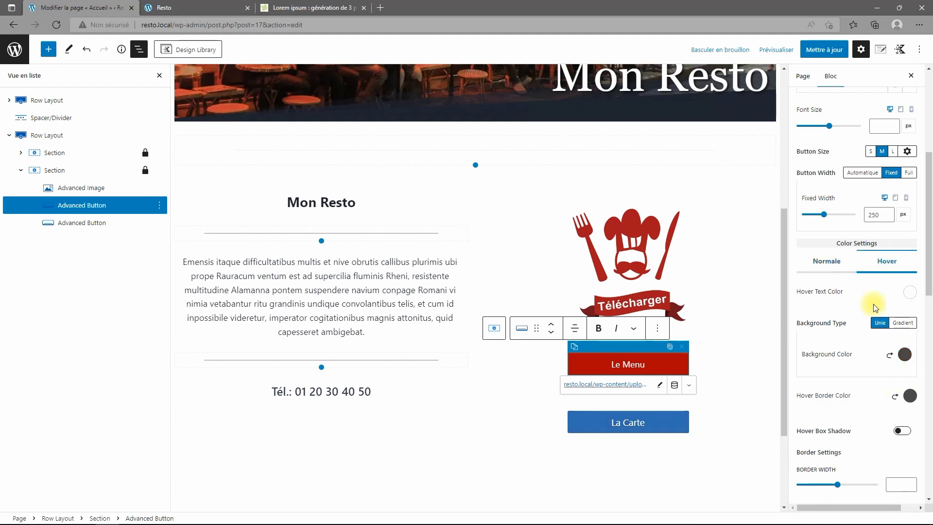
click(905, 355)
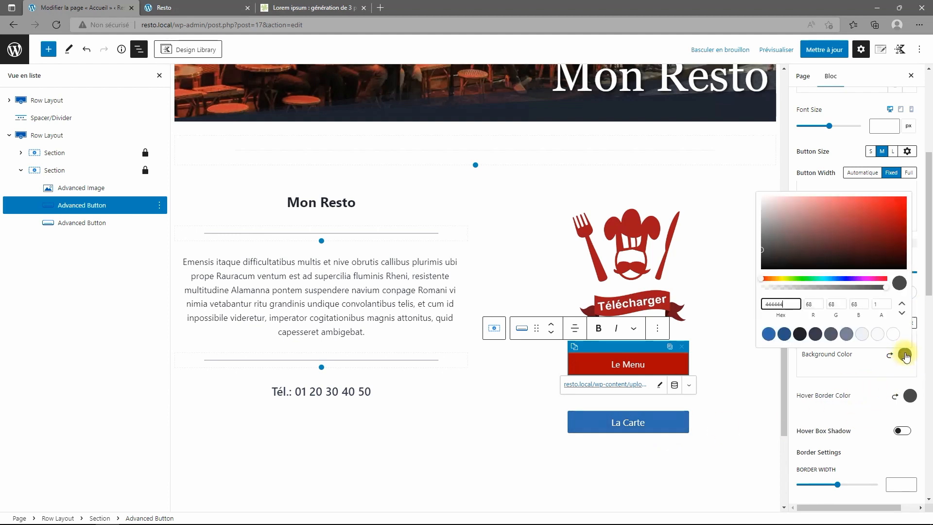
drag(788, 307, 714, 310)
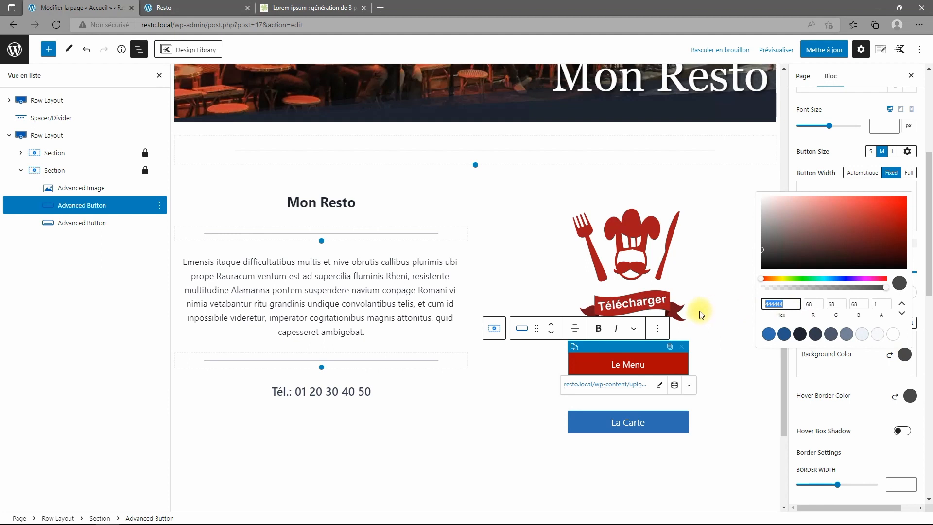
text(AA0000)
drag(906, 220, 906, 226)
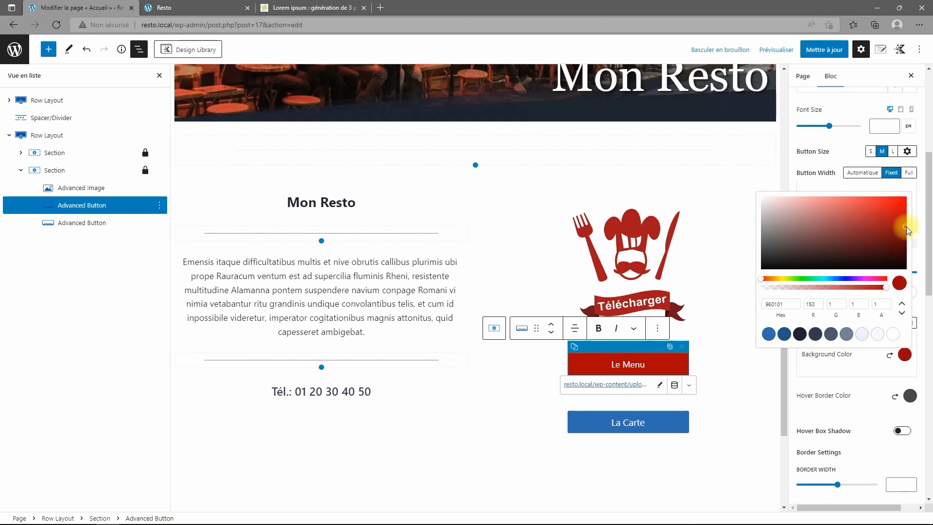
click(848, 384)
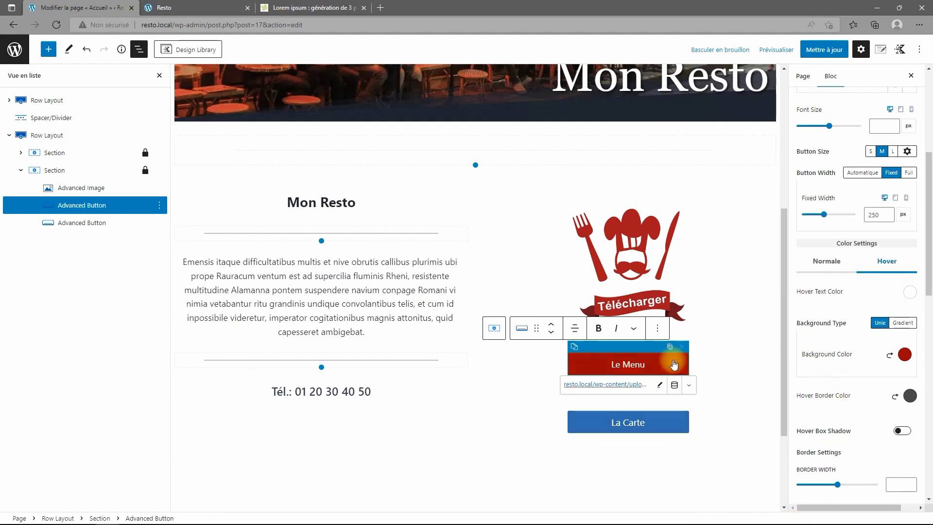
Give the La Carte button a red AA0000 background.
click(670, 421)
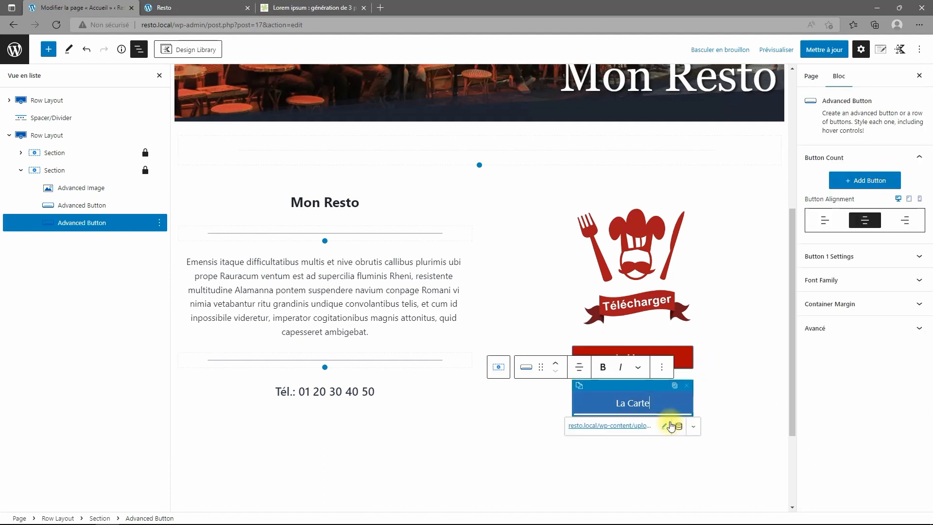
click(883, 255)
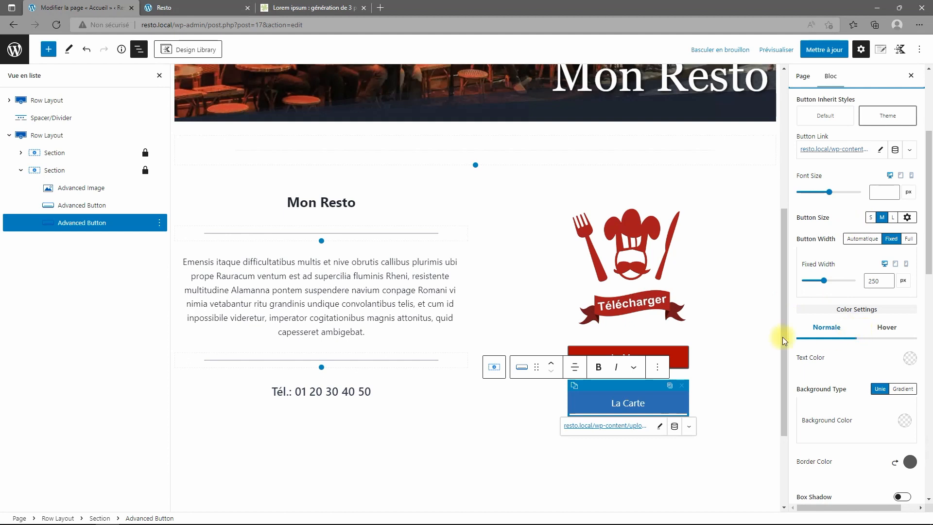
click(909, 359)
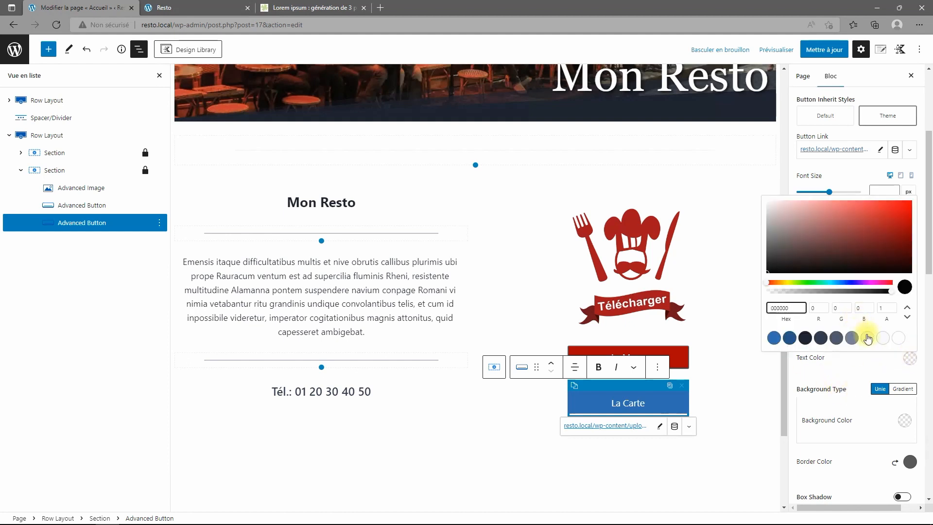
click(904, 420)
drag(785, 370, 718, 371)
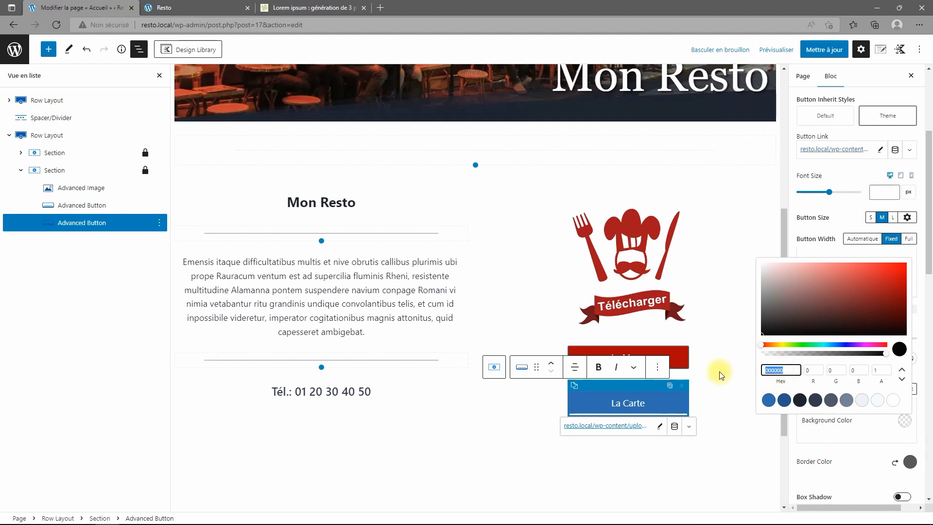
text(AA0000)
click(876, 431)
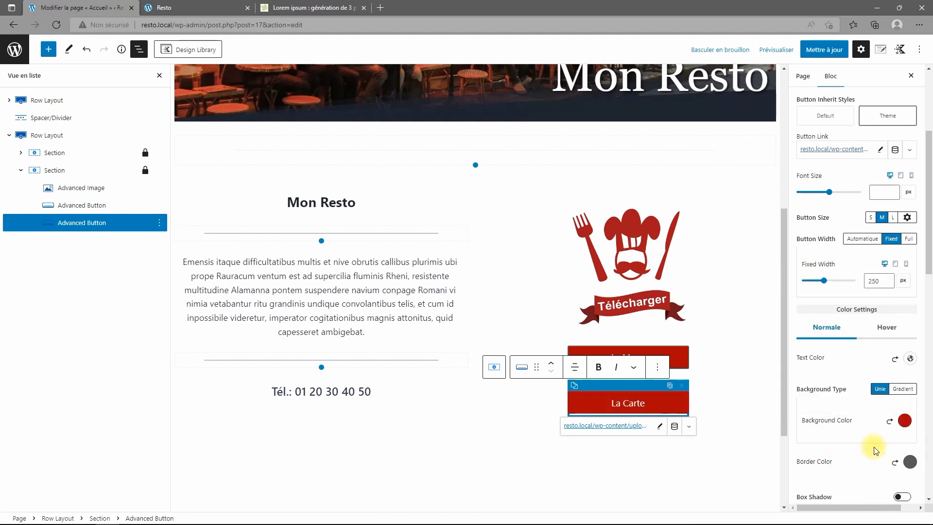
Set La Carte's hover background to a darker red, 940101.
click(889, 331)
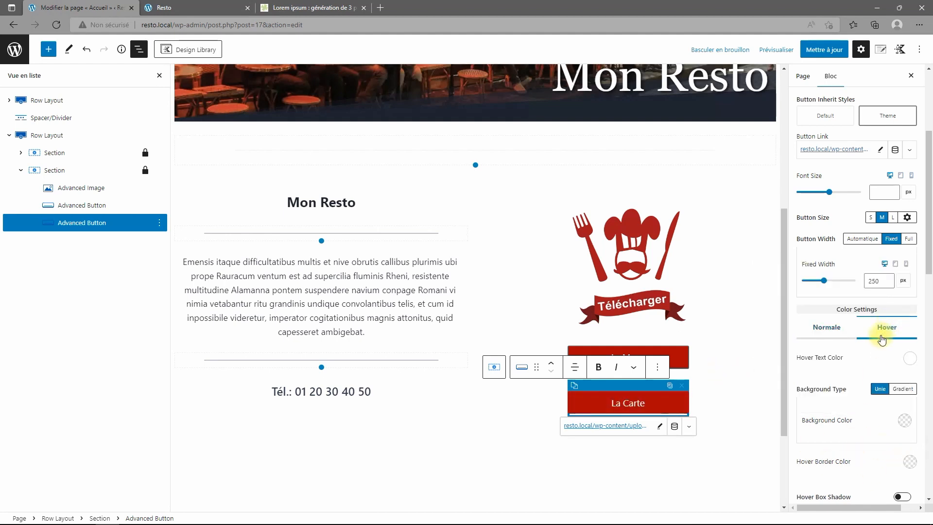
click(904, 421)
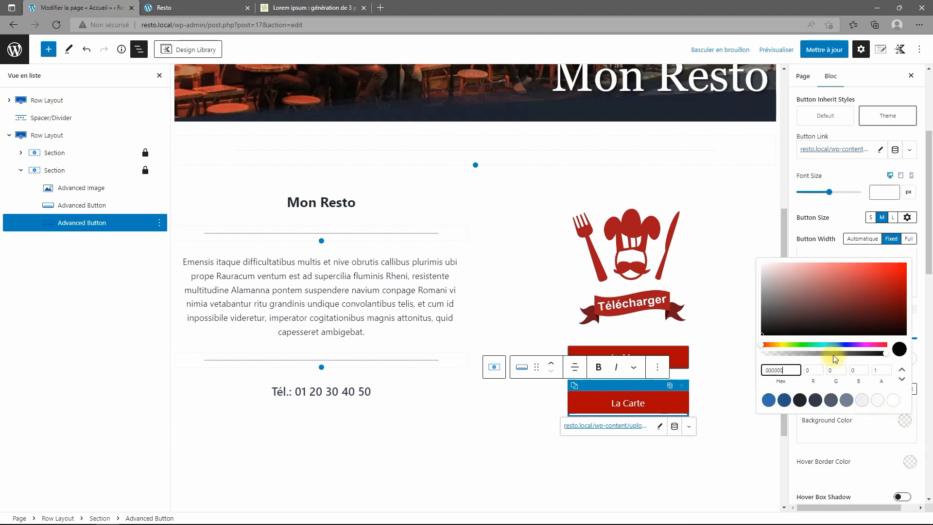
drag(795, 370, 711, 369)
text(AA0000)
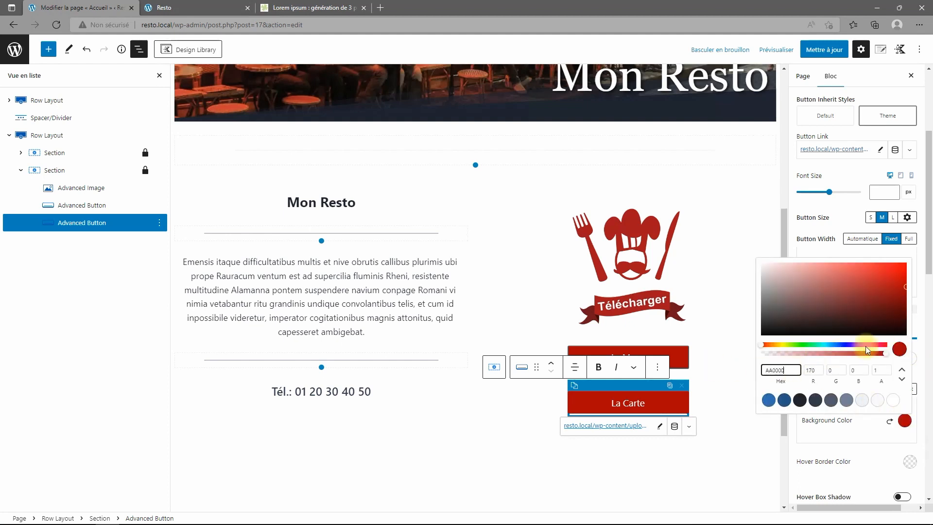
click(905, 287)
drag(907, 290, 908, 294)
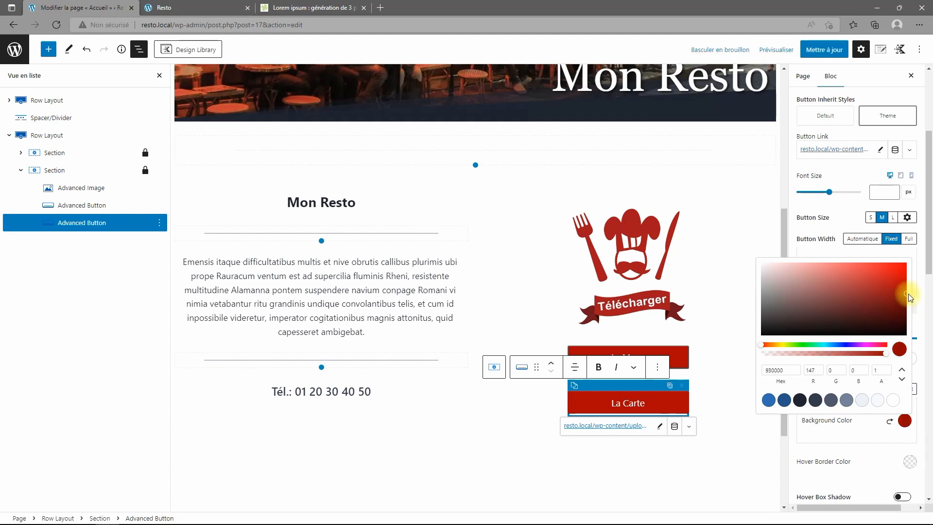
drag(787, 370, 727, 372)
text(940101)
click(868, 444)
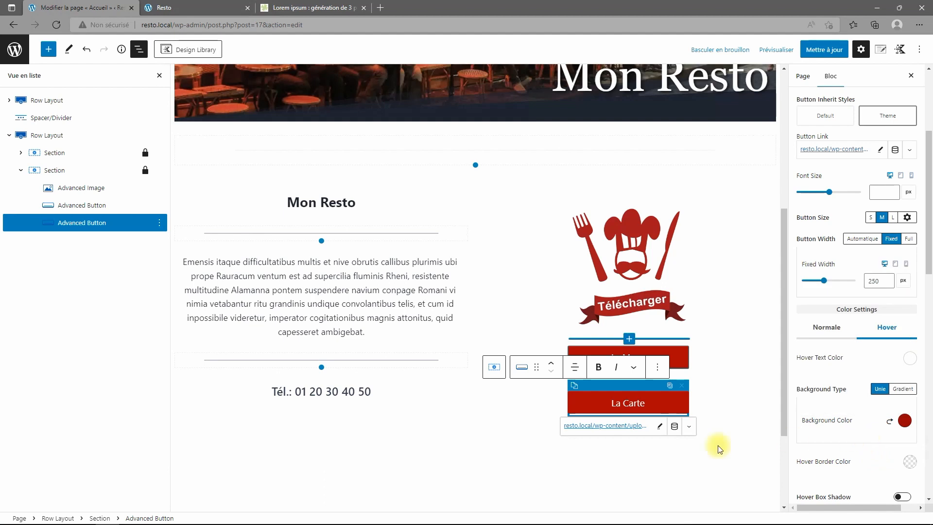
Select the section holding both buttons and update the Accueil page.
click(678, 363)
scroll(704, 423, down, 4)
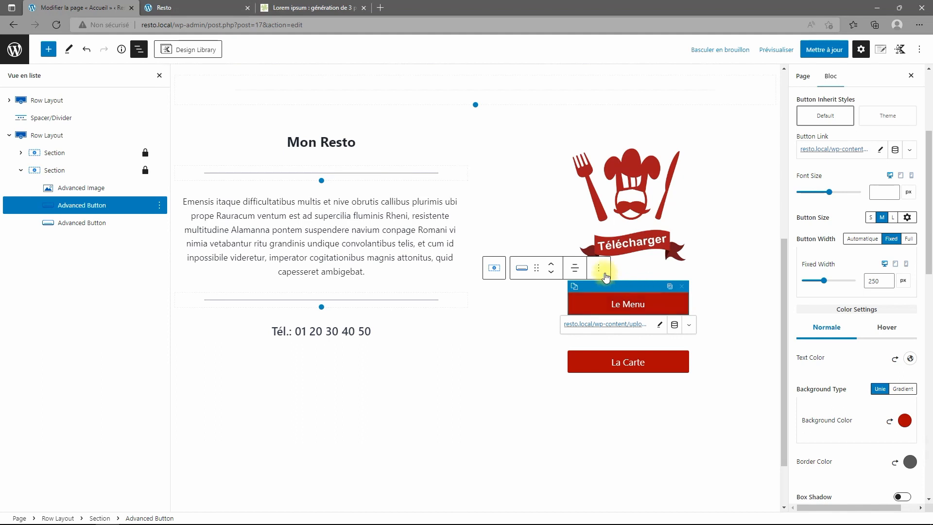
click(599, 268)
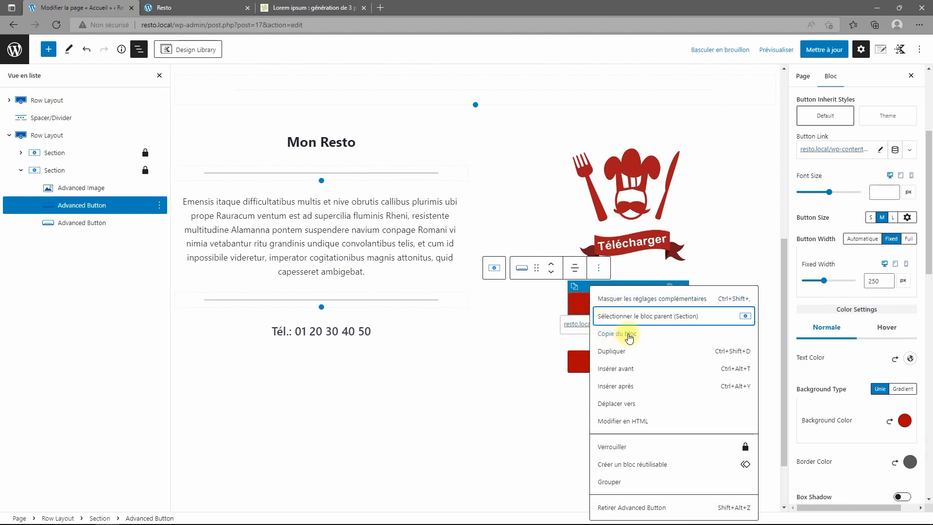
click(743, 253)
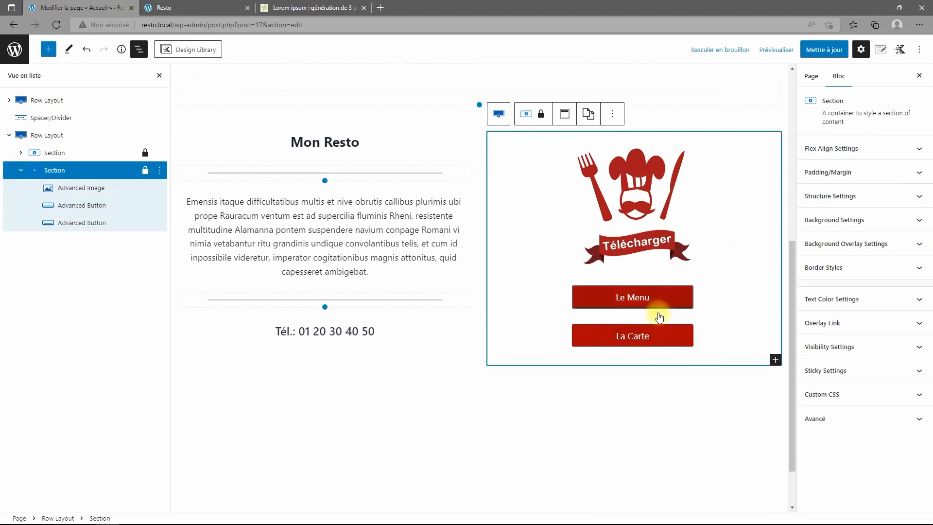
click(825, 49)
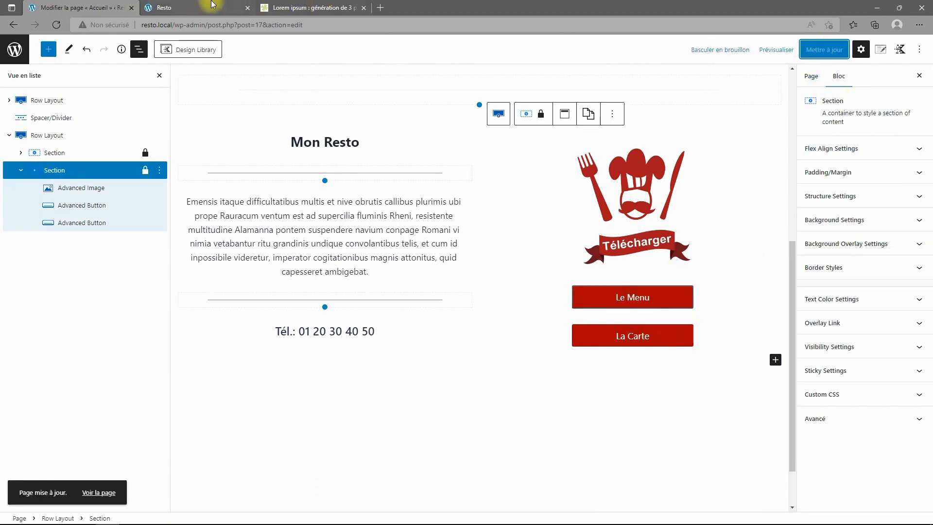
click(212, 5)
click(56, 25)
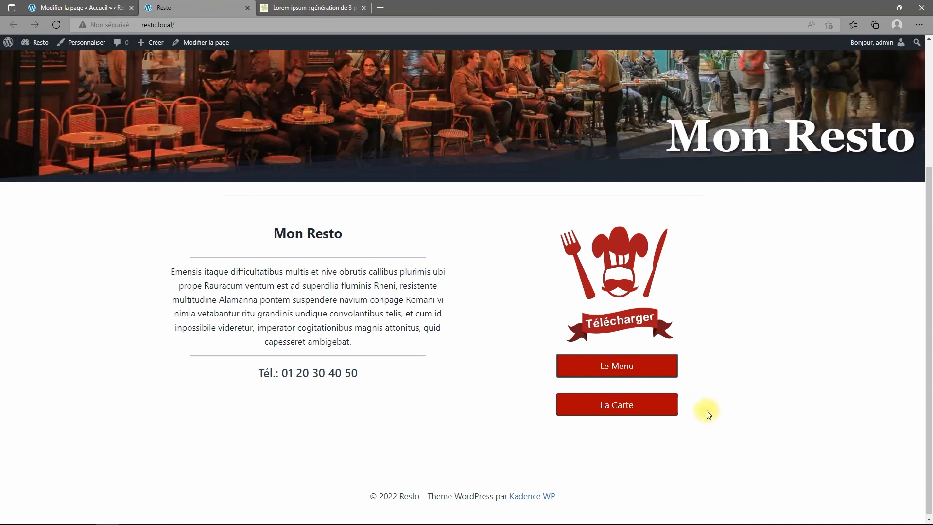
click(79, 8)
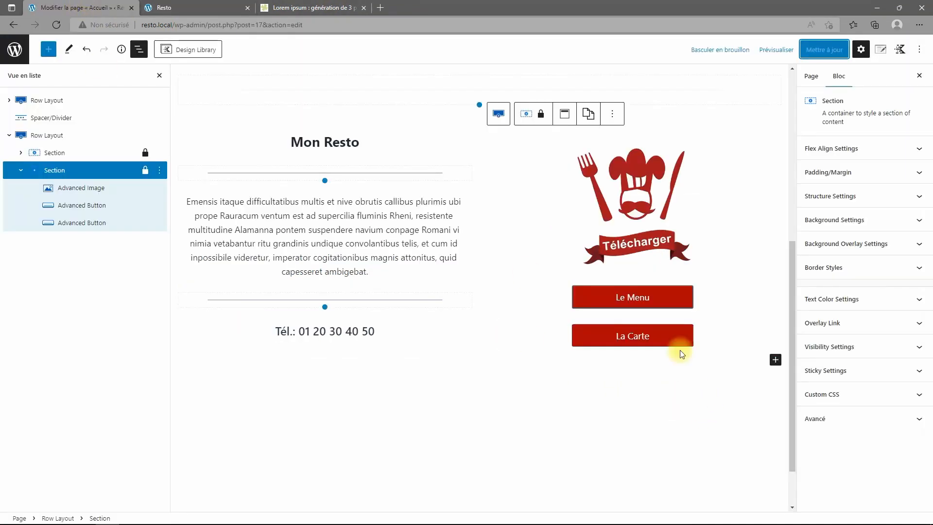
Select Le Menu and browse its button settings, leaving the shadow off.
click(684, 299)
scroll(889, 307, down, 8)
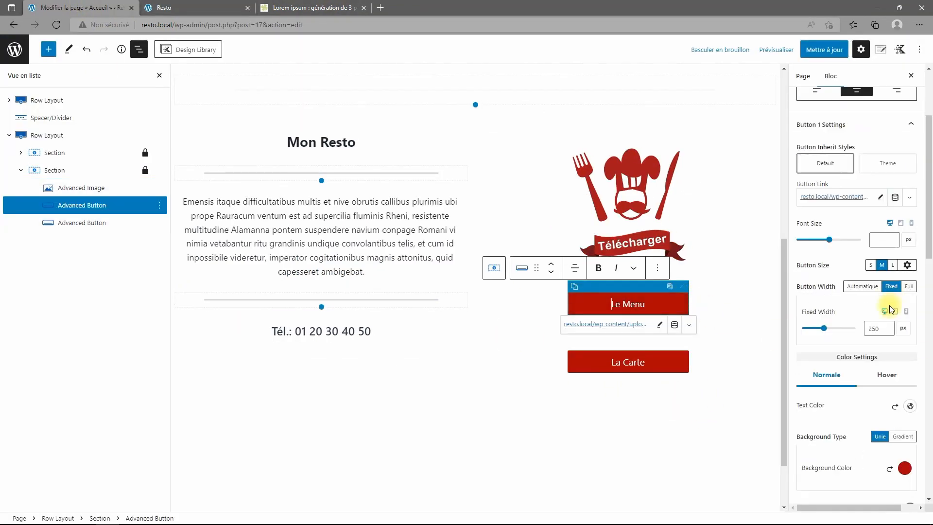
scroll(897, 252, up, 5)
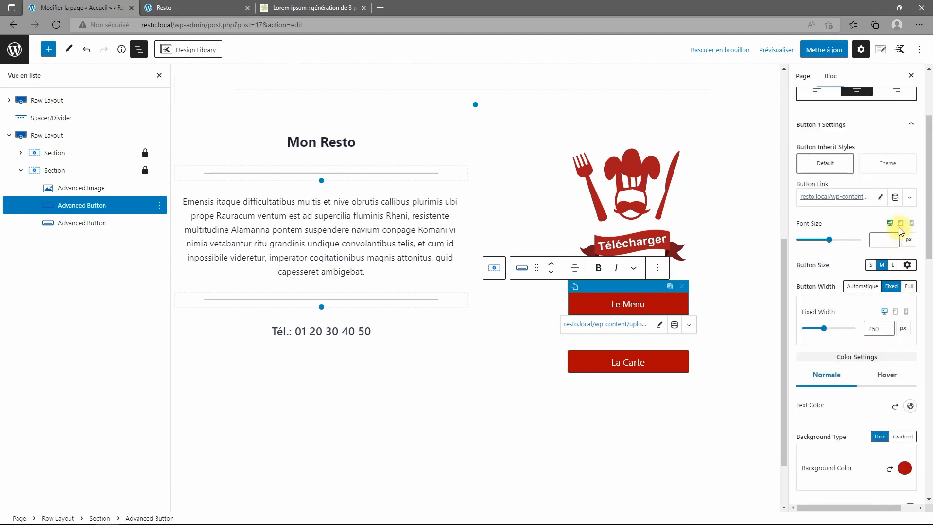
scroll(908, 238, up, 3)
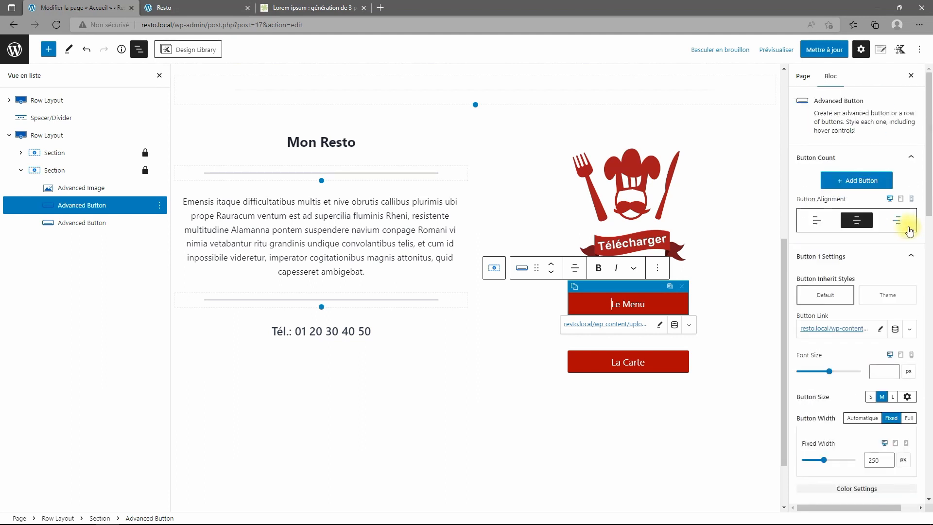
click(910, 256)
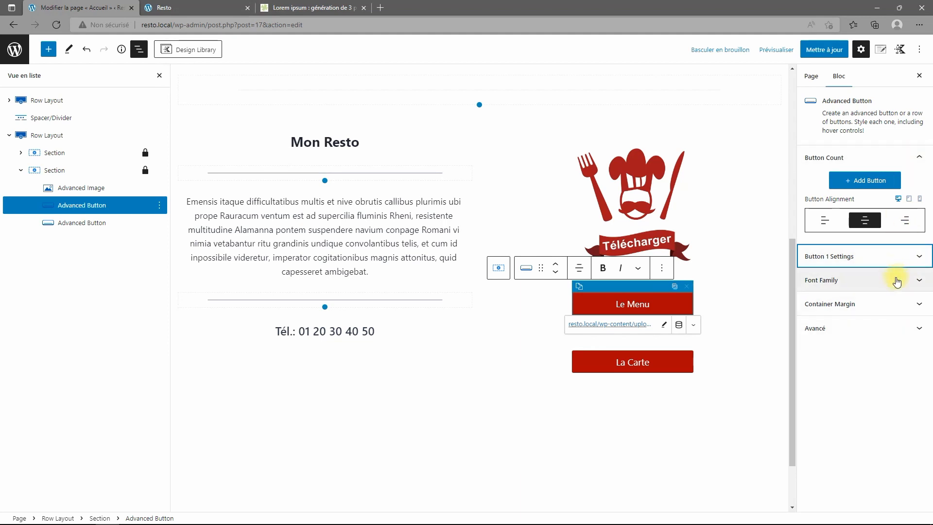
click(907, 308)
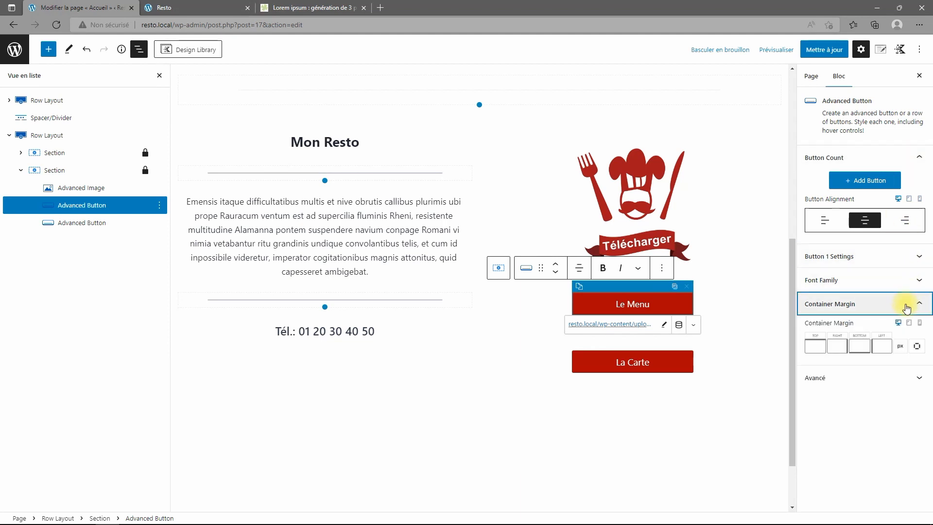
click(907, 308)
click(900, 327)
click(900, 327)
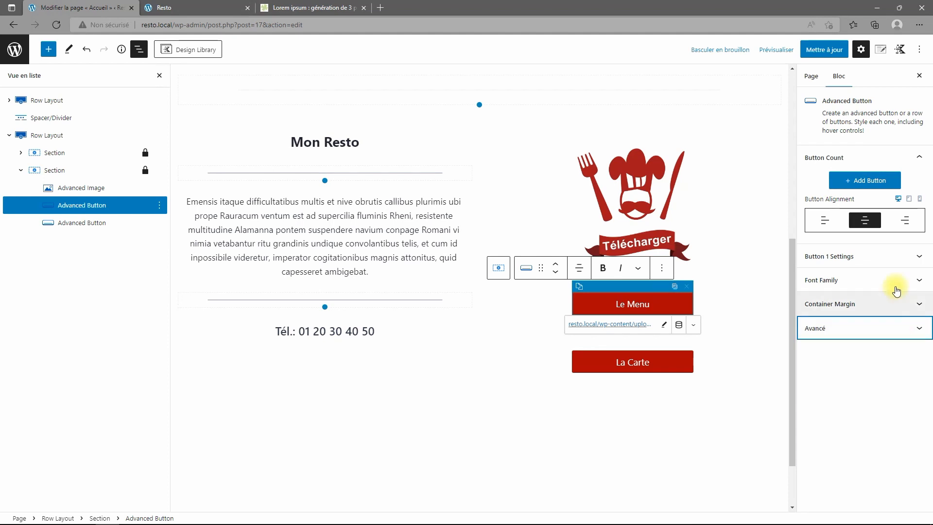
click(894, 263)
scroll(870, 170, up, 4)
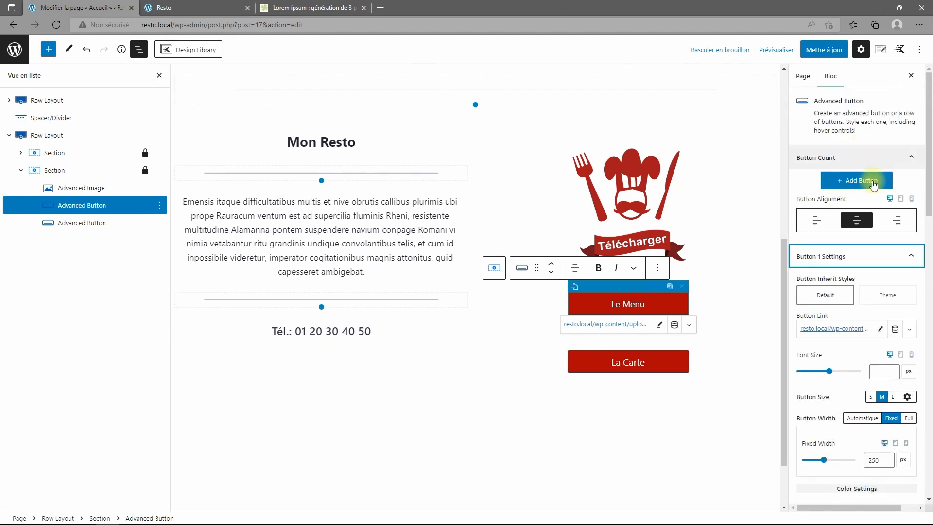
scroll(897, 282, down, 1)
scroll(882, 298, down, 7)
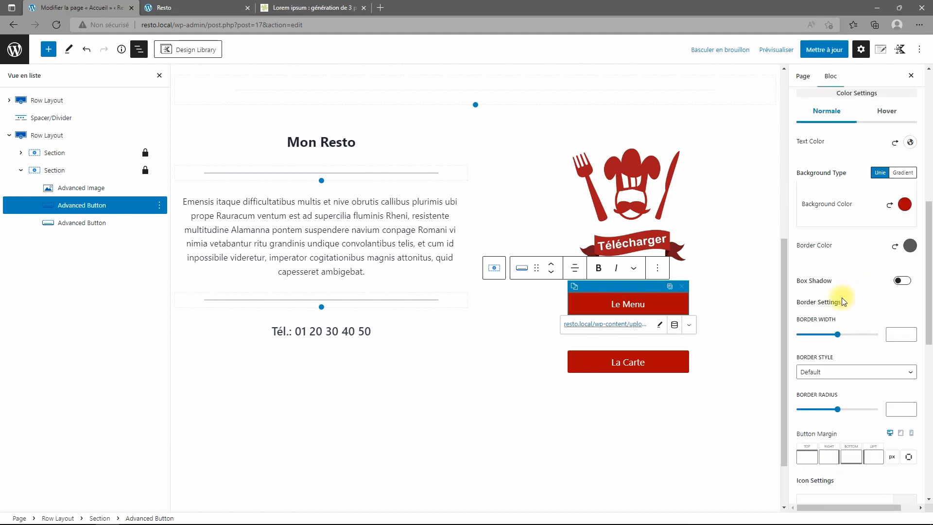
click(903, 281)
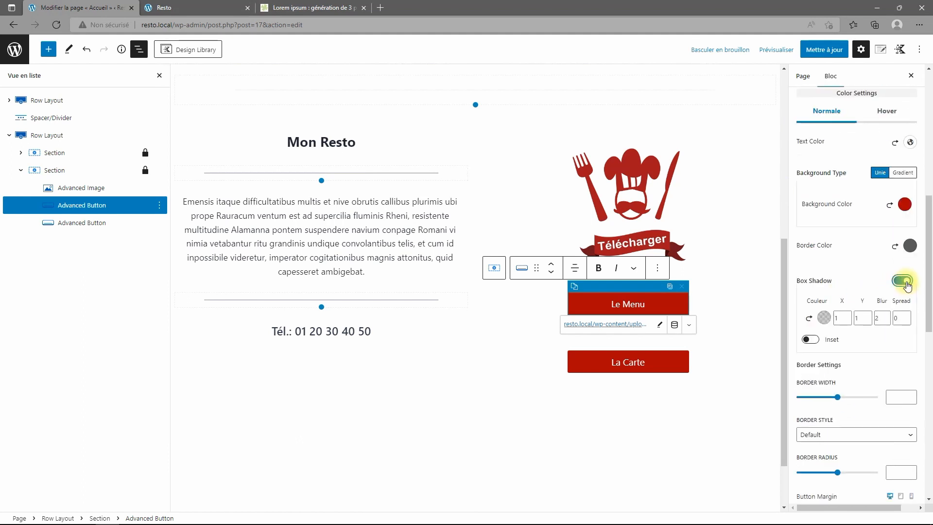
click(901, 282)
scroll(860, 335, down, 2)
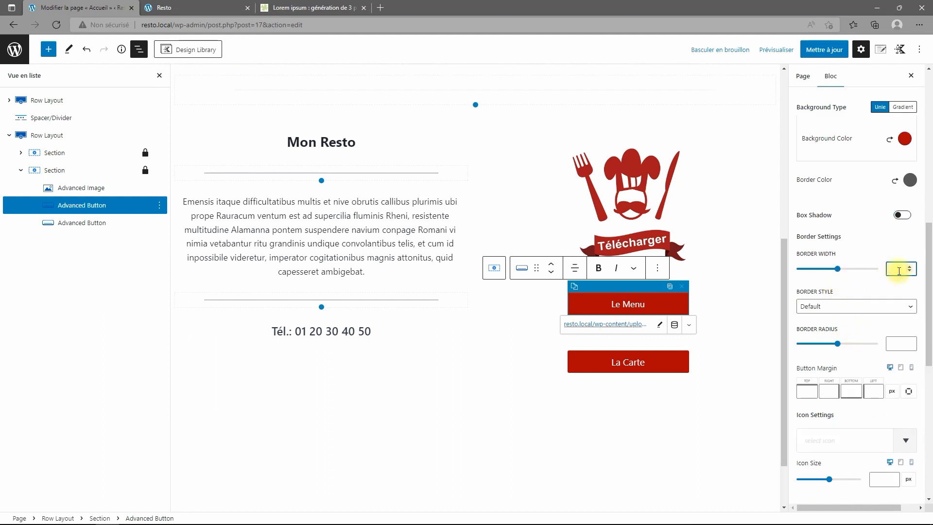
Set Le Menu's border width to 0 and its corner radius to 15.
text(0)
key(Tab)
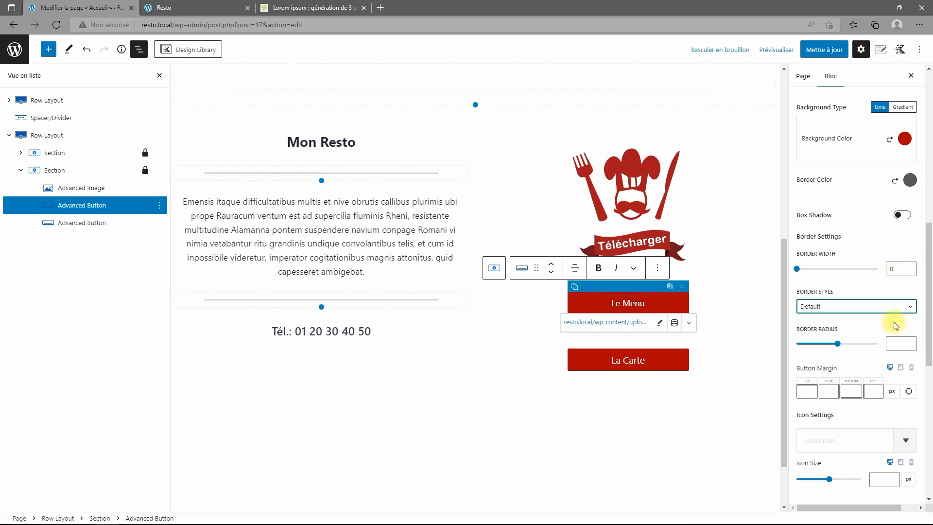
scroll(853, 387, down, 1)
scroll(839, 413, down, 5)
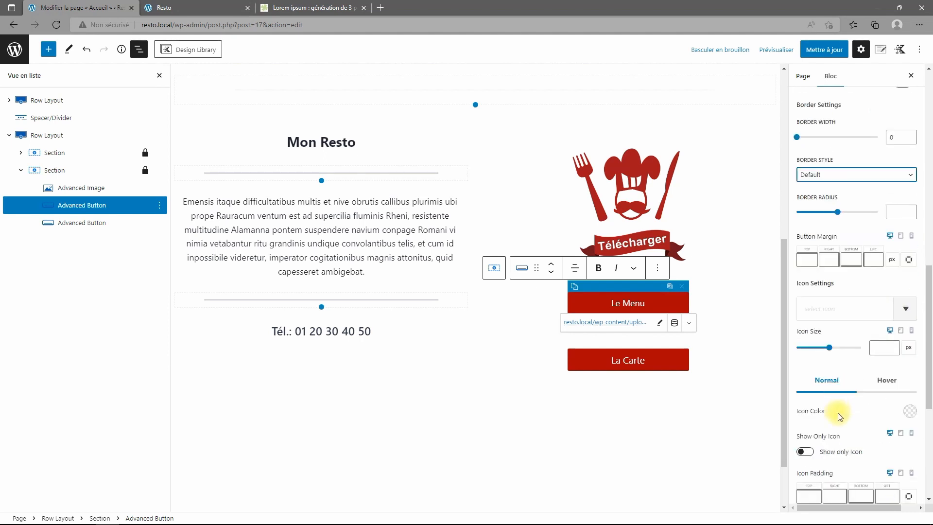
scroll(848, 362, up, 1)
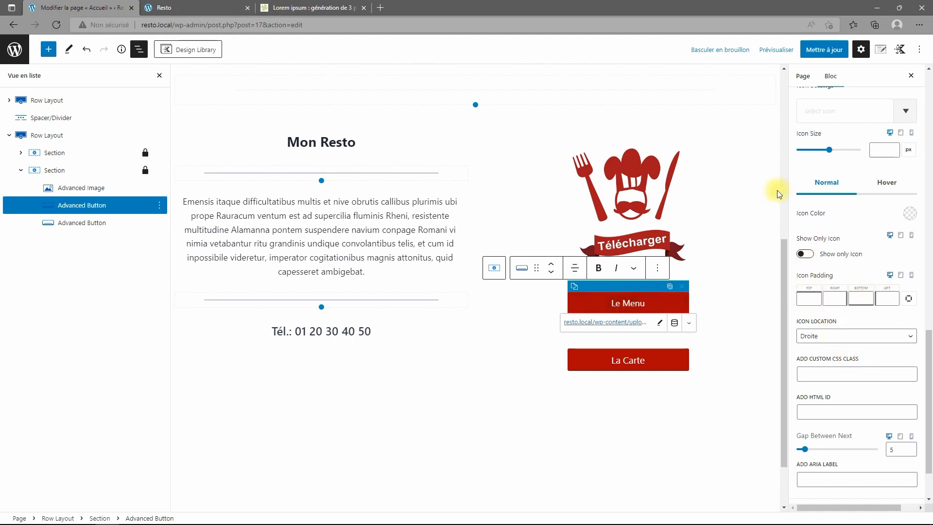
scroll(859, 275, up, 1)
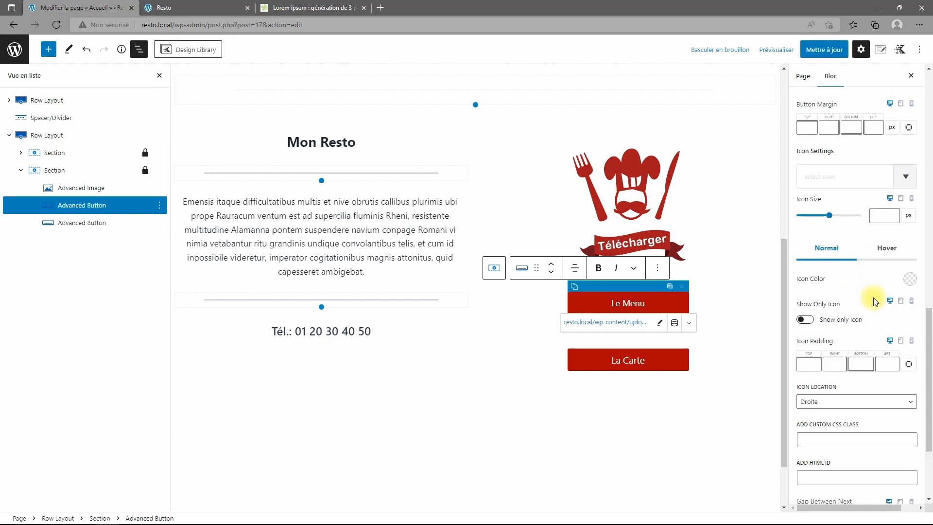
scroll(880, 277, up, 2)
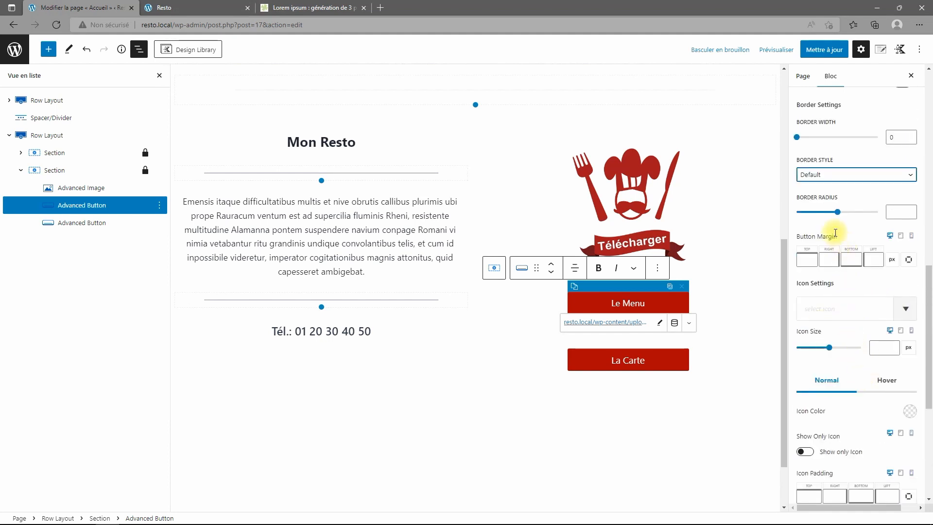
click(894, 215)
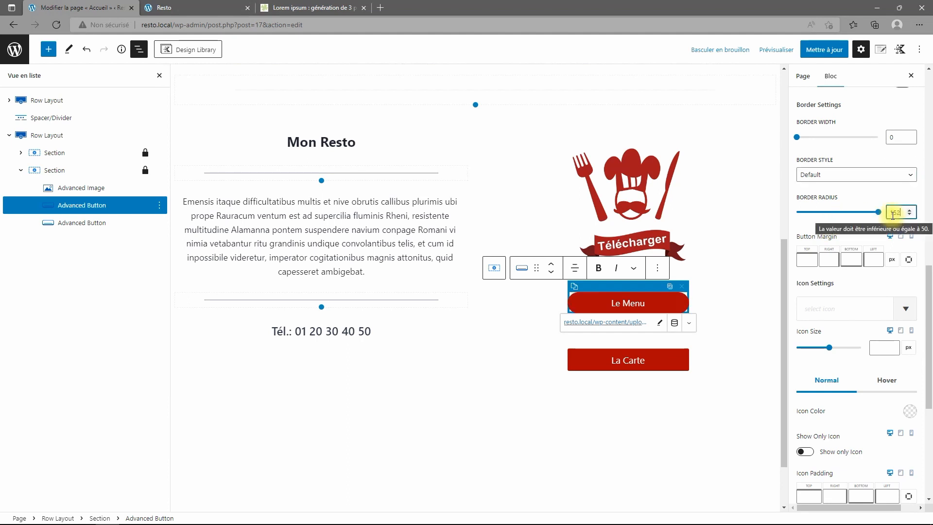
key(BackSpace)
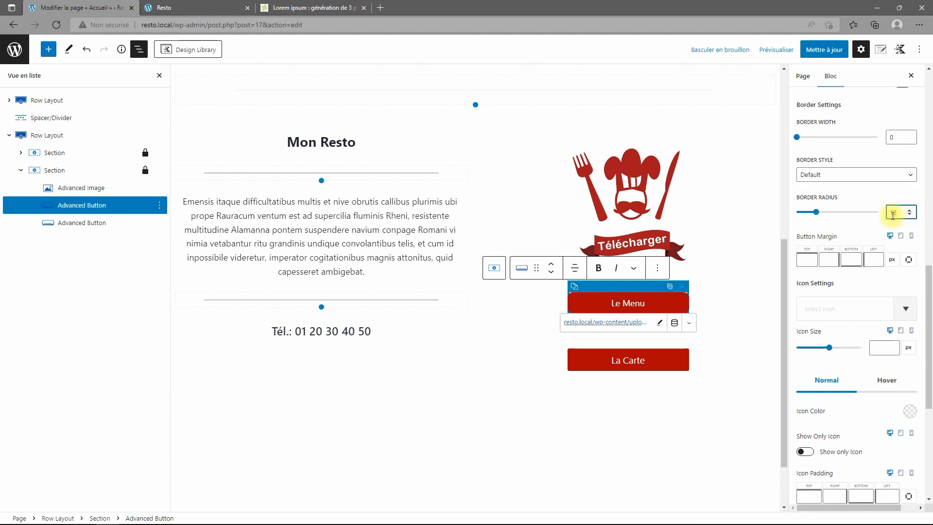
Select the La Carte button and update the Accueil page.
click(664, 369)
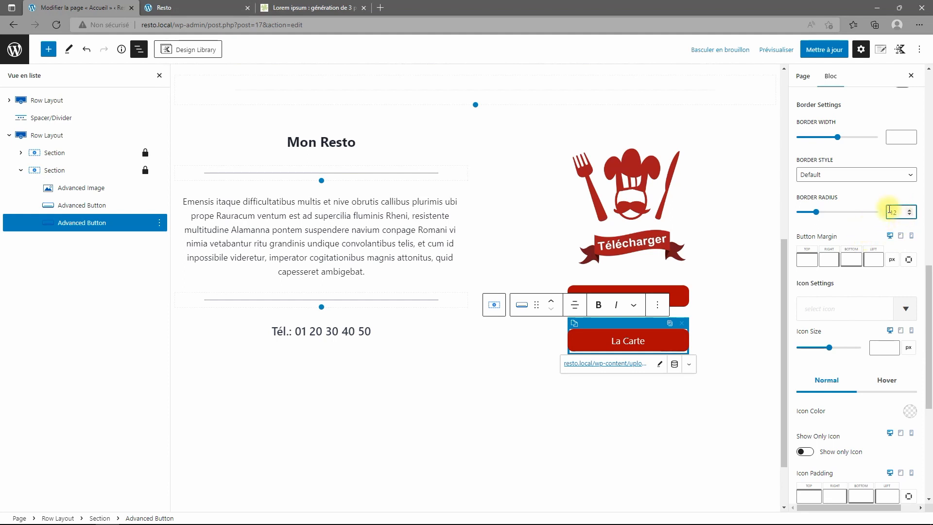
scroll(907, 263, up, 2)
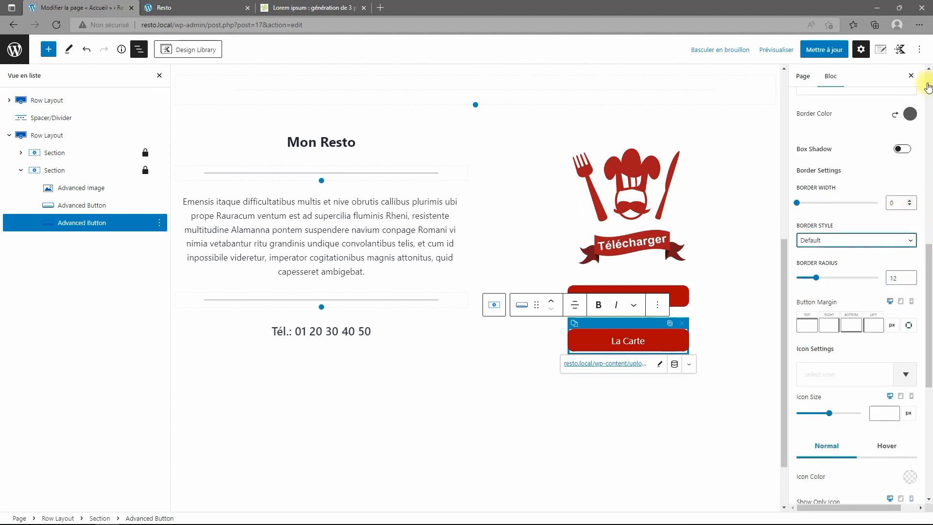
click(824, 49)
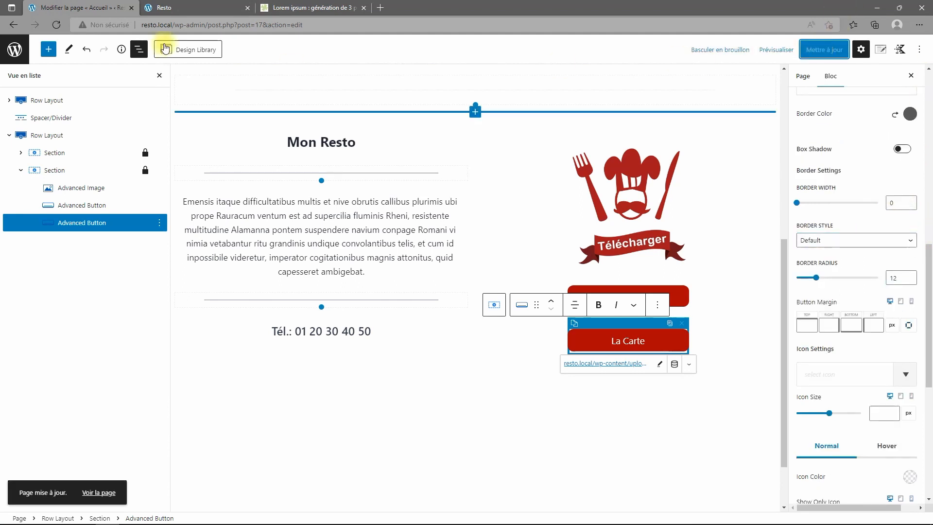
click(160, 8)
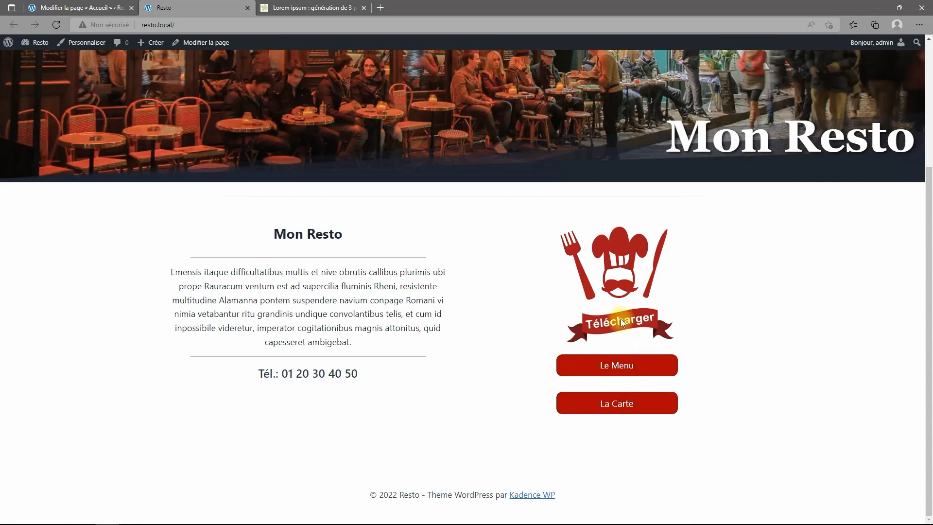
scroll(654, 287, up, 5)
scroll(657, 284, down, 4)
scroll(657, 284, down, 1)
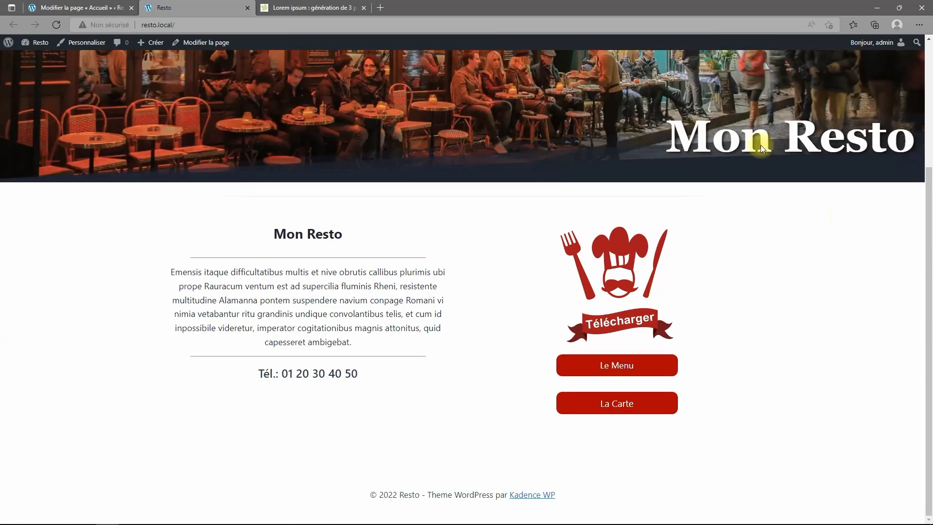
scroll(739, 233, up, 3)
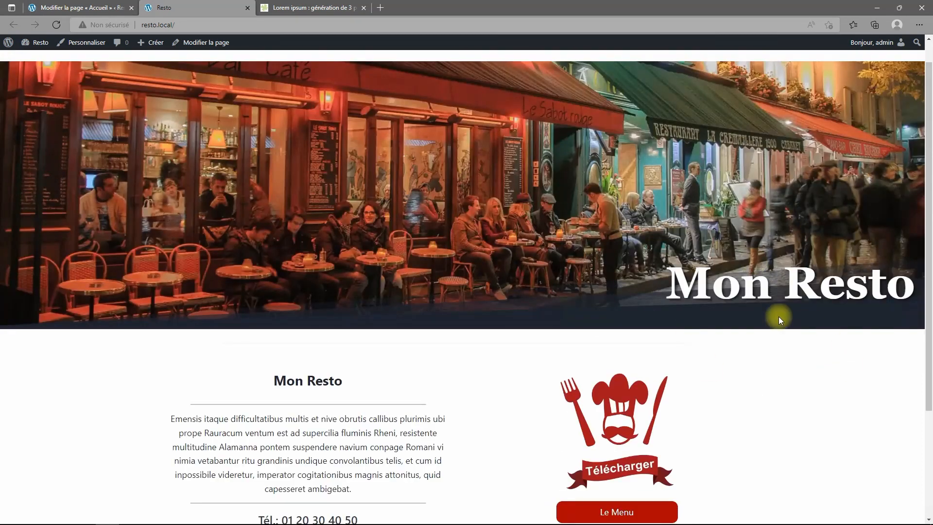
scroll(642, 273, down, 3)
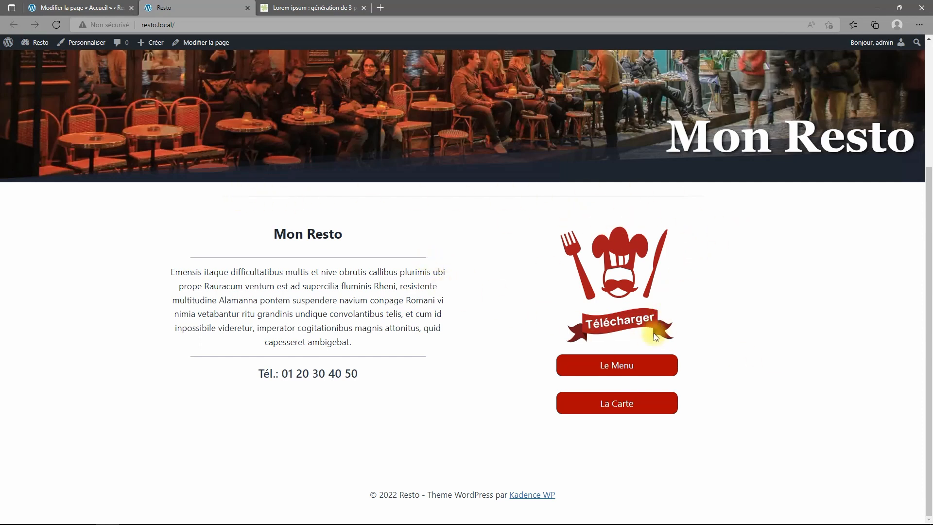
click(58, 8)
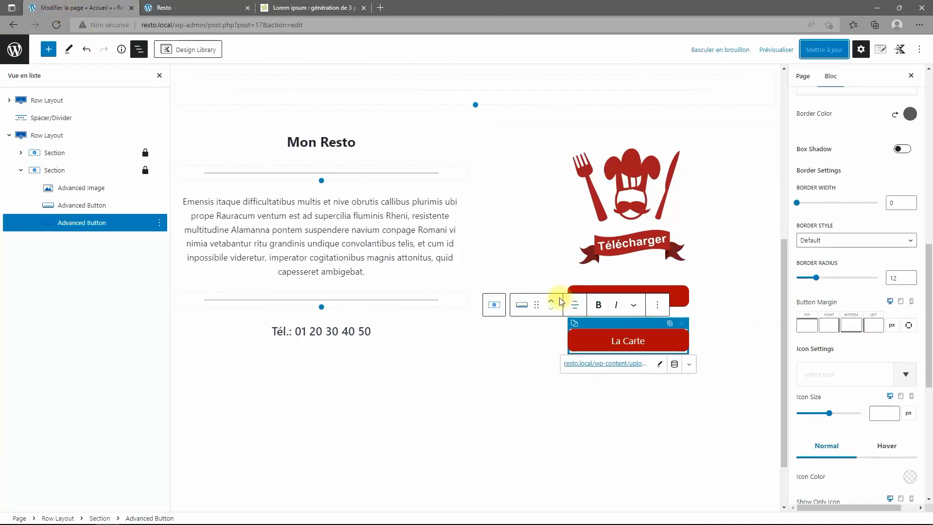
Duplicate the 60 px spacer/divider in List View and move the copy below the Mon Resto row.
scroll(549, 292, down, 1)
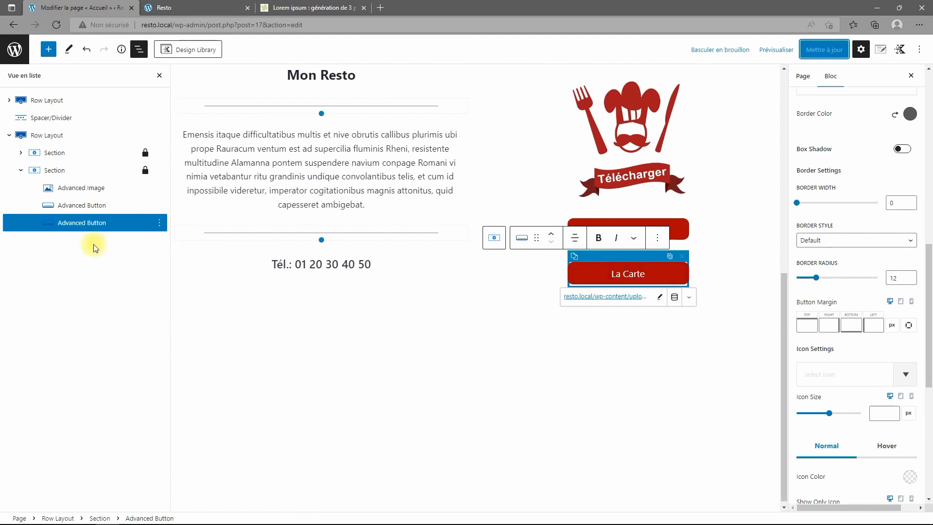
click(9, 139)
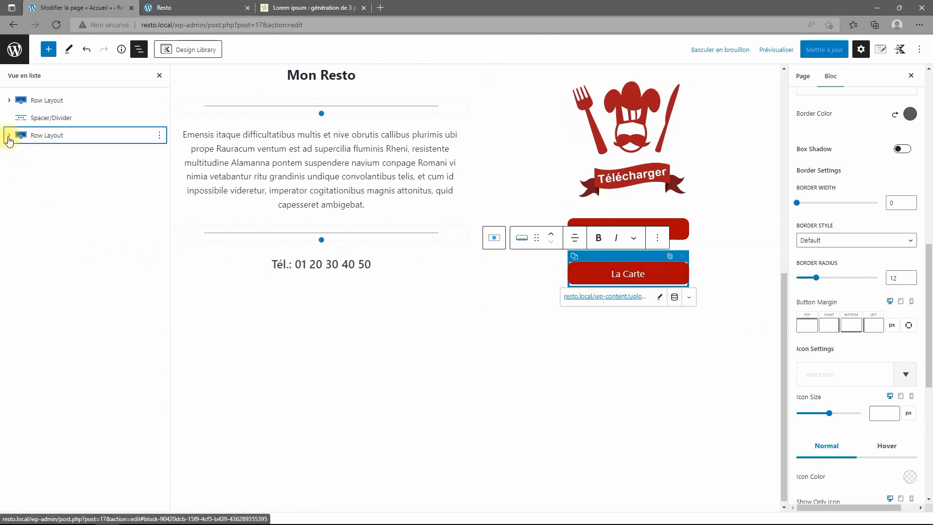
click(48, 122)
click(160, 118)
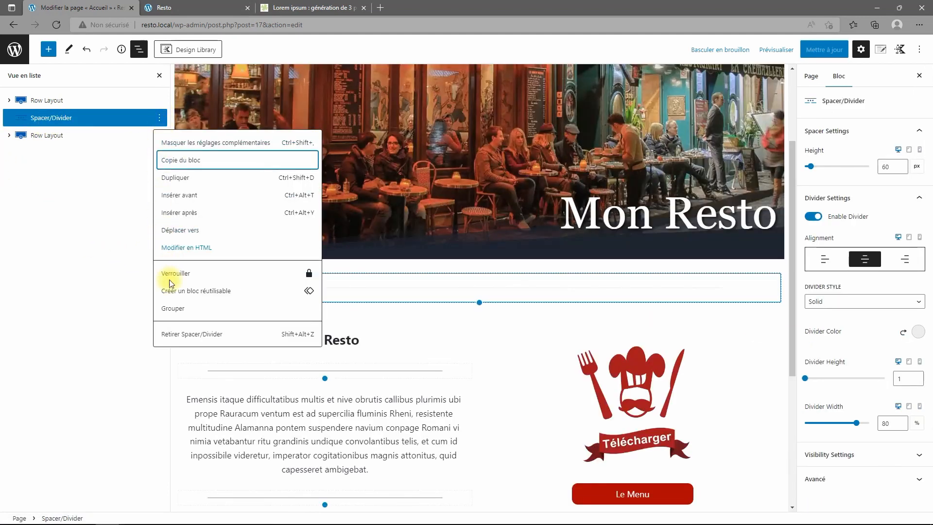
click(176, 178)
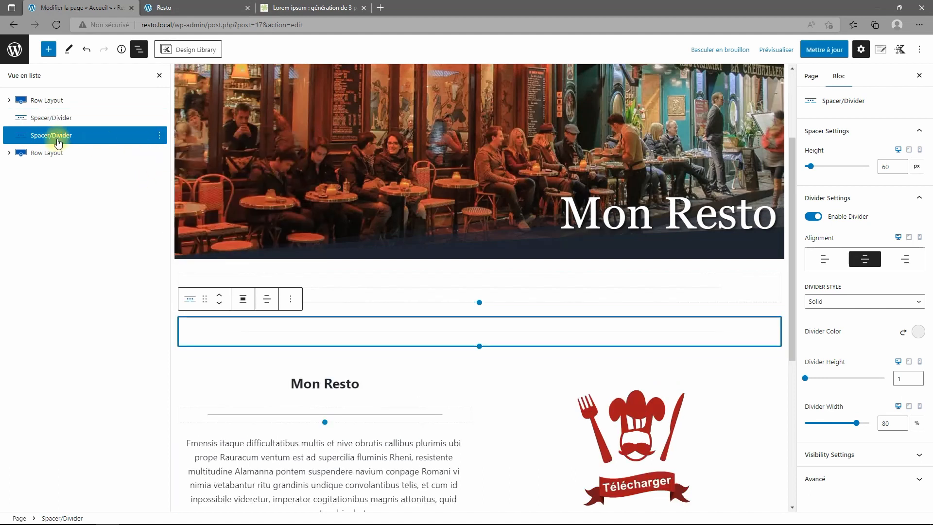
click(220, 305)
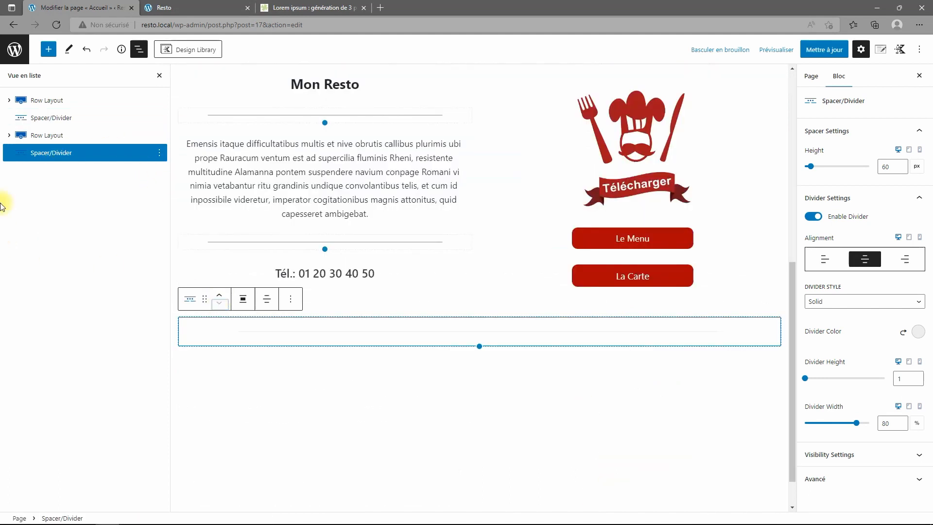
click(48, 49)
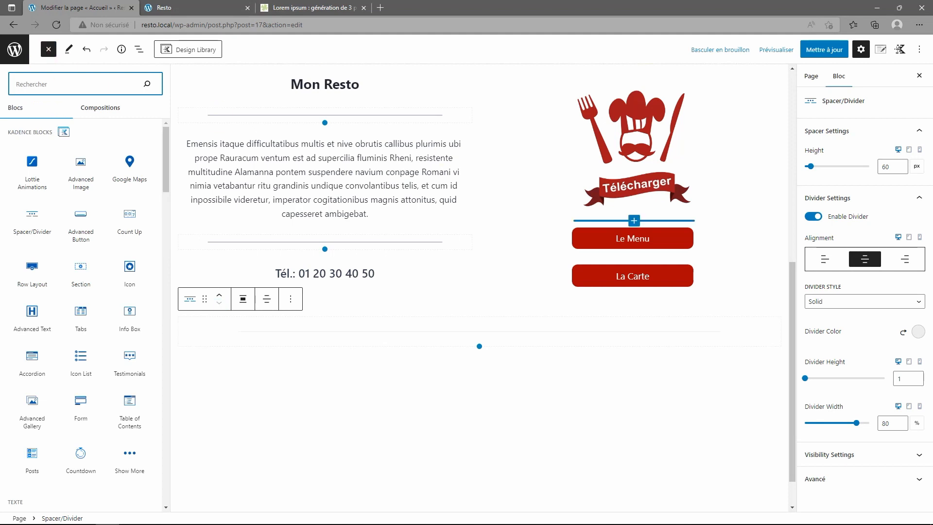
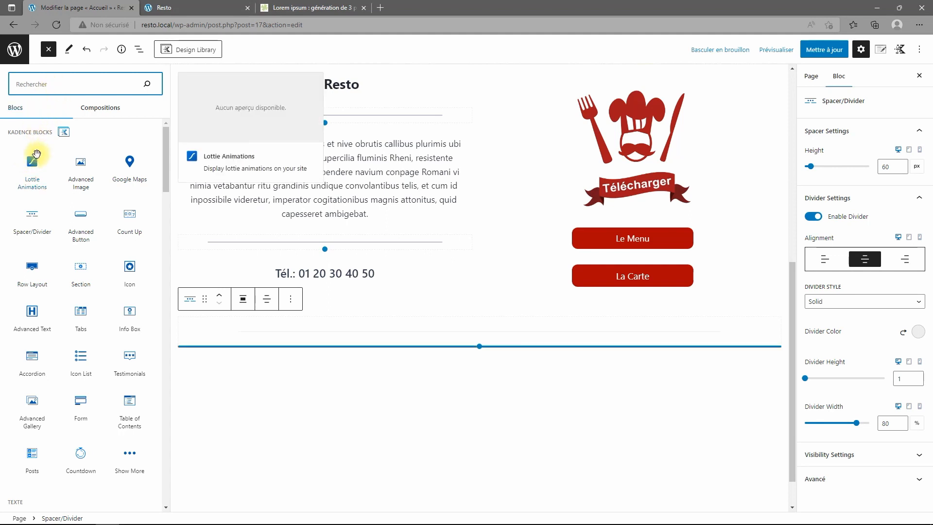
Insert a one-column Kadence Row Layout below the divider holding an Advanced Gallery block.
click(34, 273)
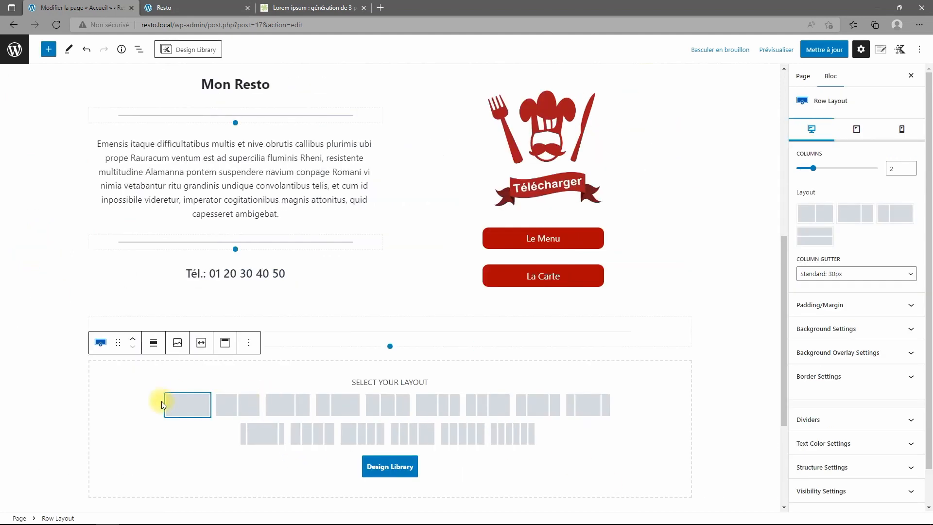
click(187, 405)
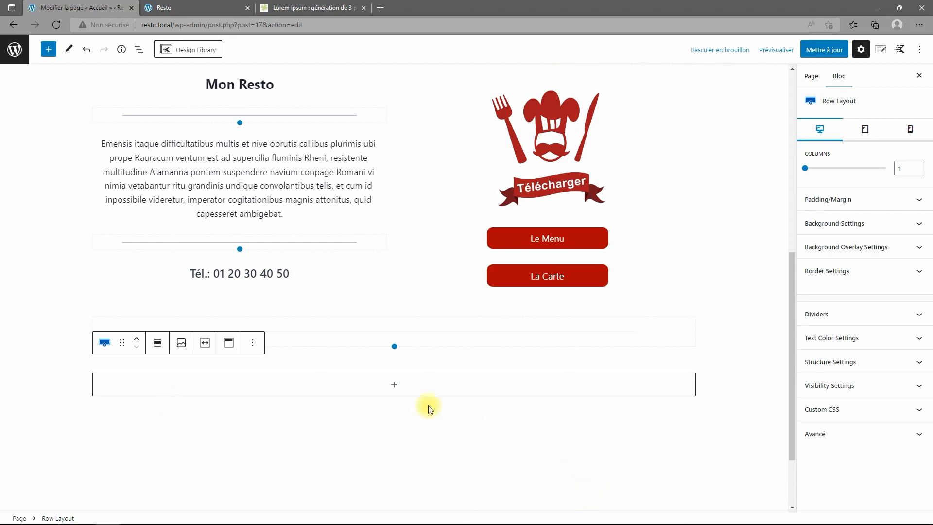
click(394, 388)
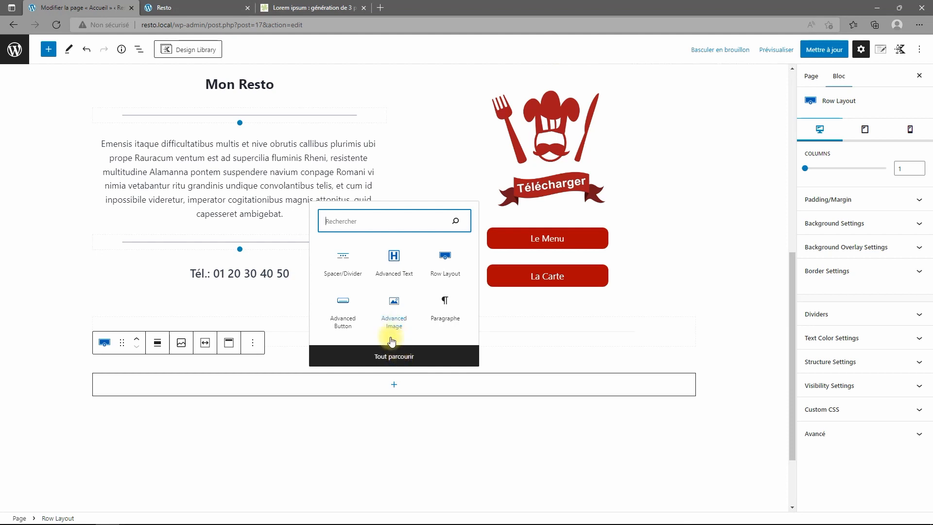
click(396, 357)
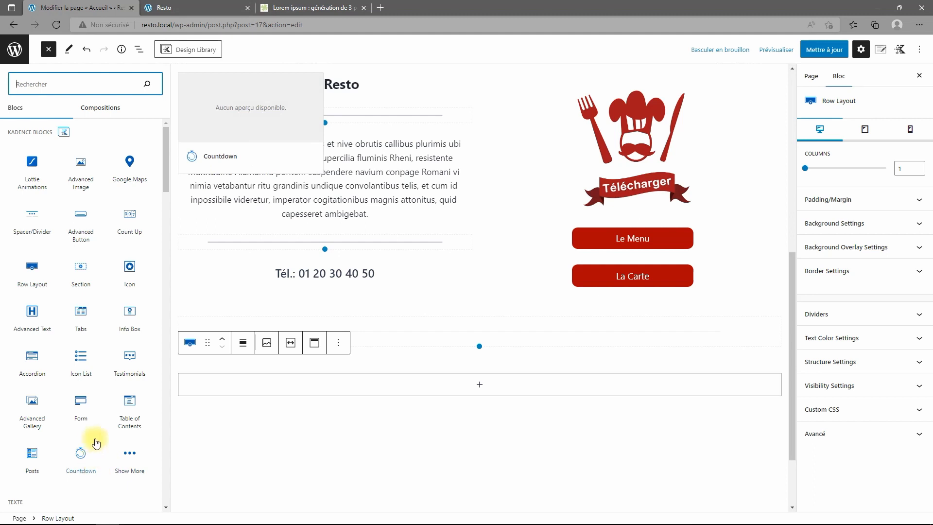
click(32, 414)
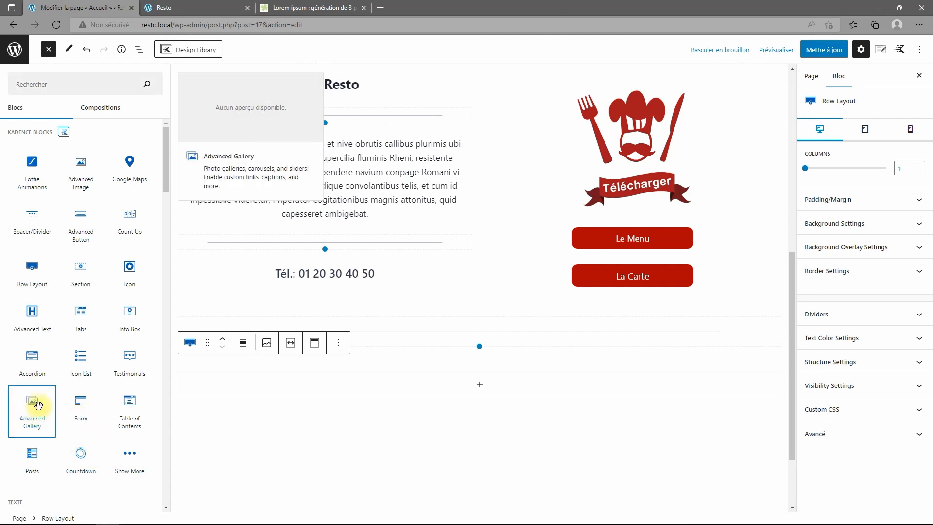
click(221, 454)
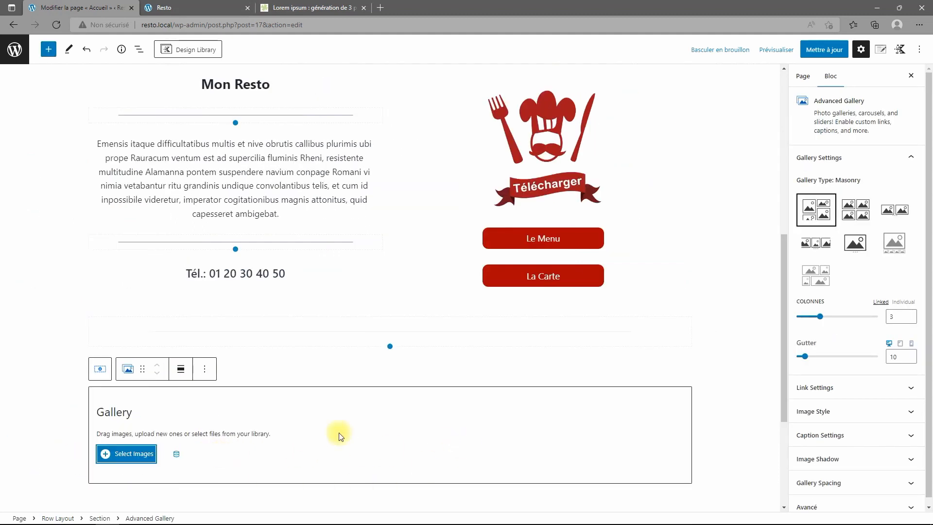
Select eight food photos from the media library and create a new gallery.
click(141, 451)
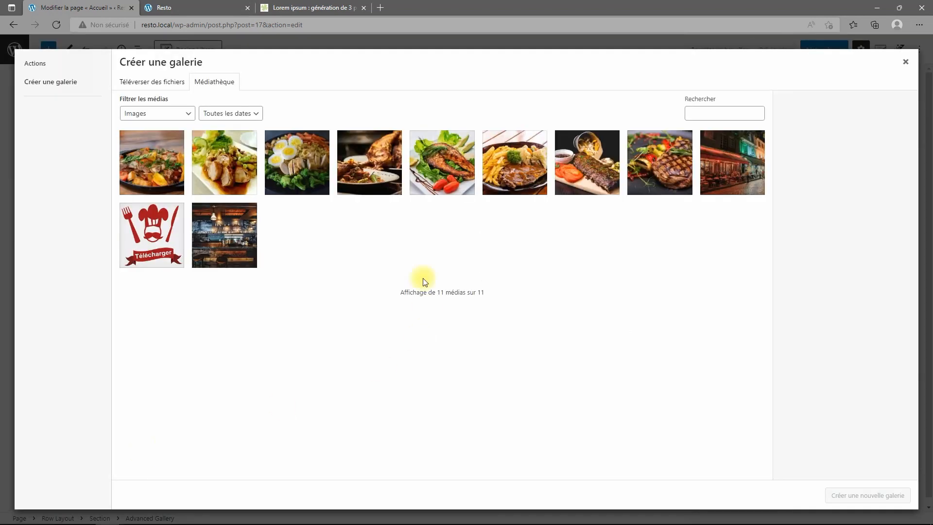
click(199, 165)
click(165, 165)
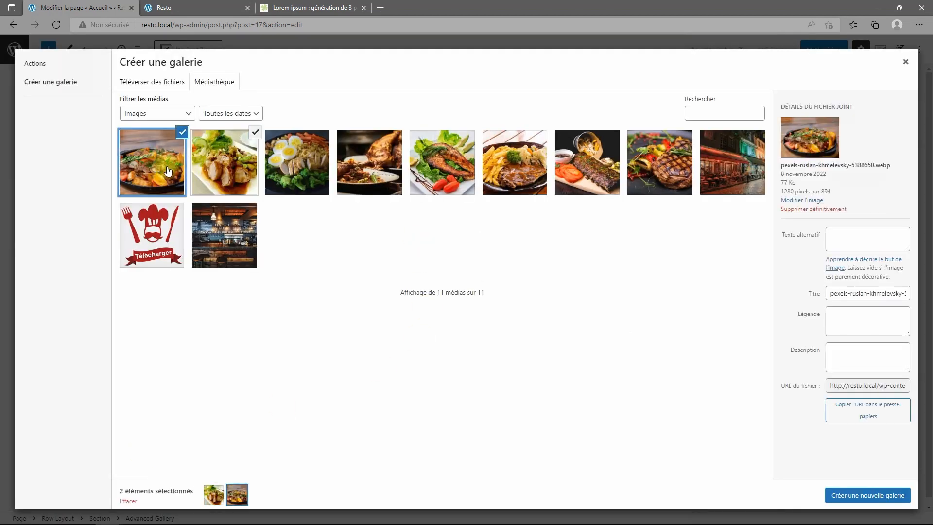
click(286, 165)
click(380, 176)
click(454, 164)
click(516, 161)
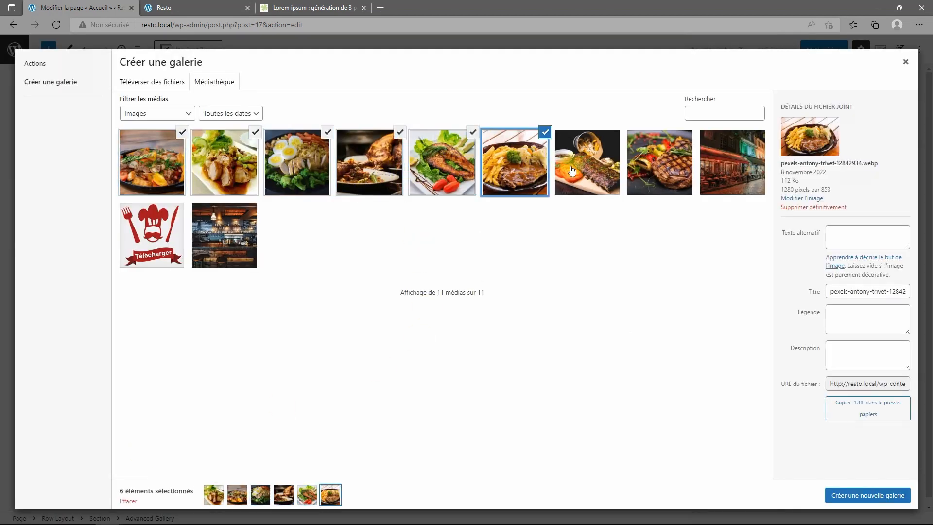
click(578, 165)
click(656, 163)
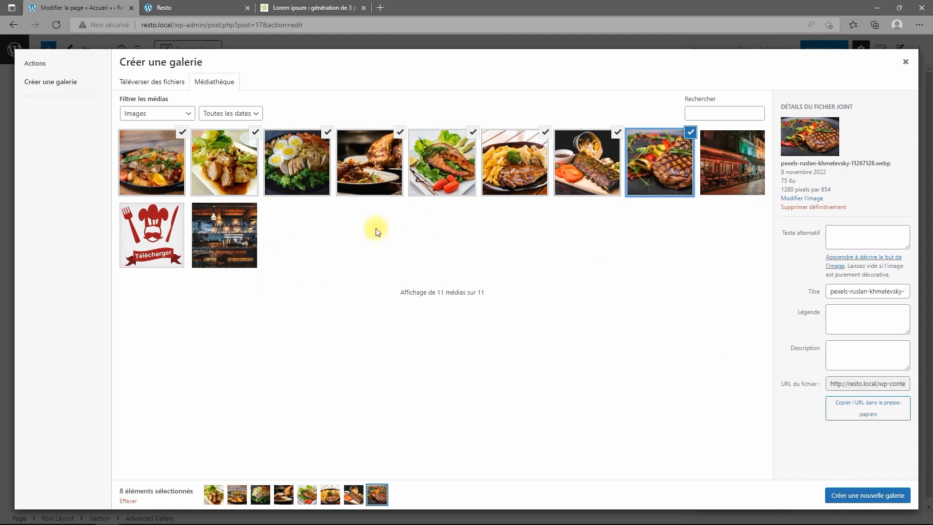
click(874, 496)
Reorder the photos with ribs and steak first, then insert the gallery.
drag(187, 175, 330, 173)
drag(634, 148, 146, 148)
drag(687, 153, 243, 151)
drag(729, 151, 393, 156)
drag(625, 130, 464, 134)
click(870, 495)
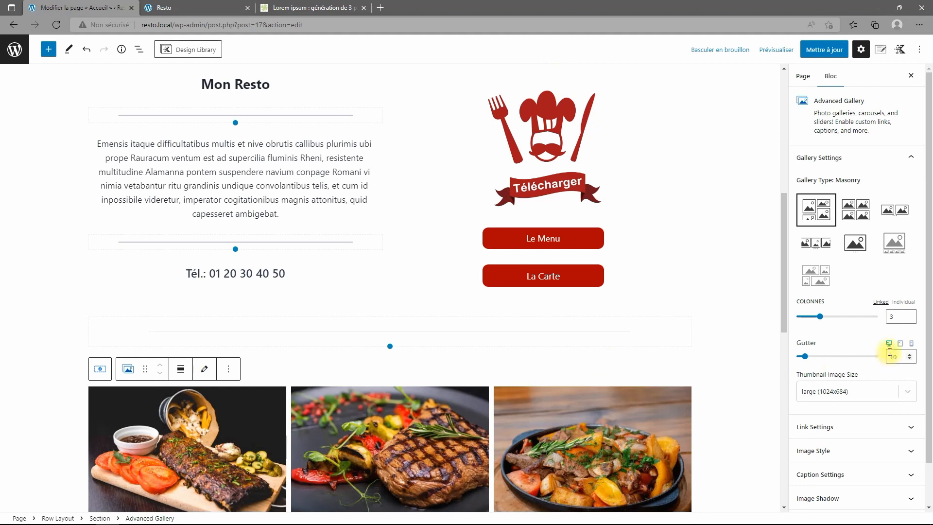
Set the gallery to 4 columns with a 12 px gutter.
click(910, 314)
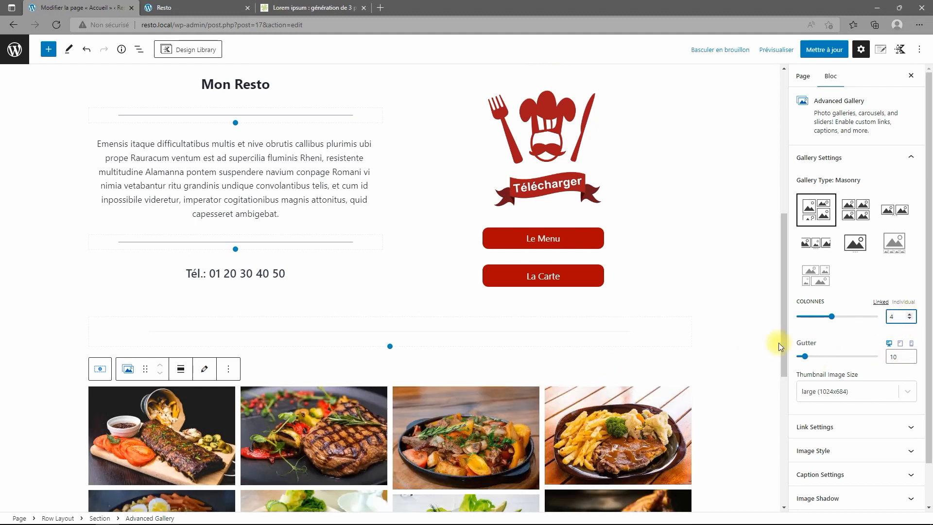
scroll(856, 367, down, 1)
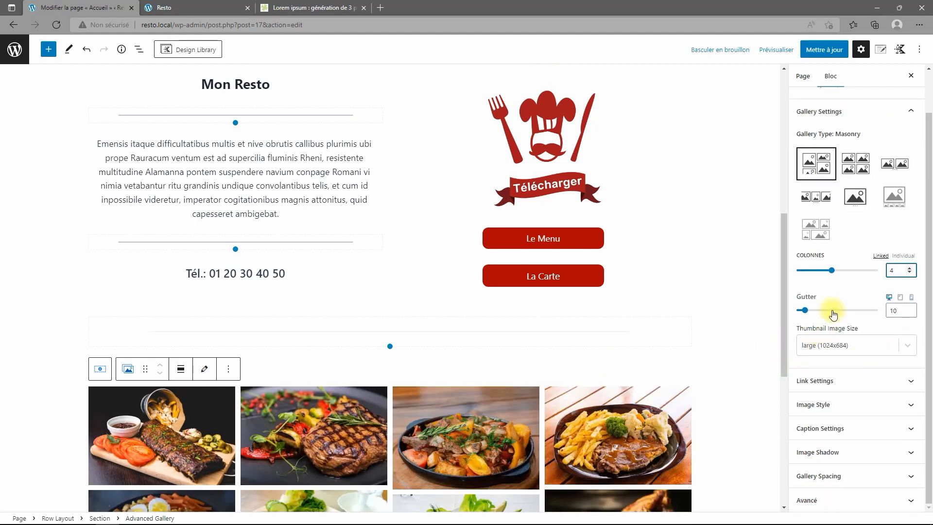
drag(805, 312, 811, 311)
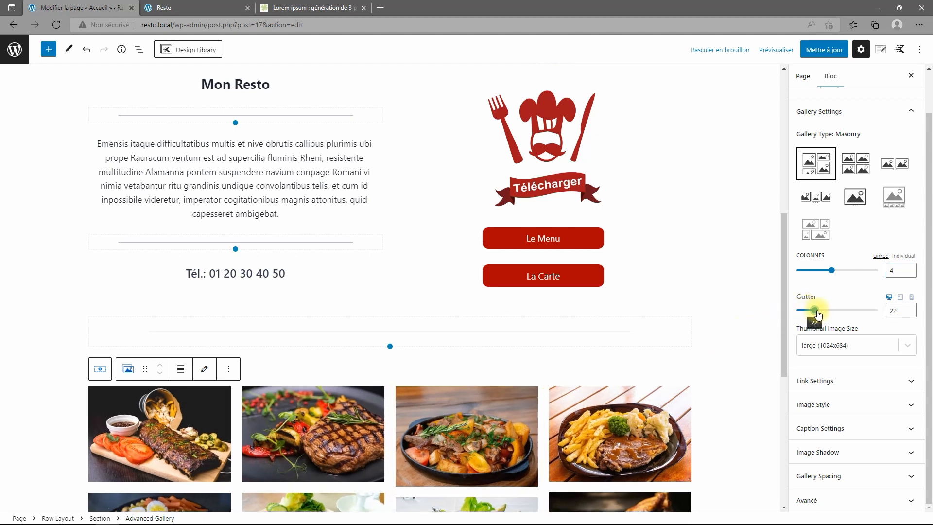
drag(898, 310, 822, 302)
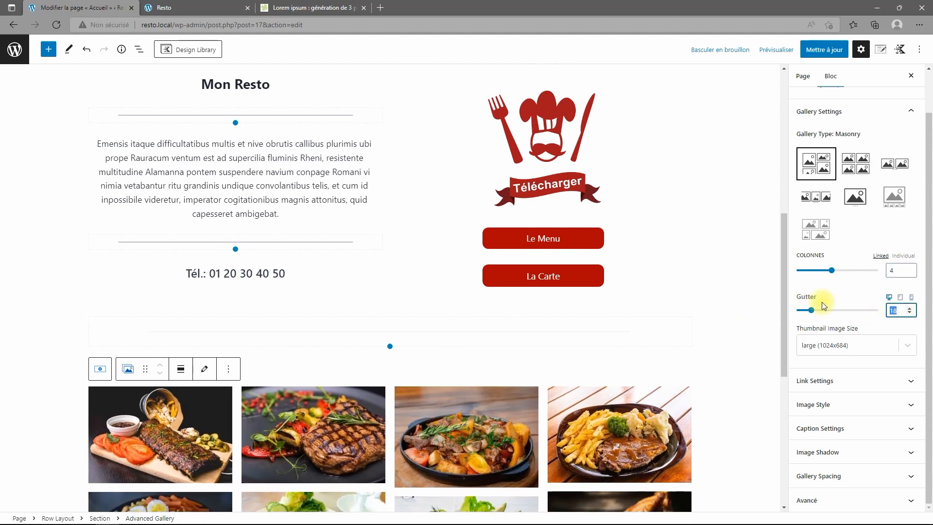
text(12)
scroll(569, 485, down, 5)
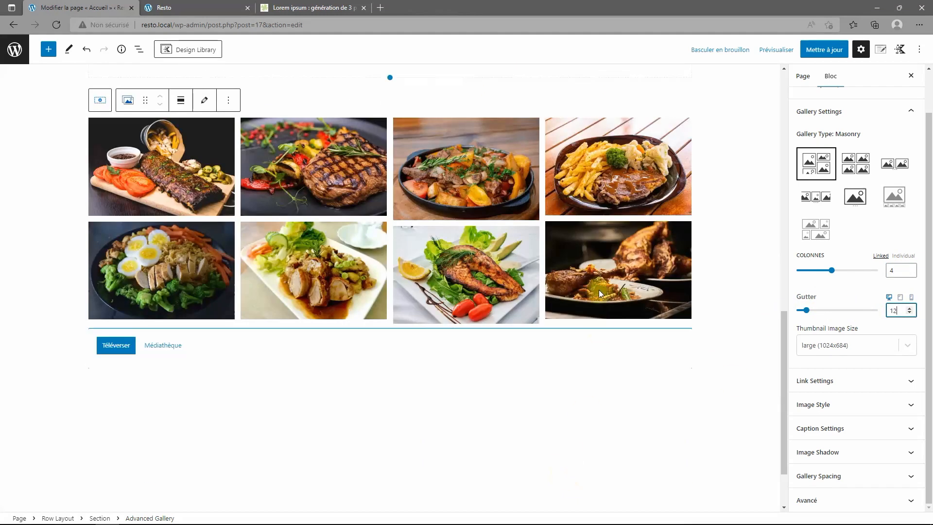
Link gallery images to their Media File, update the page, and view the live site.
click(870, 382)
click(863, 414)
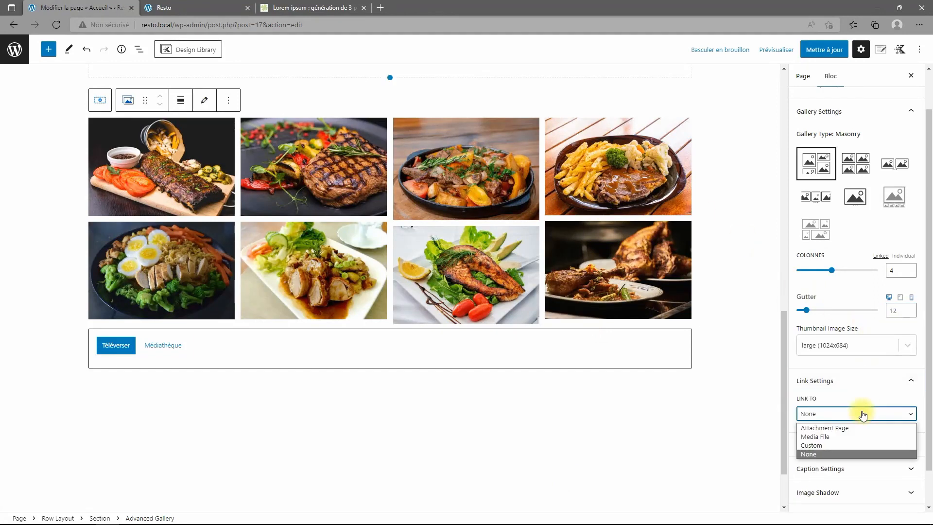
click(823, 437)
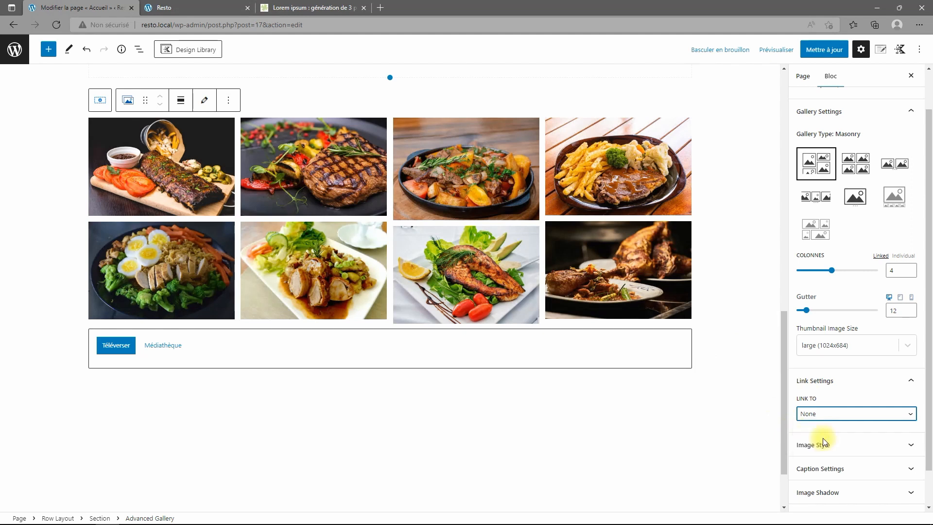
click(822, 49)
click(212, 12)
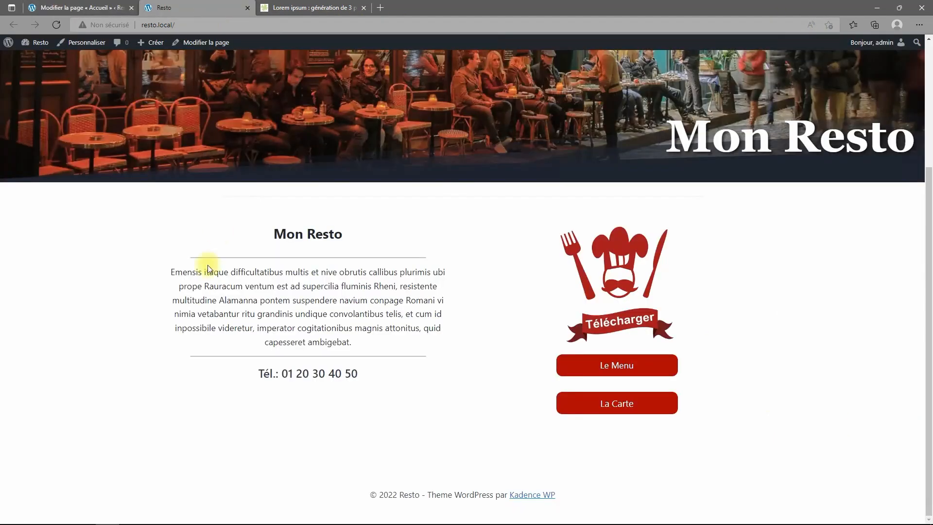
Reload the live Resto homepage and confirm a gallery photo opens full-size.
click(57, 25)
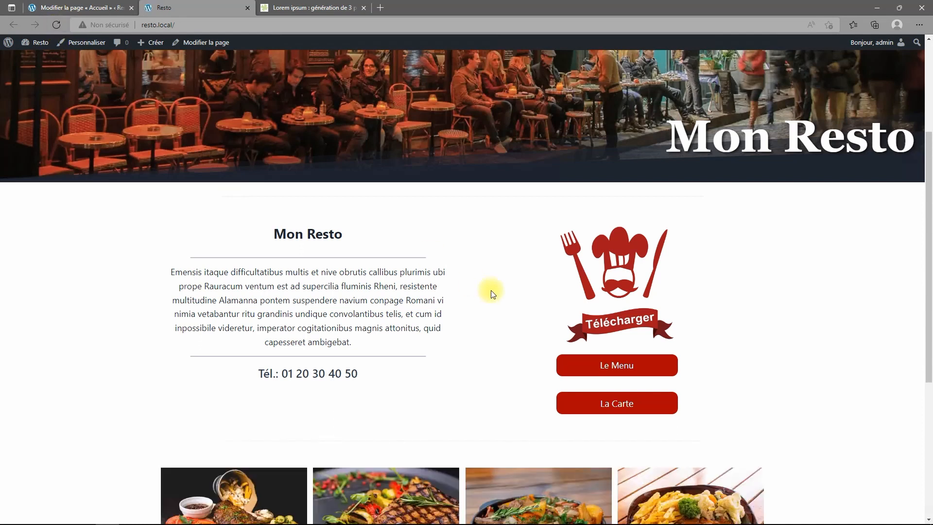
scroll(510, 277, down, 5)
click(532, 239)
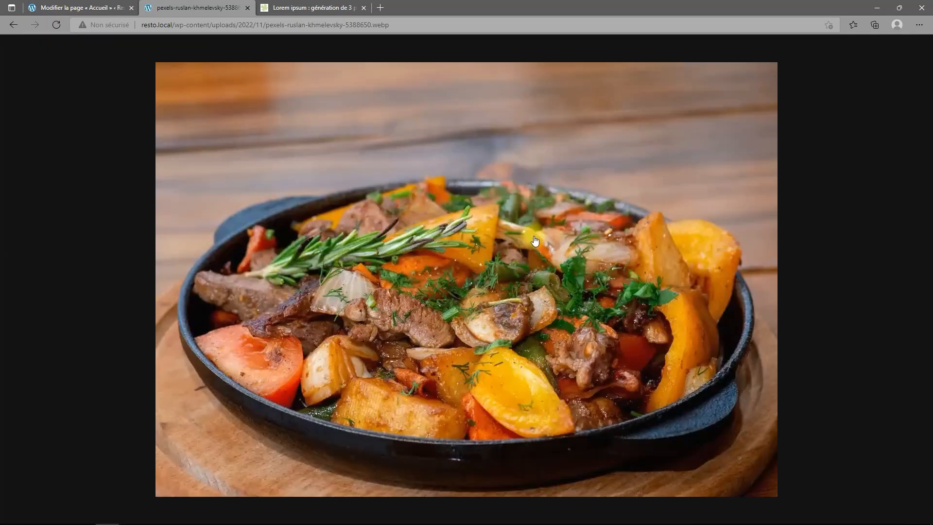
click(13, 24)
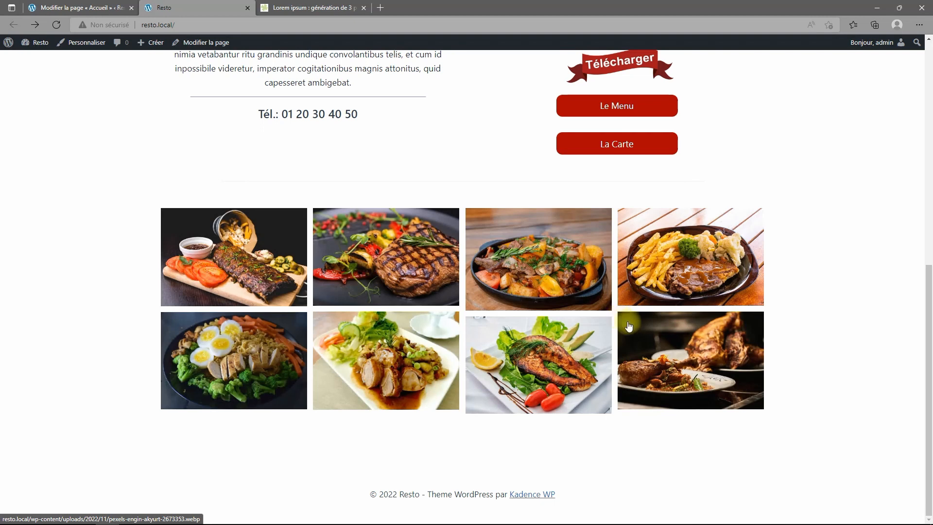
scroll(685, 326, up, 8)
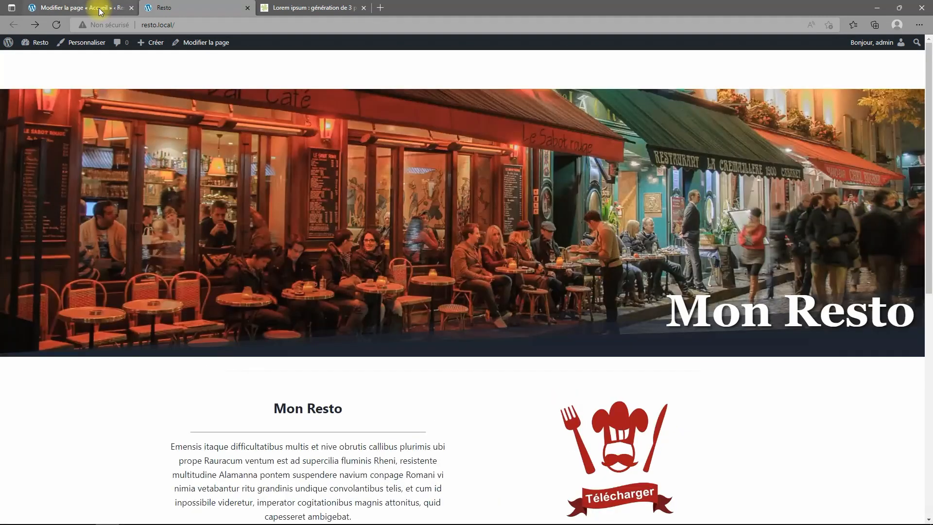
Back in the editor, give the gallery images a separate-corner 12/0/12/0 radius.
click(80, 8)
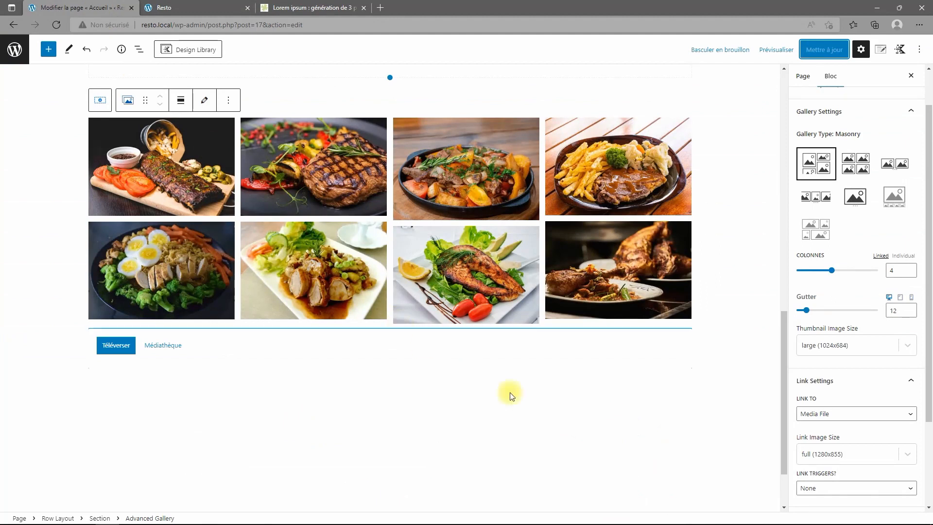
scroll(575, 368, down, 2)
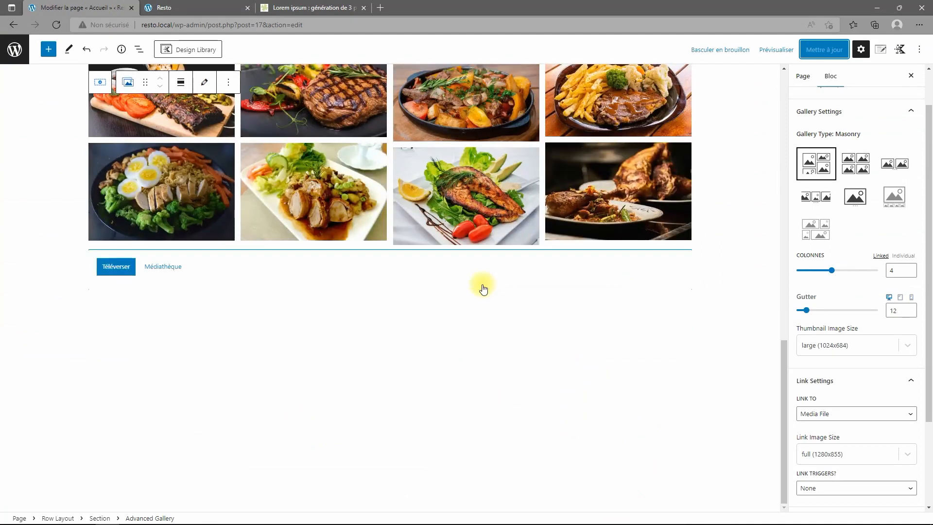
scroll(483, 289, up, 3)
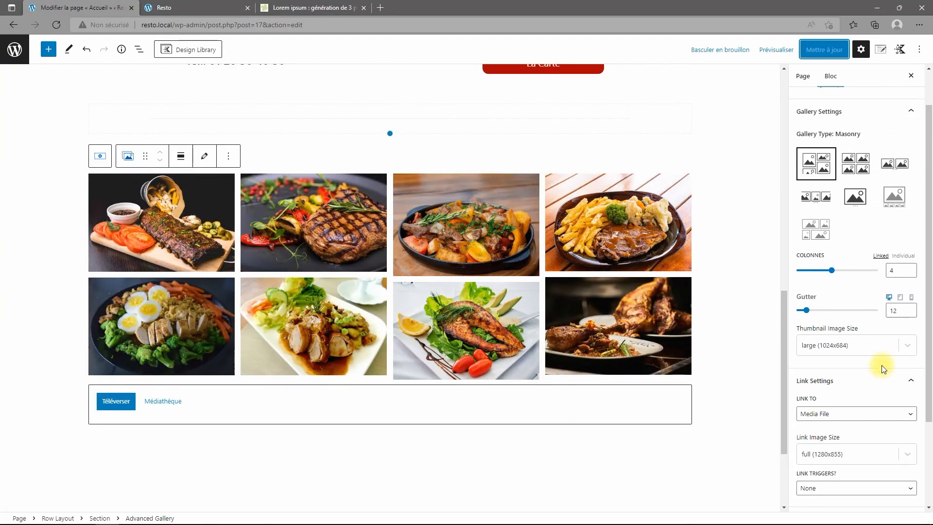
scroll(882, 366, down, 3)
click(894, 410)
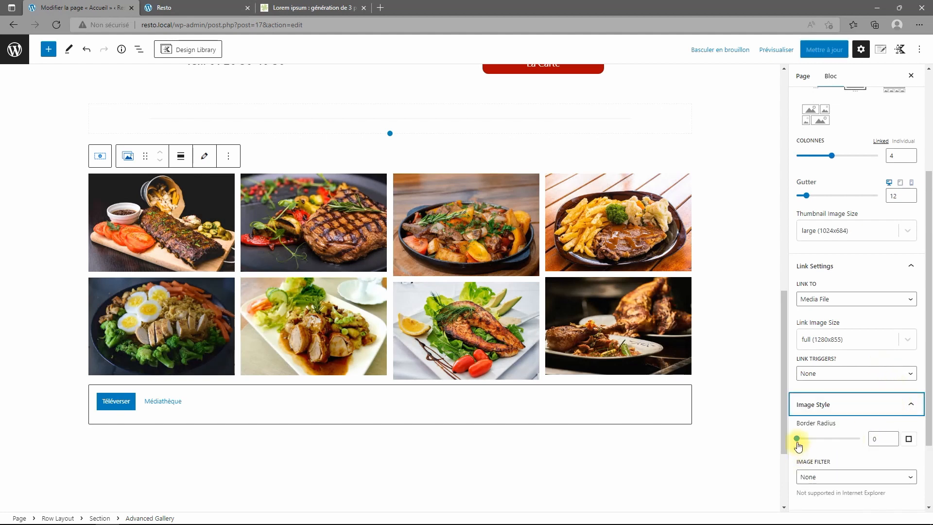
drag(798, 444, 799, 442)
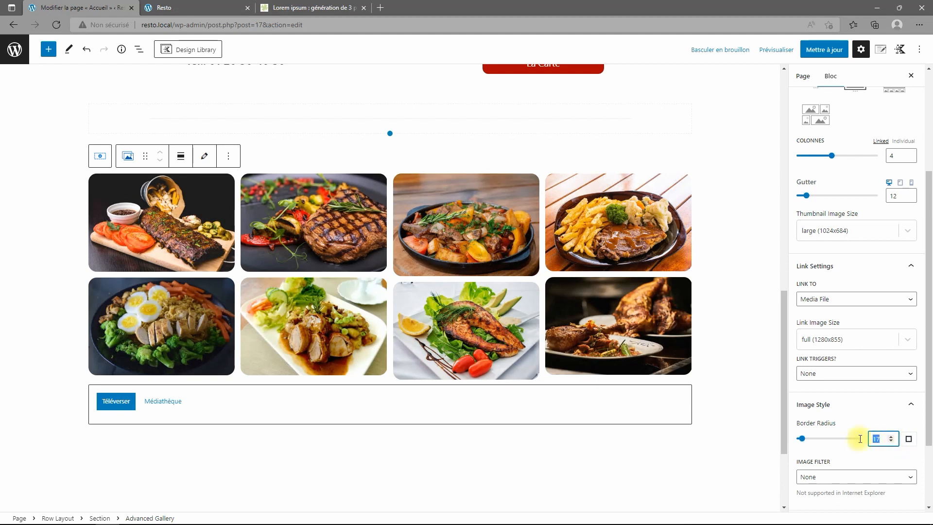
key(BackSpace)
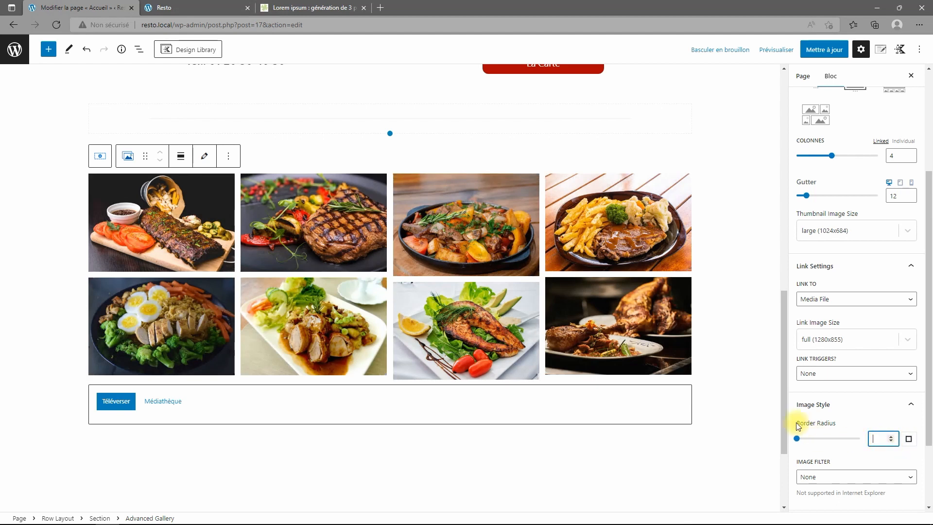
click(909, 440)
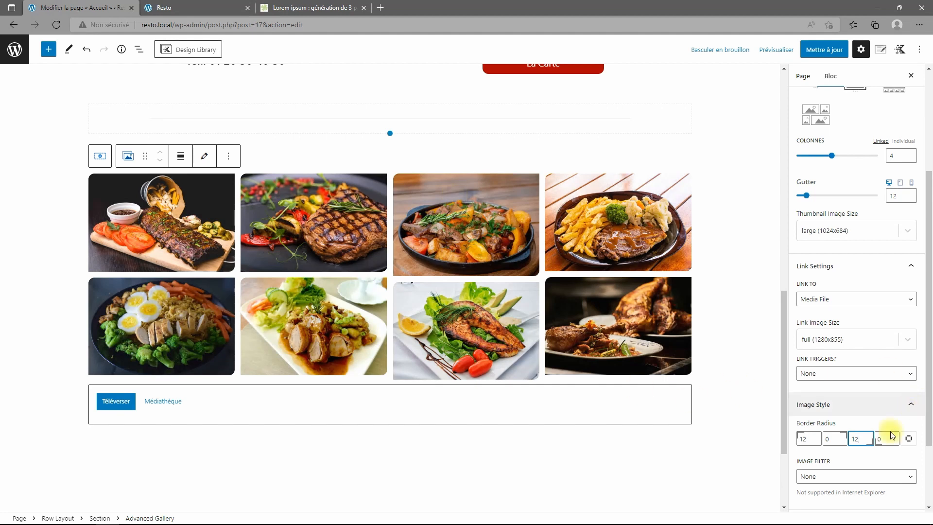
Set the gallery Image Filter to None after trying Sepia.
scroll(889, 381, down, 2)
click(887, 384)
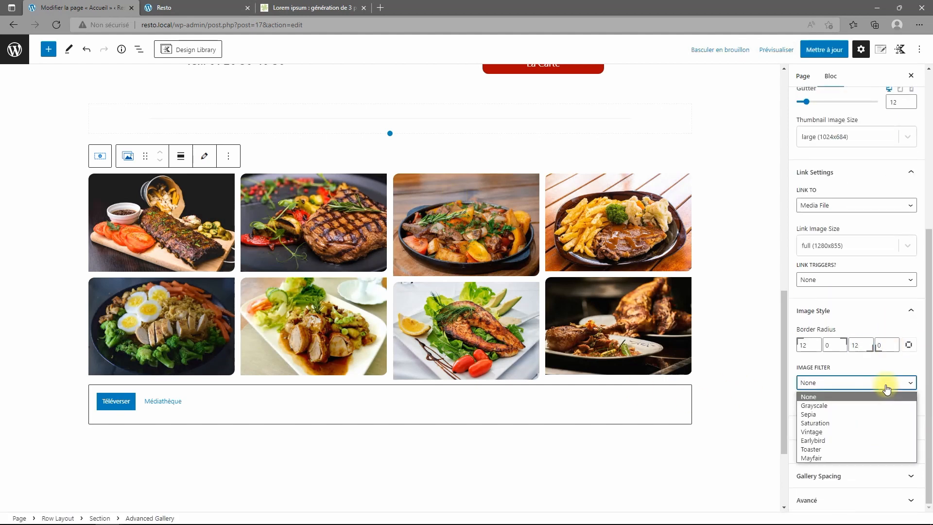
click(844, 414)
click(854, 384)
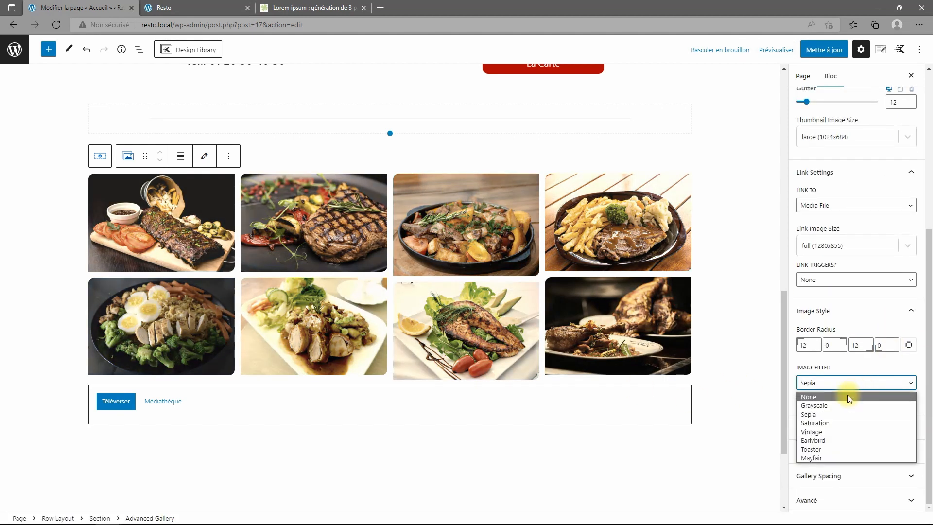
click(849, 397)
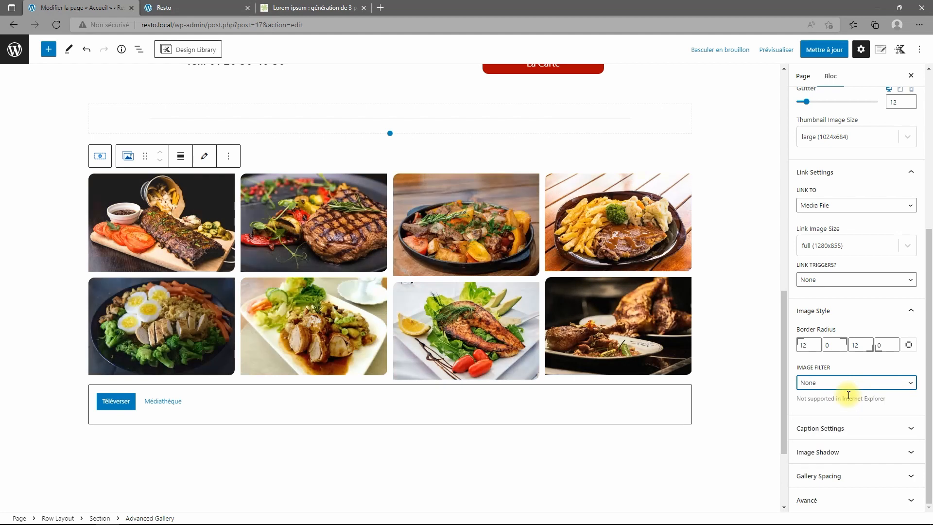
Leave captions off and enable a shadow on the gallery images.
click(887, 431)
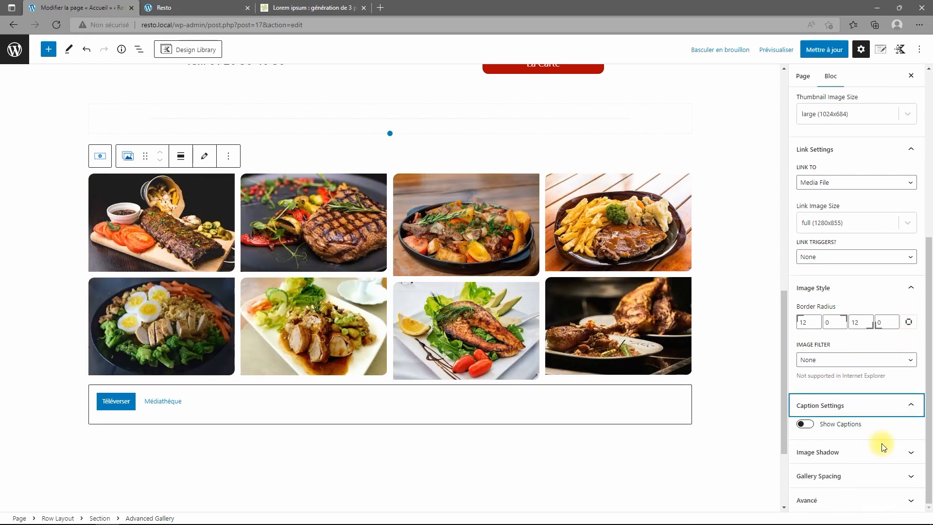
click(806, 425)
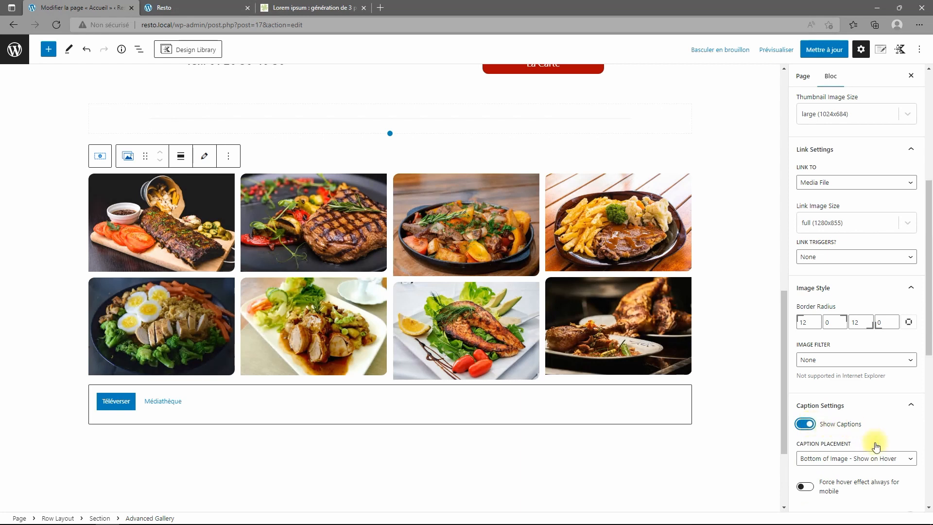
click(805, 425)
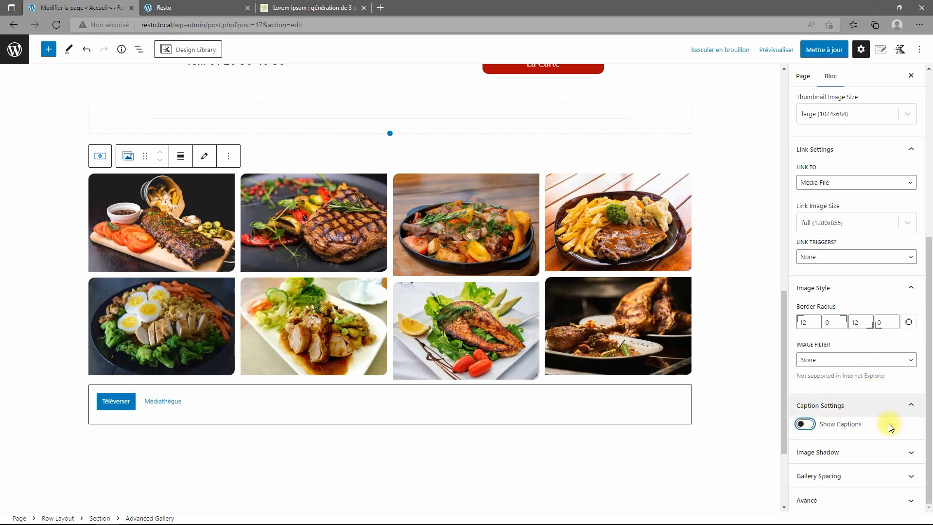
click(895, 457)
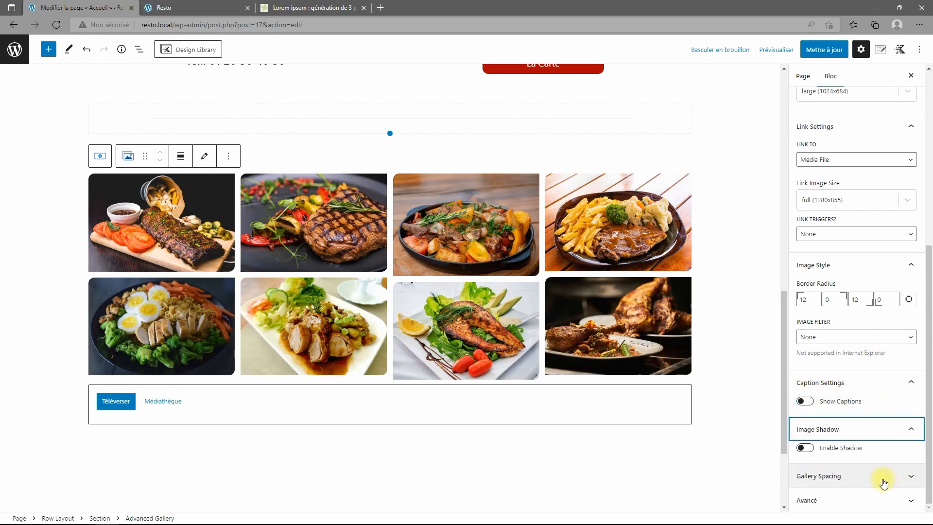
click(805, 448)
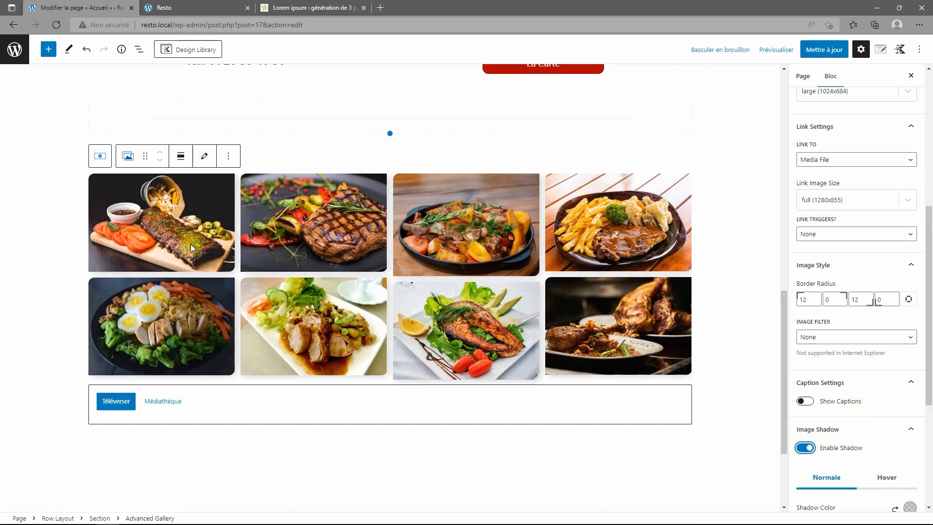
Clear the linked corner radius and set shadow offsets to 2 and 2 (blur 14, spread 0).
click(909, 300)
double_click(880, 299)
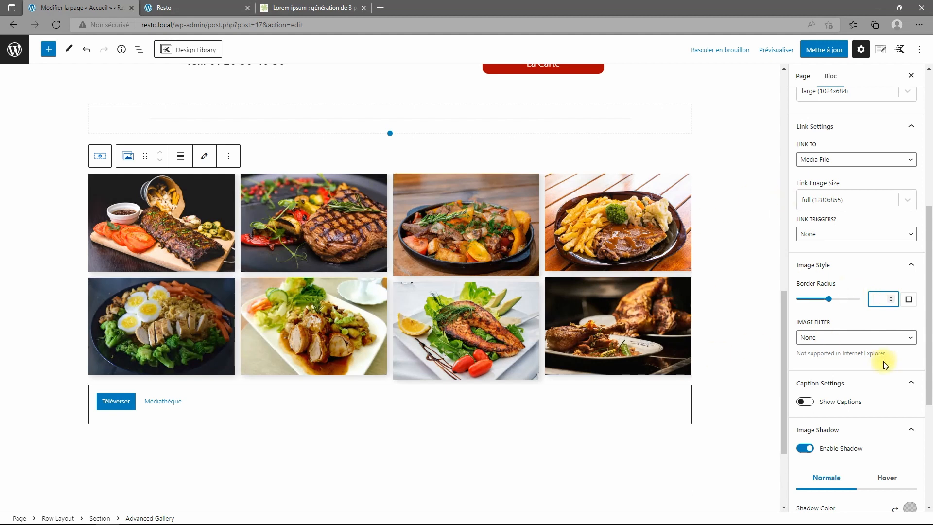
scroll(884, 361, down, 4)
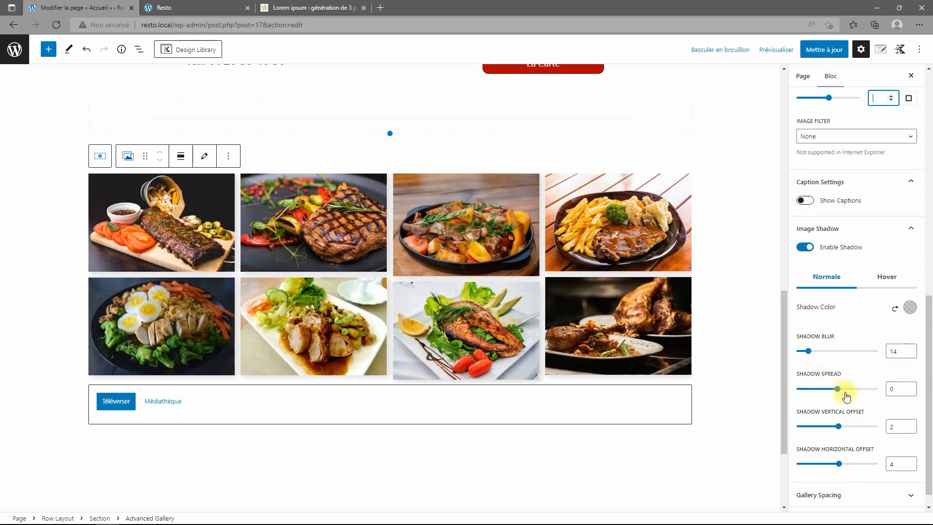
drag(838, 426, 840, 424)
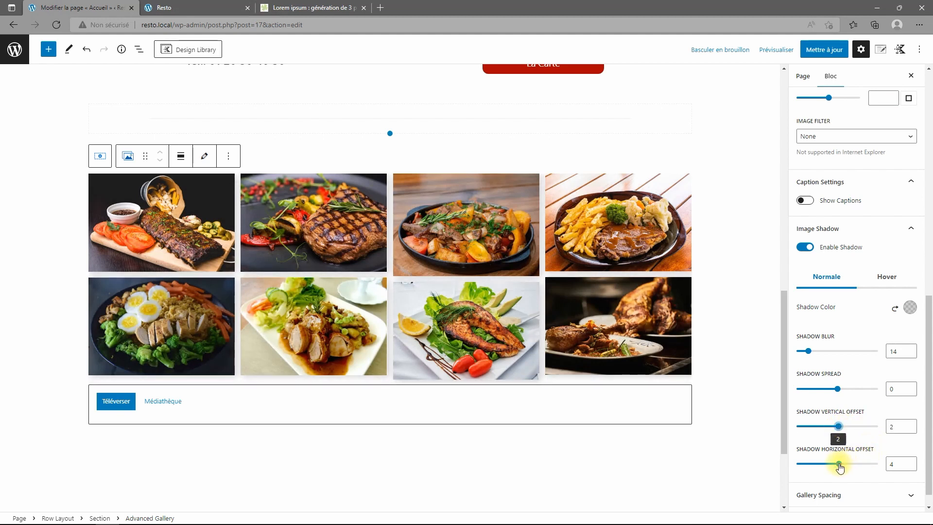
drag(839, 464, 840, 464)
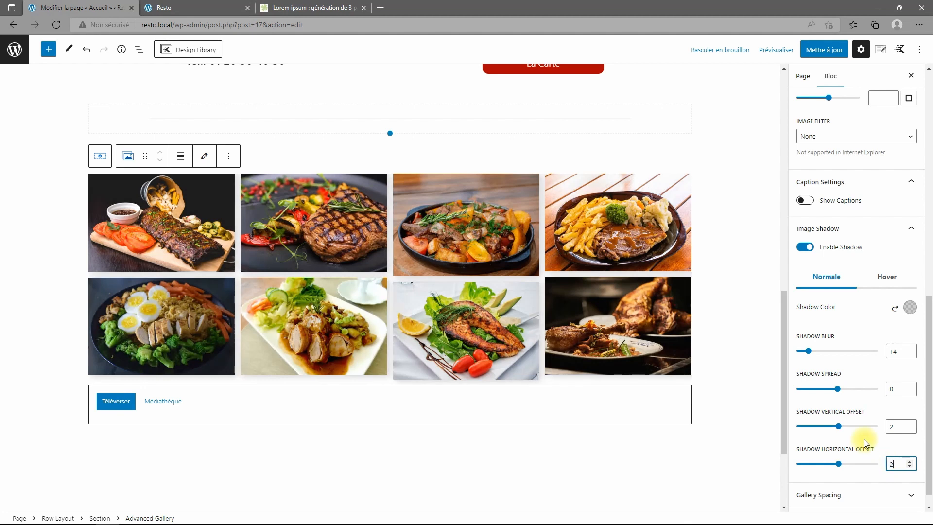
Leave the gallery's Gallery Spacing margin empty.
scroll(845, 335, down, 1)
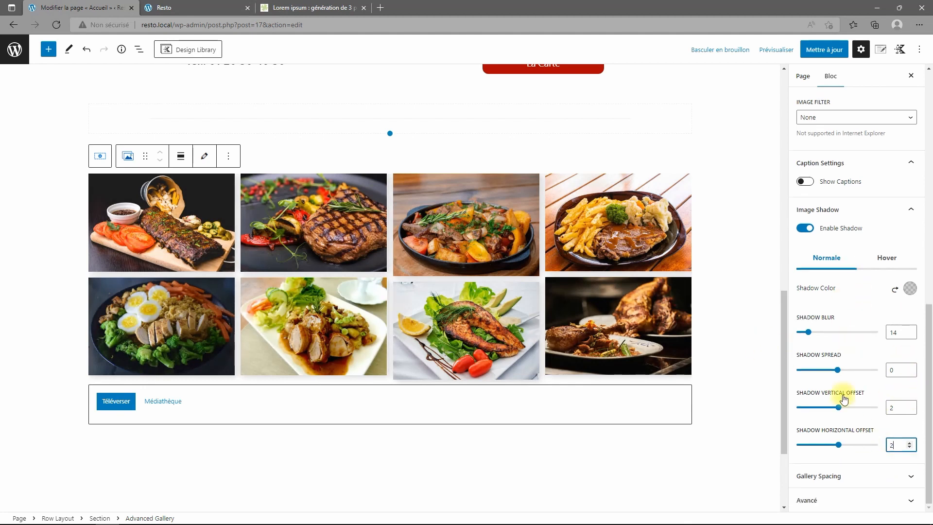
click(841, 476)
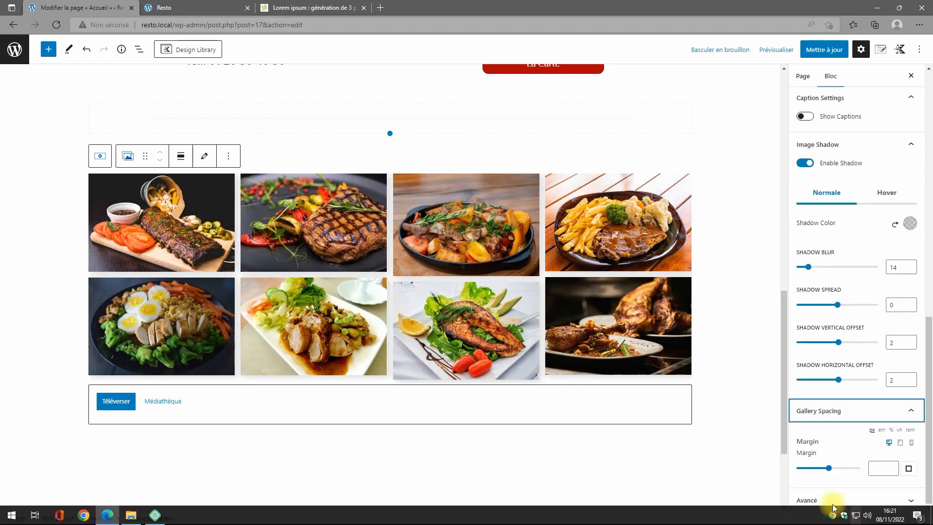
drag(829, 469, 828, 468)
key(BackSpace)
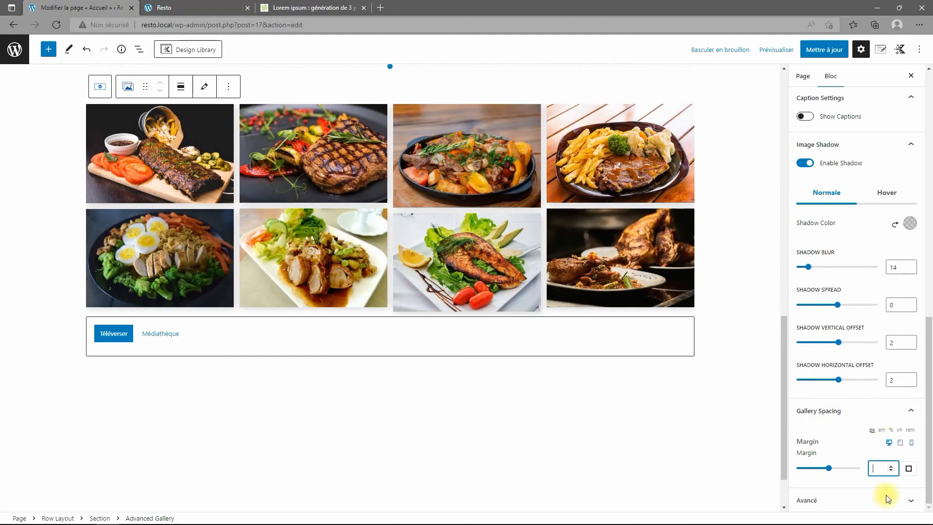
scroll(855, 437, up, 6)
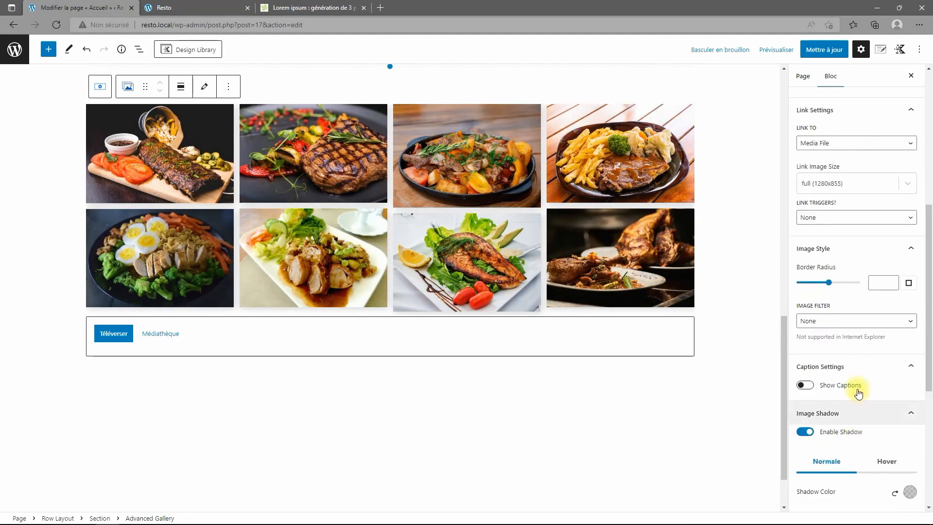
scroll(870, 360, up, 5)
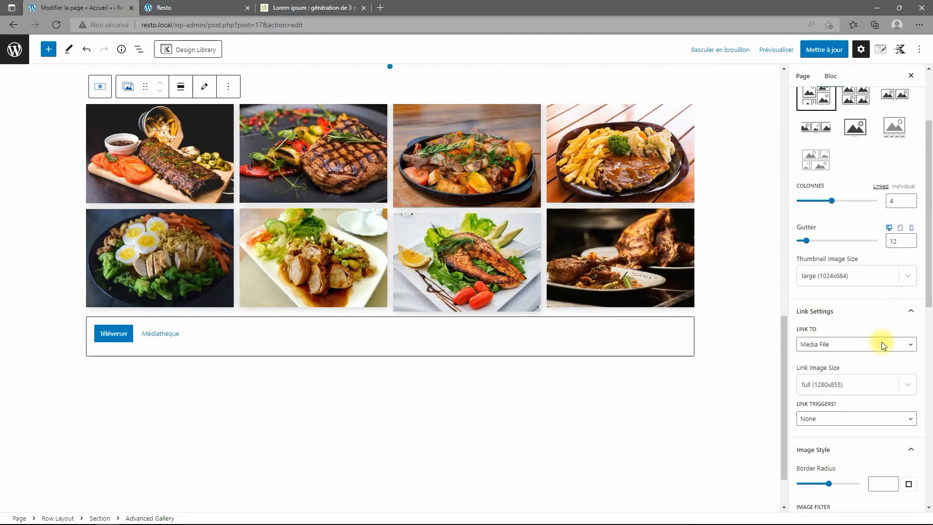
Compare Masonry, Carousel, Fluid Carousel and Slider, then keep the Grid gallery type and save.
scroll(882, 301, up, 2)
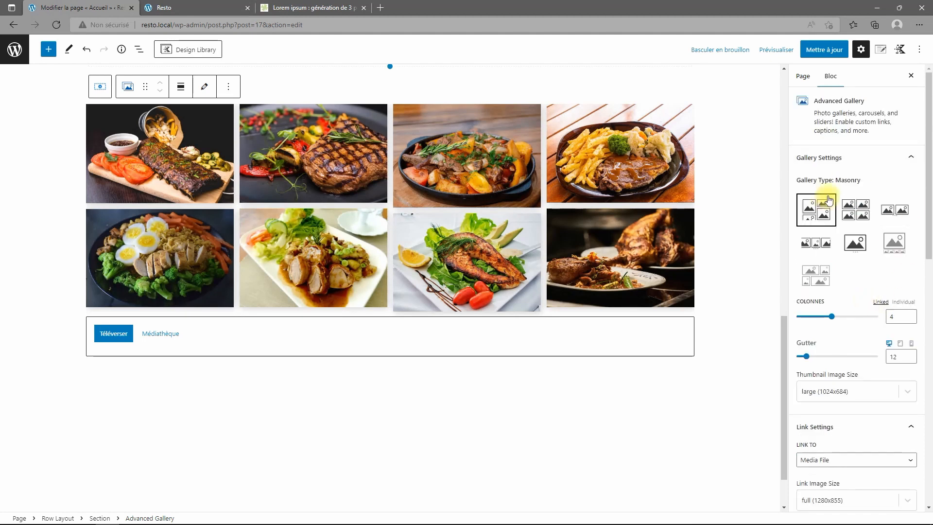
click(860, 208)
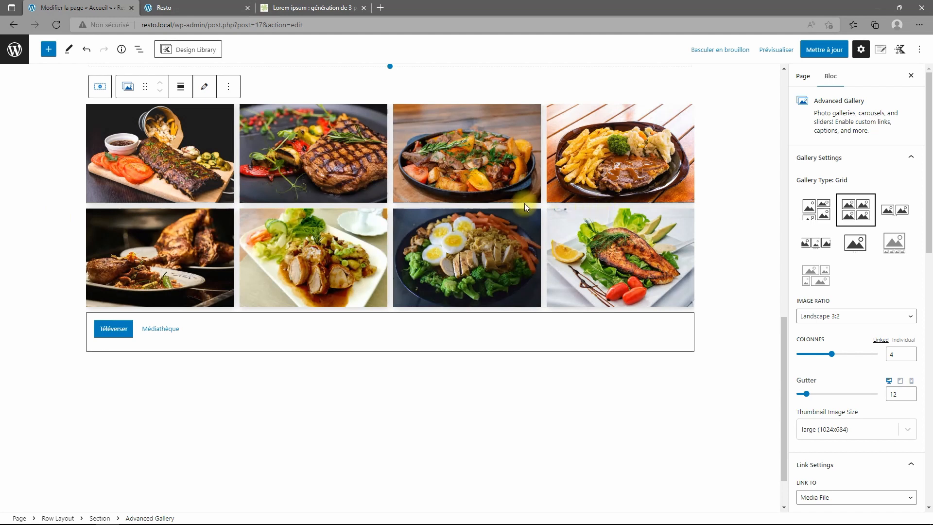
click(814, 209)
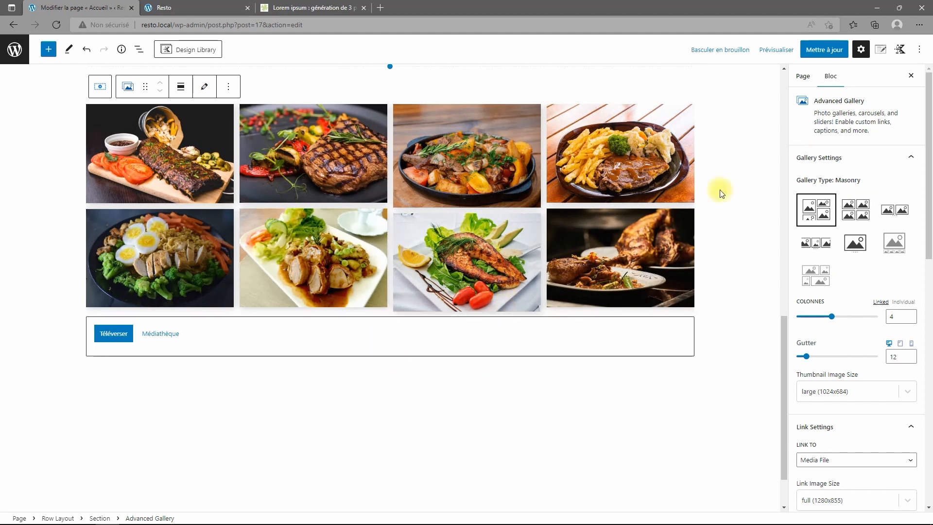
click(855, 210)
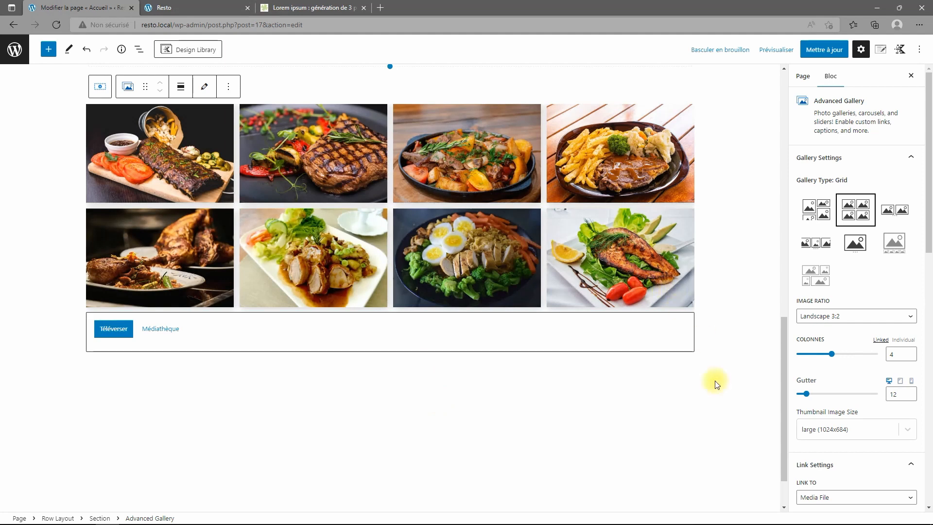
click(902, 214)
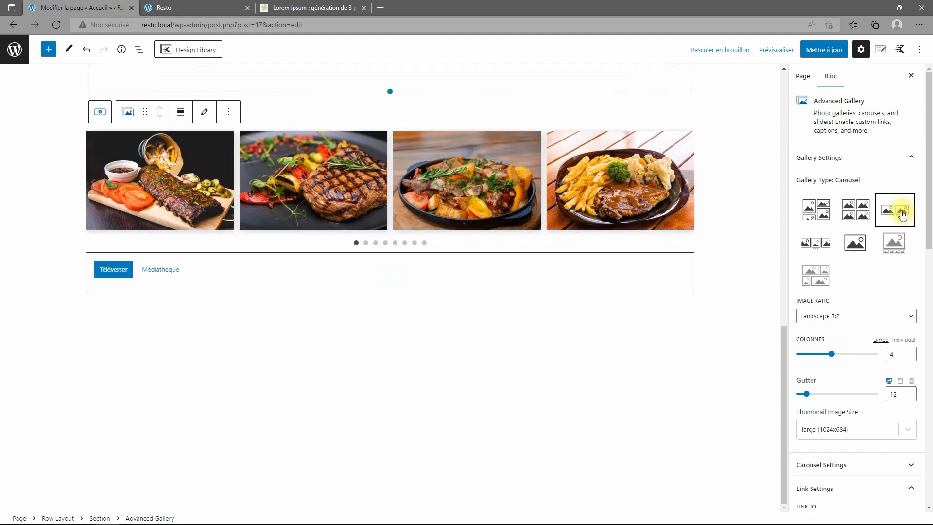
click(809, 248)
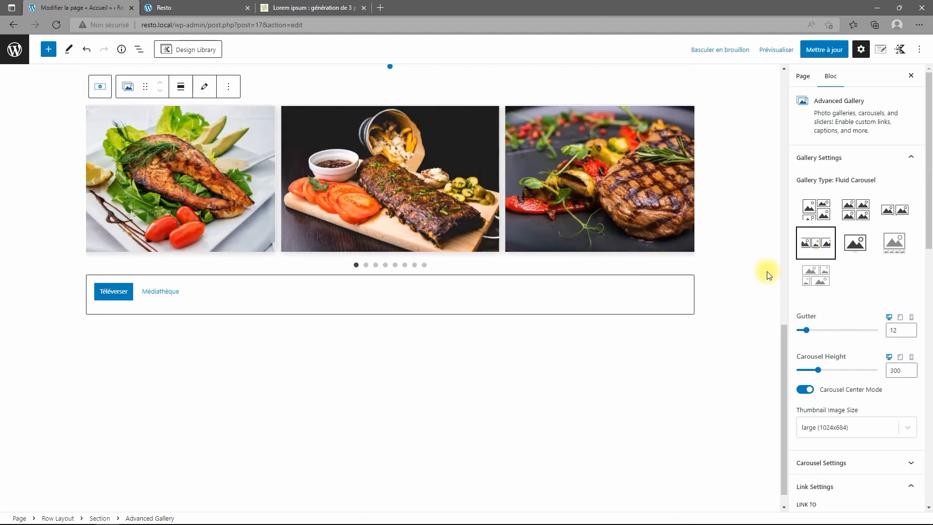
click(857, 250)
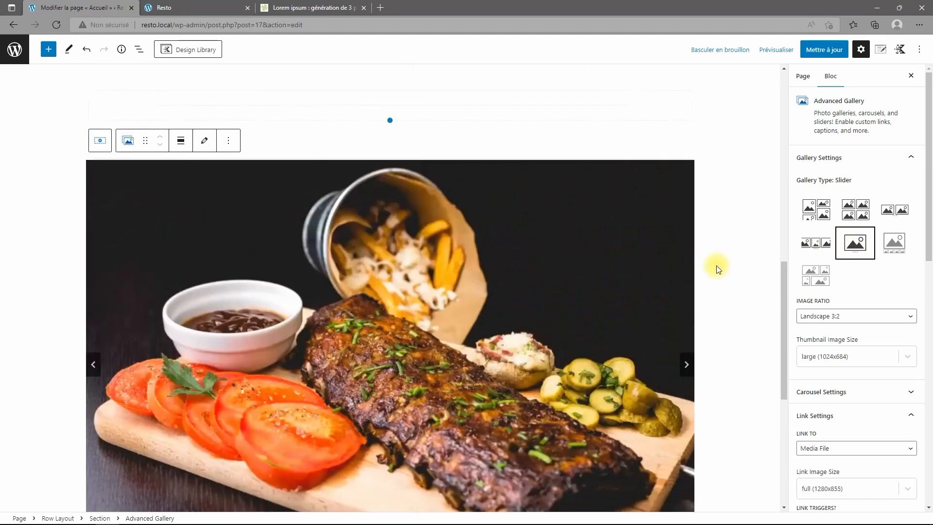
click(856, 211)
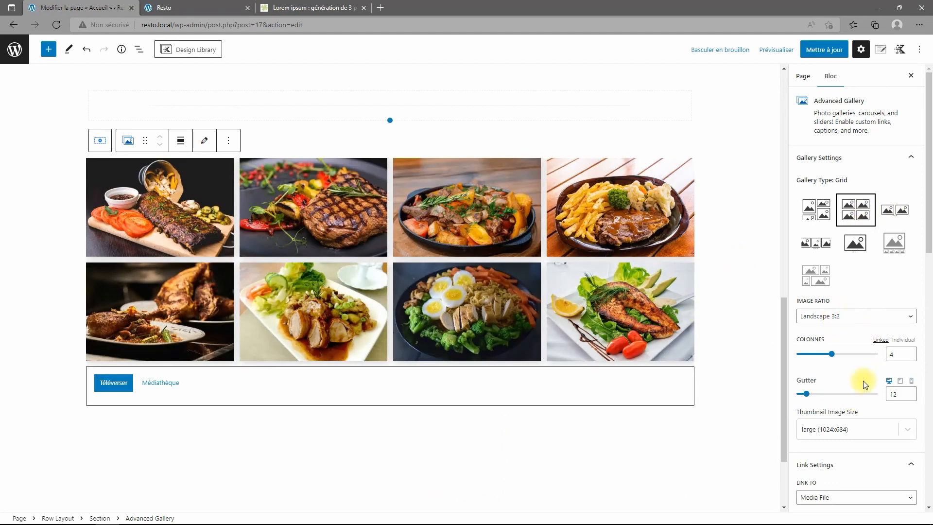
scroll(860, 379, down, 1)
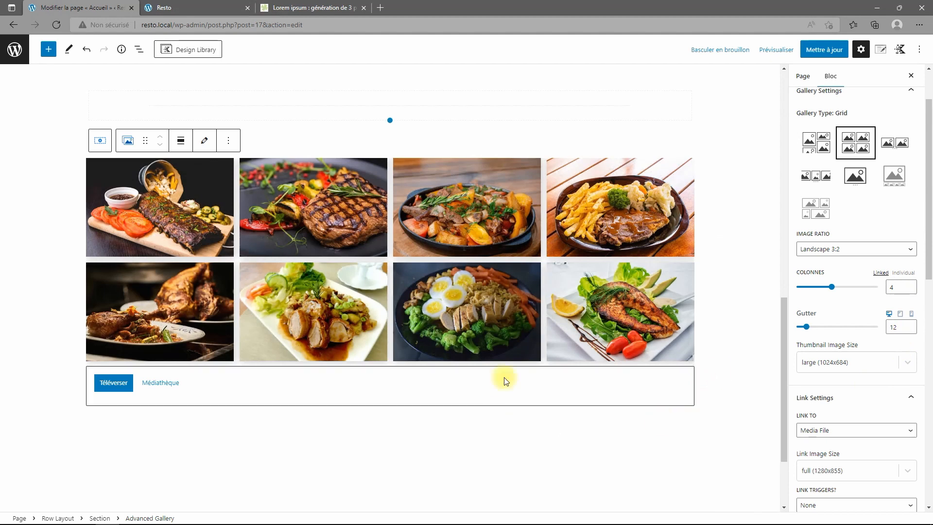
scroll(821, 249, up, 1)
click(824, 49)
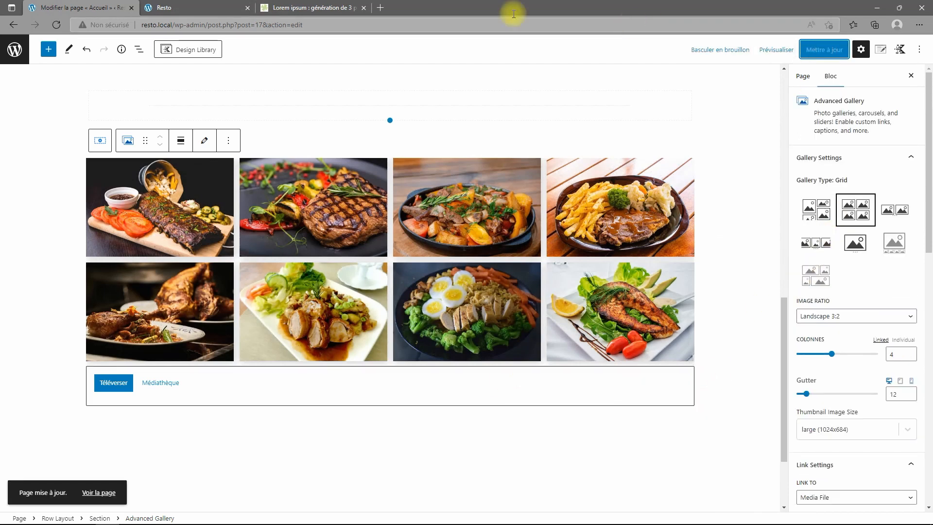
click(221, 8)
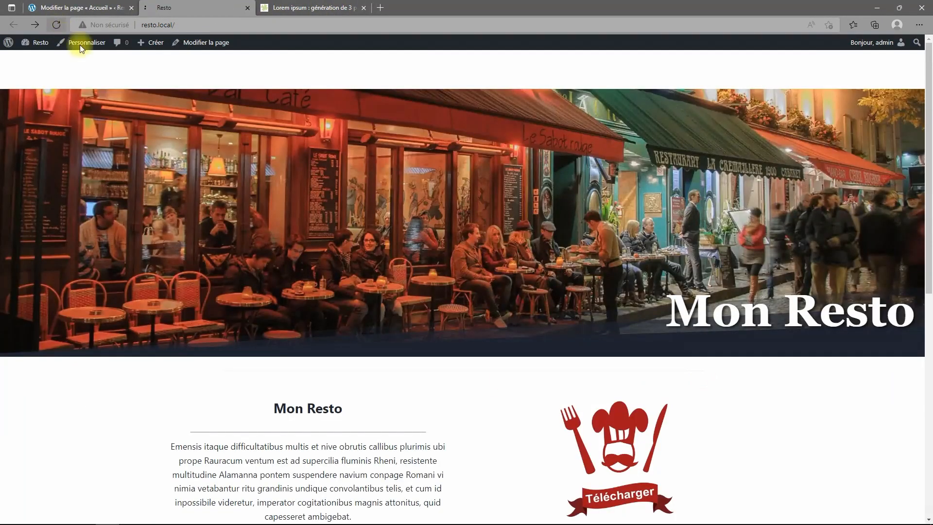
scroll(473, 305, down, 9)
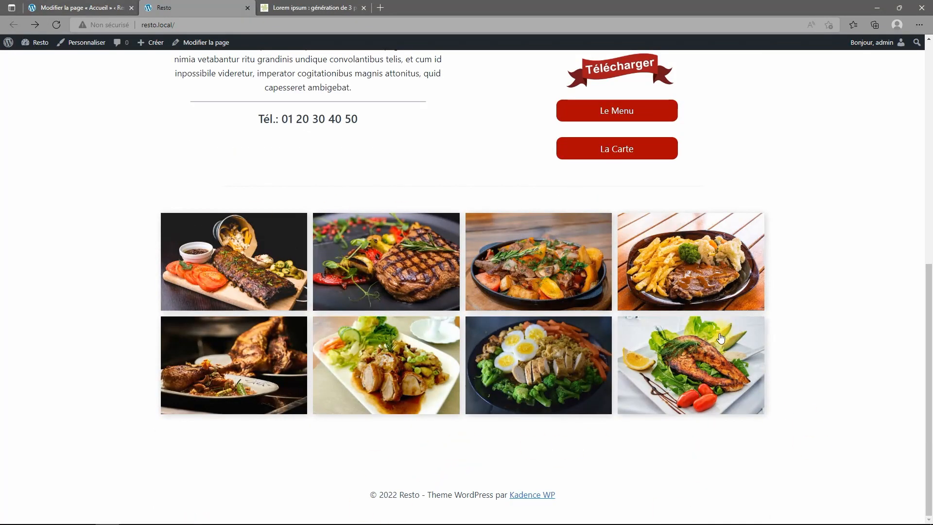
click(59, 8)
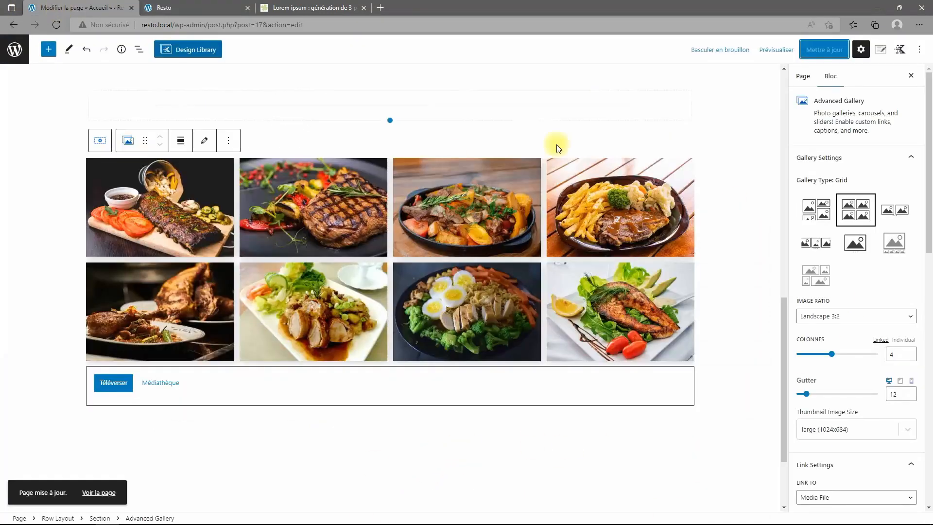
scroll(827, 411, down, 7)
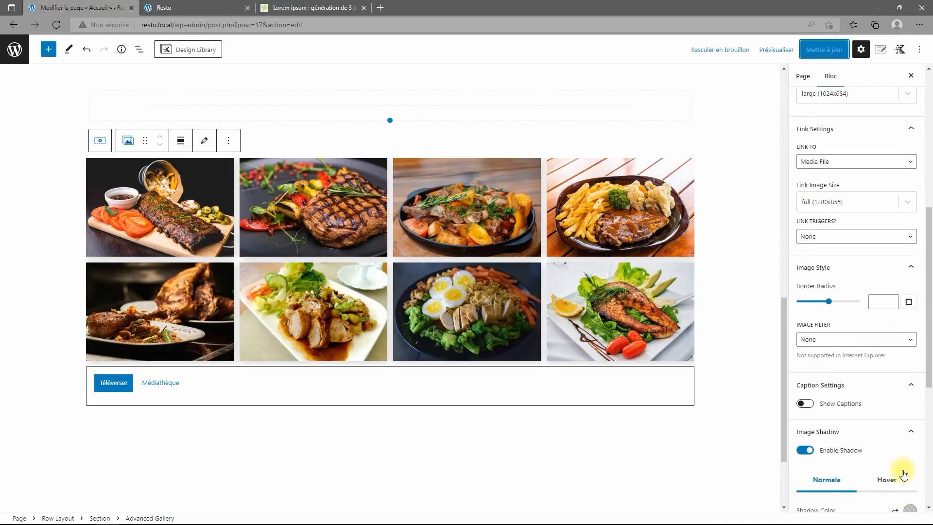
scroll(904, 474, down, 5)
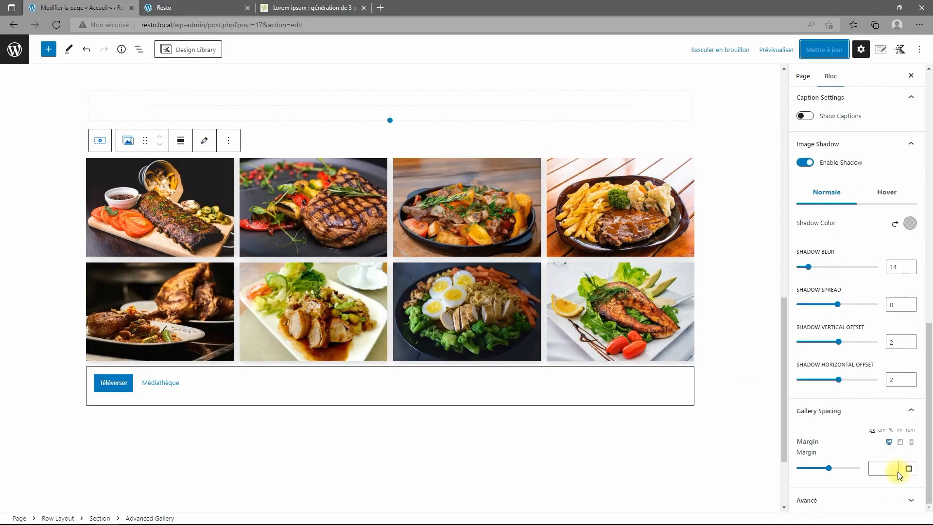
scroll(894, 462, up, 12)
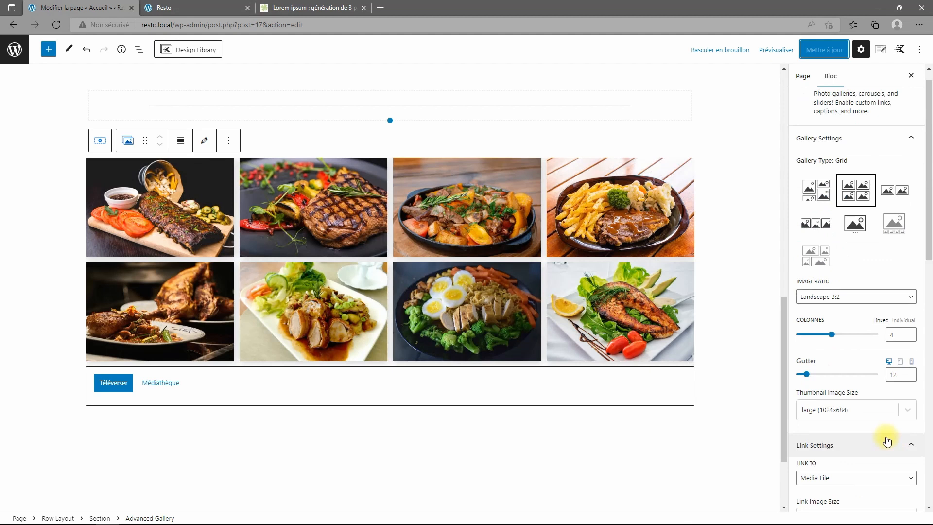
scroll(888, 441, up, 1)
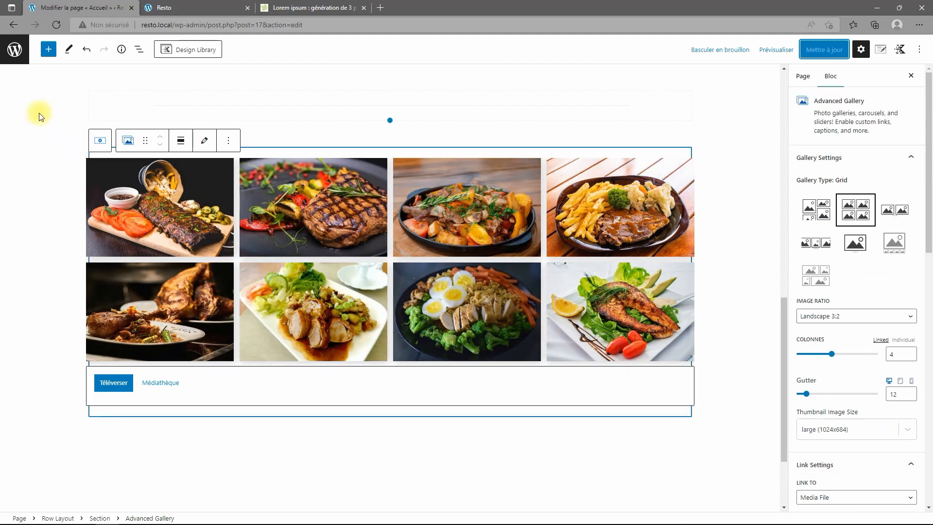
Duplicate the 60 px Spacer/Divider in List View and move the copy below the gallery row.
click(139, 48)
click(8, 171)
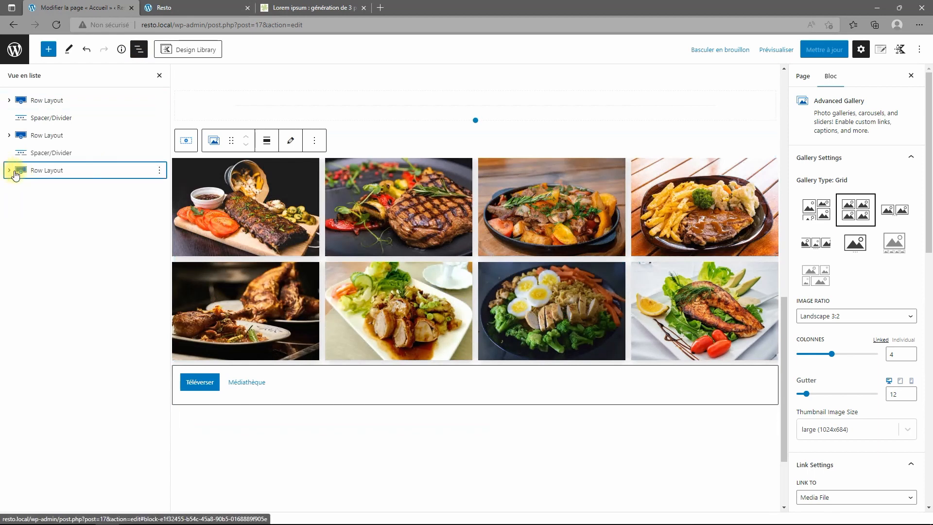
click(52, 154)
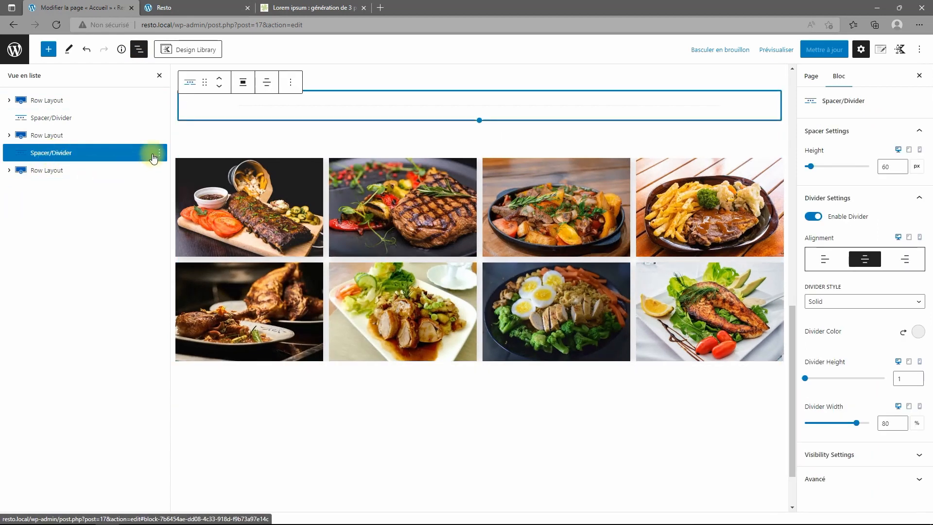
click(159, 153)
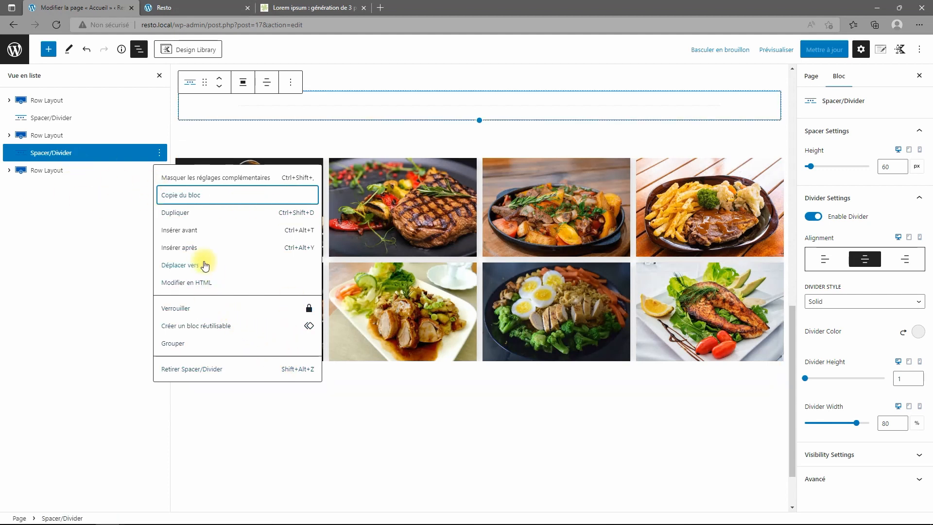
click(171, 213)
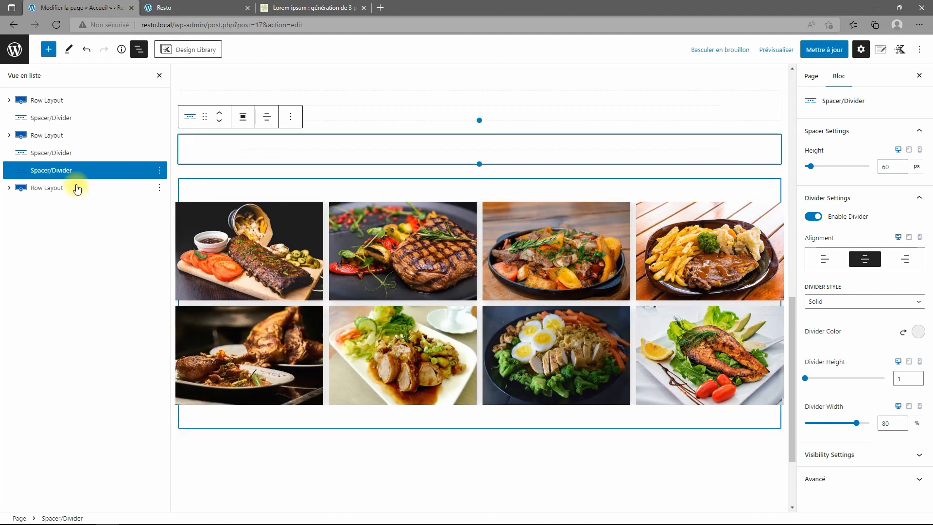
click(219, 120)
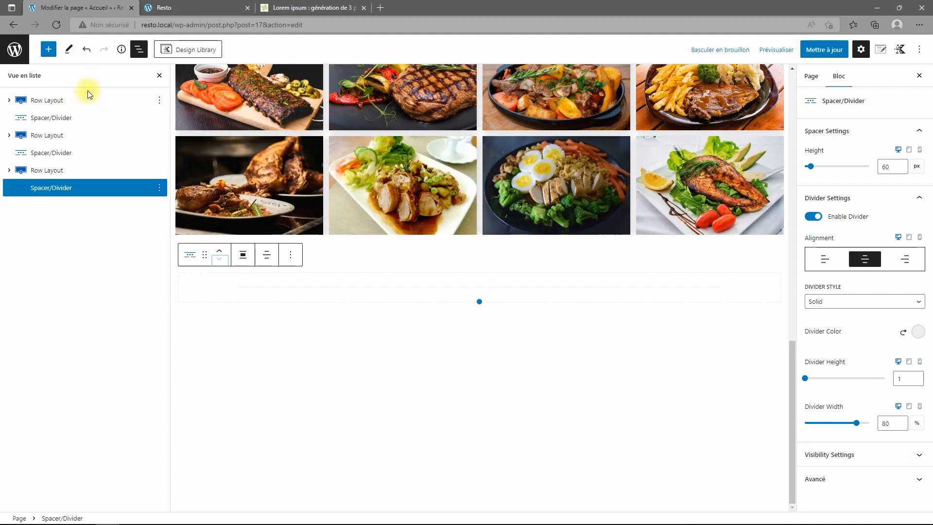
Remove a Lottie Animations block that was added by mistake.
click(48, 54)
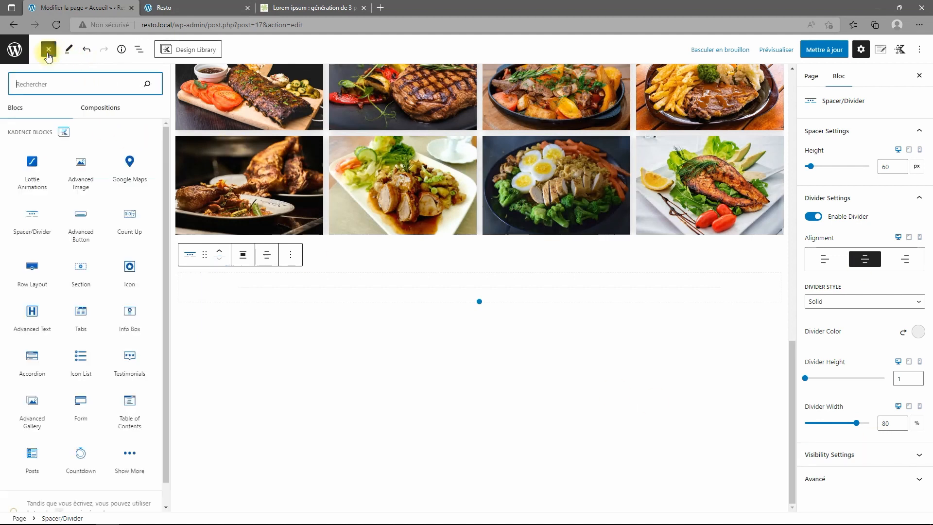
click(42, 191)
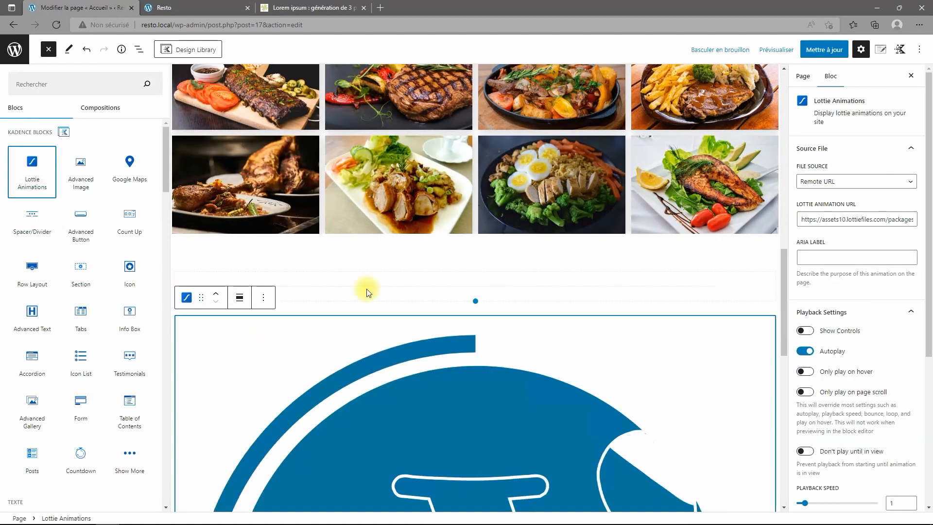
click(269, 301)
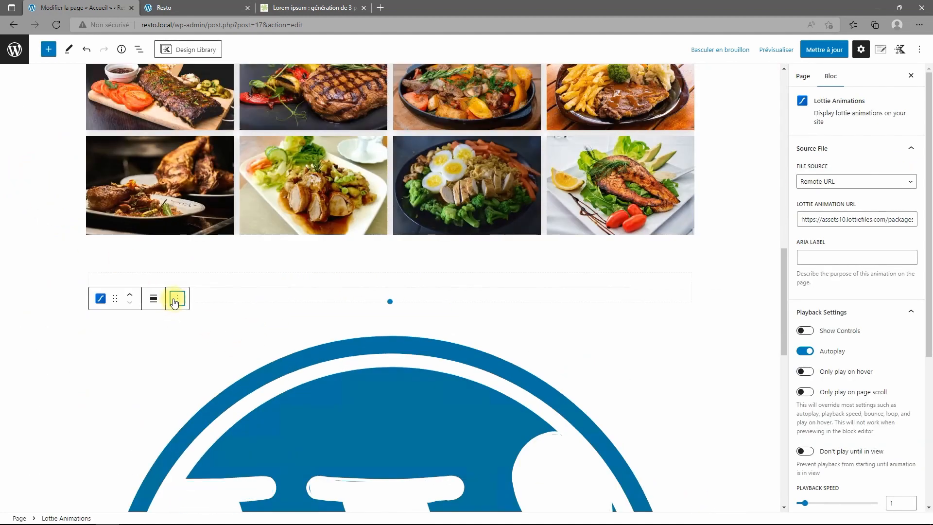
click(178, 298)
click(207, 275)
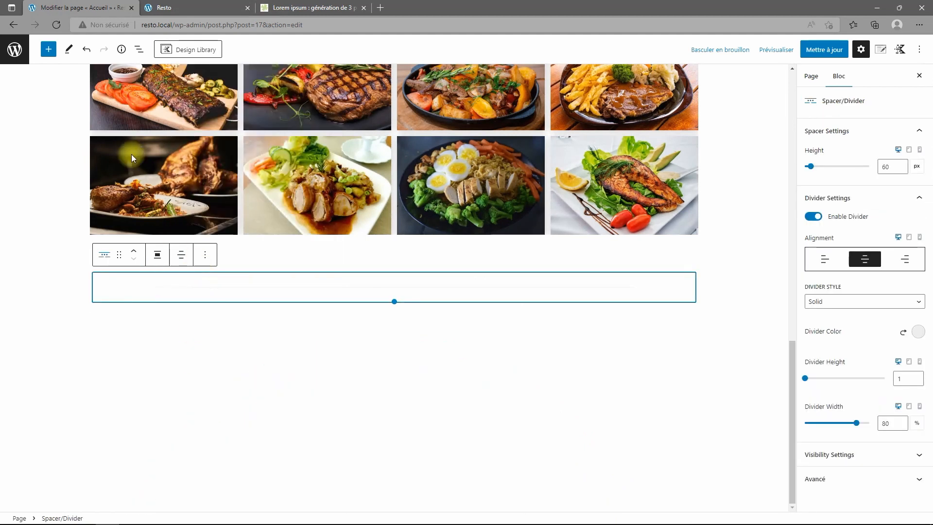
Insert a one-column Row Layout and place a Google Maps block inside it.
click(49, 49)
click(31, 269)
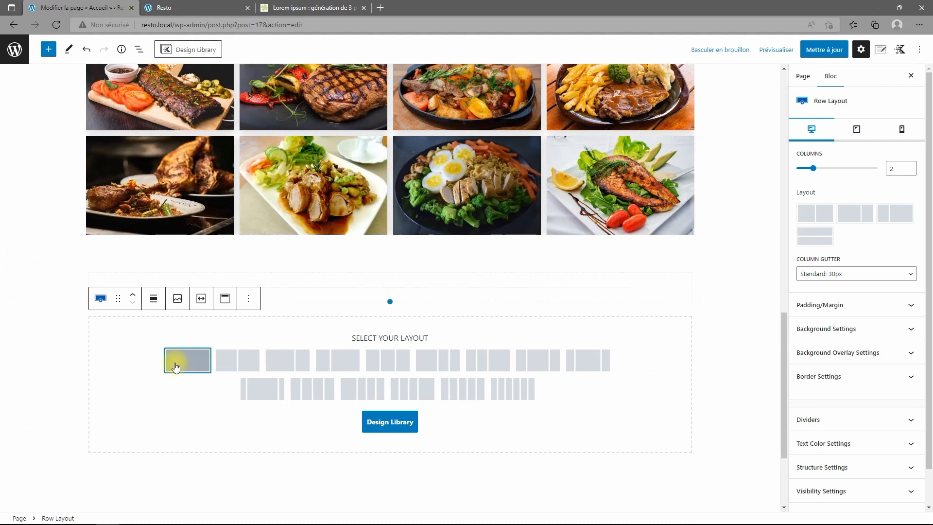
click(175, 363)
scroll(706, 413, down, 1)
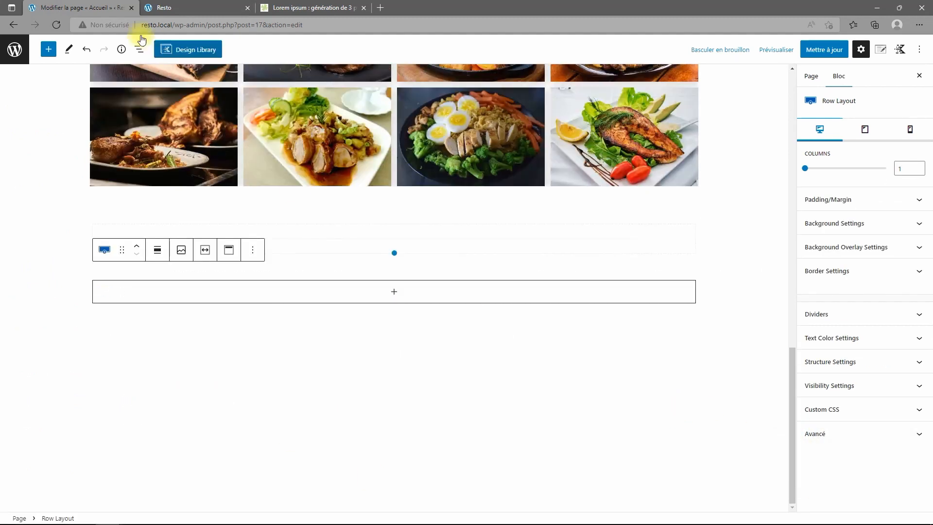
click(48, 50)
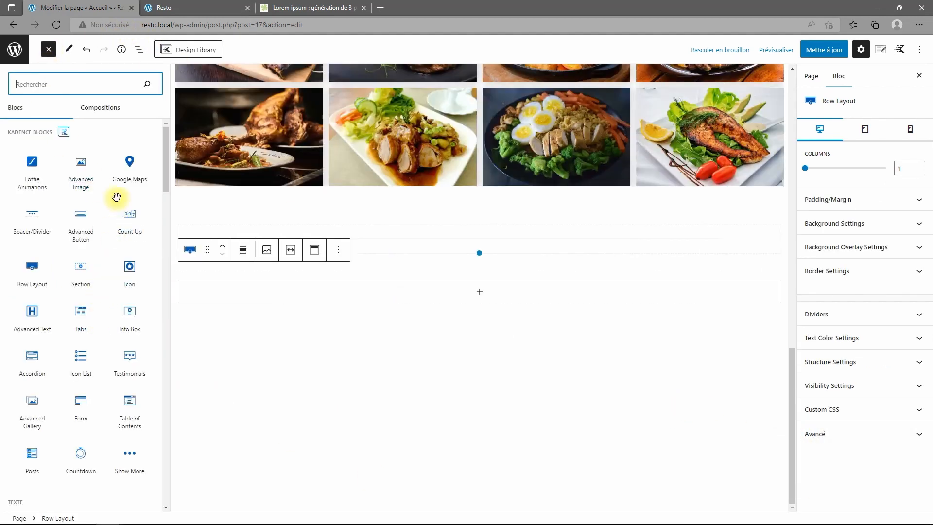
drag(140, 179, 474, 292)
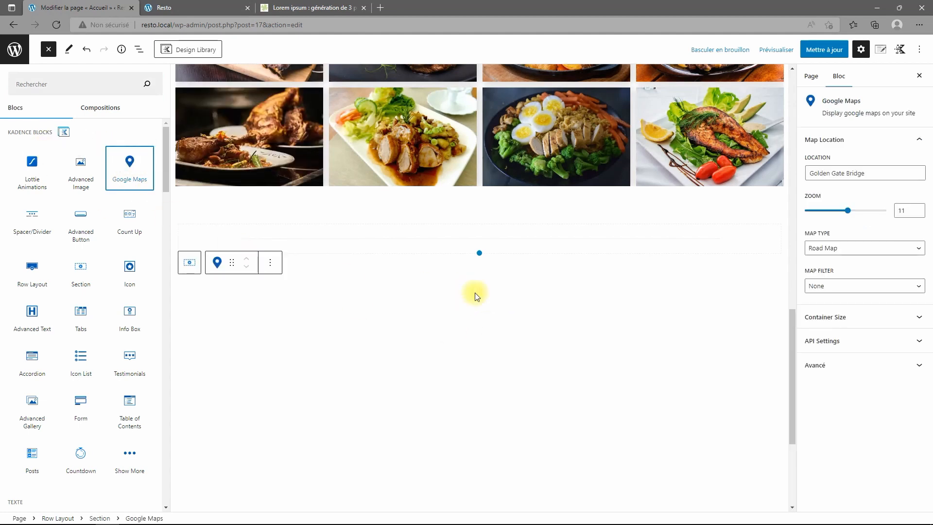
Keep the map type as Road Map after trying Satellite.
click(427, 296)
scroll(533, 377, down, 1)
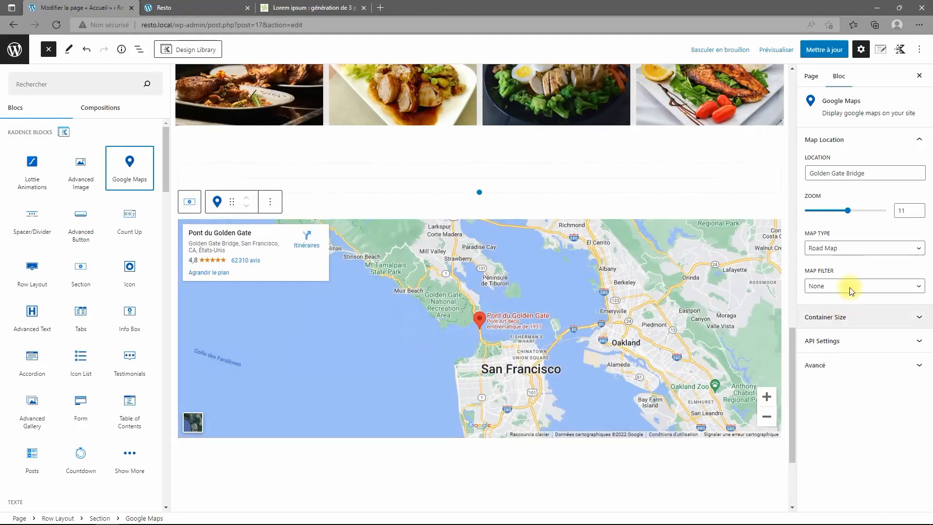
click(880, 173)
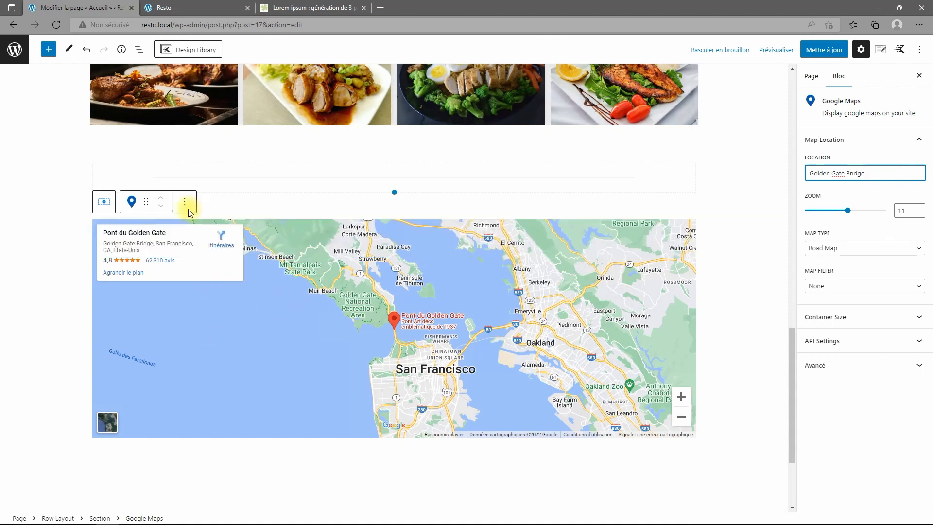
click(877, 256)
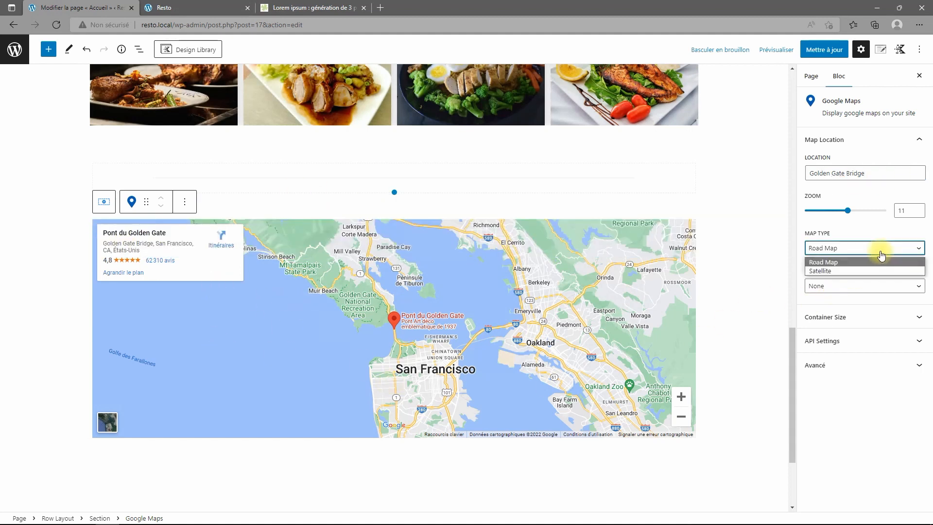
click(863, 268)
click(870, 256)
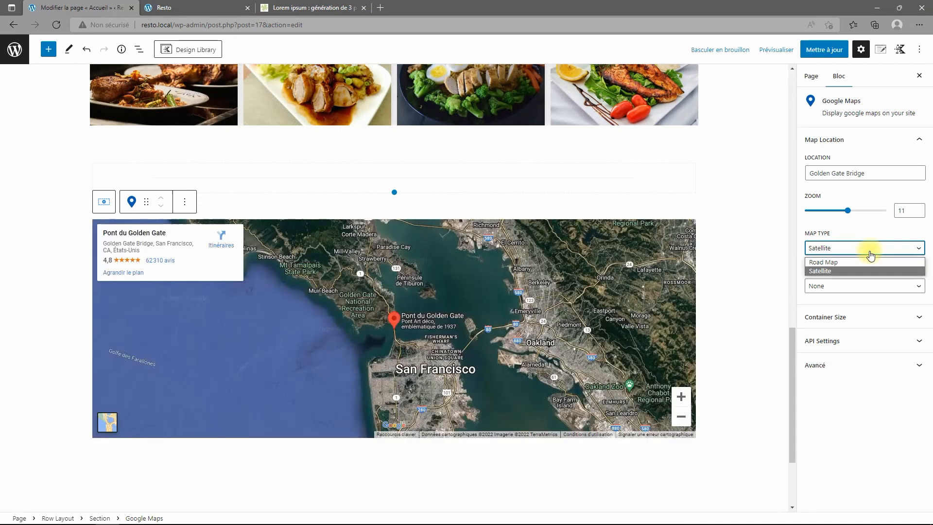
click(868, 261)
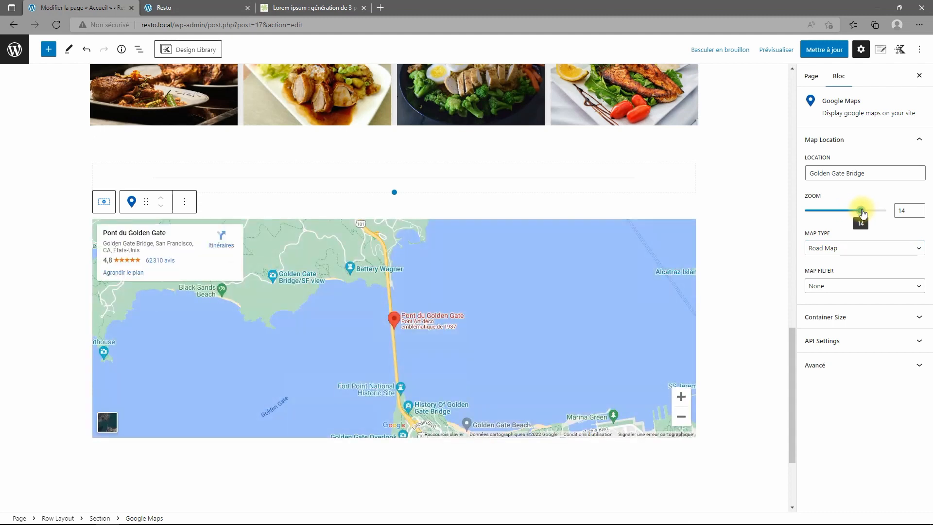
click(462, 285)
mouse_move(461, 285)
mouse_down()
mouse_move(619, 358)
mouse_move(431, 277)
mouse_move(472, 300)
mouse_up()
Set the map location to 'gare de l'est paris' and expand its Container Size settings.
drag(895, 174, 735, 178)
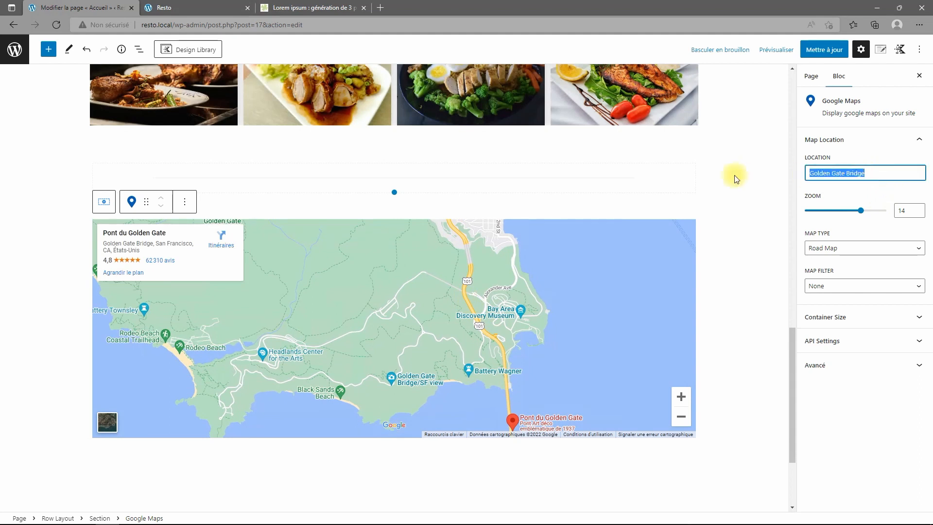
text(gare de l'e)
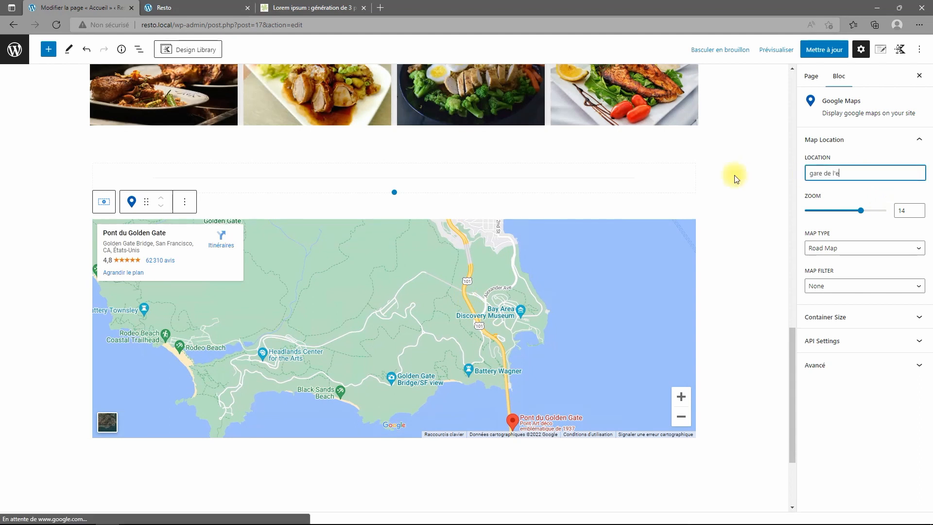
text(st par)
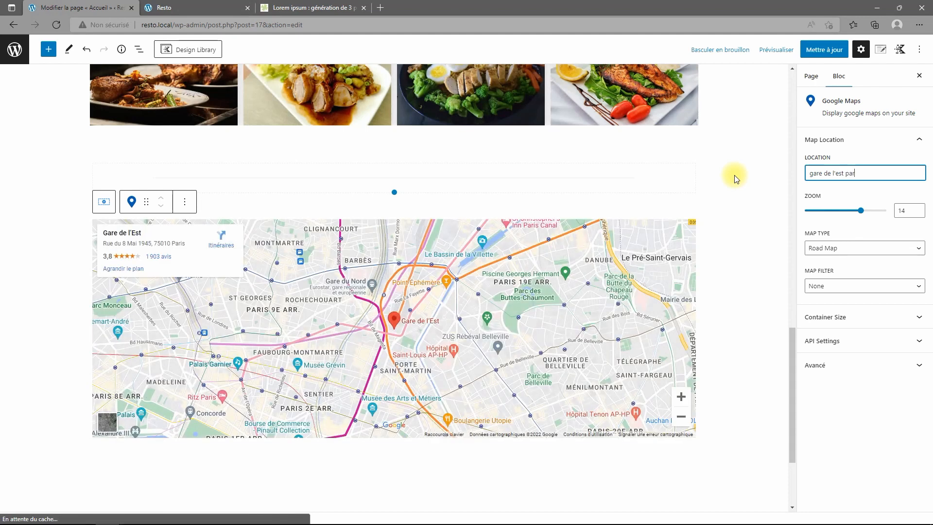
text(is)
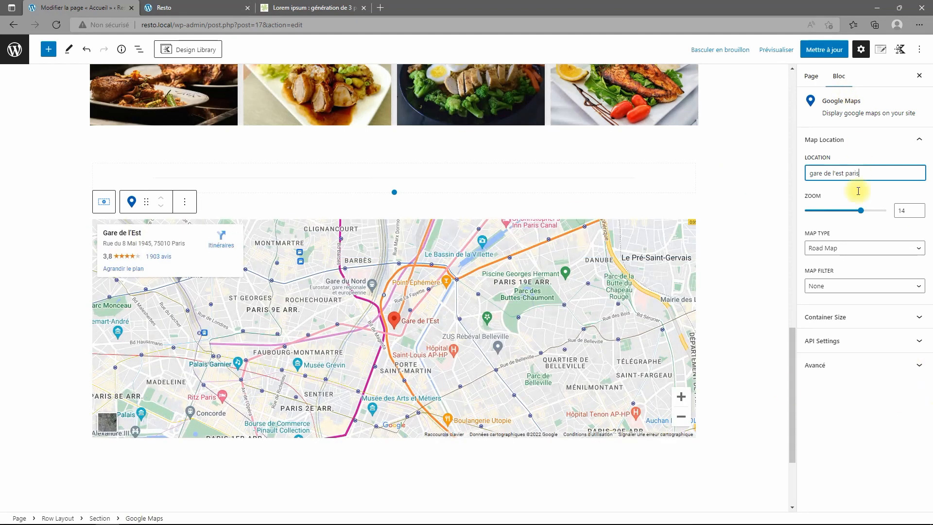
click(870, 317)
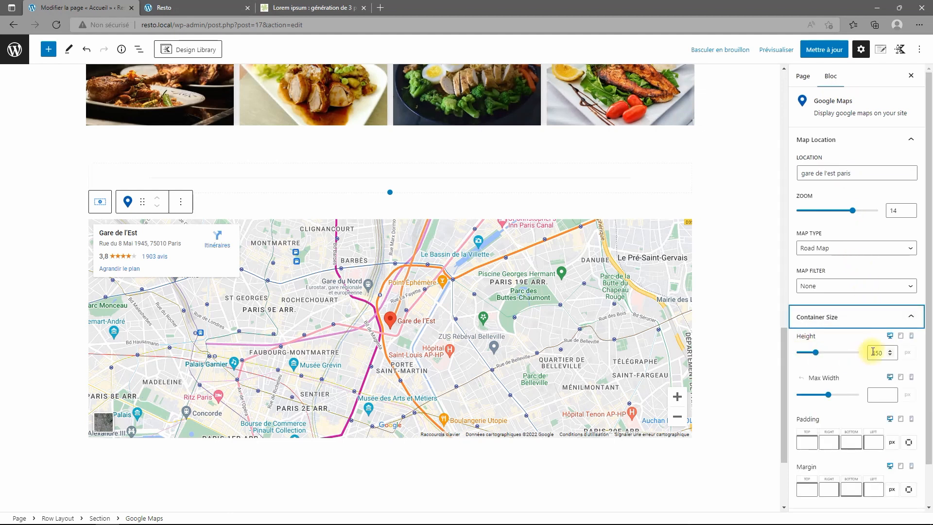
scroll(873, 351, down, 1)
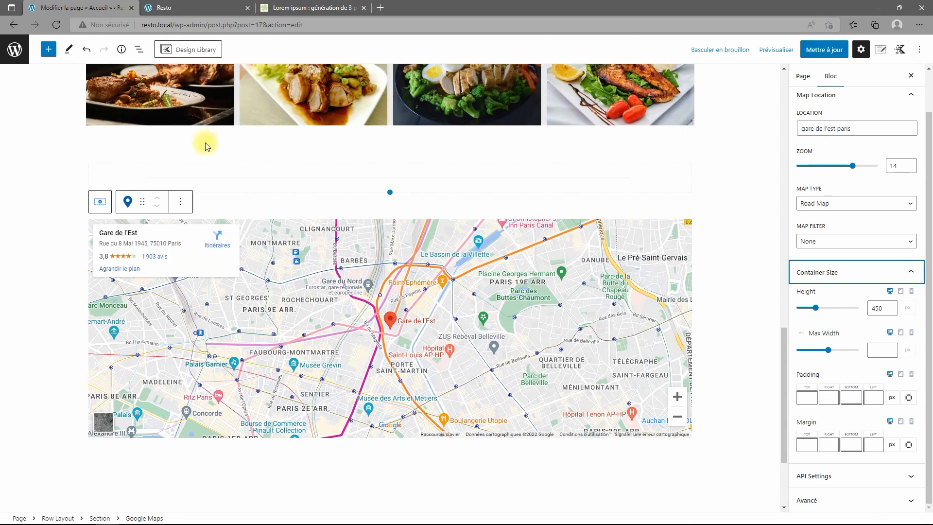
Set the map Row Layout's alignment to Pleine largeur and update the page.
click(138, 49)
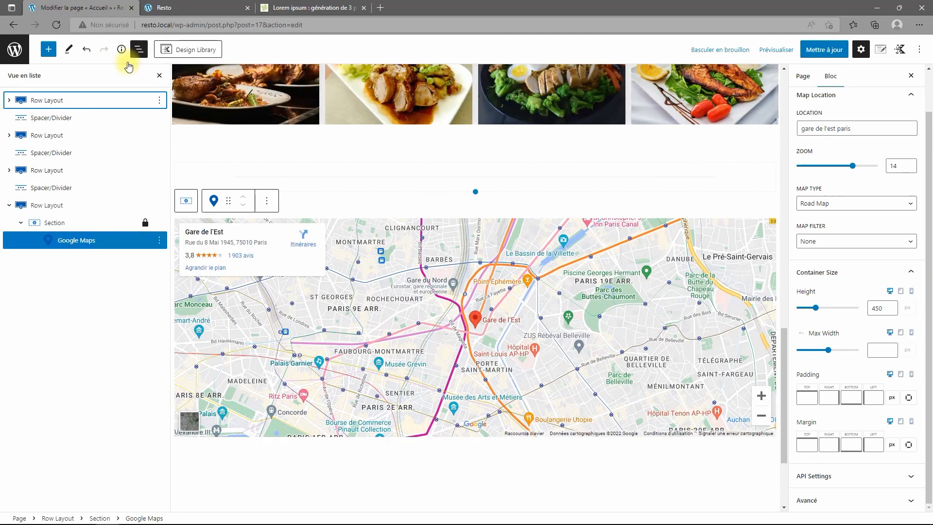
click(57, 205)
click(242, 189)
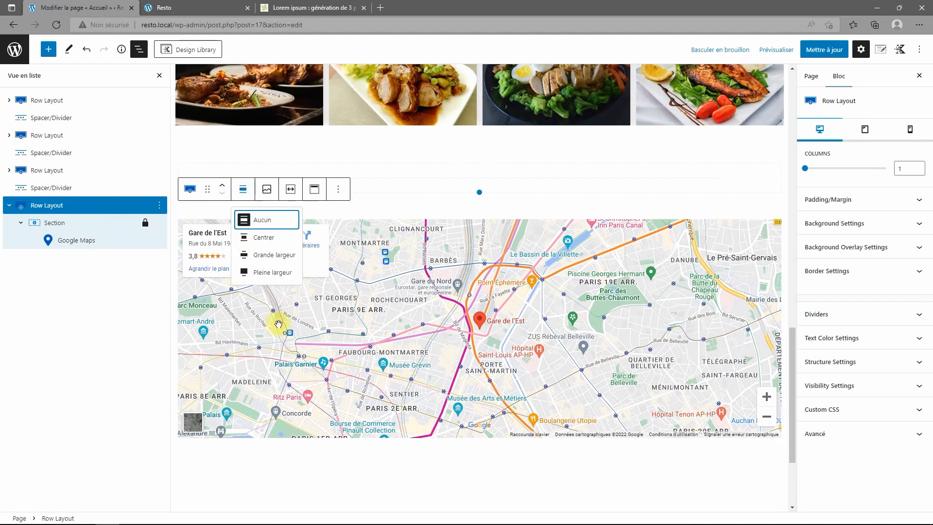
click(272, 272)
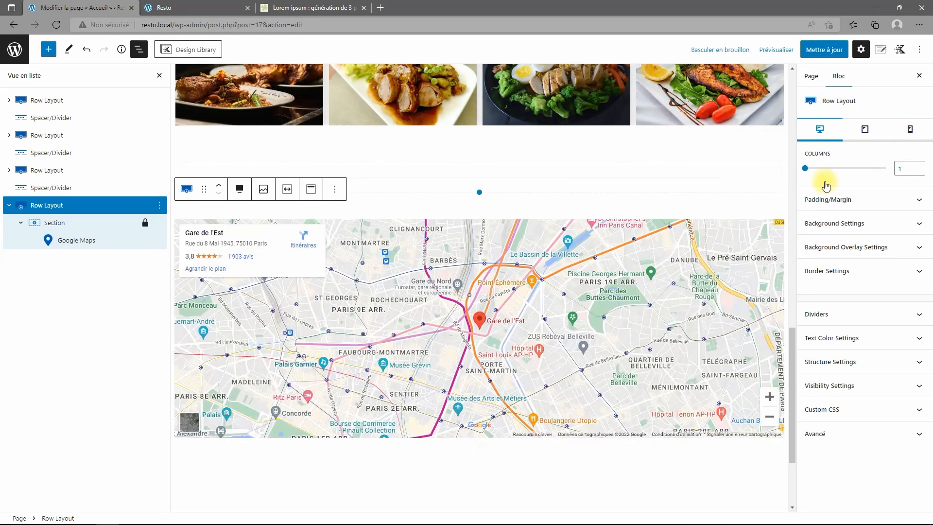
click(814, 49)
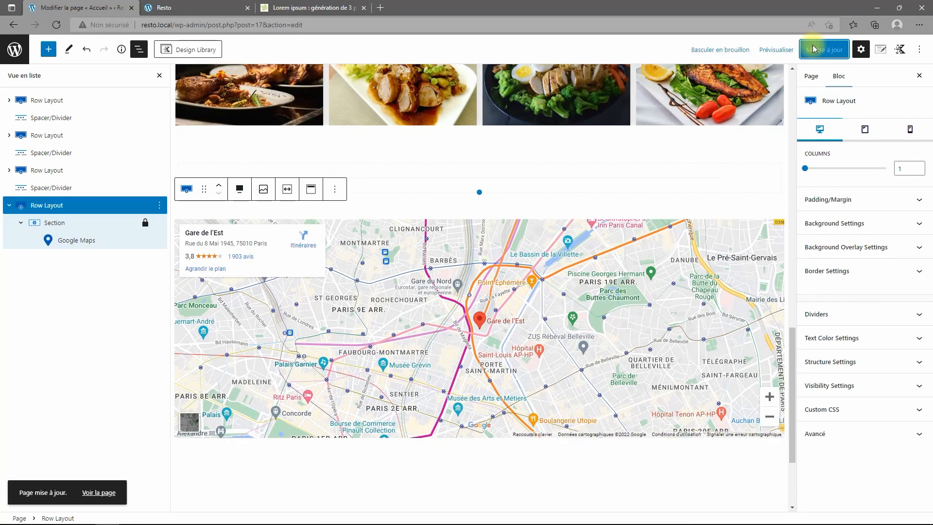
Reload the live Resto homepage to check the full-width Gare de l'Est map.
click(183, 9)
click(56, 24)
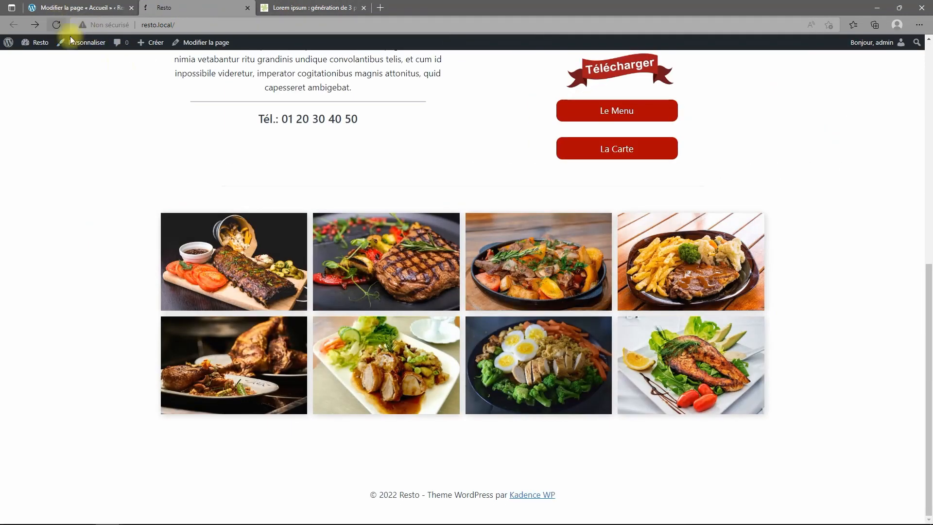
scroll(413, 241, down, 5)
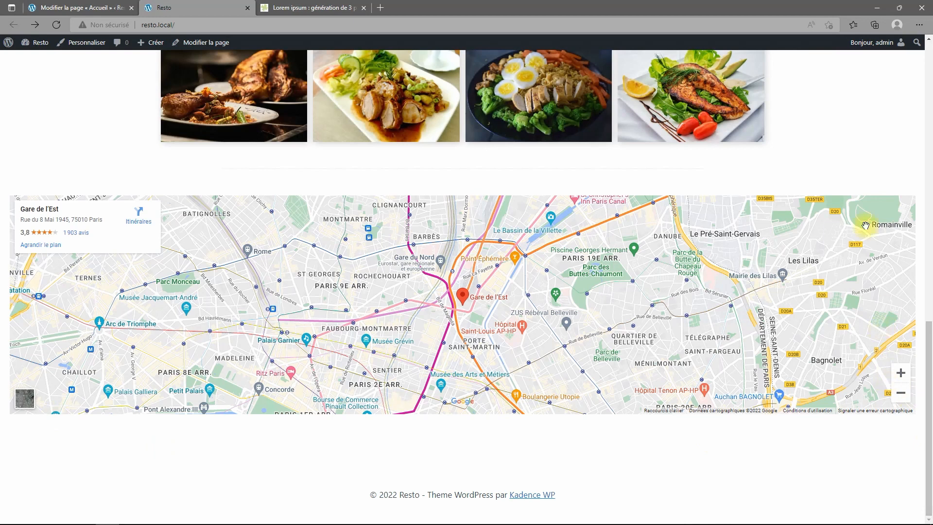
click(115, 8)
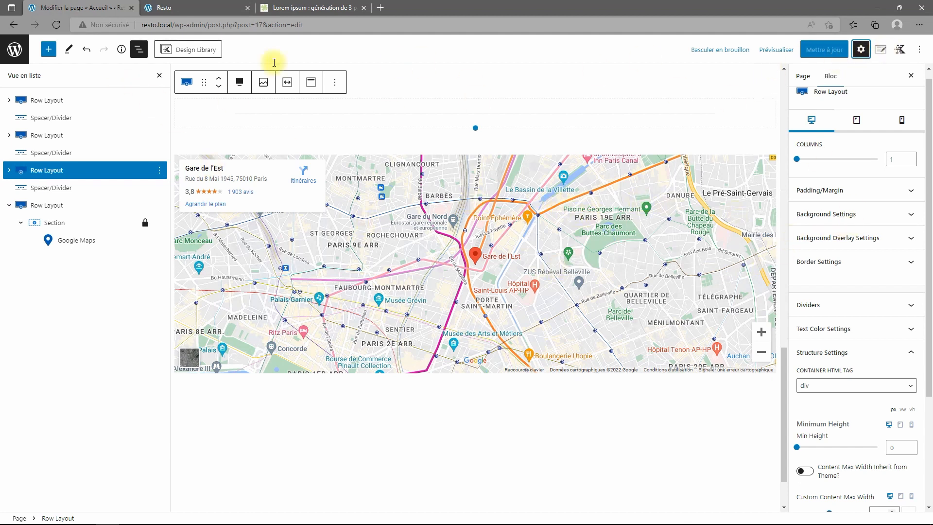
Turn on Content Max Width Inherit from Theme for the two-column Mon Resto row.
click(34, 100)
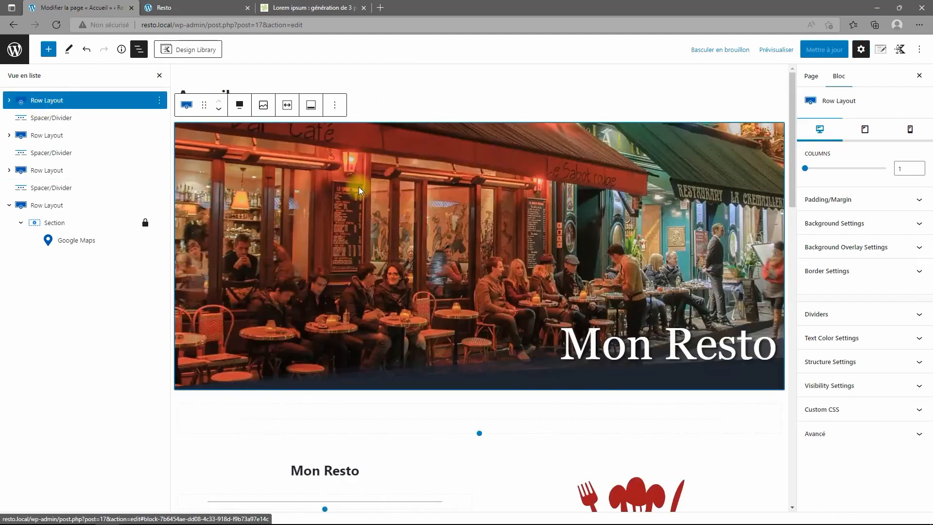
click(46, 135)
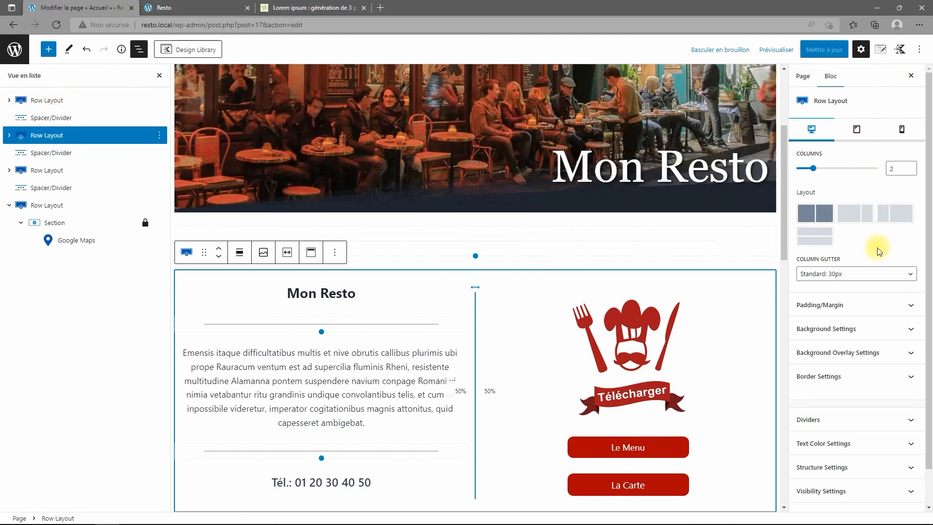
scroll(877, 262, down, 1)
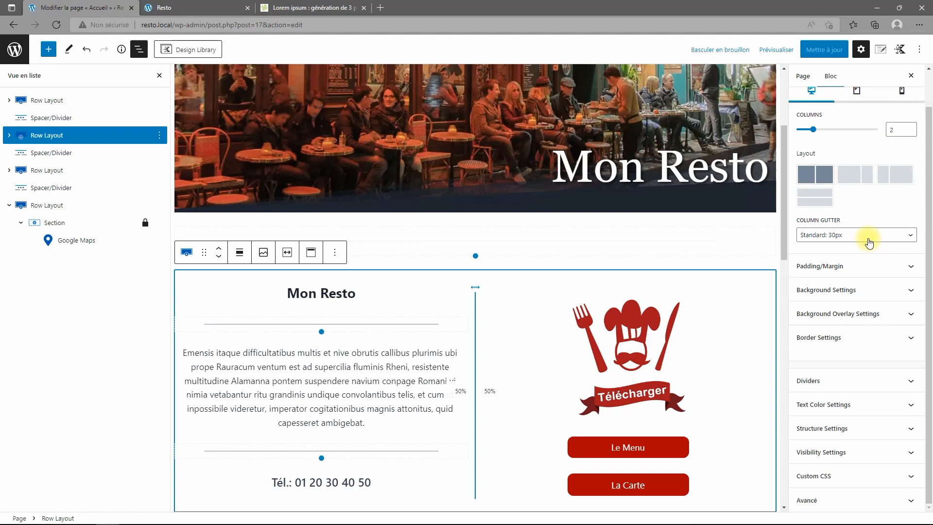
click(850, 427)
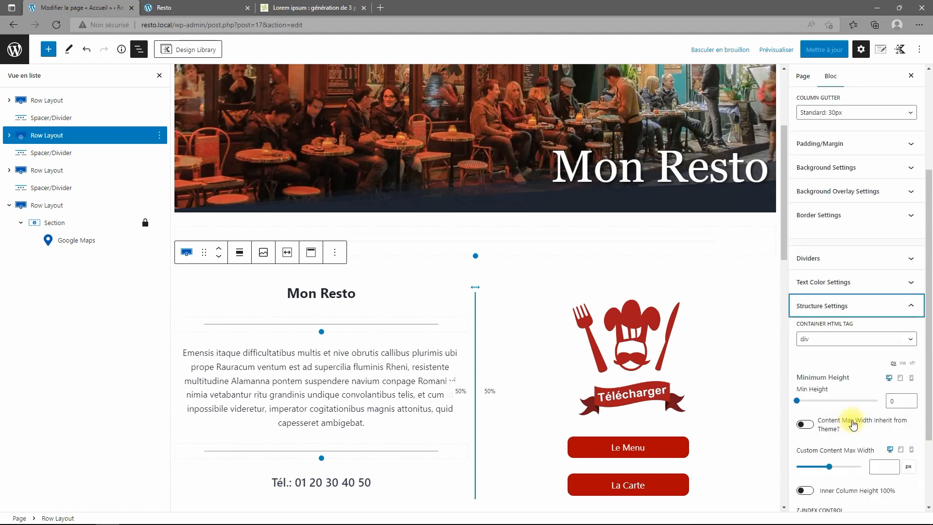
click(806, 424)
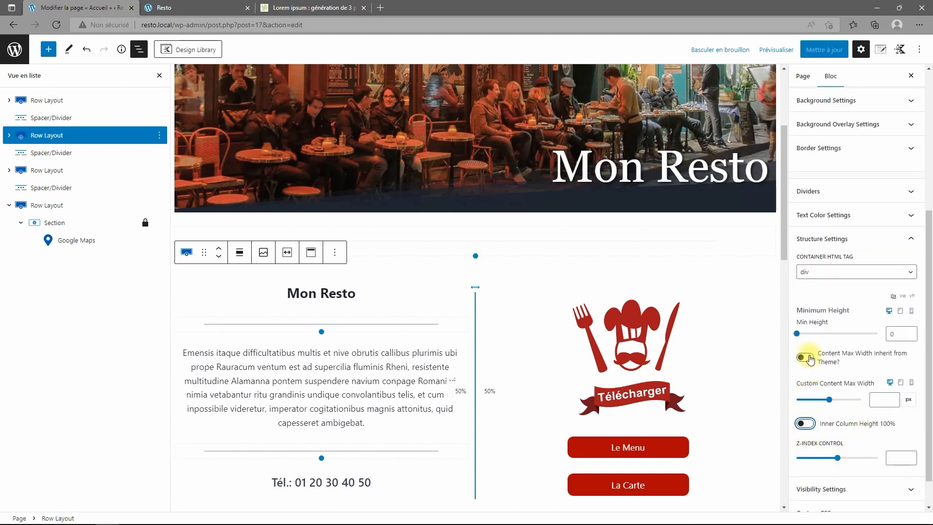
click(810, 359)
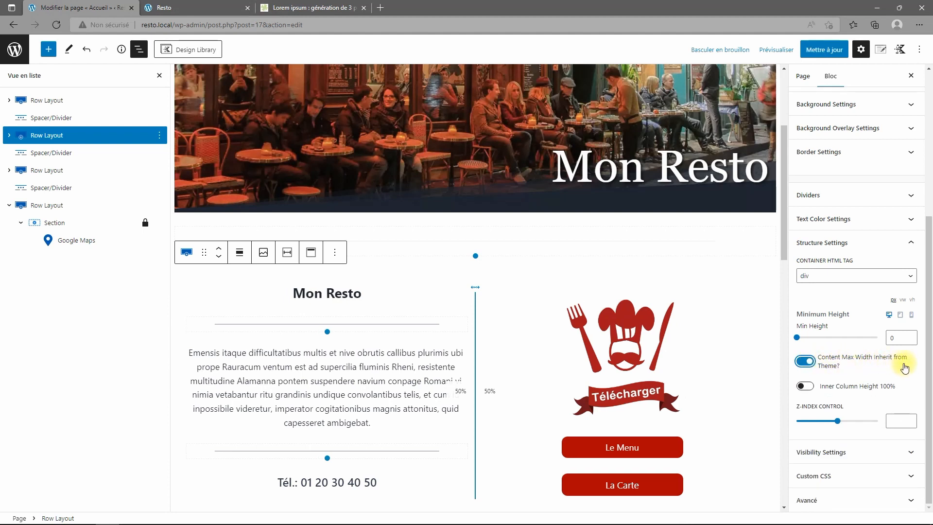
Make the food photo grid row inherit its content max width from the theme.
scroll(491, 313, down, 3)
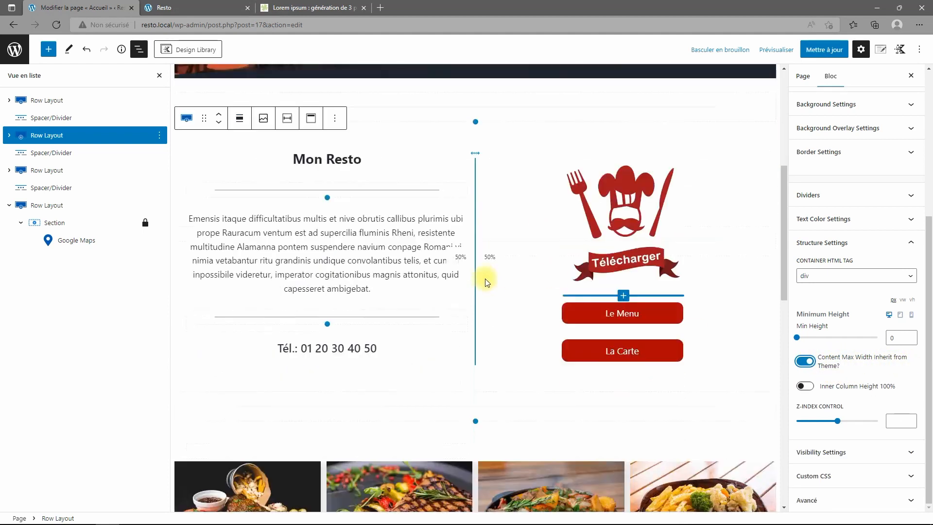
scroll(503, 253, down, 3)
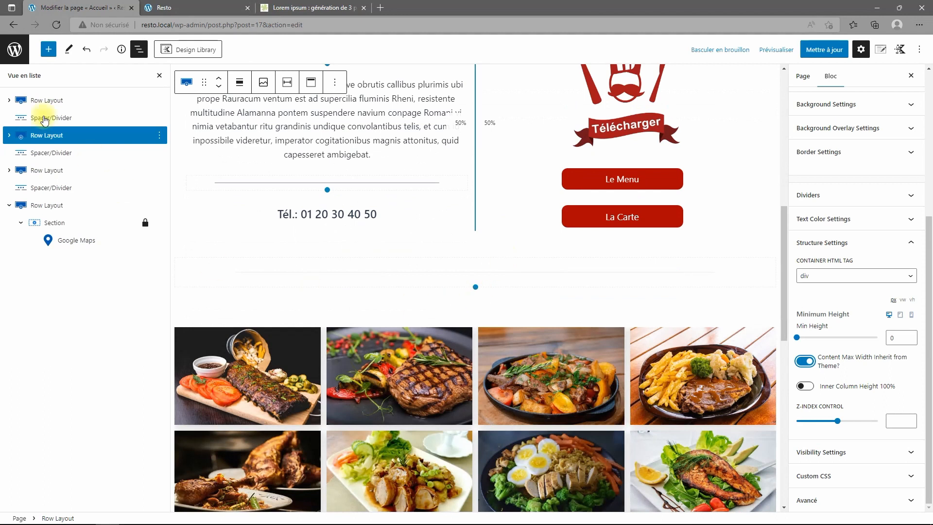
click(32, 170)
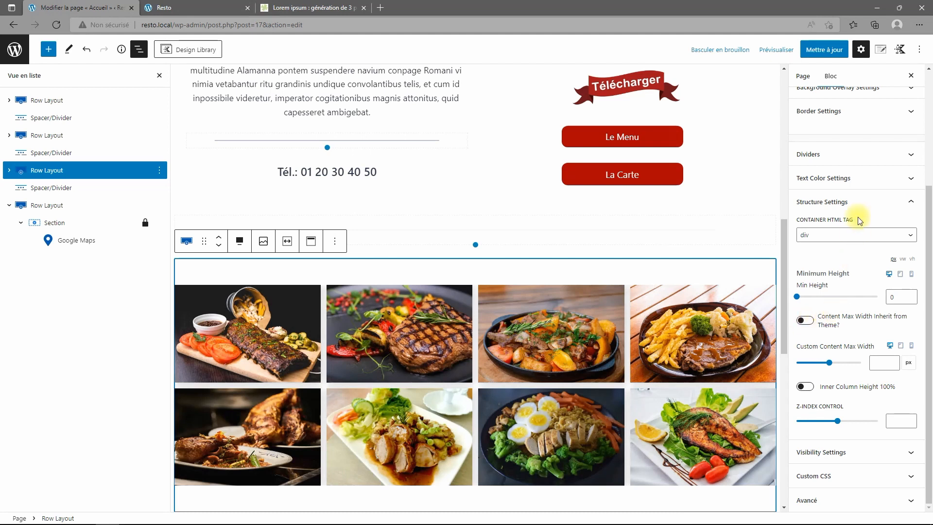
click(805, 320)
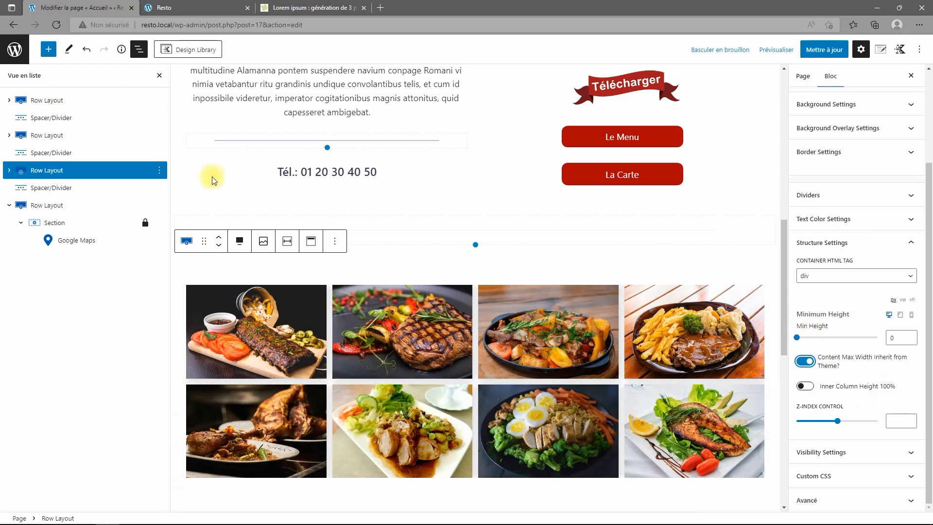
Select the spacer and the map row, then show the Kadence Page Settings panel.
click(49, 153)
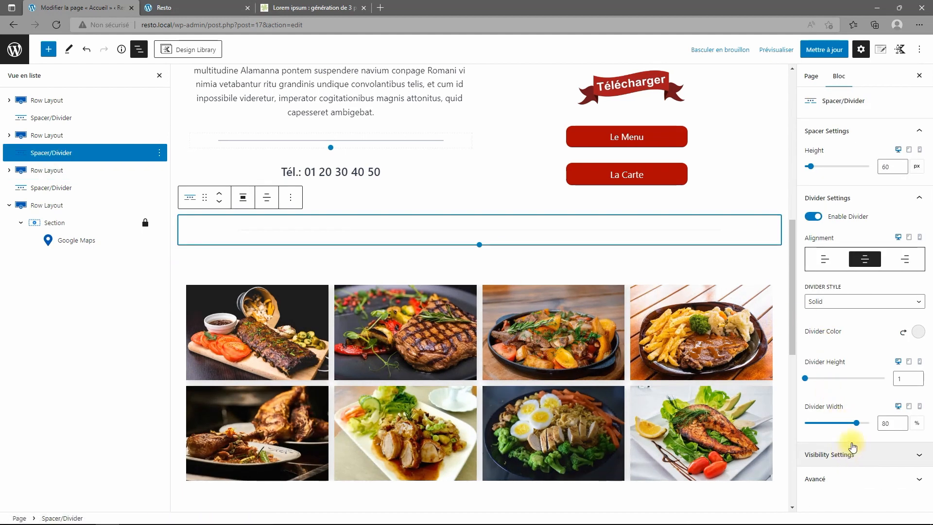
click(47, 208)
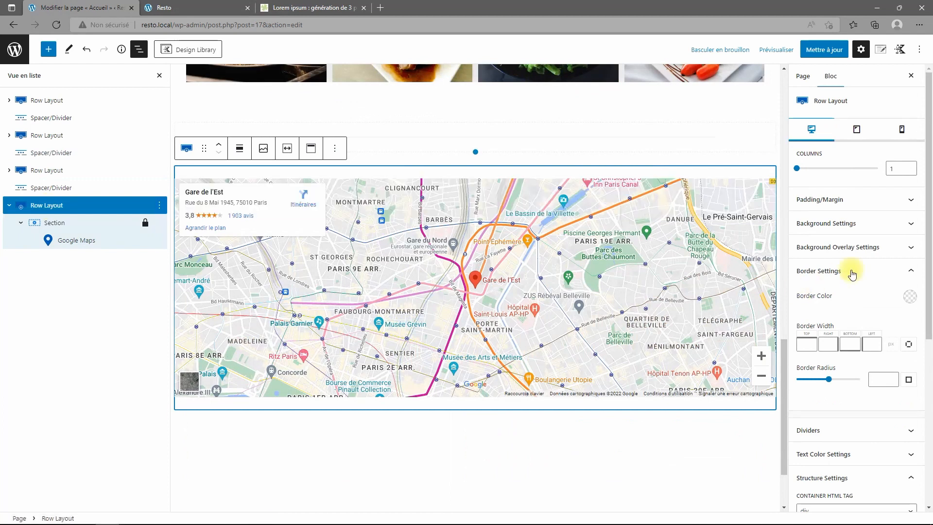
scroll(868, 316, down, 4)
scroll(876, 311, up, 4)
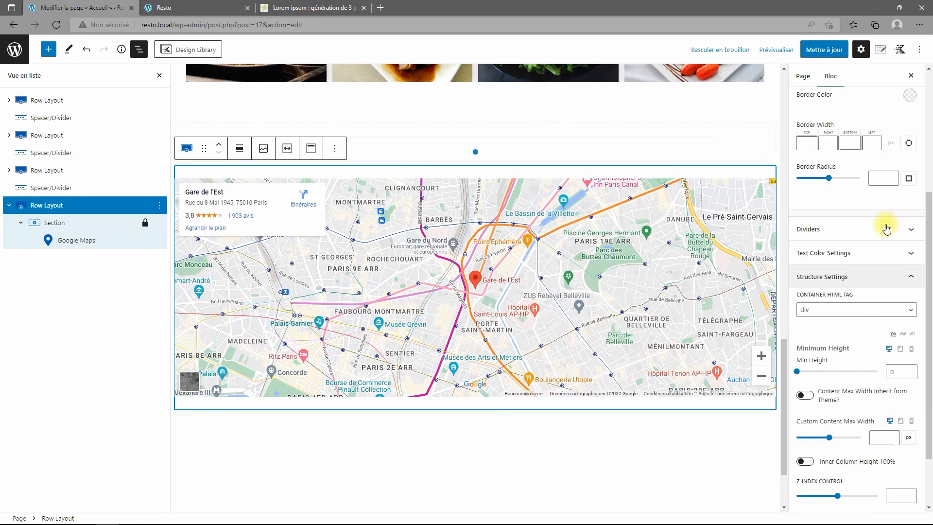
click(884, 52)
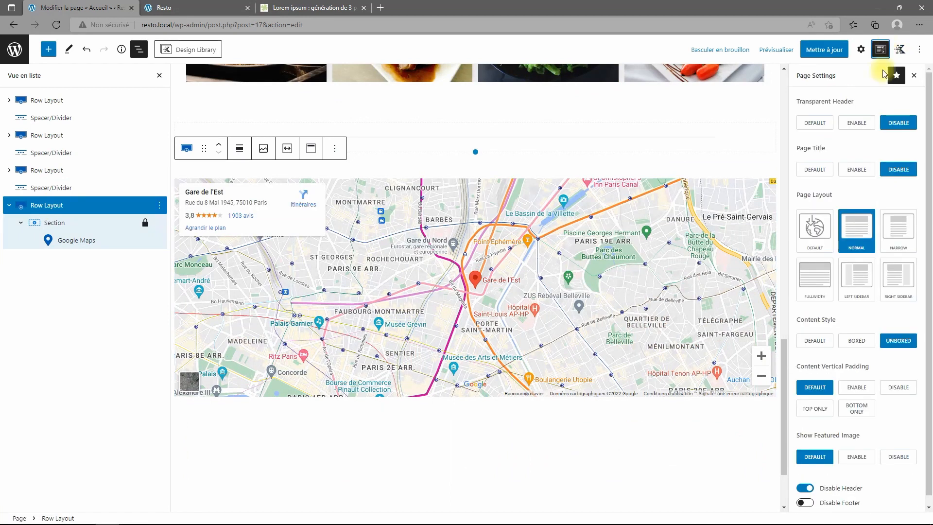
Choose the FULLWIDTH page layout, update, and review the photo grid and map live.
click(822, 283)
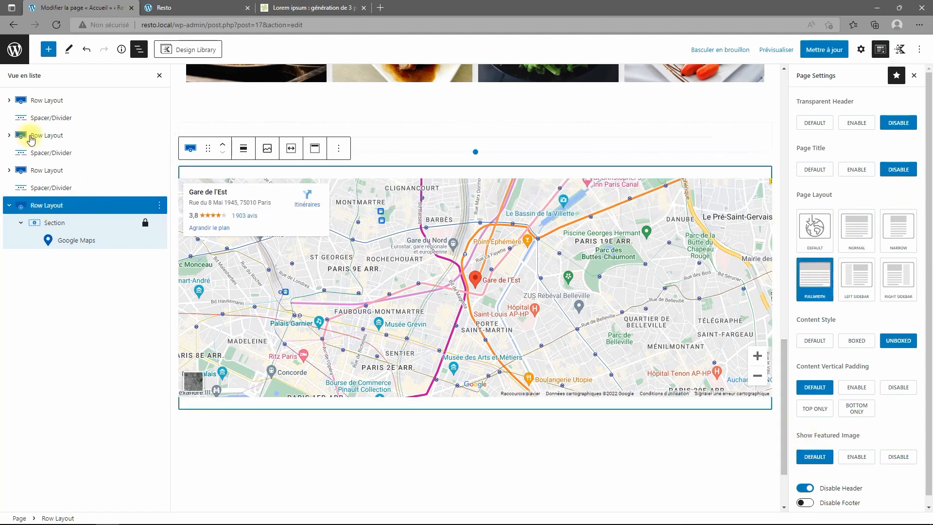
click(826, 53)
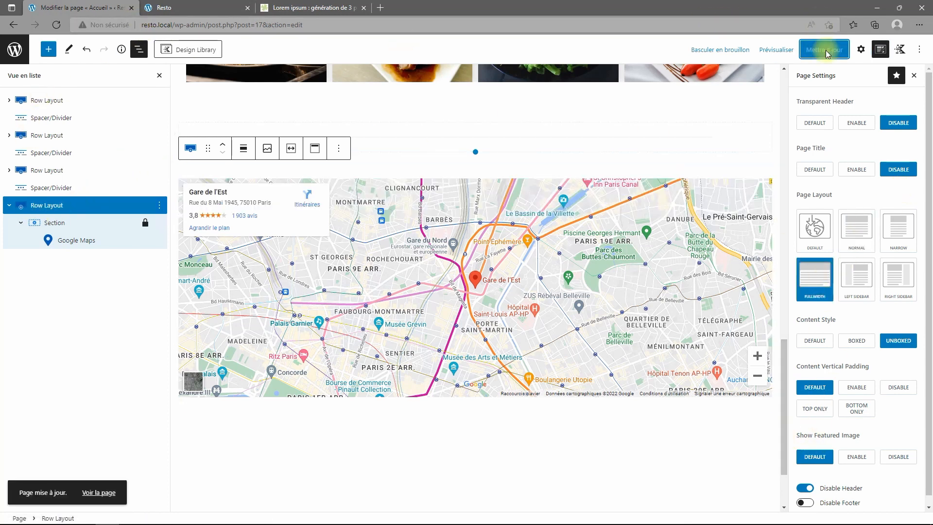
click(168, 8)
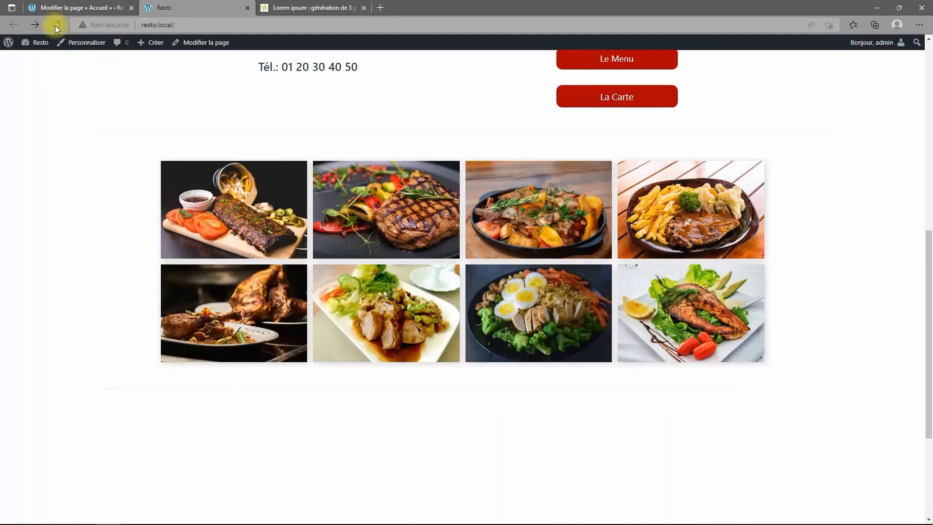
scroll(490, 385, down, 4)
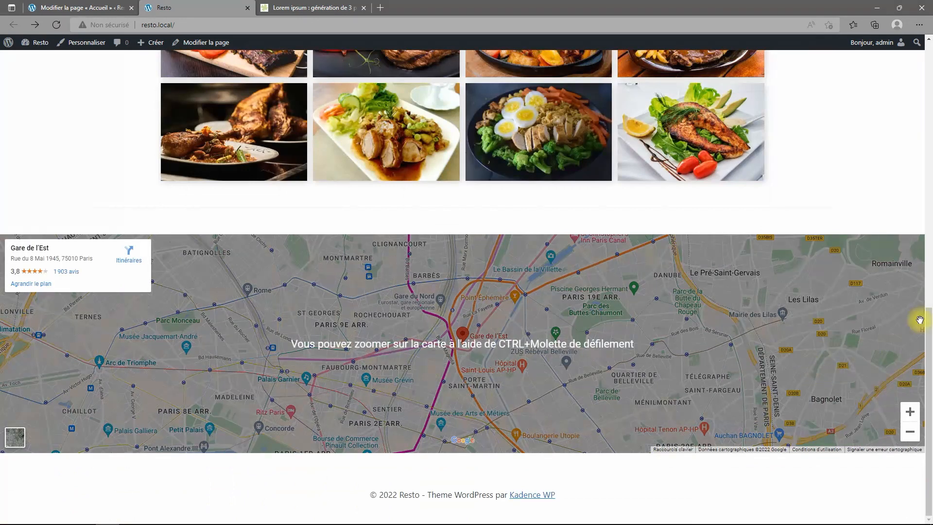
scroll(809, 156, up, 15)
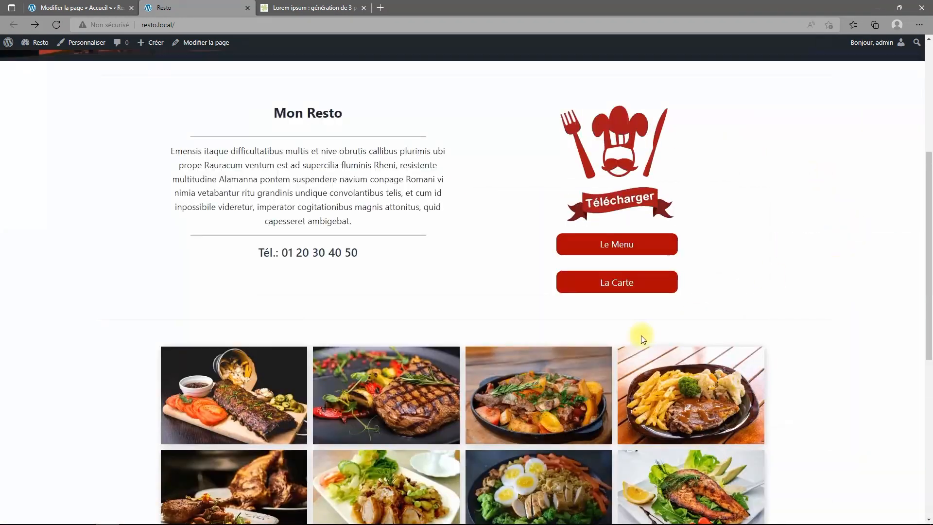
scroll(542, 144, down, 5)
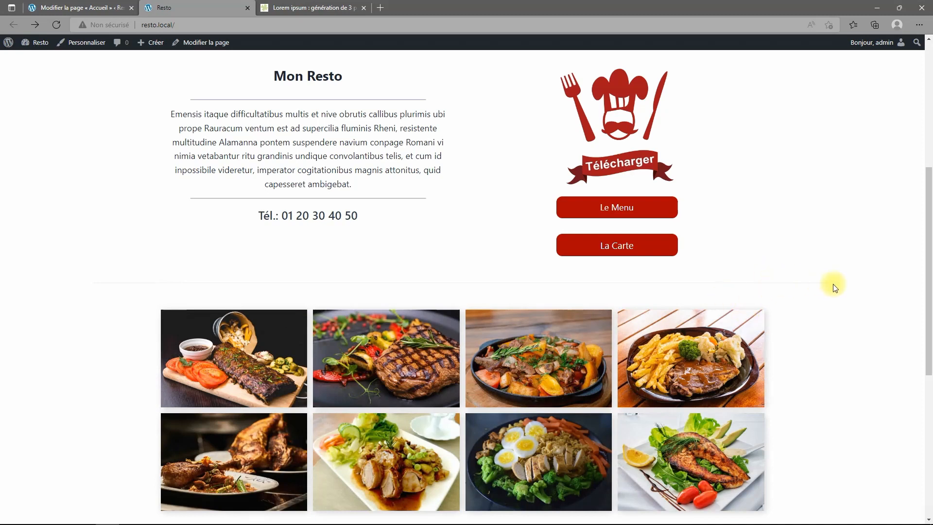
click(53, 10)
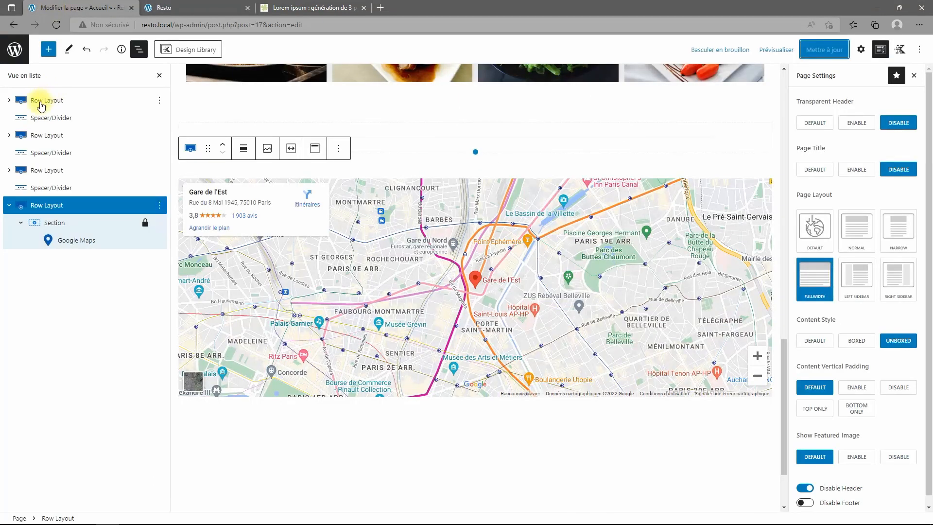
Select the spacer below the hero image and try heights of 70 and 98 px.
click(39, 118)
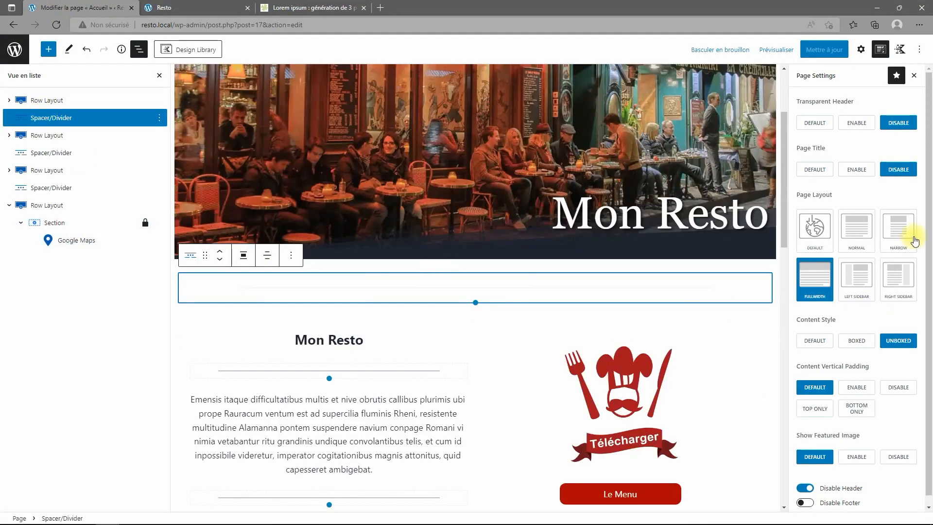
click(861, 49)
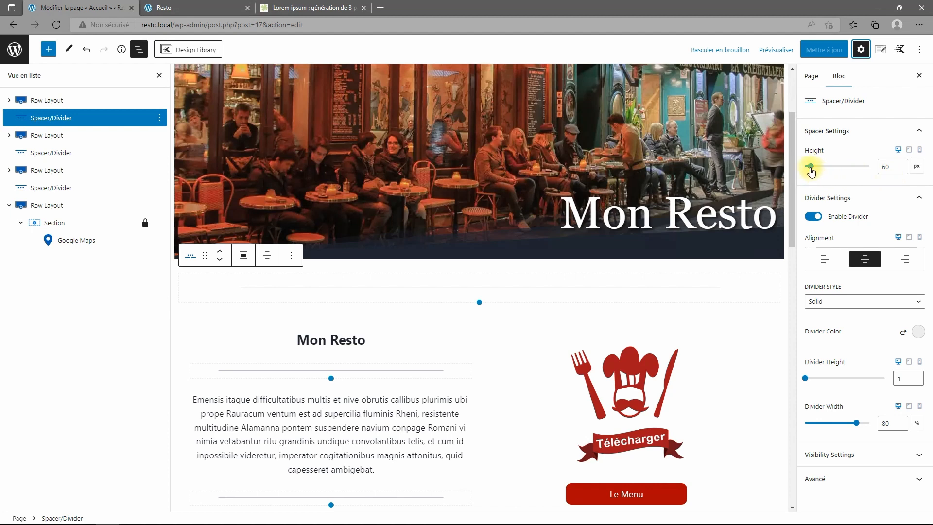
drag(811, 170, 814, 171)
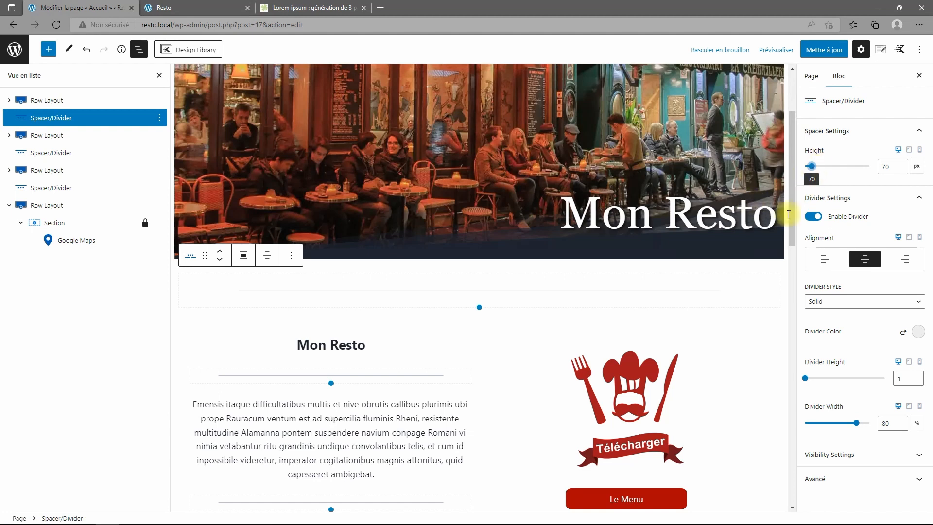
click(160, 120)
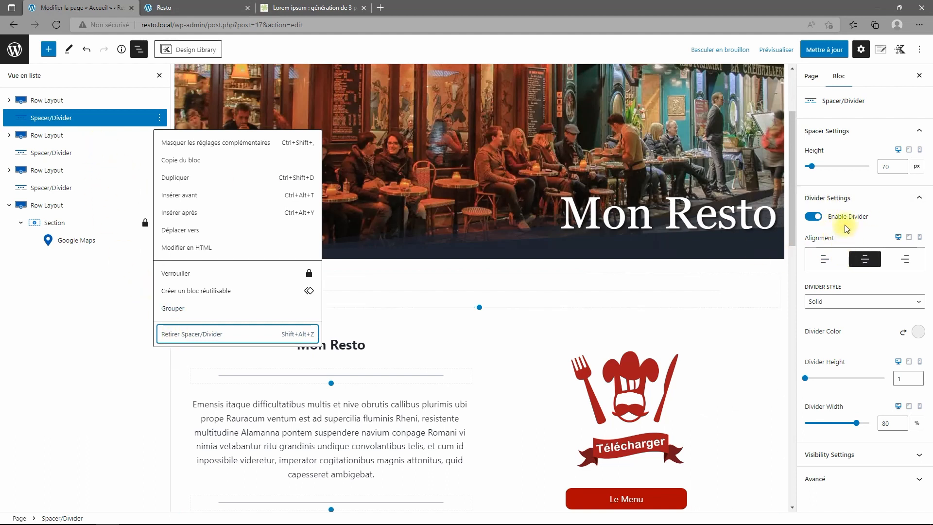
mouse_move(814, 168)
mouse_down()
mouse_move(804, 167)
mouse_move(815, 167)
mouse_up()
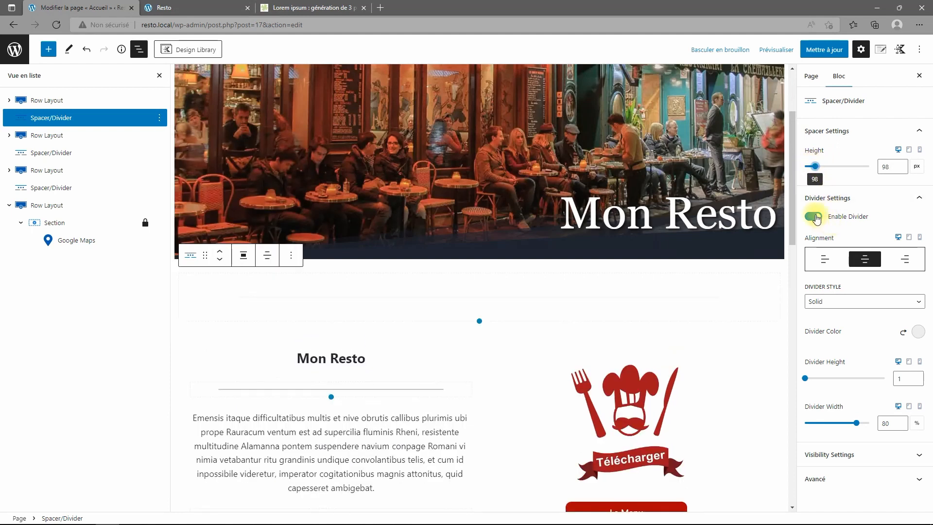
Turn off the spacer's divider line and set its height back to 60 px.
click(814, 216)
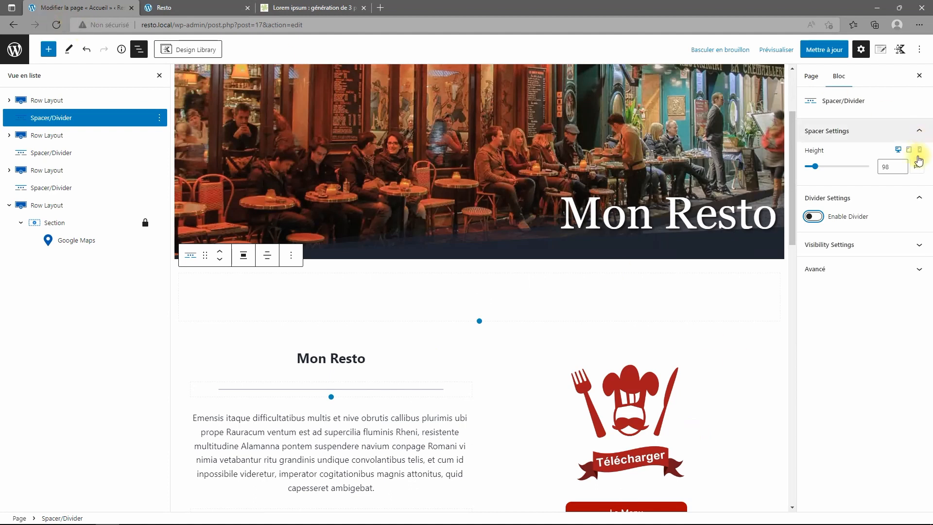
double_click(889, 166)
text(60)
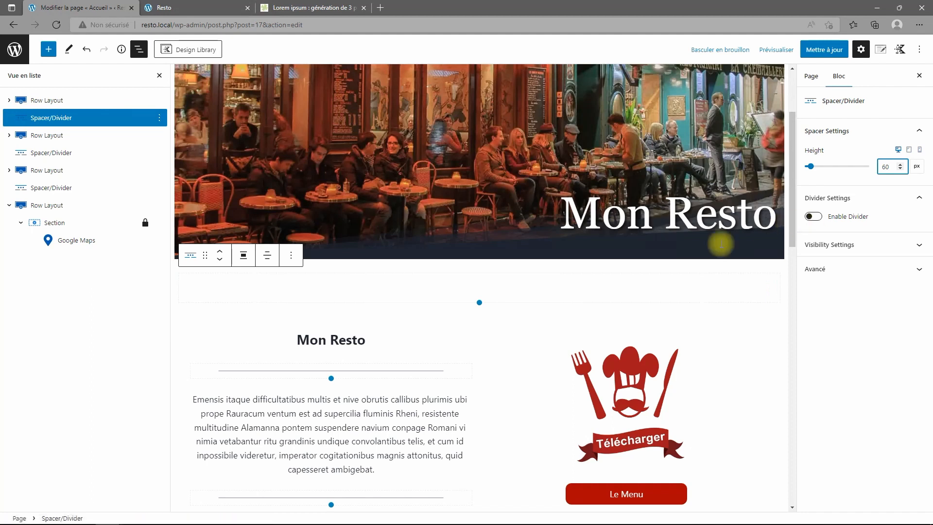
scroll(473, 295, down, 2)
scroll(479, 319, down, 4)
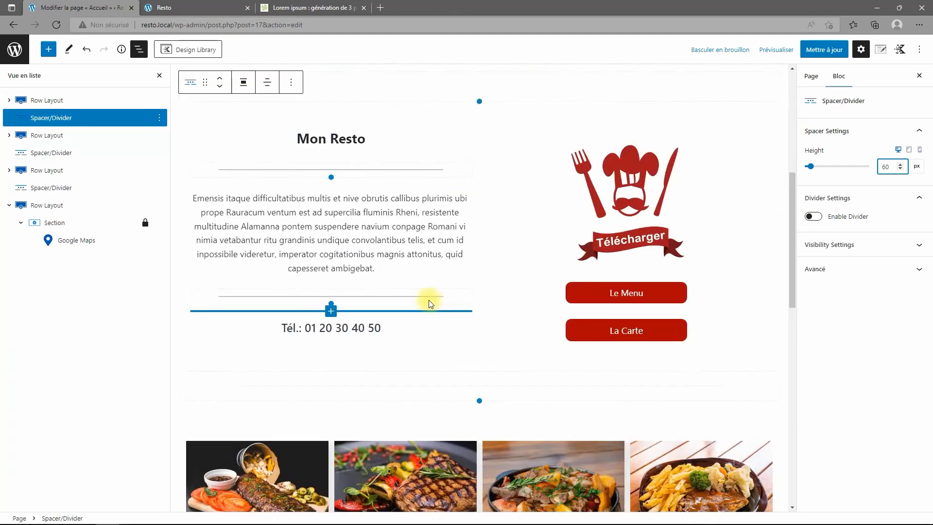
scroll(429, 299, up, 2)
scroll(430, 300, down, 6)
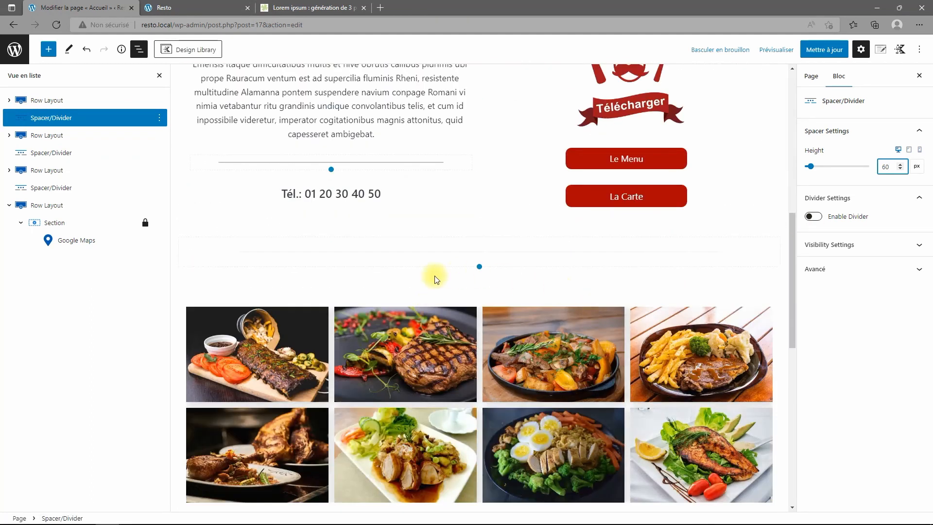
click(404, 245)
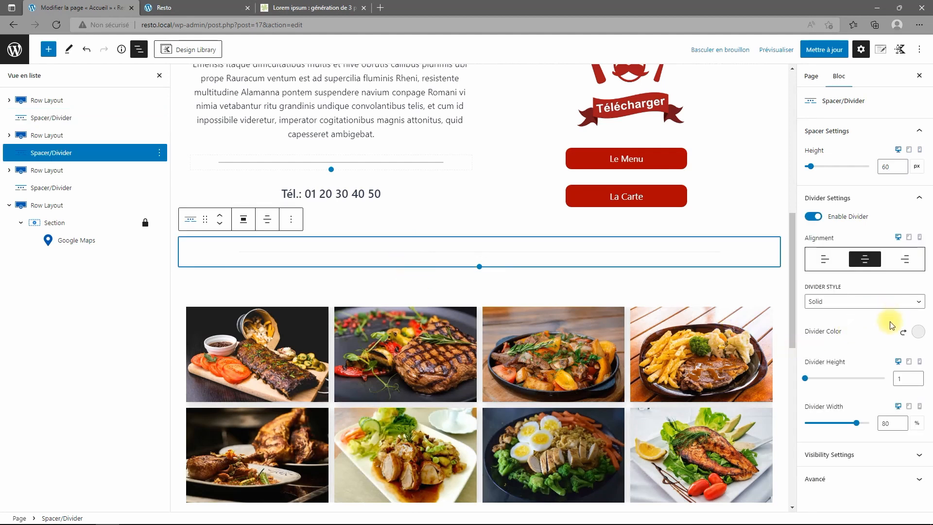
Shorten the upper spacer to 40 px and save the page.
click(856, 454)
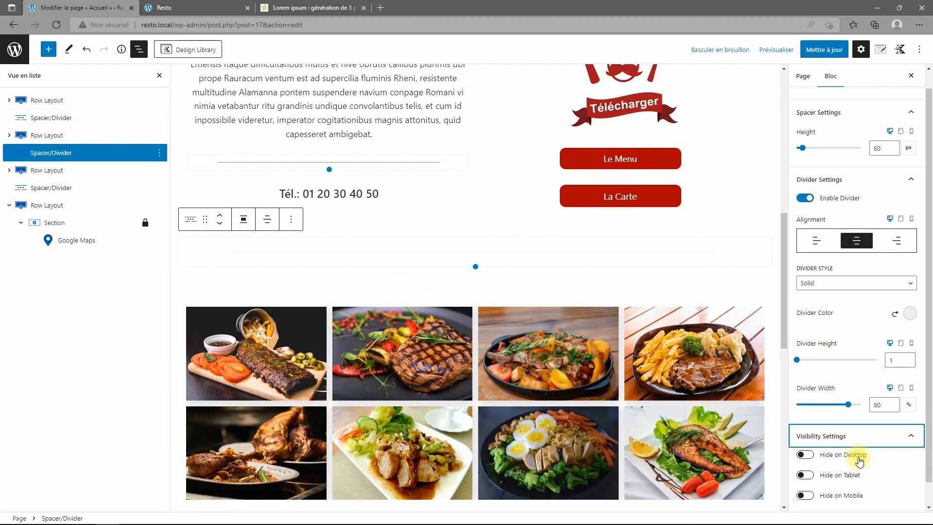
scroll(855, 388, up, 2)
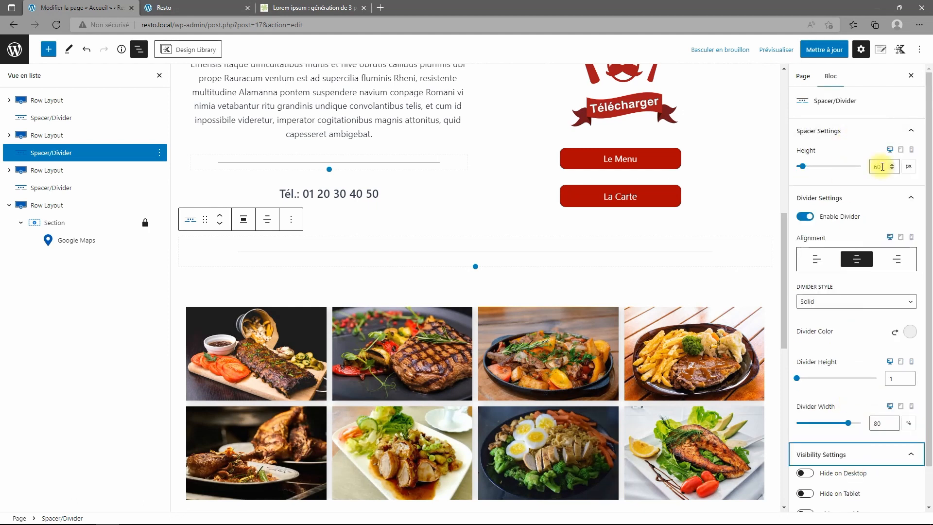
drag(882, 167, 872, 166)
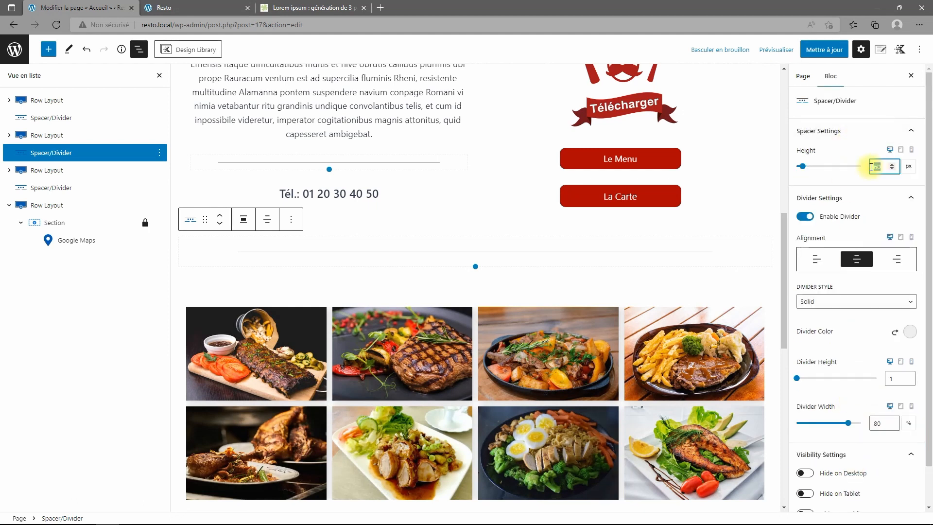
text(40)
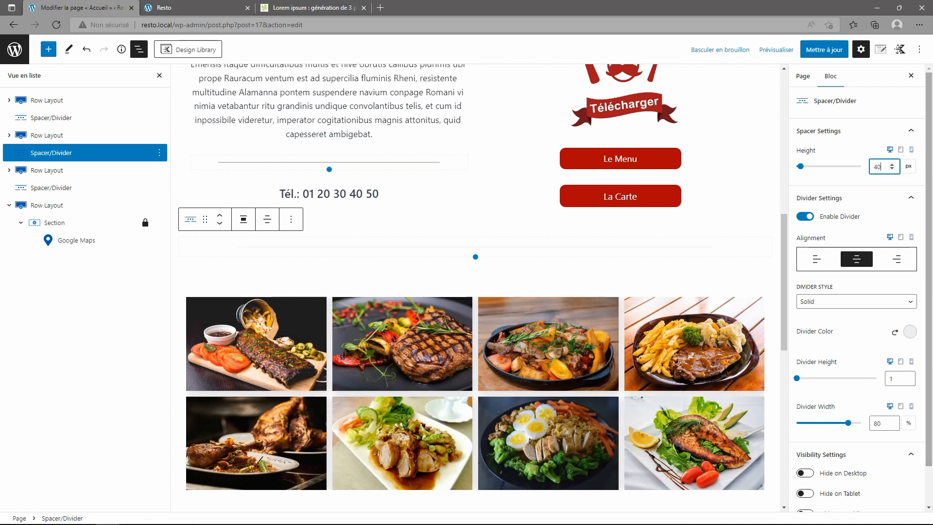
click(823, 49)
Preview the homepage with the 40 px spacer on the live Resto site.
click(229, 17)
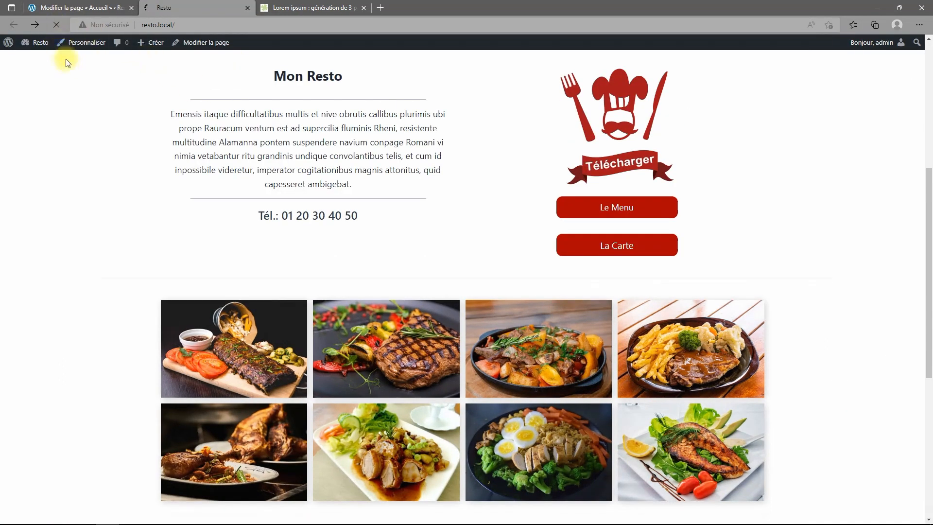
scroll(353, 245, up, 6)
scroll(363, 237, down, 5)
scroll(363, 237, down, 6)
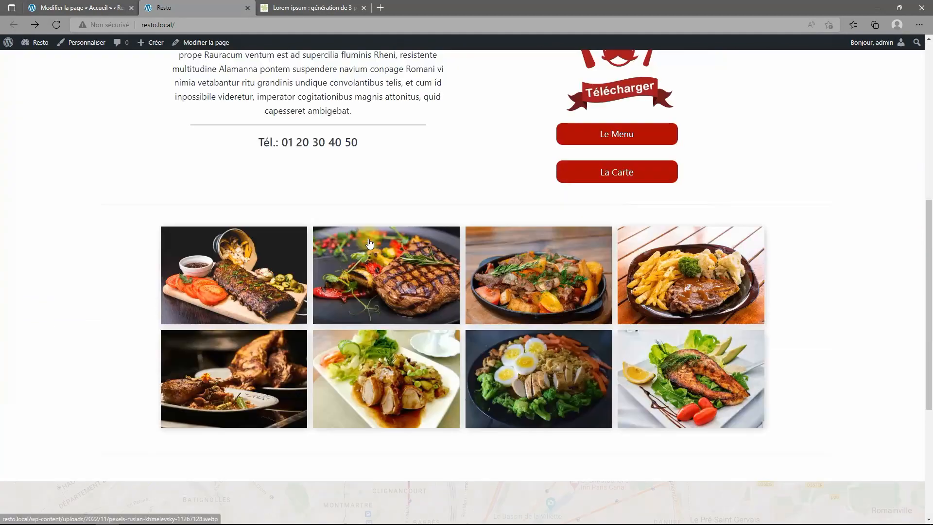
scroll(489, 266, up, 2)
scroll(488, 266, up, 6)
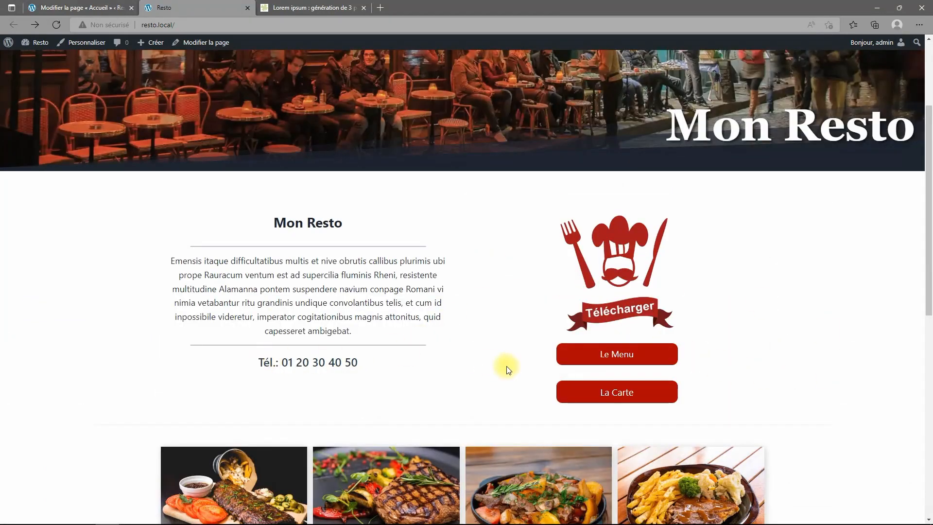
scroll(499, 360, down, 5)
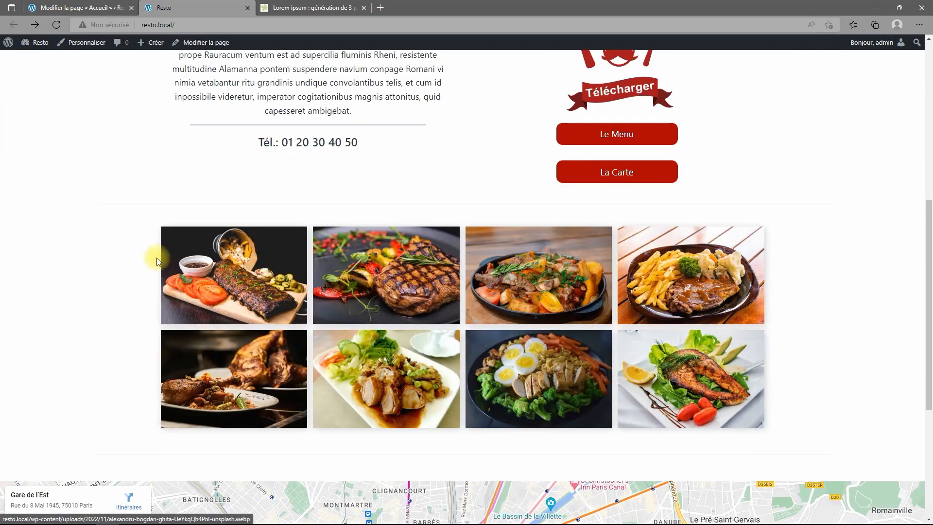
click(77, 8)
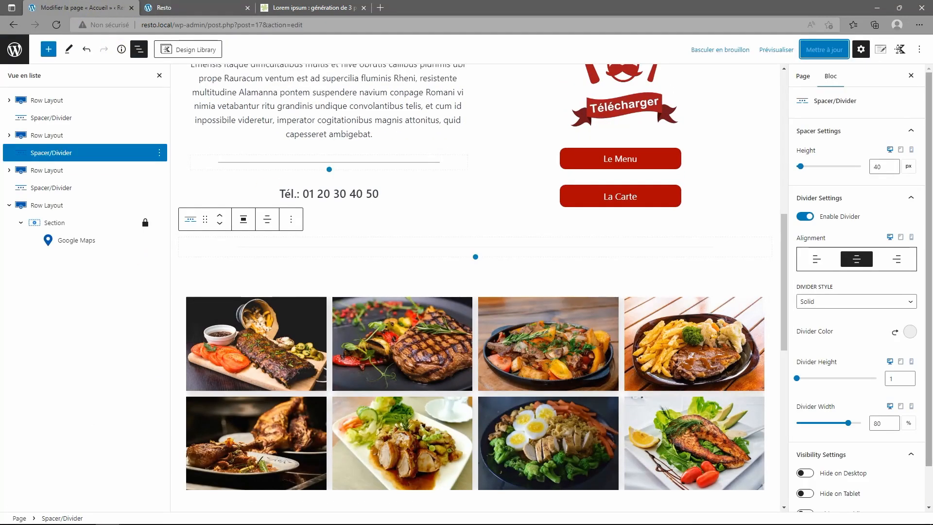
Restore the upper spacer to 60 px with its narrower divider, save, and check live.
double_click(872, 167)
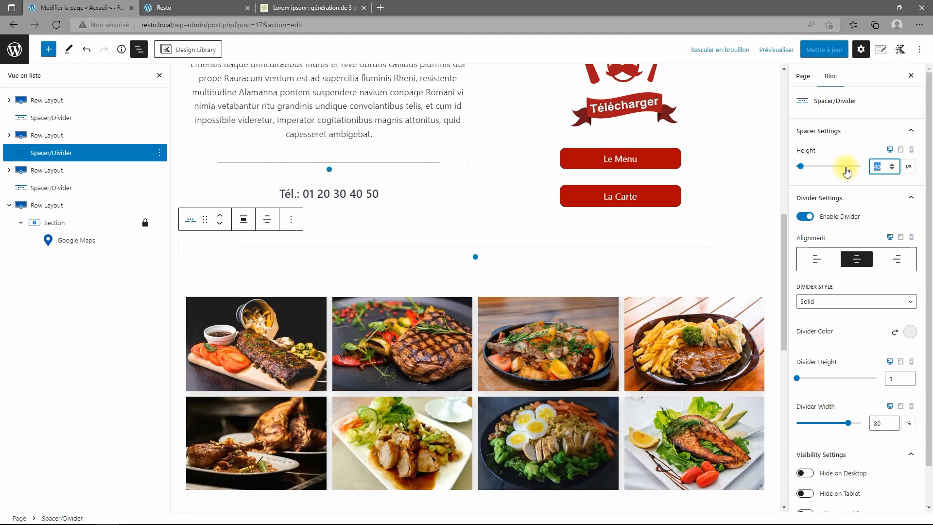
text(60)
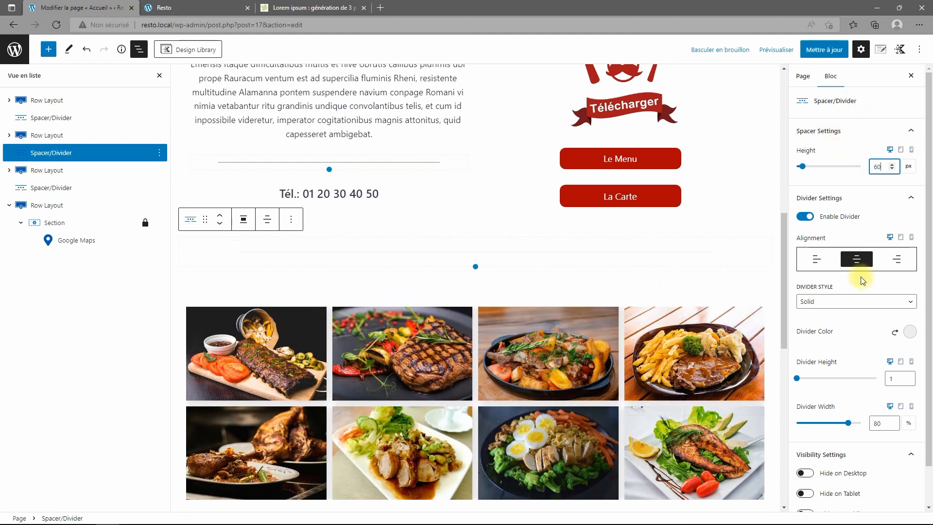
scroll(860, 277, down, 1)
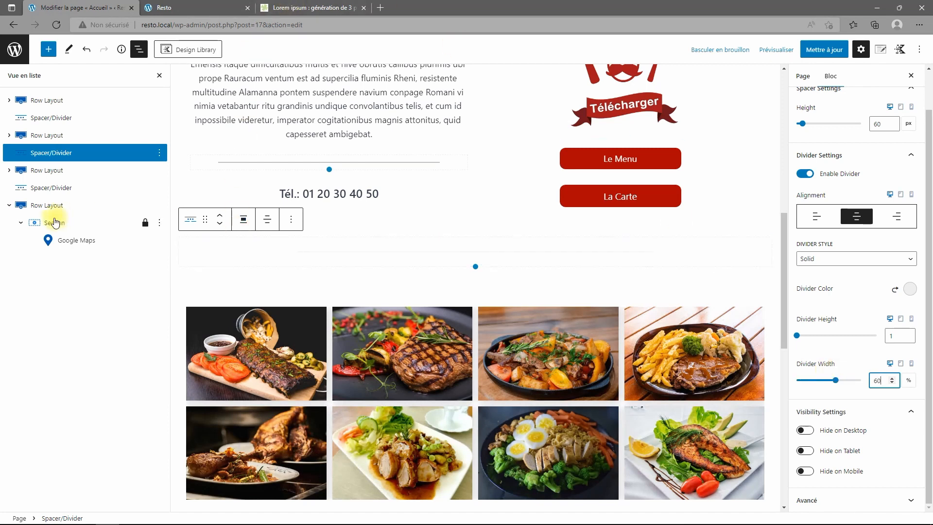
click(824, 50)
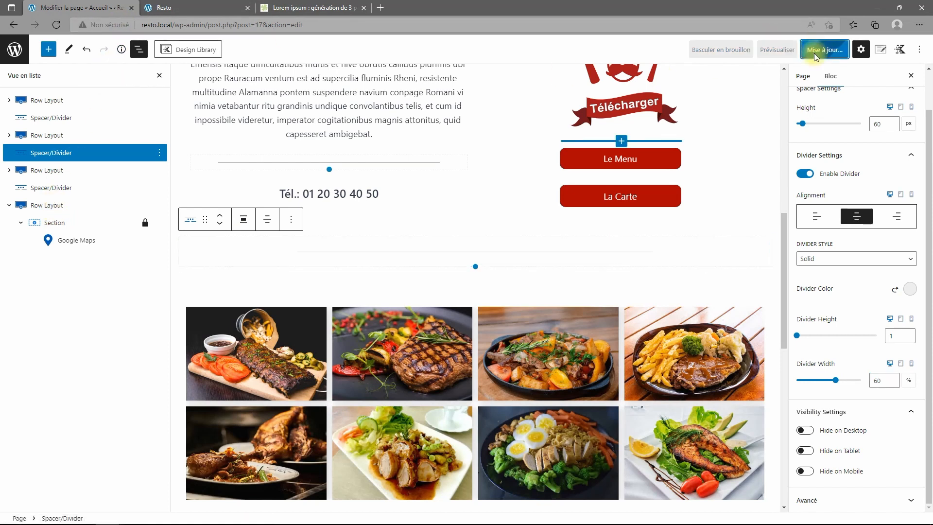
click(202, 10)
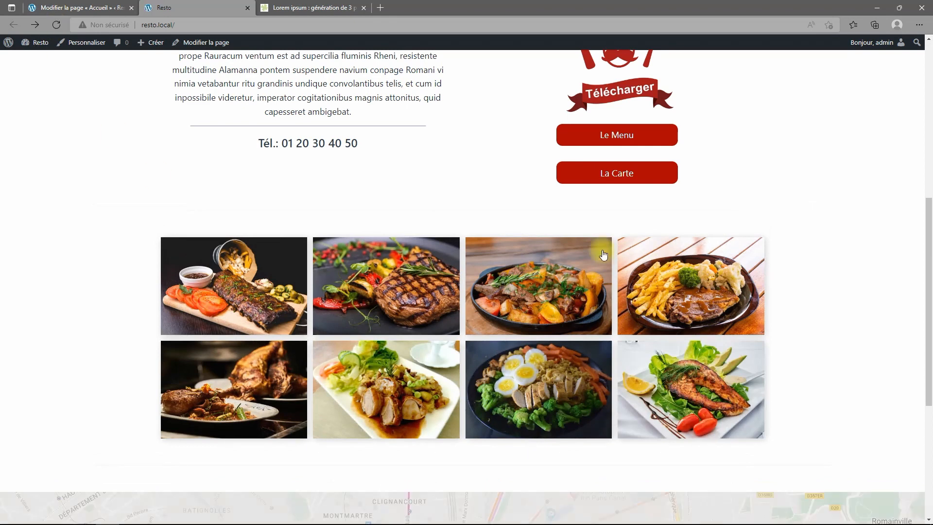
click(94, 9)
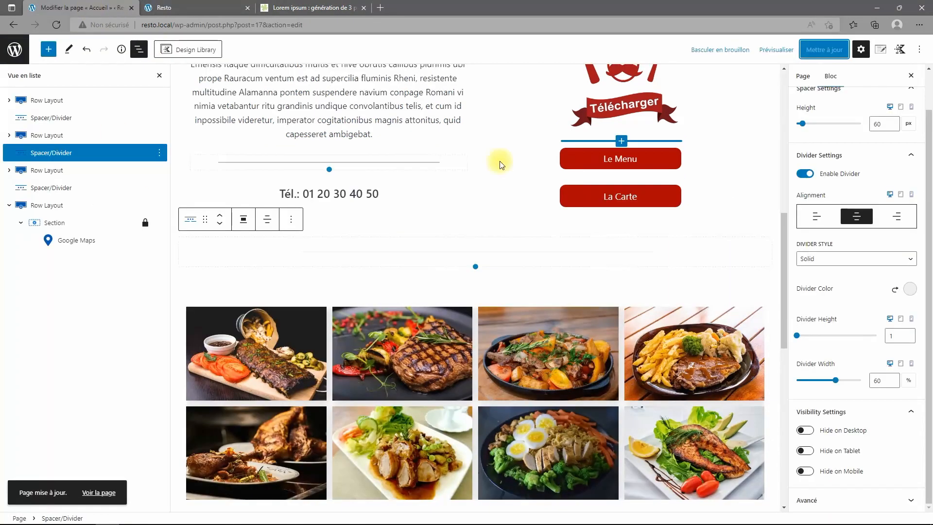
Set the divider width of the spacer below the gallery to 60% and save.
scroll(630, 251, down, 3)
scroll(865, 348, up, 1)
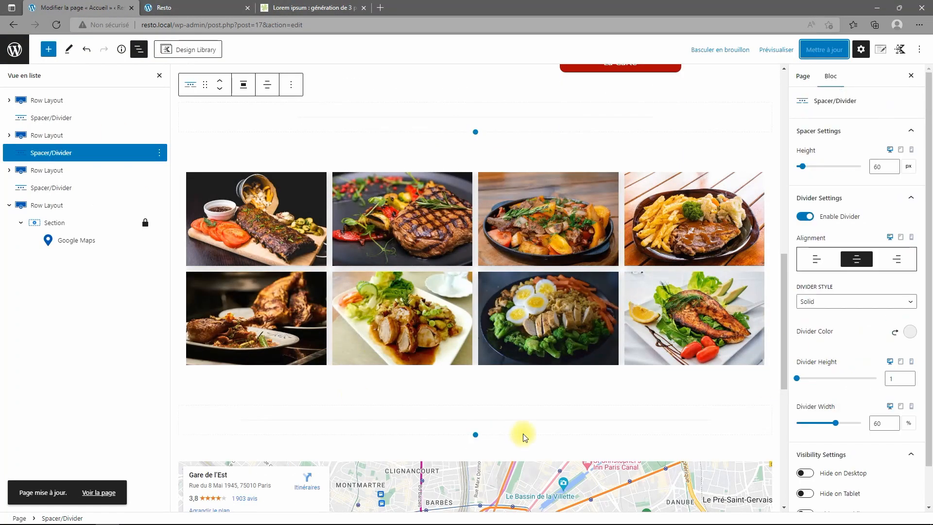
click(542, 418)
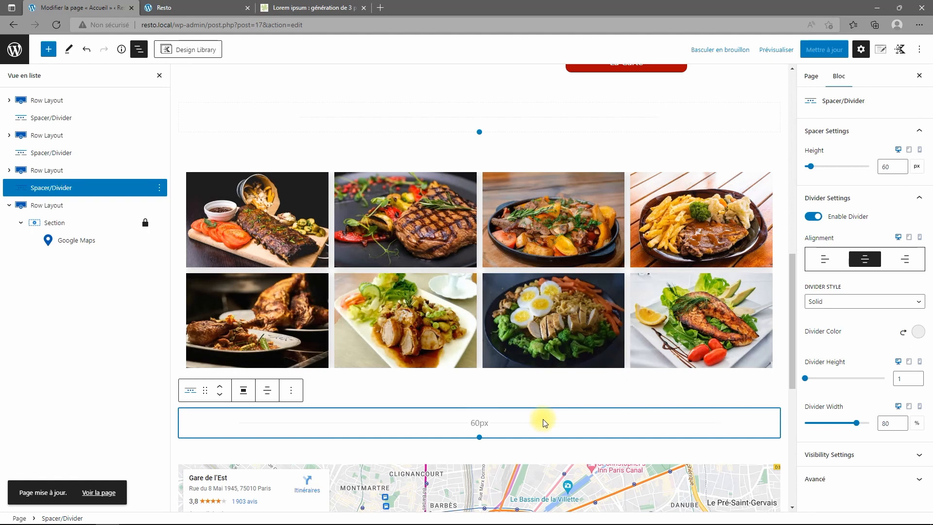
double_click(888, 428)
text(60)
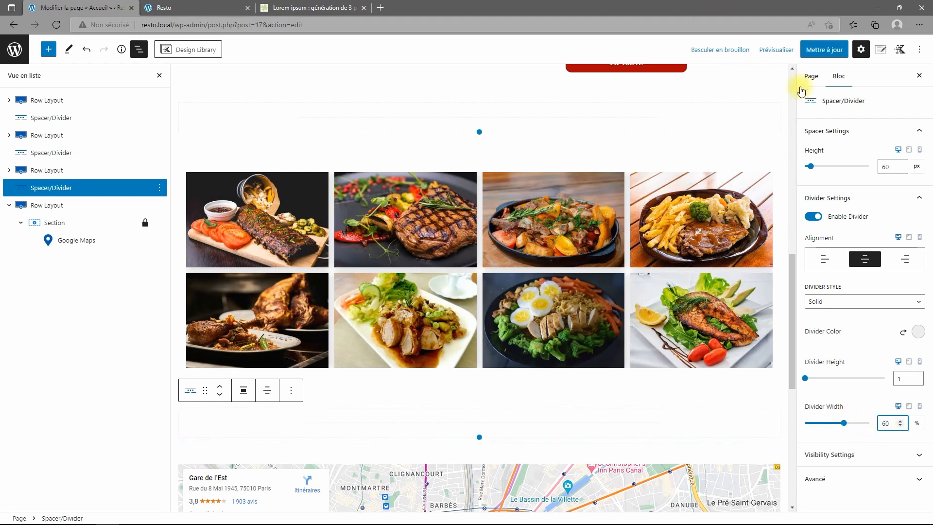
click(824, 49)
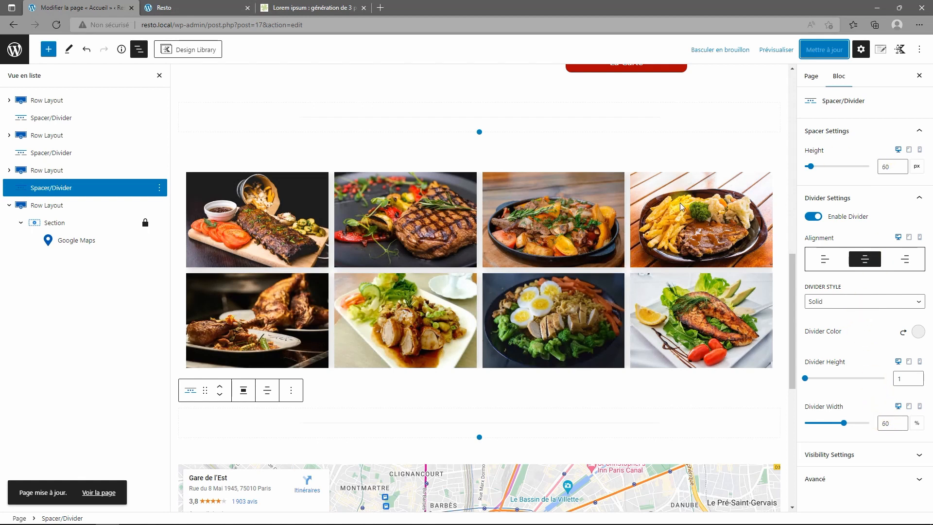
scroll(427, 293, down, 4)
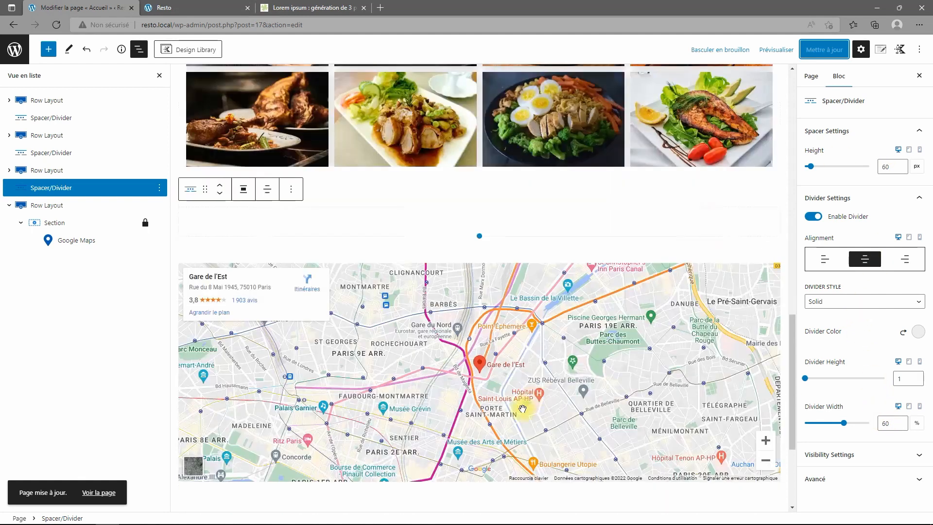
scroll(426, 293, up, 4)
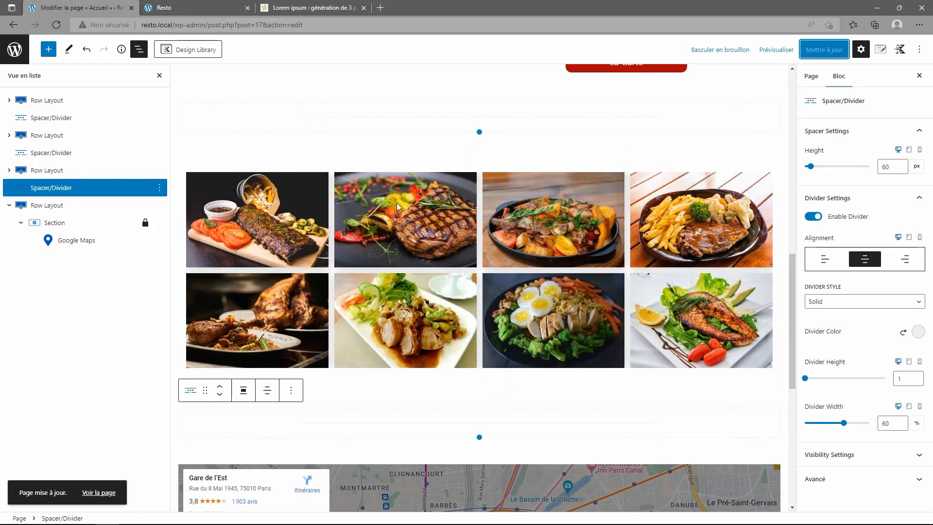
scroll(534, 243, up, 3)
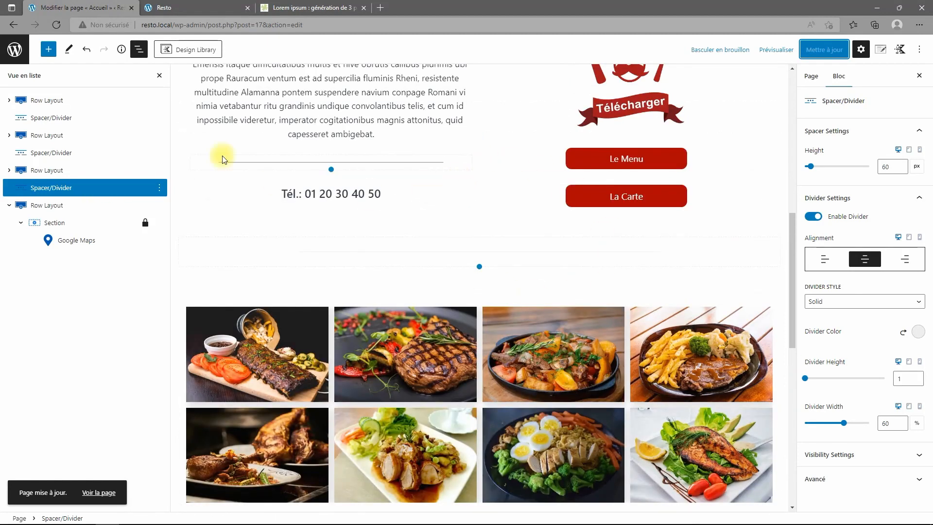
click(881, 50)
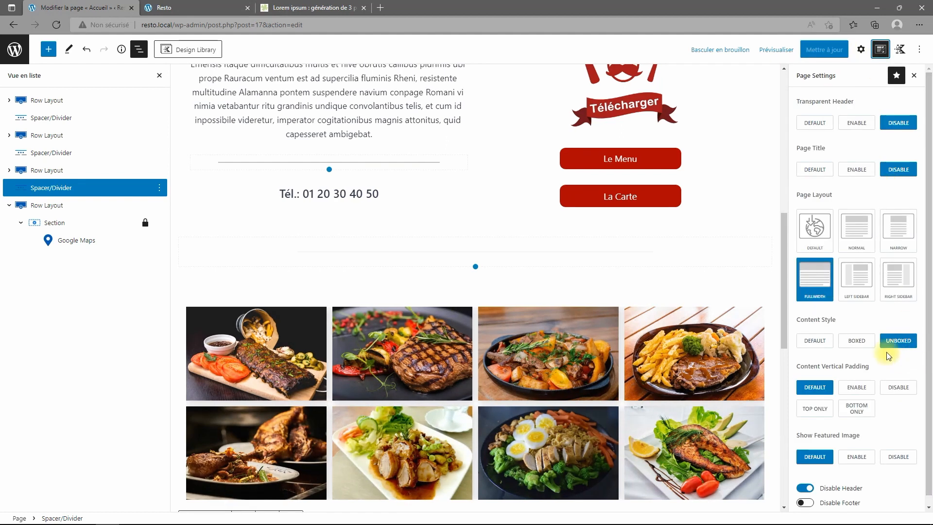
click(860, 49)
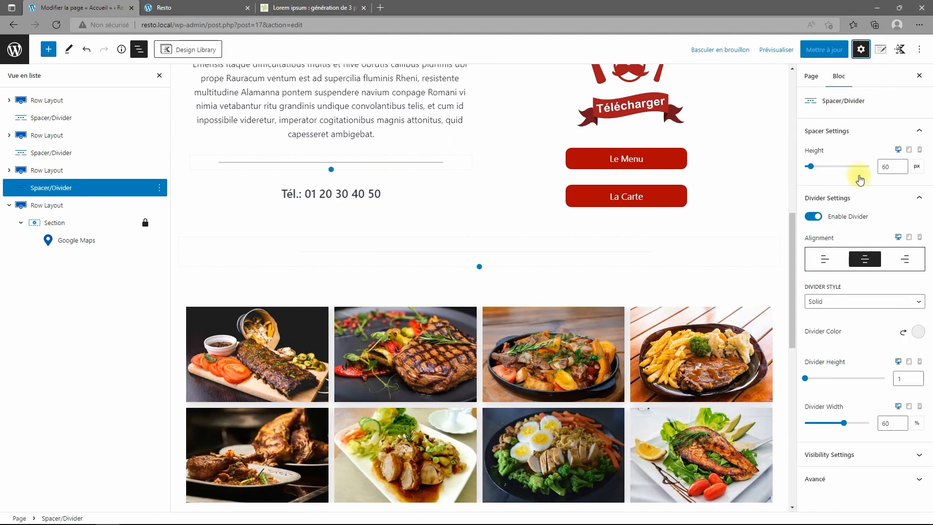
click(841, 456)
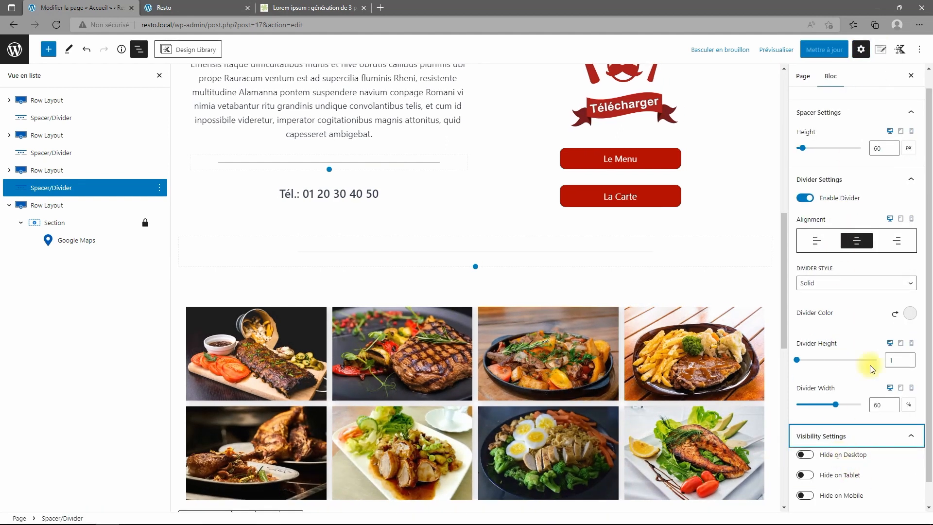
scroll(867, 296, up, 1)
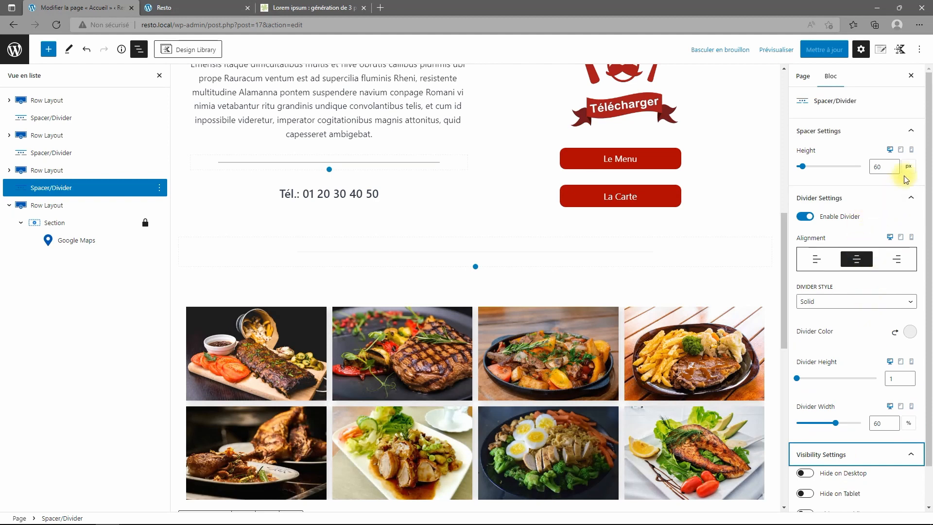
click(911, 189)
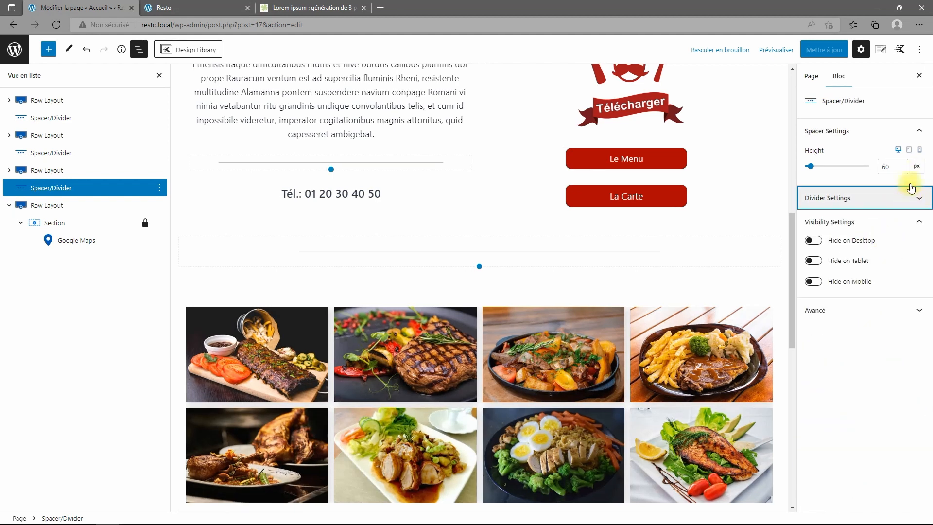
click(910, 130)
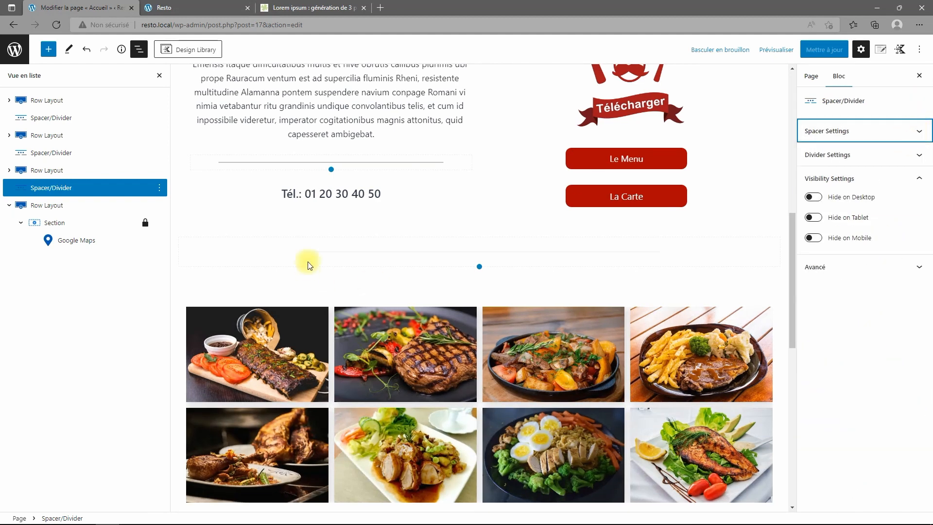
click(31, 170)
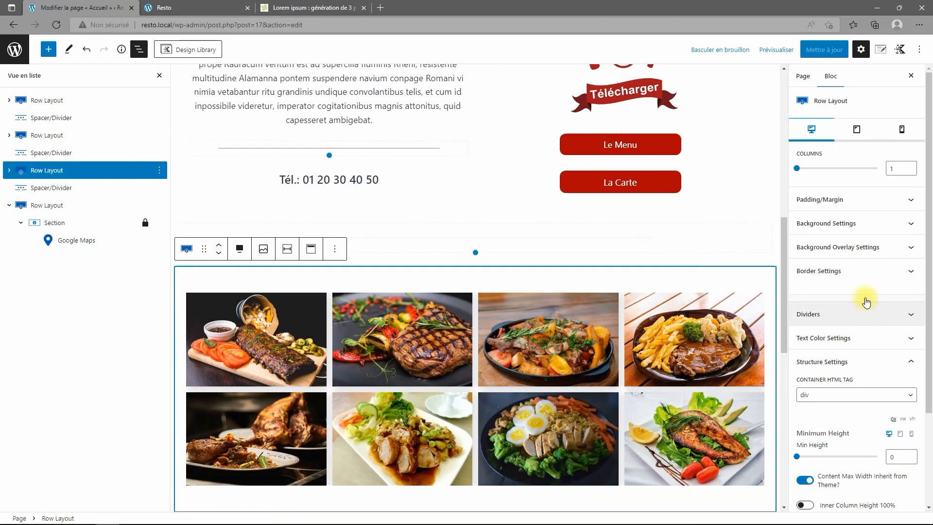
scroll(875, 326, down, 2)
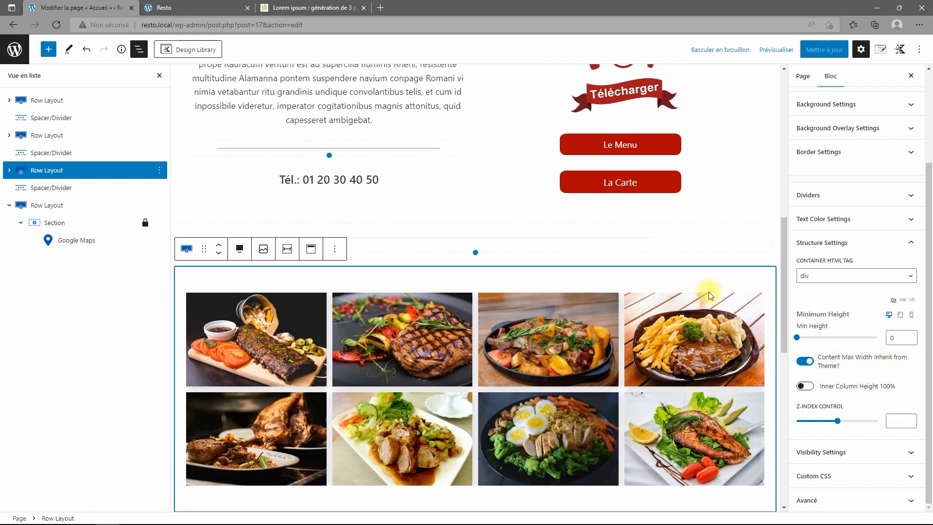
scroll(505, 189, down, 6)
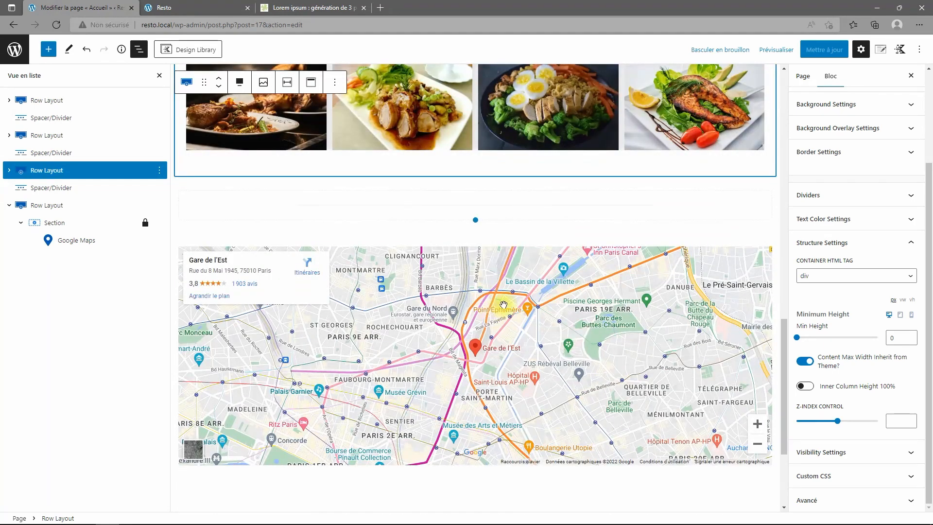
scroll(493, 313, down, 3)
scroll(447, 365, up, 2)
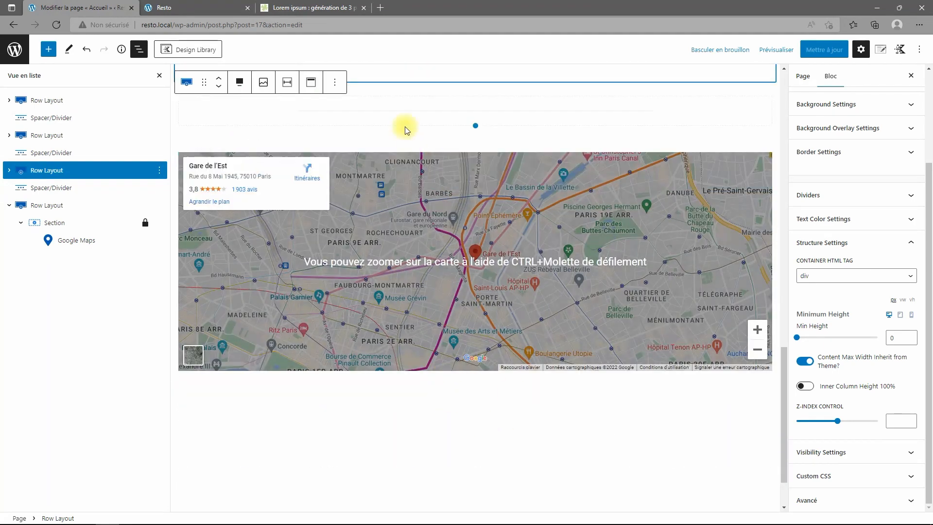
click(401, 121)
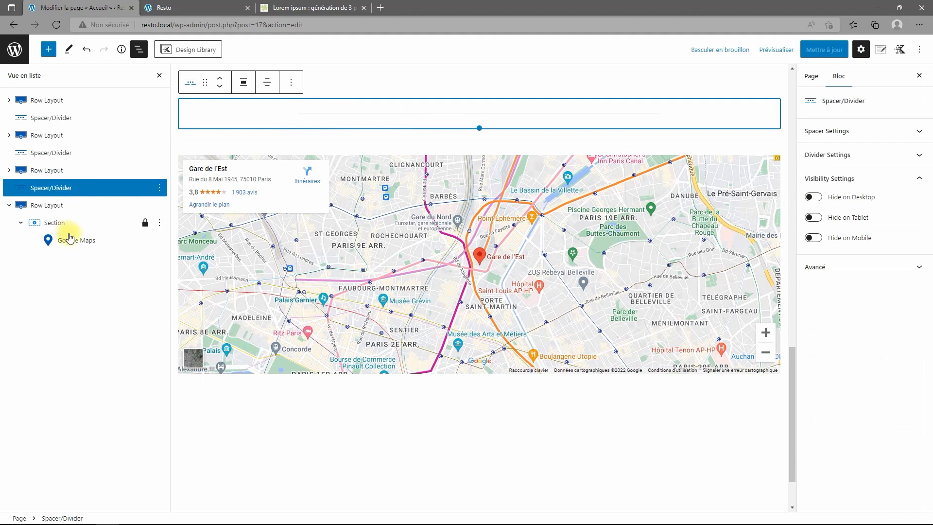
Duplicate the 60 px spacer divider and move the copy below the map row.
click(158, 189)
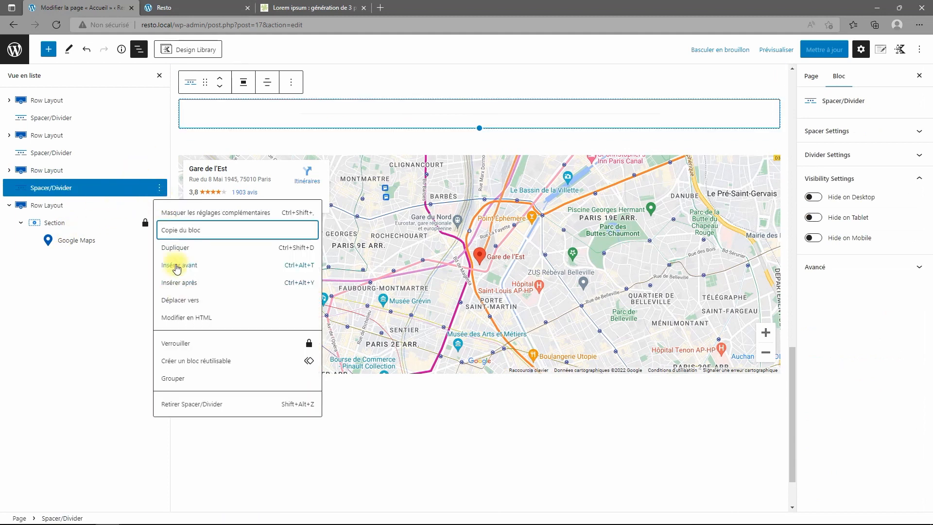
click(176, 246)
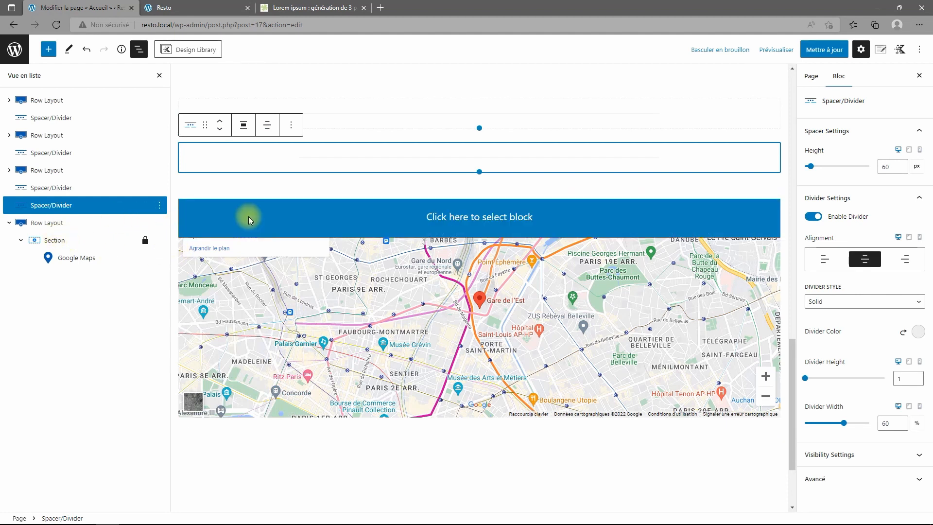
click(220, 128)
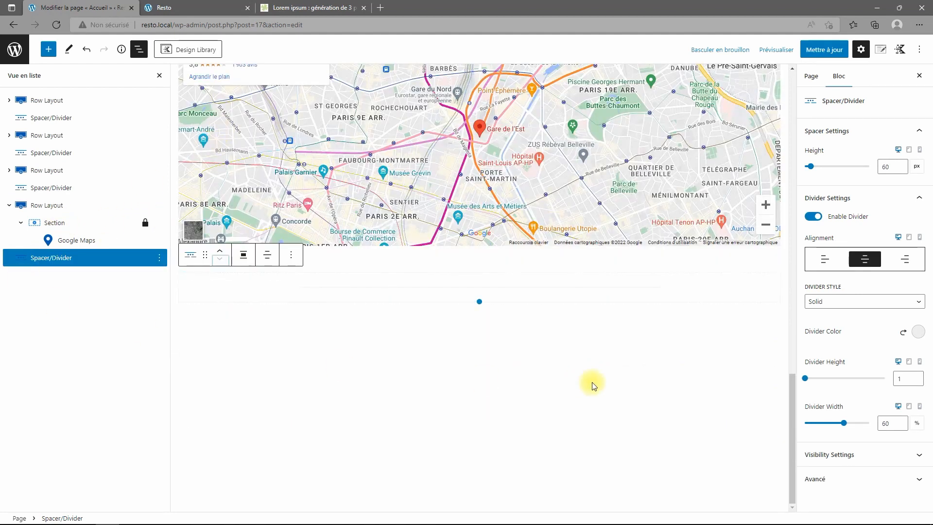
click(9, 205)
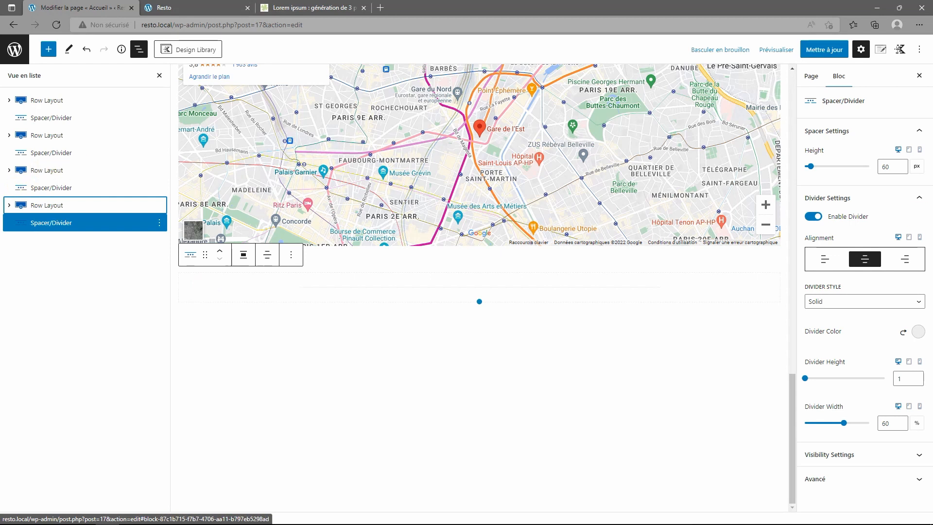
click(47, 49)
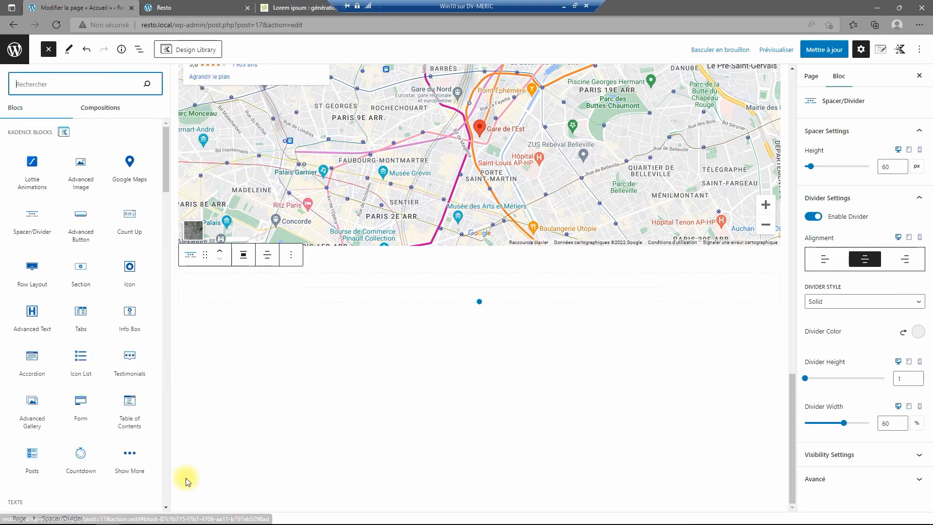
Insert a Row Layout with three equal 33.3% columns that inherits the theme's content width.
click(32, 271)
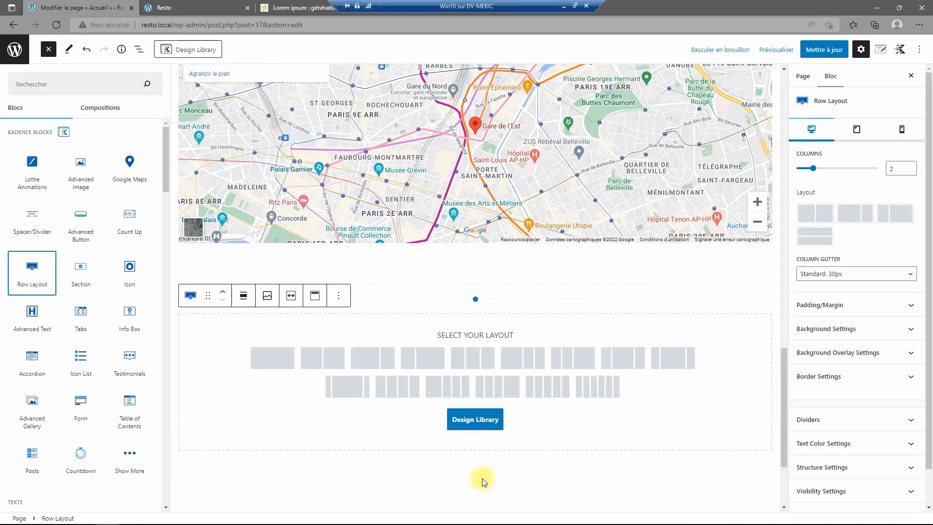
click(473, 362)
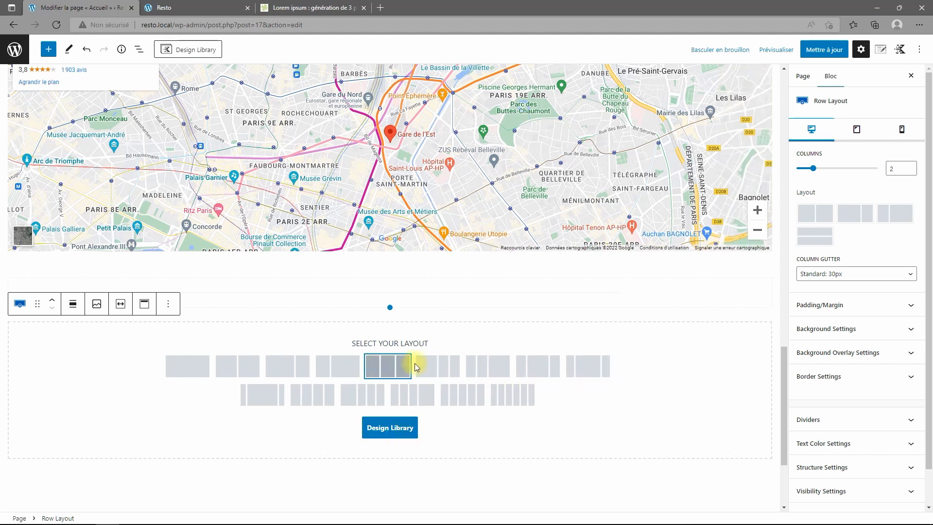
click(393, 377)
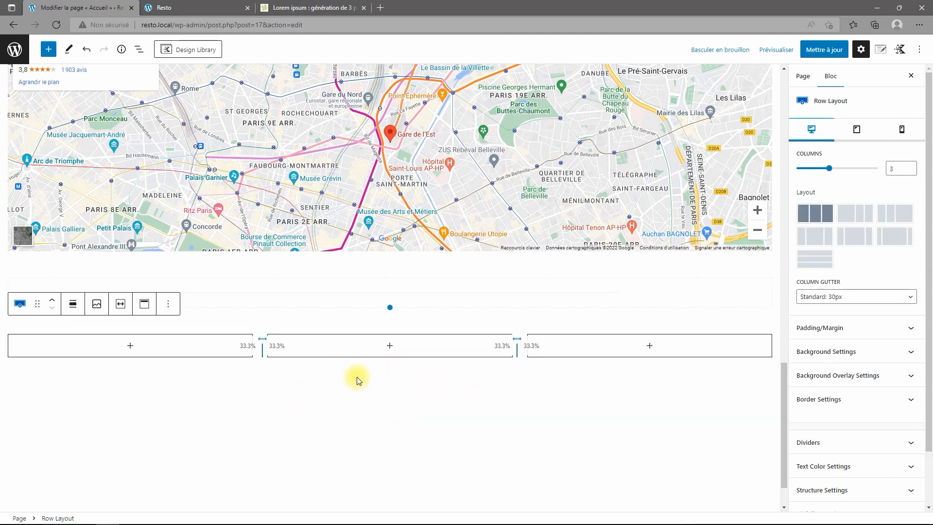
click(870, 490)
scroll(870, 479, down, 5)
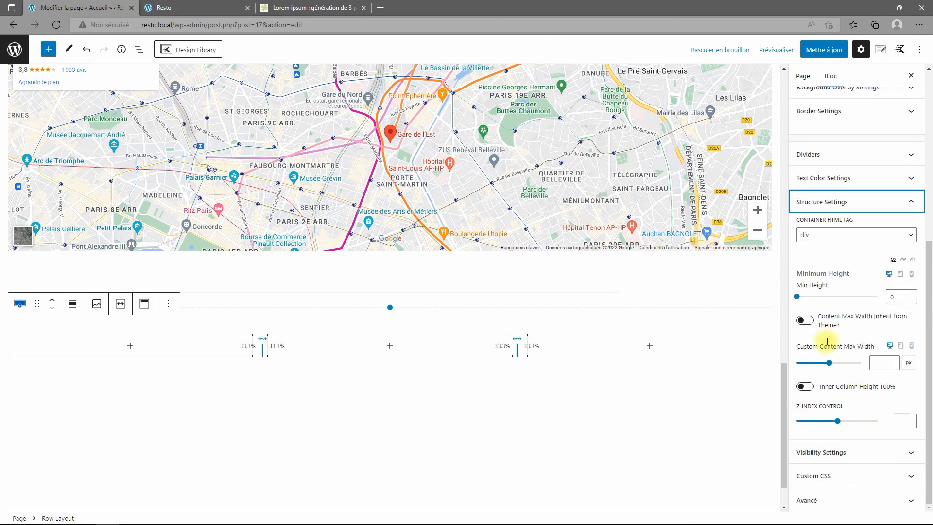
click(810, 324)
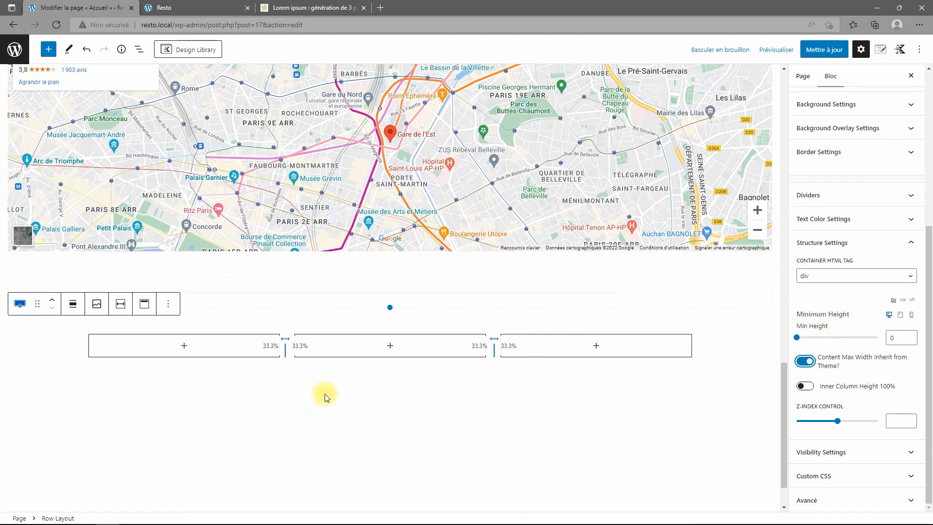
click(390, 346)
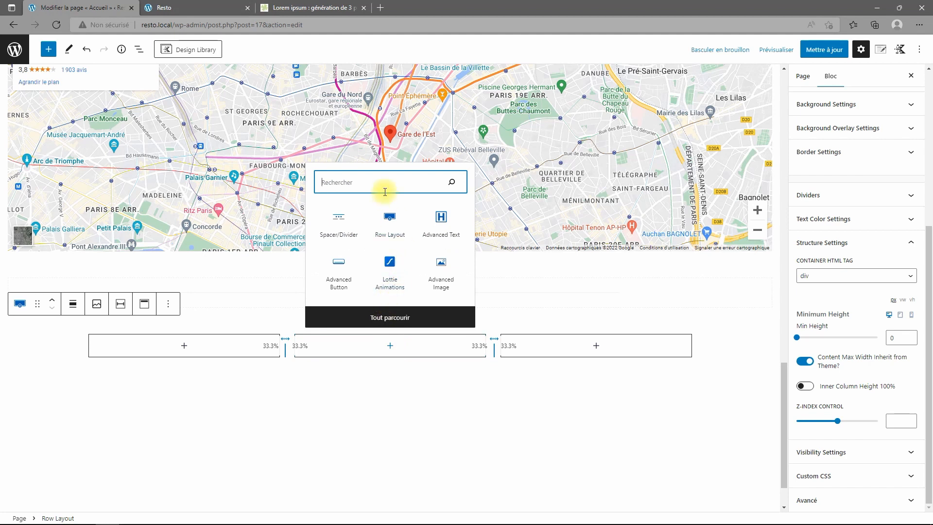
Insert a Tableau block in the middle column with 2 columns and 7 rows.
text(tab)
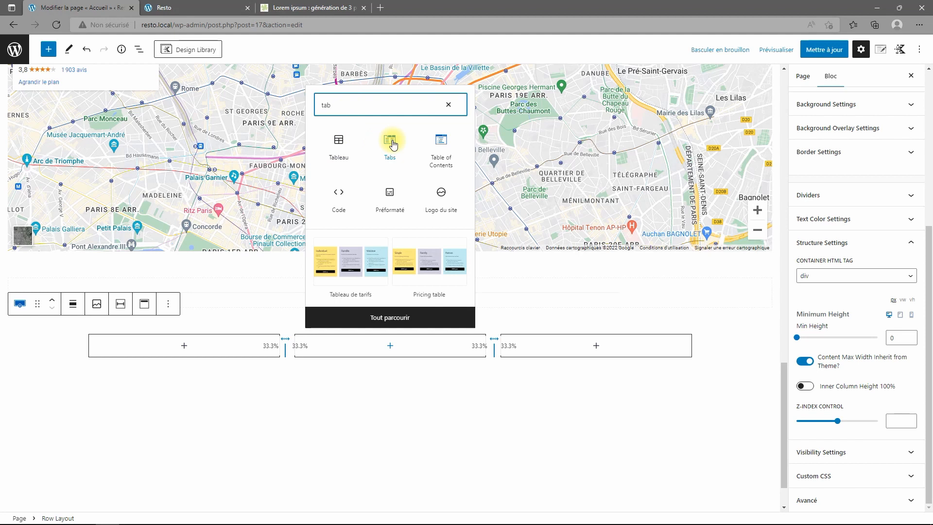
click(341, 150)
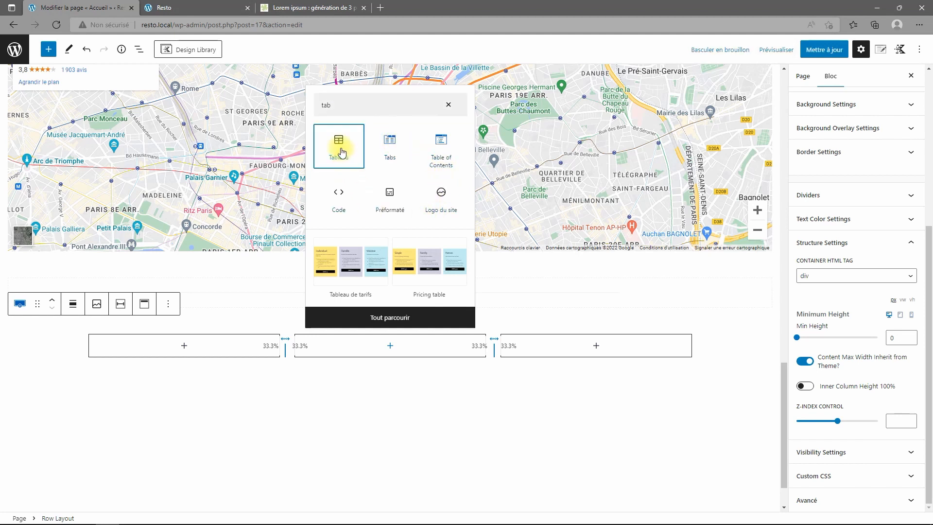
click(341, 151)
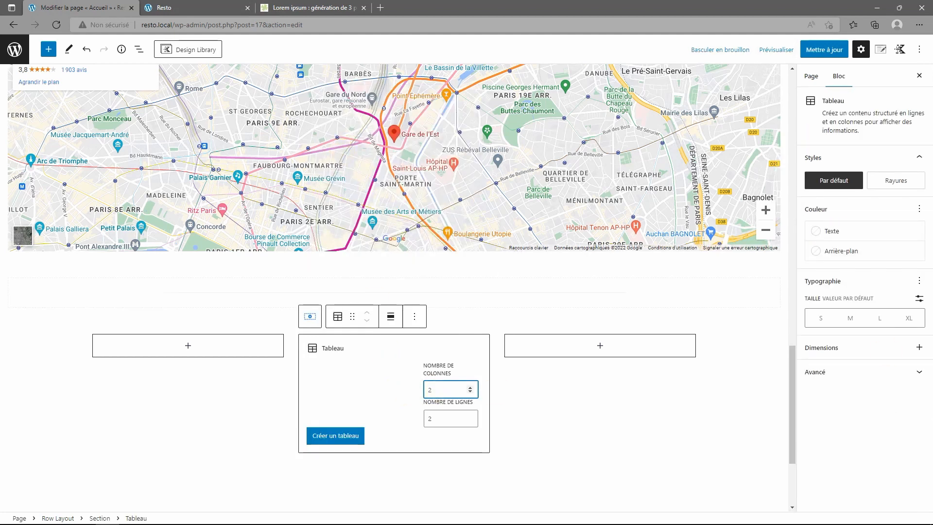
click(450, 421)
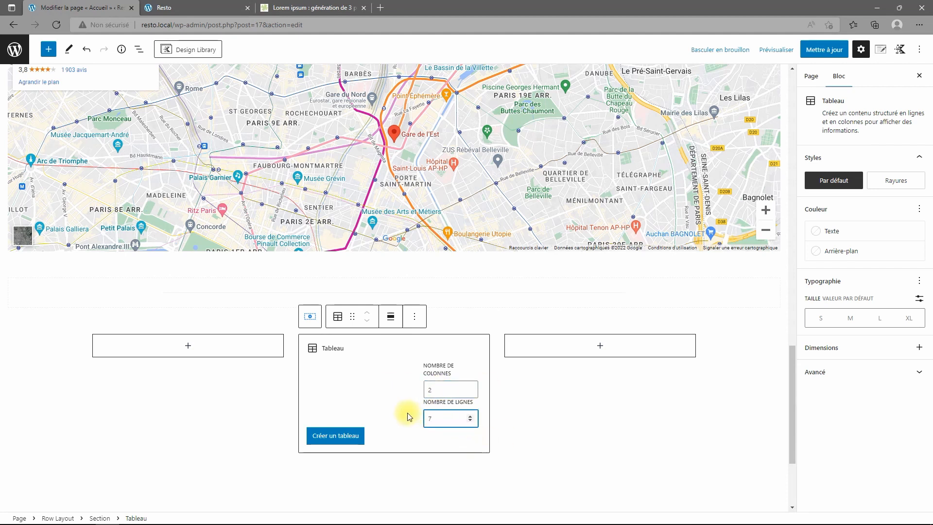
click(341, 436)
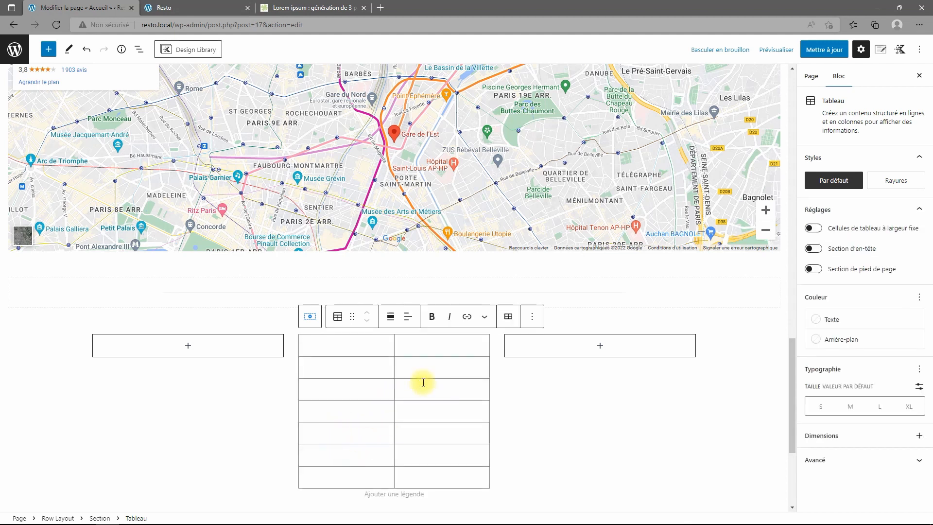
Fill in the day names Lundi to Dimanche and enter Fermé for the closed days.
text(Lundi)
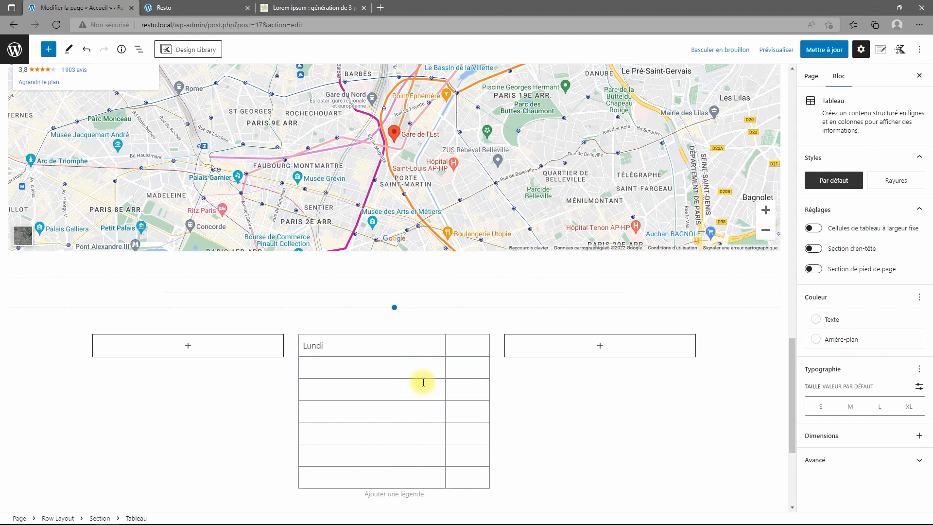
text(Mardi)
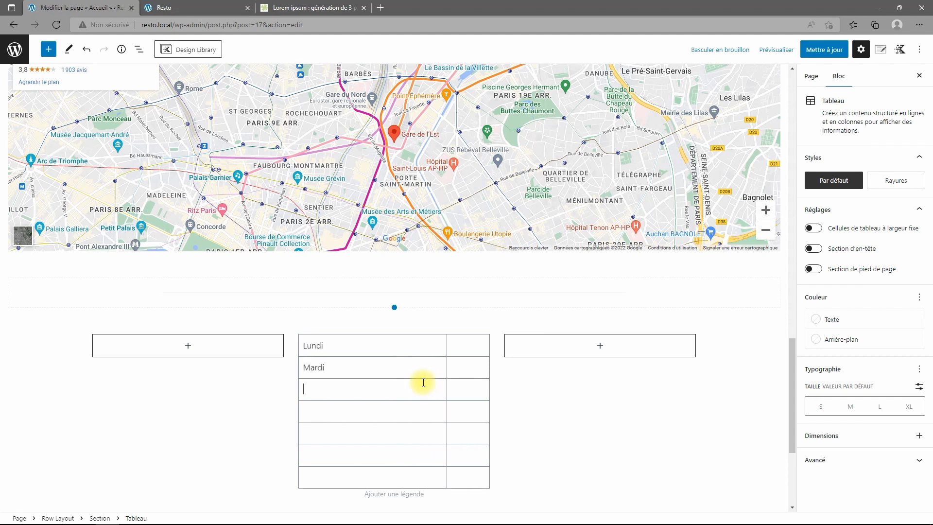
click(423, 383)
text(Mercredi)
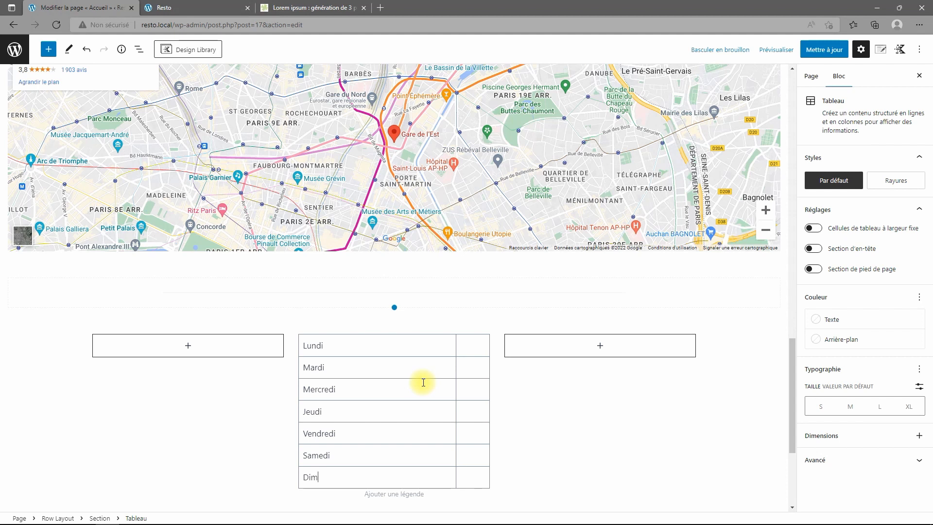
text(e)
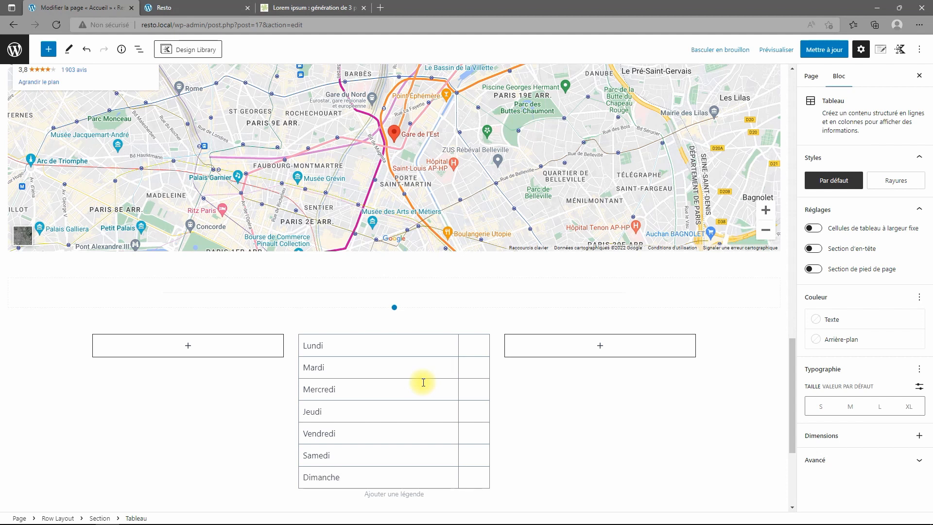
key(Tab)
text(Ferm)
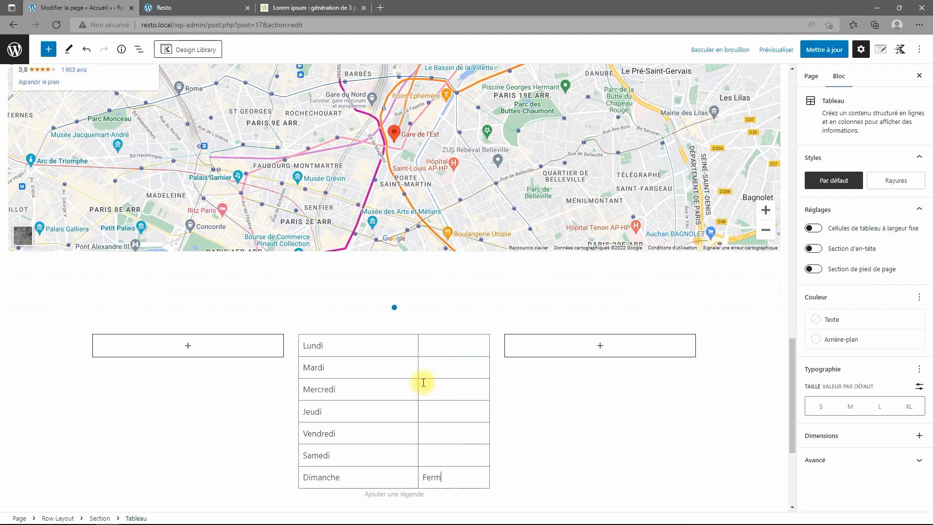
text(é)
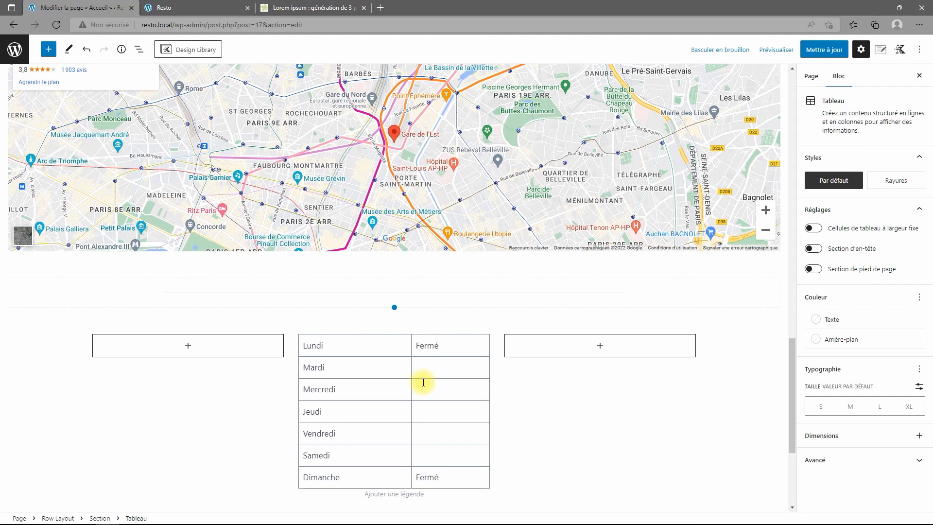
Enter 12h00 - 14h00 / 19h00 - 22h00 for Mardi and paste it into the following days.
click(426, 371)
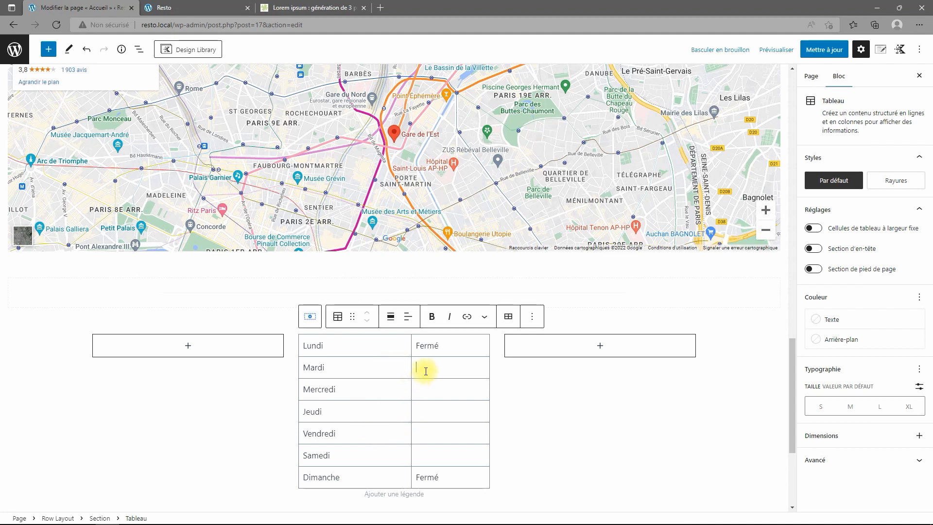
text(12h00)
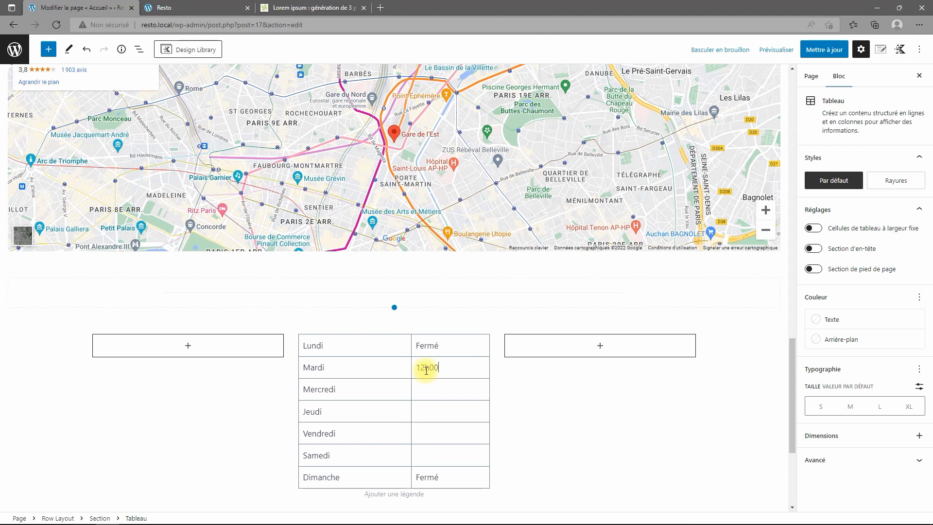
text( - )
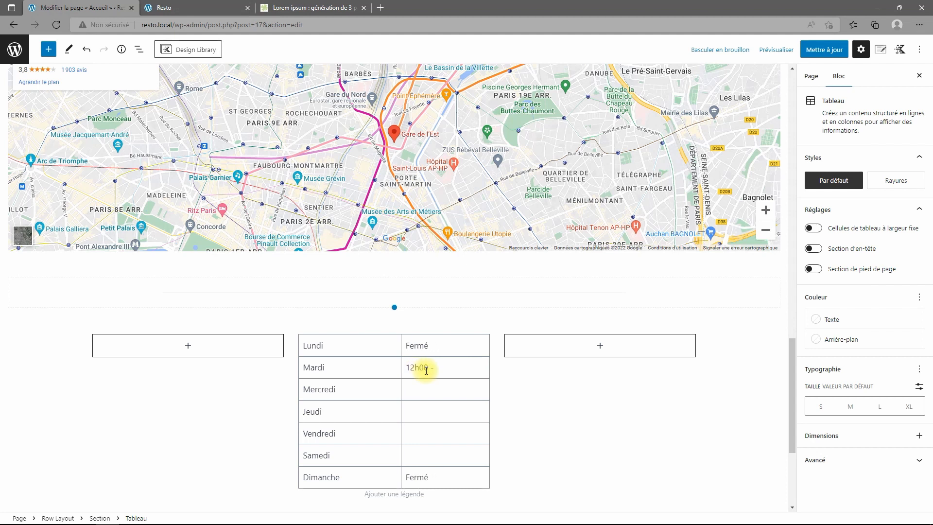
text(14h00)
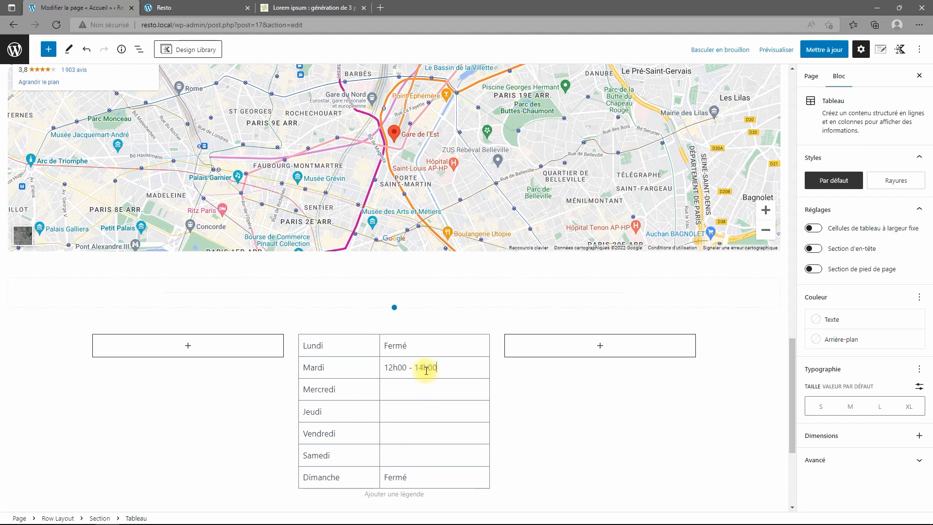
text( / )
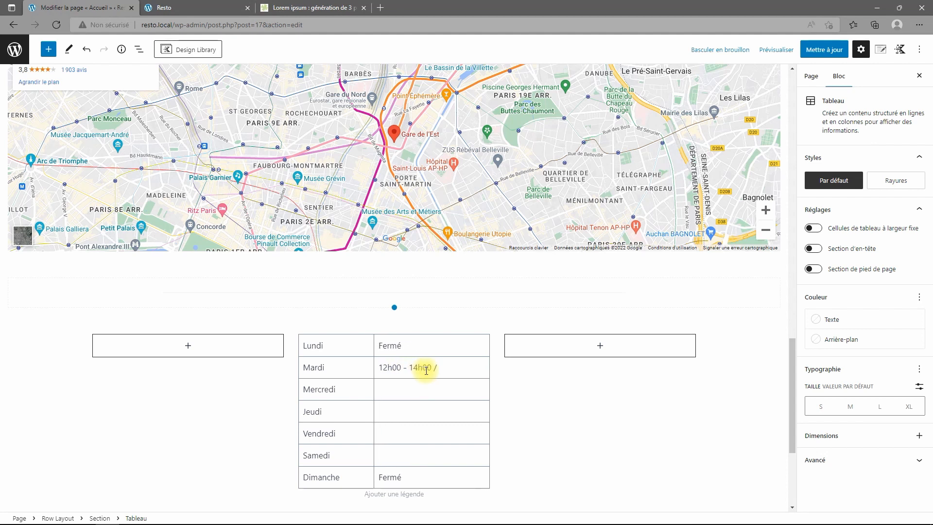
text(19)
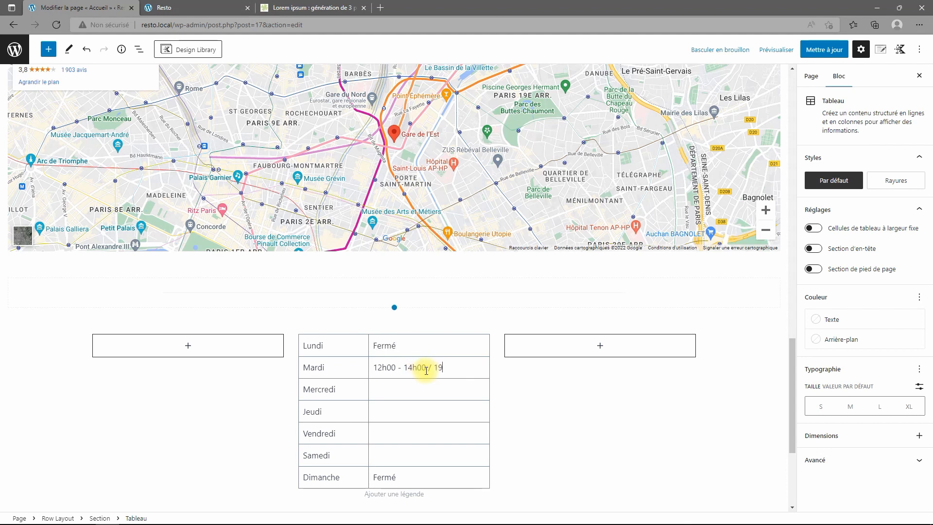
text(h00 - )
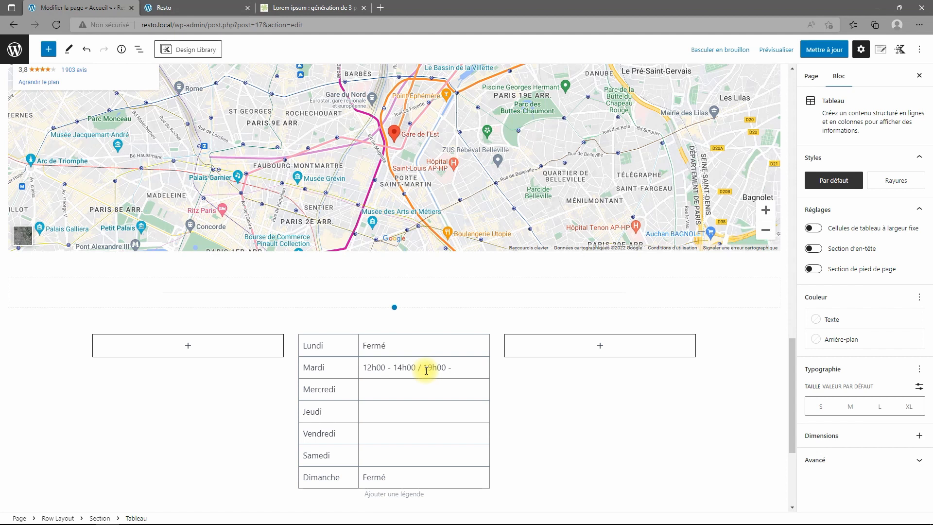
text(22)
text(h00)
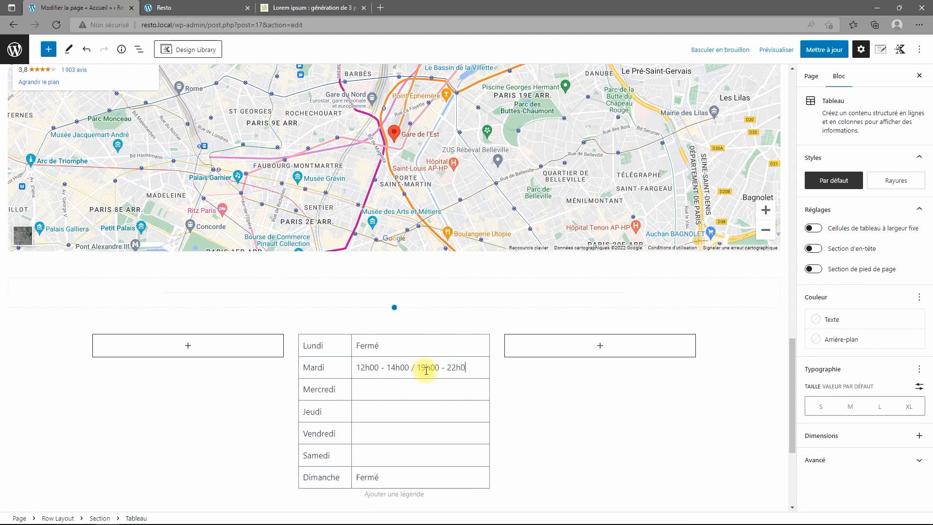
key(shift+Left)
key(shift+Left)
key(shift+Left)
key(shift+Left)
key(shift+Left)
key(shift+Left)
key(shift+Left)
key(shift+Left)
key(shift+Left)
key(shift+Left)
key(shift+Left)
key(shift+Left)
key(shift+Left)
key(shift+Left)
key(shift+Left)
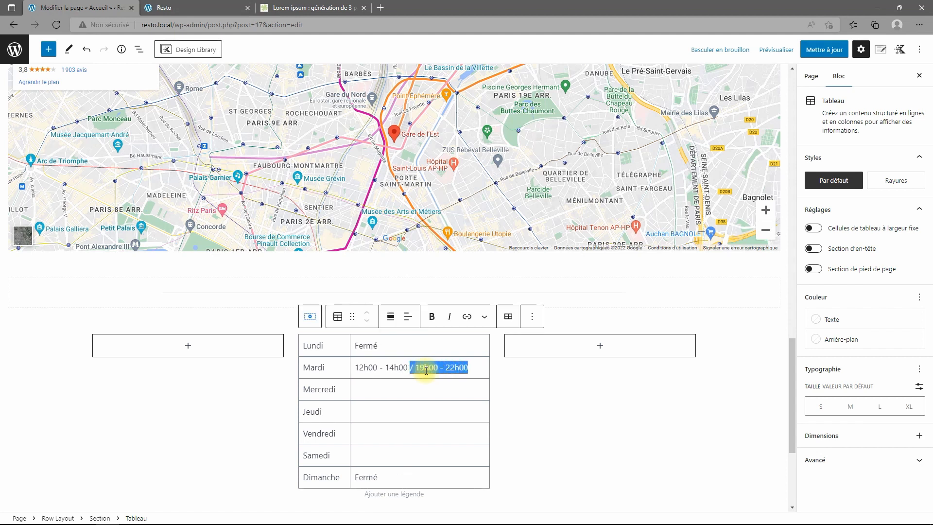
key(shift+Left)
key(shift+Left)
key(shift+Left)
key(shift+Left)
key(shift+Left)
key(shift+Left)
key(shift+Left)
key(shift+Left)
key(shift+Left)
key(shift+Left)
key(shift+Left)
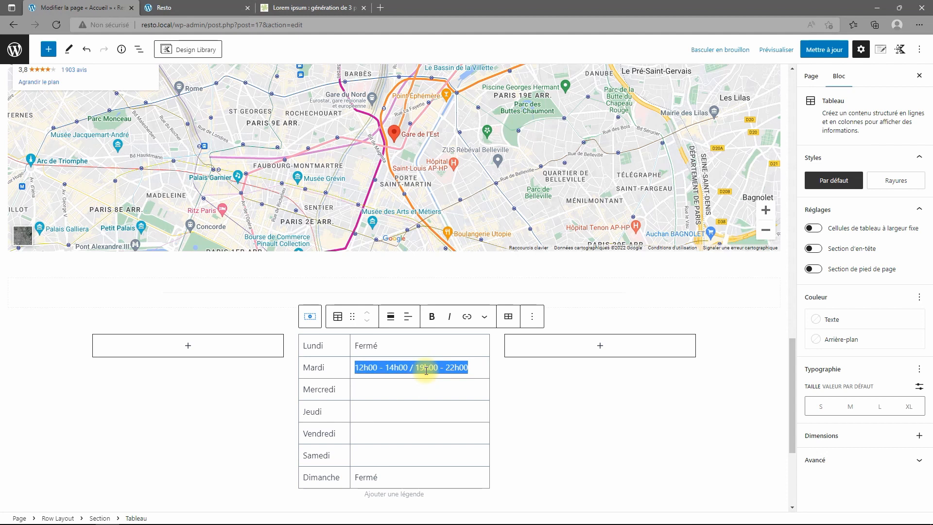
key(ctrl+c)
key(Down)
key(ctrl+v)
key(Down)
key(ctrl+v)
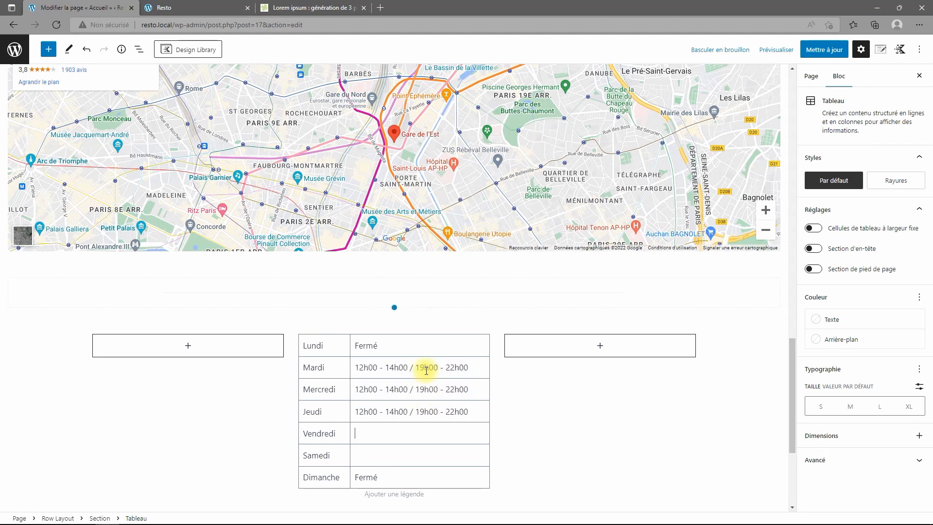
key(Down)
key(ctrl+v)
key(ctrl+v)
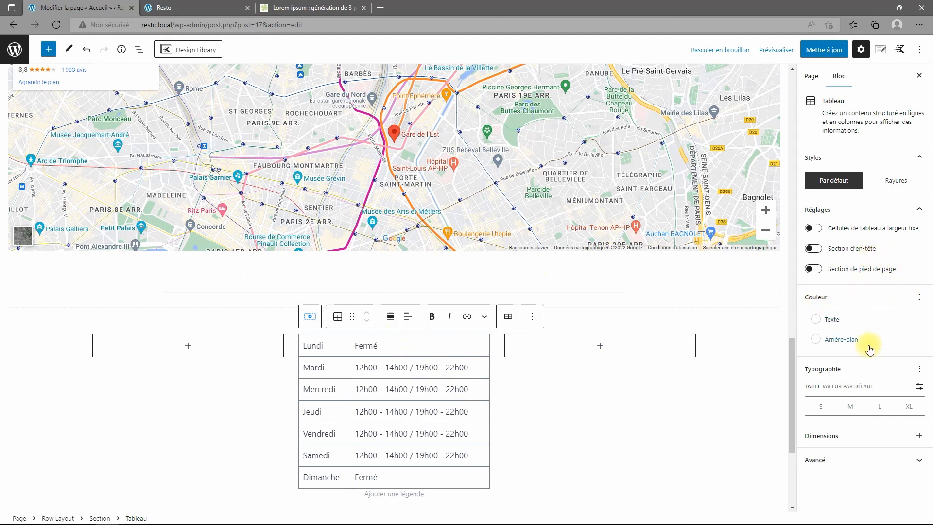
Apply the Rayures striped style to the hours table and select its enclosing Section block.
click(897, 182)
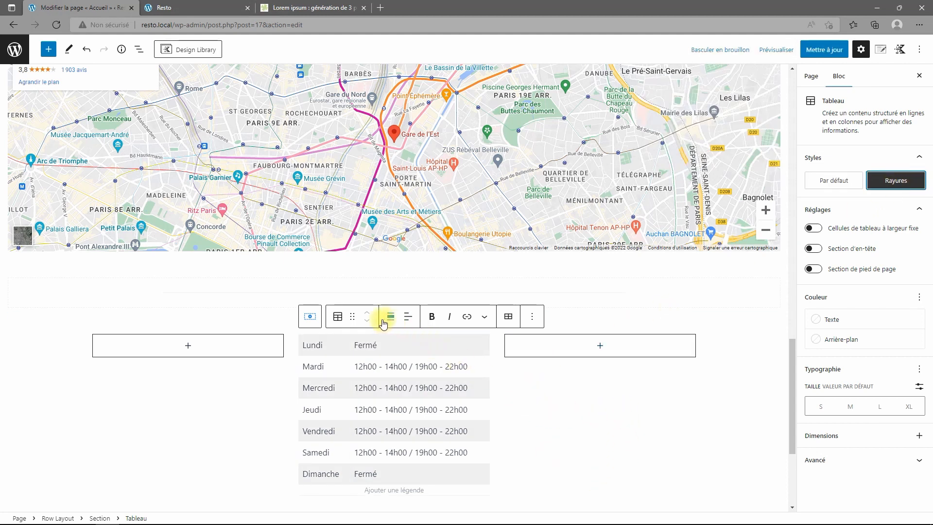
click(139, 50)
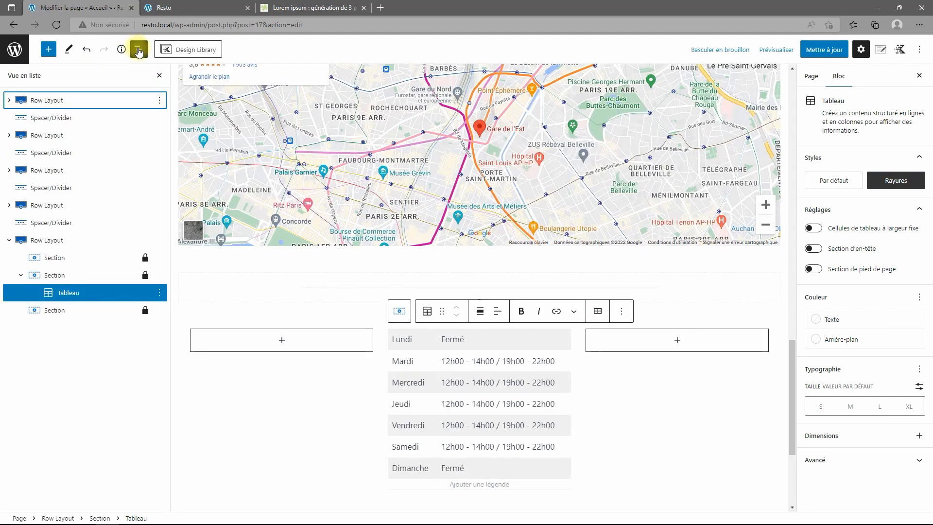
click(56, 276)
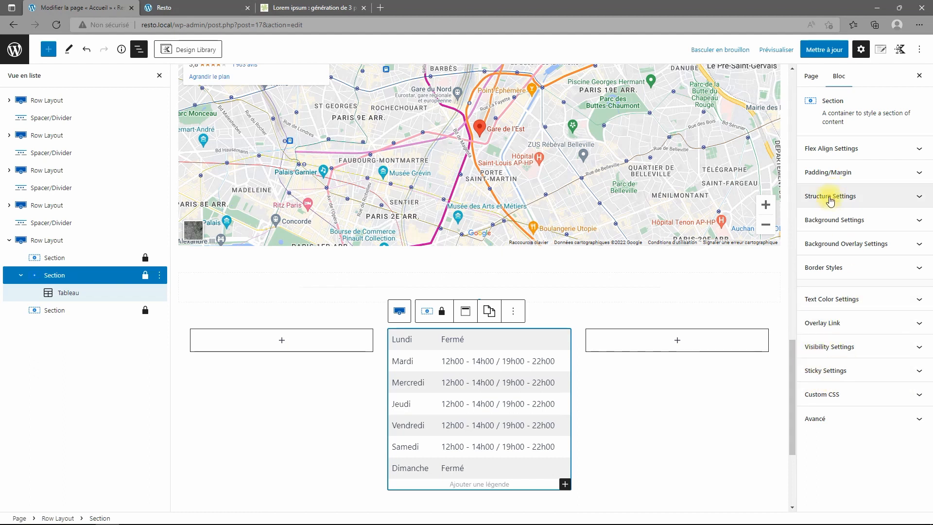
Enter a single 20 margin value for all four sides of the section.
click(836, 178)
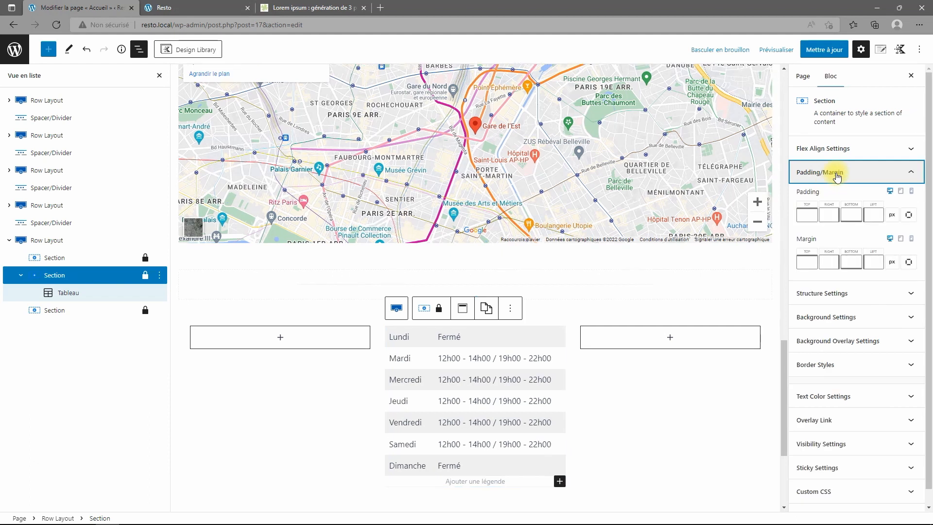
click(813, 260)
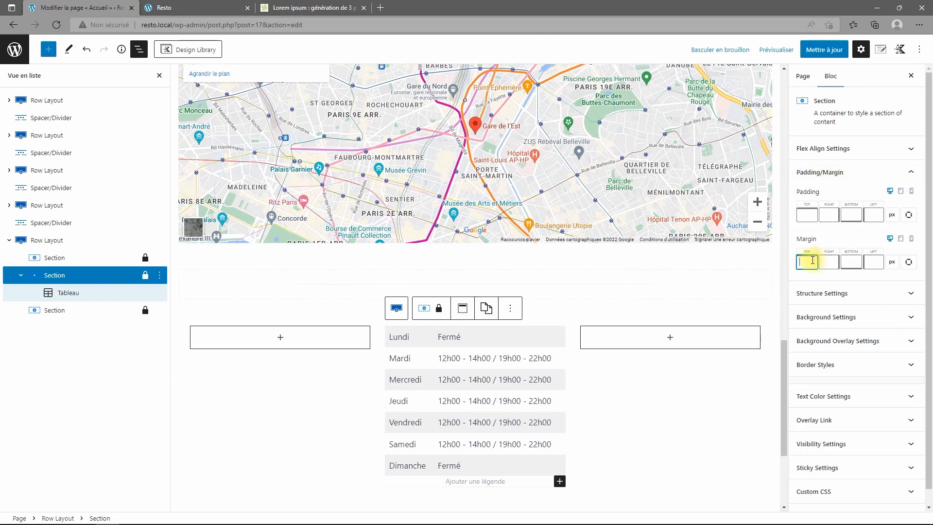
click(909, 262)
click(859, 258)
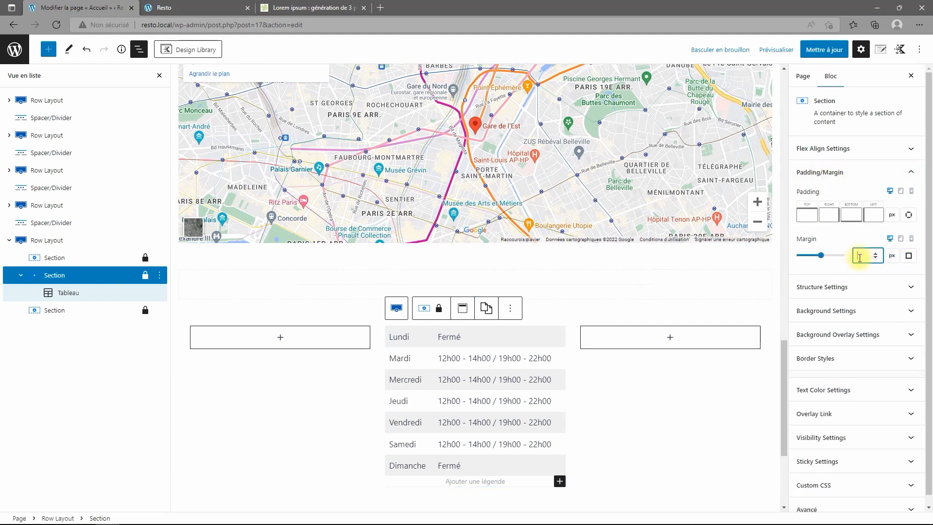
text(20)
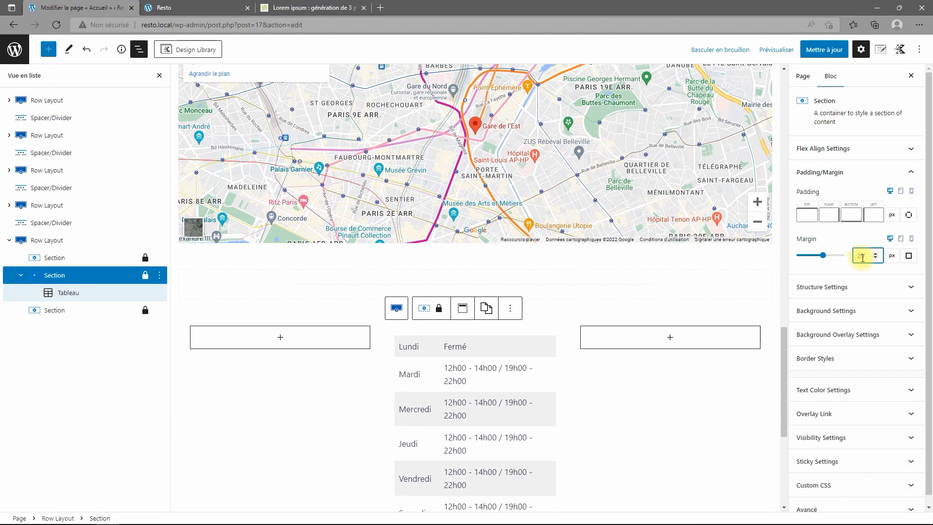
Set the section's background colour to the very light F7FAFC.
click(855, 291)
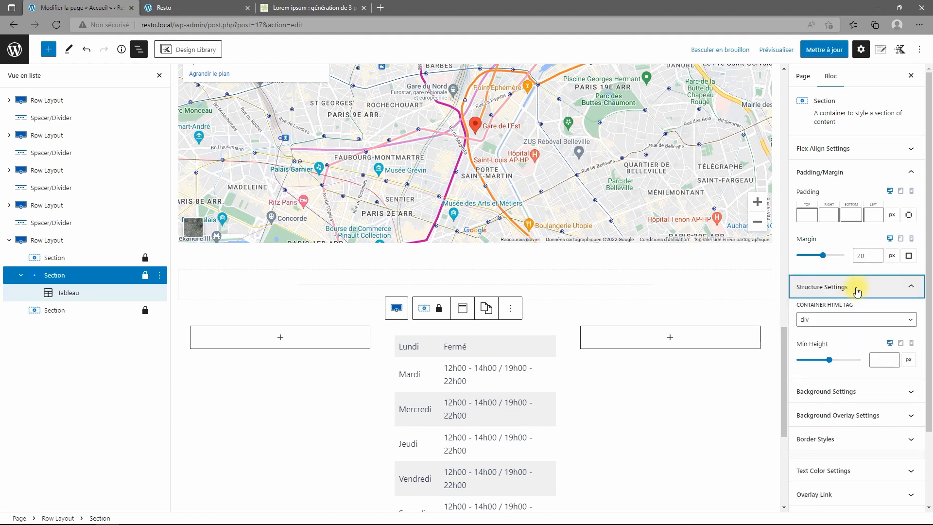
click(853, 288)
click(830, 391)
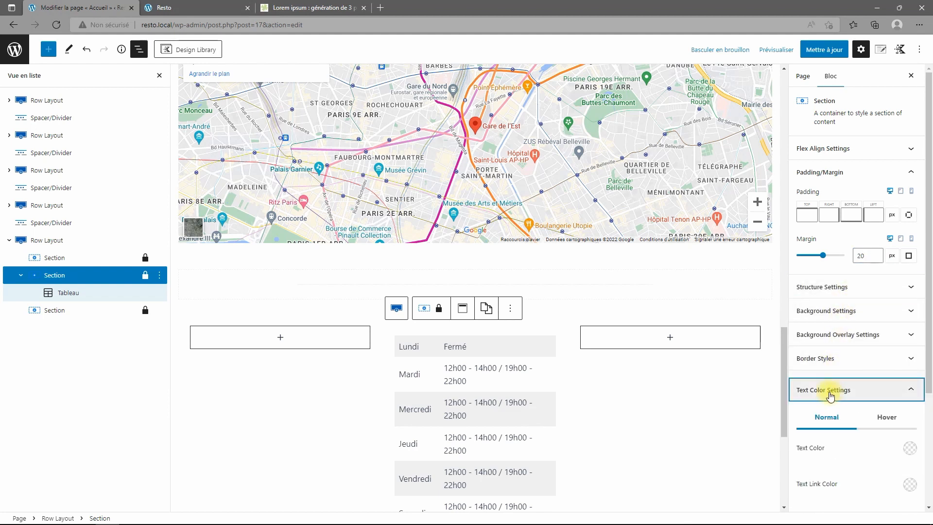
click(830, 391)
click(825, 310)
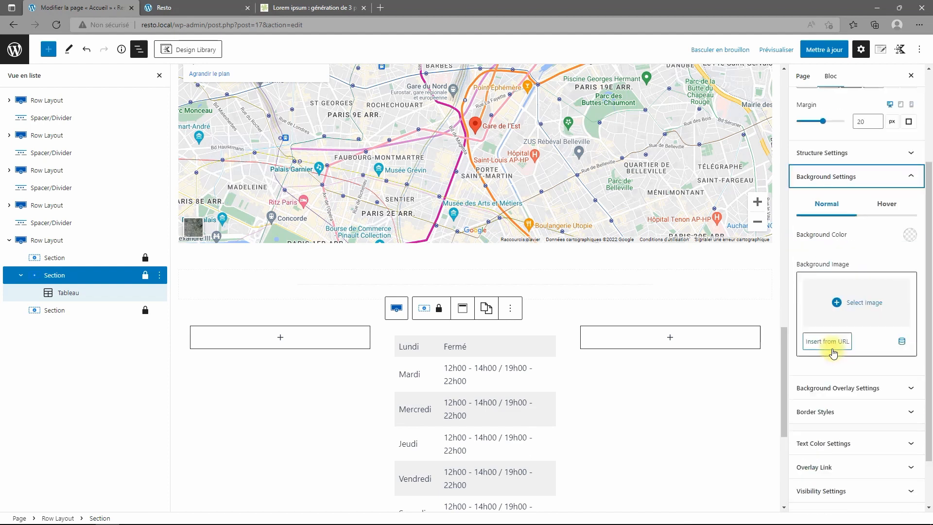
click(909, 235)
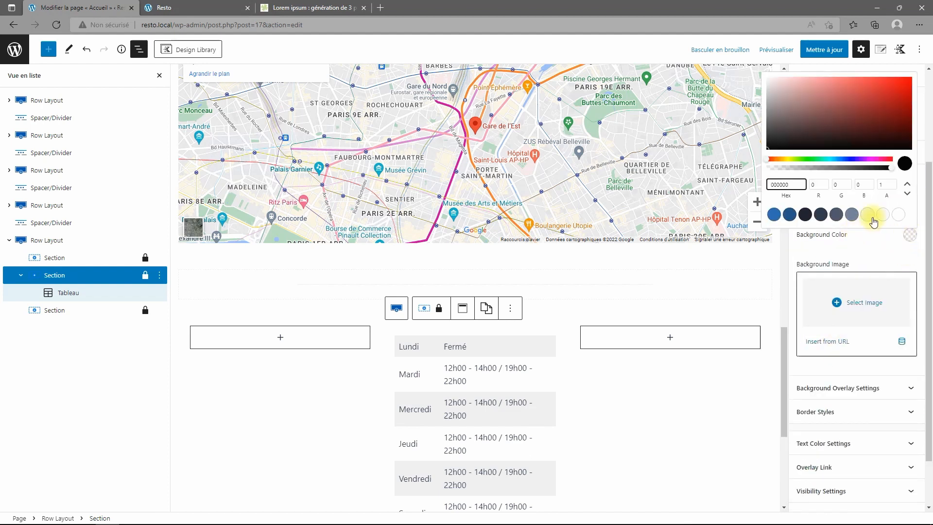
click(867, 216)
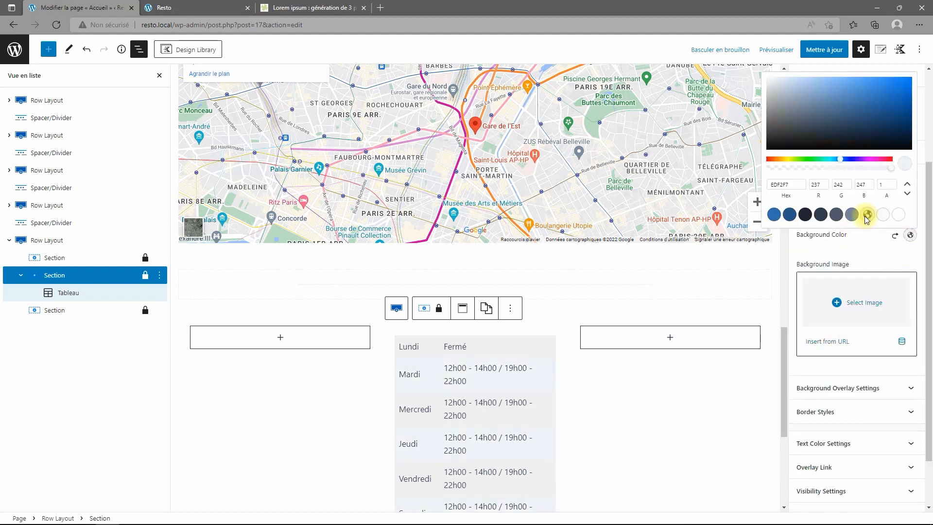
click(884, 215)
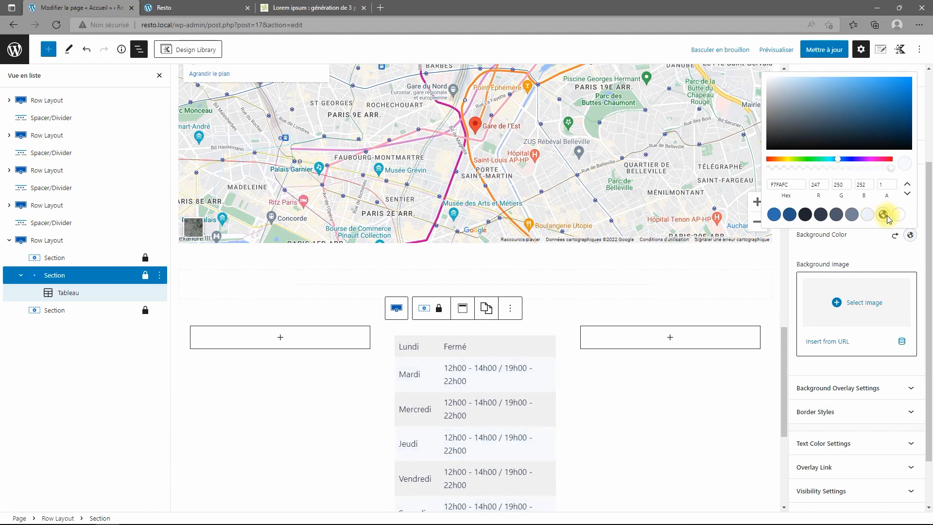
click(894, 237)
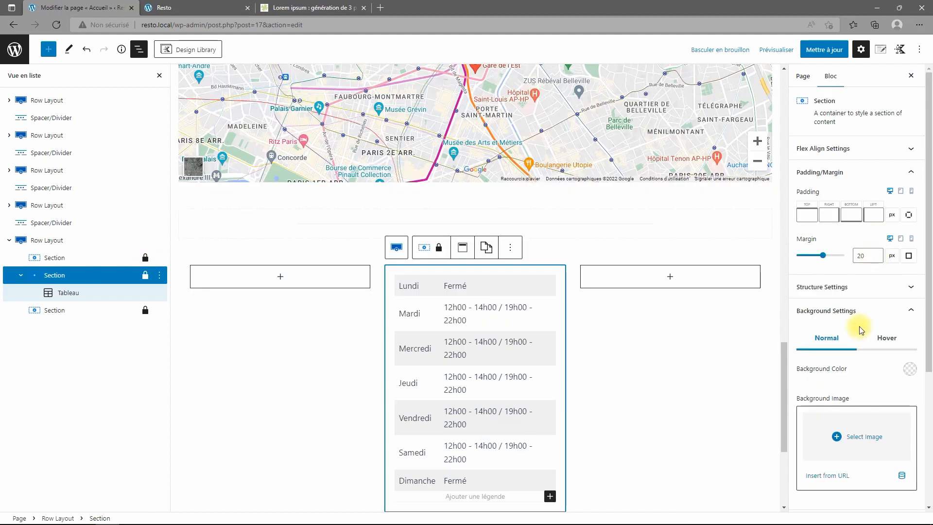
scroll(862, 326, down, 3)
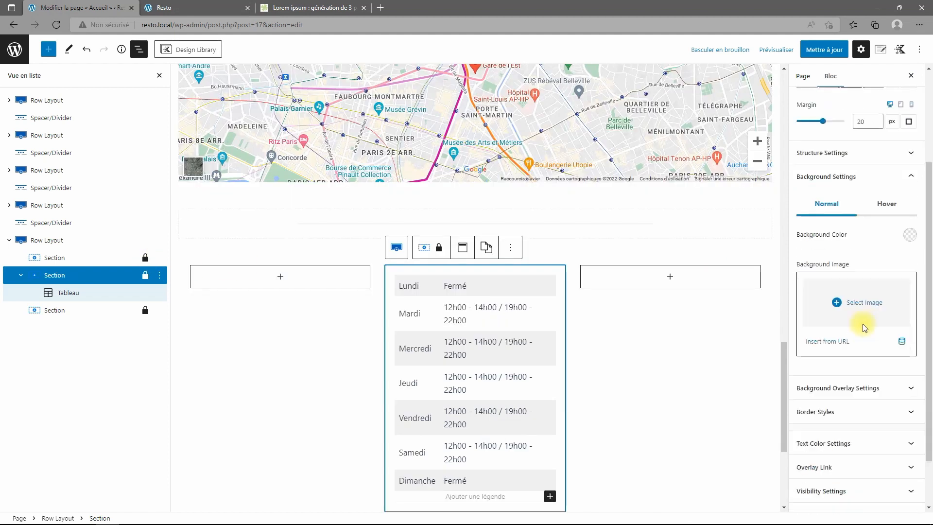
click(909, 236)
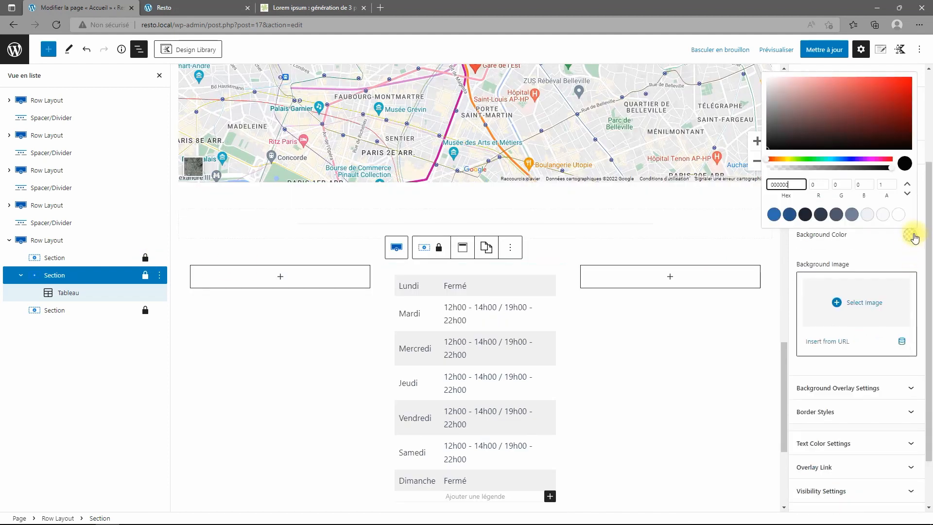
click(883, 215)
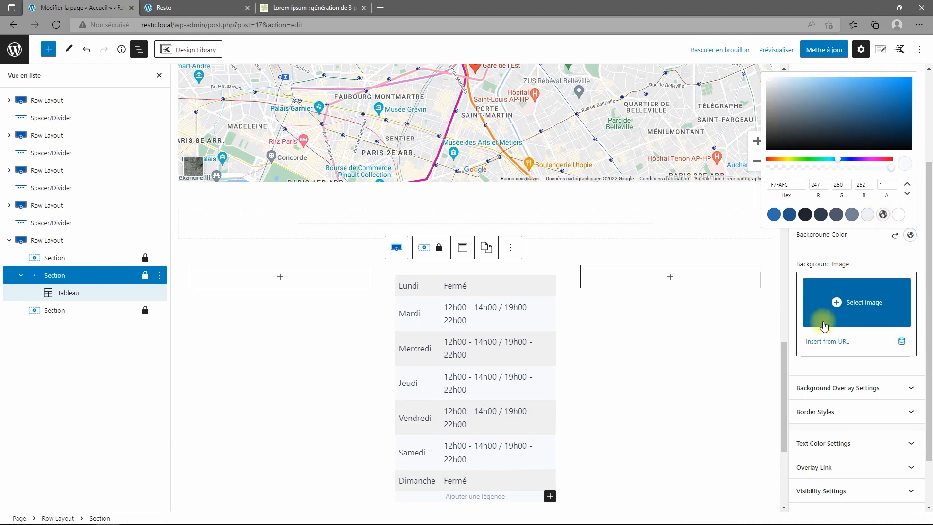
Clear the section's 20 margin and give it a linked 20 px padding instead.
scroll(876, 259, up, 1)
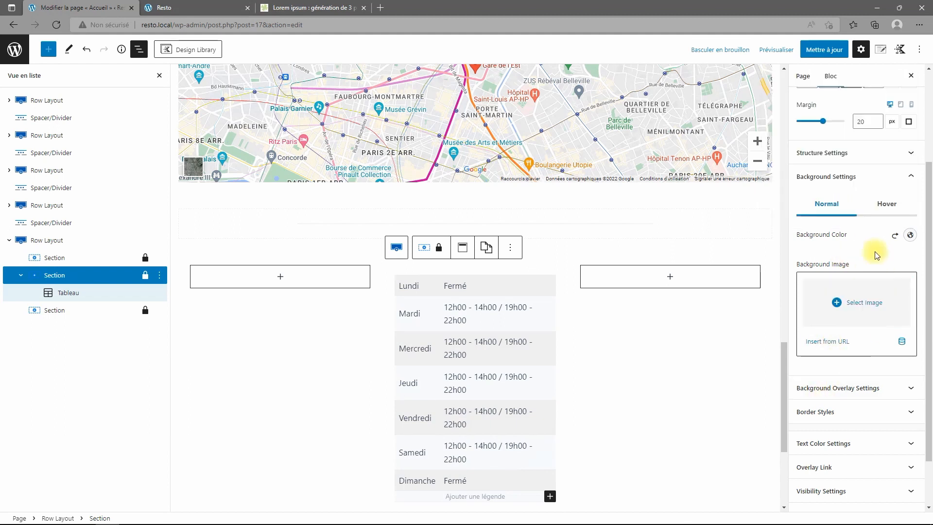
scroll(866, 221, up, 2)
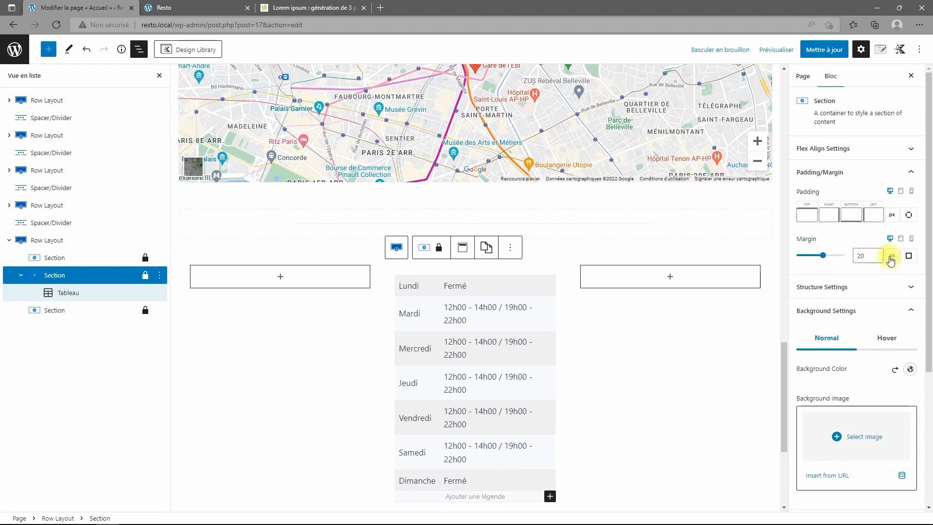
drag(868, 256, 822, 249)
key(BackSpace)
click(907, 216)
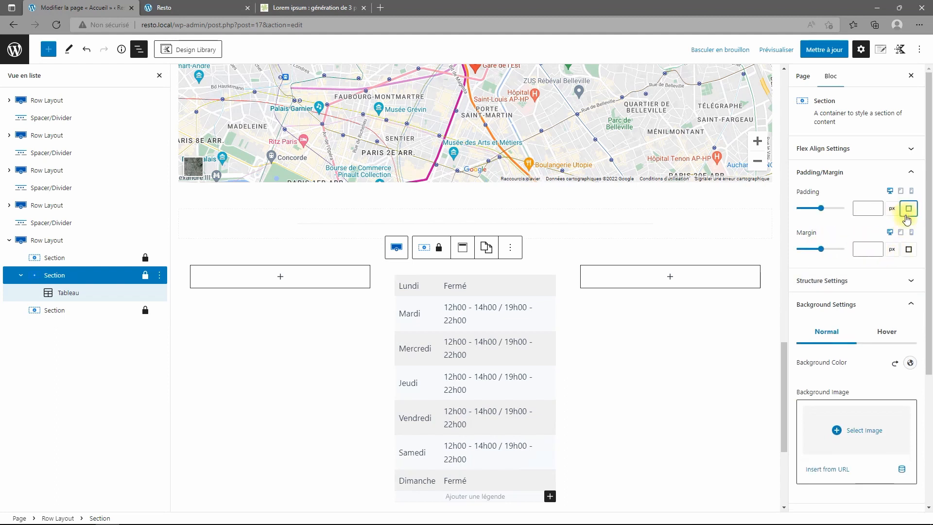
text(20)
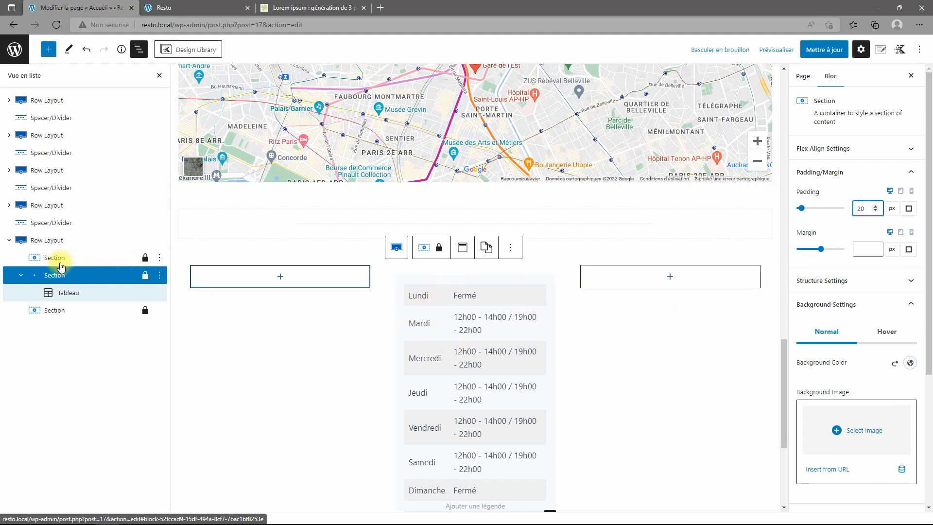
scroll(875, 258, down, 4)
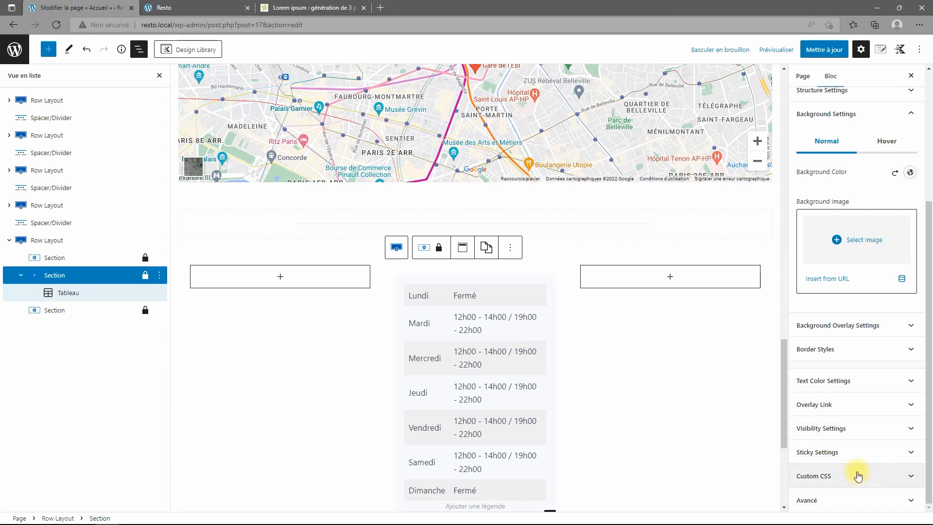
Set a linked 12 px border radius on the hours card and switch on its box shadow.
click(865, 350)
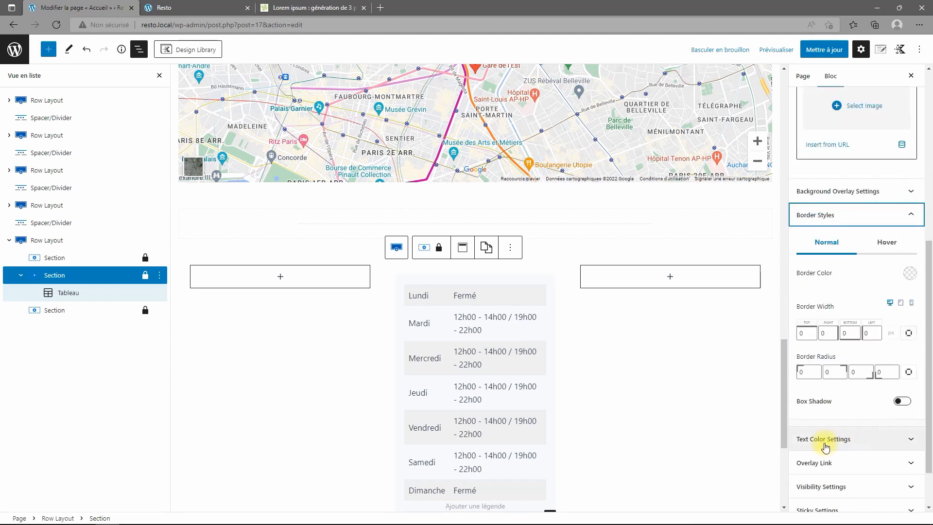
drag(809, 374, 800, 374)
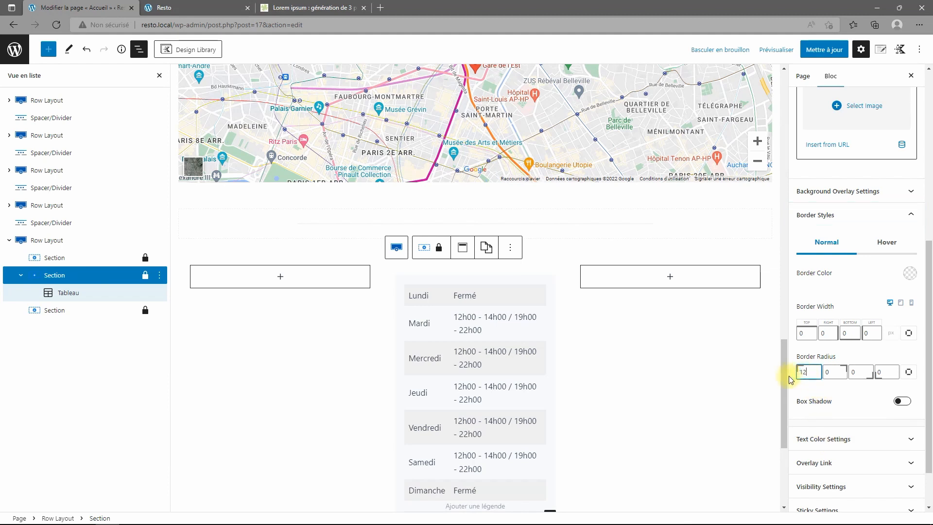
click(902, 402)
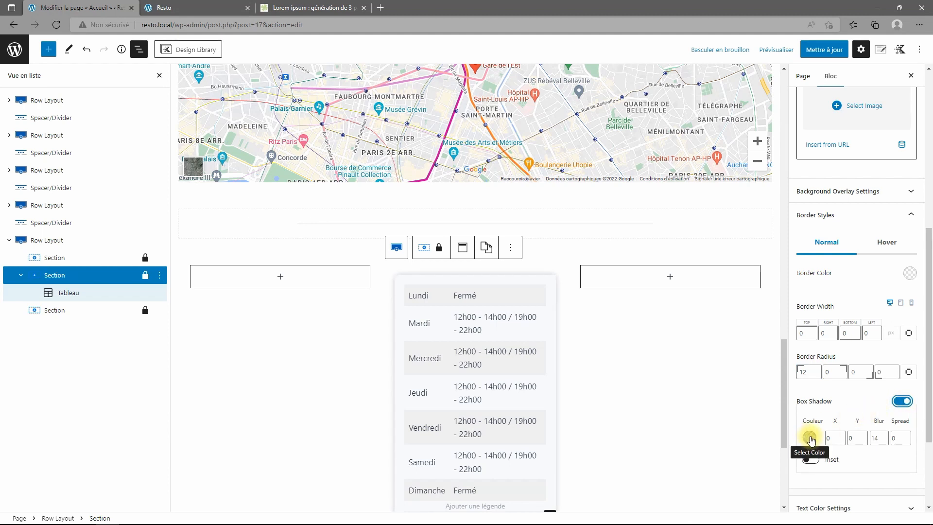
click(908, 371)
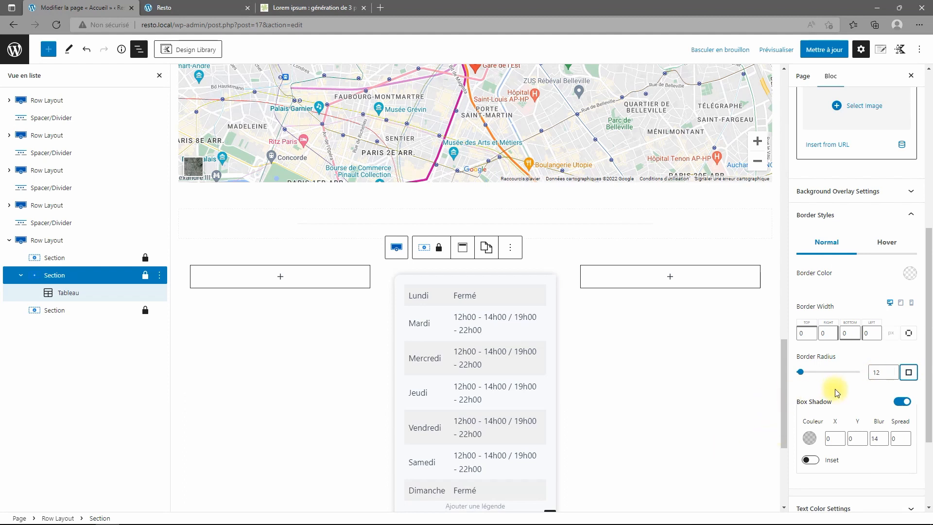
double_click(881, 374)
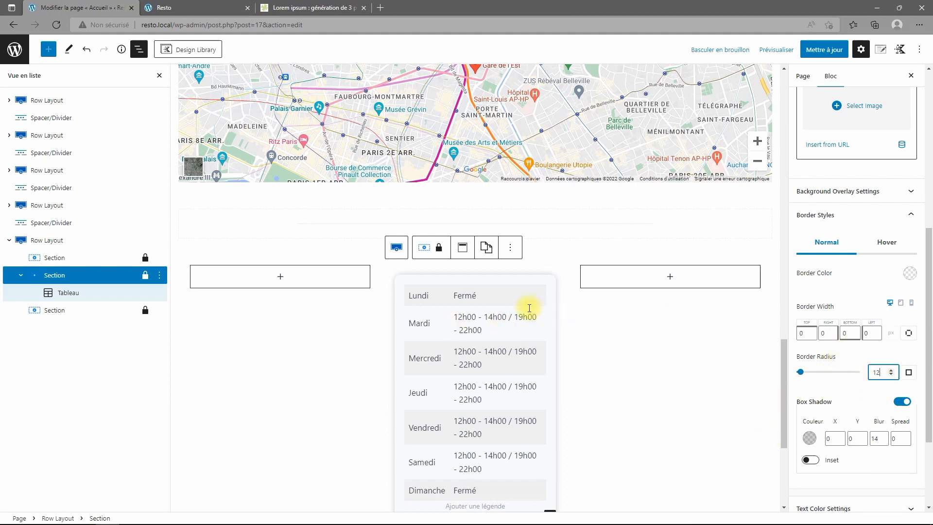
scroll(645, 326, down, 1)
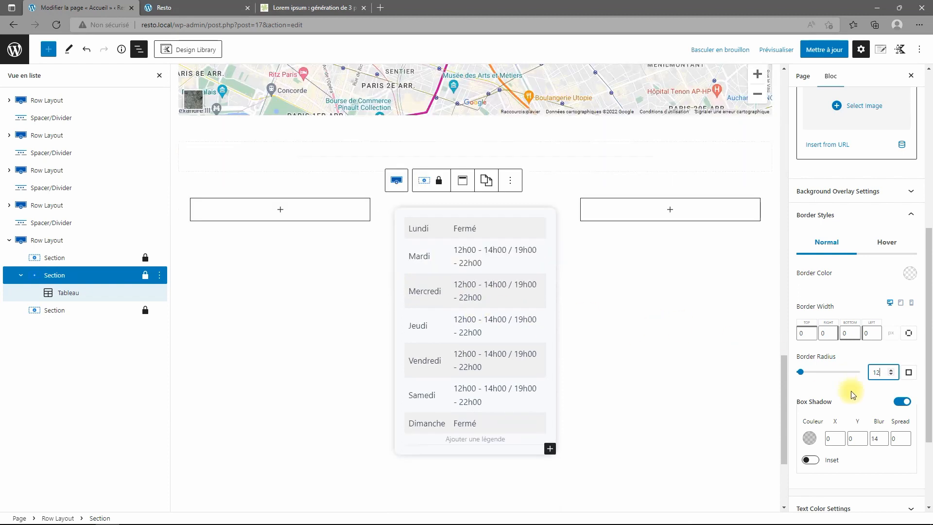
scroll(854, 276, up, 4)
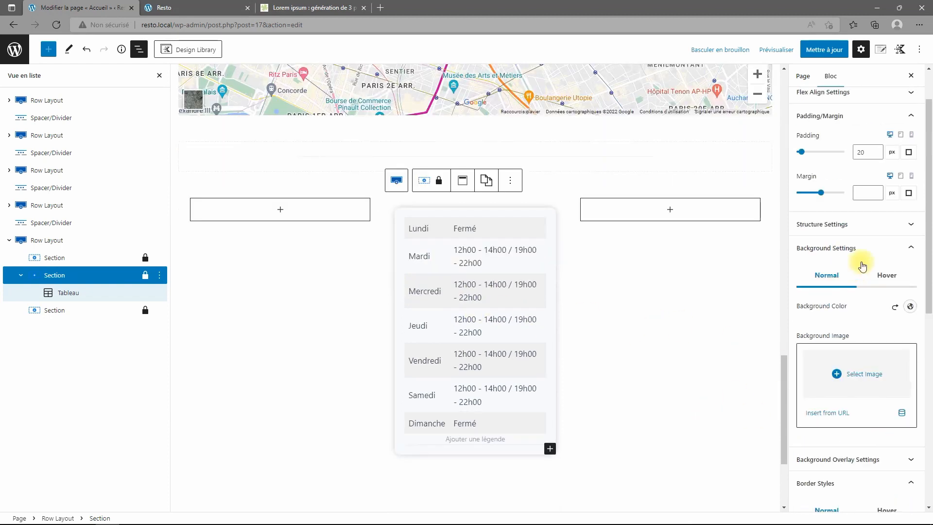
Set the hours section's top margin to -150 so it overlaps the map.
click(906, 194)
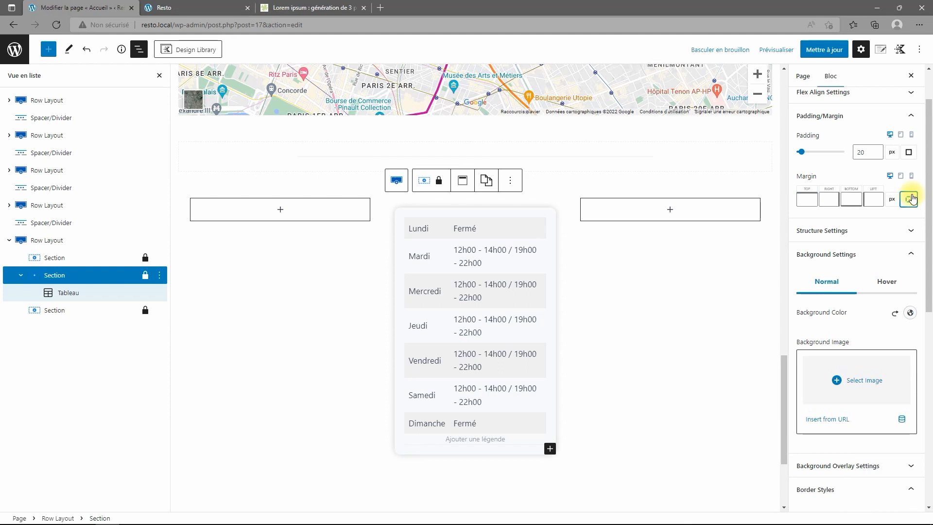
click(807, 199)
text(-)
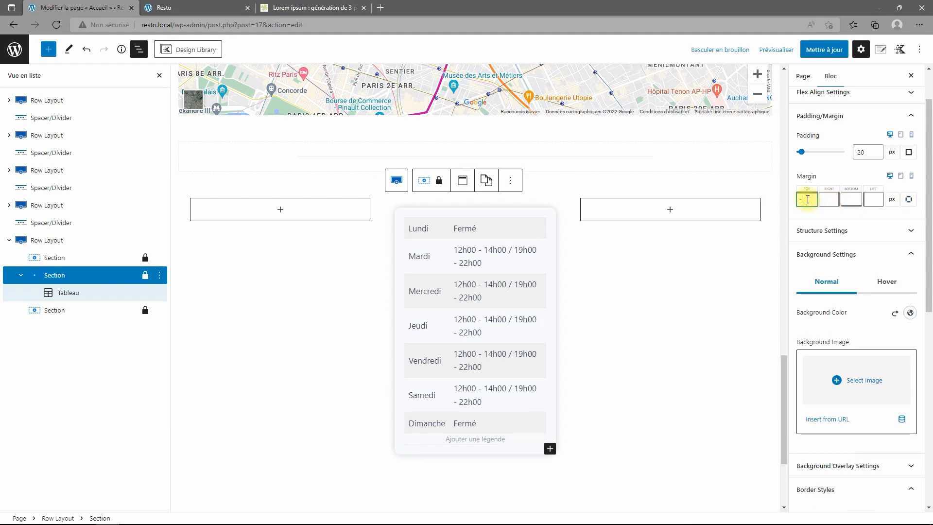
text(150)
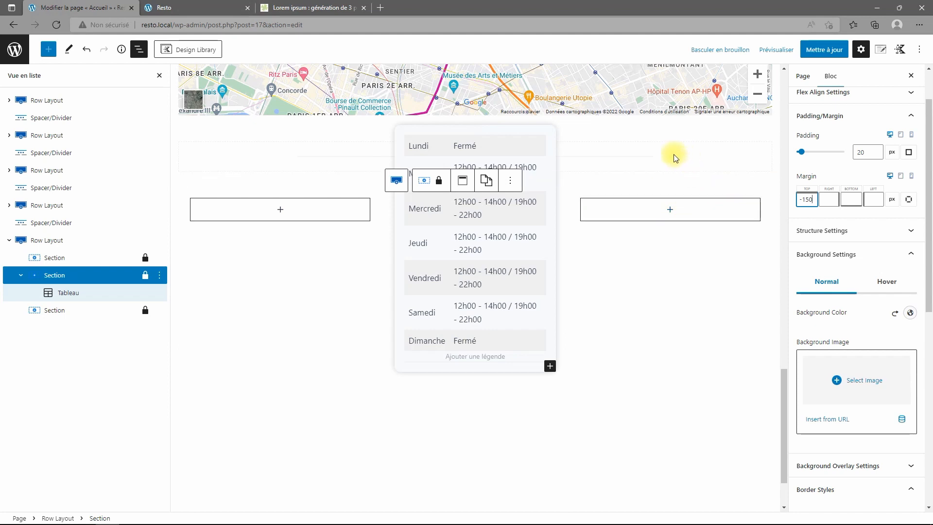
Remove the divider between the map and the hours section, then save the page.
click(67, 227)
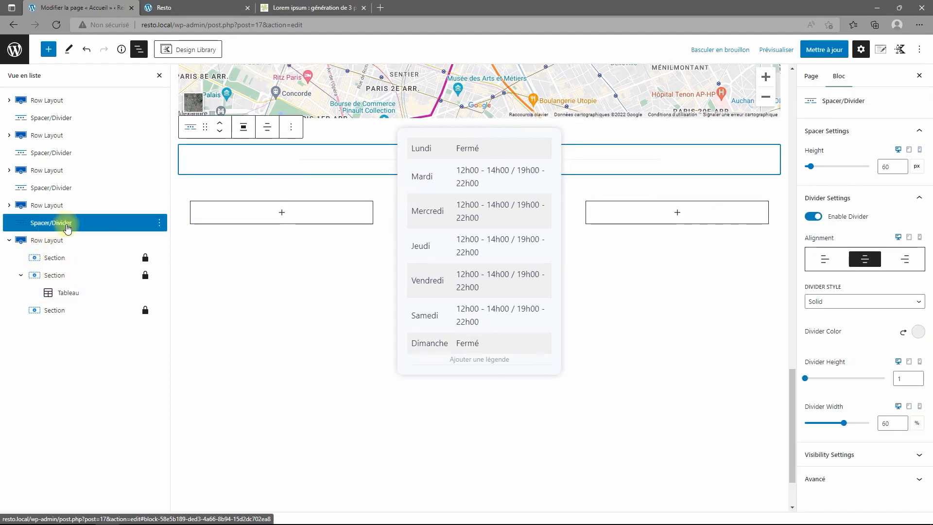
click(159, 223)
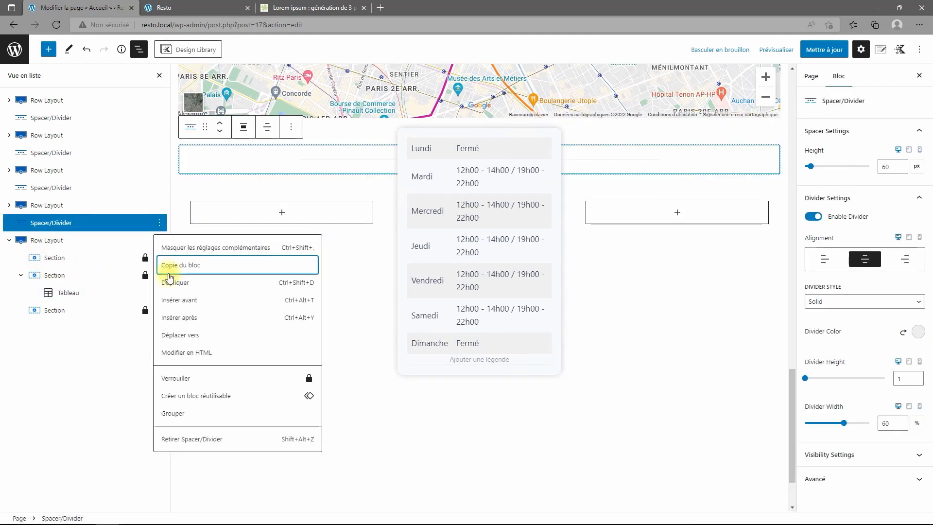
click(194, 438)
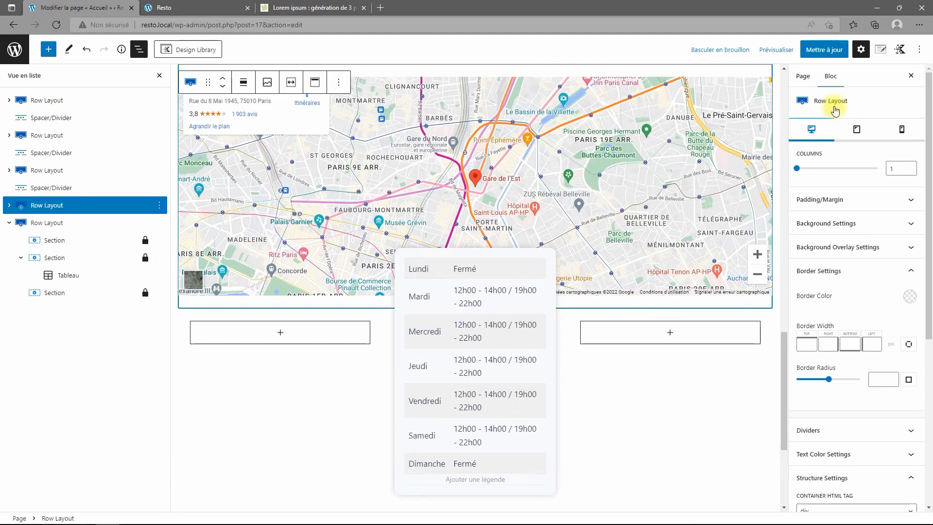
click(828, 52)
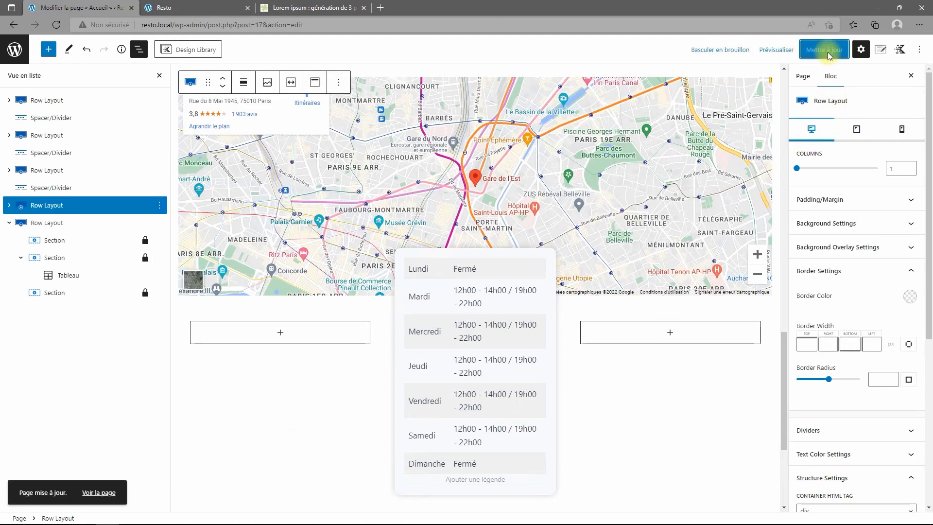
click(194, 8)
click(56, 26)
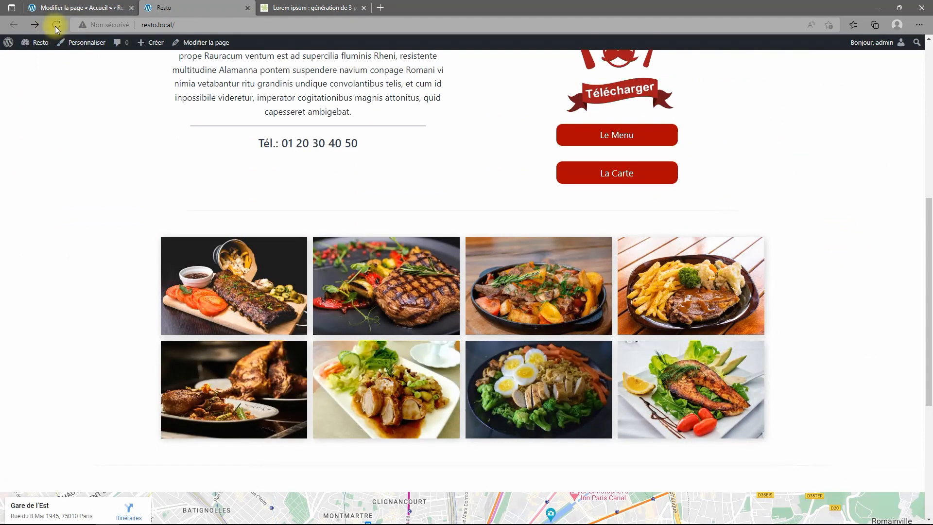
scroll(434, 275, down, 6)
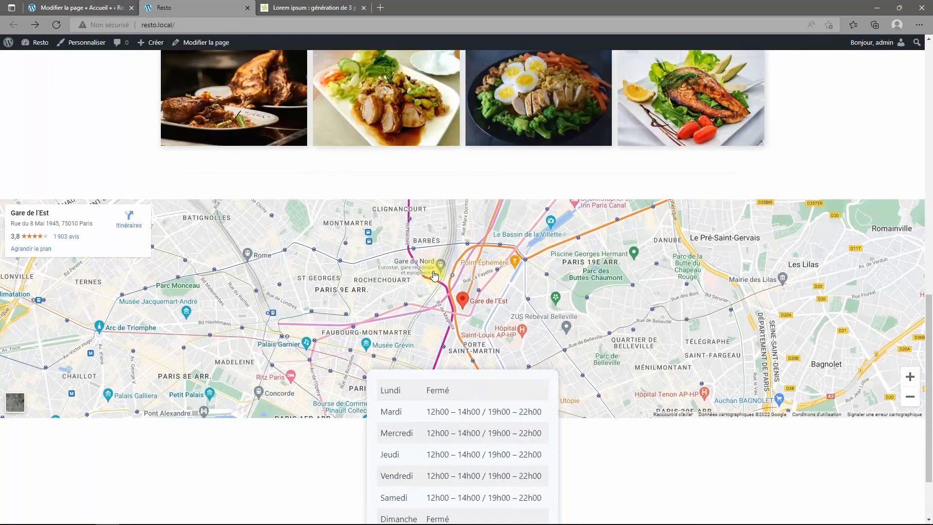
scroll(434, 275, down, 2)
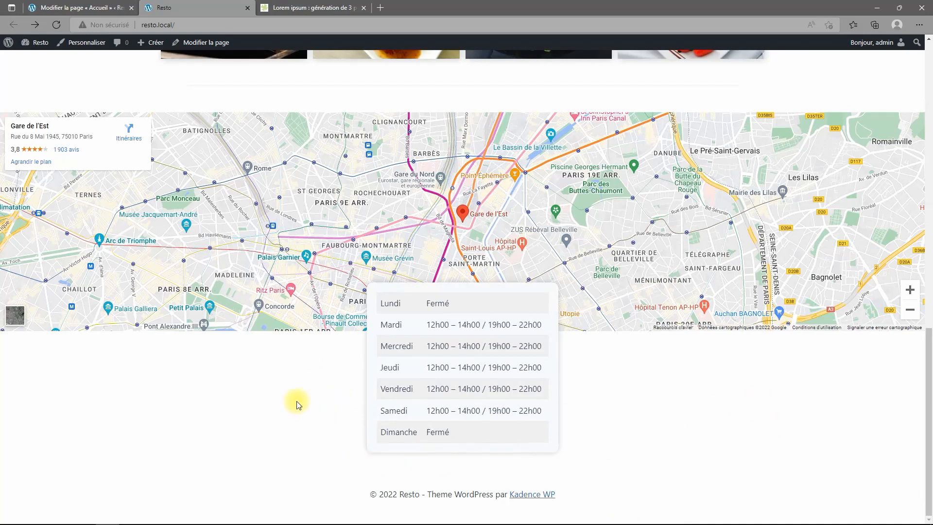
scroll(526, 418, up, 3)
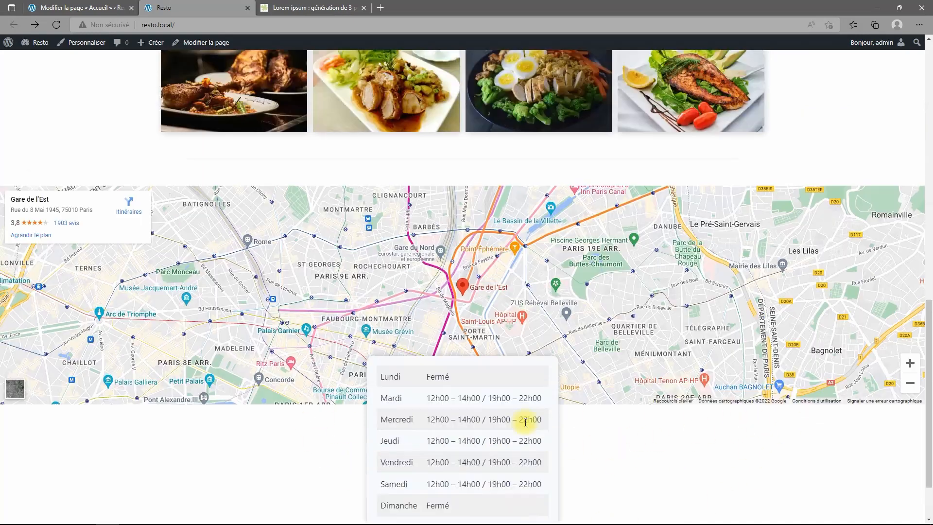
scroll(612, 446, down, 3)
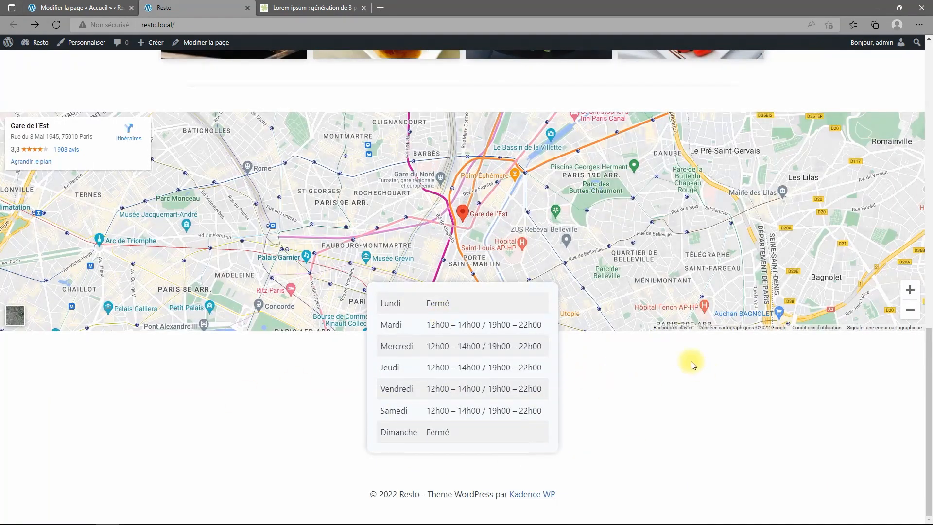
scroll(718, 352, up, 13)
scroll(743, 323, down, 5)
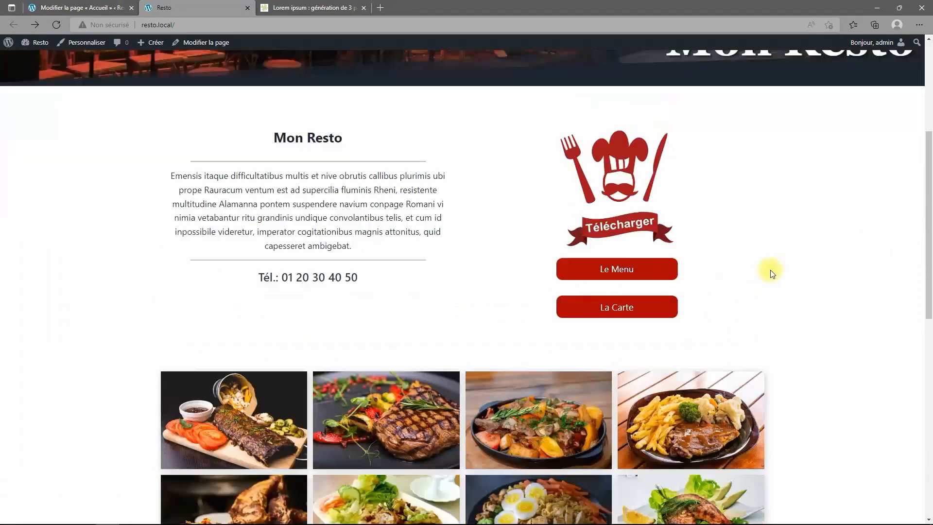
scroll(737, 194, down, 9)
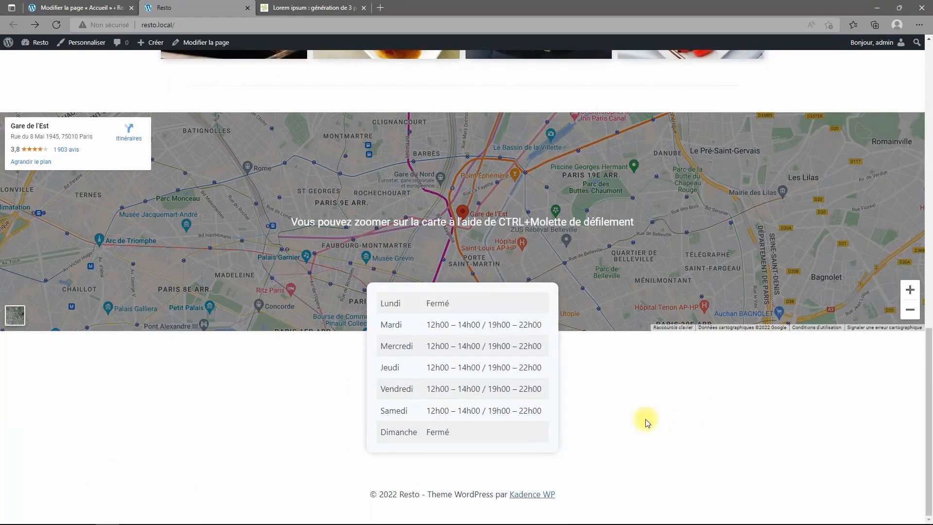
scroll(556, 413, up, 9)
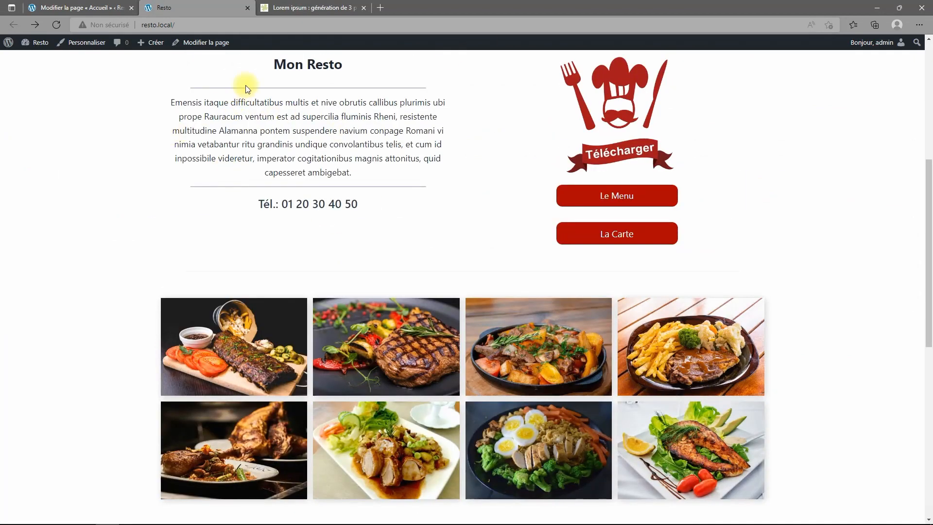
scroll(624, 419, down, 2)
scroll(624, 419, down, 2)
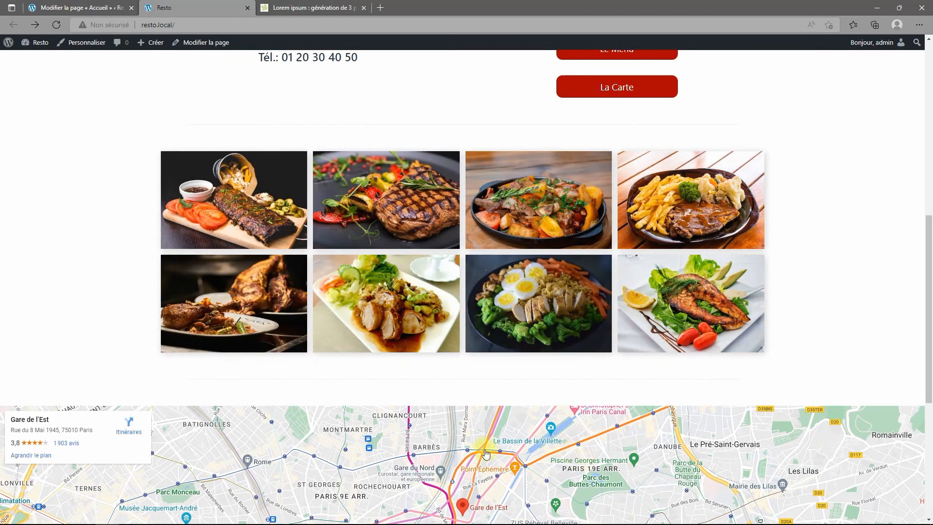
scroll(486, 453, down, 6)
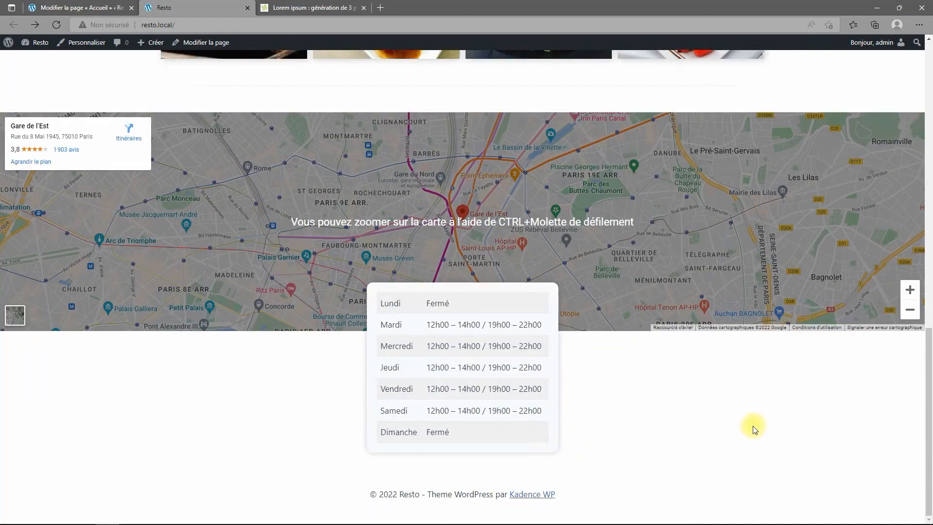
scroll(758, 434, up, 4)
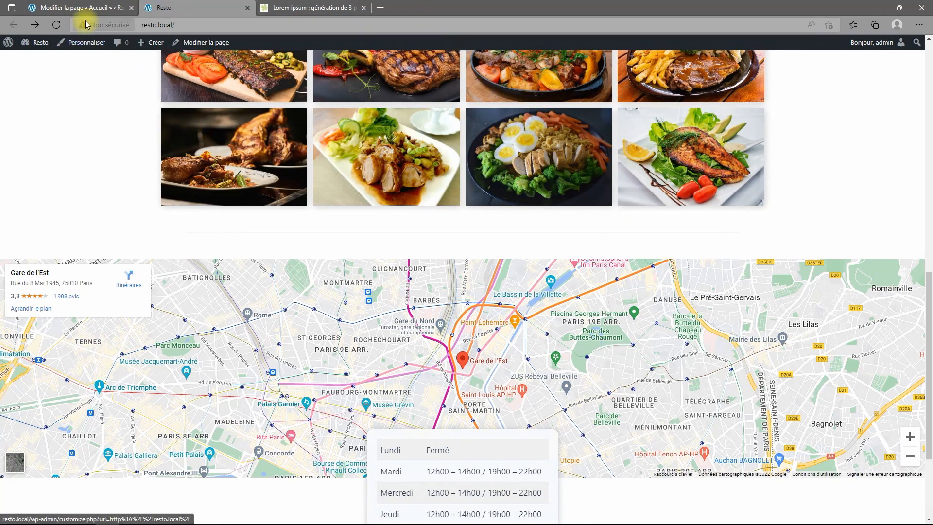
click(84, 8)
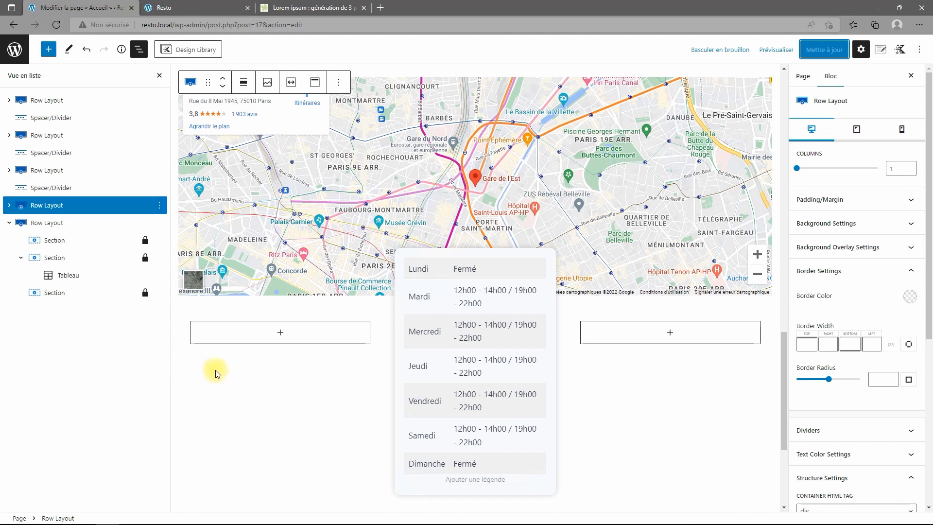
Duplicate the food gallery's divider and move the copy below the hours row.
click(153, 187)
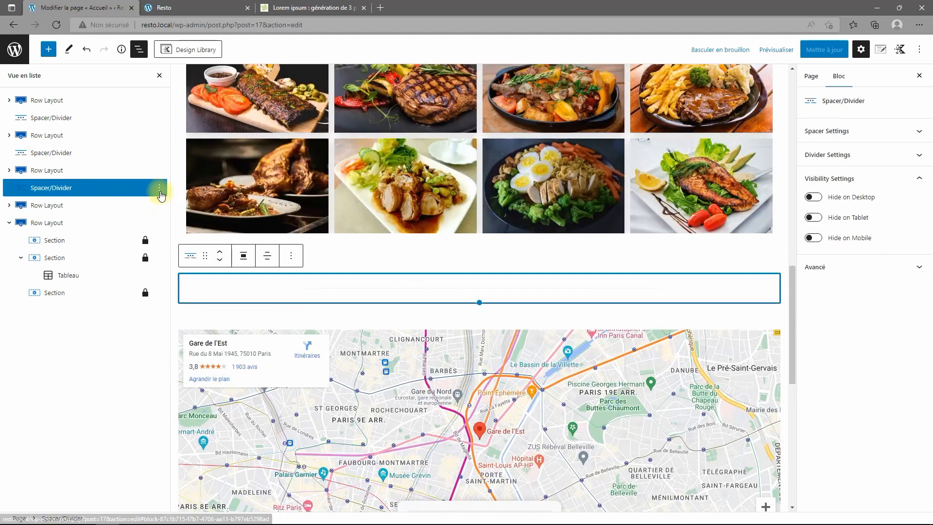
click(159, 188)
click(176, 248)
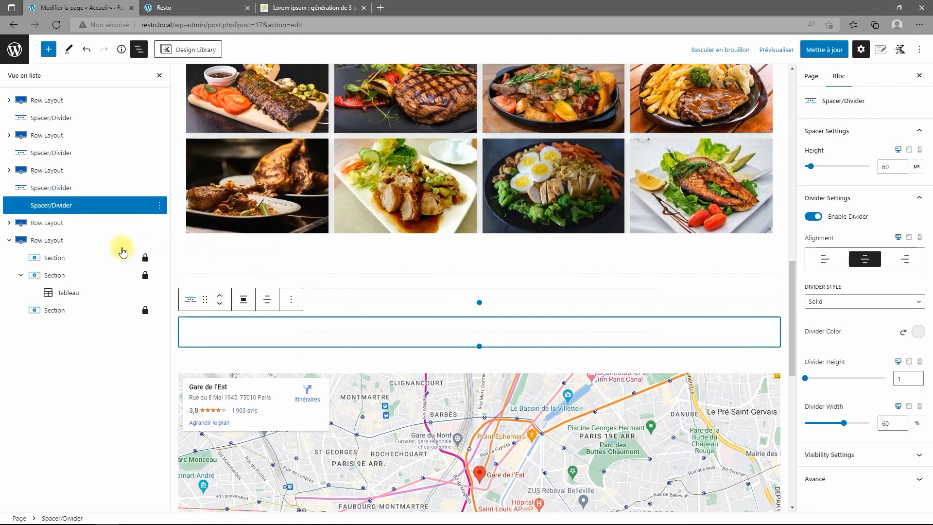
click(220, 303)
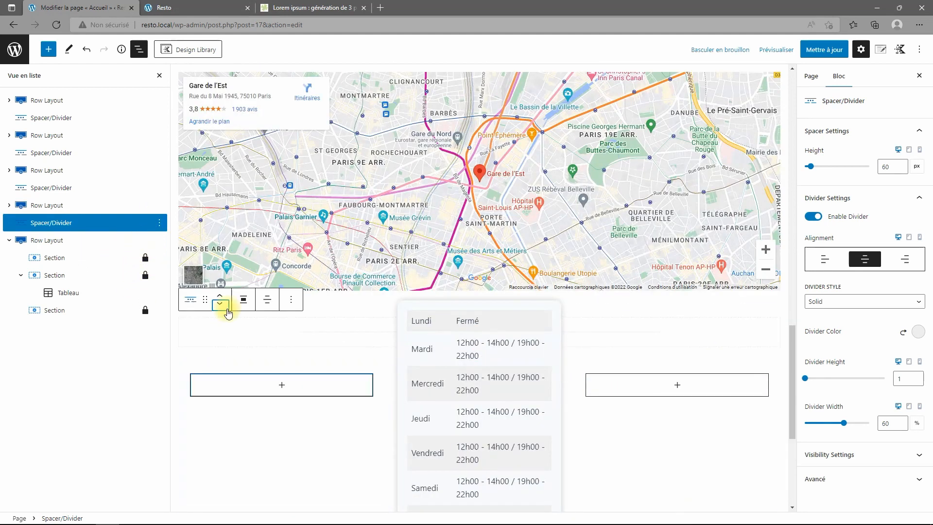
scroll(445, 384, down, 2)
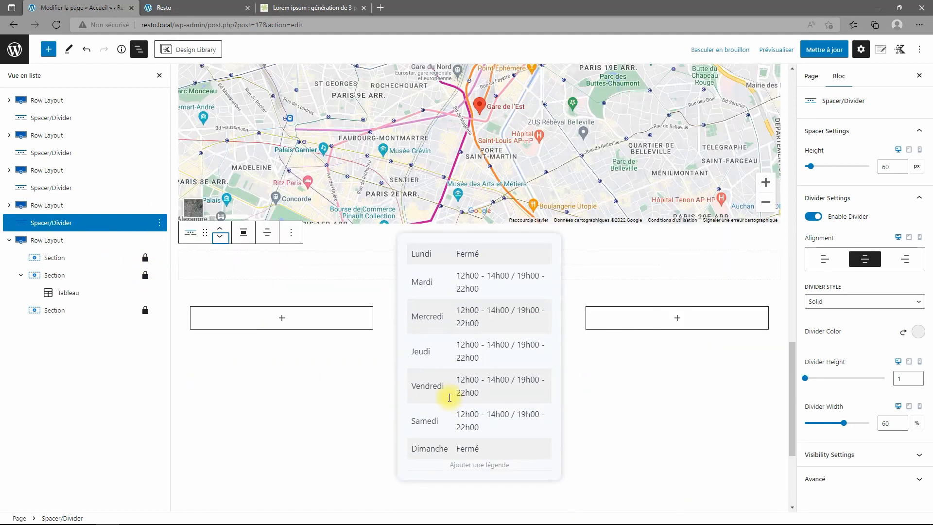
click(221, 239)
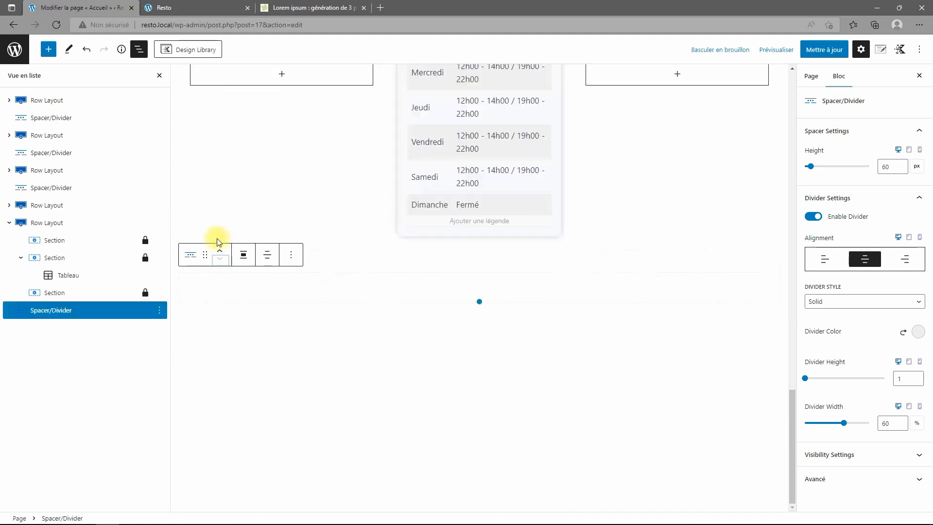
Insert a new Row Layout block beneath the copied divider.
click(8, 224)
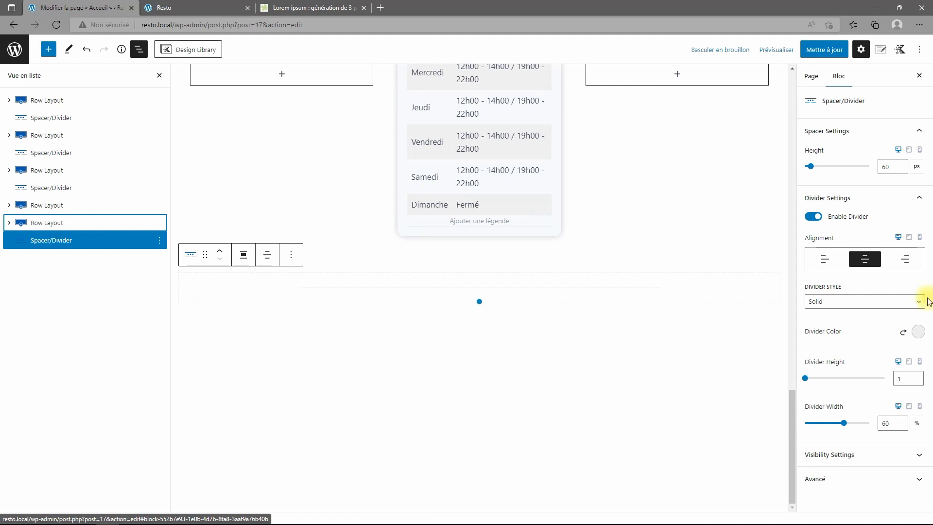
click(48, 49)
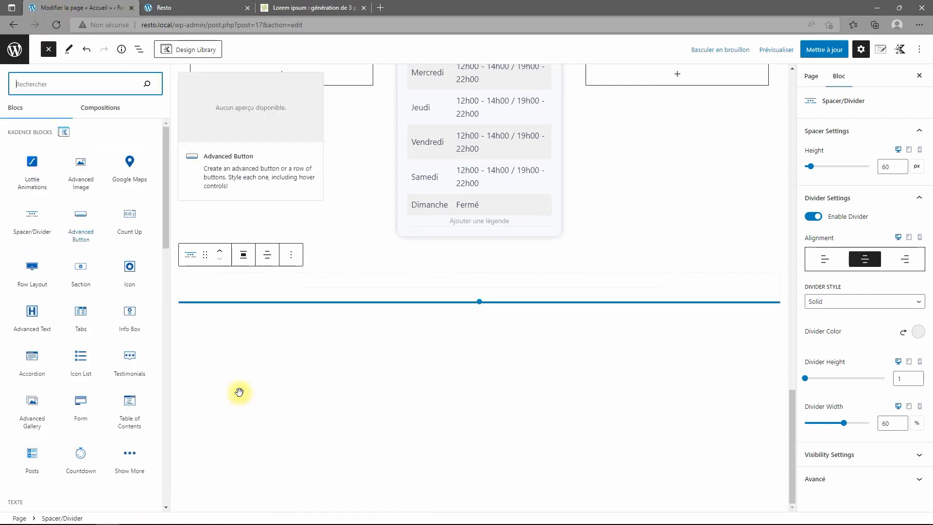
click(33, 278)
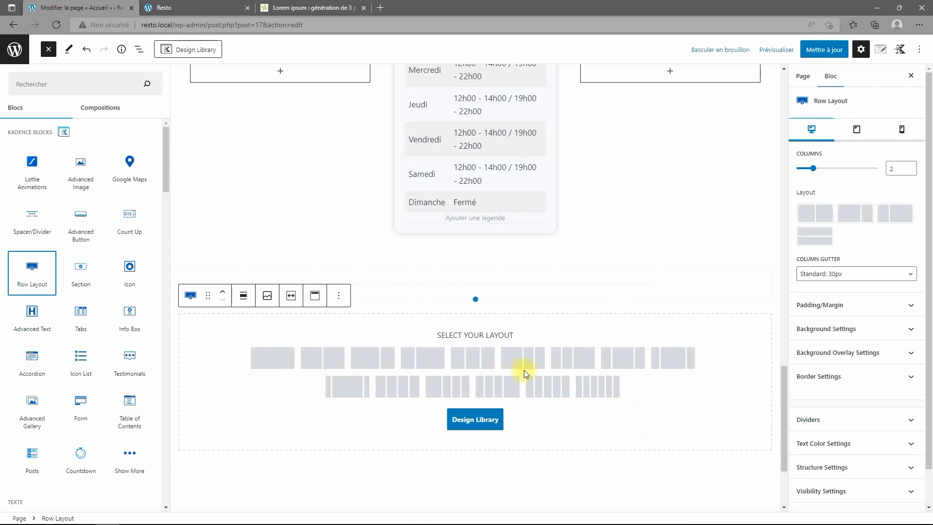
Give the new row four equal columns that inherit the theme's content width.
click(397, 389)
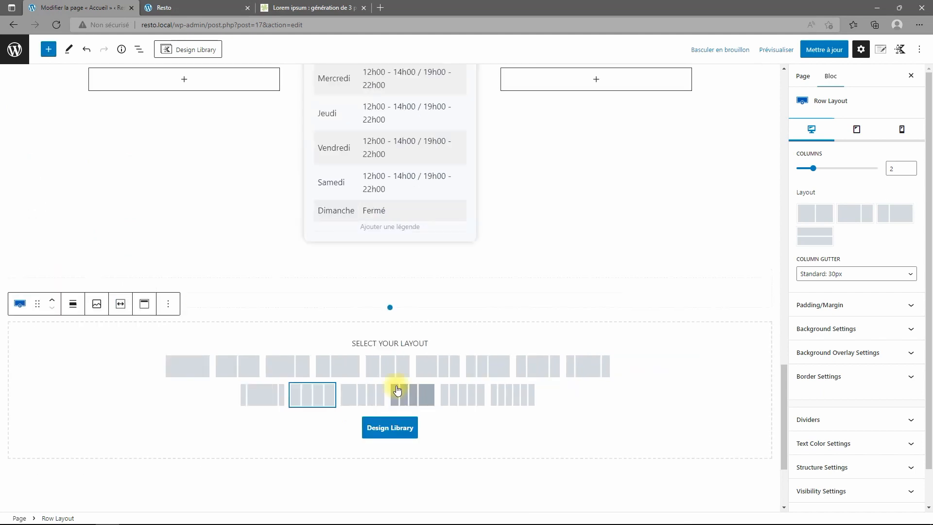
click(316, 400)
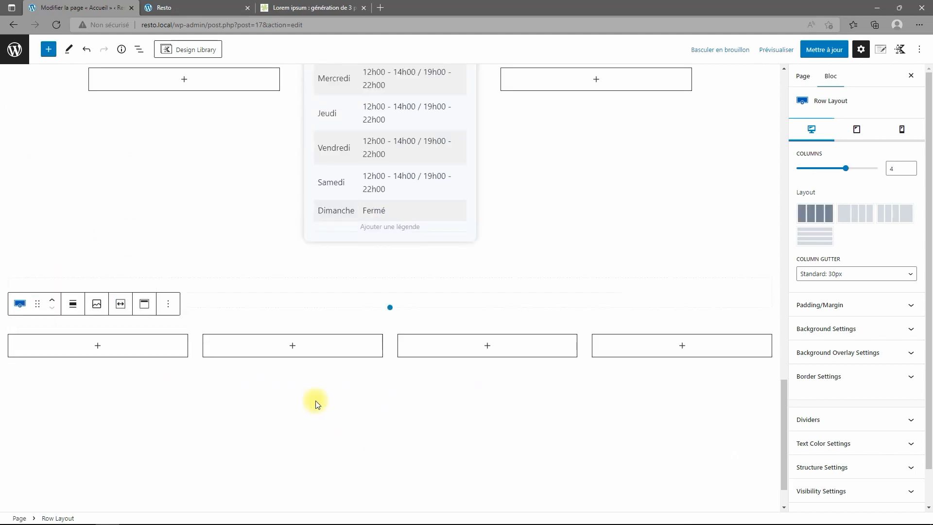
click(838, 467)
click(806, 423)
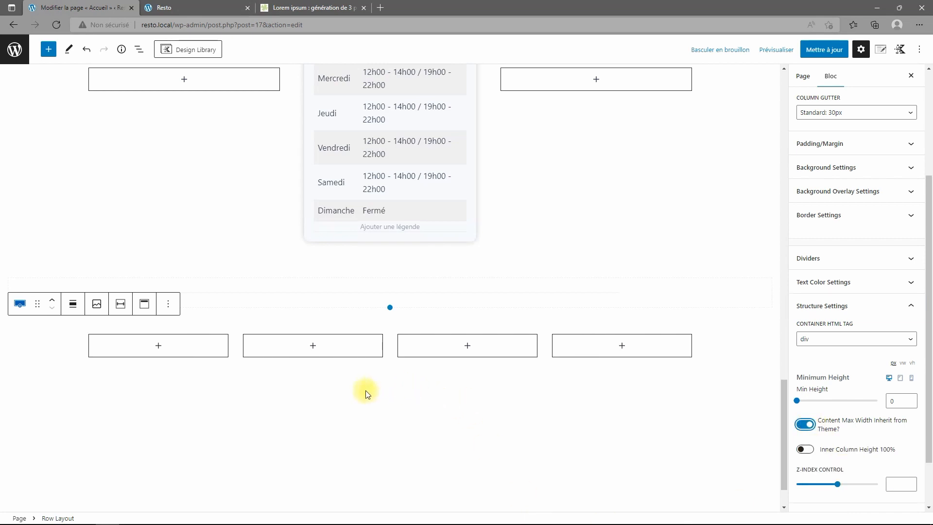
click(344, 349)
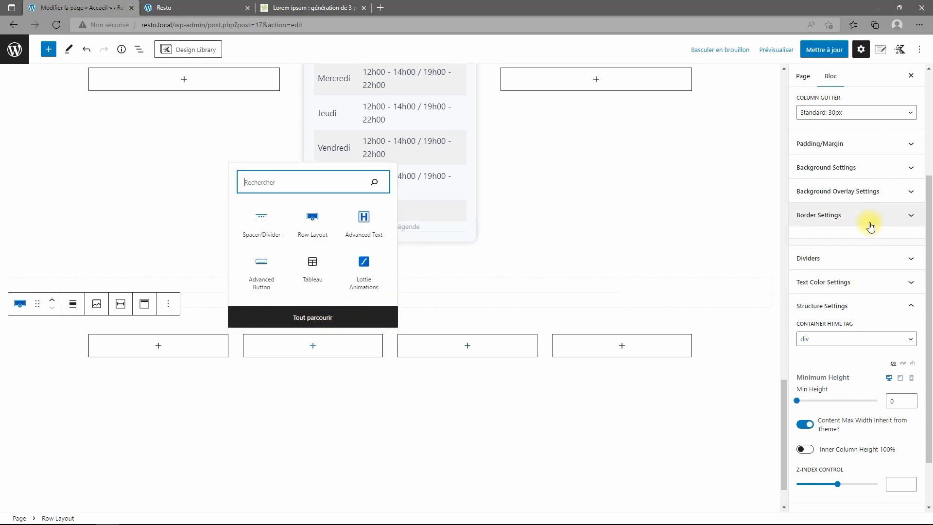
Try a grey-blue background on the row, then reset it to no background colour.
click(873, 167)
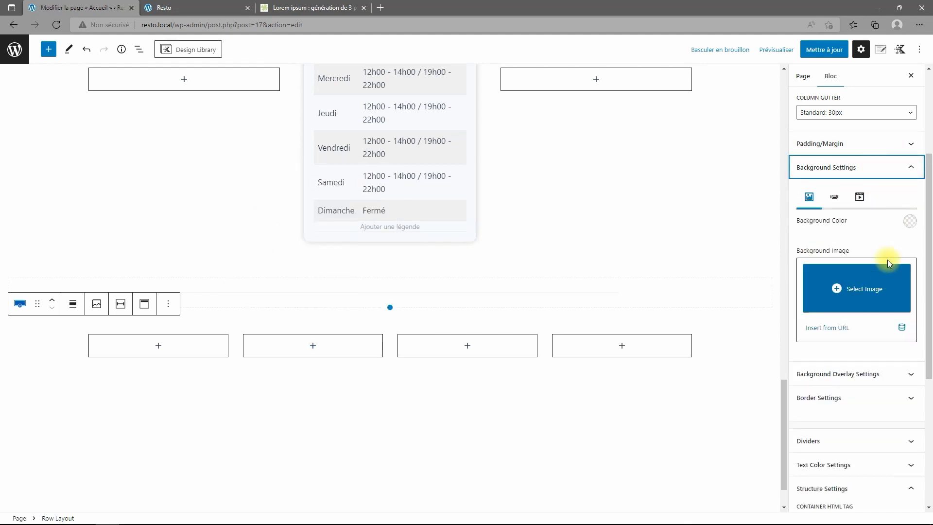
click(910, 222)
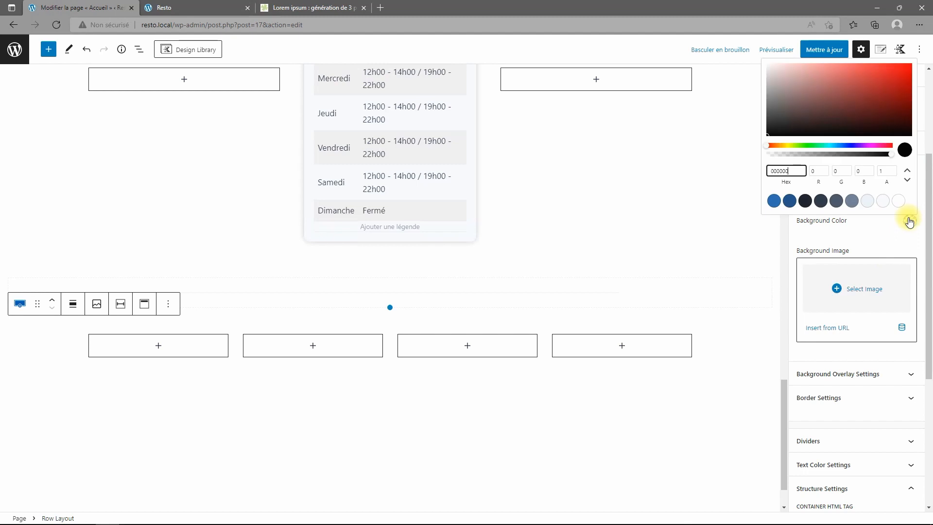
click(868, 201)
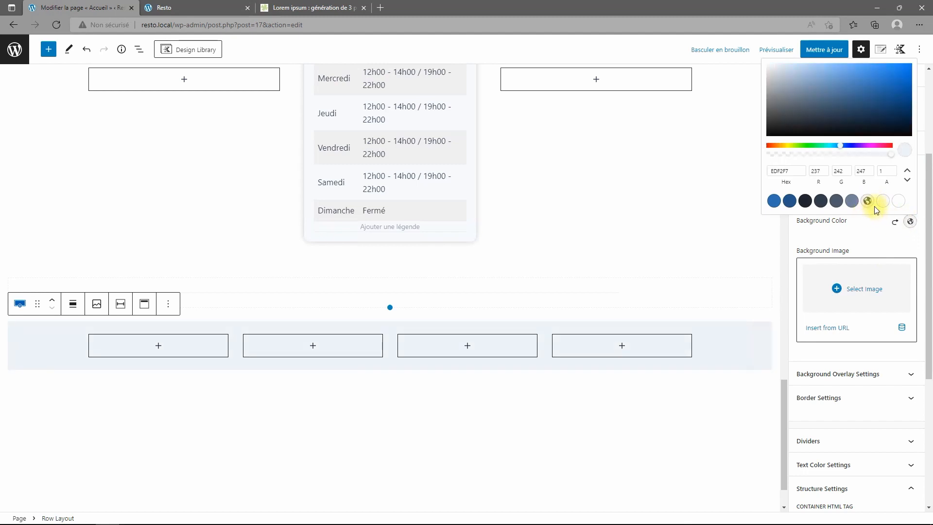
click(895, 224)
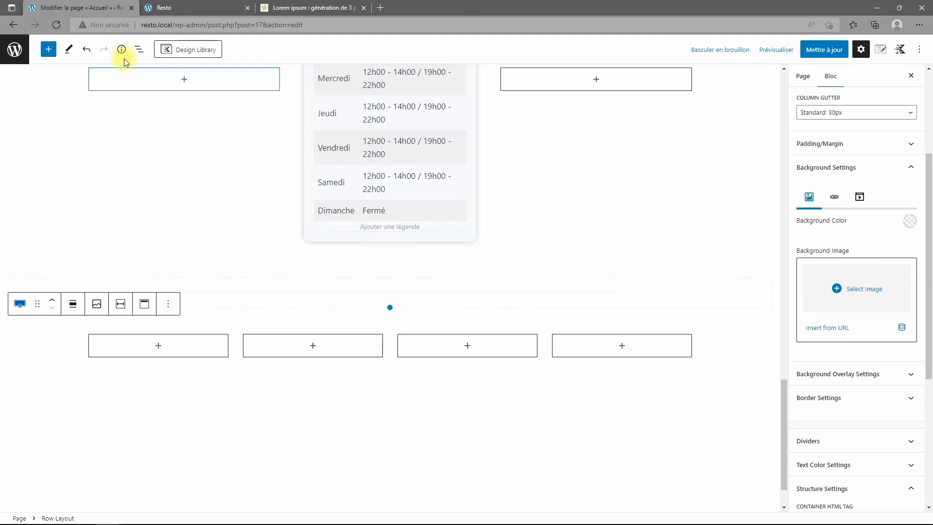
click(137, 50)
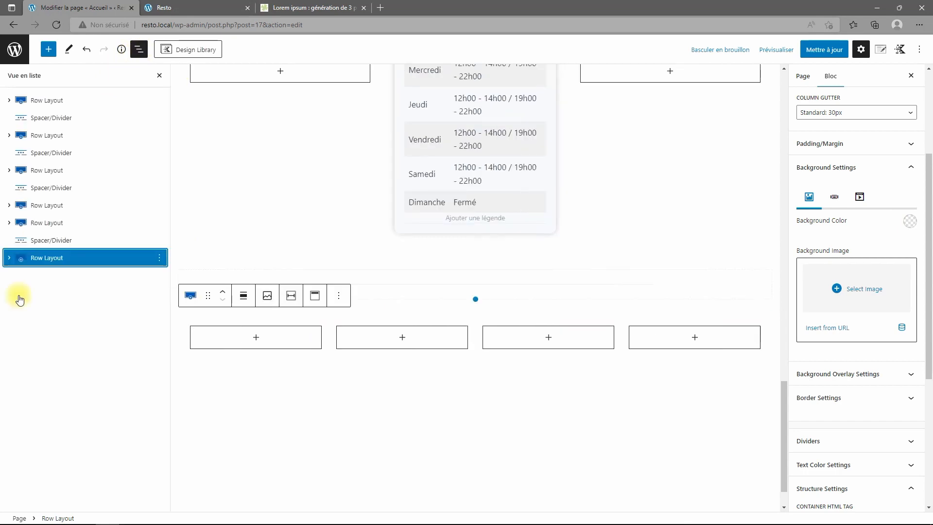
Give the info row's second column a very light F7FAFC background.
click(9, 258)
click(51, 292)
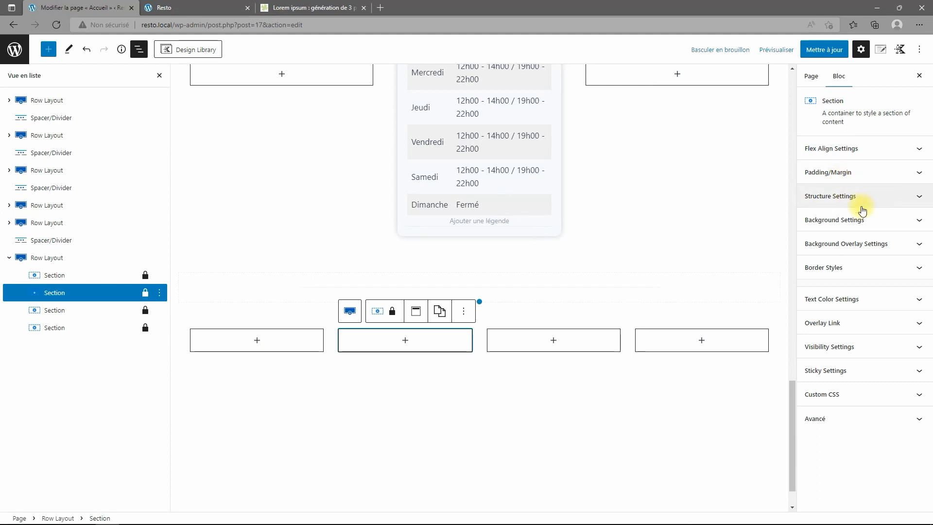
click(850, 222)
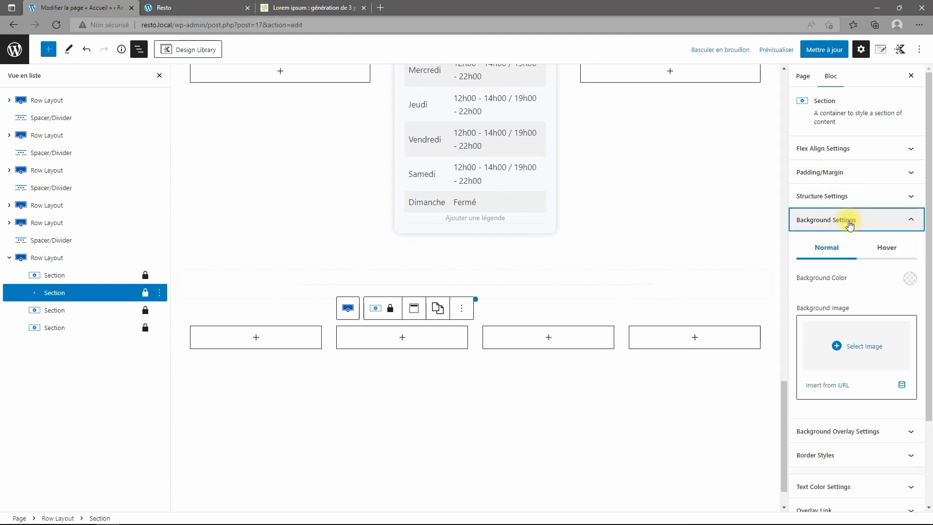
click(909, 280)
click(882, 259)
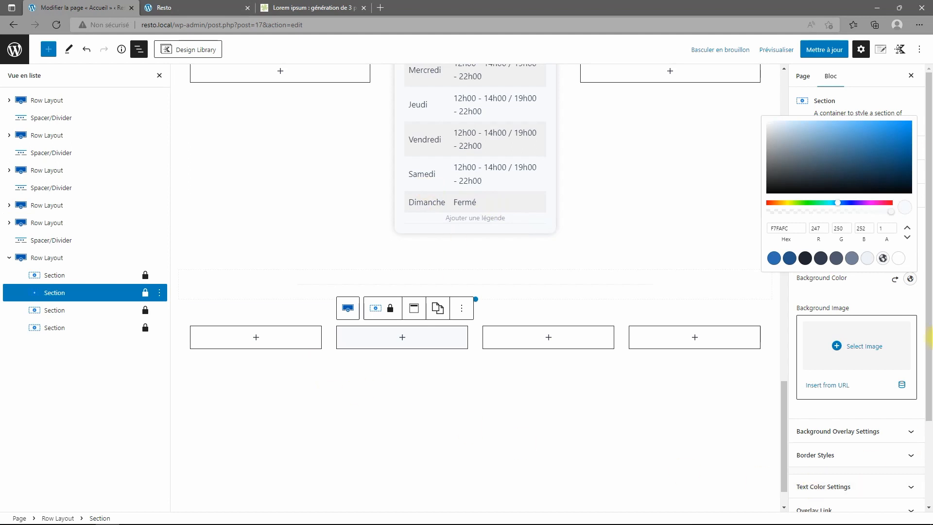
click(875, 292)
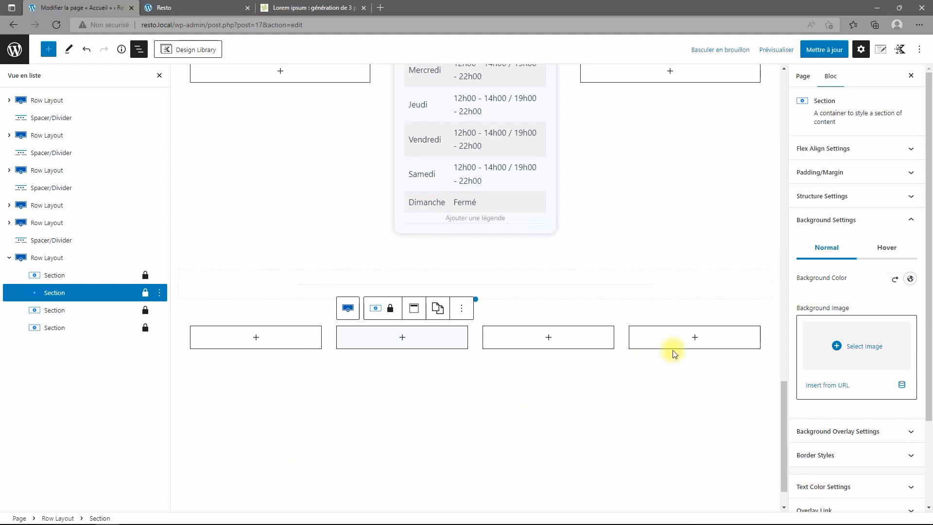
scroll(841, 314, down, 2)
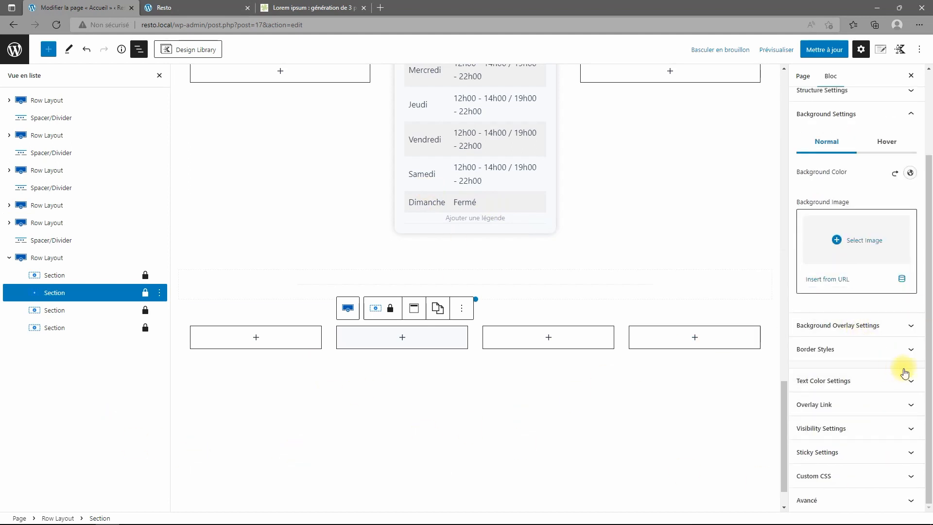
scroll(620, 254, up, 5)
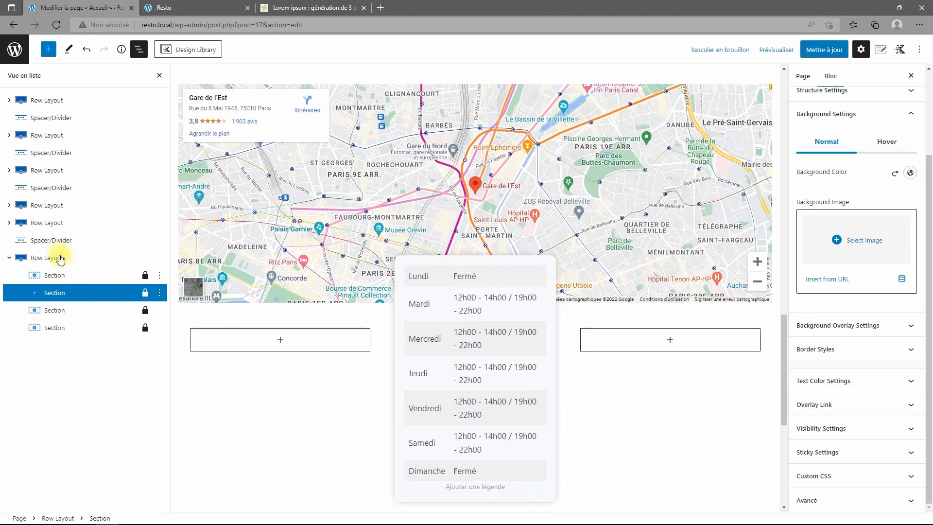
Inspect the opening-hours card section and its table in the block outline.
click(8, 224)
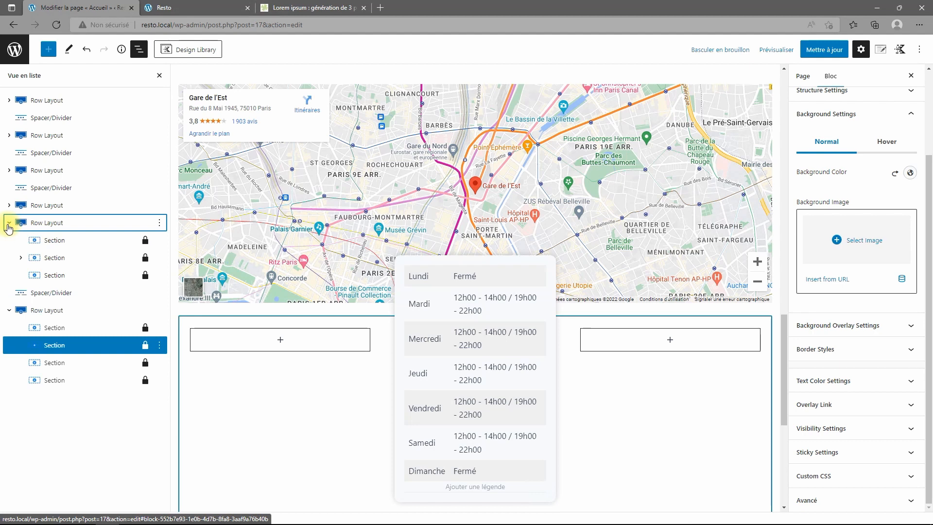
click(51, 258)
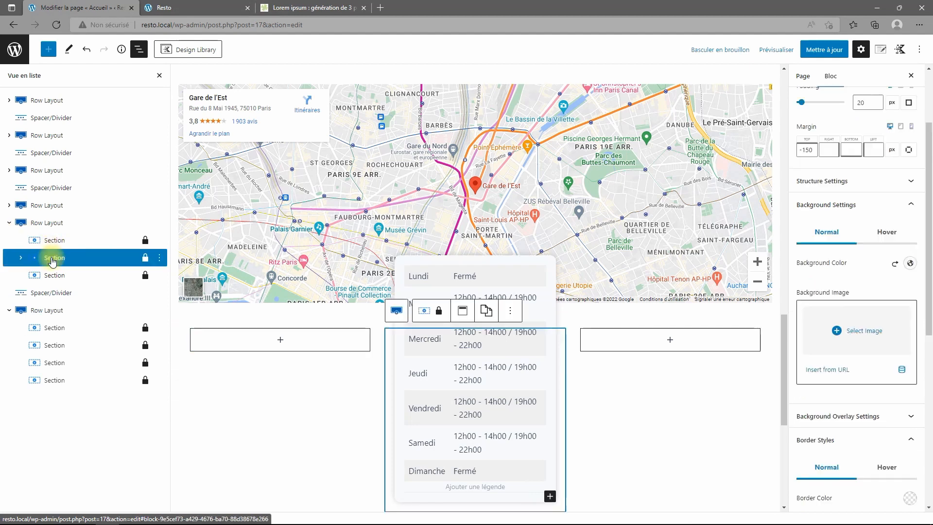
click(512, 313)
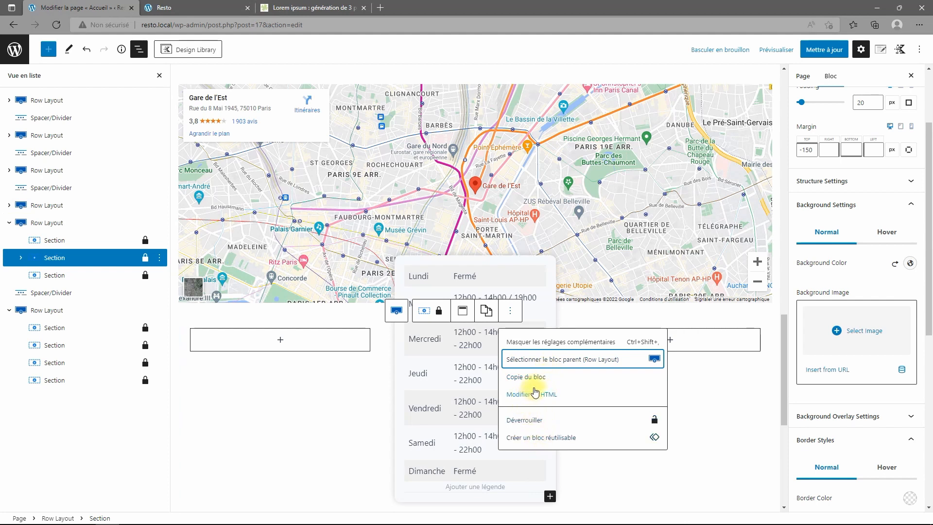
click(159, 258)
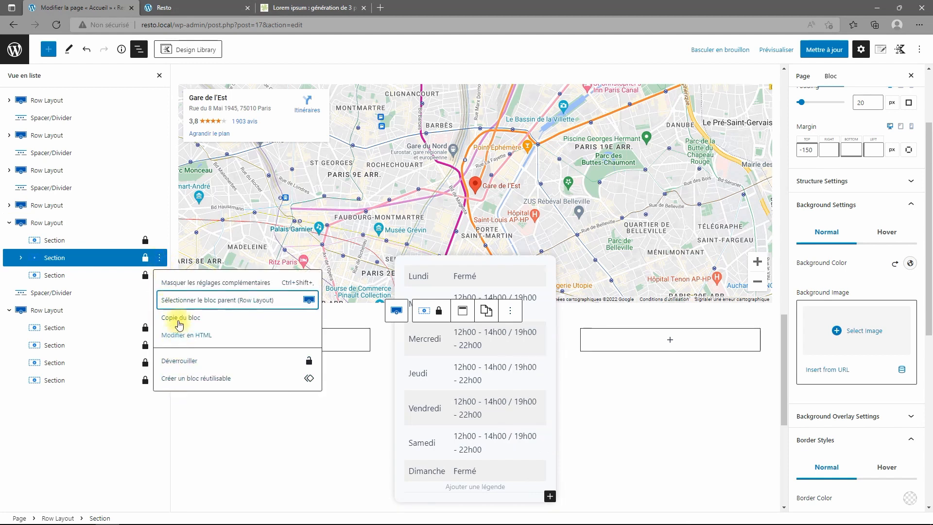
click(24, 260)
scroll(651, 396, down, 5)
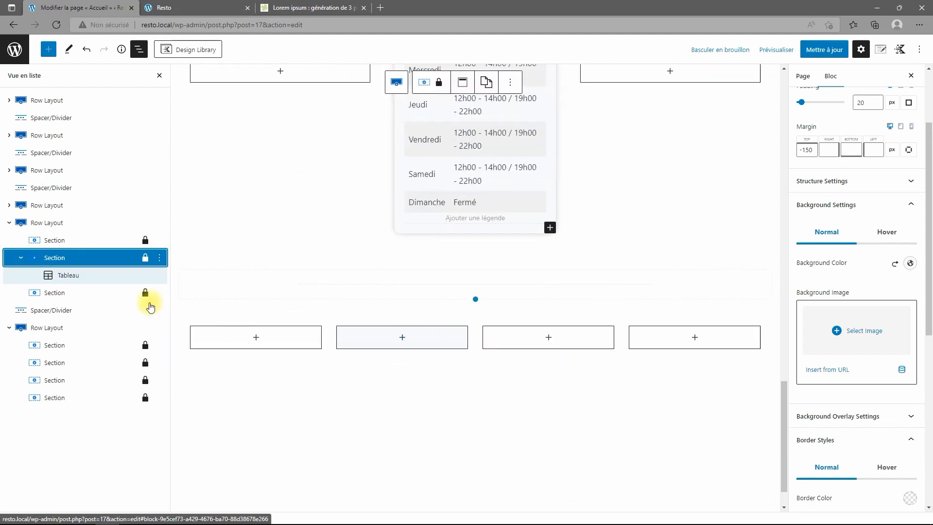
Give the second column a linked 12 px corner radius and a drop shadow.
click(36, 362)
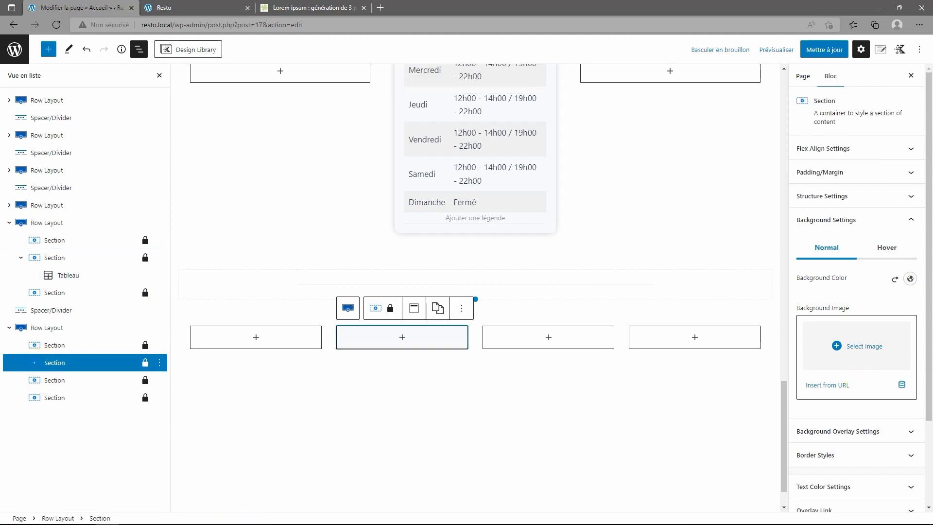
click(882, 461)
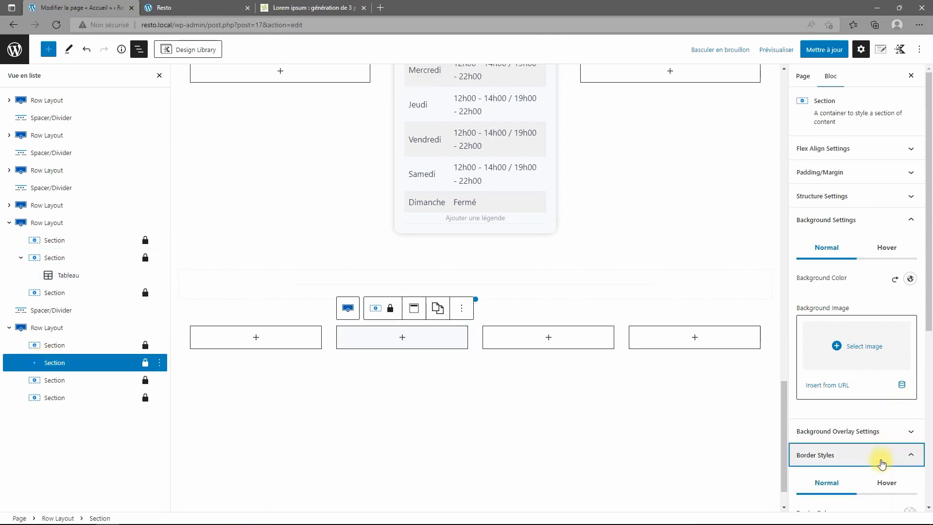
scroll(878, 459, down, 5)
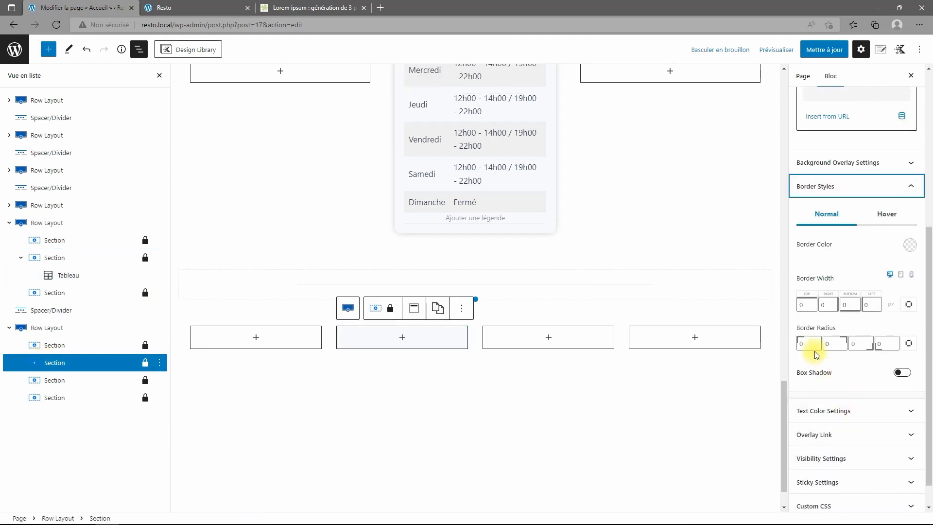
drag(812, 344, 786, 345)
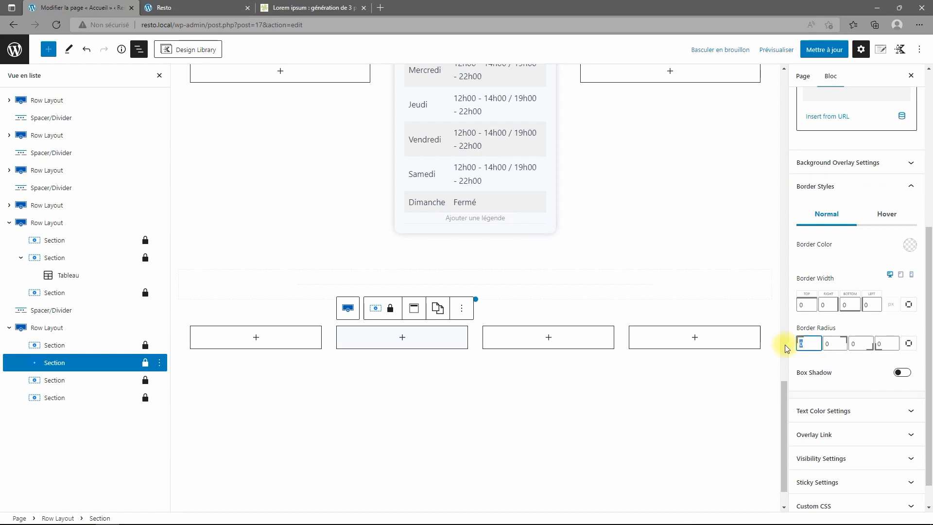
click(911, 345)
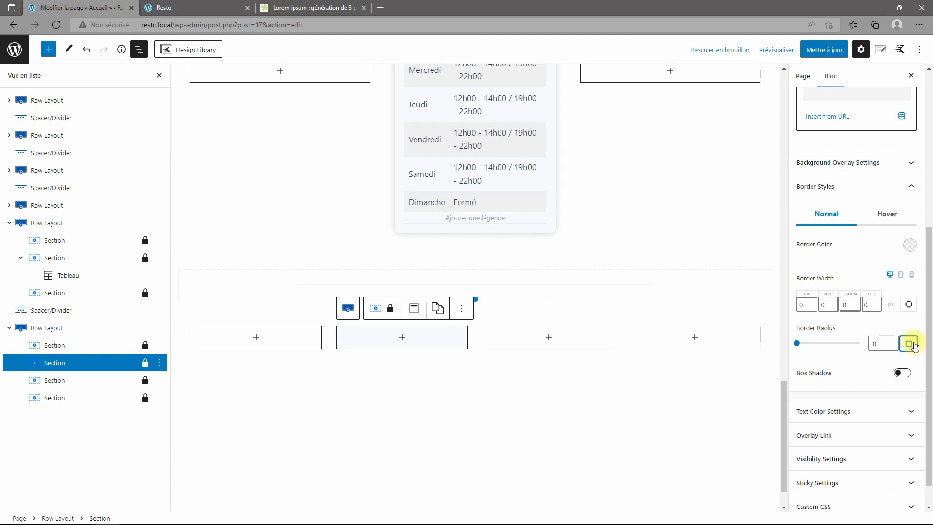
drag(879, 344, 827, 342)
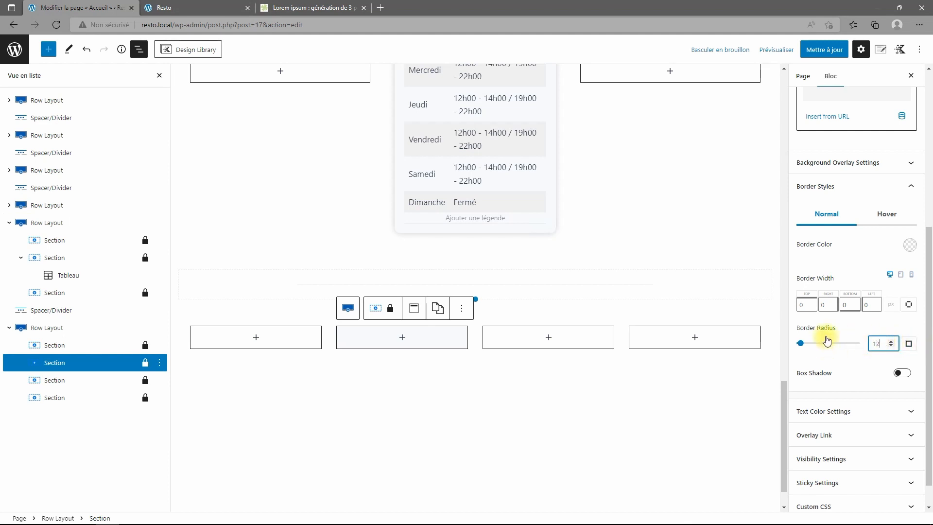
text(12)
click(905, 374)
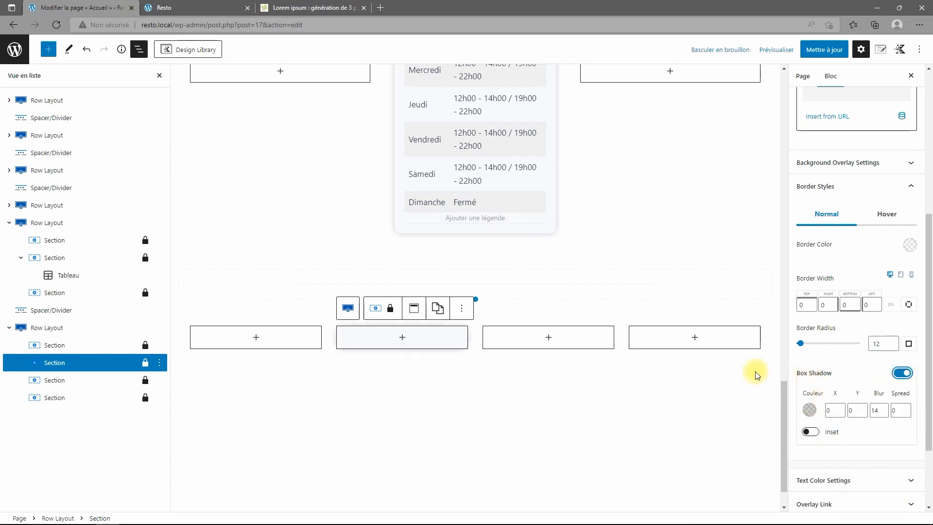
Add an Icon block to the second column showing the fe_mapPin icon.
click(403, 340)
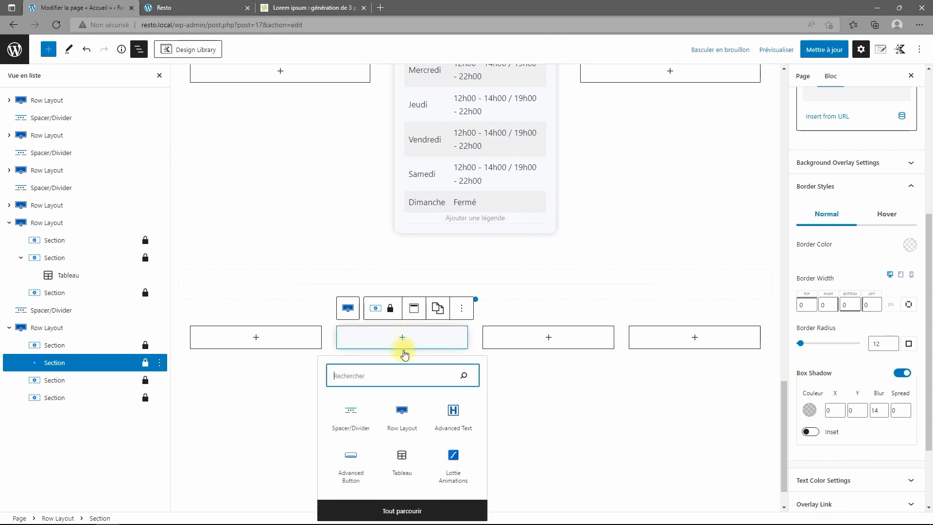
click(411, 509)
click(127, 270)
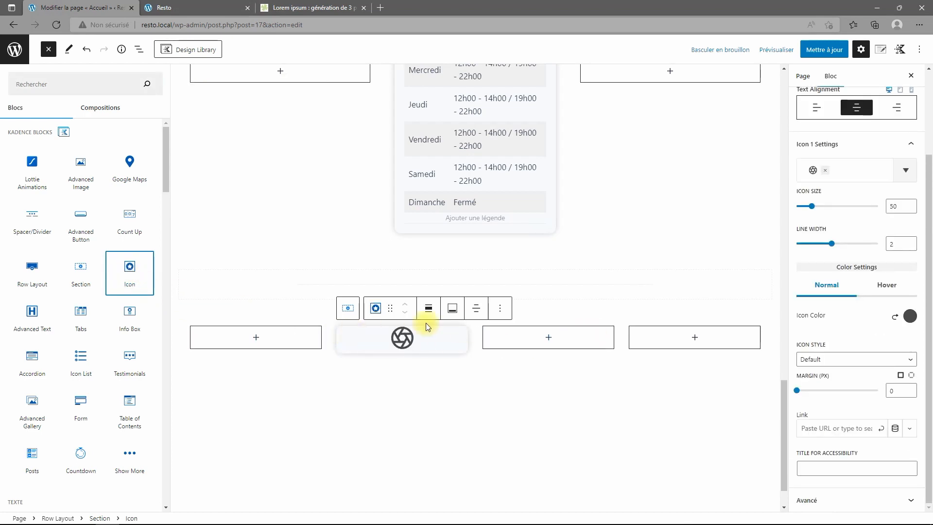
scroll(887, 339, up, 3)
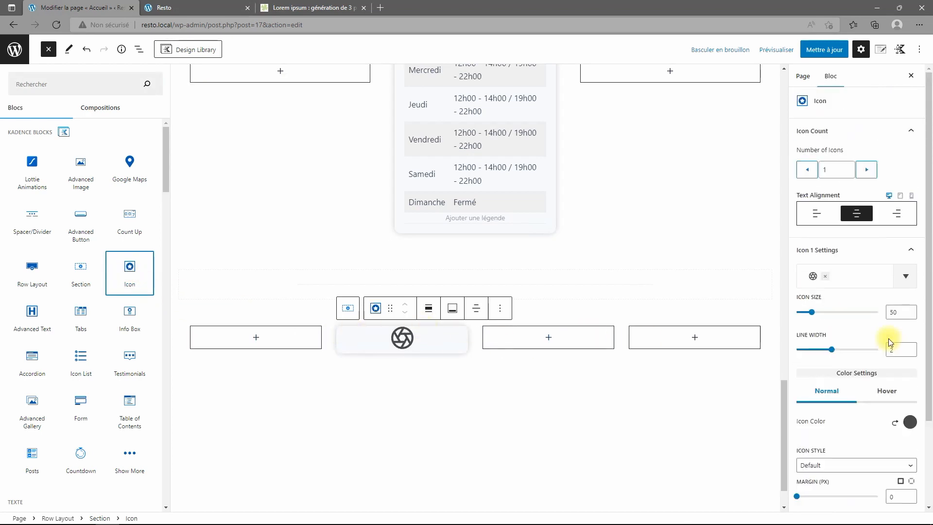
click(826, 277)
click(904, 276)
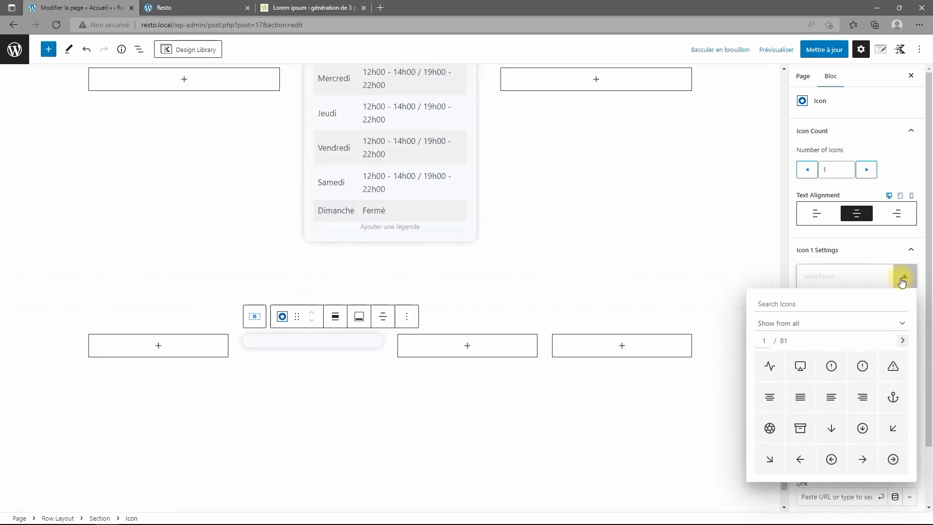
text(map)
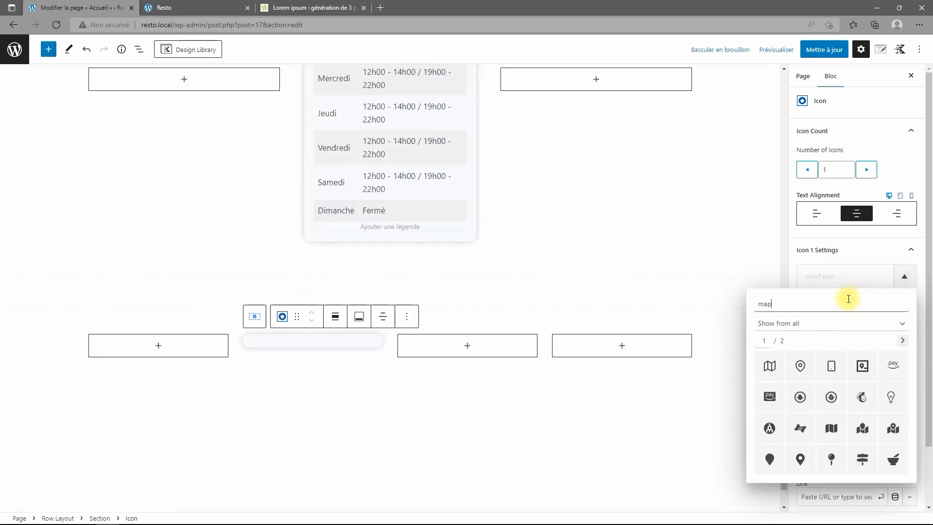
click(800, 371)
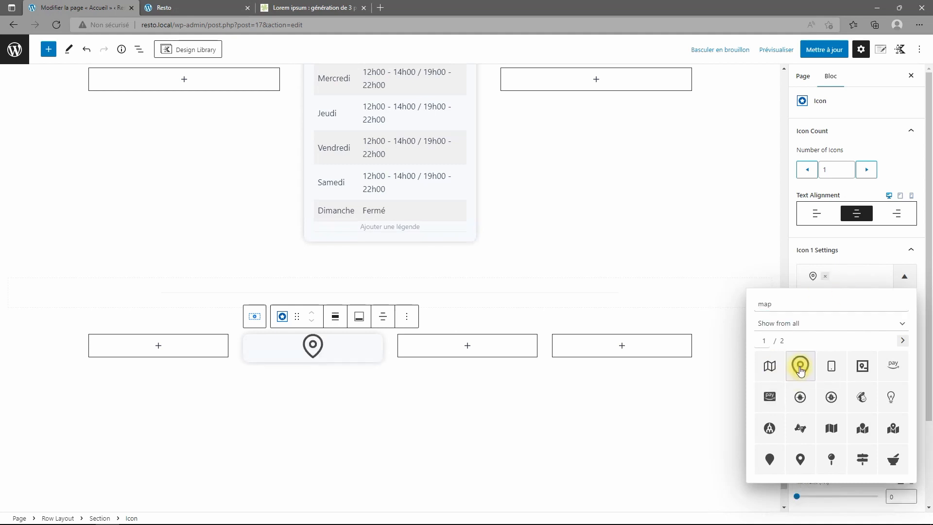
click(360, 356)
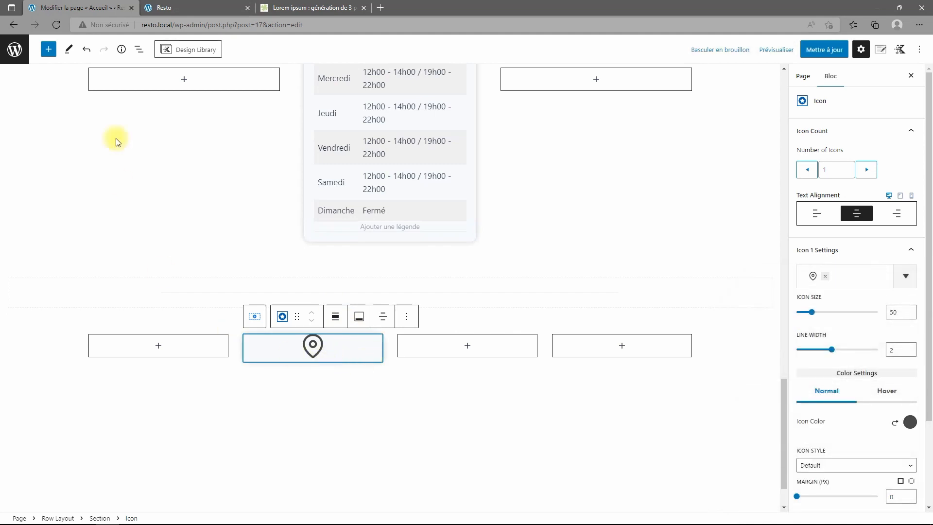
Add an Advanced Text heading below the icon and start typing 'Nous trouver'.
click(143, 49)
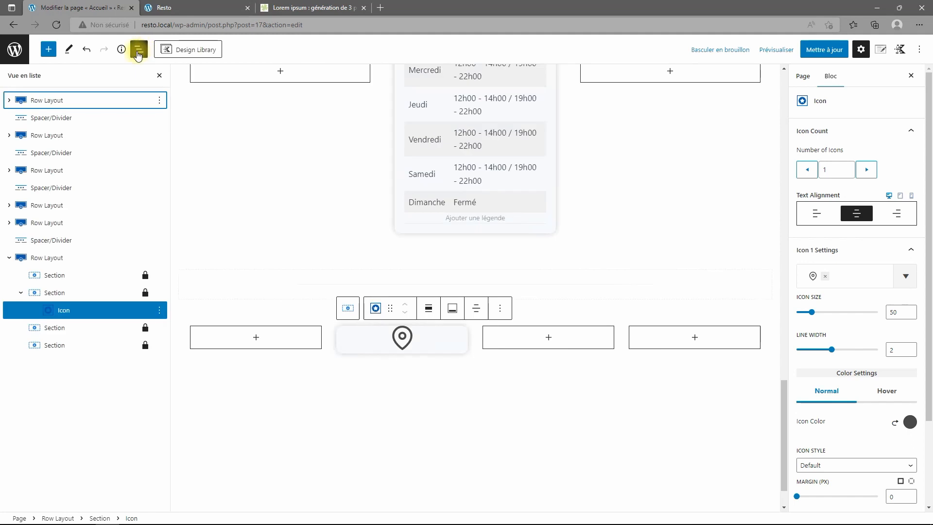
click(64, 297)
click(461, 347)
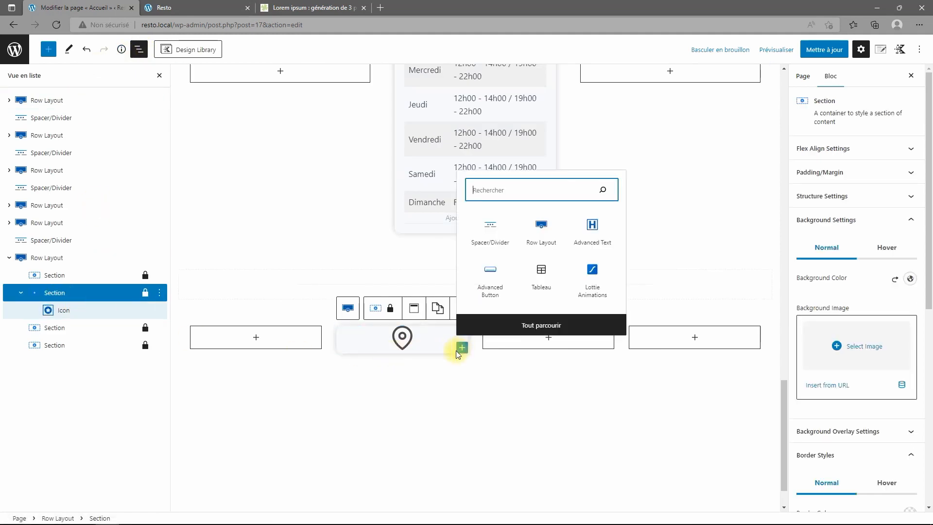
click(594, 228)
scroll(496, 328, up, 2)
text(Nous trouver)
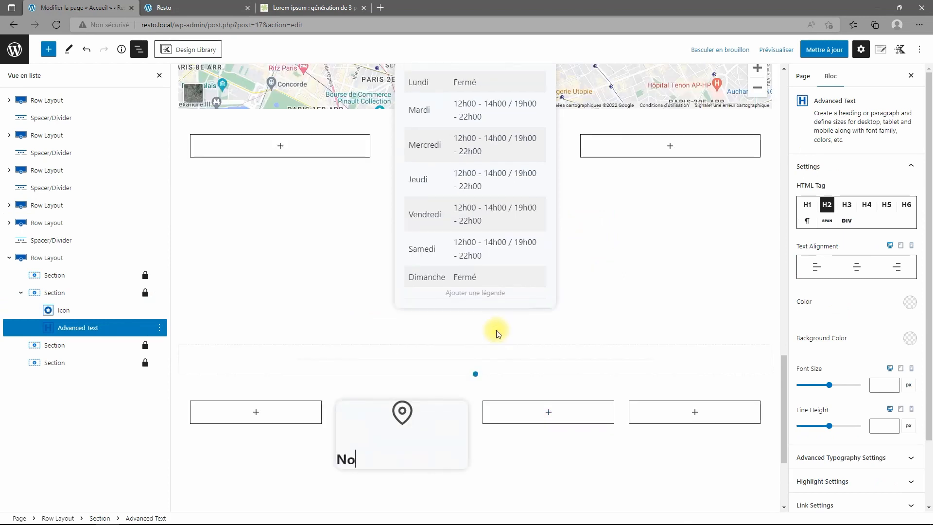
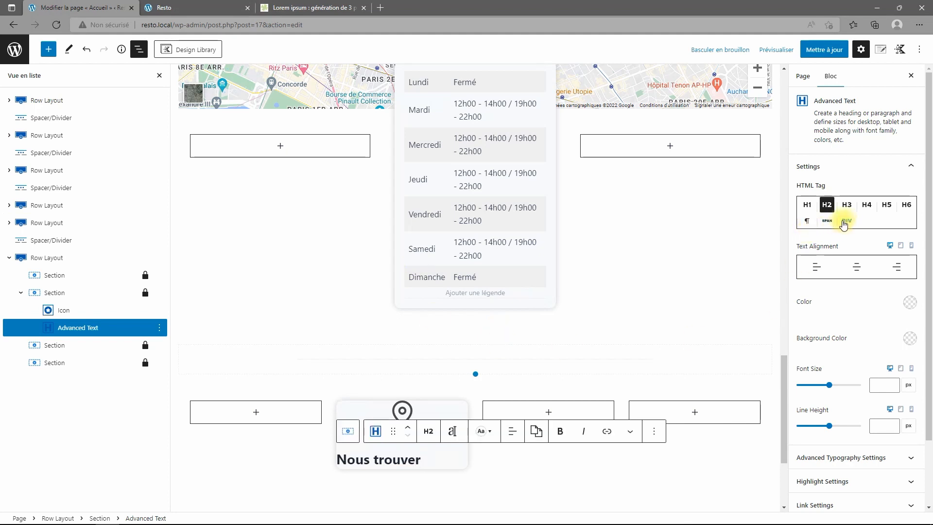
Make the Nous trouver title a centred paragraph at 20 px font size.
click(807, 221)
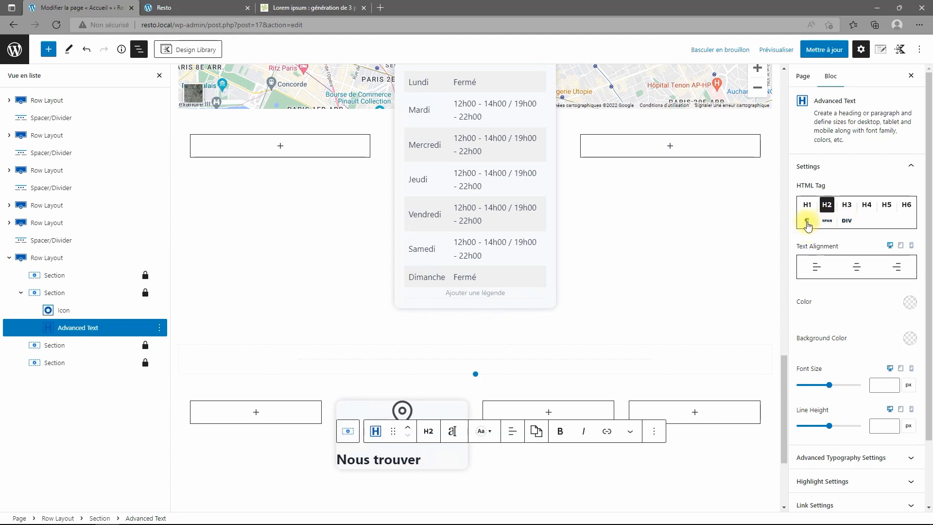
click(857, 268)
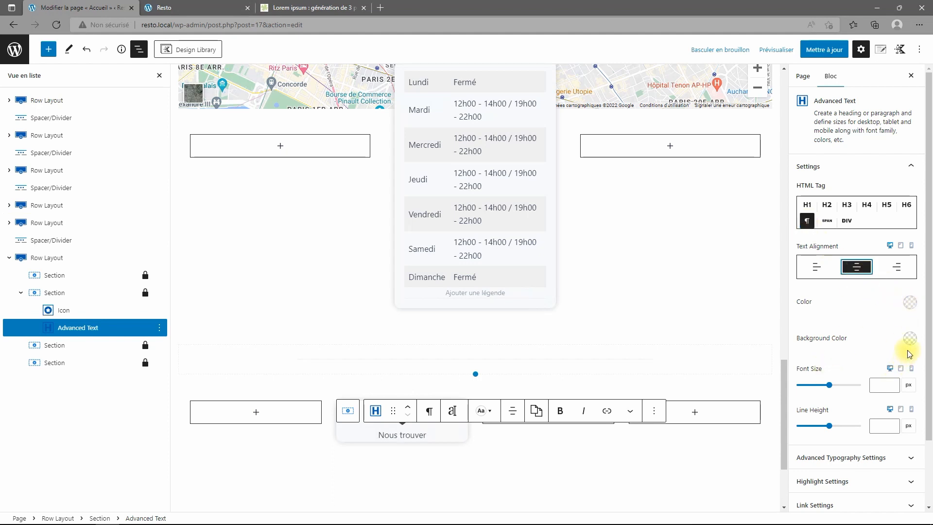
click(893, 385)
click(892, 385)
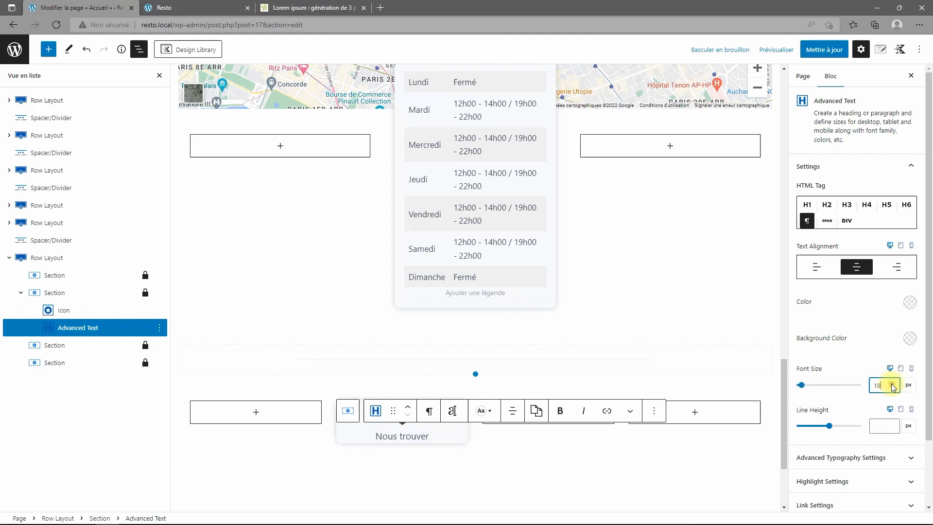
click(892, 385)
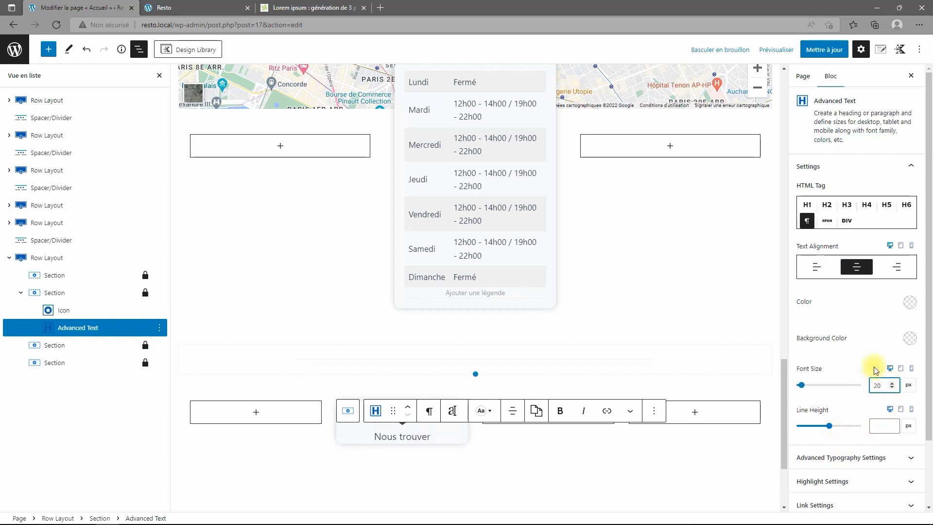
Set the title's font weight to Semi-Bold 600, then open the block inserter in its card.
scroll(860, 358, down, 2)
click(865, 390)
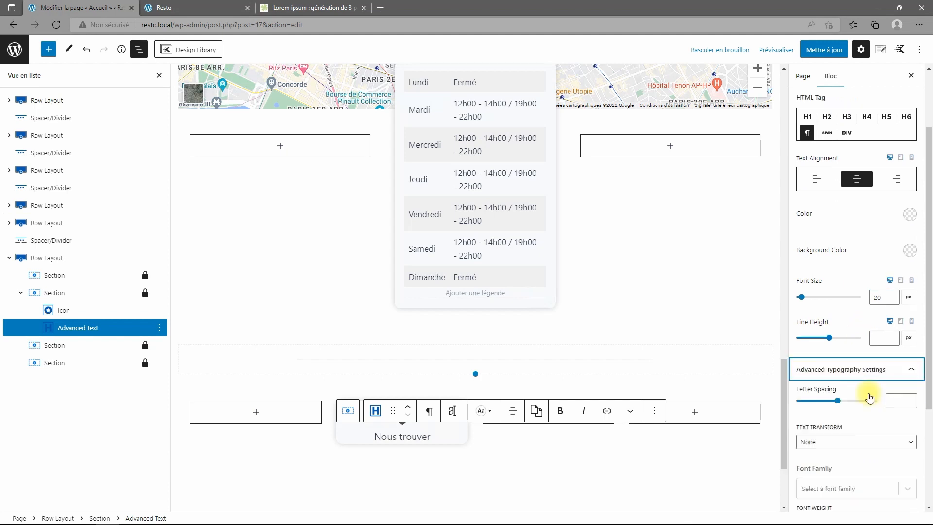
scroll(868, 393, down, 3)
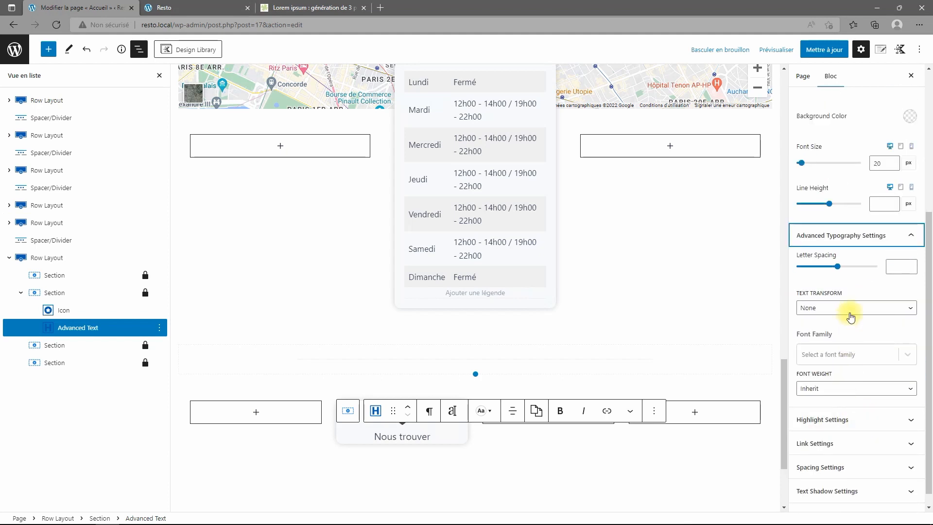
click(843, 392)
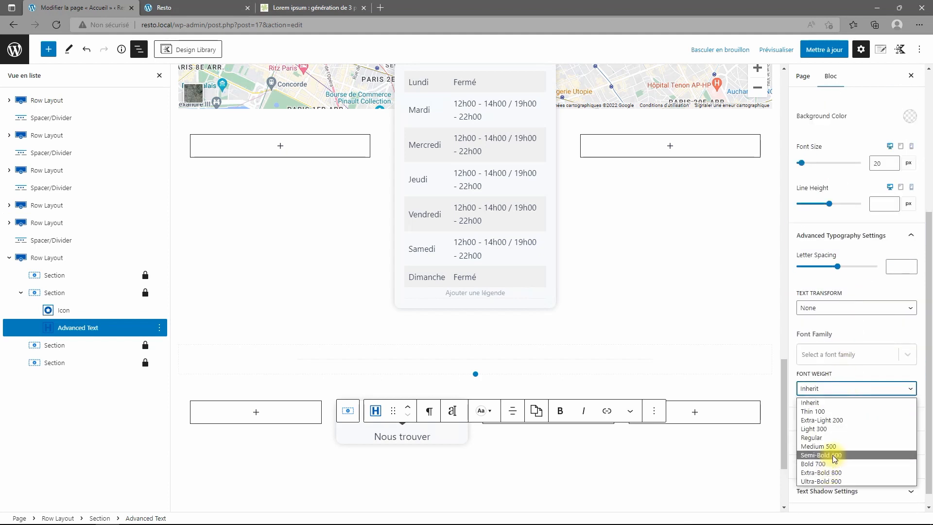
click(835, 456)
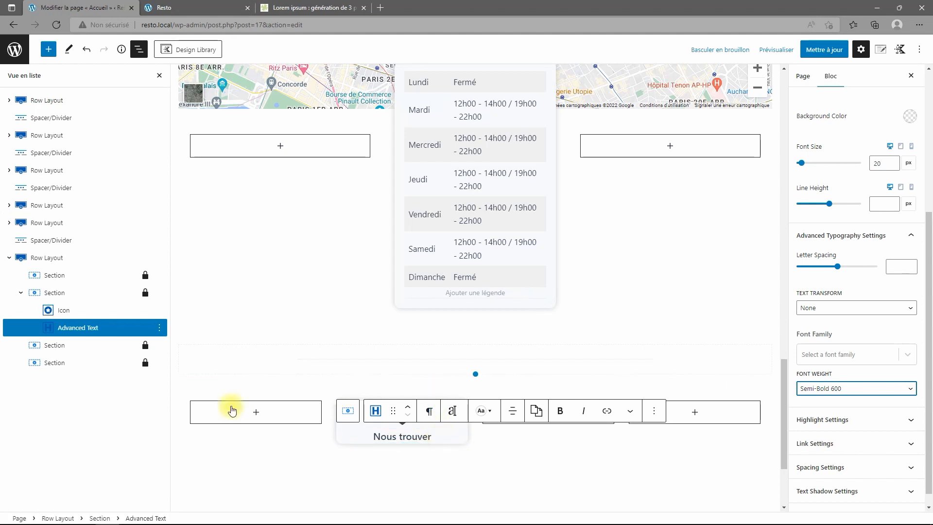
click(46, 293)
click(462, 454)
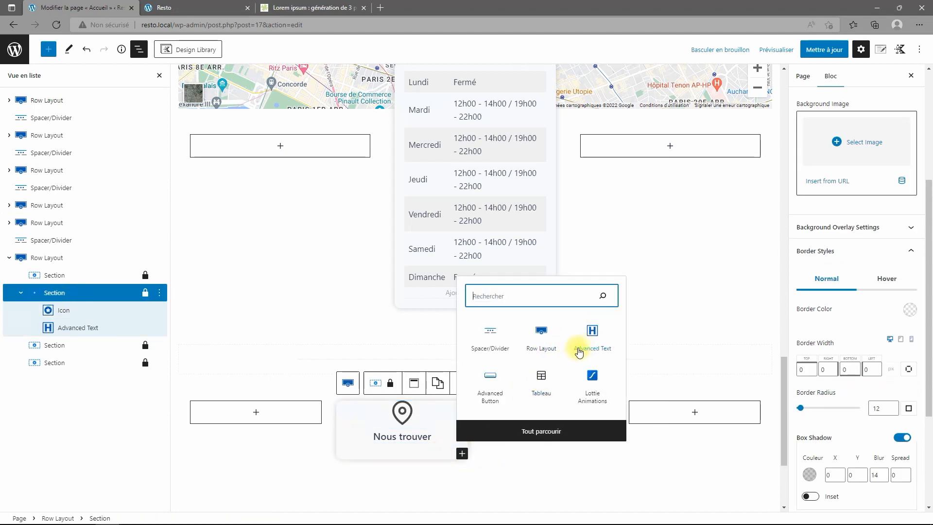
Add a paragraph Advanced Text block below the title and type 'Mon adresse'.
click(589, 336)
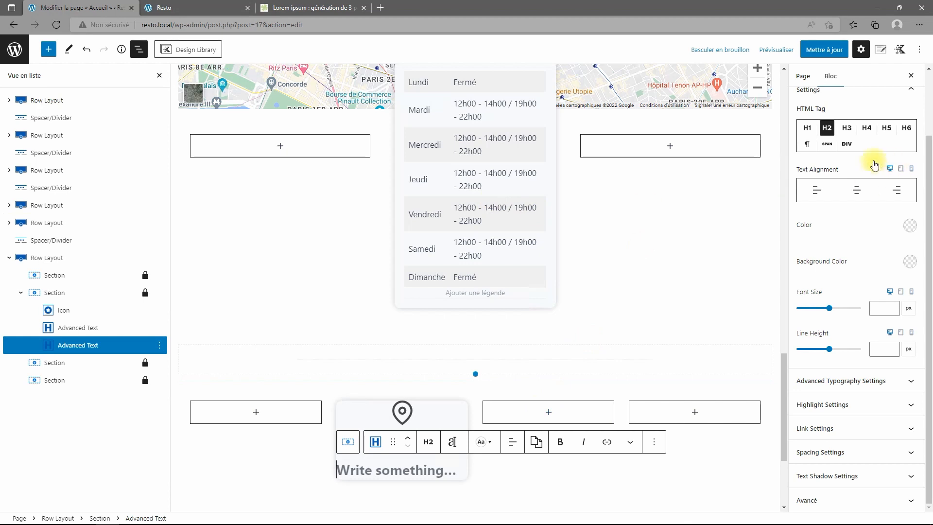
click(807, 144)
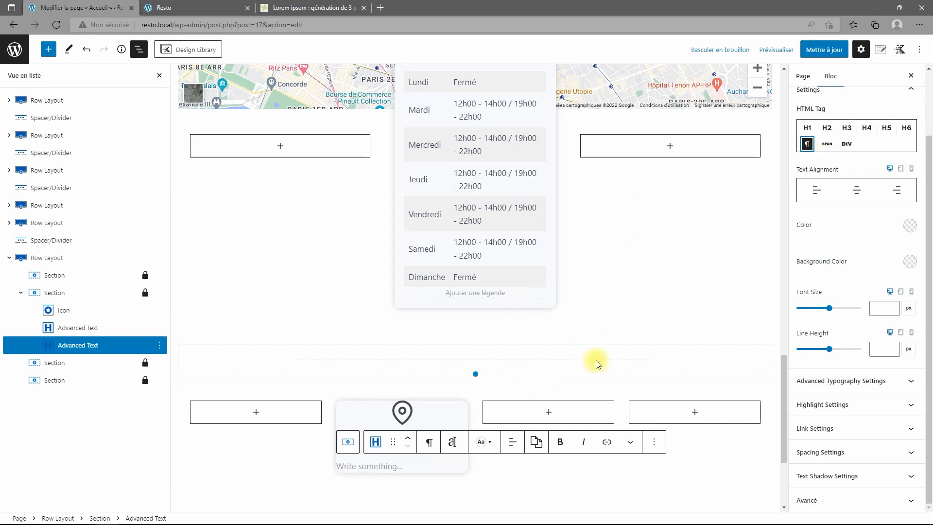
click(424, 465)
text(M)
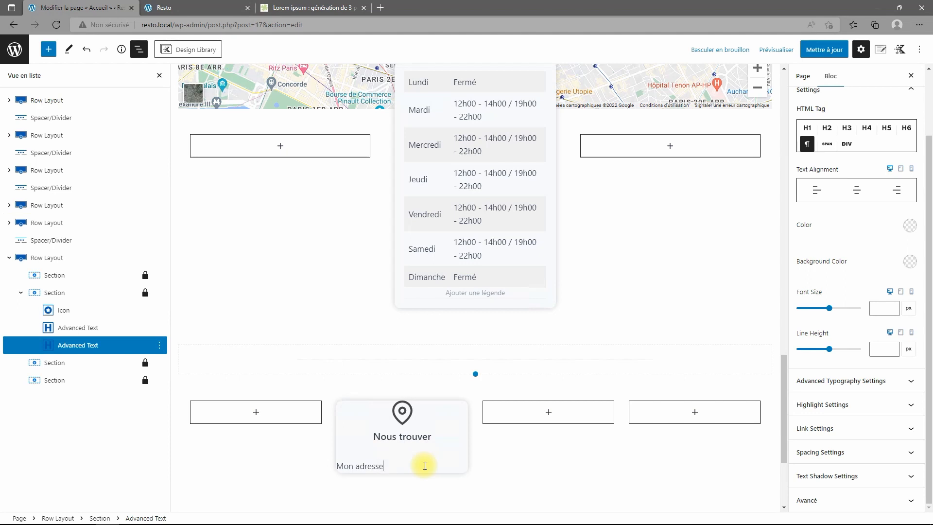
text(on adresse)
text(12h00 - 14h00 / 19h00 - 22h00)
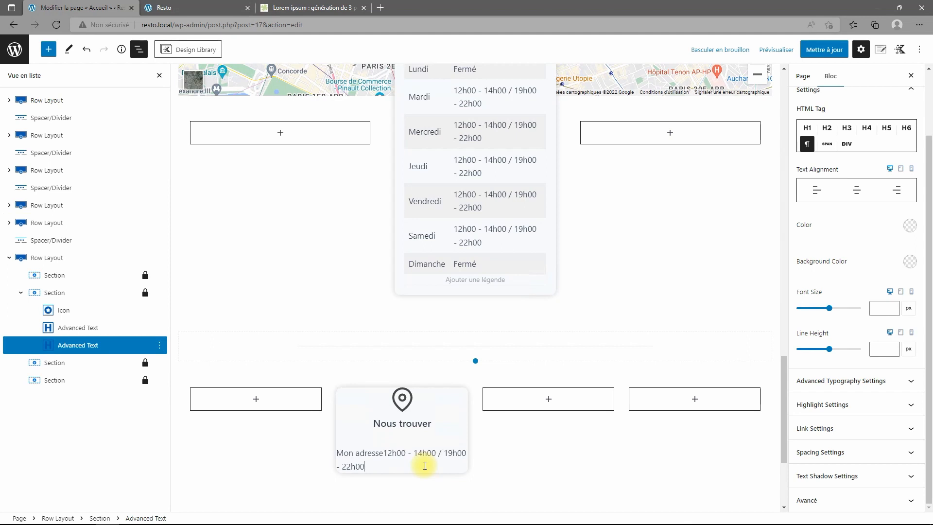
key(ctrl+z)
Replace it with the restaurant's two-line address, centred, and select the card section.
triple_click(424, 465)
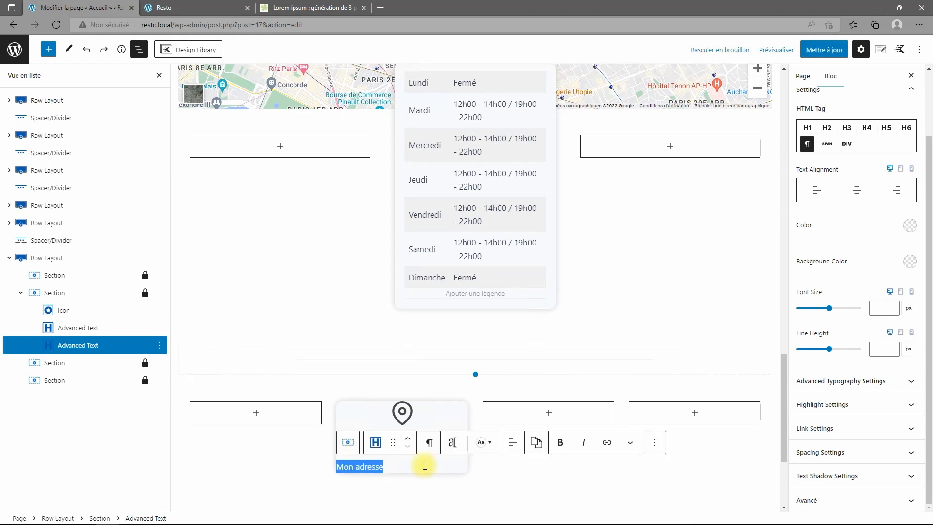
text(Place de la Gare)
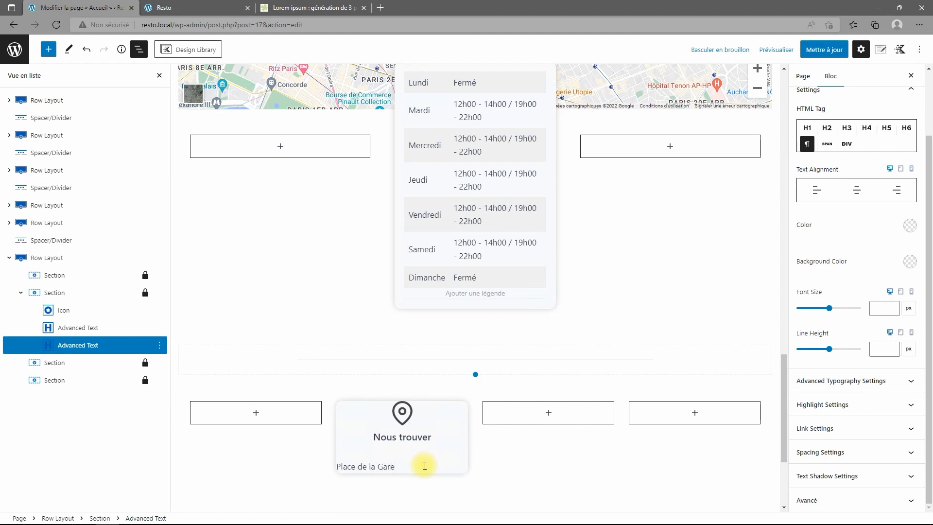
key(shift+Return)
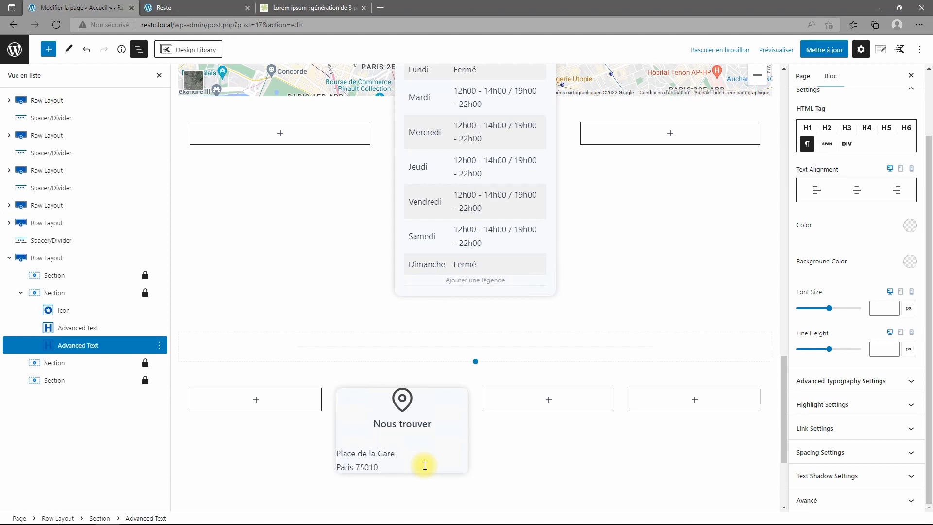
key(ctrl+a)
click(512, 429)
click(545, 476)
key(Right)
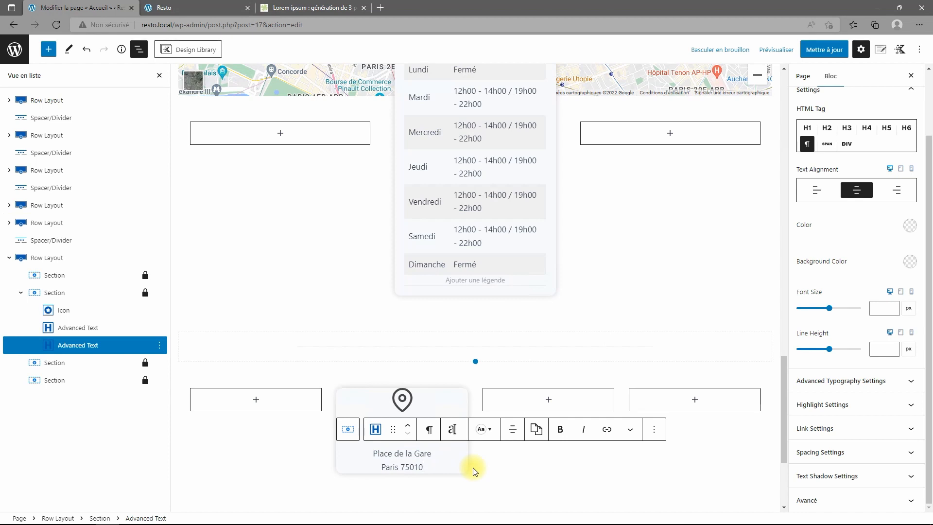
click(51, 292)
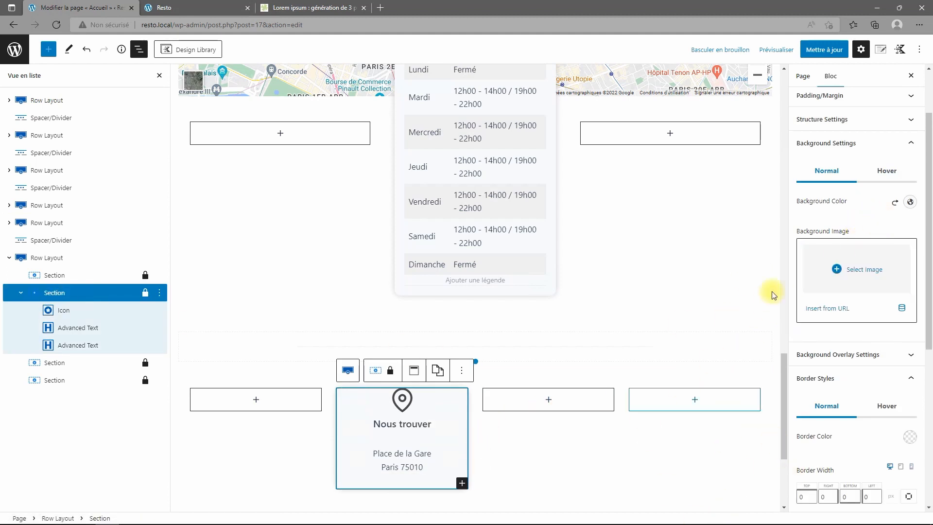
Set the Nous trouver card's top padding to 30 px and save the page.
scroll(869, 190, up, 2)
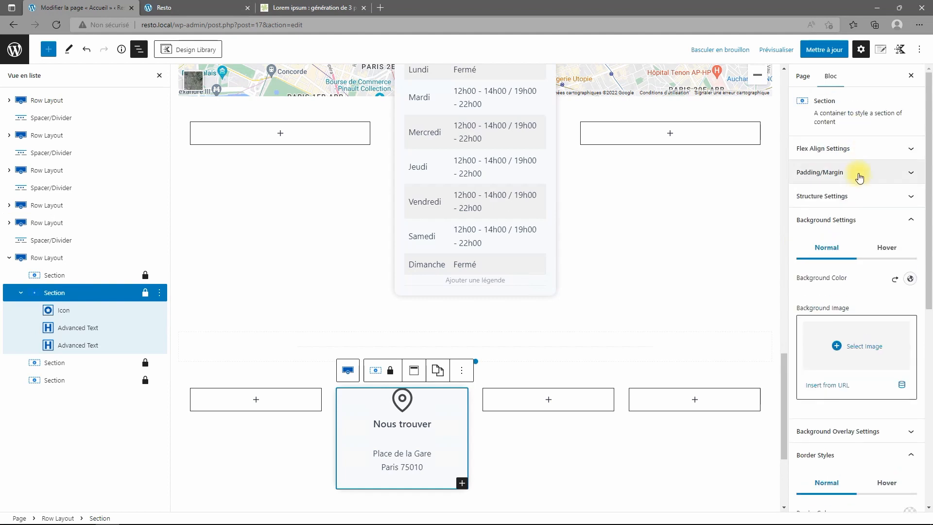
click(859, 177)
click(809, 217)
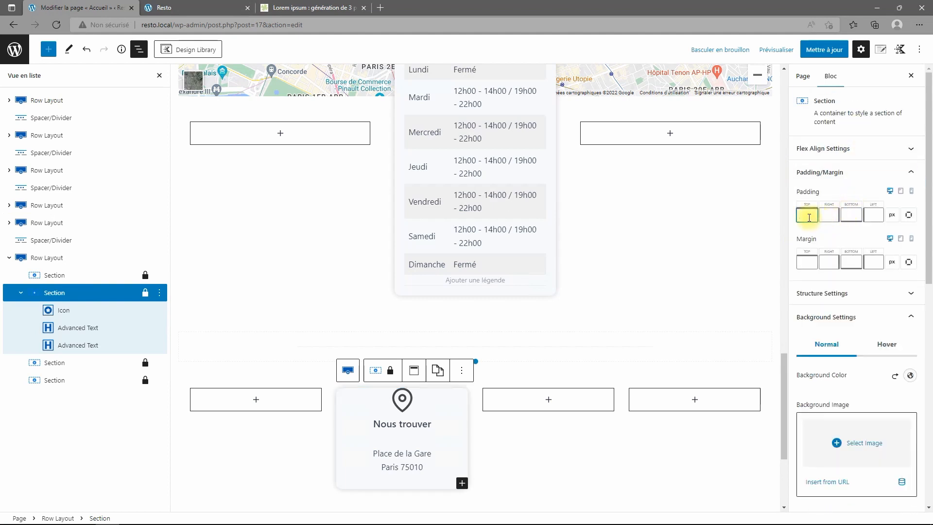
text(20)
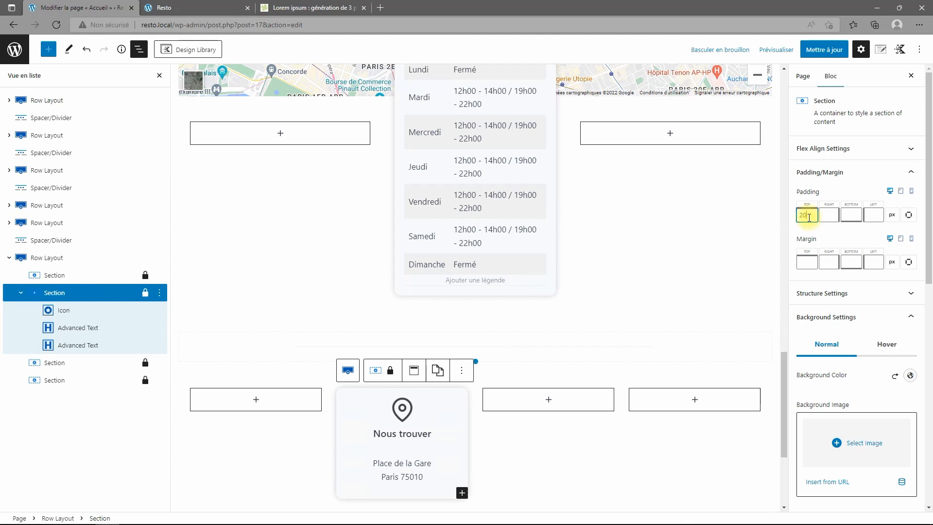
key(BackSpace)
key(BackSpace)
text(30)
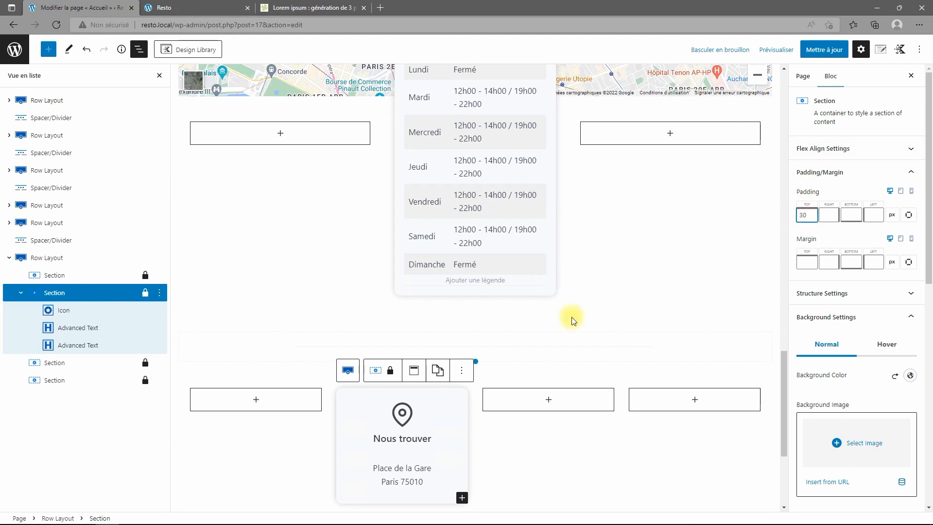
click(828, 51)
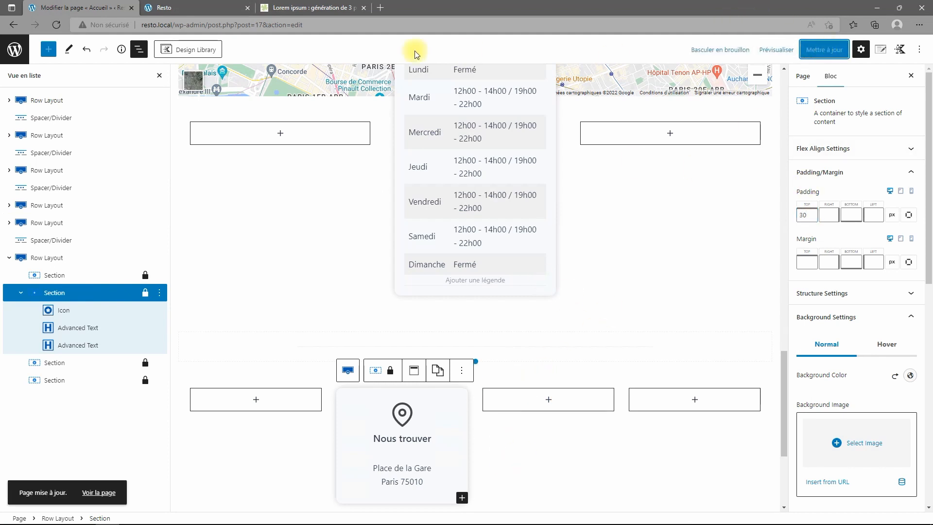
click(190, 8)
click(56, 25)
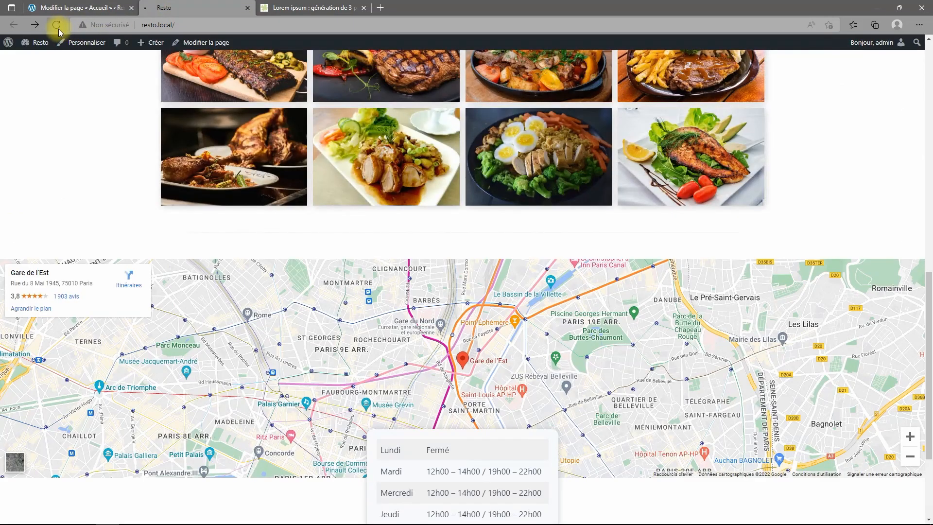
scroll(301, 316, down, 5)
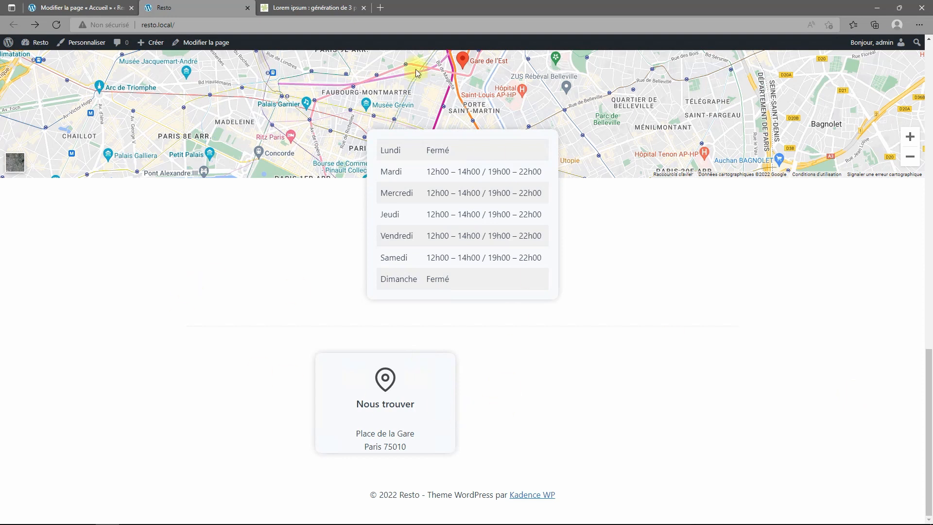
click(73, 8)
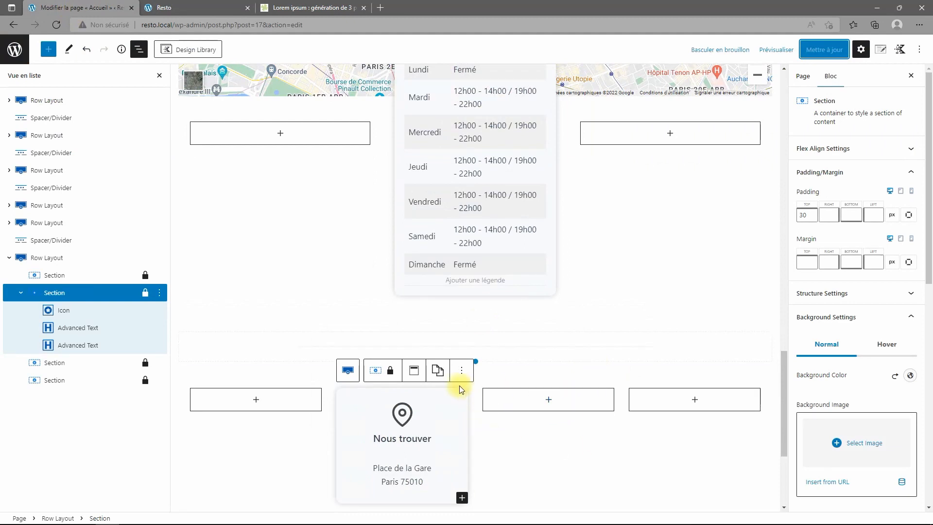
Copy the Nous trouver card's styles and paste them onto the empty second section.
click(437, 372)
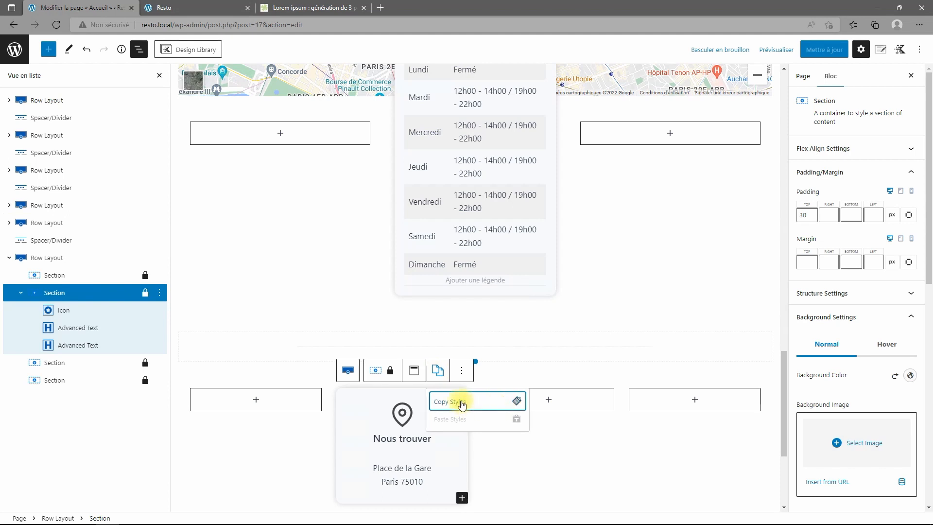
click(462, 402)
click(551, 399)
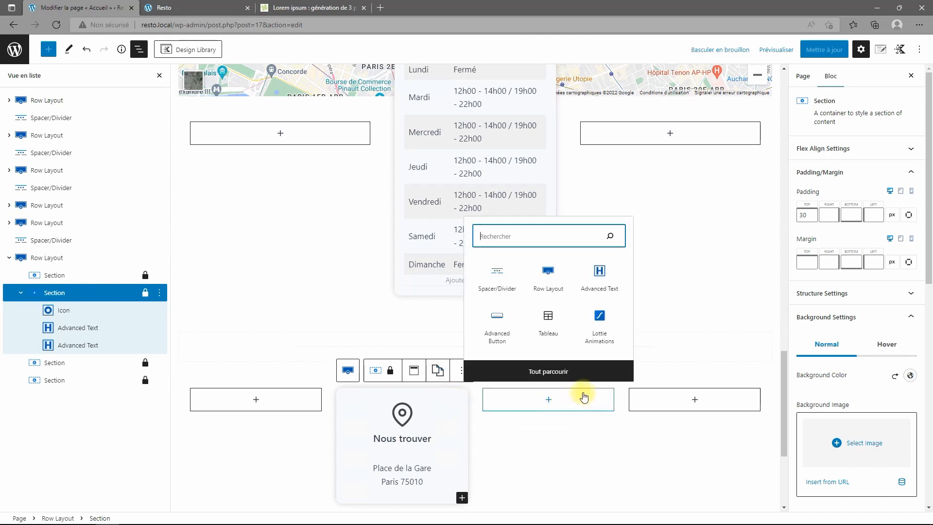
right_click(559, 402)
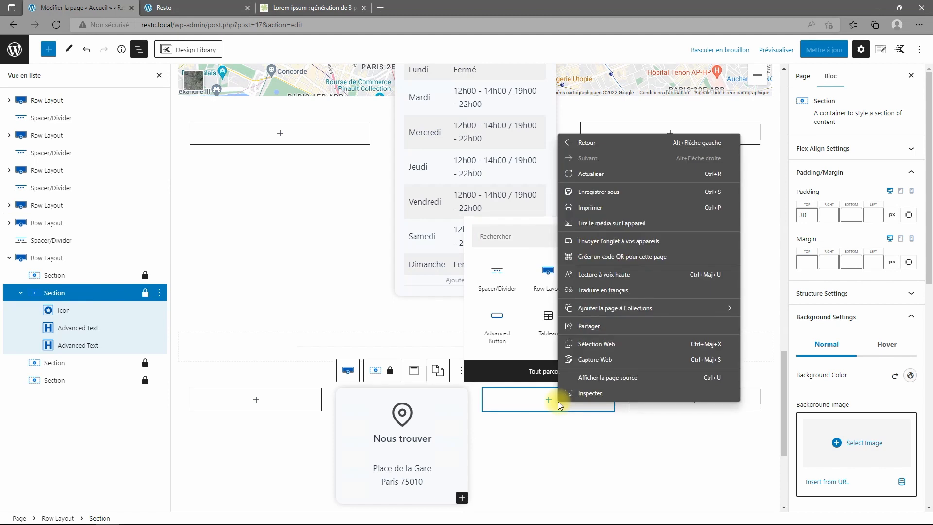
click(549, 402)
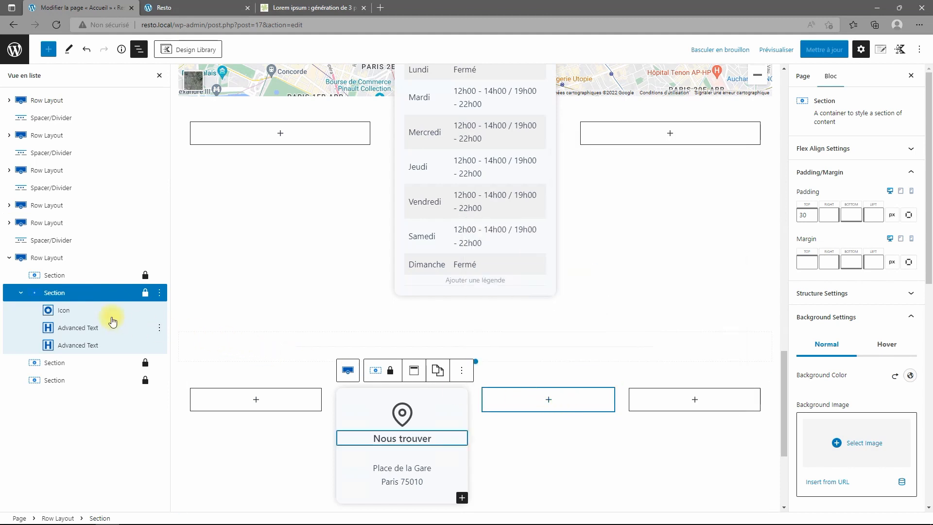
click(46, 364)
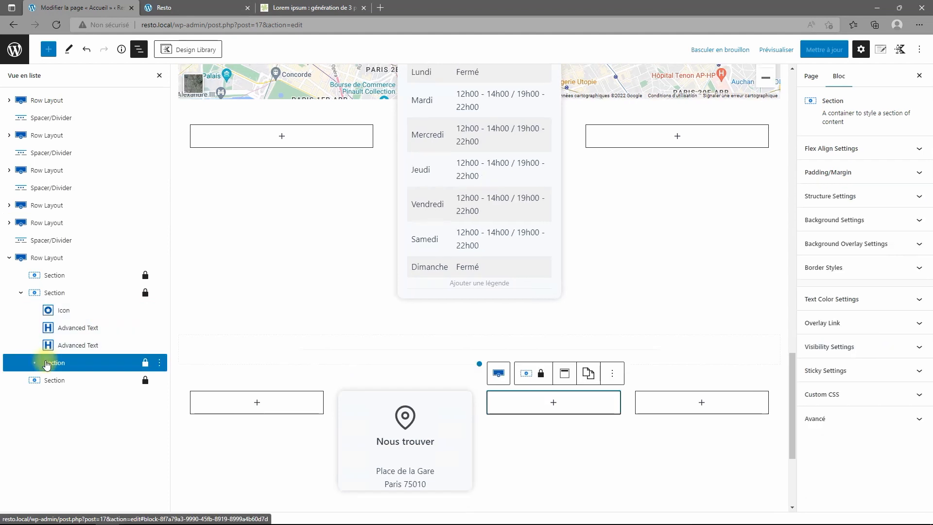
click(590, 375)
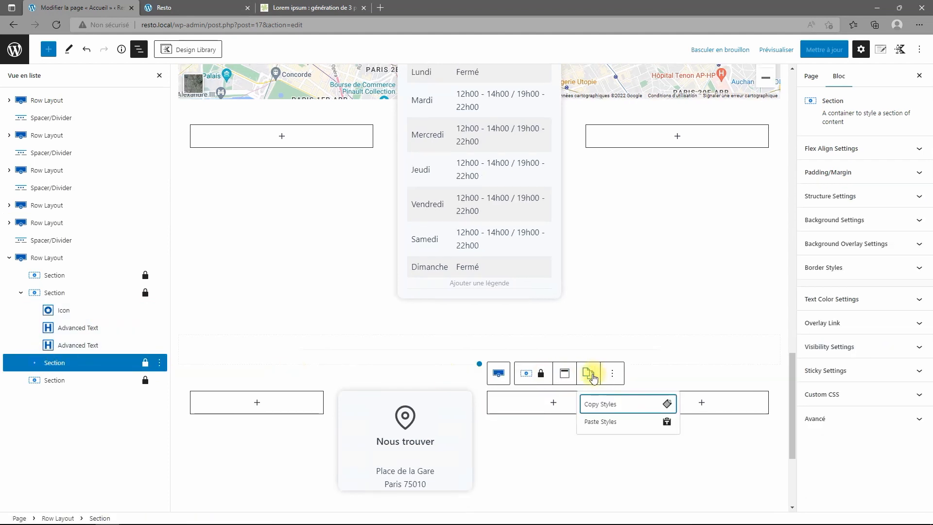
click(598, 421)
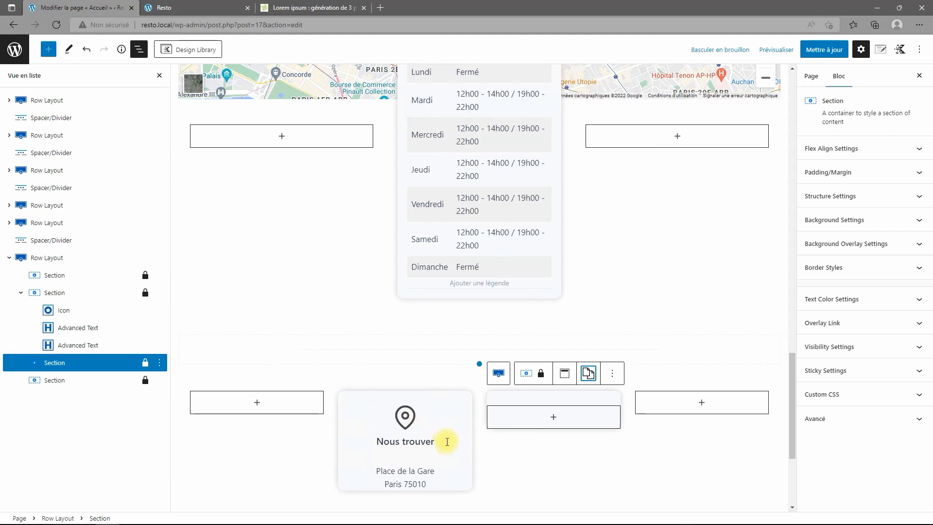
Duplicate the pin icon and move the copy into the second card.
click(410, 419)
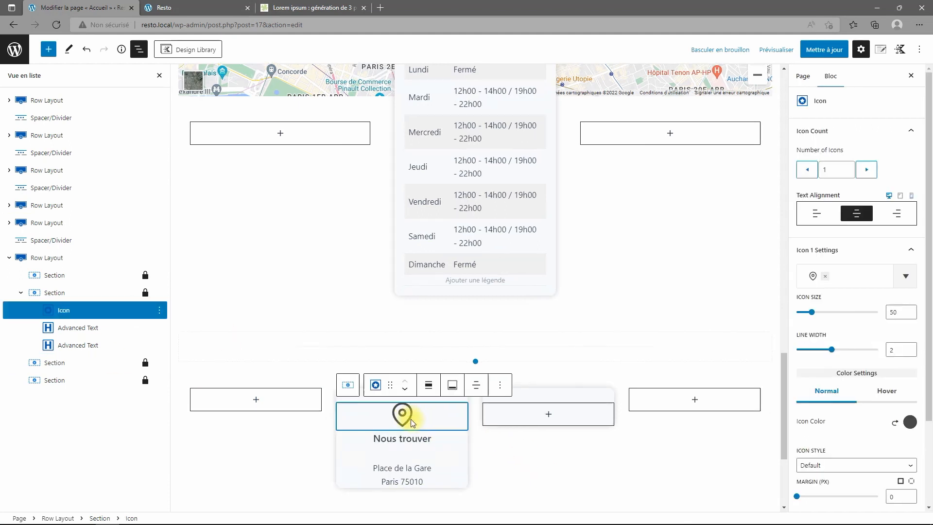
click(499, 385)
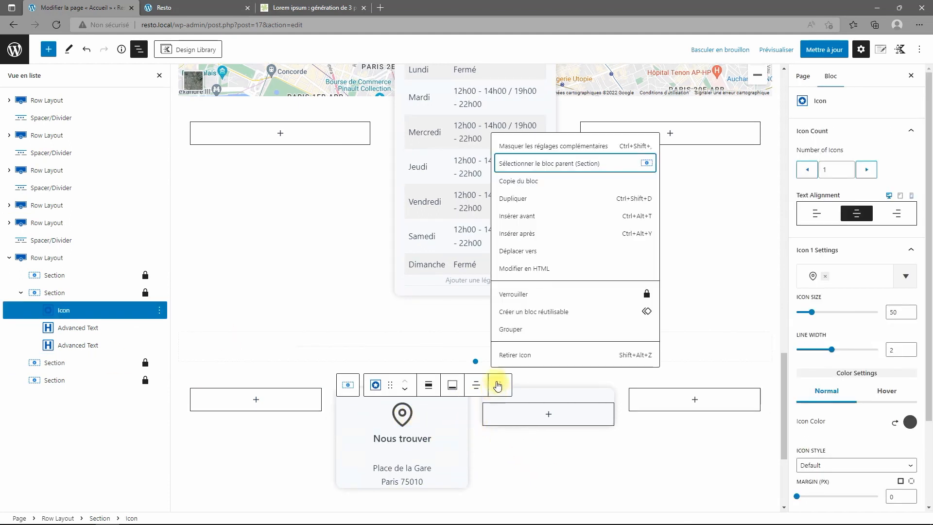
click(520, 202)
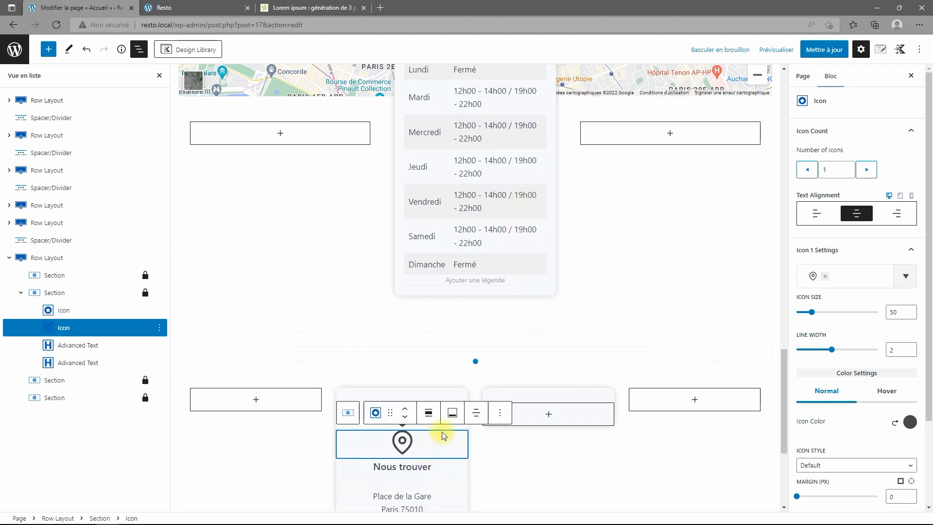
drag(391, 413, 529, 408)
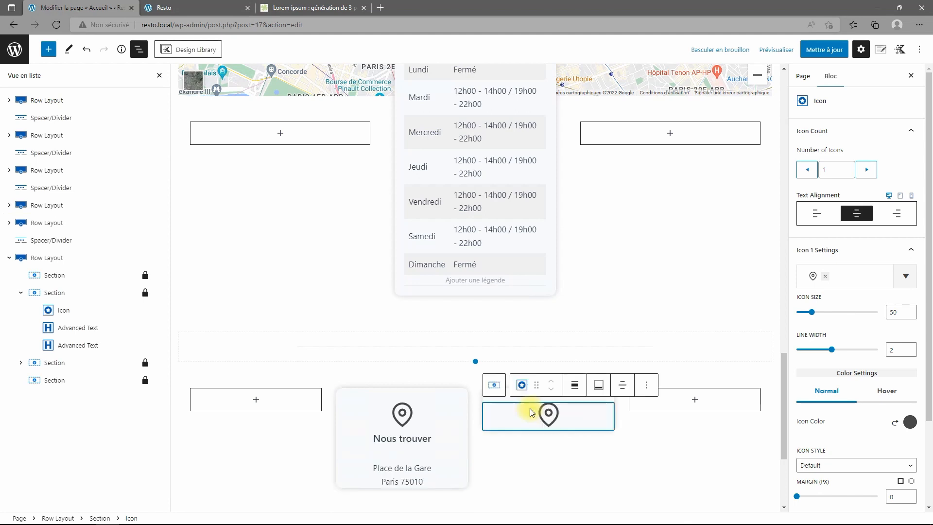
Duplicate the Nous trouver heading into the second card beneath the icon.
click(429, 439)
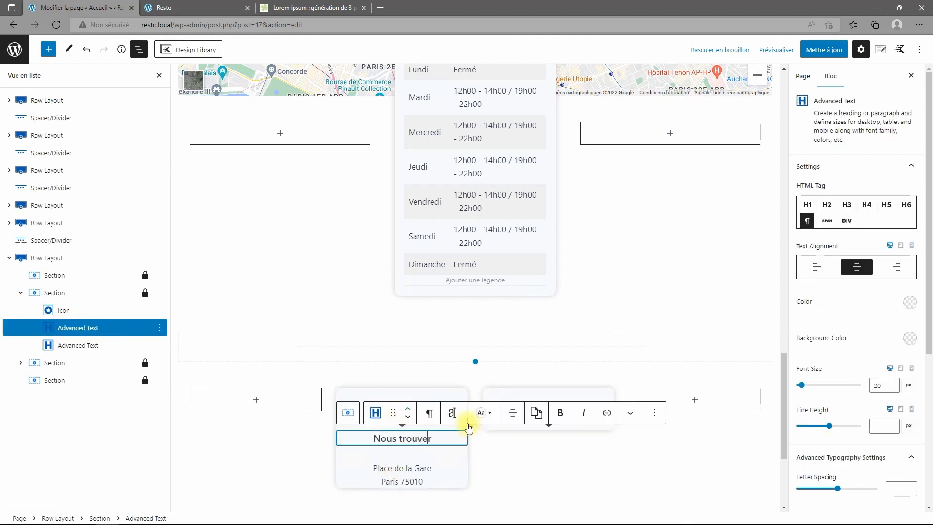
click(654, 412)
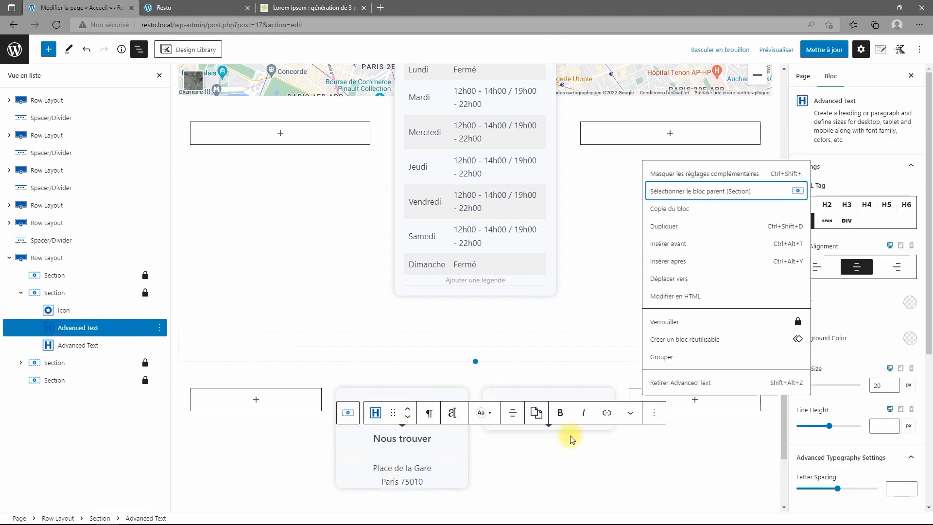
click(683, 228)
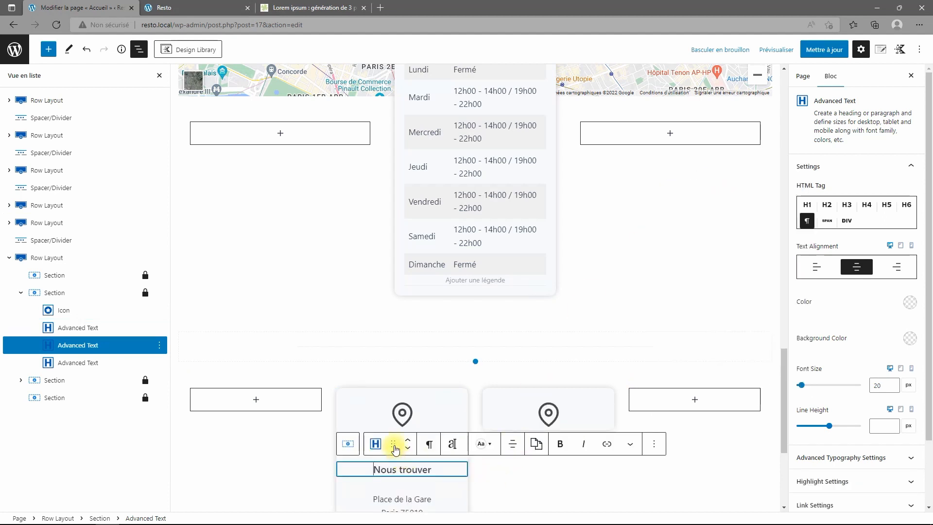
drag(393, 446, 554, 421)
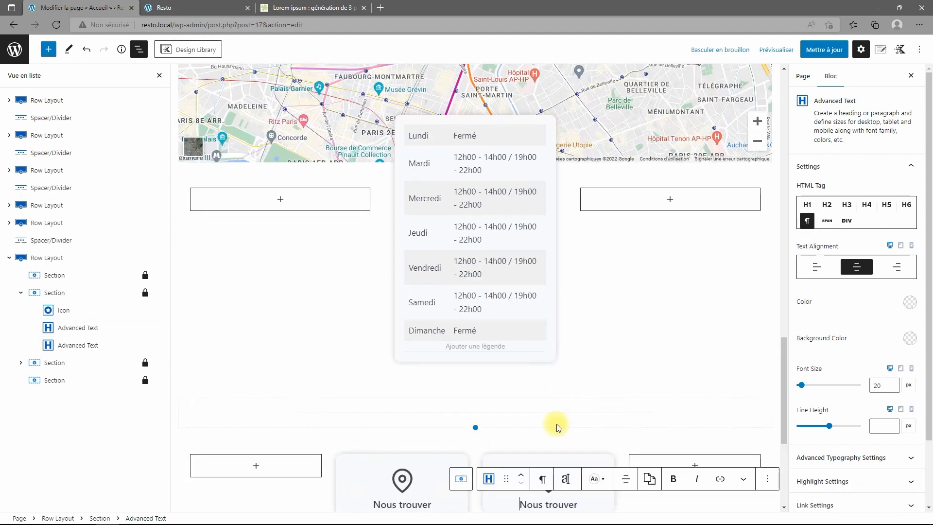
scroll(557, 427, down, 5)
click(408, 290)
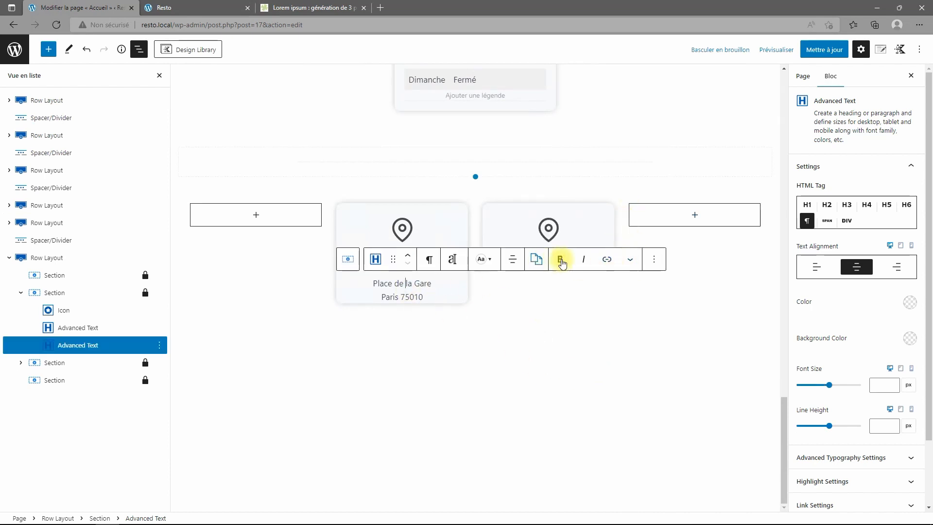
Duplicate the address text into the second card.
click(654, 259)
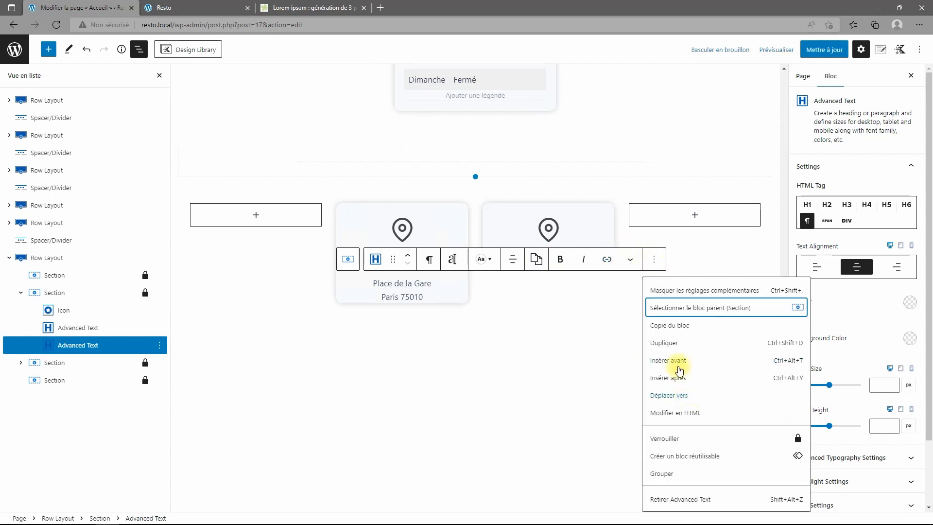
click(666, 343)
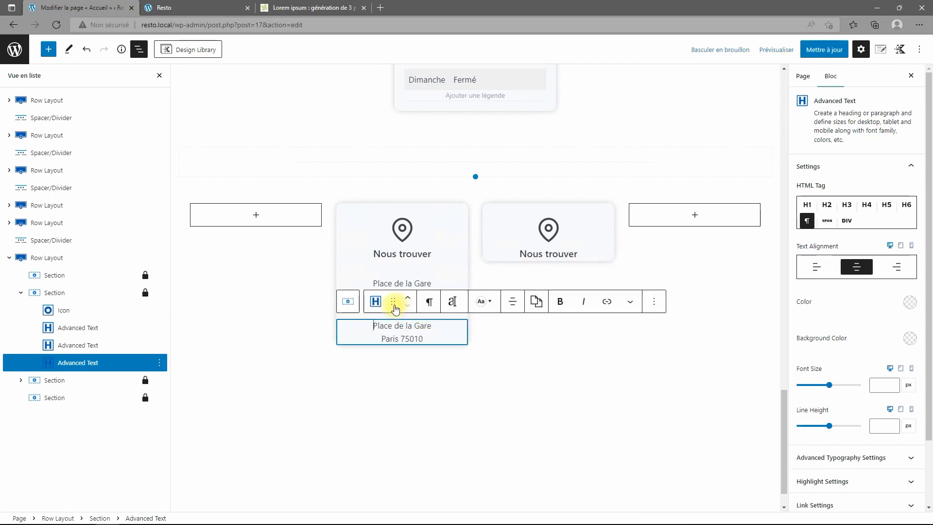
drag(395, 308, 558, 293)
scroll(575, 427, down, 4)
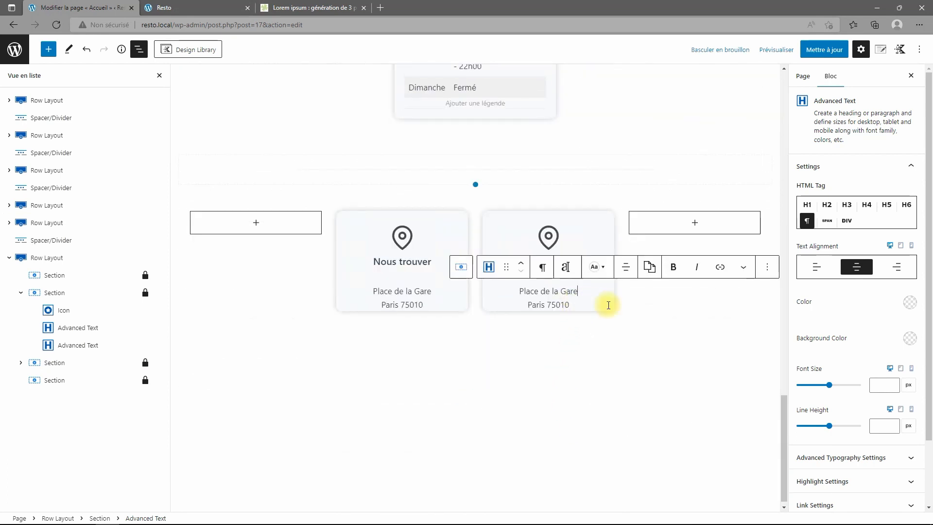
Replace the copied lines with the phone number and a dash, then edit the card's heading.
key(shift+Home)
text(01)
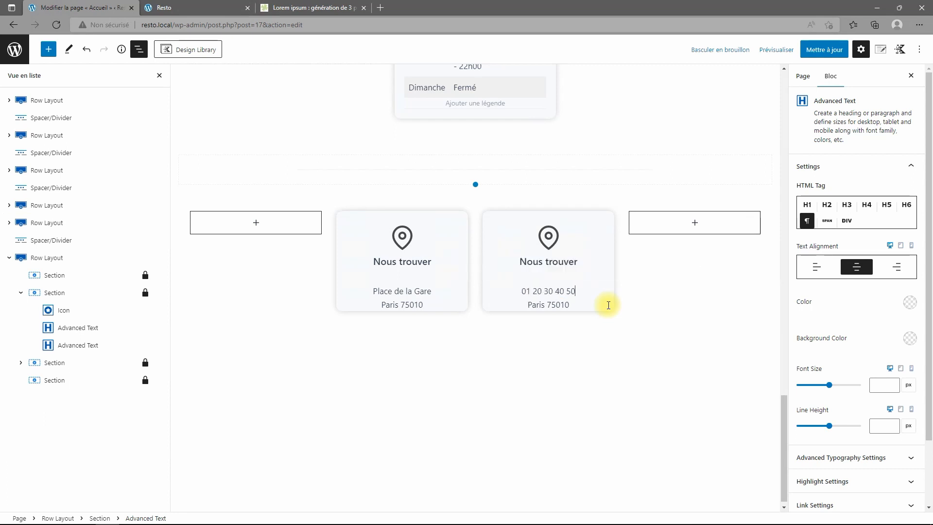
click(608, 305)
key(shift+Home)
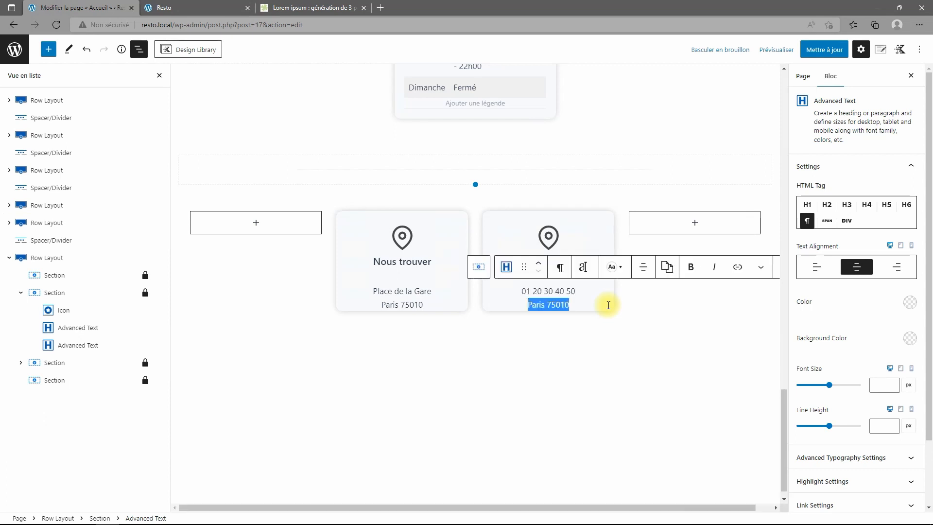
text(-)
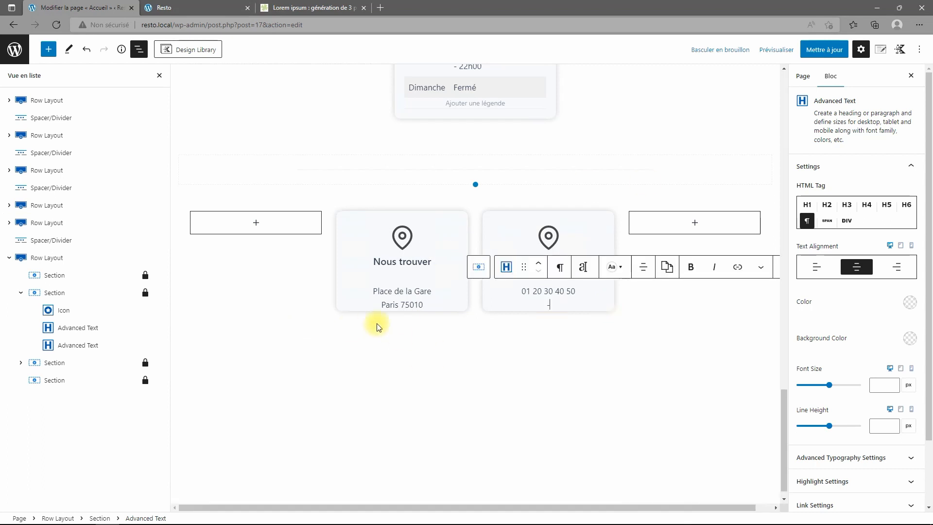
click(530, 243)
click(601, 261)
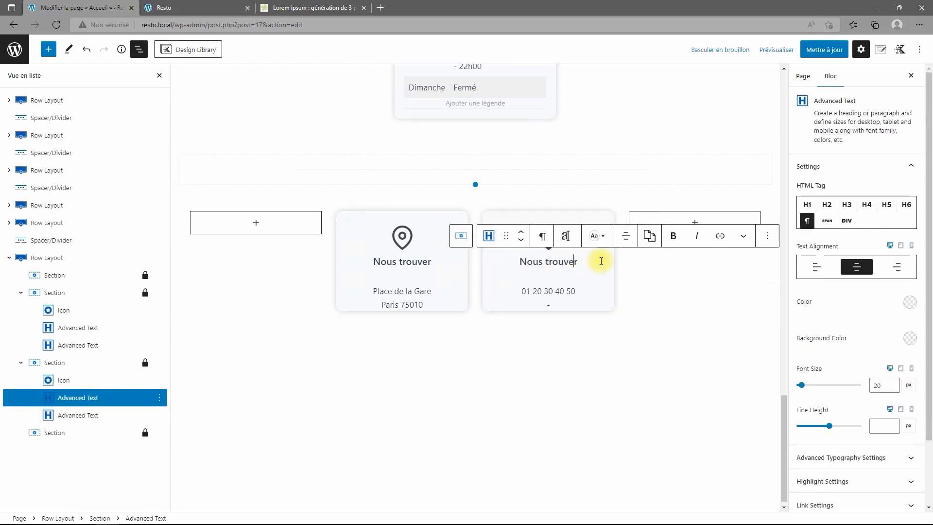
key(Right)
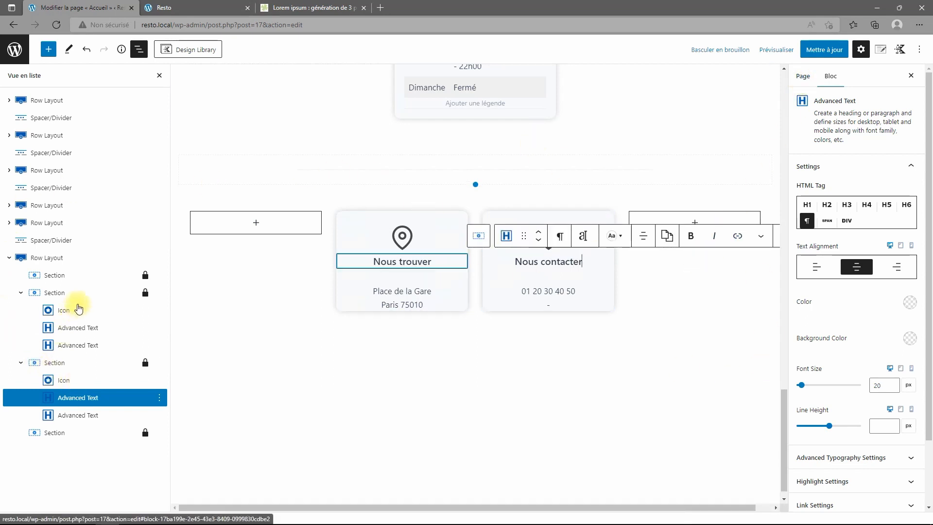
click(44, 257)
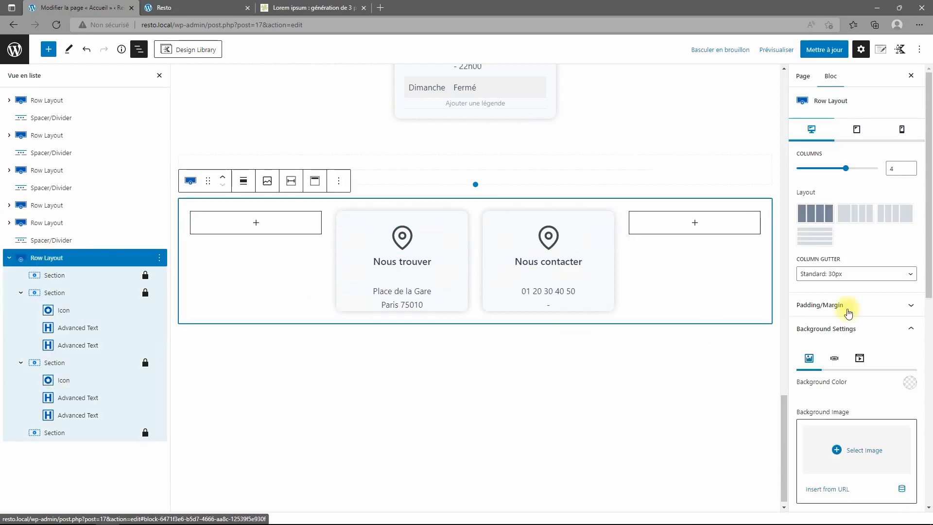
click(874, 278)
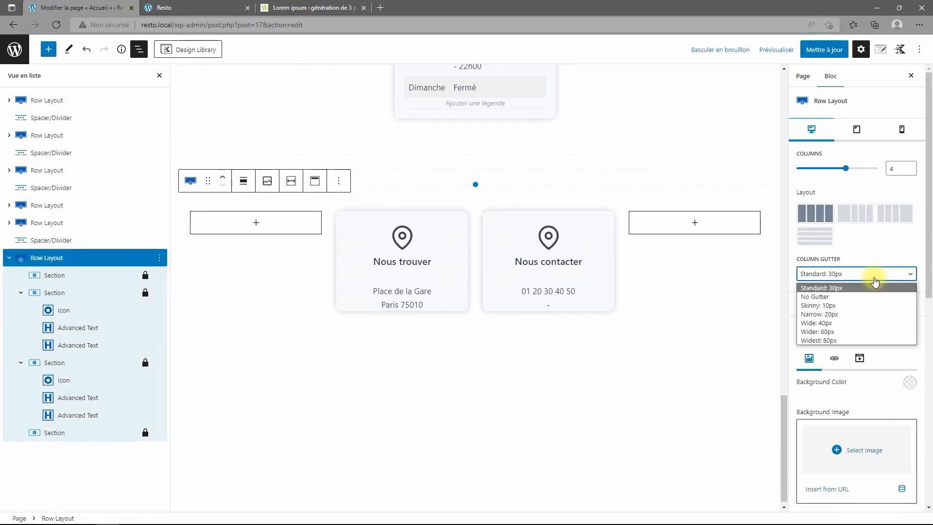
click(857, 333)
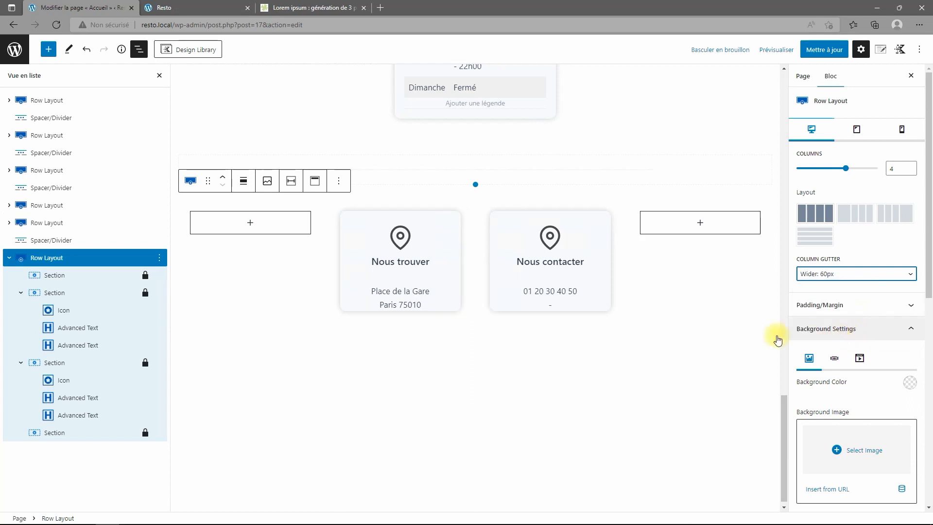
click(855, 274)
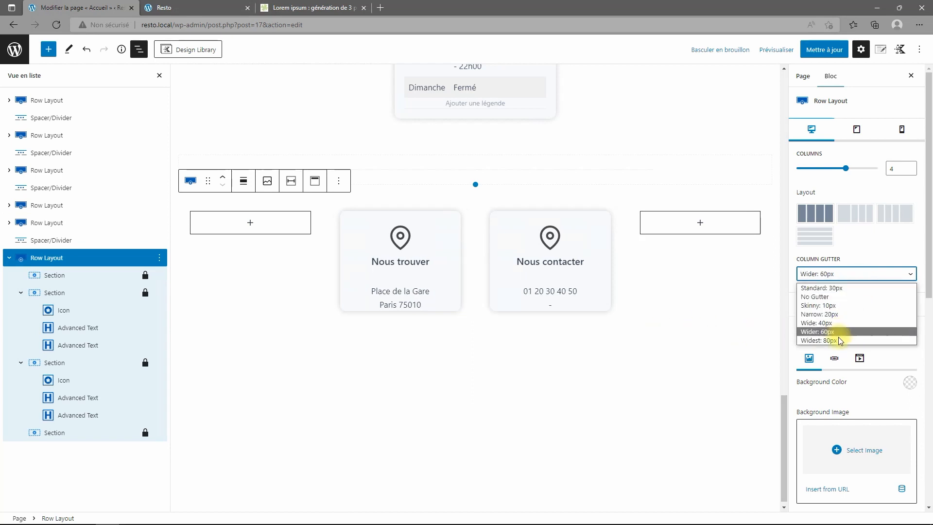
click(839, 340)
click(849, 275)
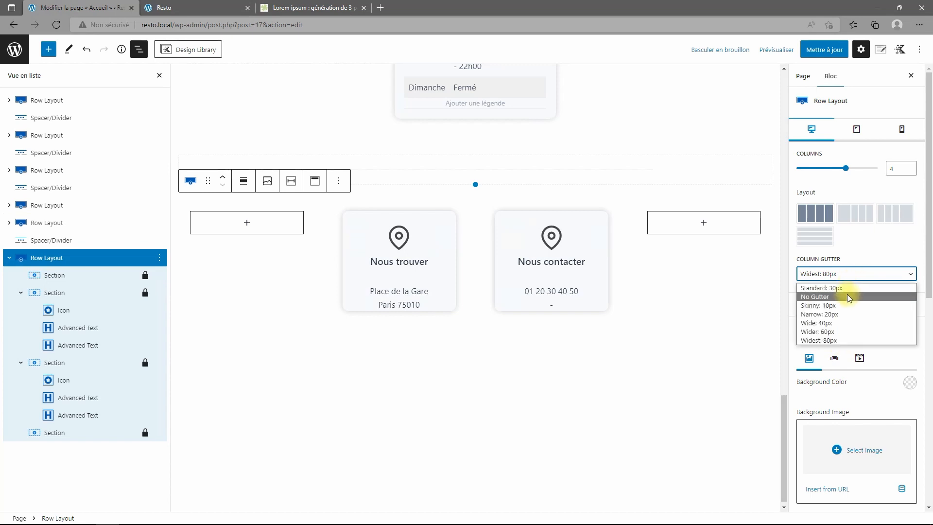
click(847, 296)
click(851, 275)
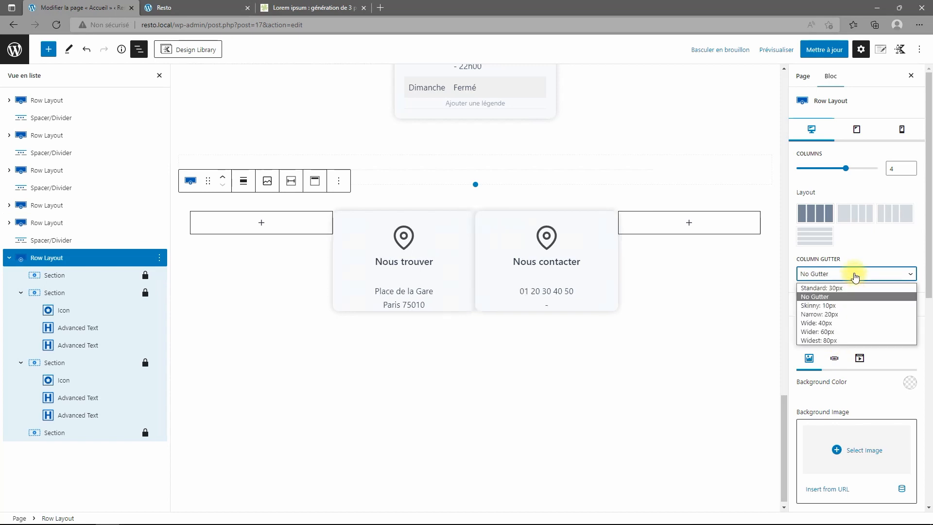
click(845, 288)
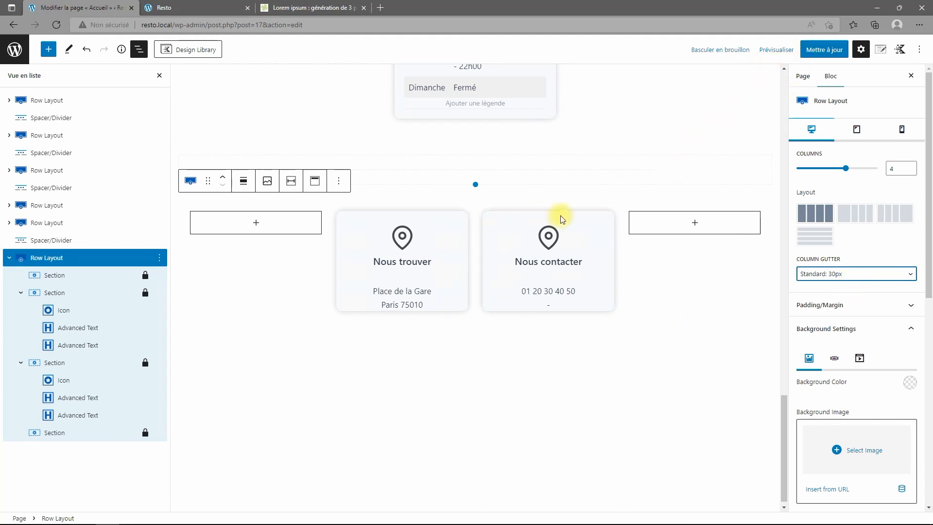
click(51, 296)
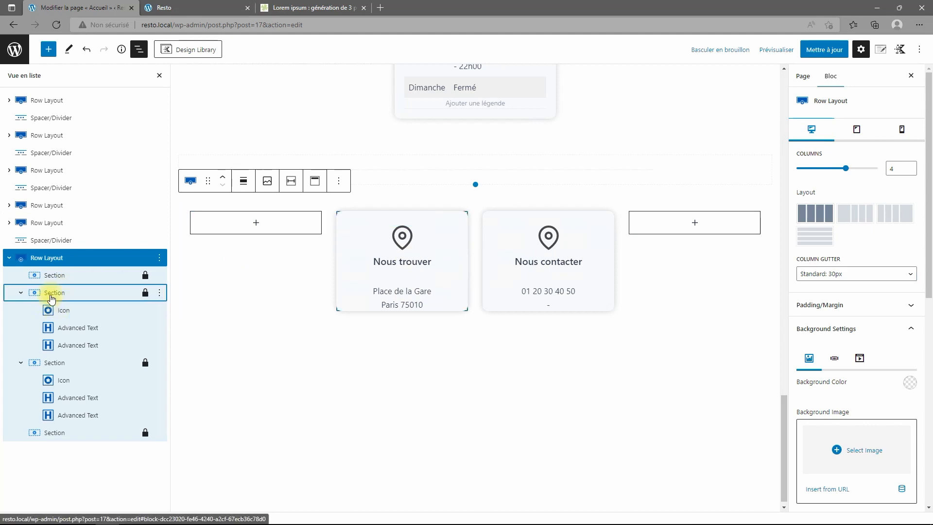
Save the page and reload the live Resto homepage to check both cards.
click(826, 49)
click(182, 7)
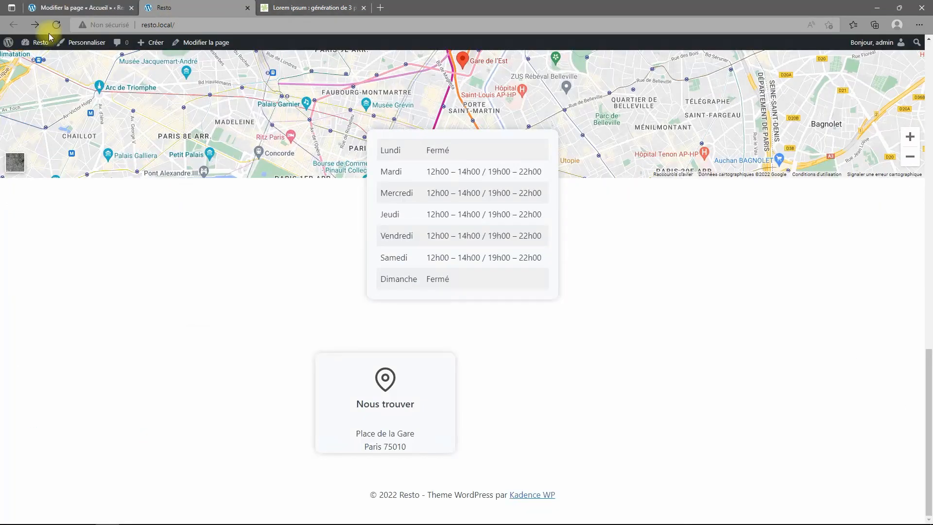
click(55, 27)
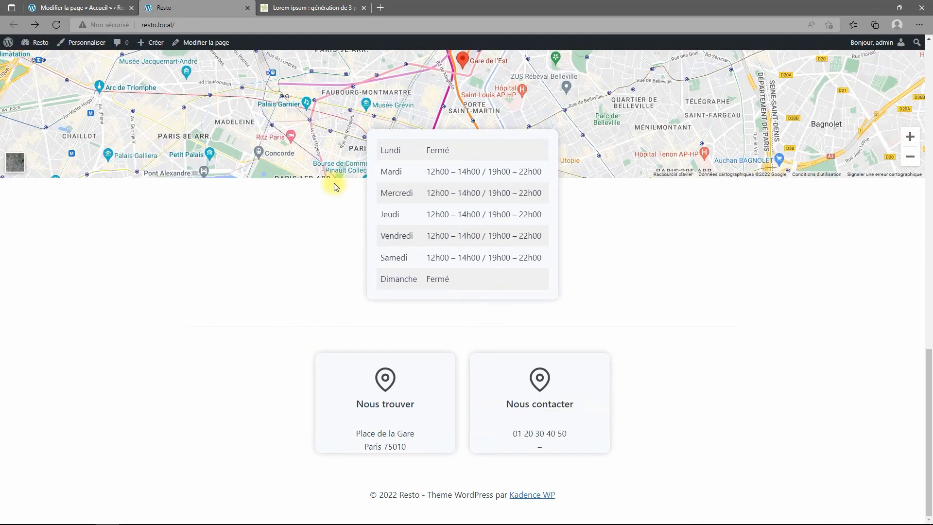
click(80, 8)
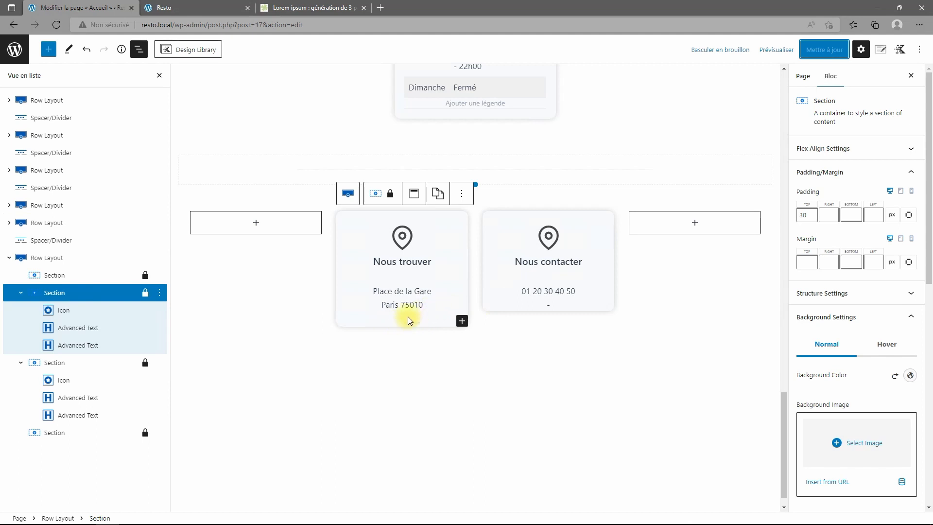
click(187, 7)
click(57, 25)
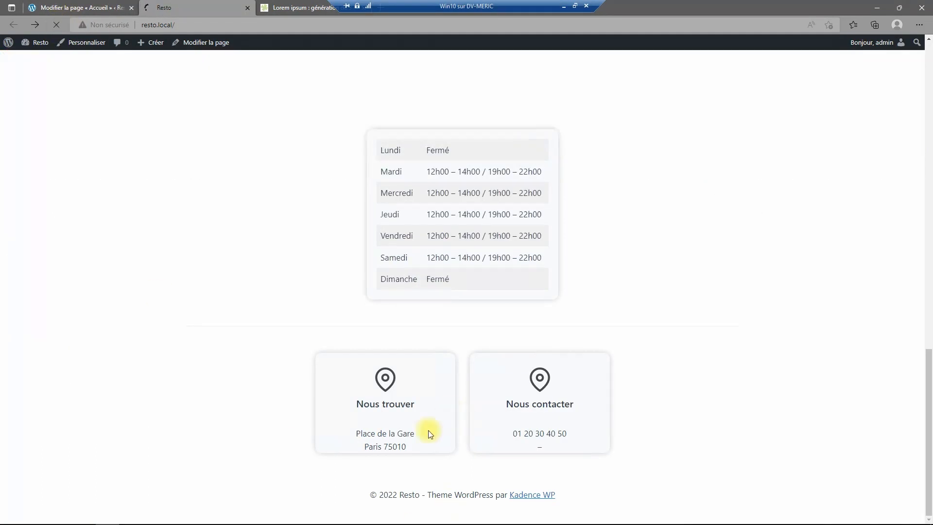
click(123, 8)
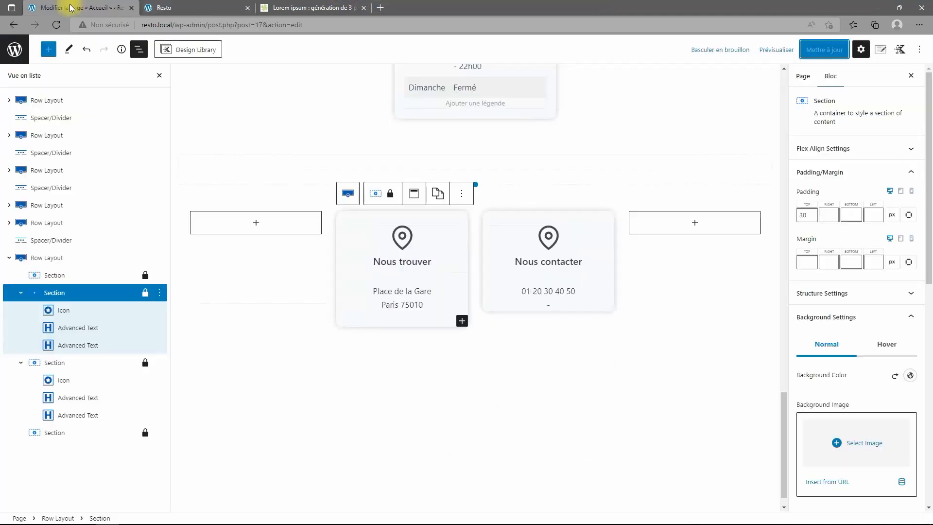
Give both the Nous trouver and Nous contacter cards 30 px bottom padding.
click(72, 297)
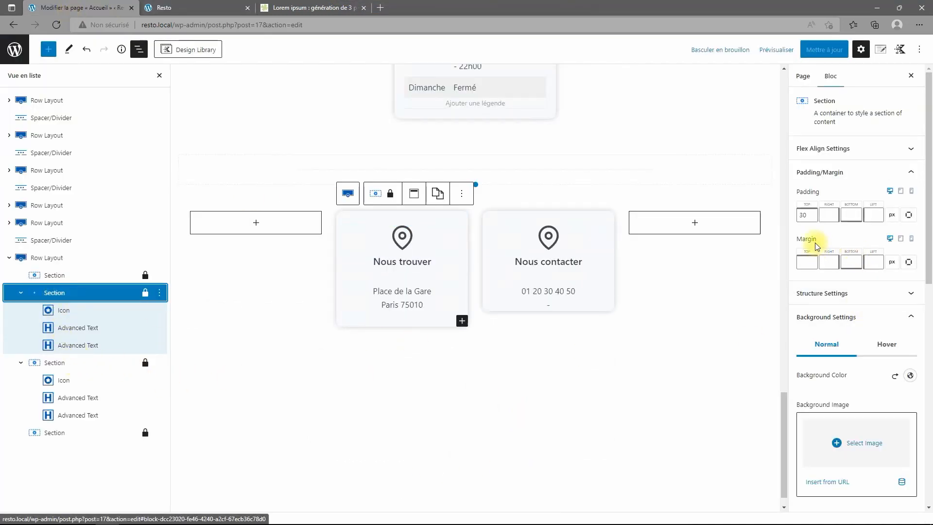
click(857, 218)
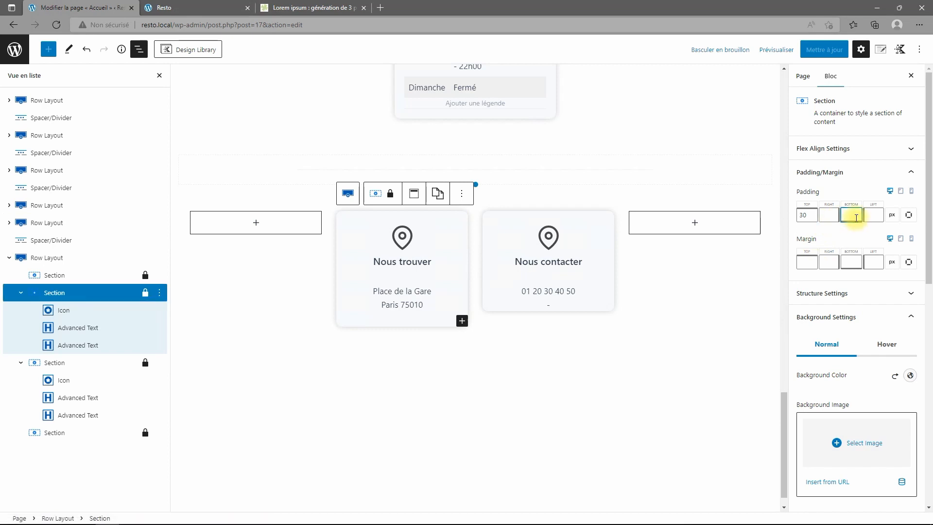
text(30)
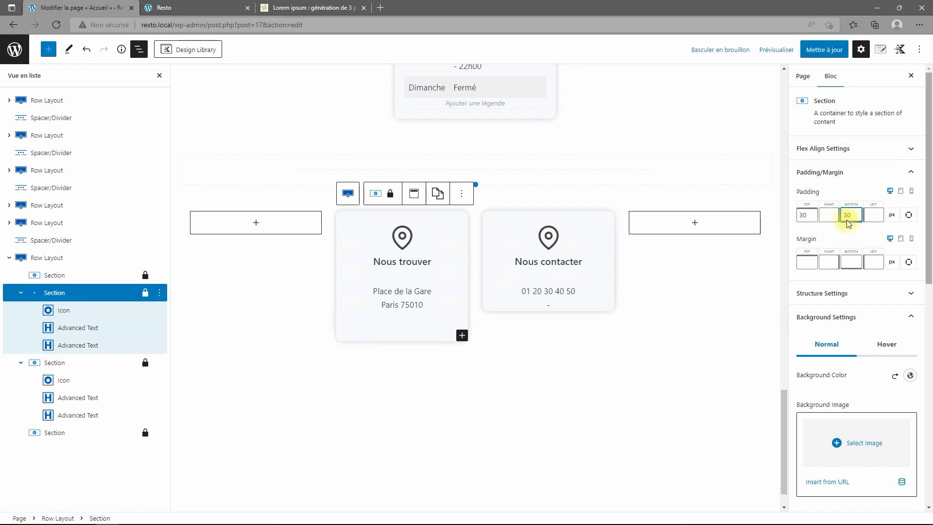
click(36, 362)
click(854, 173)
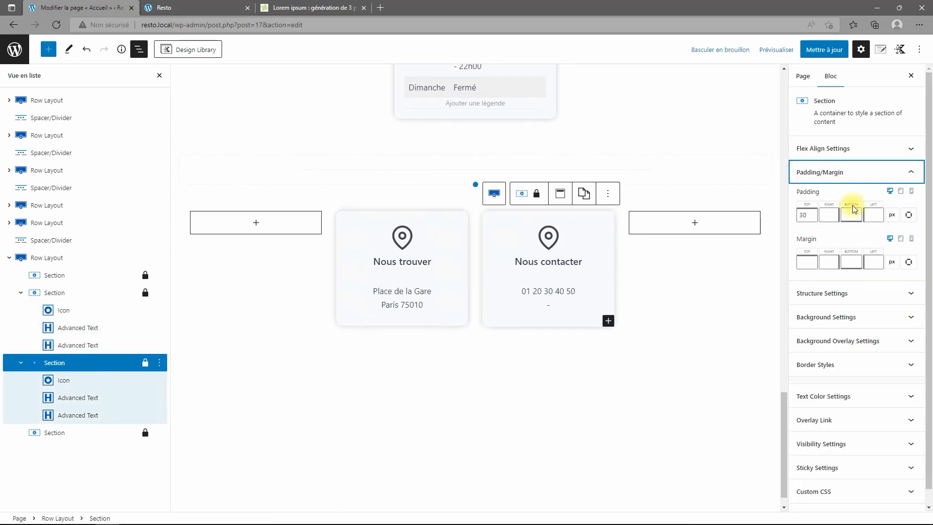
click(854, 215)
text(30)
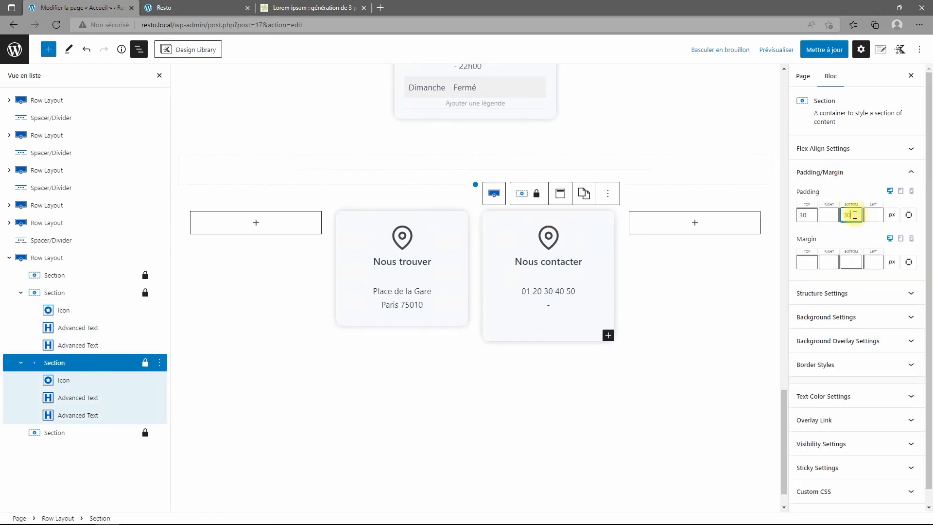
Save the page and review the cards on the live homepage.
click(825, 50)
click(204, 7)
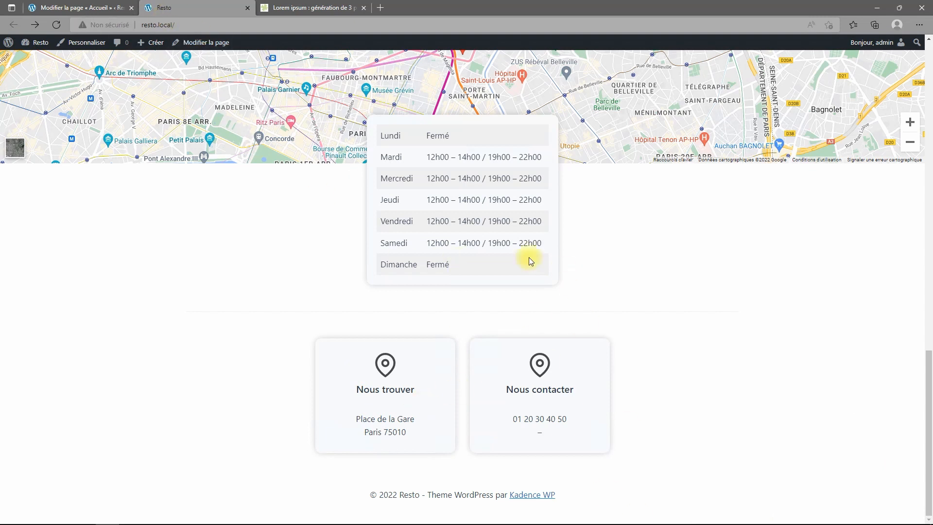
click(97, 8)
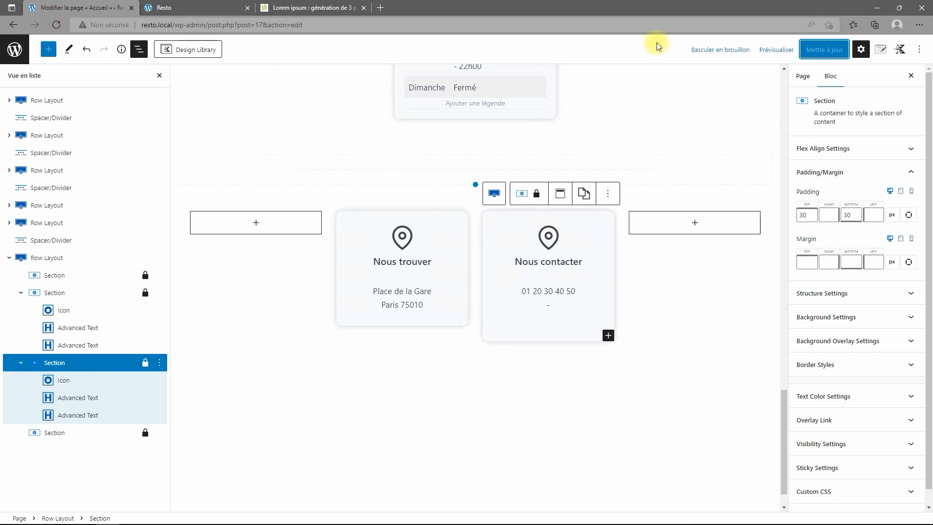
Reload the Accueil editor and show the List View block outline.
click(57, 27)
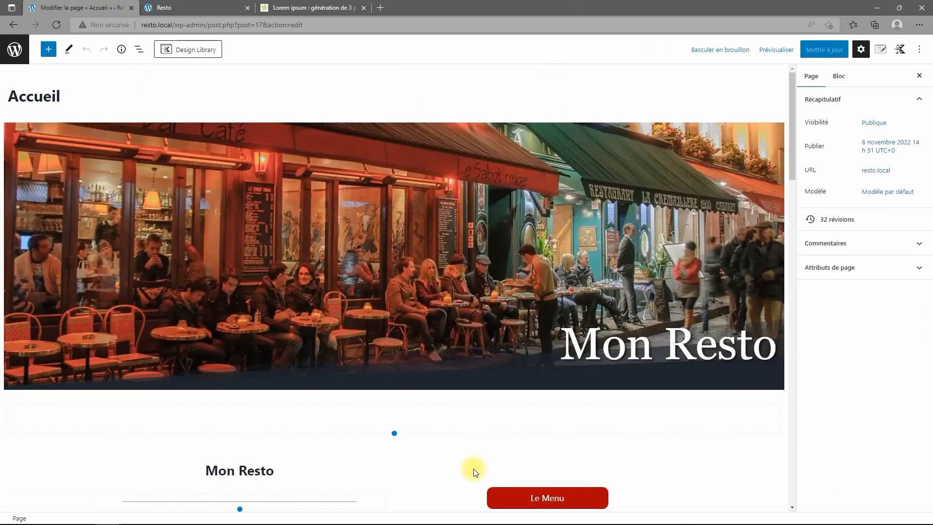
scroll(513, 439, down, 20)
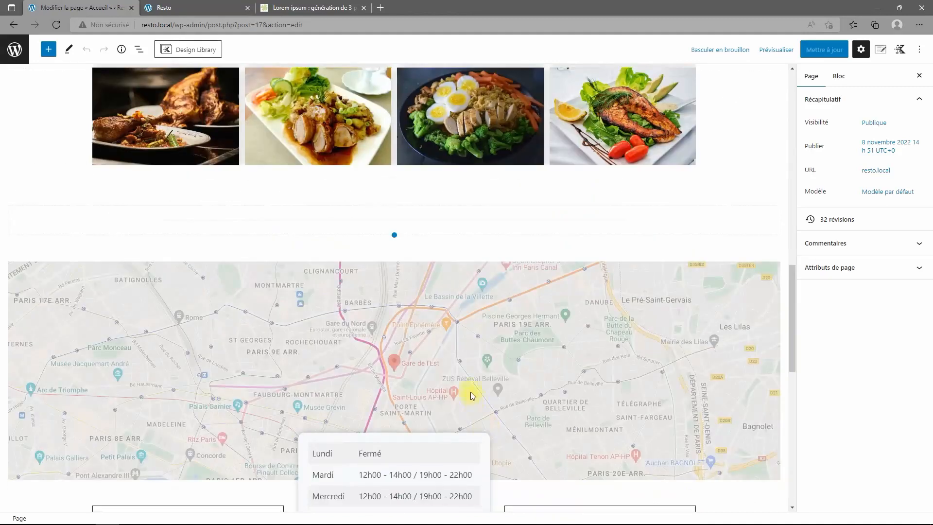
scroll(462, 381, down, 1)
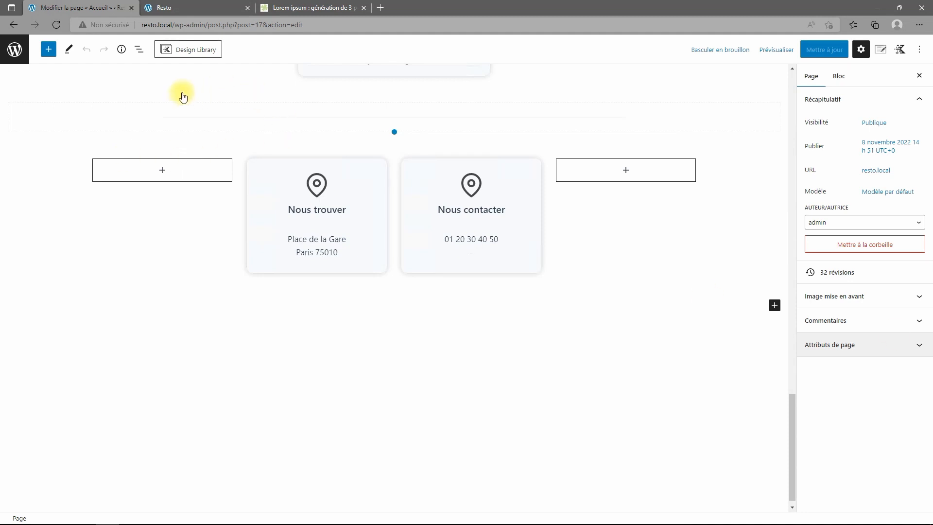
click(139, 49)
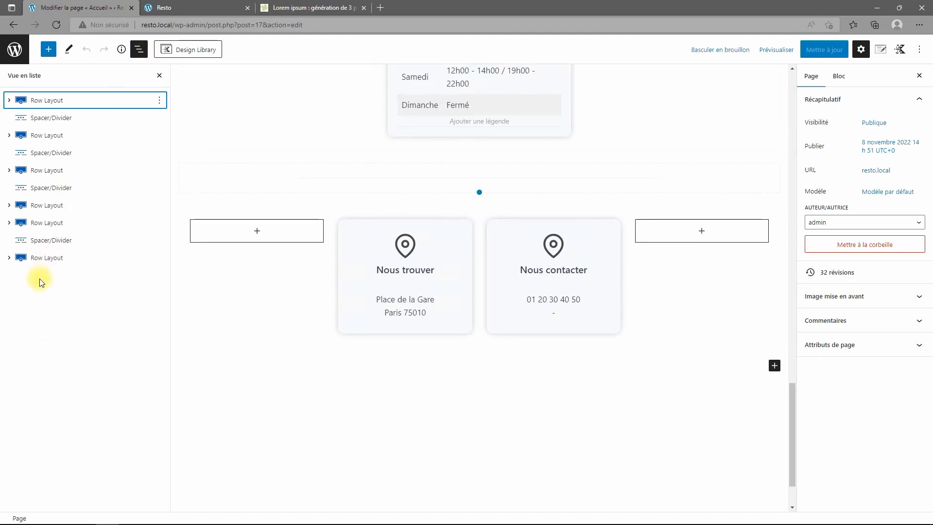
Duplicate the last Spacer/Divider and move the copy below the contact cards row.
click(43, 242)
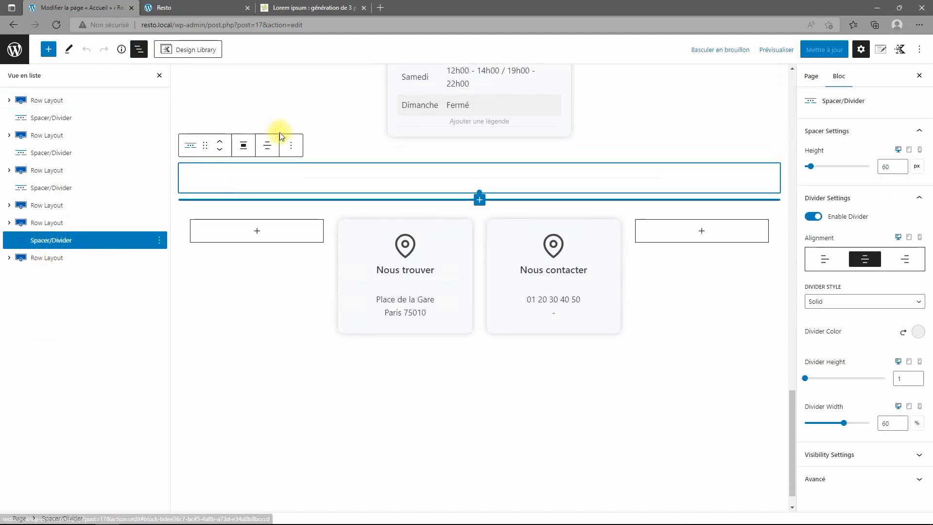
click(291, 145)
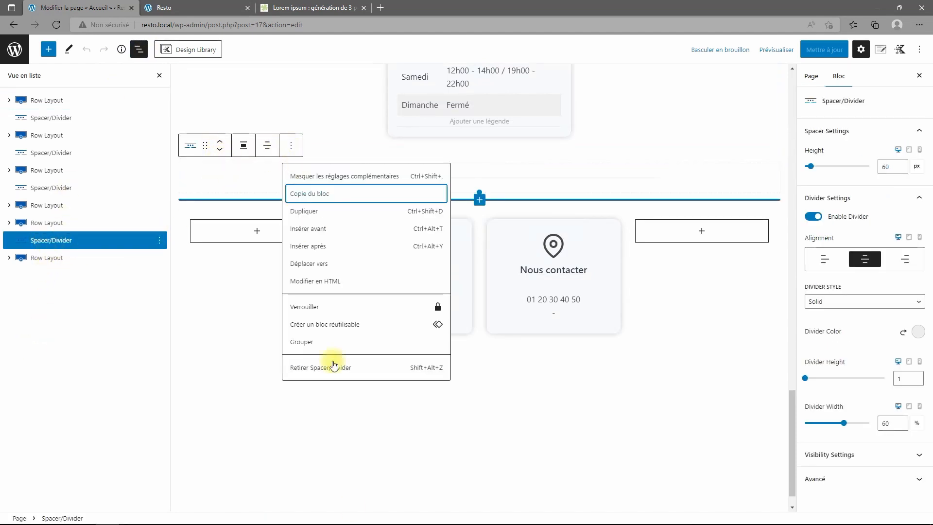
click(315, 213)
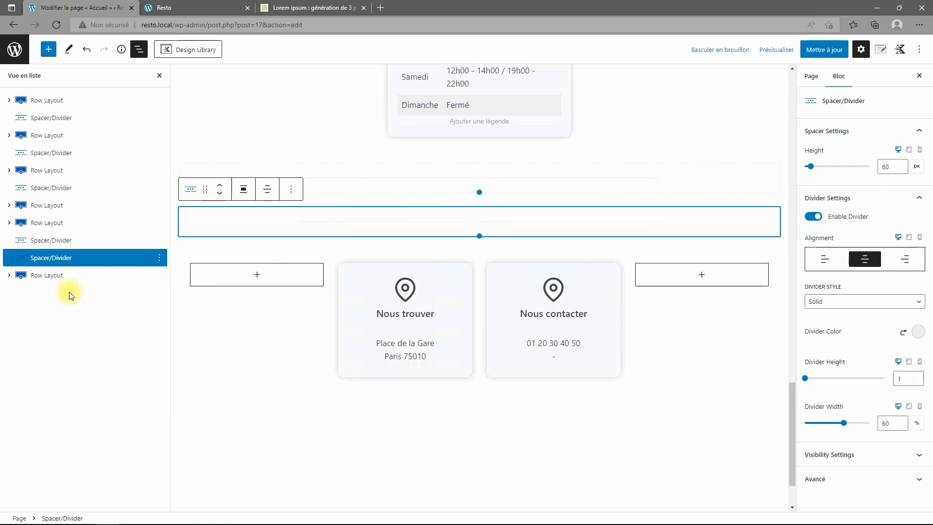
click(220, 194)
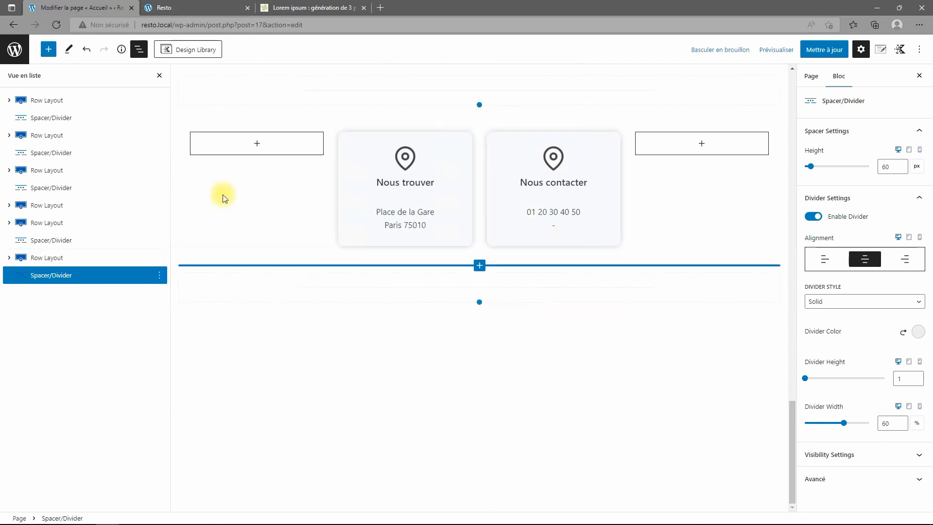
click(9, 258)
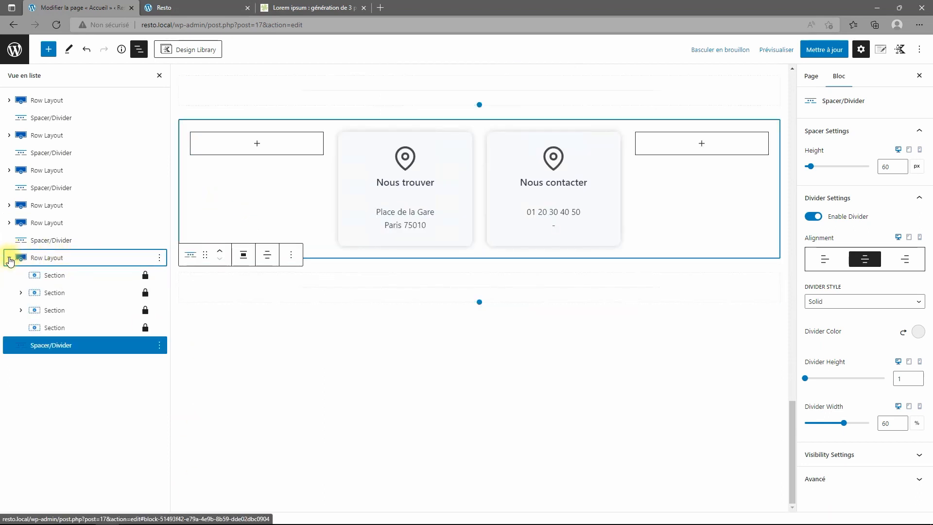
click(9, 258)
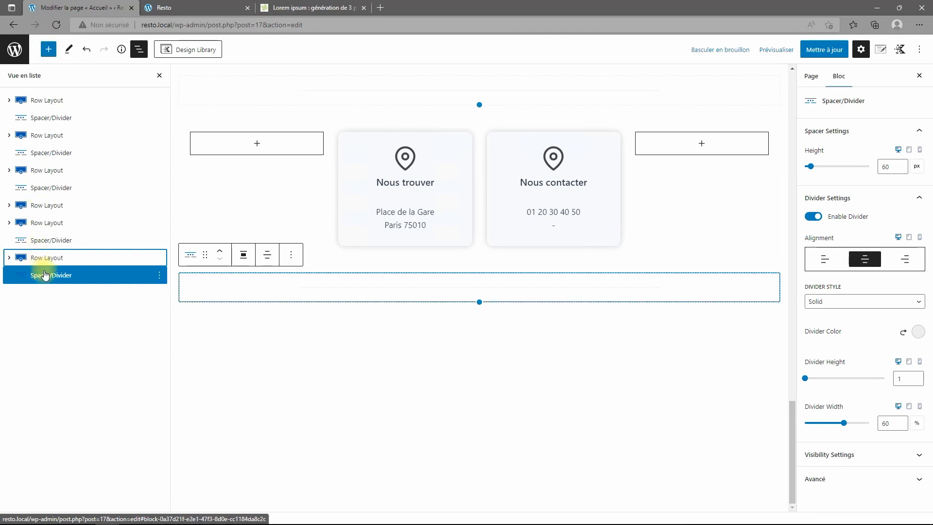
click(49, 49)
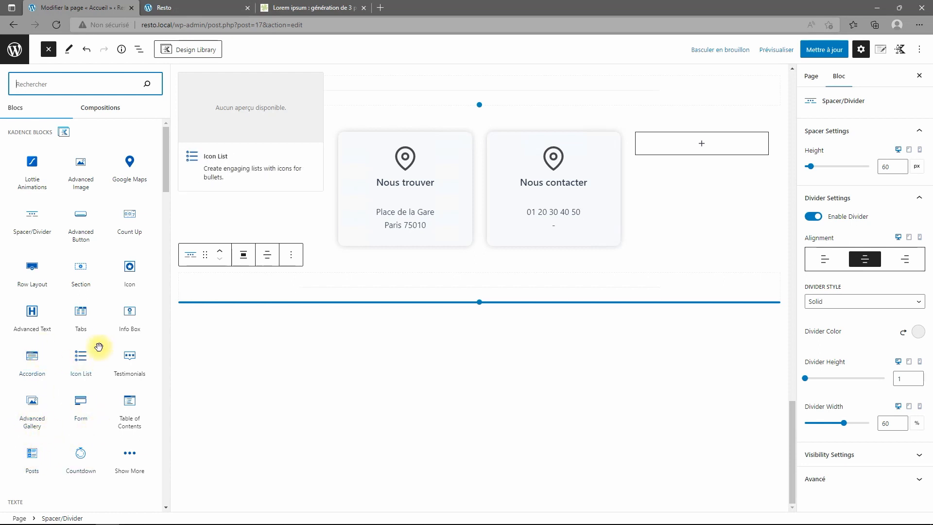
Insert a three-column Row Layout below the spacer, sized 25%, 50% and 25%.
click(33, 267)
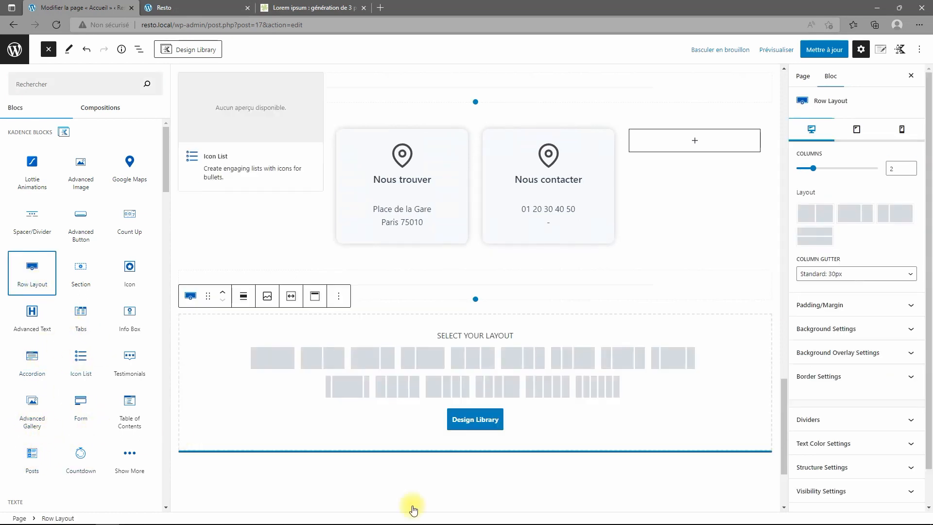
click(480, 363)
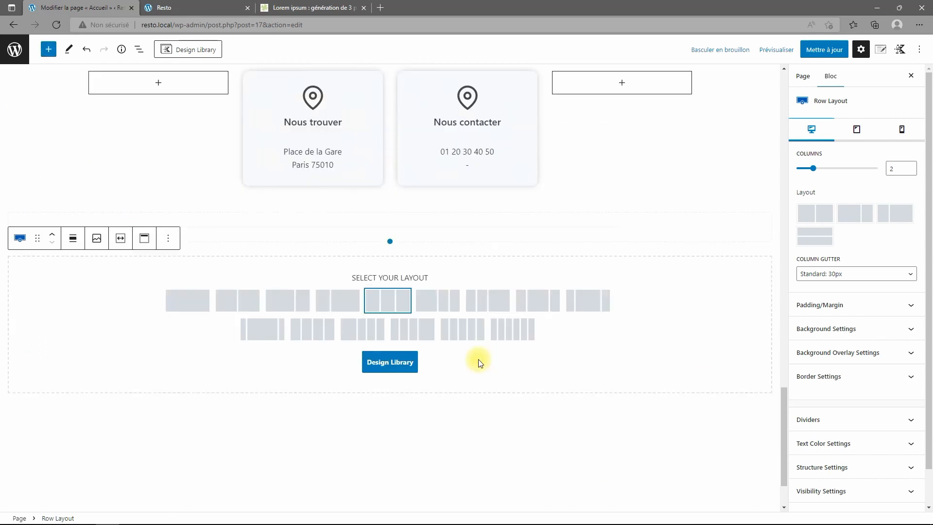
click(403, 299)
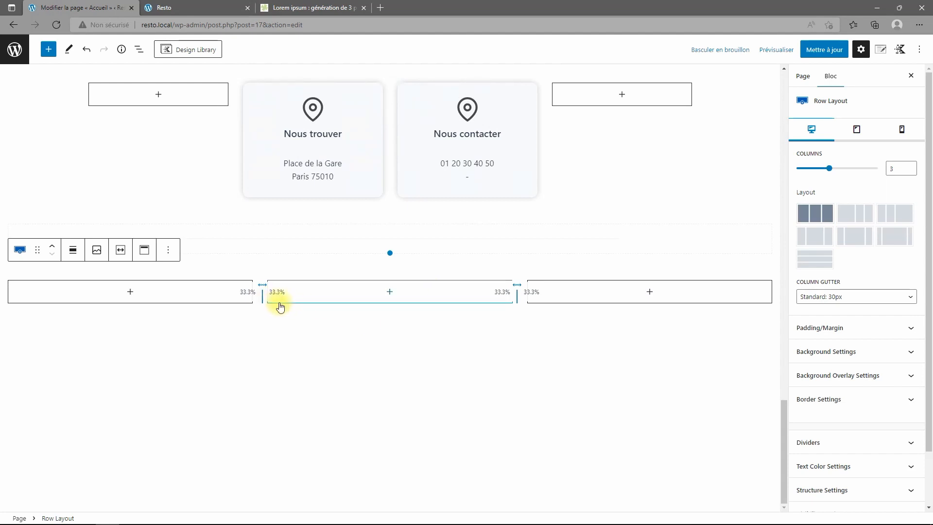
drag(262, 296, 208, 294)
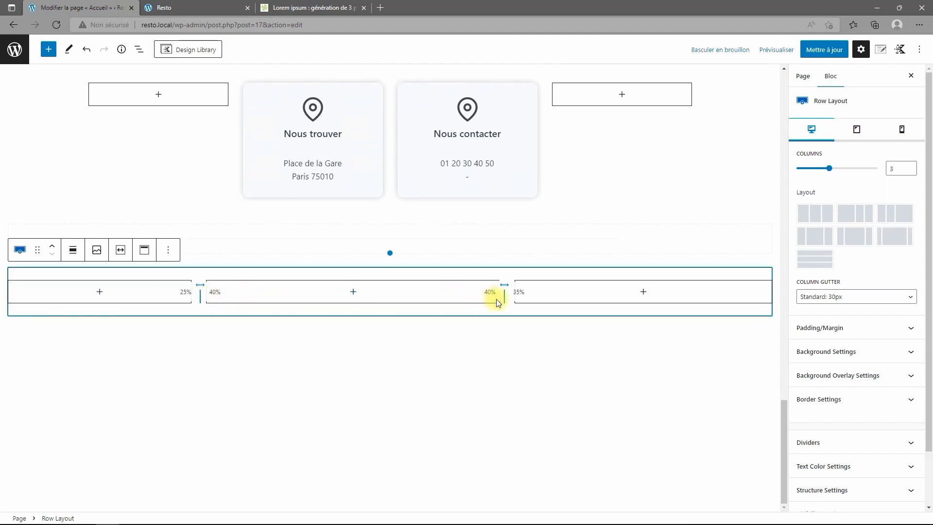
drag(523, 297, 576, 303)
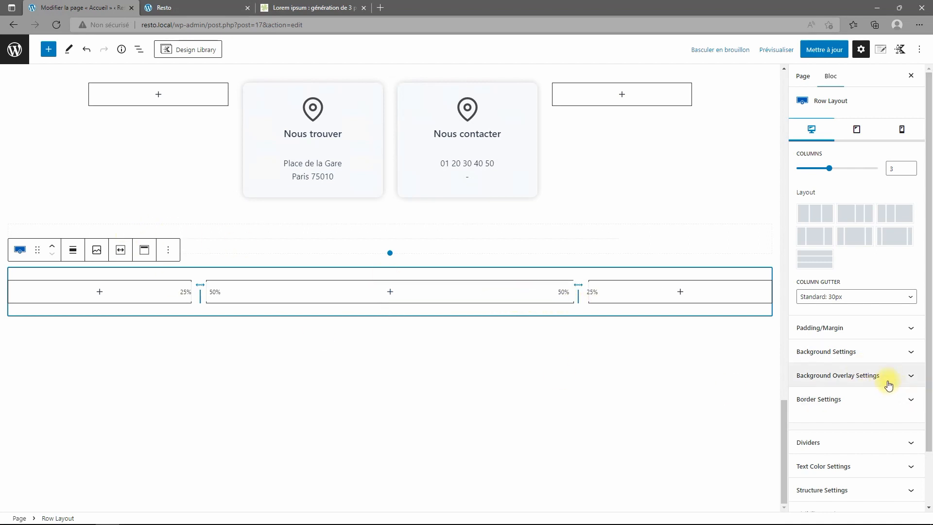
Turn on 'Content Max Width Inherit from Theme?' for the 25/50/25 row and save the page.
scroll(875, 400, down, 2)
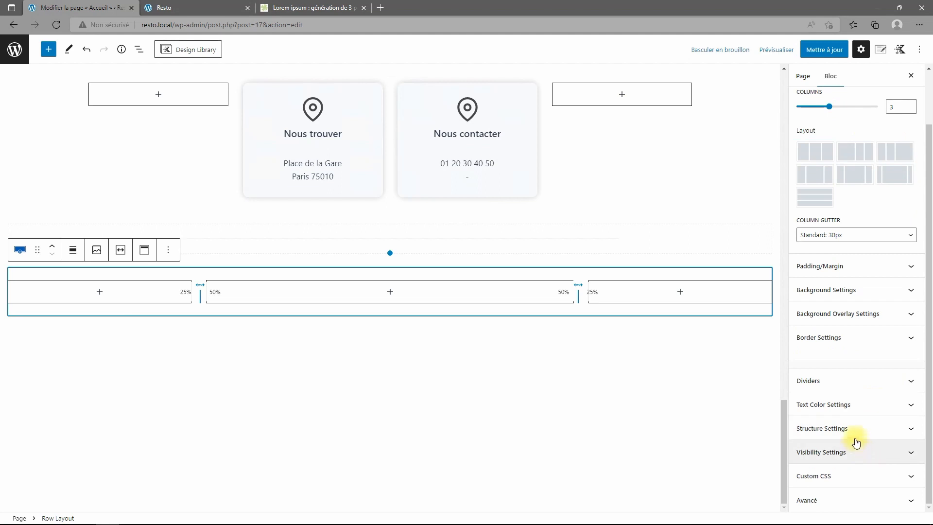
click(856, 435)
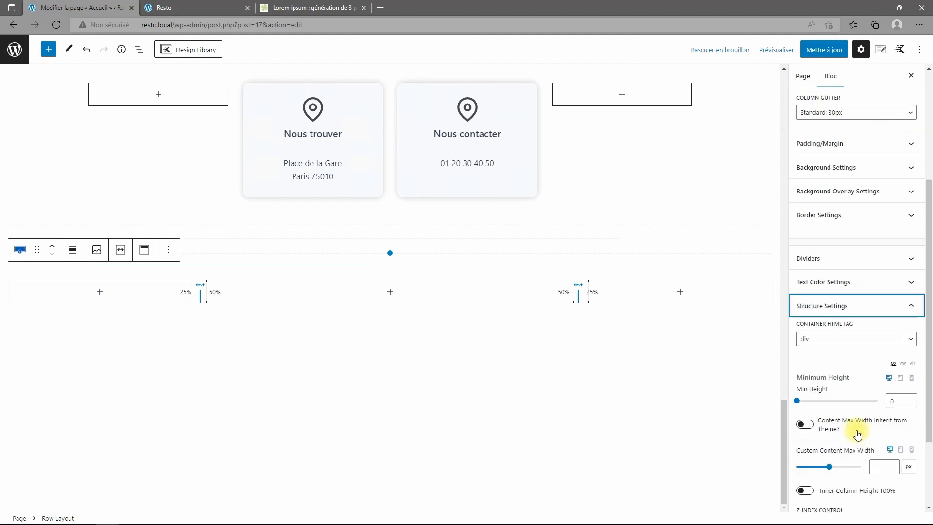
click(815, 427)
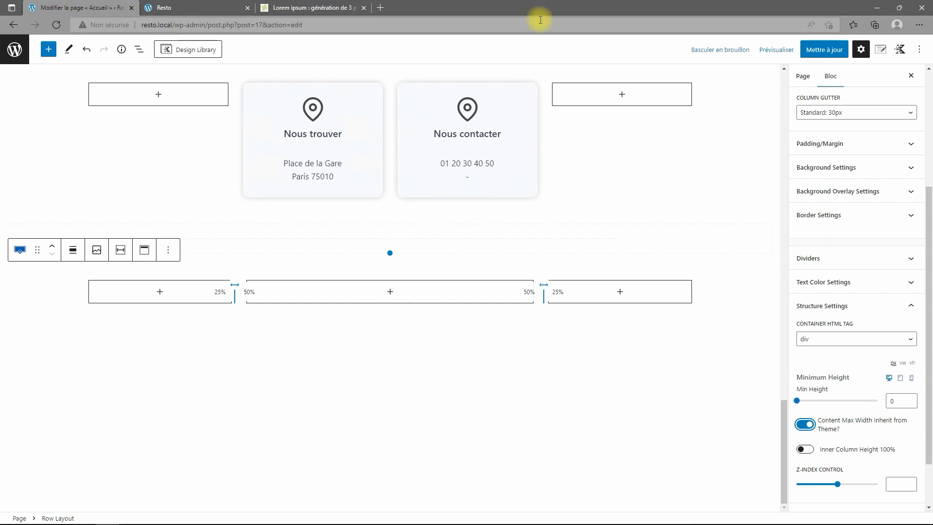
click(824, 49)
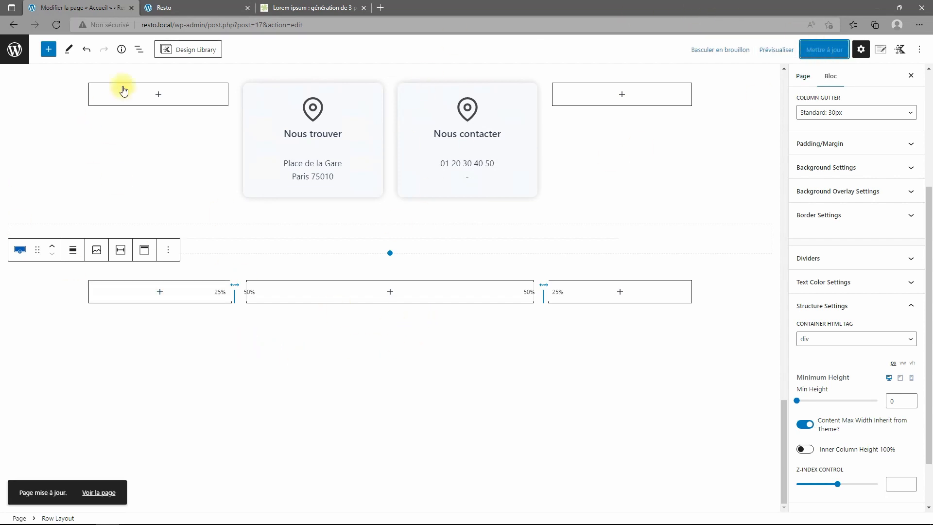
click(139, 49)
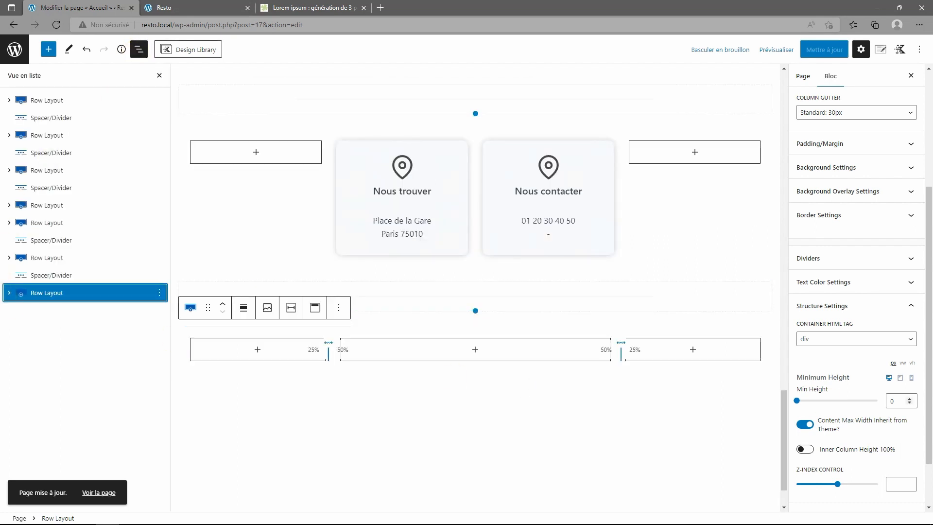
Add an Advanced Text block to the new row's middle column.
click(19, 297)
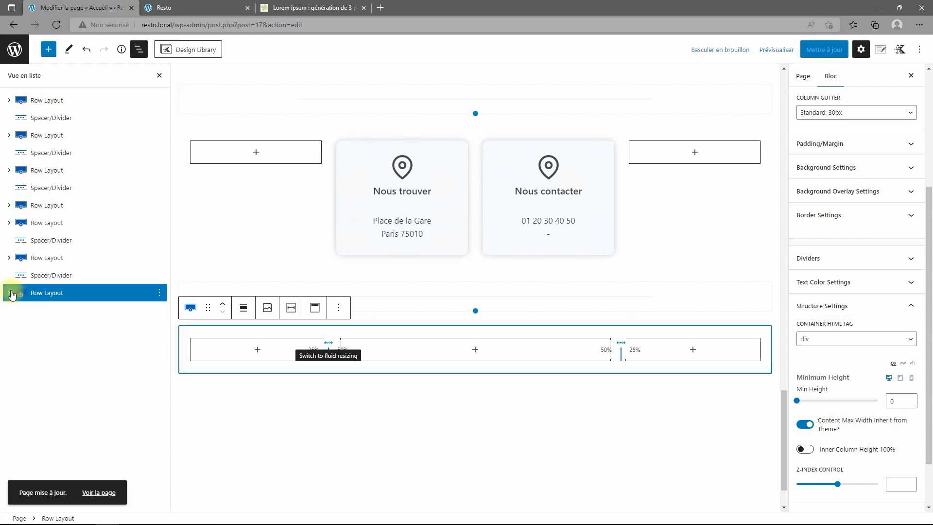
click(10, 293)
click(49, 327)
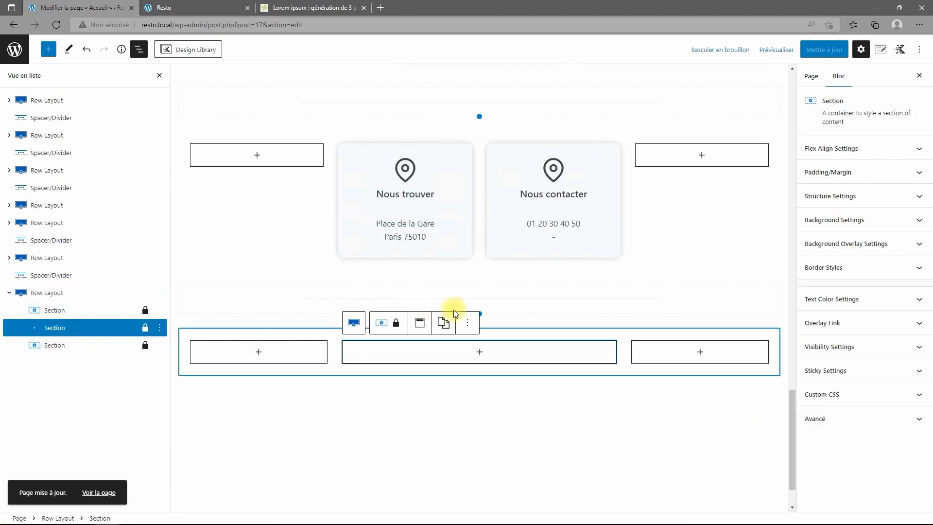
click(479, 352)
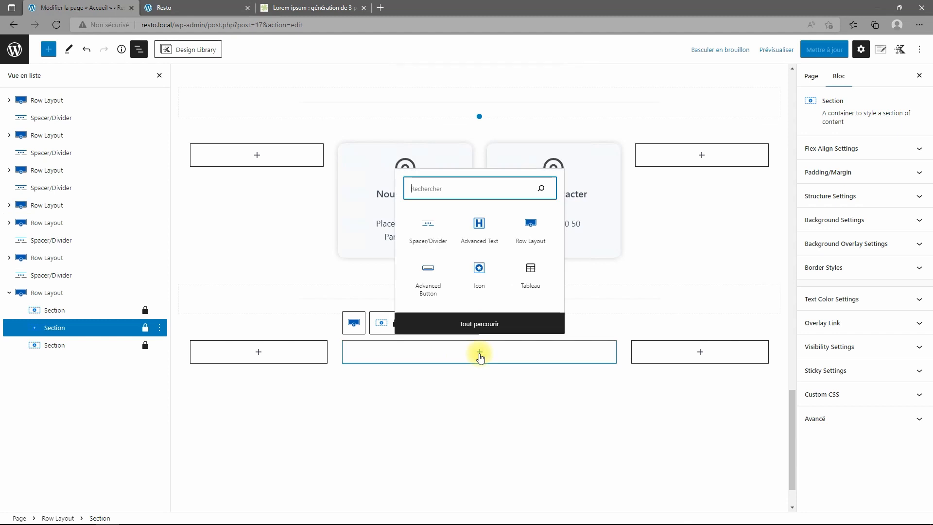
click(480, 228)
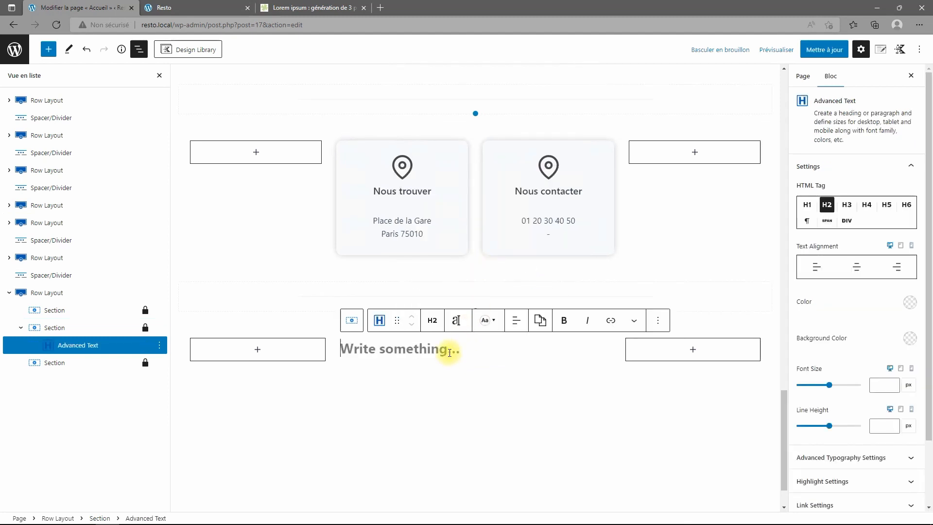
Make the block a centred H3 heading reading 'Nous envoyer message'.
text(Nous envo)
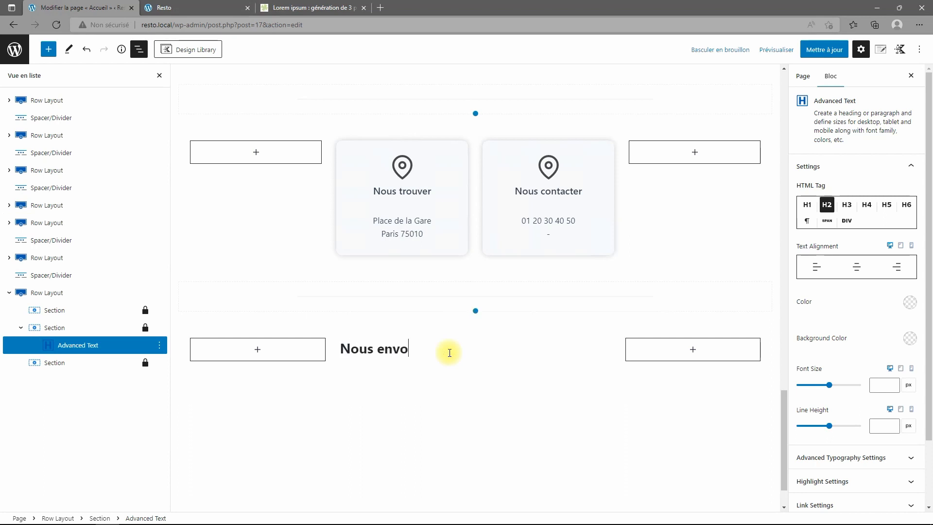
text(yer message)
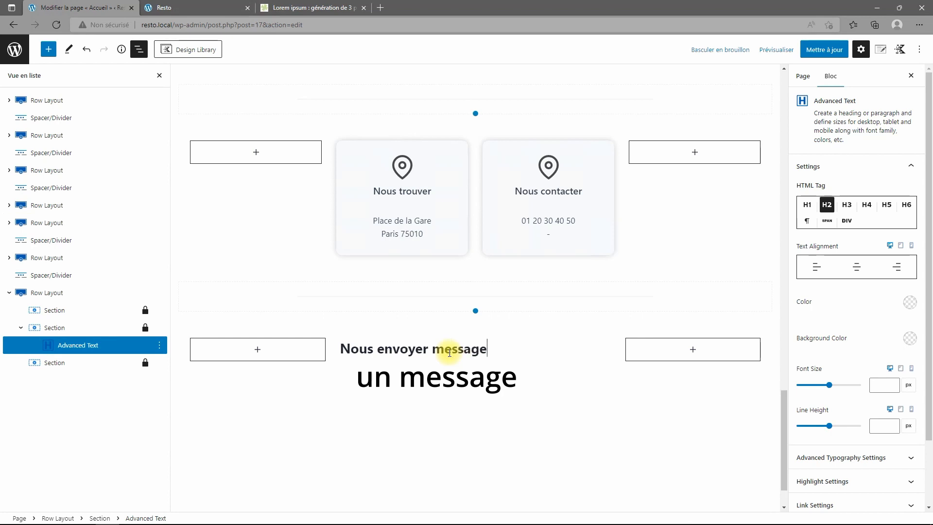
click(855, 270)
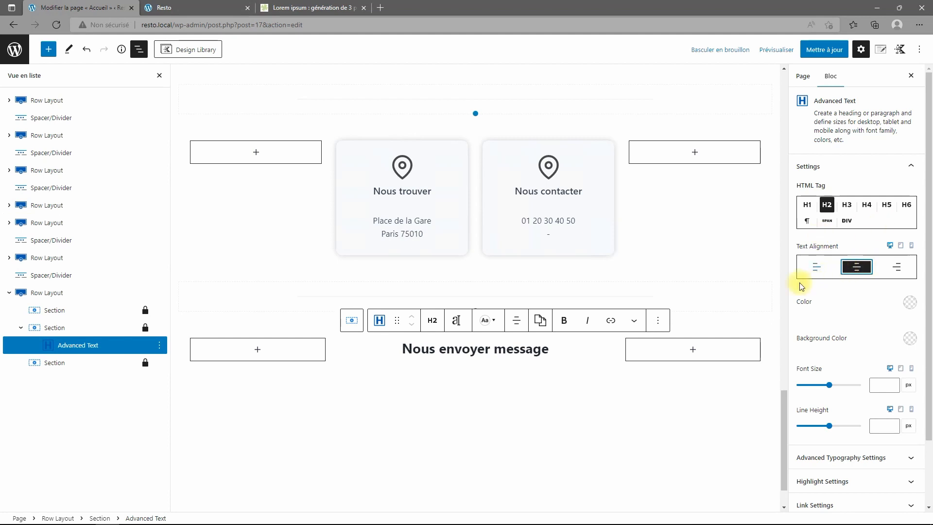
click(847, 204)
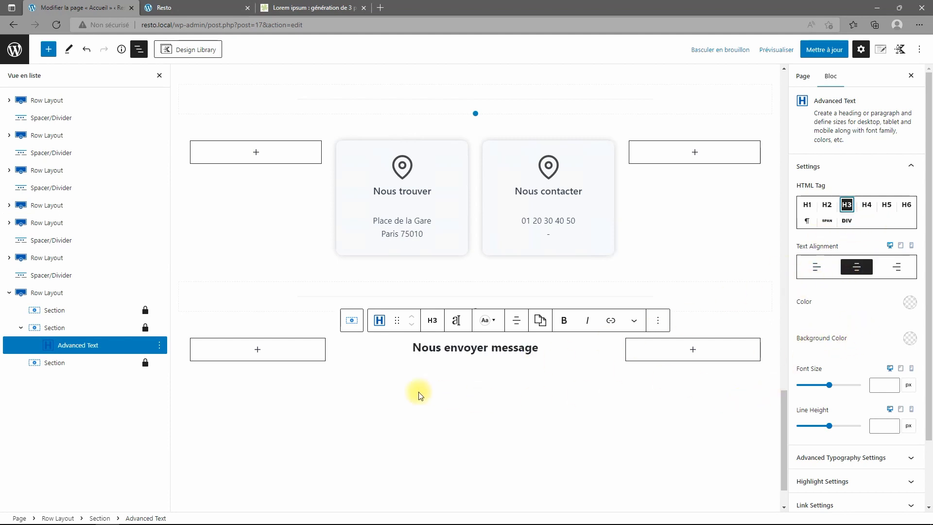
click(65, 330)
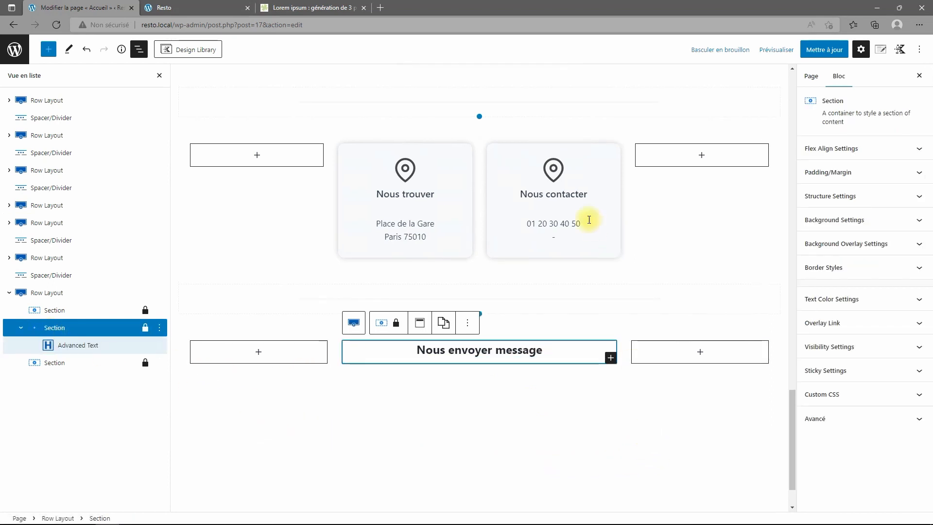
click(553, 168)
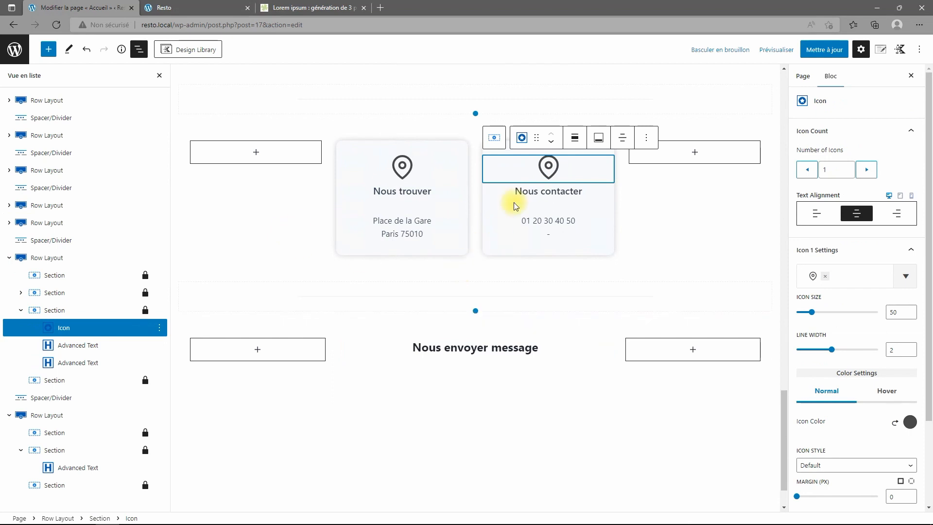
Replace the Nous contacter card's location icon with a phone icon.
click(826, 281)
click(905, 275)
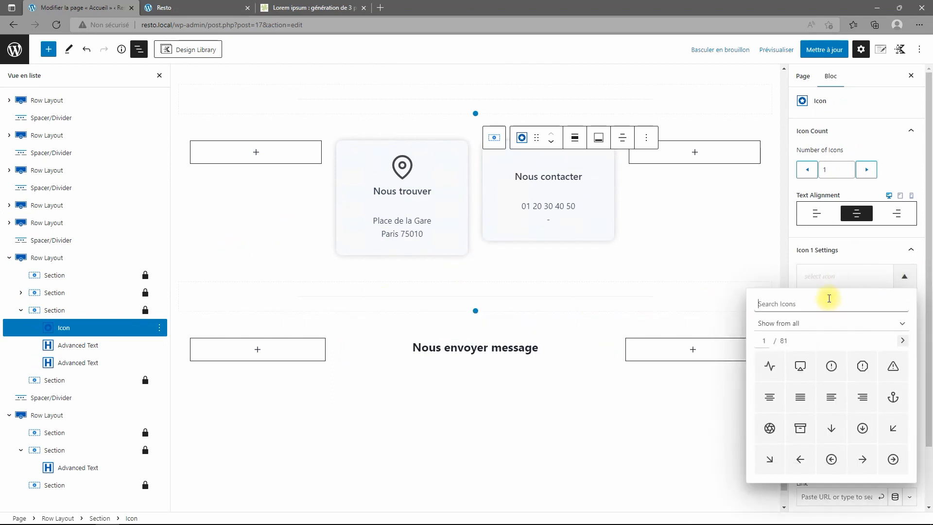
text(phone)
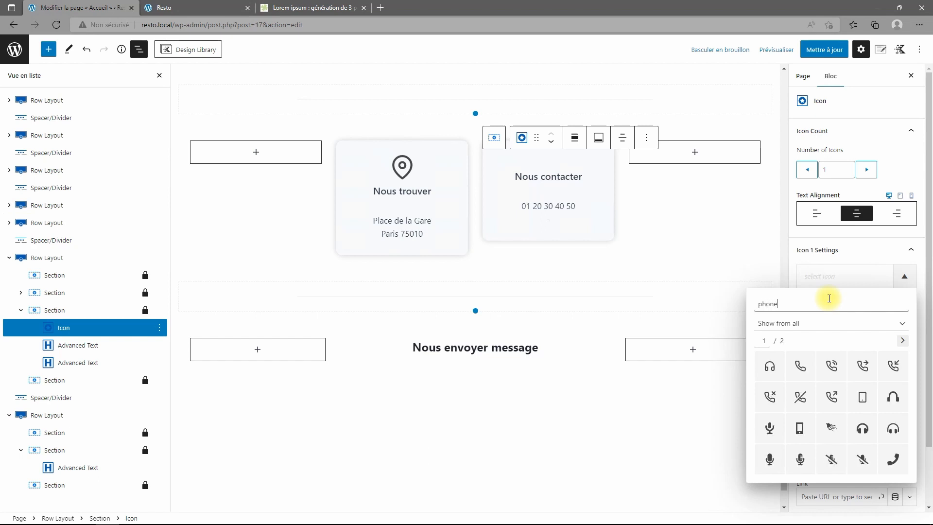
click(801, 368)
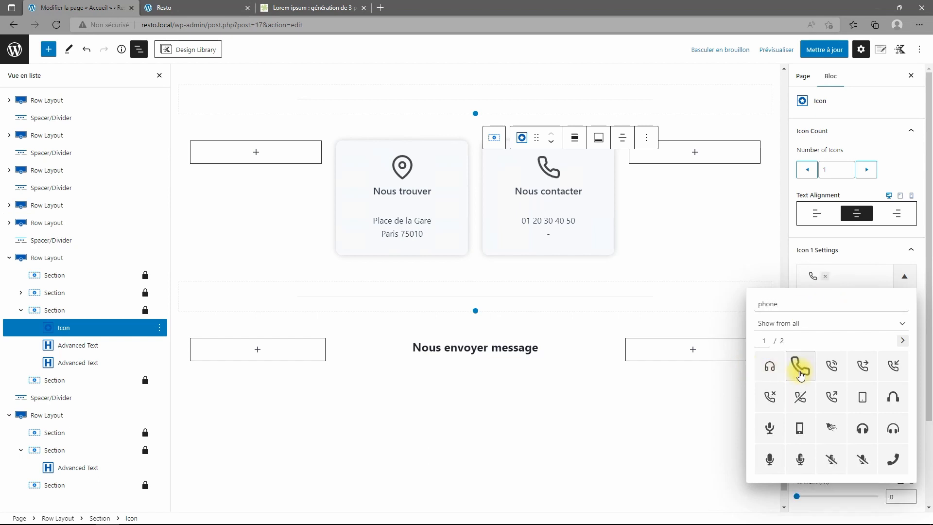
Add an Icon block above the 'Nous envoyer message' heading and set it to the mail icon.
click(426, 348)
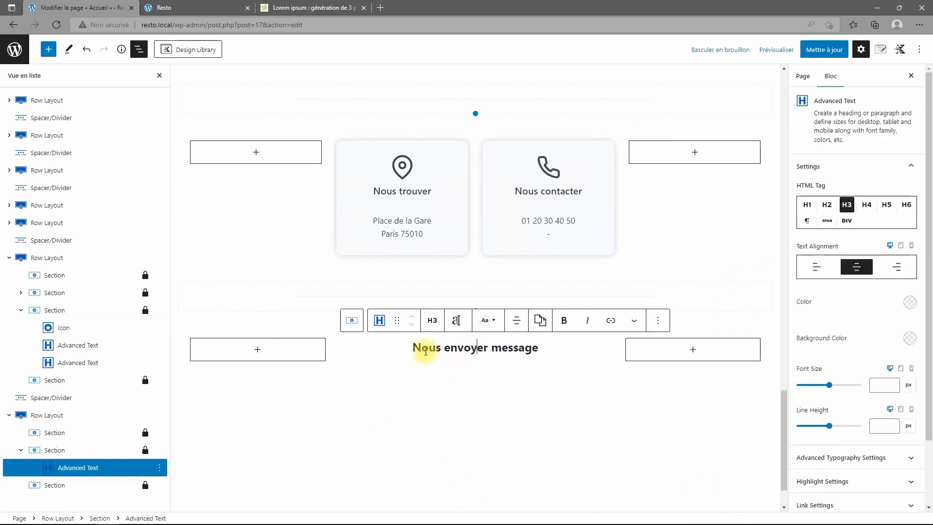
click(47, 451)
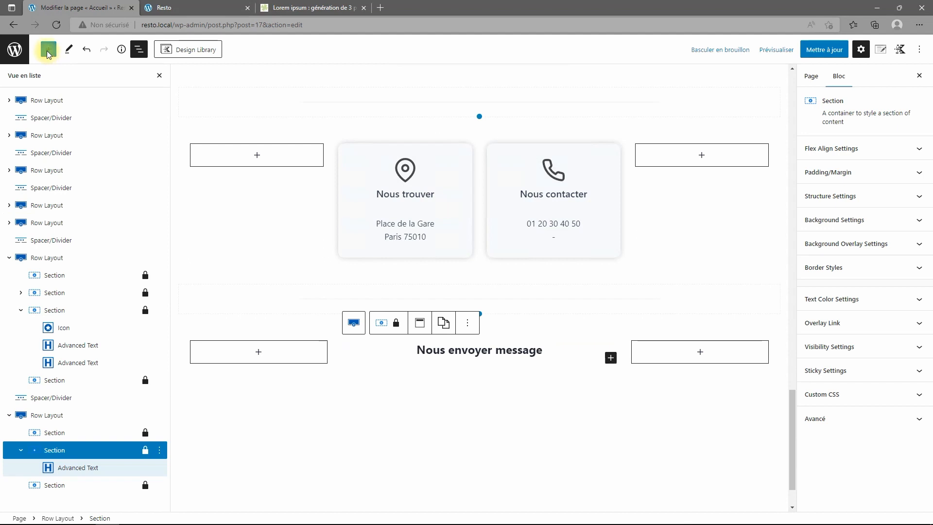
click(611, 358)
text(icon)
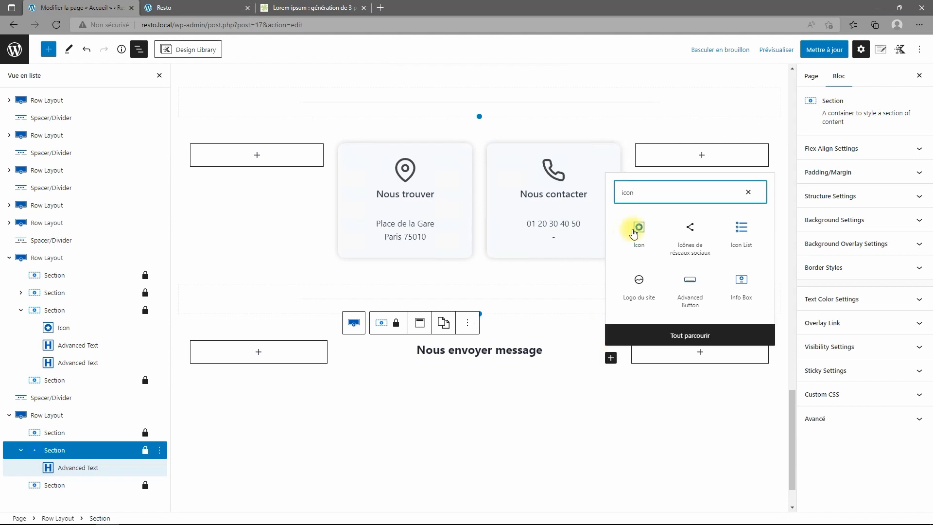
click(634, 232)
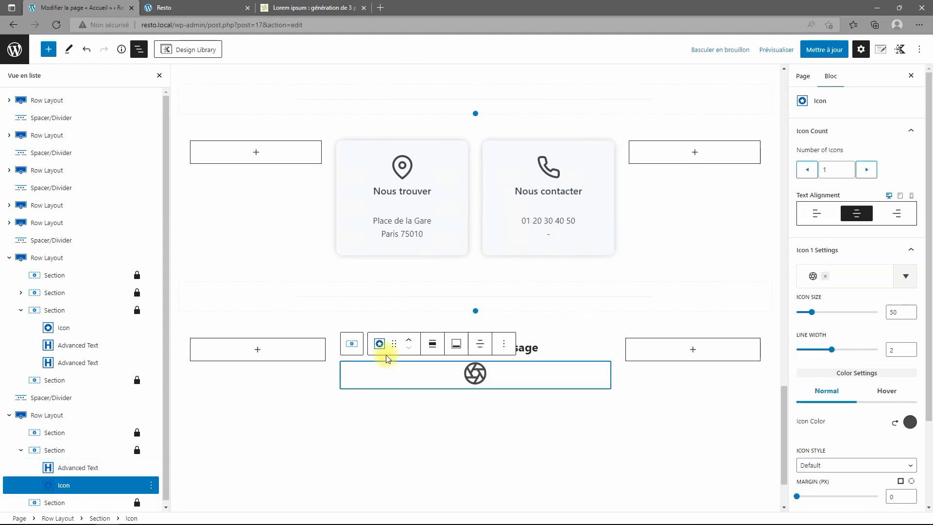
click(409, 340)
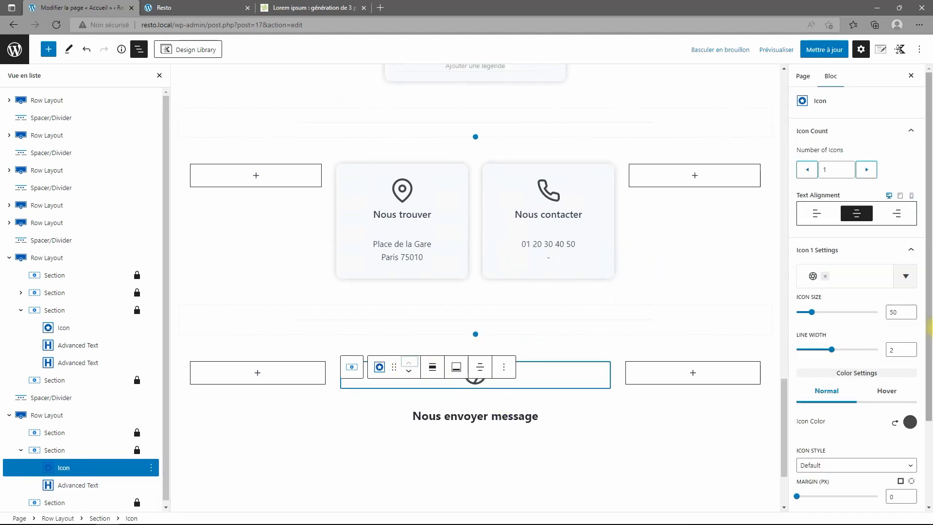
click(825, 277)
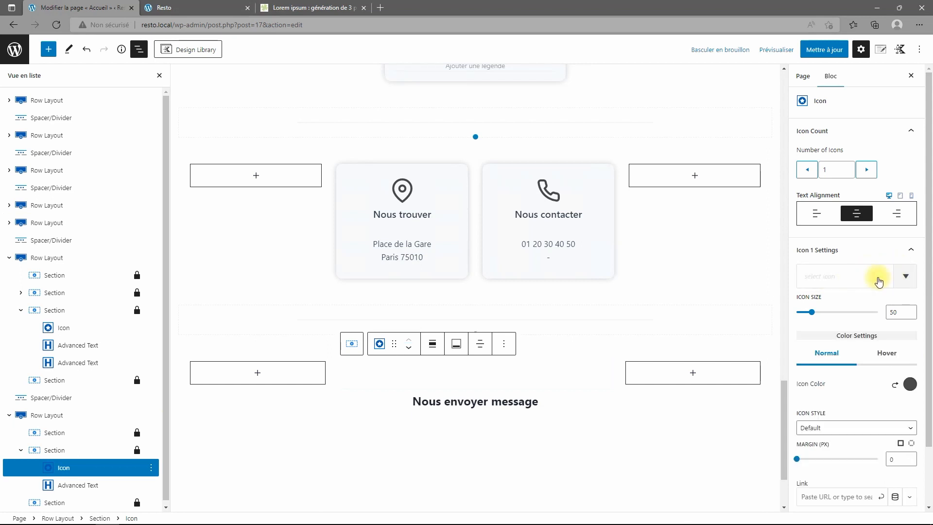
click(905, 276)
text(mail)
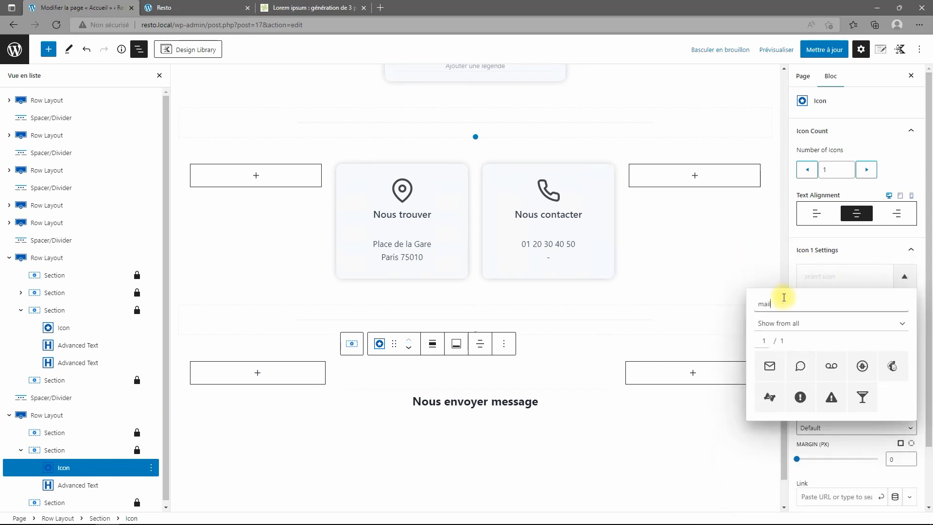
click(768, 368)
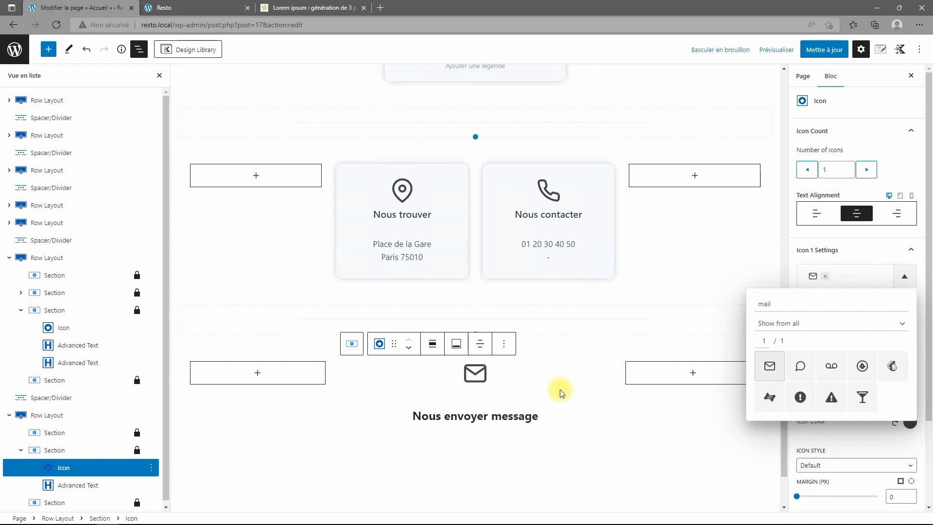
click(562, 427)
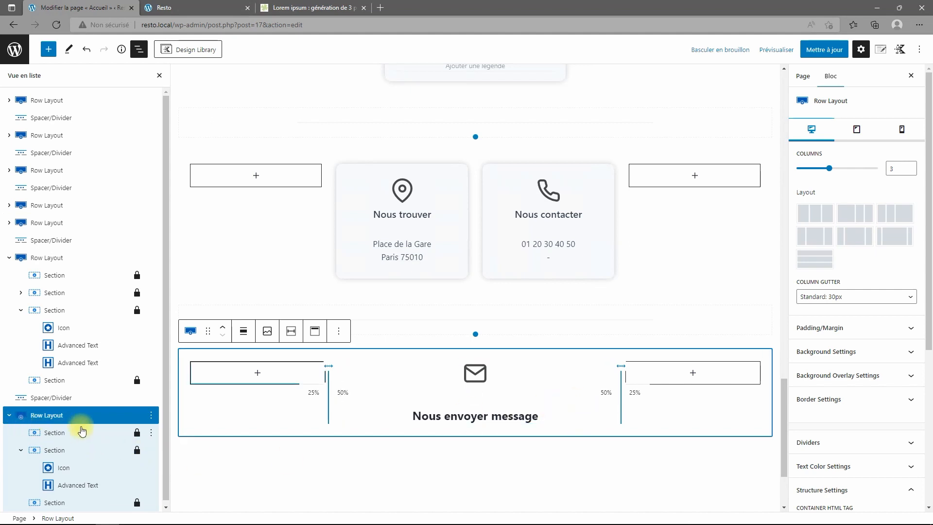
Insert a Kadence Form block with Name, Email, Message and Envoyer under the heading.
click(55, 449)
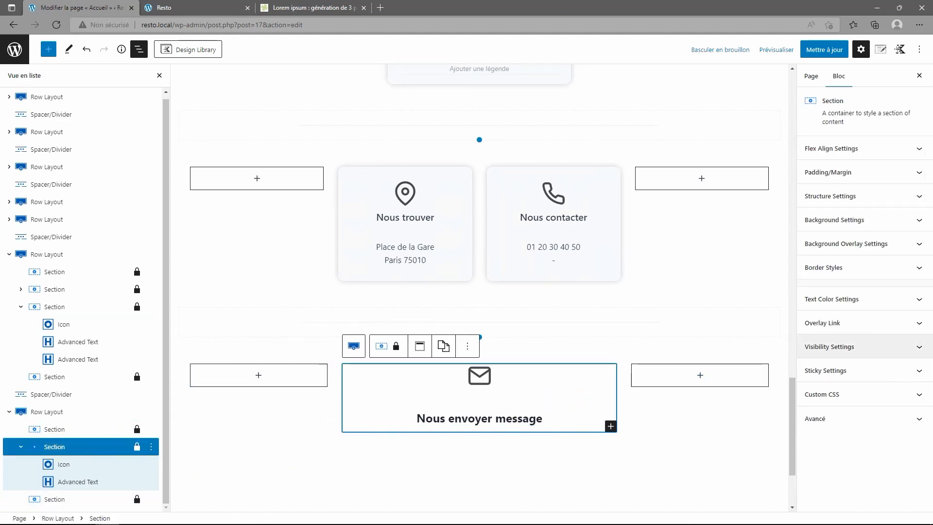
click(610, 427)
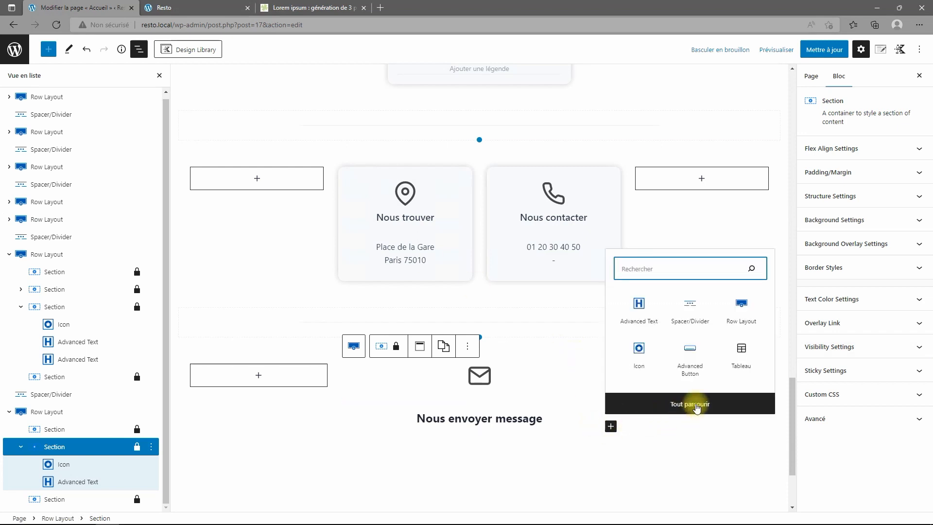
click(634, 404)
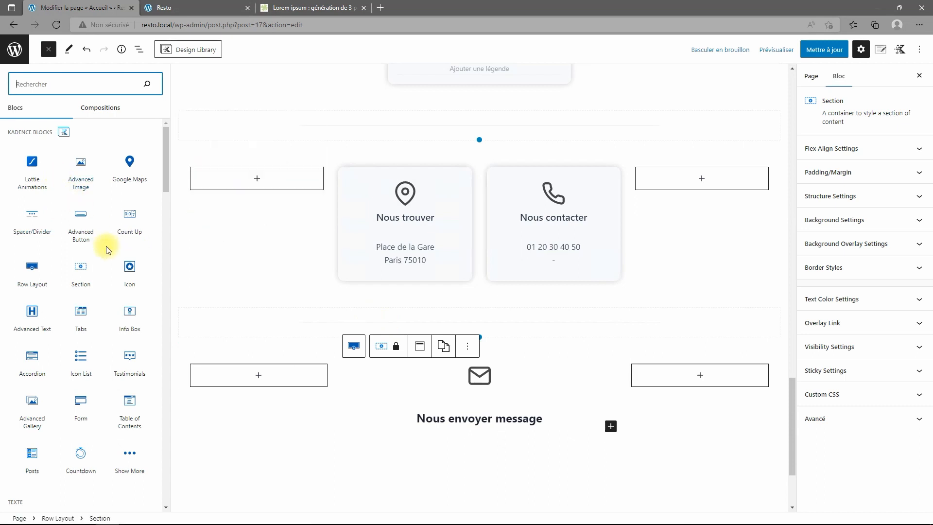
click(80, 401)
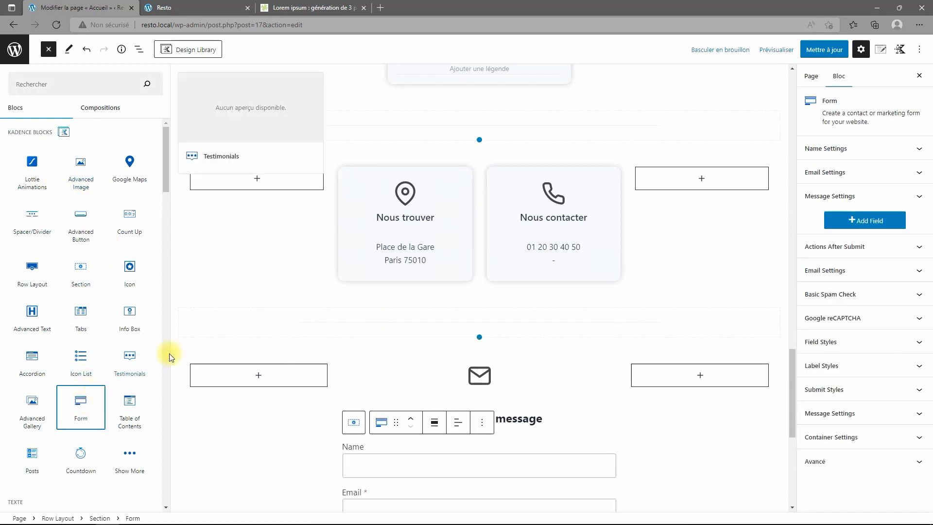
click(138, 49)
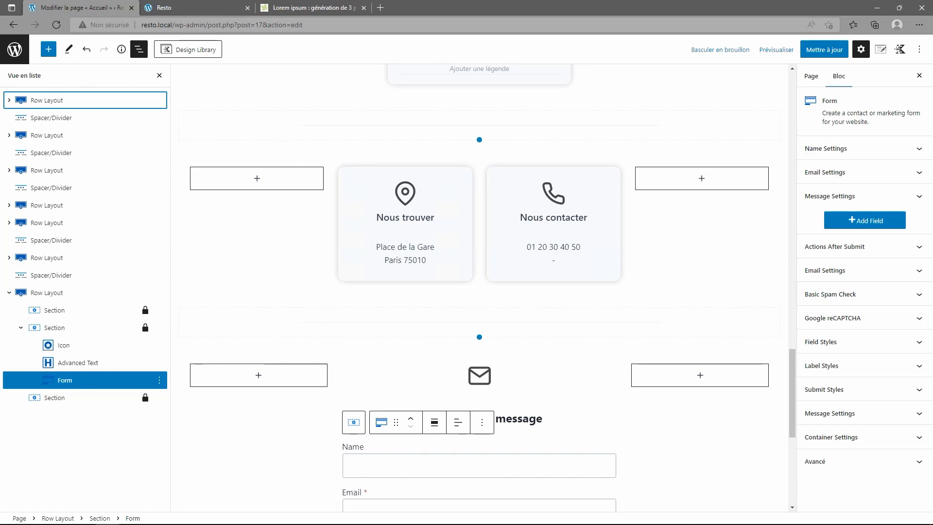
scroll(517, 425, down, 5)
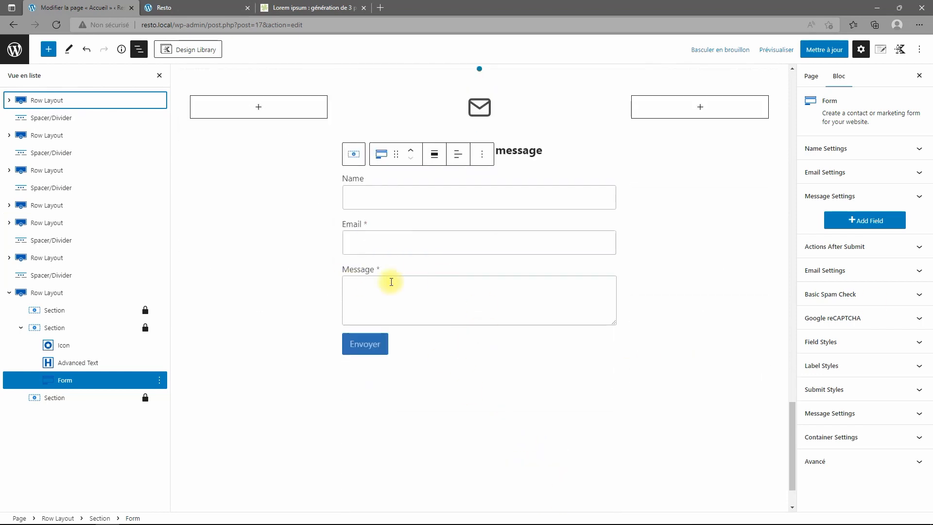
scroll(443, 241, up, 3)
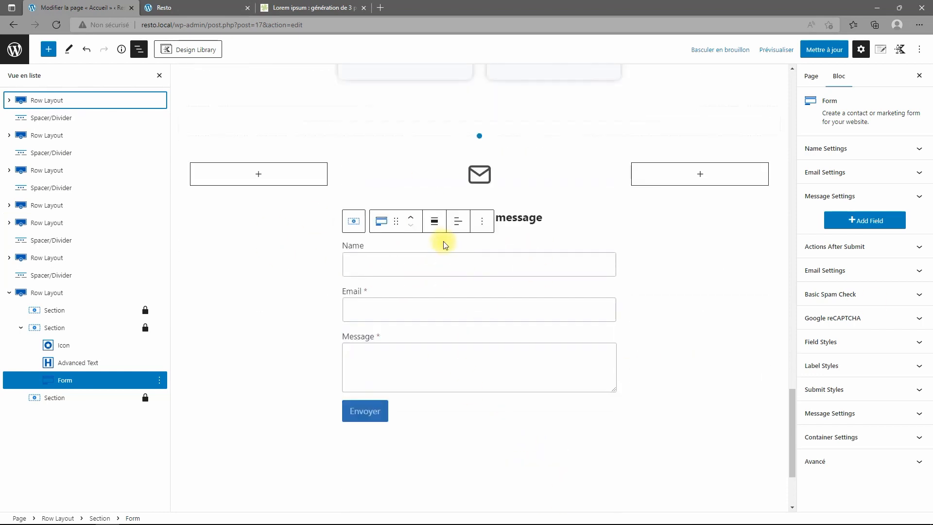
scroll(452, 241, up, 1)
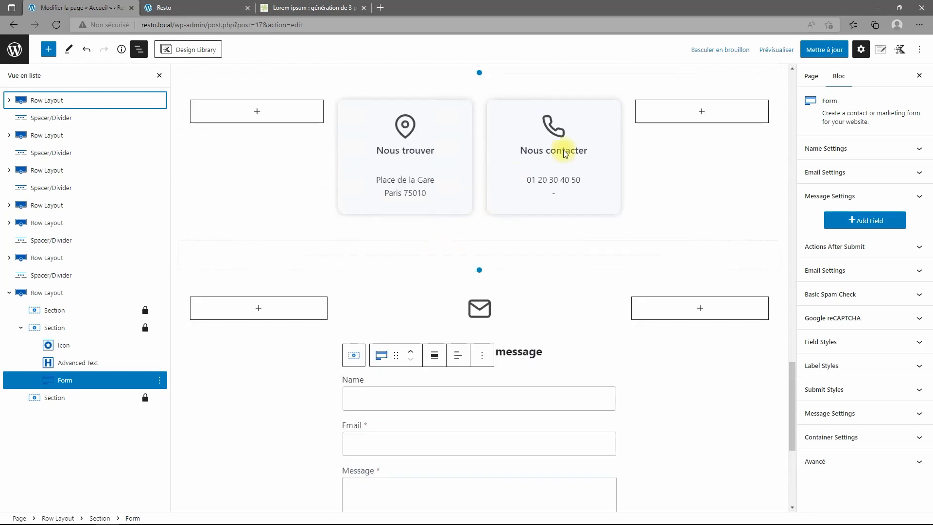
click(610, 111)
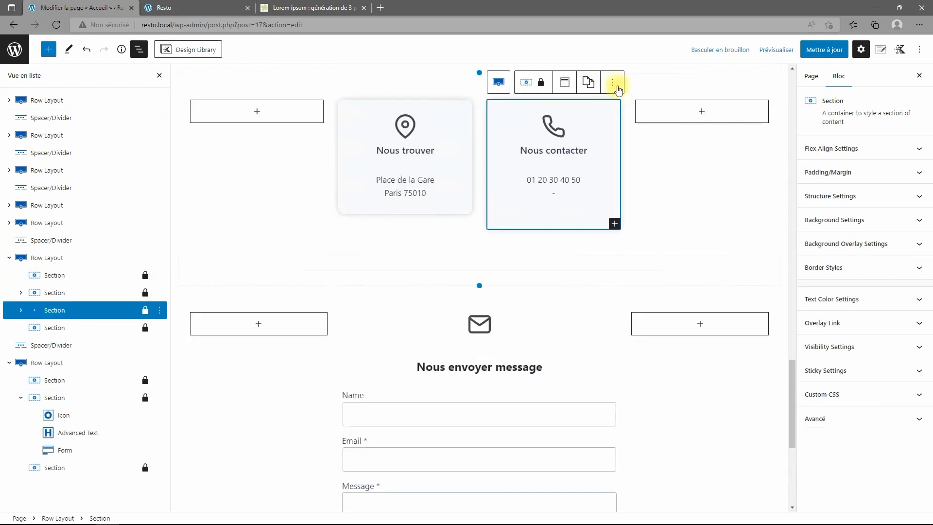
Copy the Nous contacter card's styling and paste it onto the contact-form section.
click(590, 83)
scroll(494, 365, down, 2)
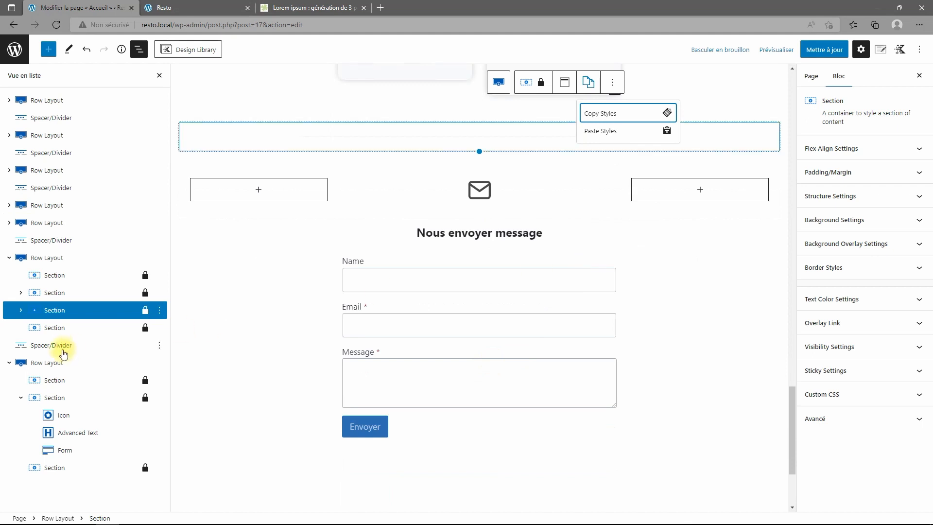
click(54, 397)
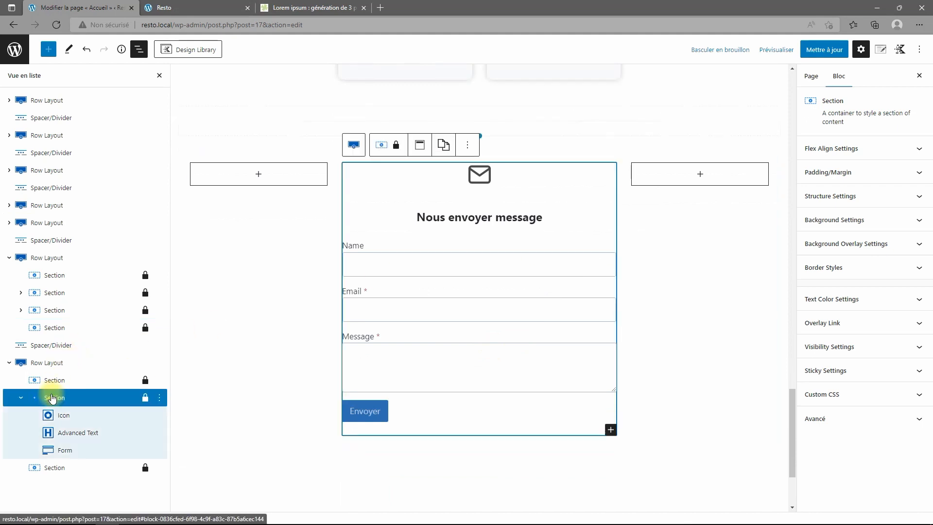
click(451, 146)
click(454, 194)
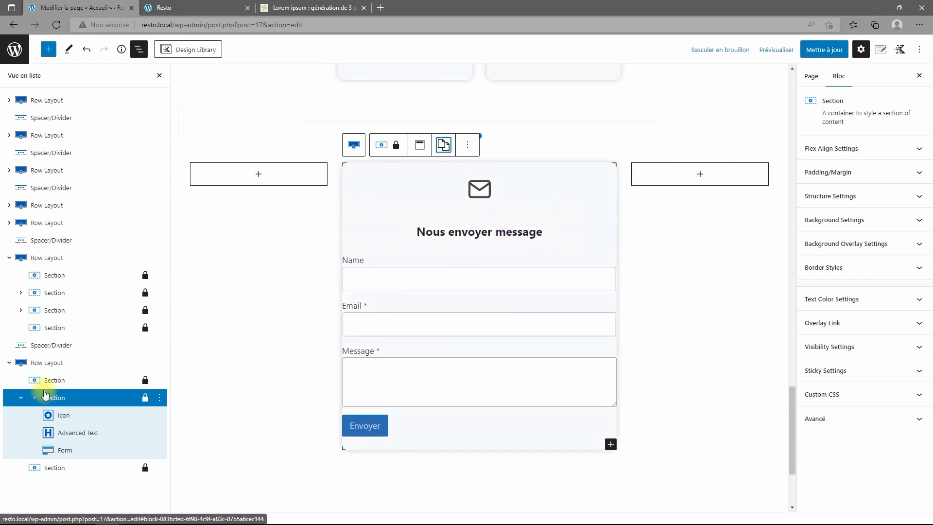
Set the form section's padding to 30 px top and 20 px right and left.
click(46, 362)
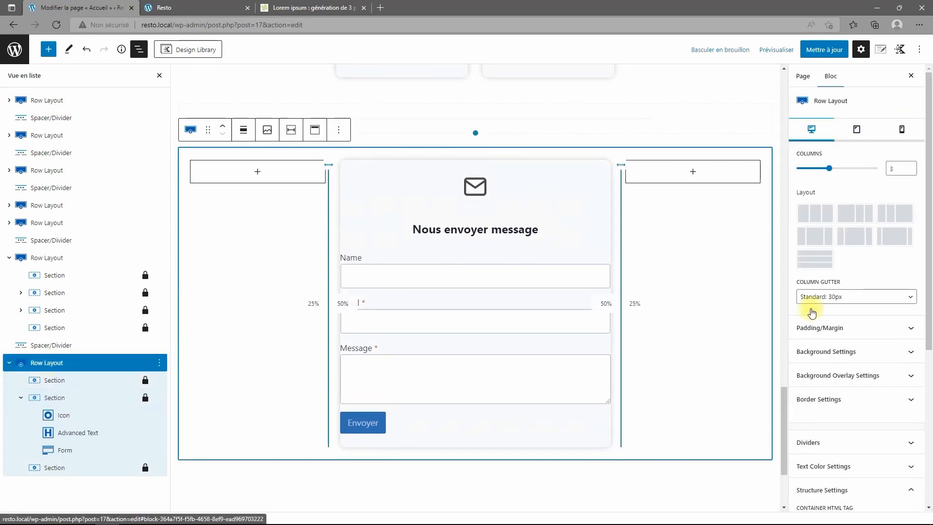
click(848, 328)
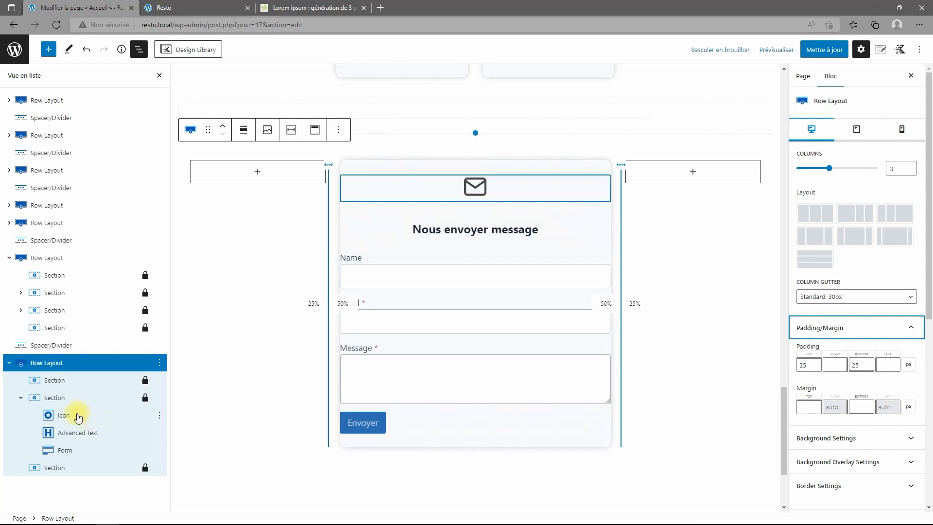
click(61, 397)
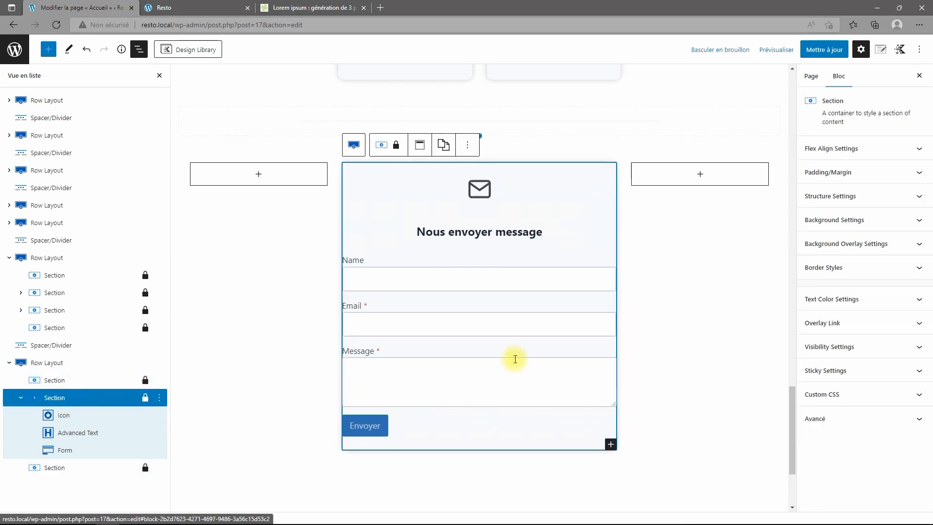
click(866, 173)
click(826, 214)
text(20)
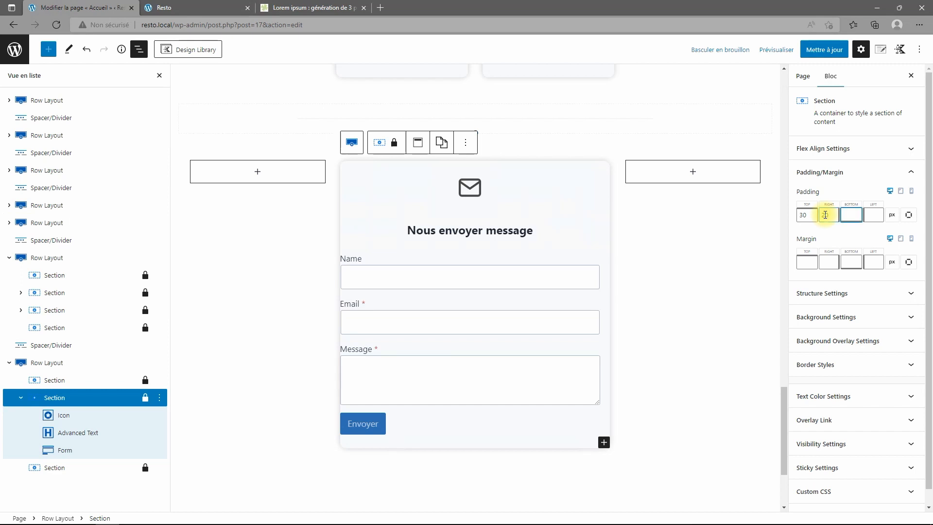
text(20)
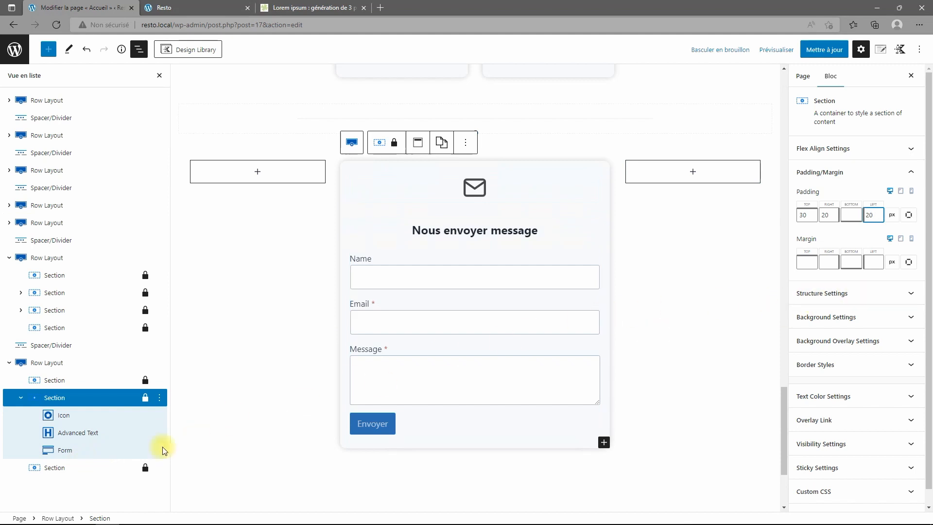
click(58, 451)
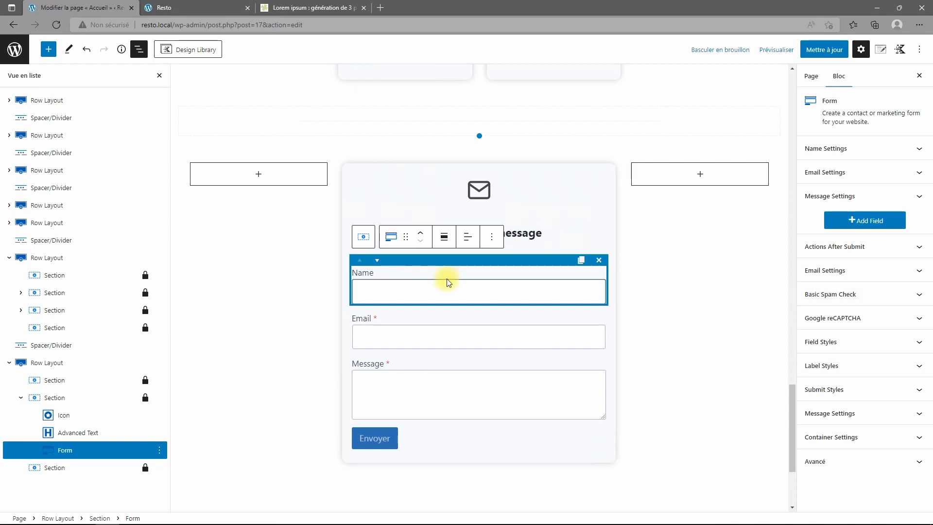
Leave the form's Google reCAPTCHA disabled and expand its Email Settings panel.
click(851, 319)
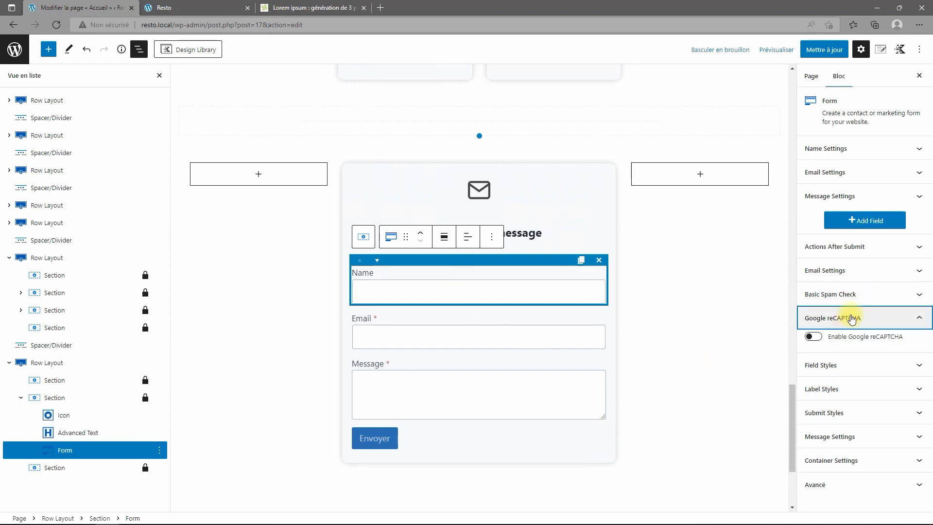
click(811, 337)
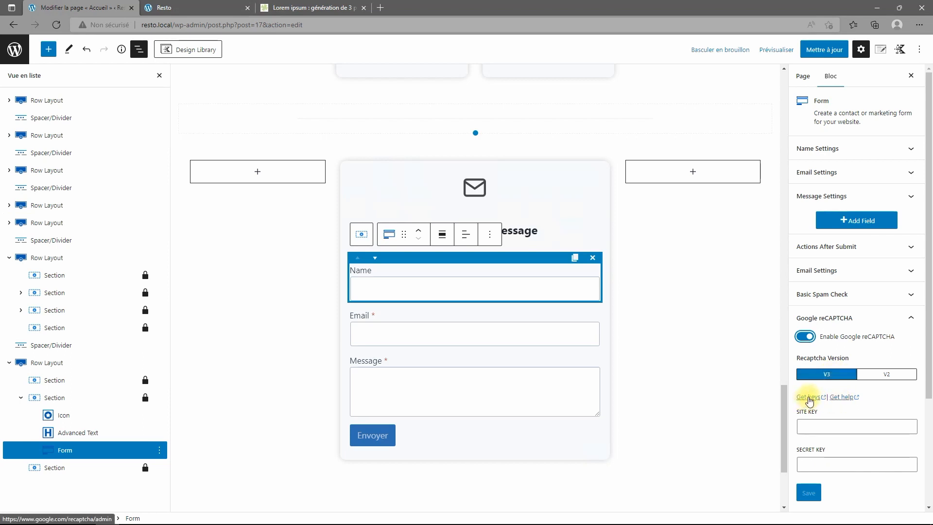
click(805, 336)
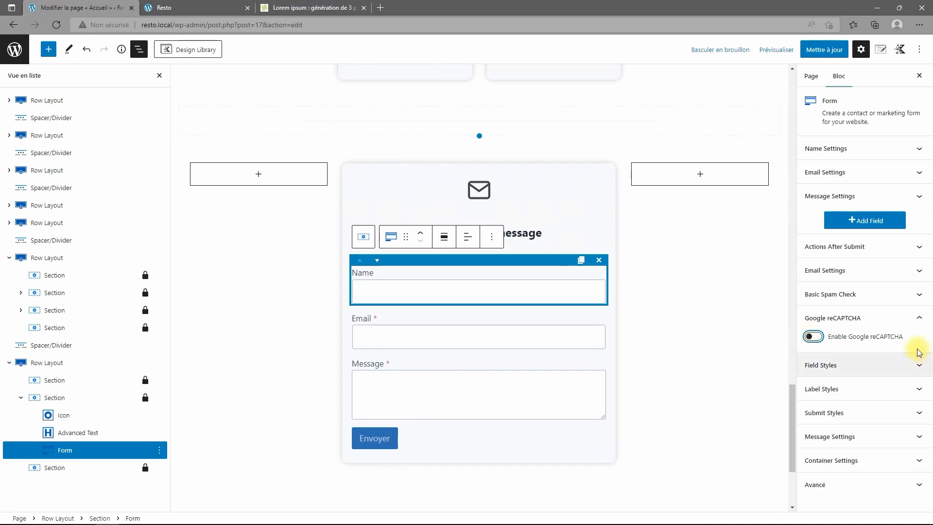
click(848, 271)
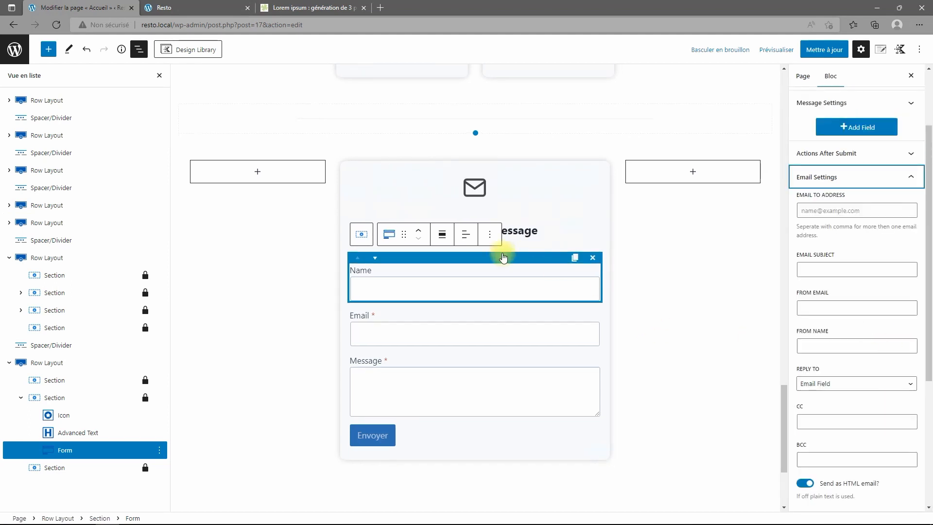
Enter the recipient address, subject 'Mon Resto', same address as sender, and sender name 'Mon Resto'.
click(845, 210)
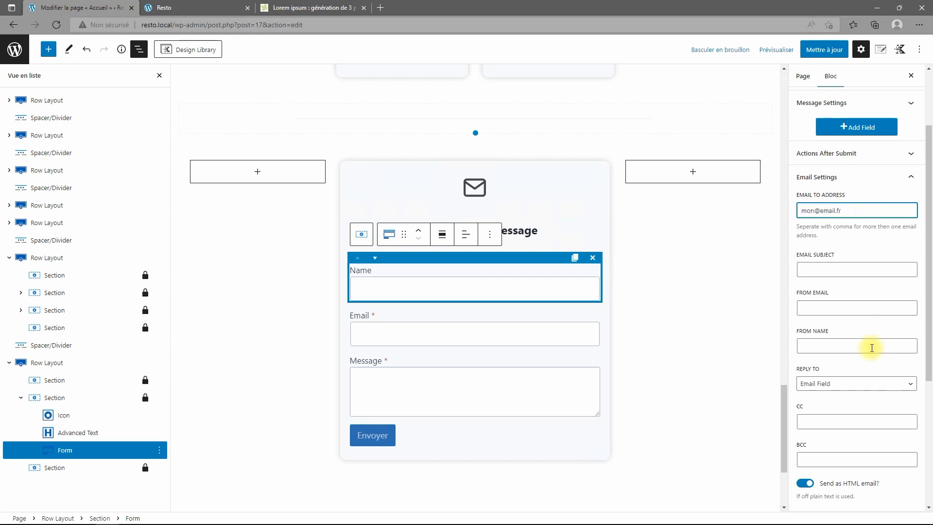
click(835, 273)
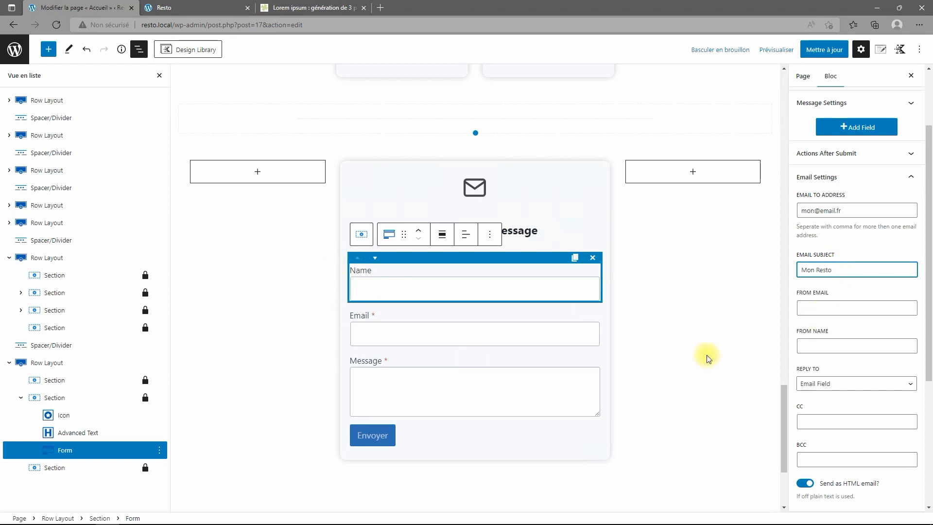
click(823, 306)
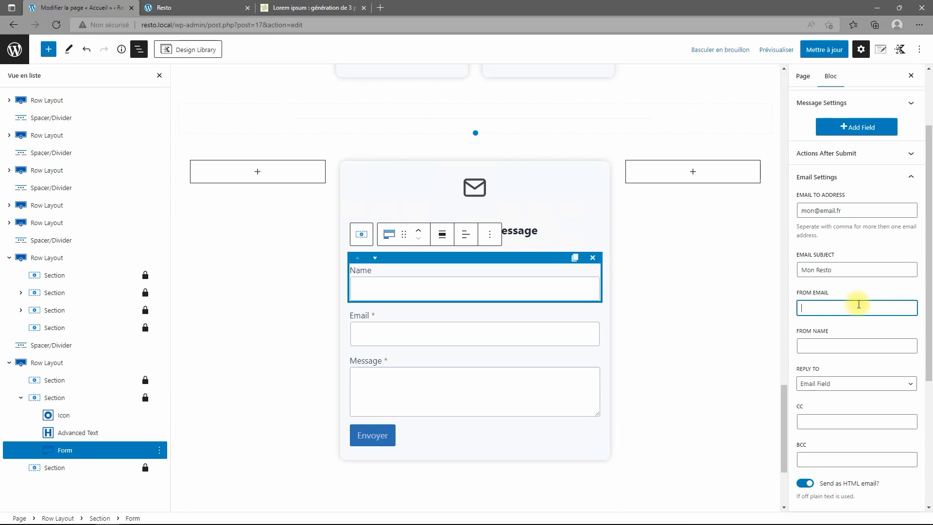
triple_click(846, 210)
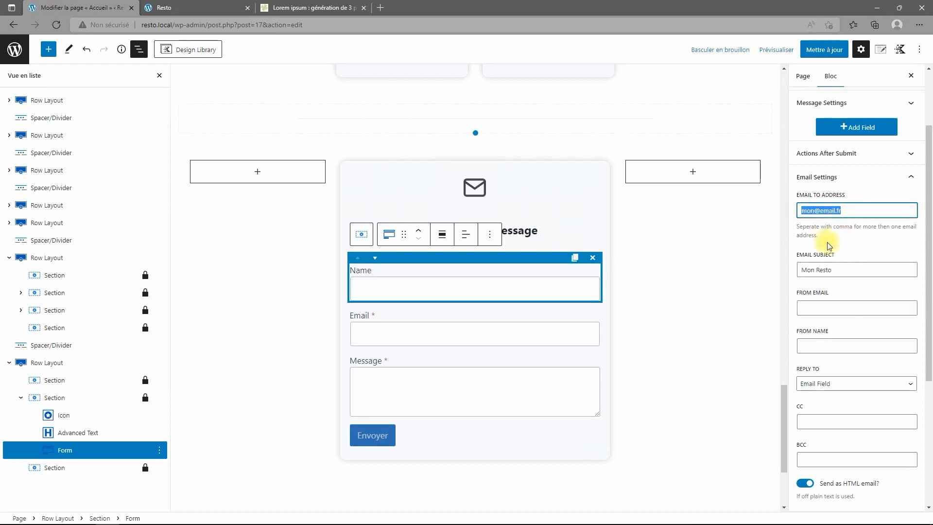
click(867, 308)
key(ctrl+v)
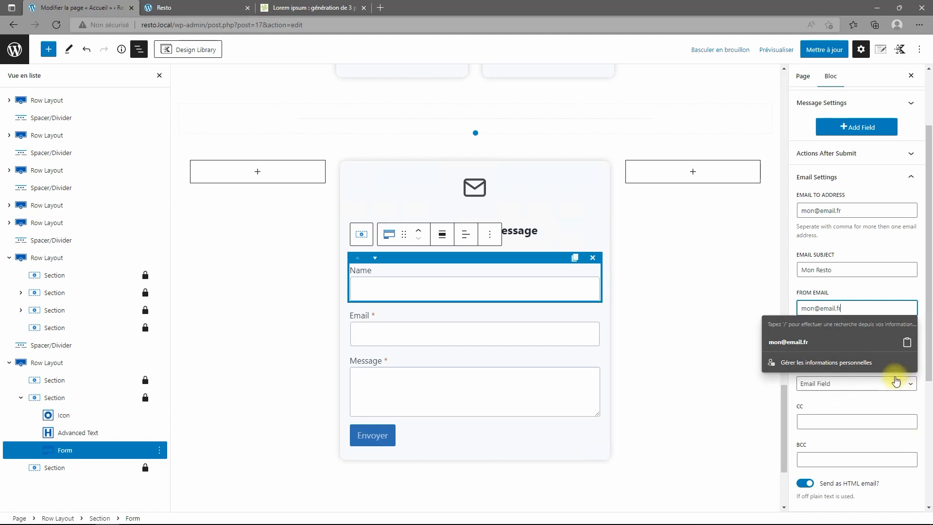
click(859, 384)
click(841, 346)
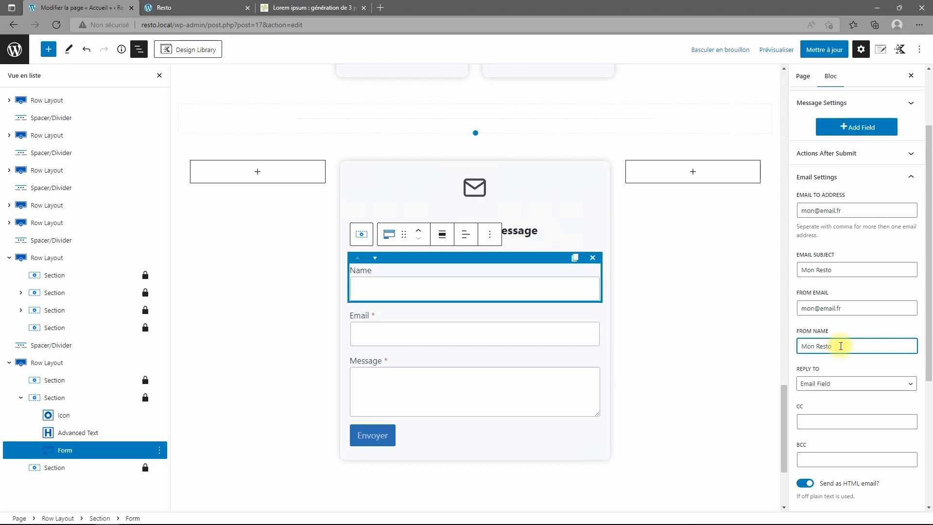
text(Mon Resto)
scroll(860, 402, down, 2)
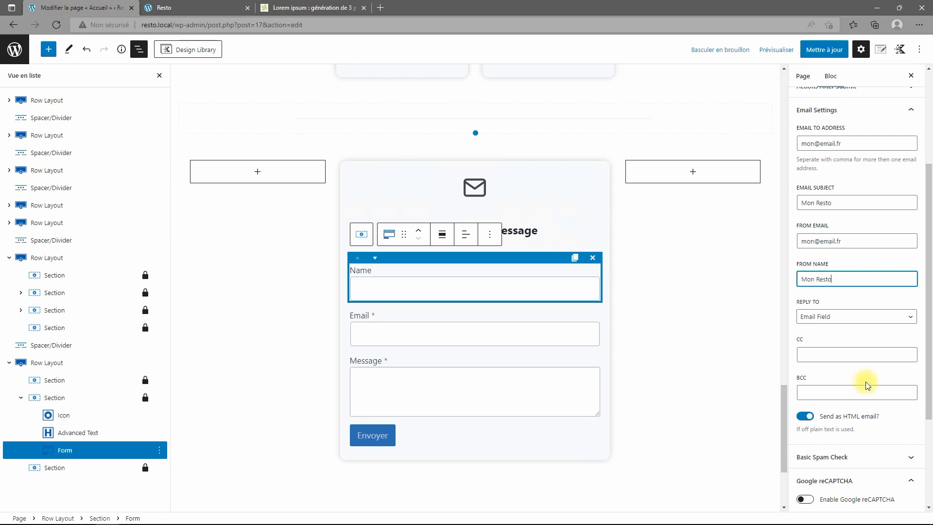
scroll(867, 386, down, 4)
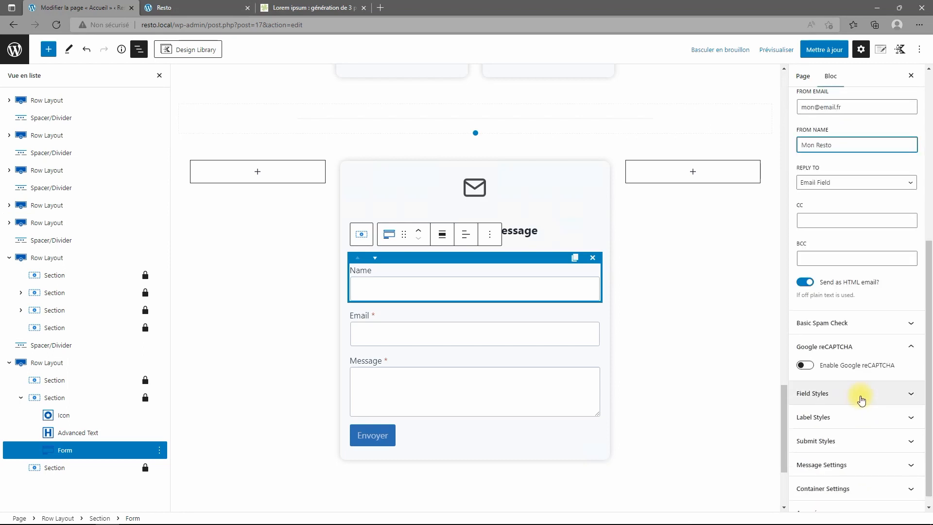
click(860, 330)
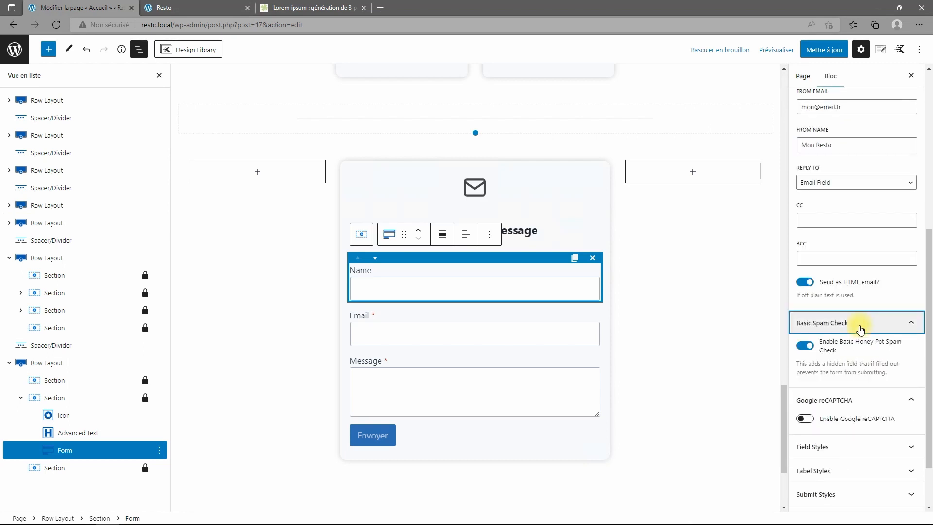
click(860, 330)
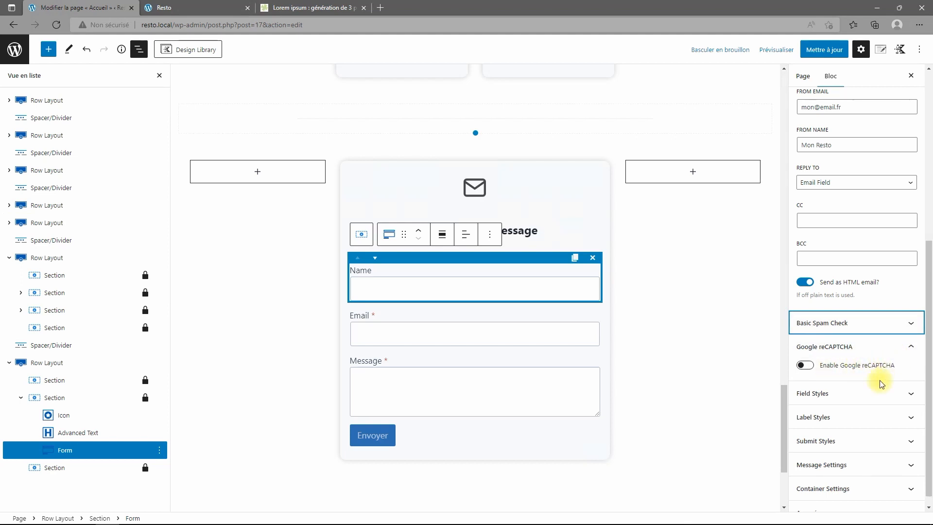
scroll(873, 417, down, 1)
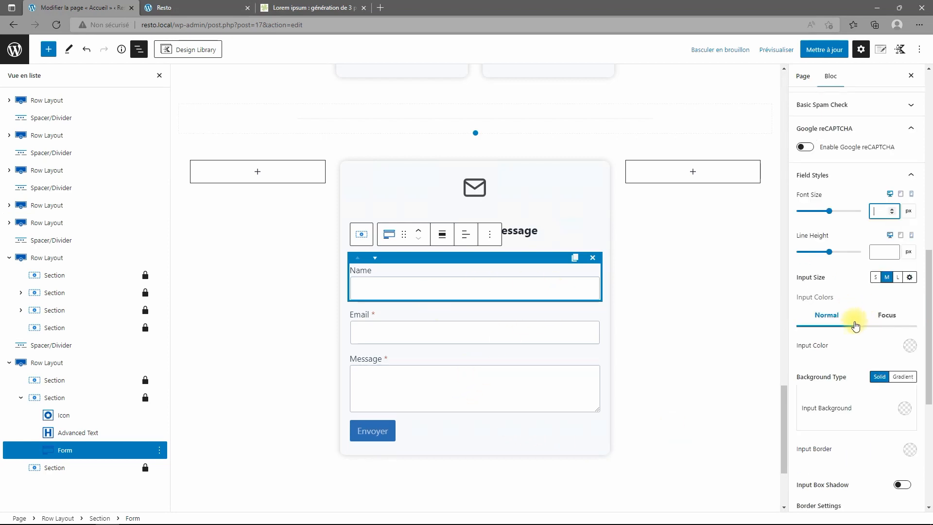
scroll(855, 325, down, 1)
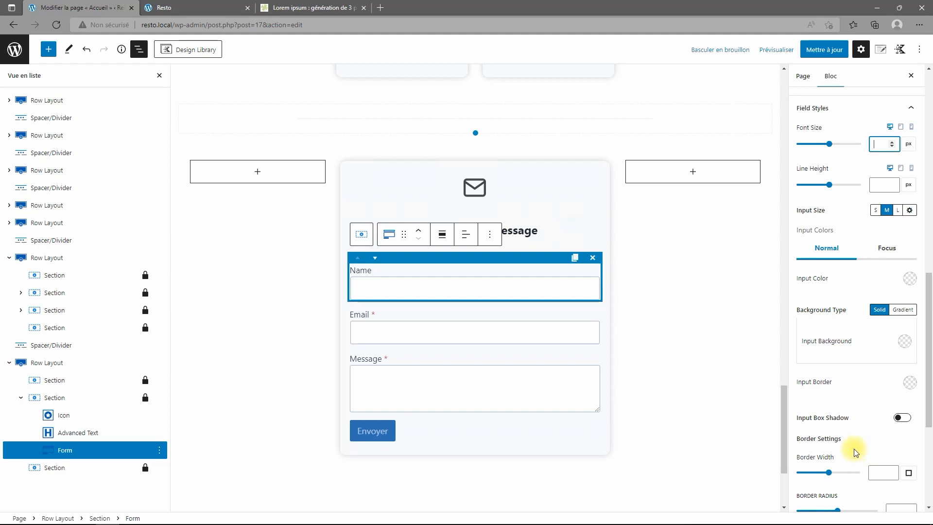
click(903, 419)
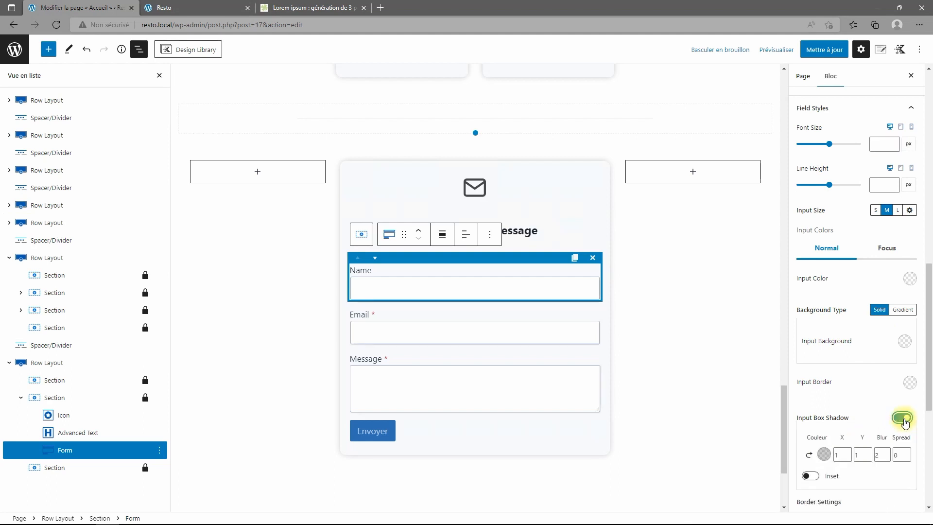
click(901, 418)
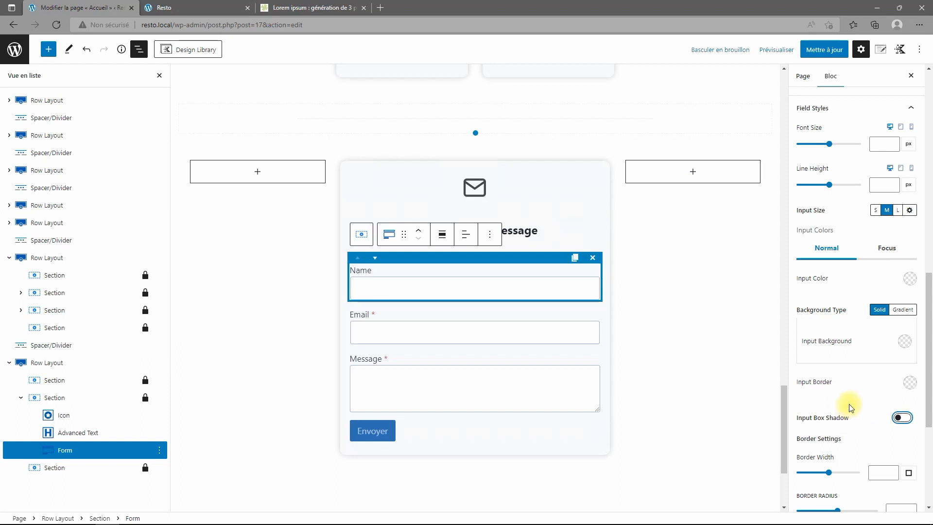
scroll(856, 396, down, 3)
scroll(858, 397, down, 2)
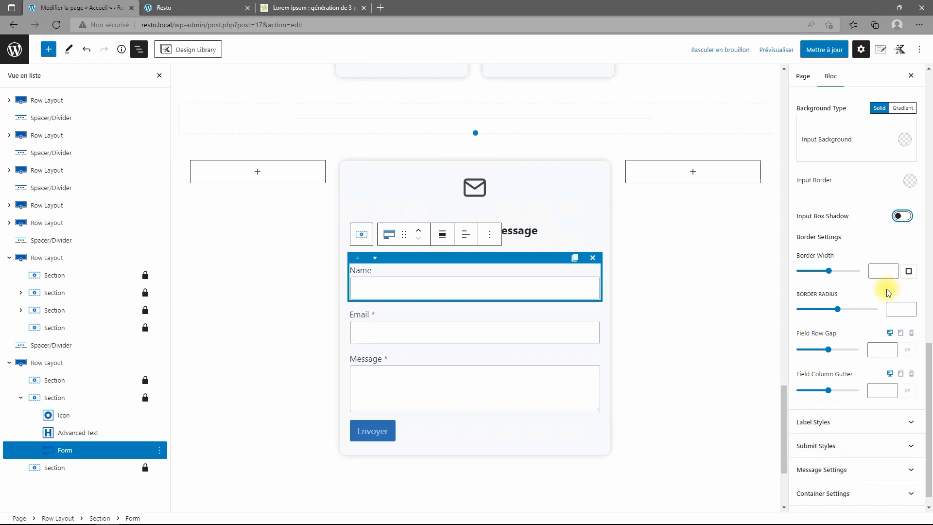
scroll(858, 306, up, 3)
scroll(863, 308, up, 6)
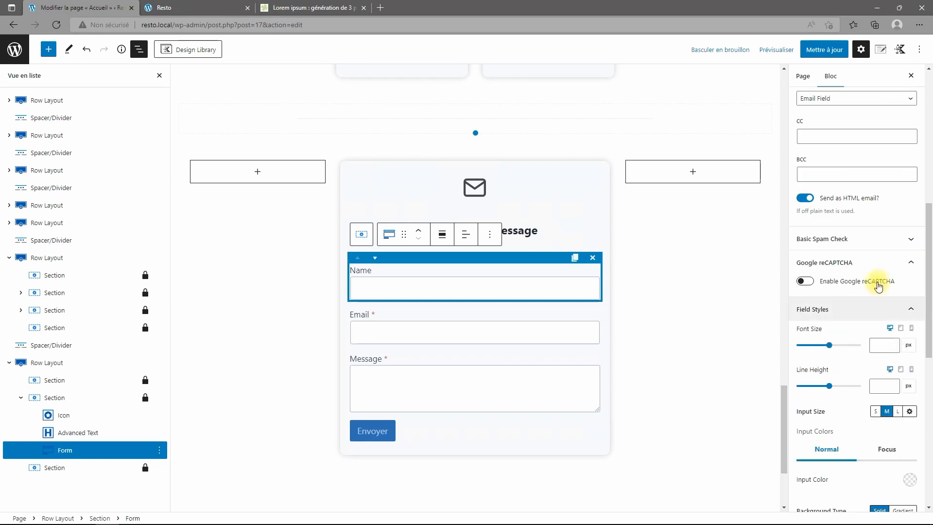
click(908, 264)
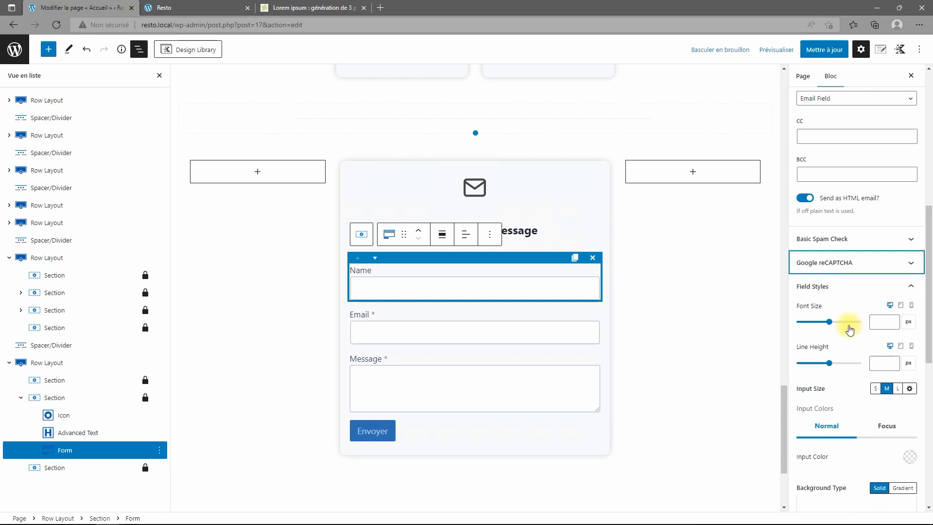
click(910, 287)
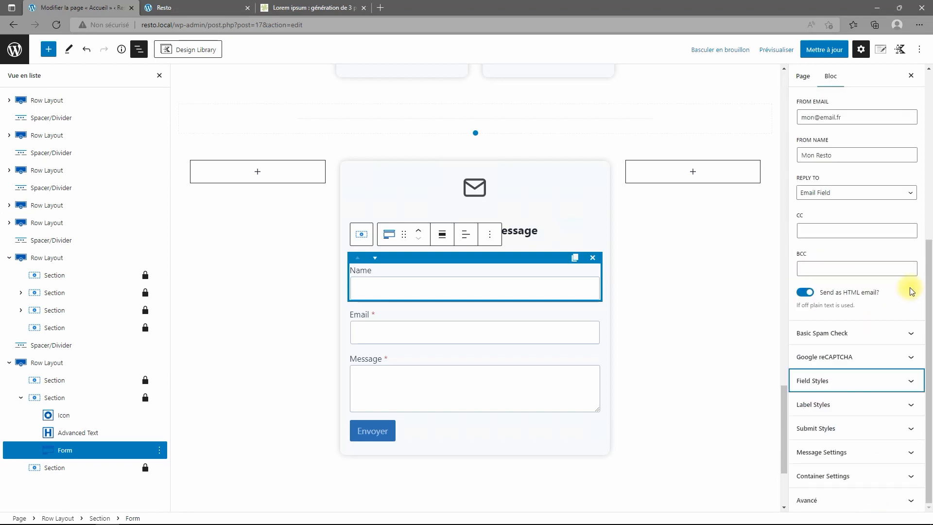
Keep the Envoyer button at size M, set its width to Full, and retype its 'Envoyer' label.
click(868, 428)
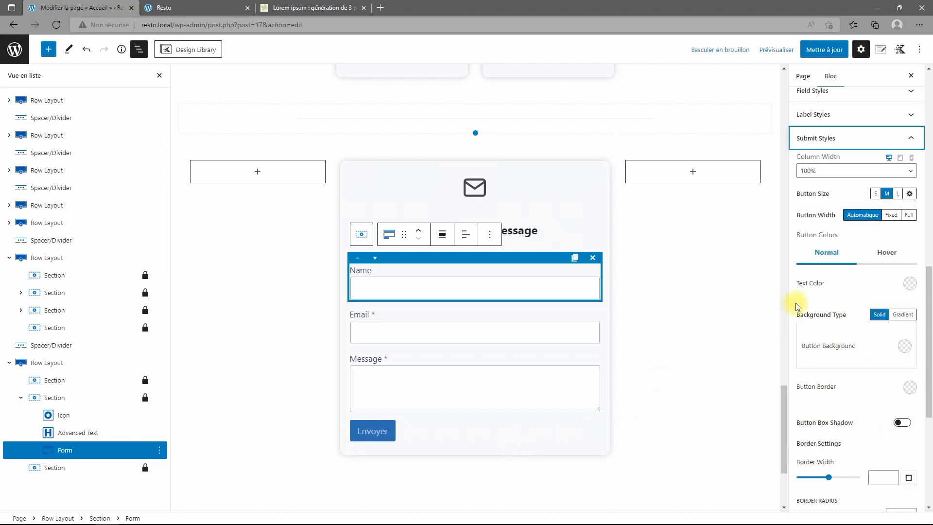
click(897, 194)
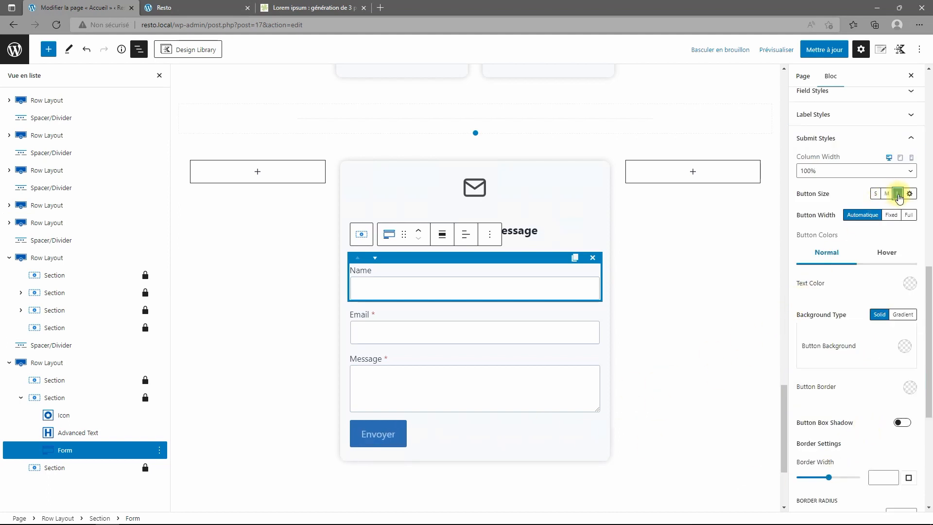
click(887, 193)
click(891, 215)
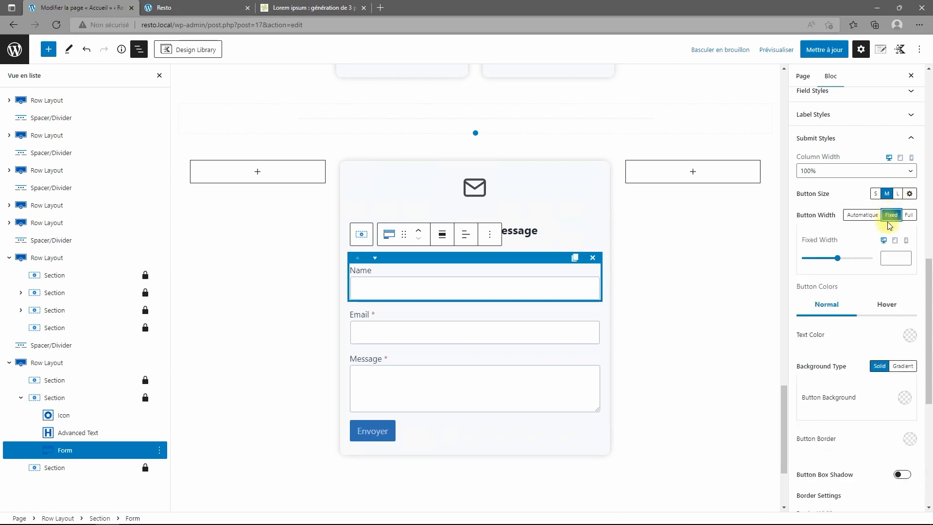
click(909, 216)
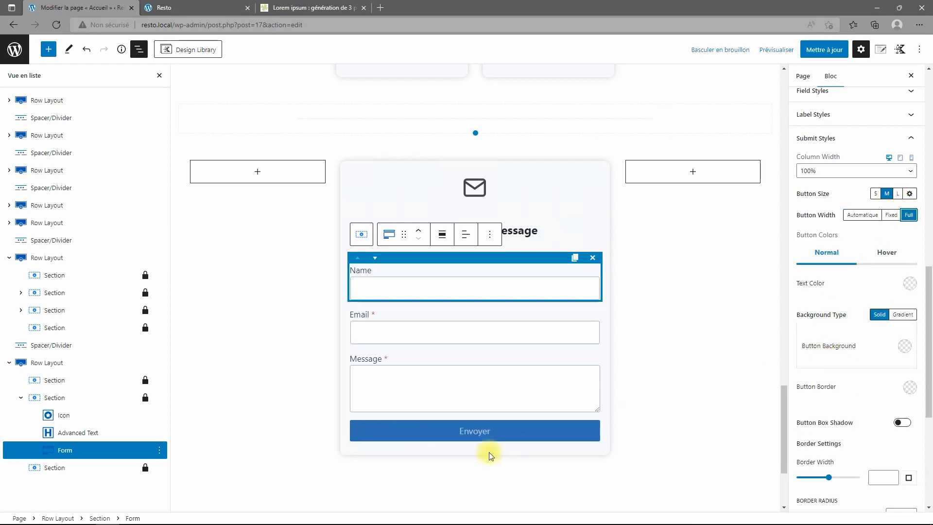
click(478, 431)
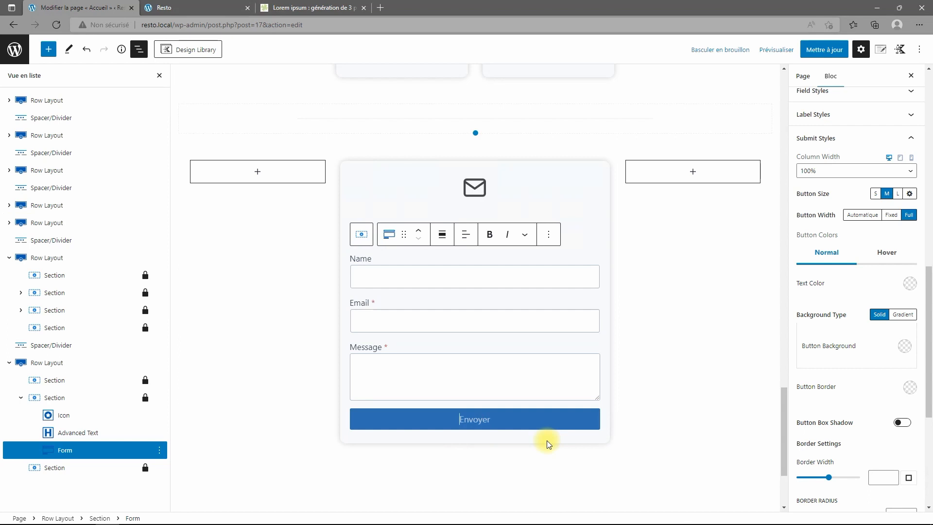
text(Envoyer)
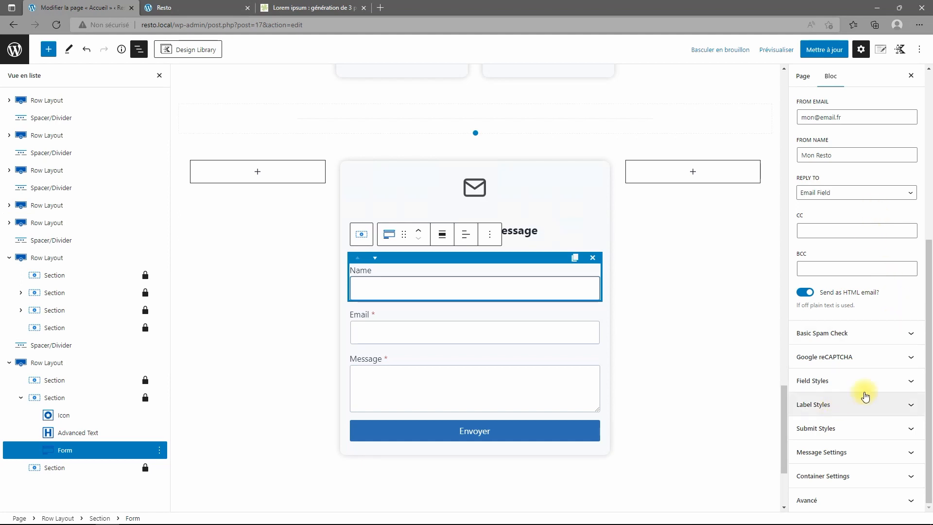
scroll(866, 219, up, 6)
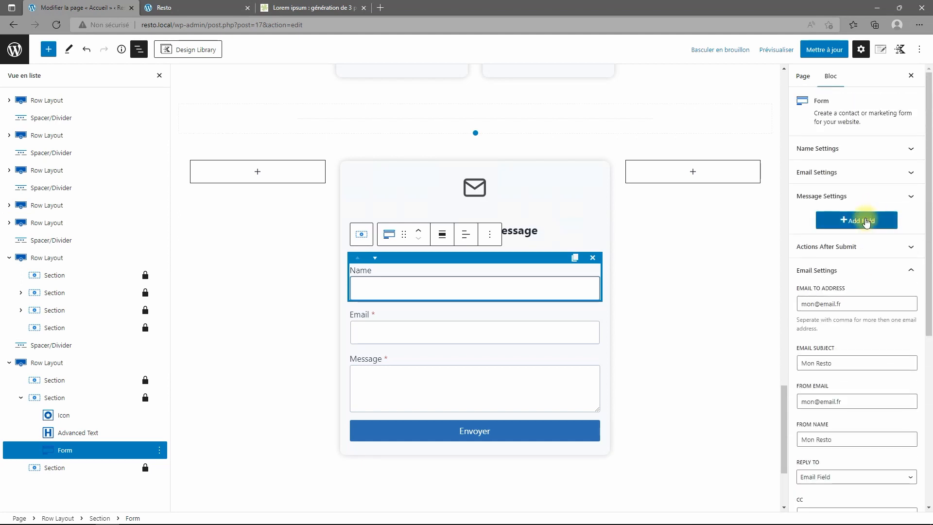
Add a new field to the contact form and move it between the Name and Email fields.
click(866, 221)
click(416, 453)
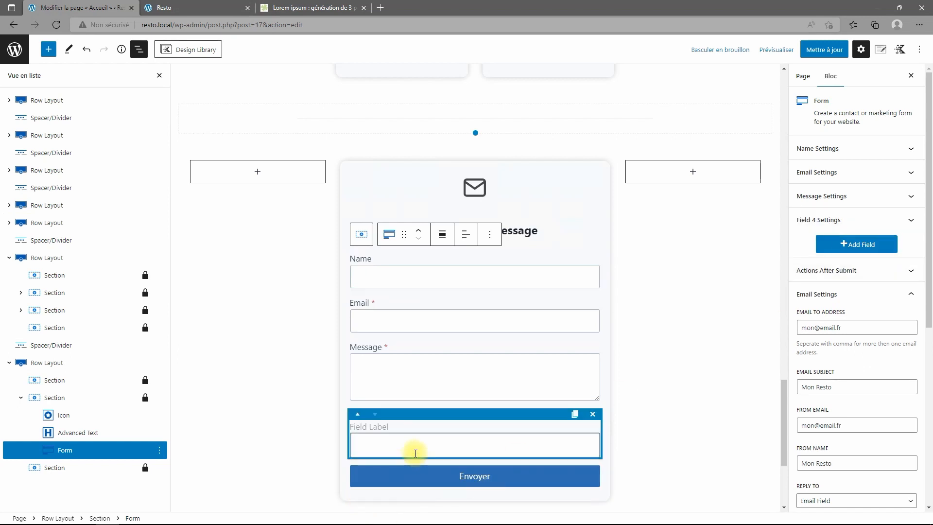
drag(483, 412, 485, 332)
click(362, 416)
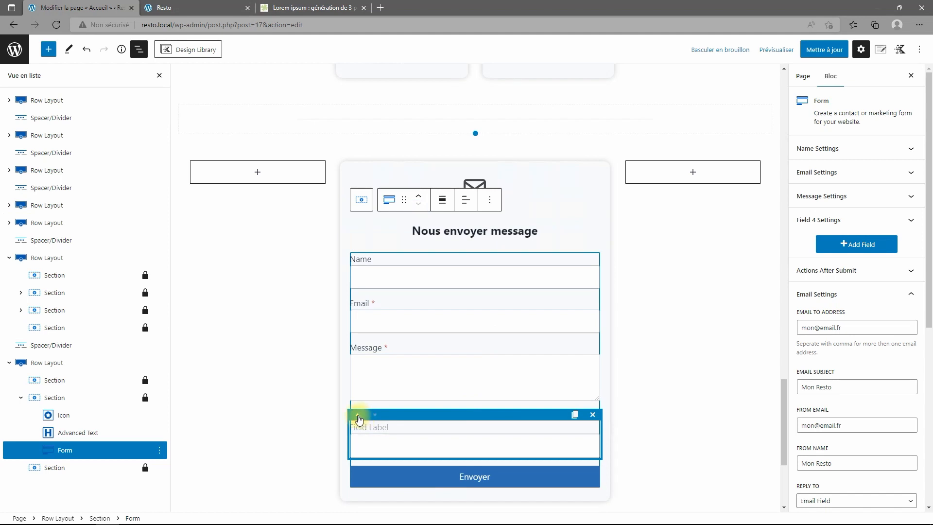
click(360, 415)
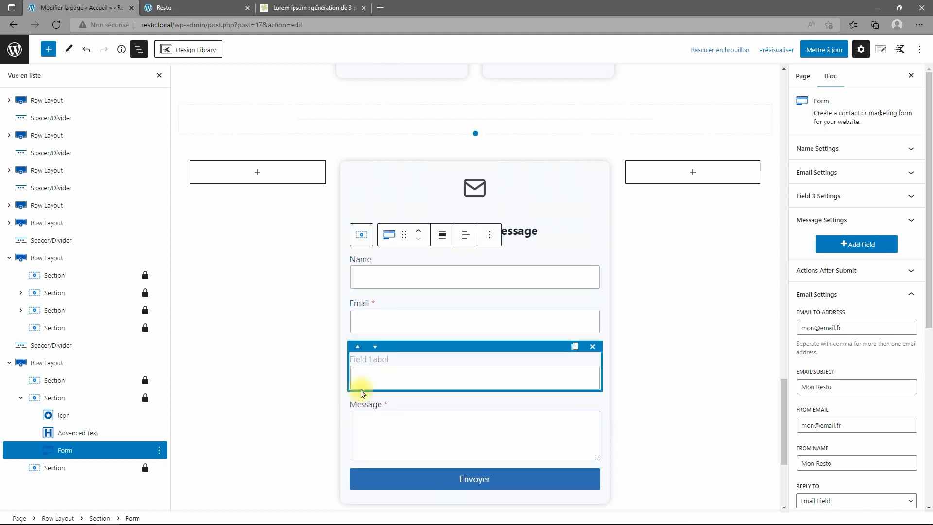
click(357, 347)
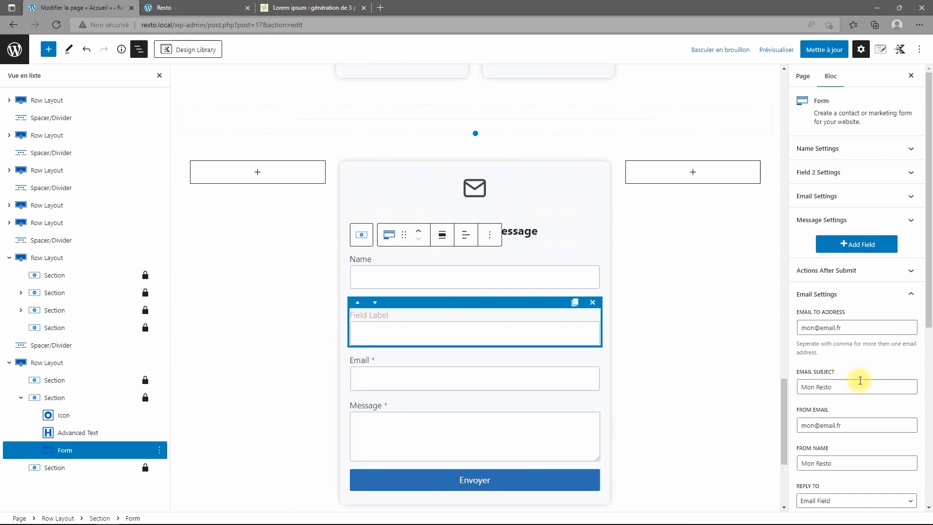
click(858, 293)
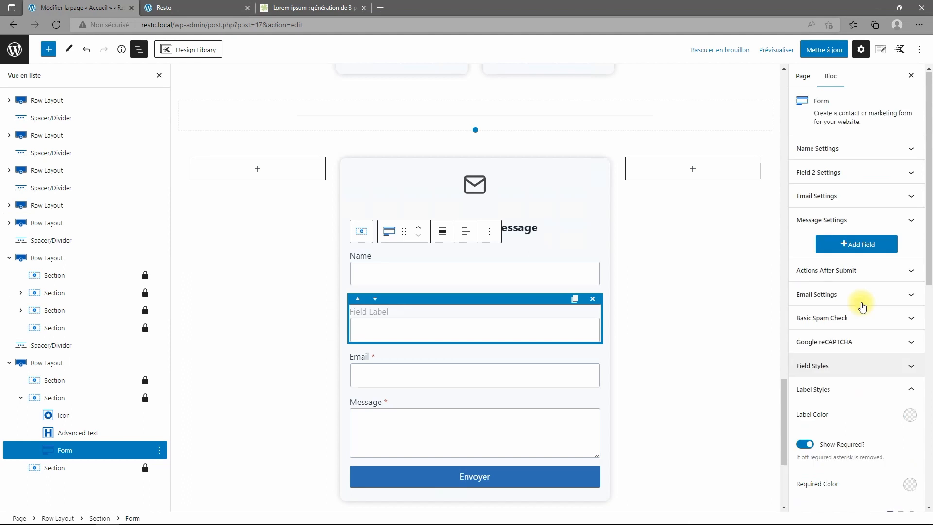
Relabel the first form field from Name to Nom.
click(836, 150)
drag(836, 242, 739, 238)
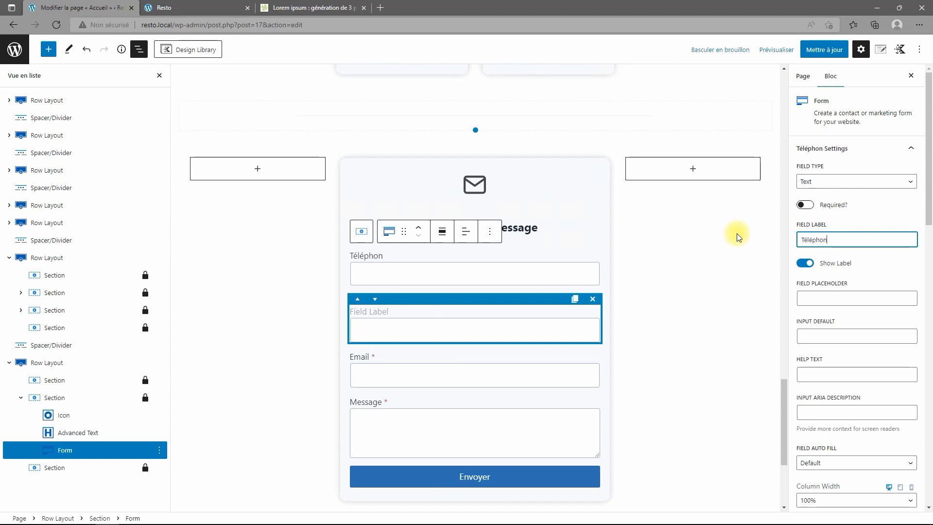
key(BackSpace)
key(BackSpace)
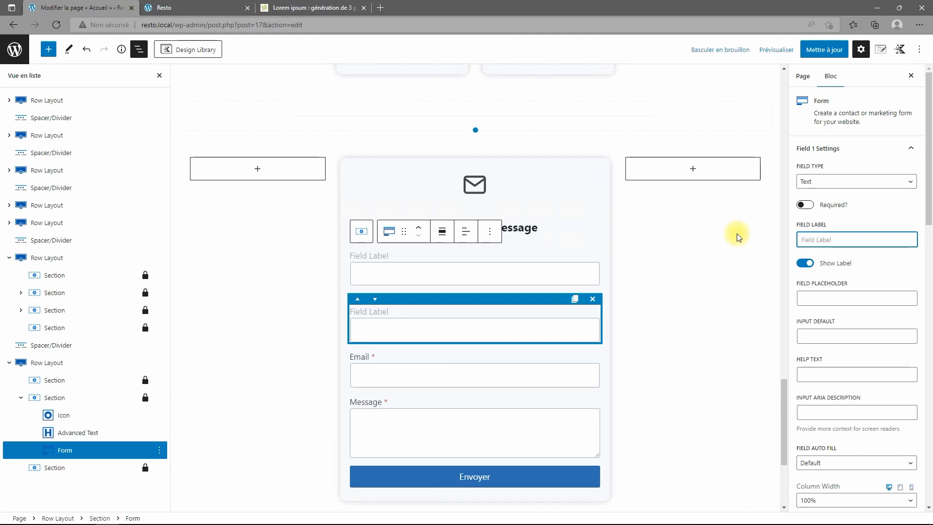
text(Nom)
Label the new form field Téléphone.
click(516, 333)
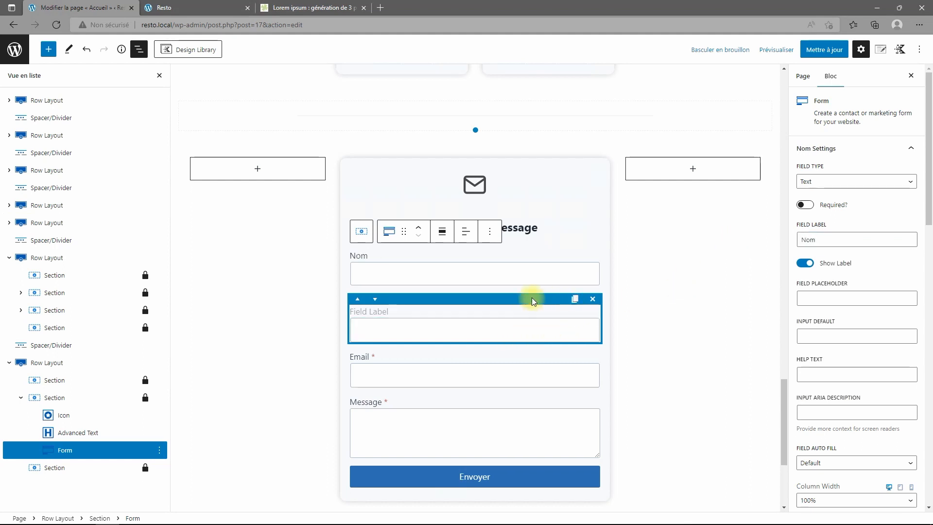
click(669, 256)
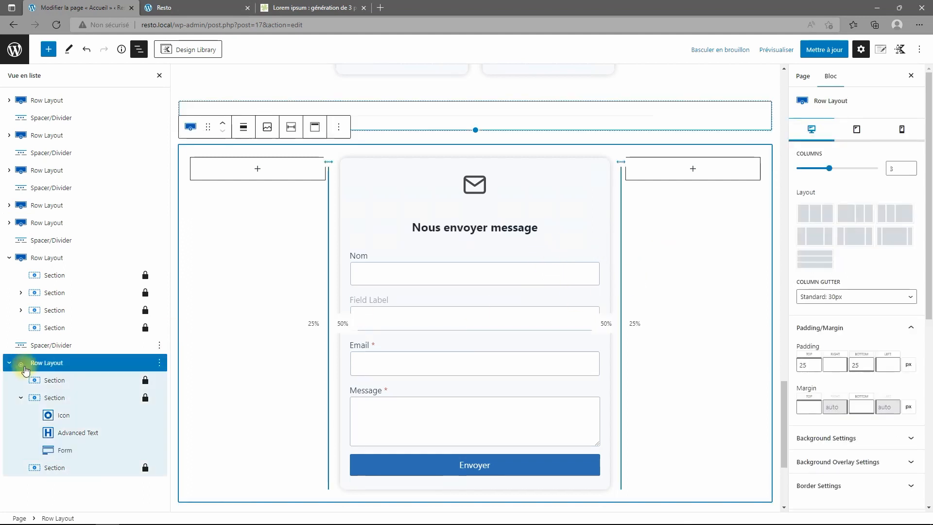
click(55, 397)
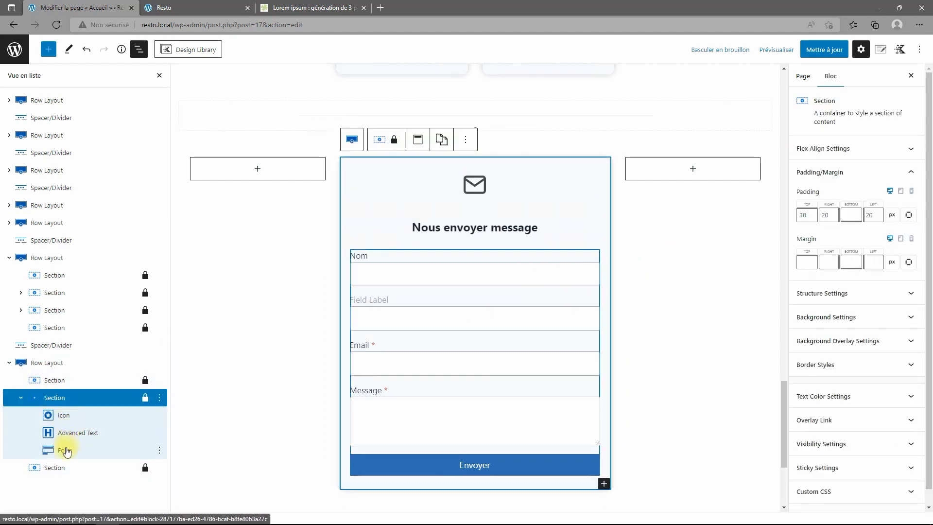
click(66, 451)
click(427, 324)
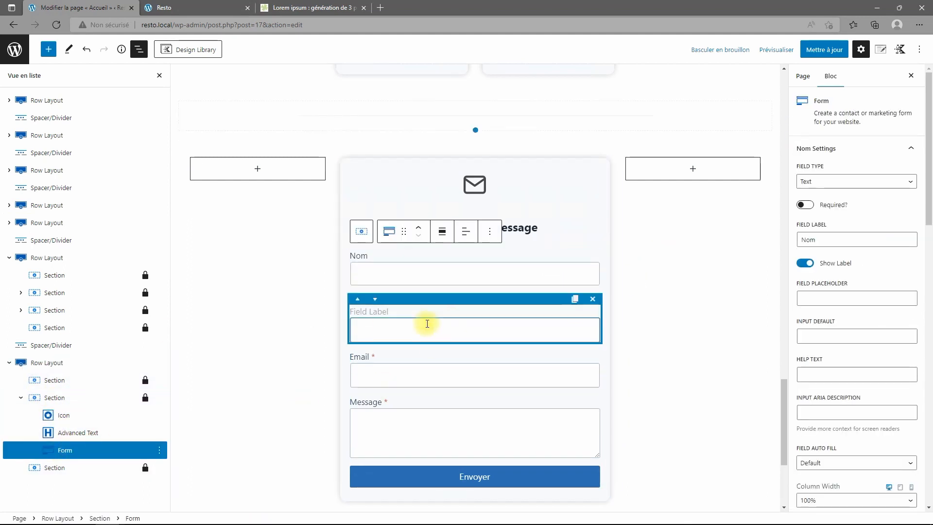
scroll(826, 253, down, 7)
click(839, 251)
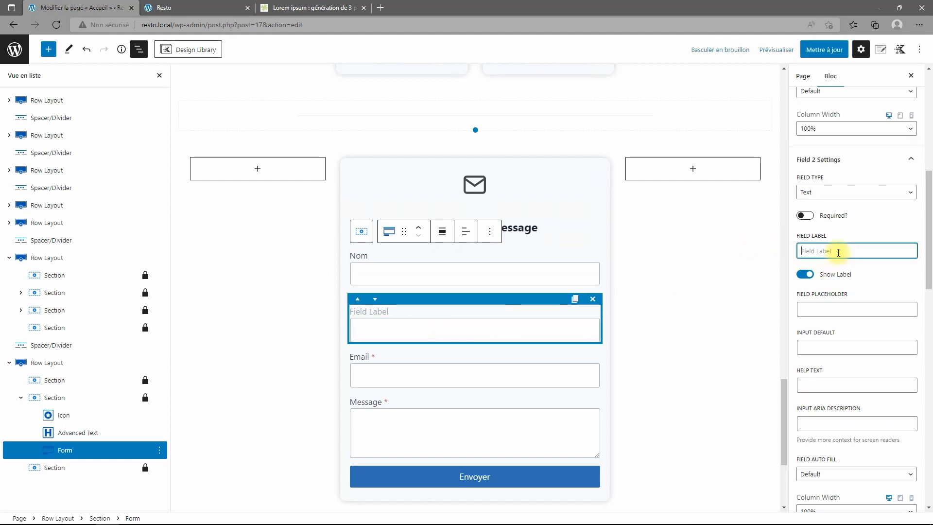
text(Téléphone)
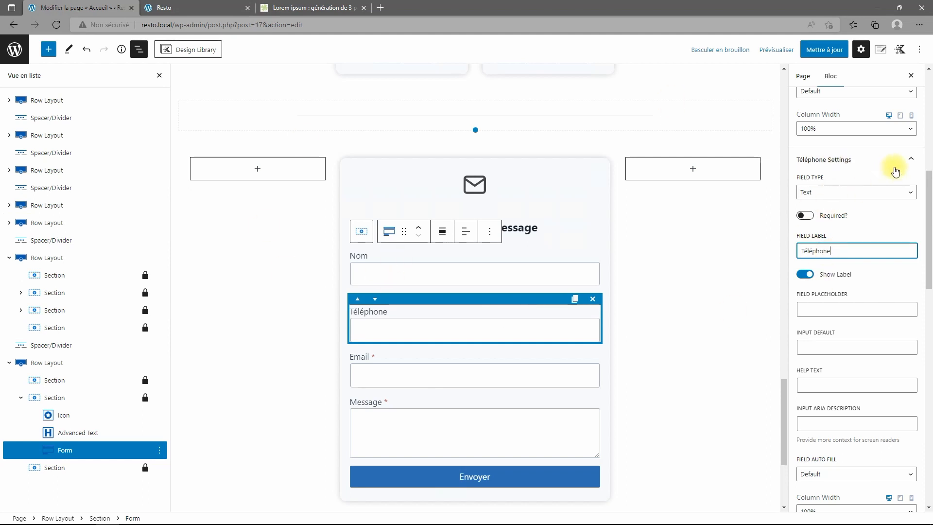
Make the Téléphone field required and set its field type to Telephone.
click(910, 164)
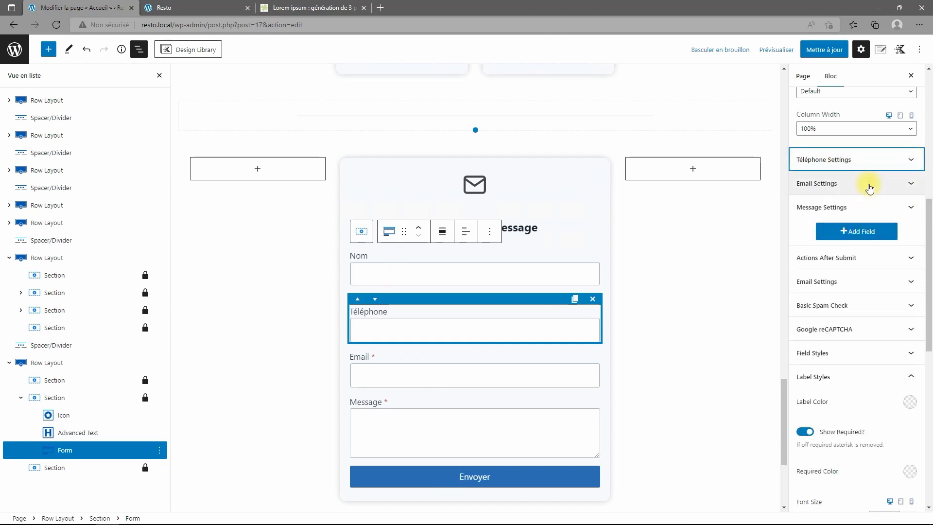
scroll(855, 223, up, 3)
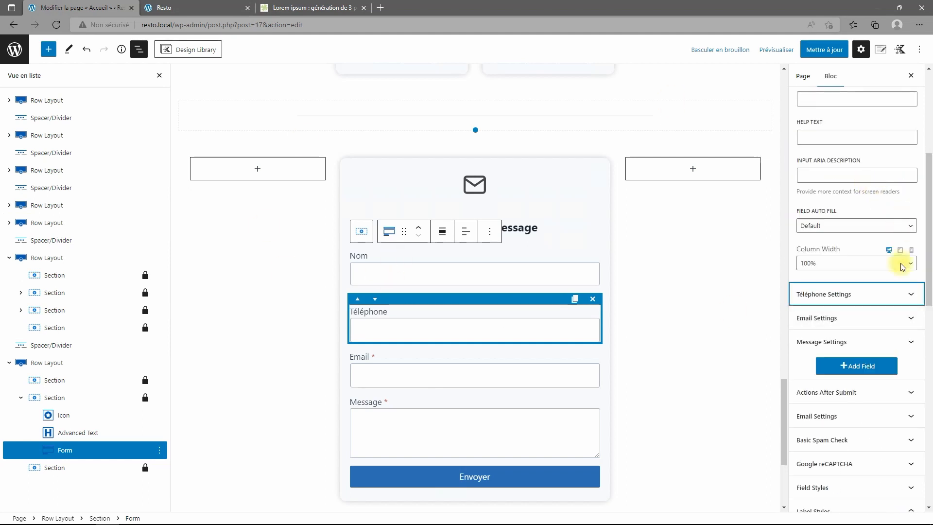
click(911, 298)
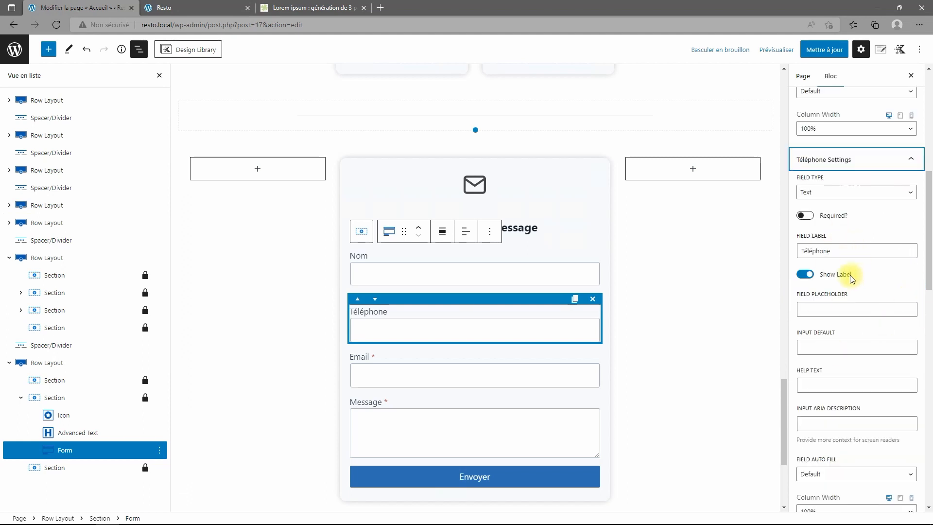
click(810, 219)
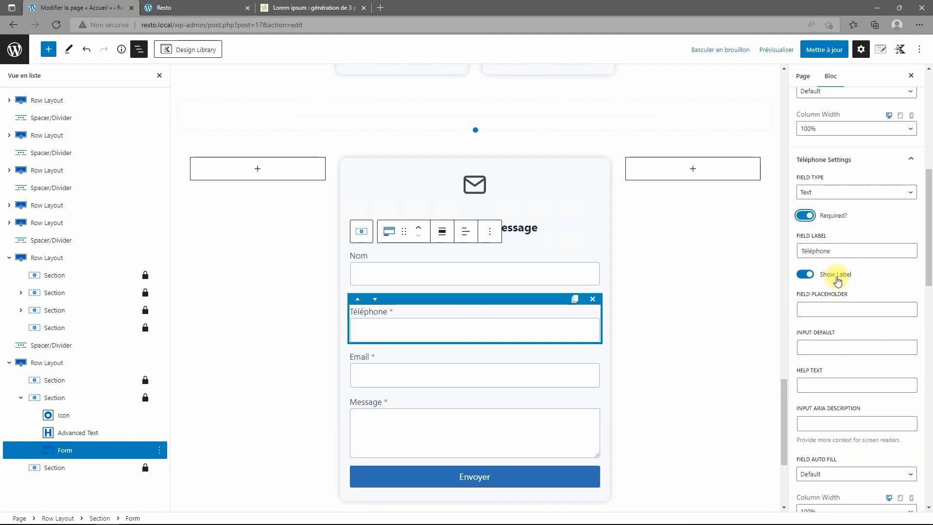
scroll(869, 322, down, 5)
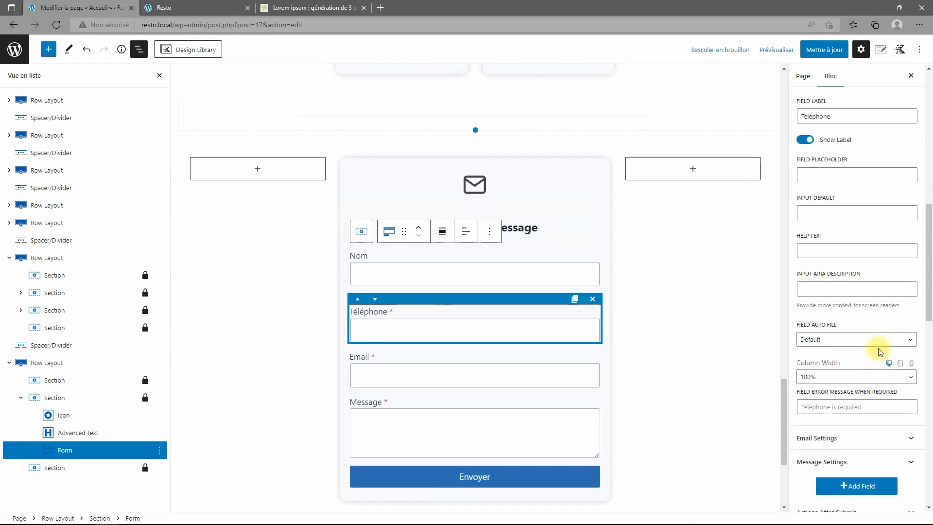
click(902, 340)
click(904, 340)
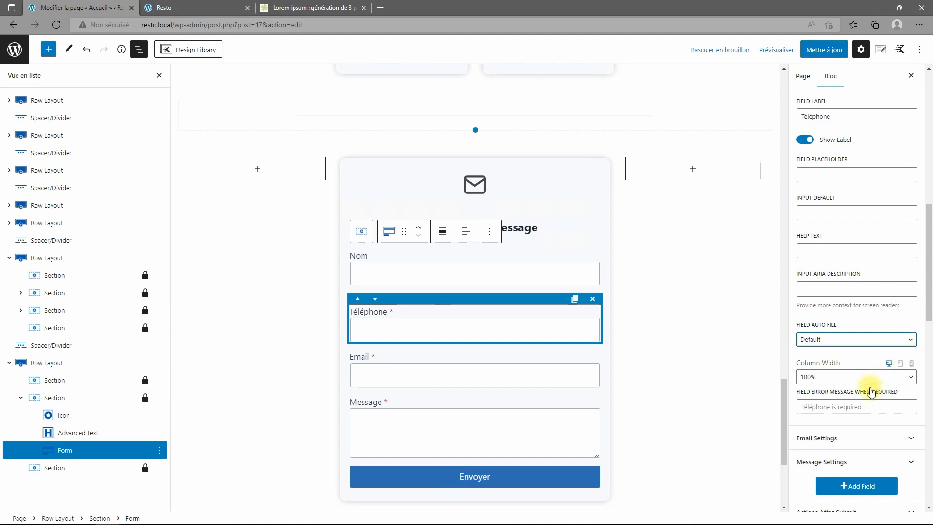
scroll(870, 391, down, 2)
scroll(872, 387, up, 15)
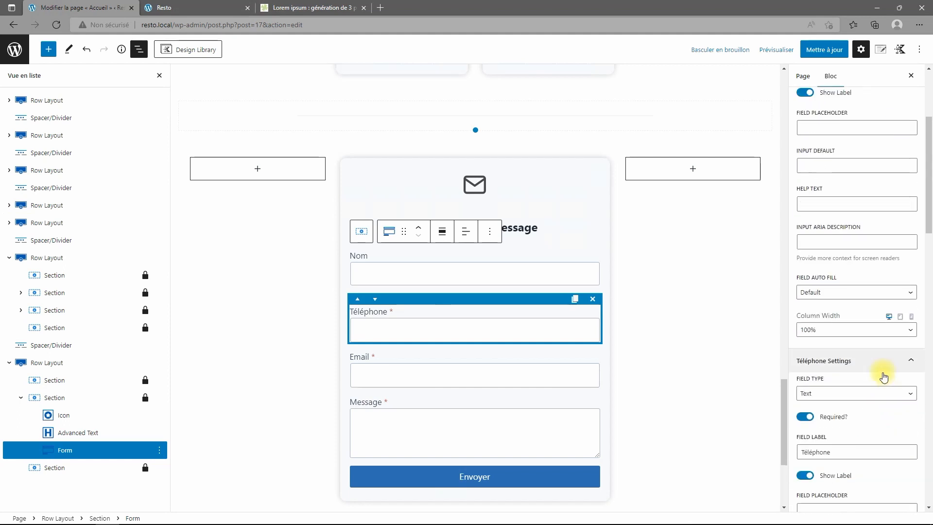
click(880, 397)
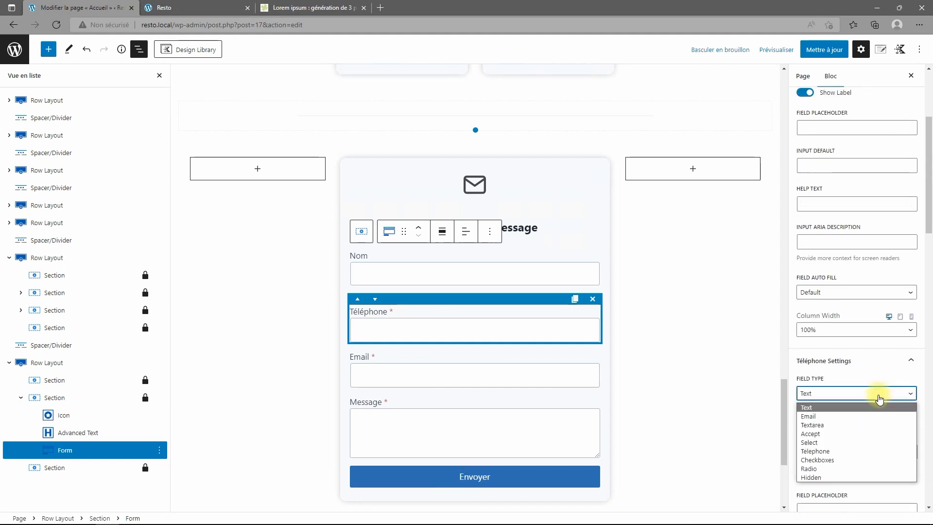
click(827, 451)
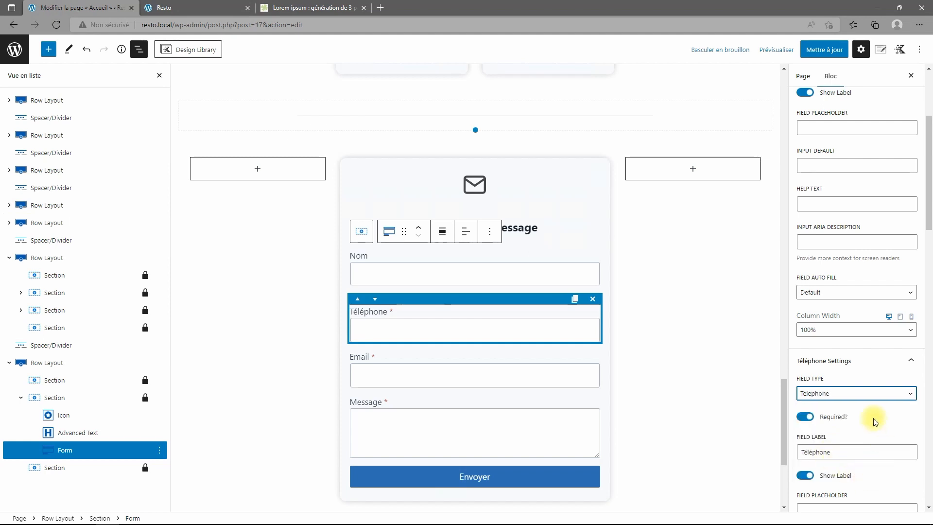
scroll(874, 421, down, 10)
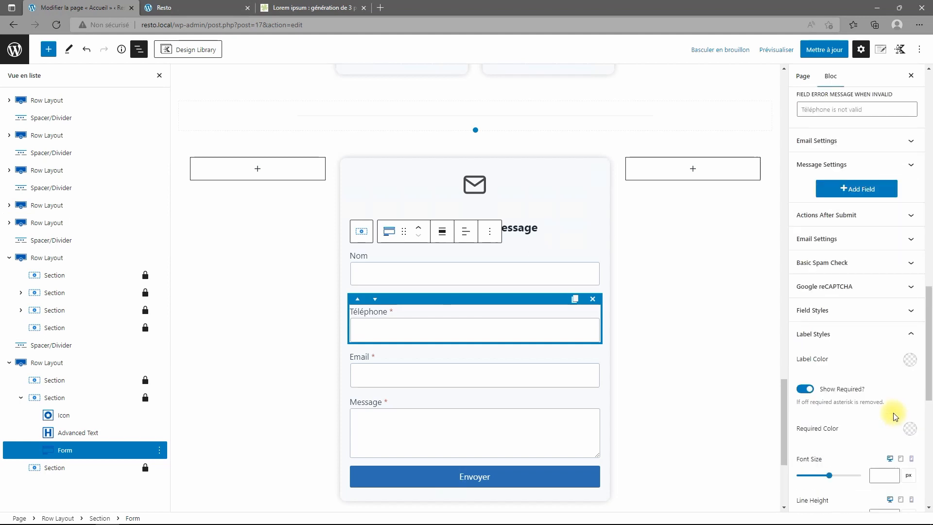
scroll(801, 336, down, 5)
click(808, 346)
scroll(826, 355, down, 4)
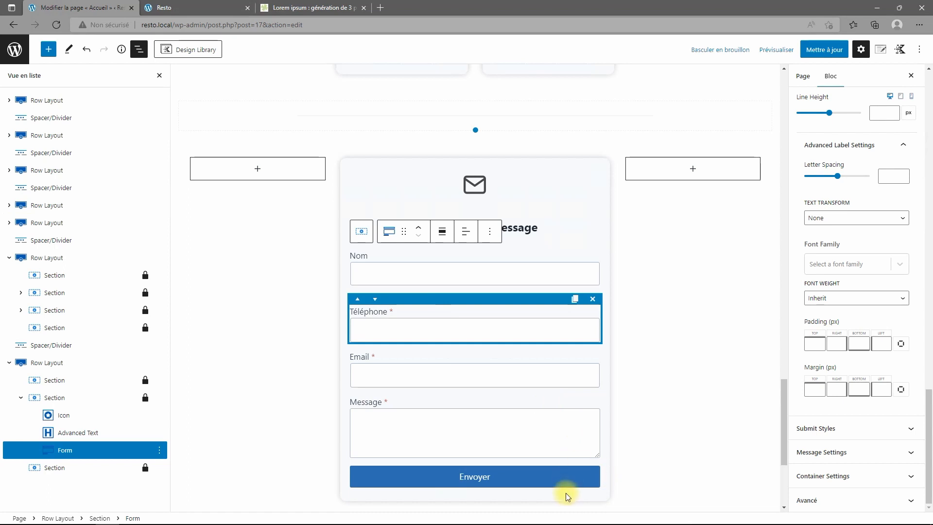
Set the Envoyer button's text colour to white and its background to #aa0000.
click(567, 481)
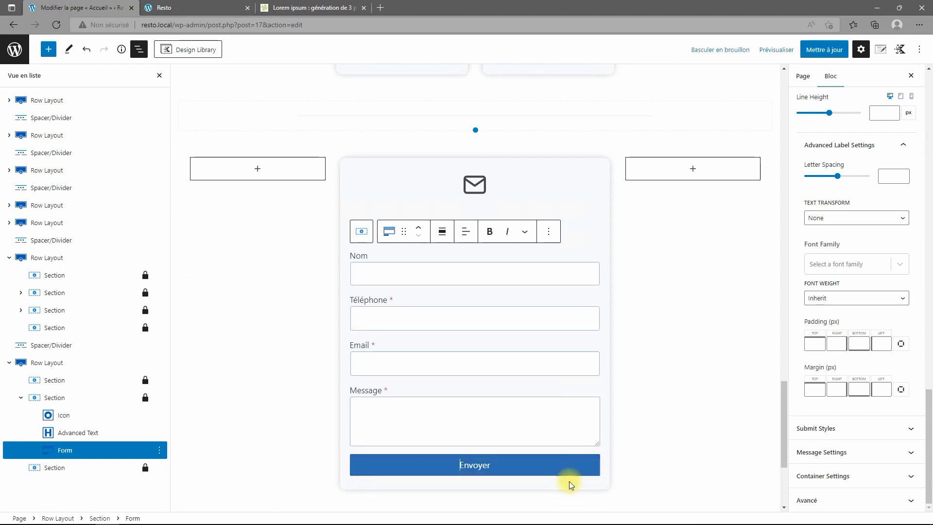
click(864, 429)
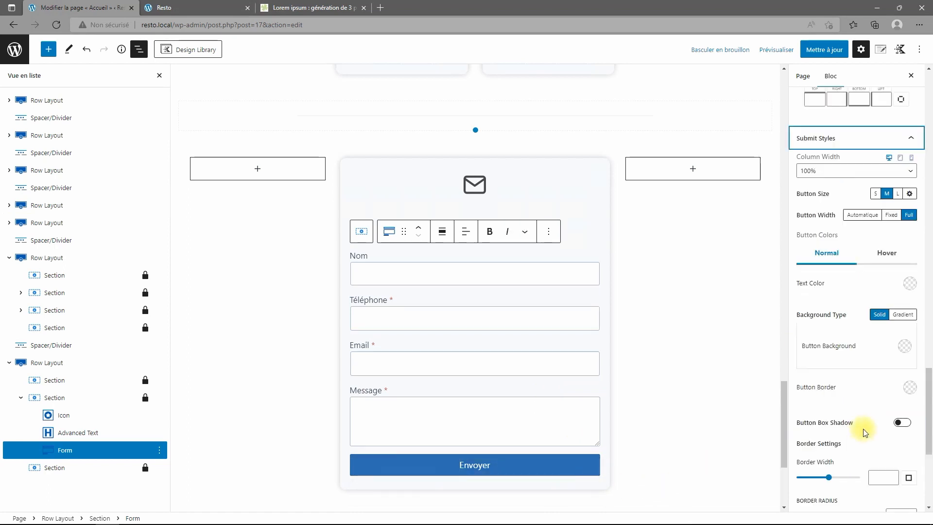
click(908, 286)
click(899, 264)
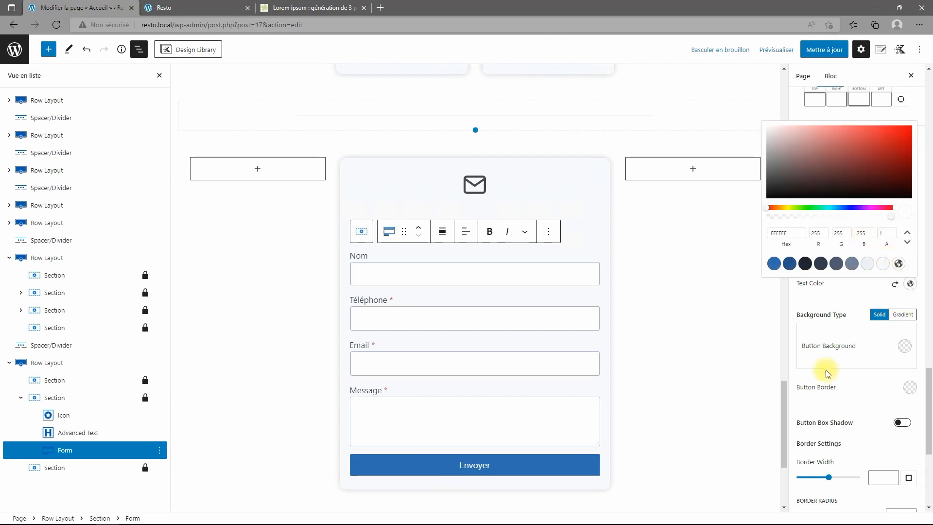
click(903, 347)
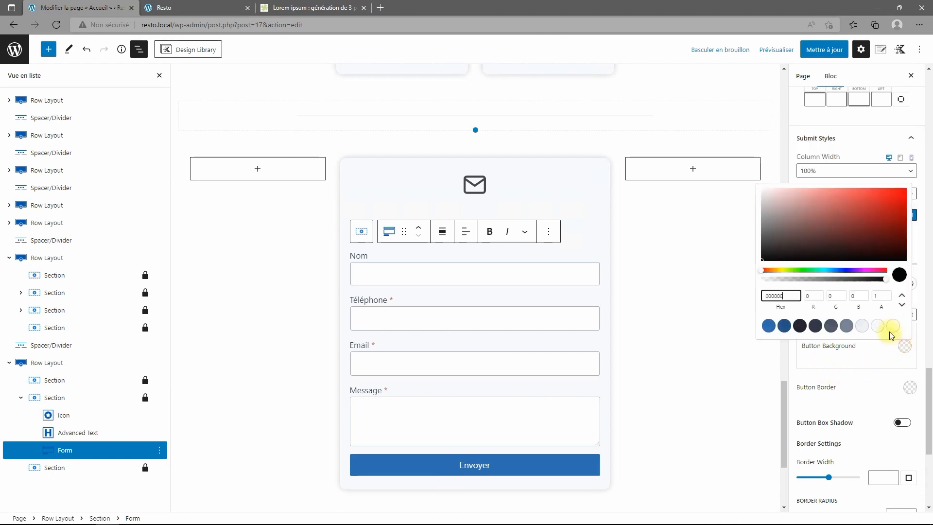
drag(739, 295, 704, 295)
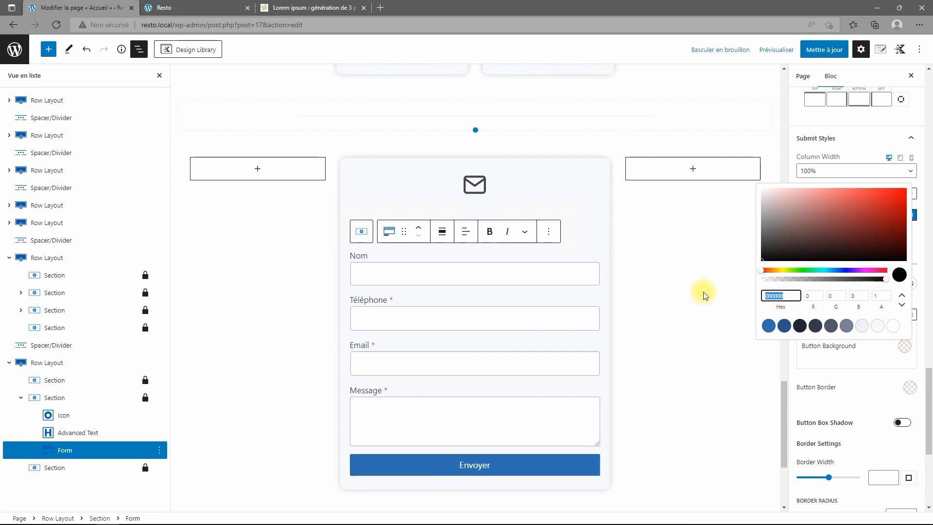
text(aa0000)
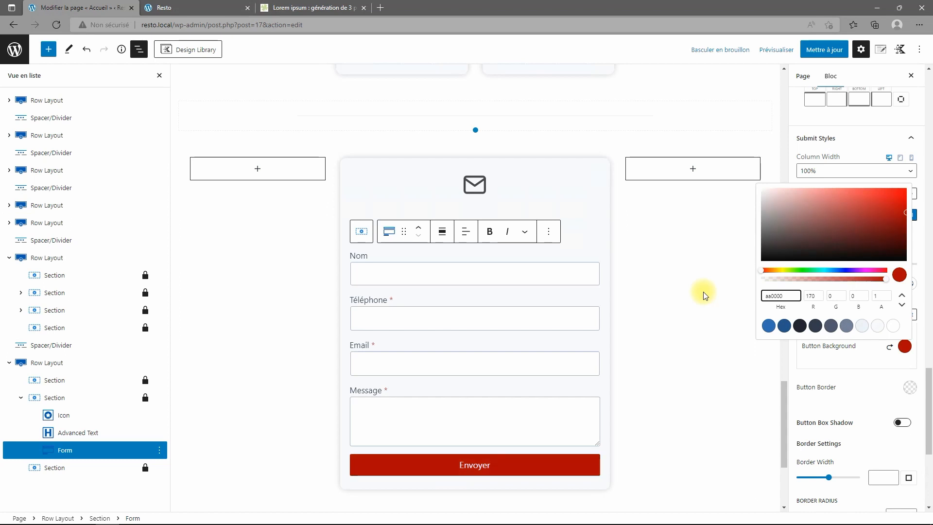
click(908, 355)
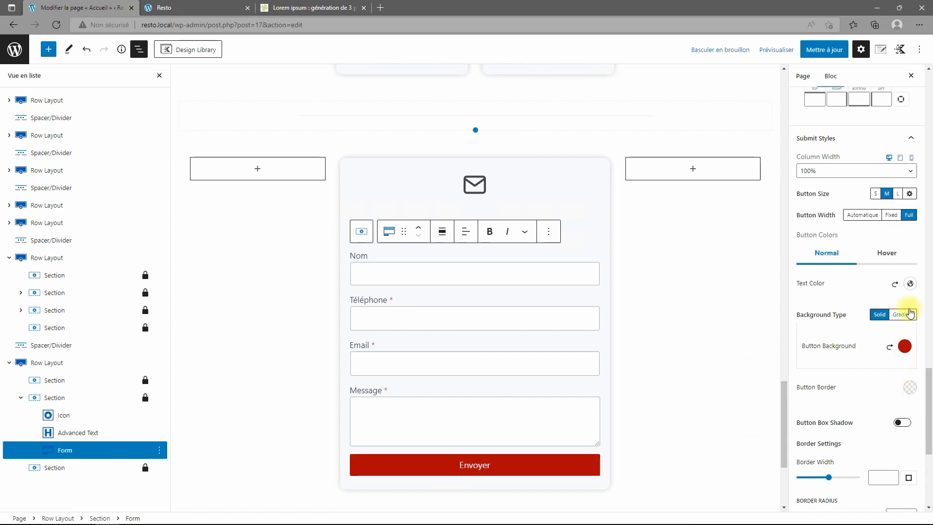
Set the Envoyer button's hover text colour to white and its hover background to #940101.
click(893, 258)
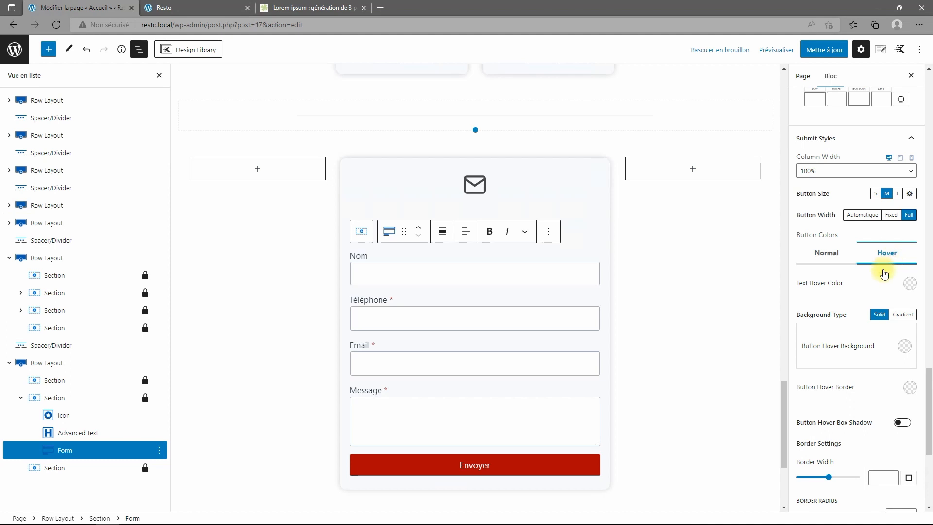
click(909, 284)
drag(799, 234, 724, 229)
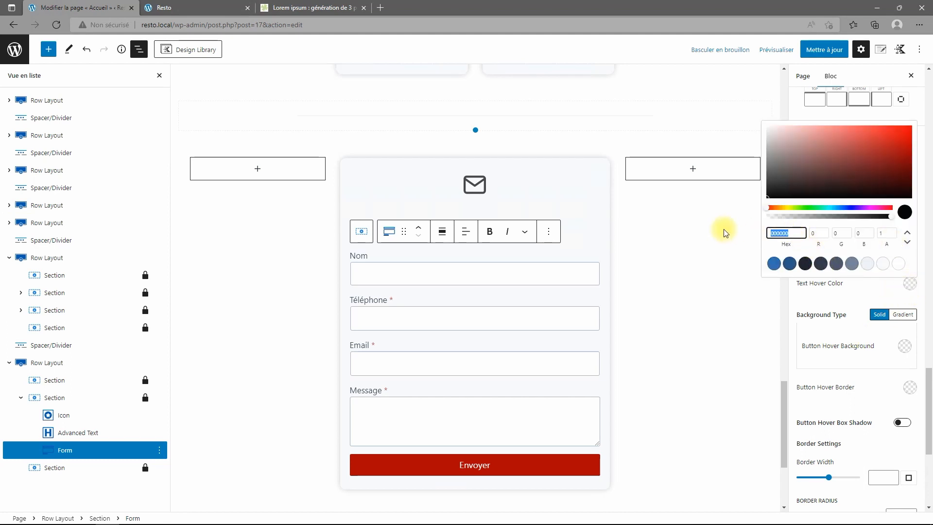
text(940101)
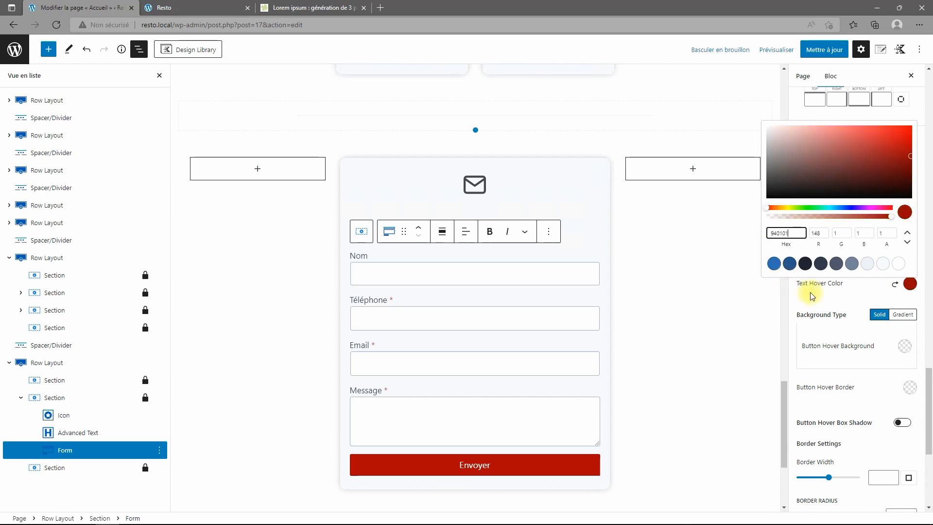
click(830, 300)
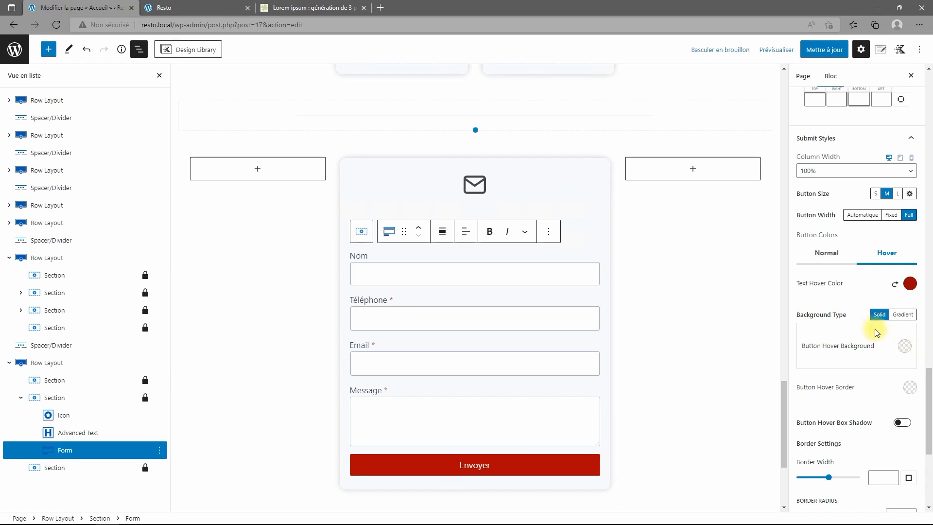
click(910, 284)
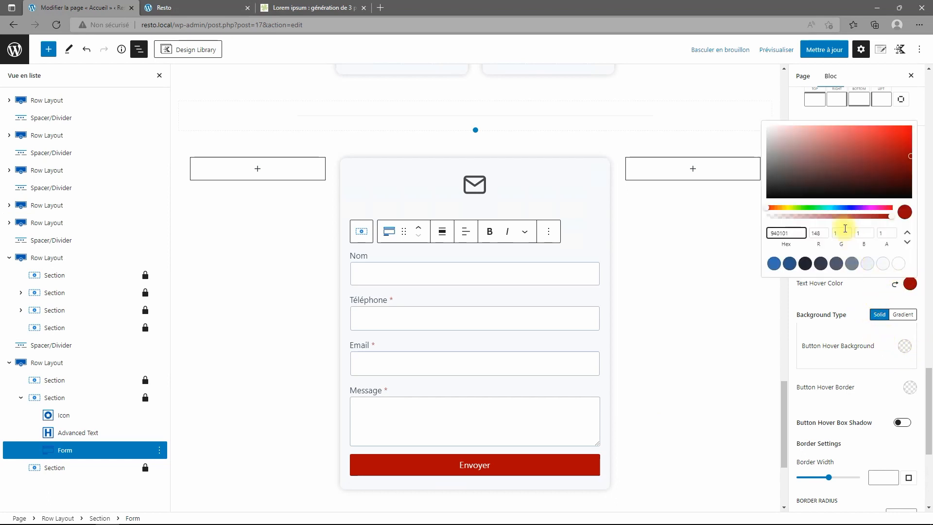
double_click(786, 233)
key(ctrl+c)
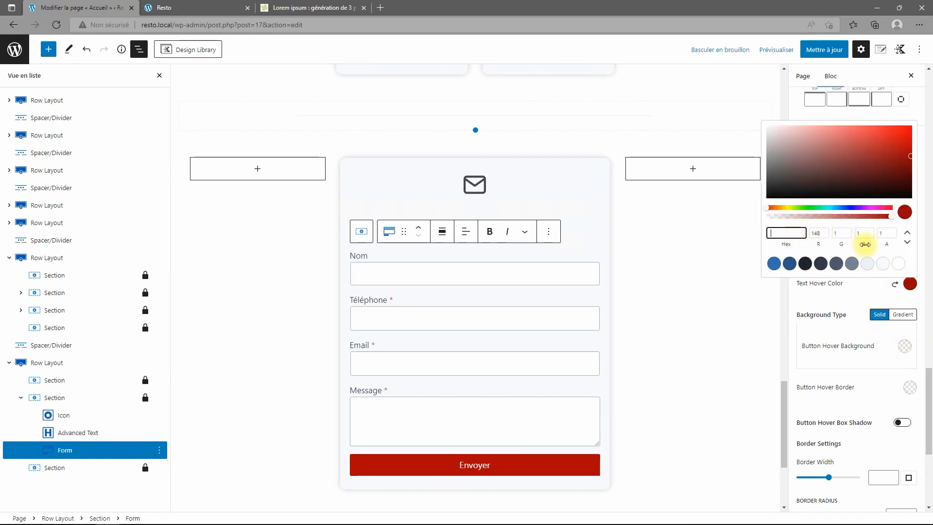
click(899, 263)
click(904, 348)
click(903, 348)
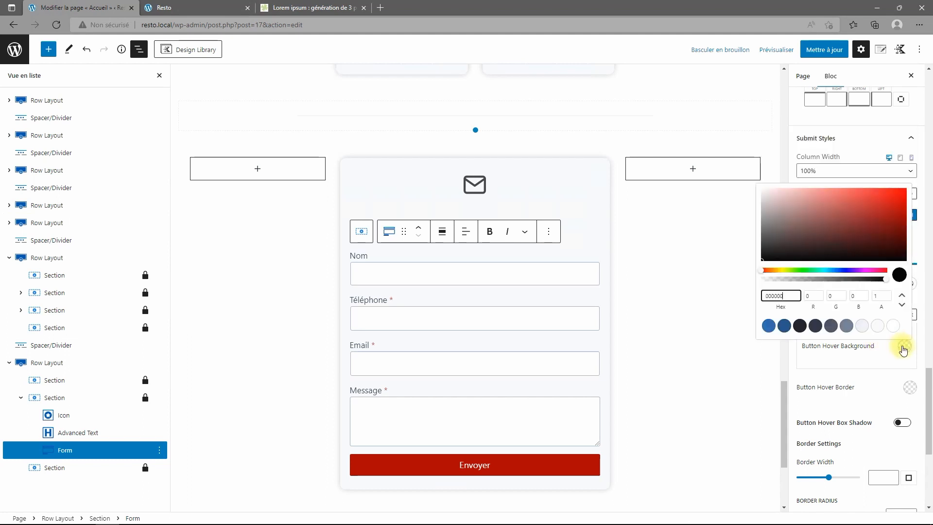
click(776, 295)
key(ctrl+v)
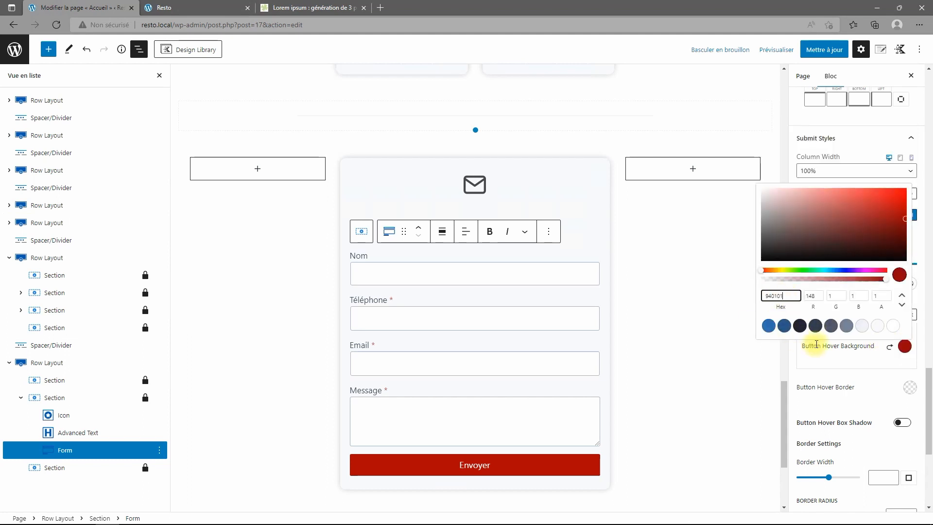
click(874, 382)
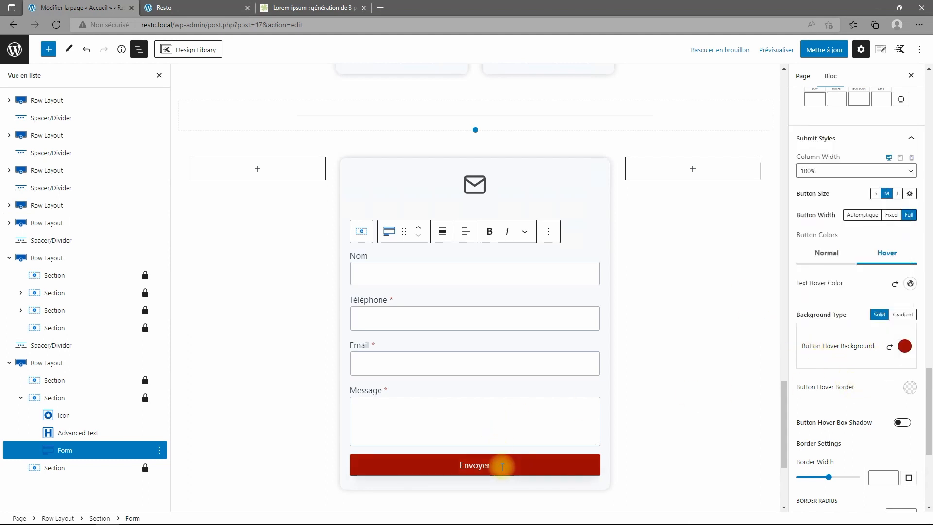
Save the page with Mettre à jour, check the live contact form, then return to the editor.
click(825, 54)
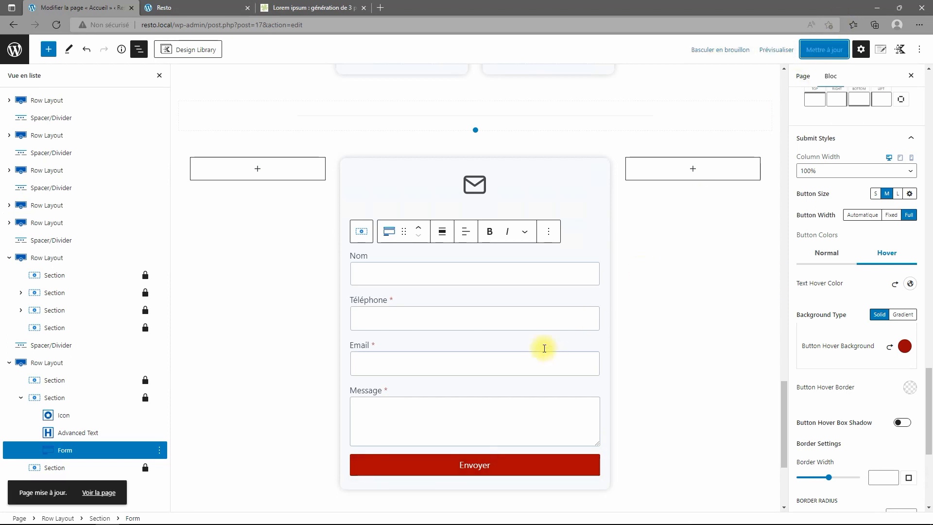
click(157, 8)
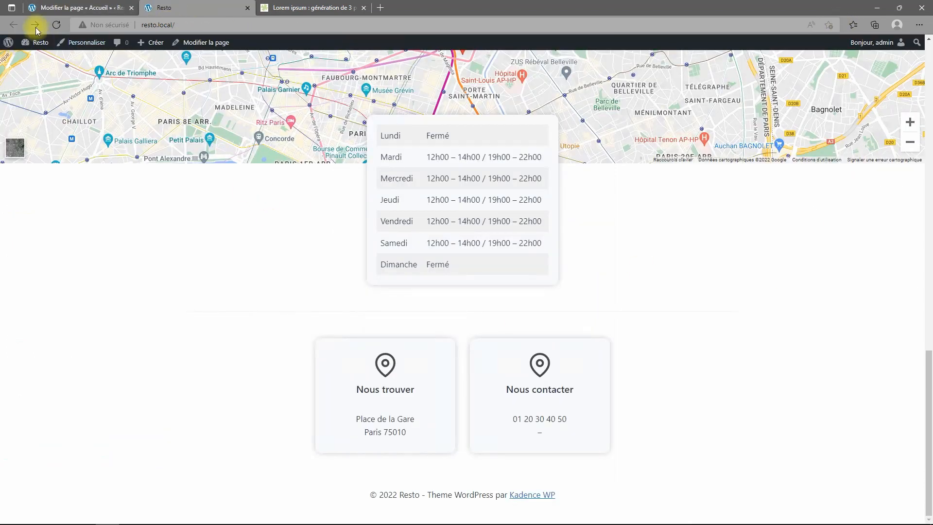
click(57, 24)
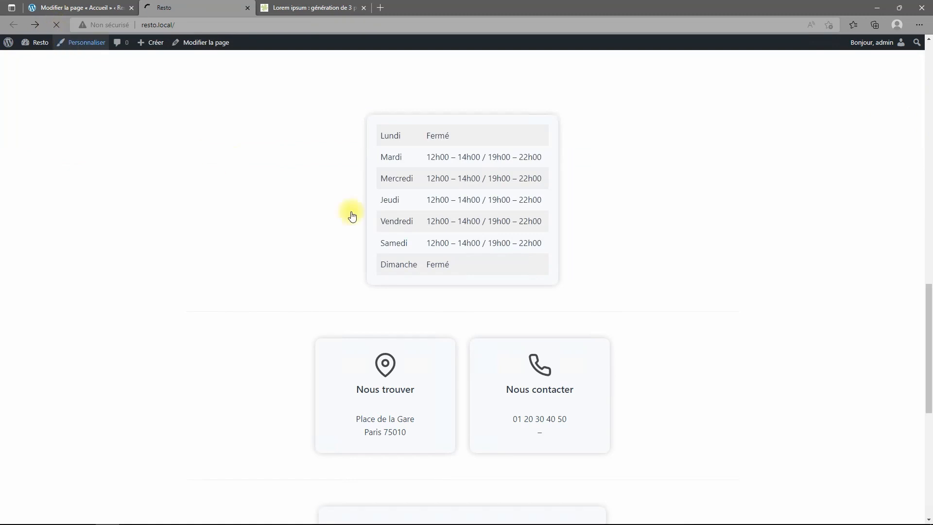
scroll(677, 199, down, 20)
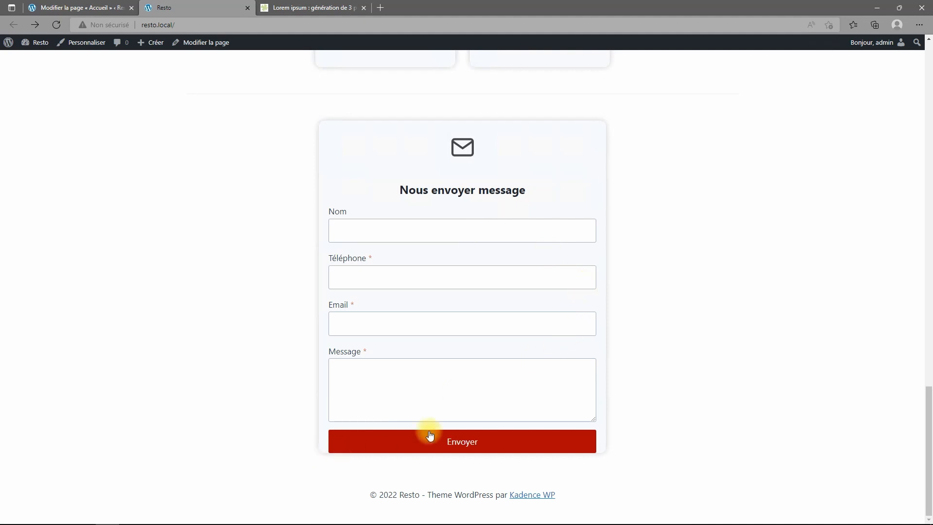
scroll(599, 350, up, 20)
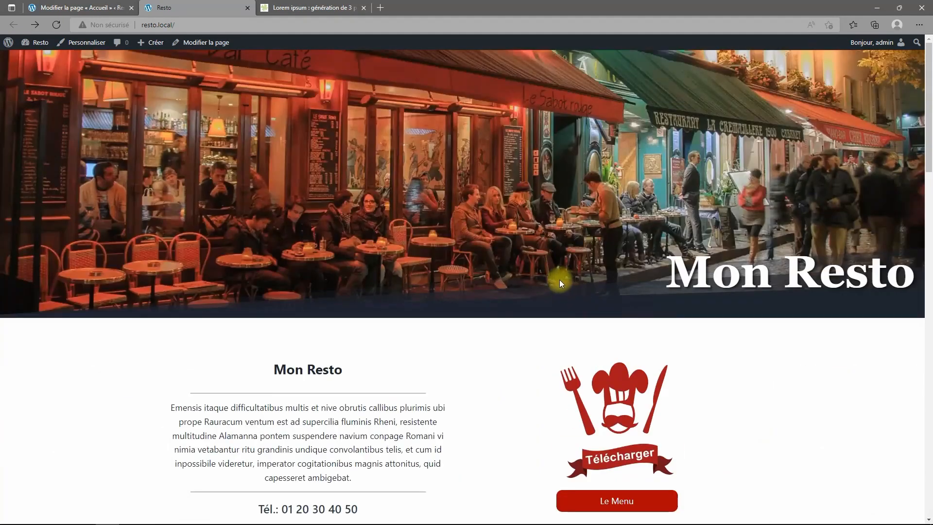
click(53, 7)
scroll(538, 278, down, 3)
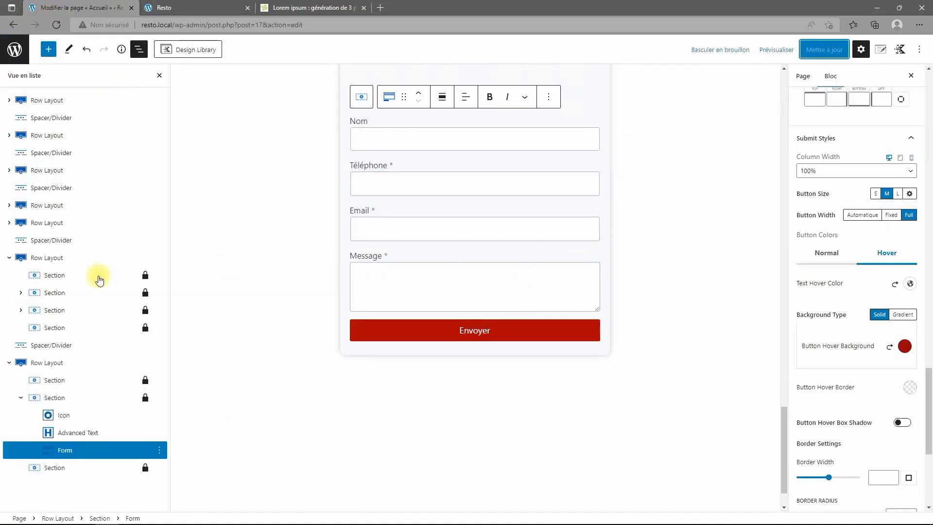
Give the contact form section 30 px bottom padding and save the page.
click(46, 368)
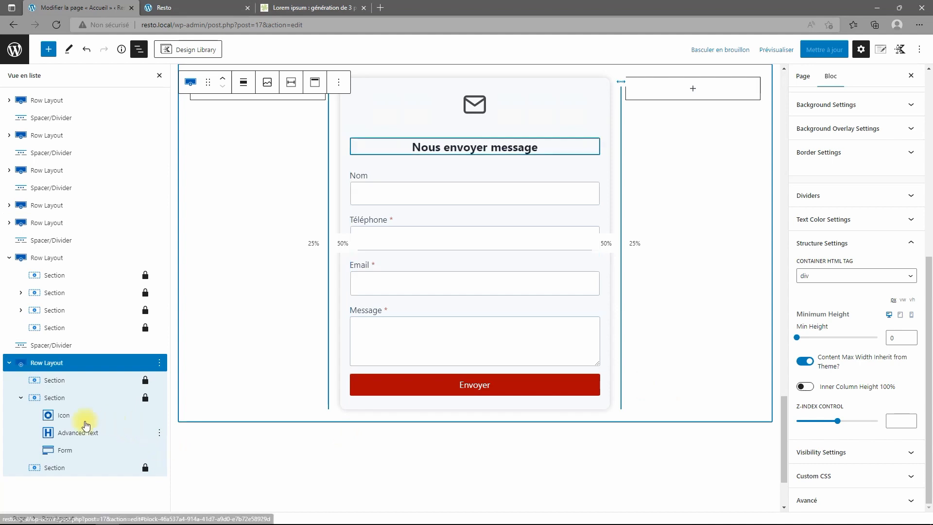
click(54, 399)
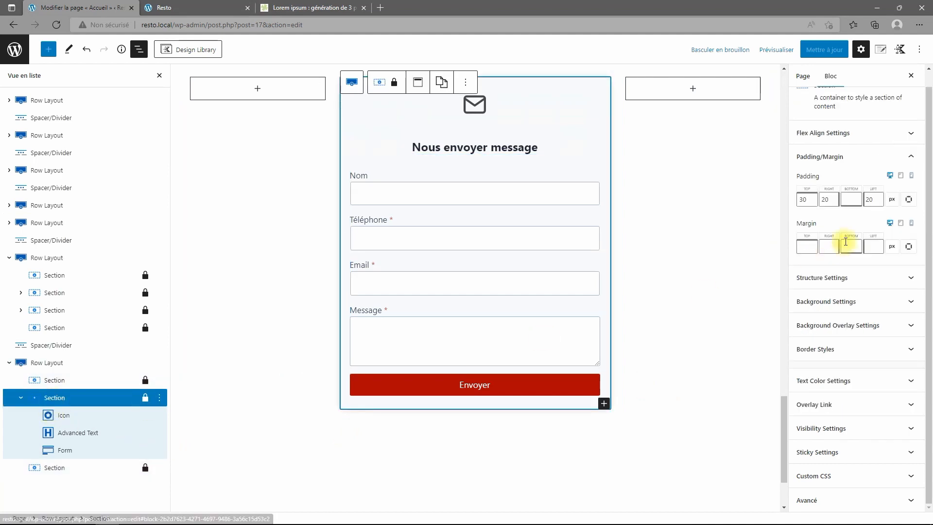
click(849, 200)
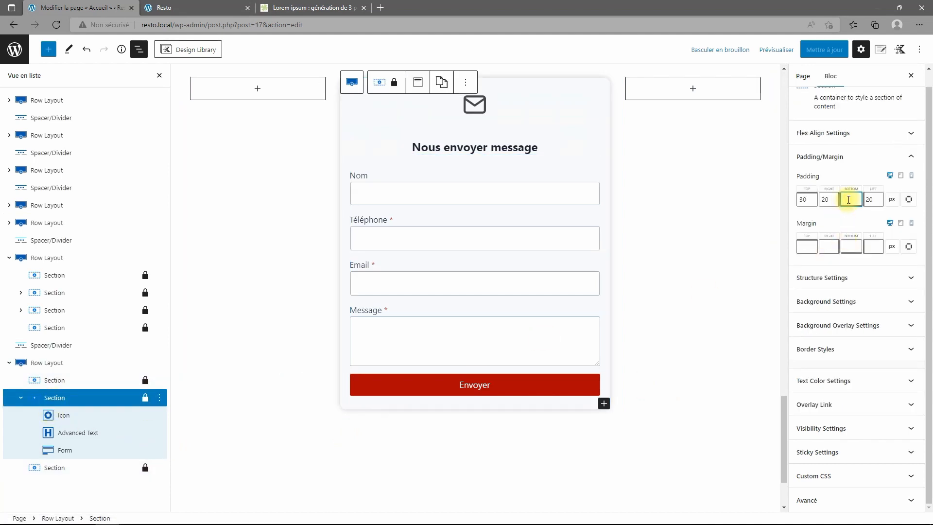
text(30)
click(822, 51)
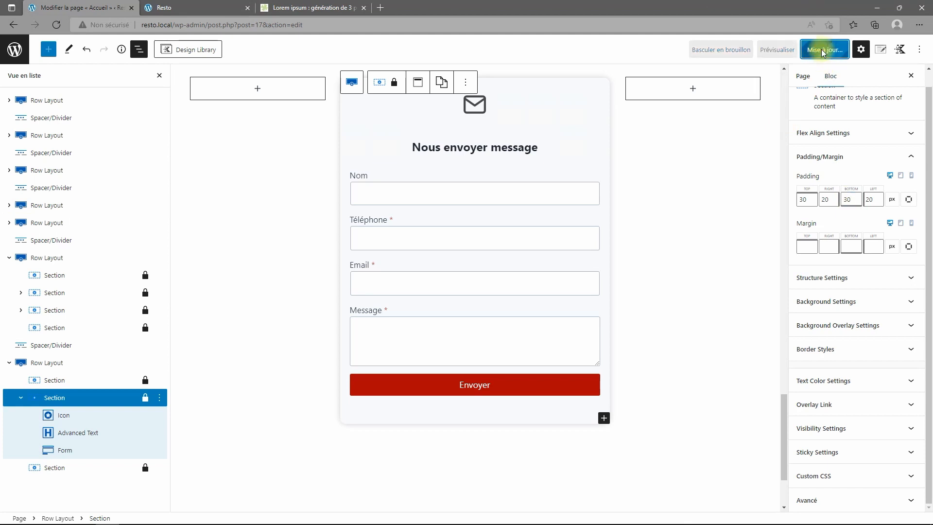
Reload the live Resto homepage, close Explorer, and shrink the browser to a narrow mobile width.
click(194, 8)
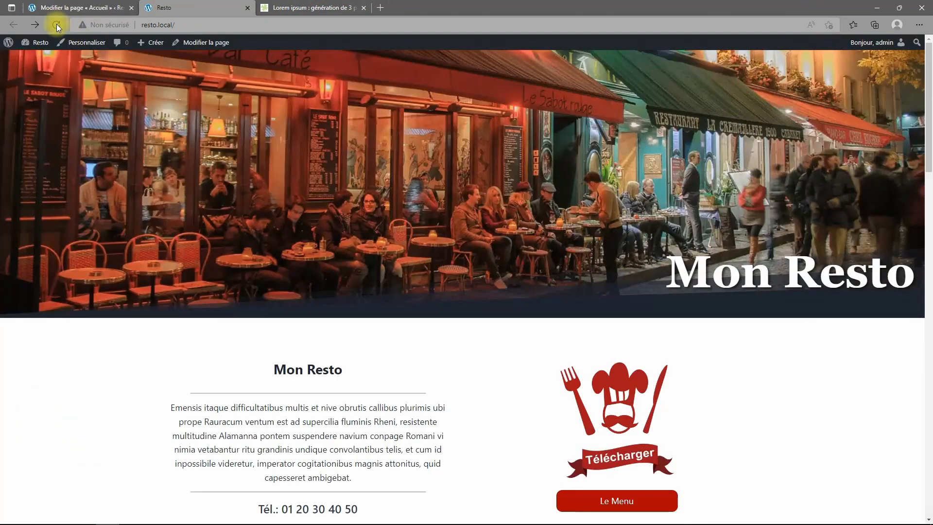
click(56, 24)
scroll(457, 292, down, 20)
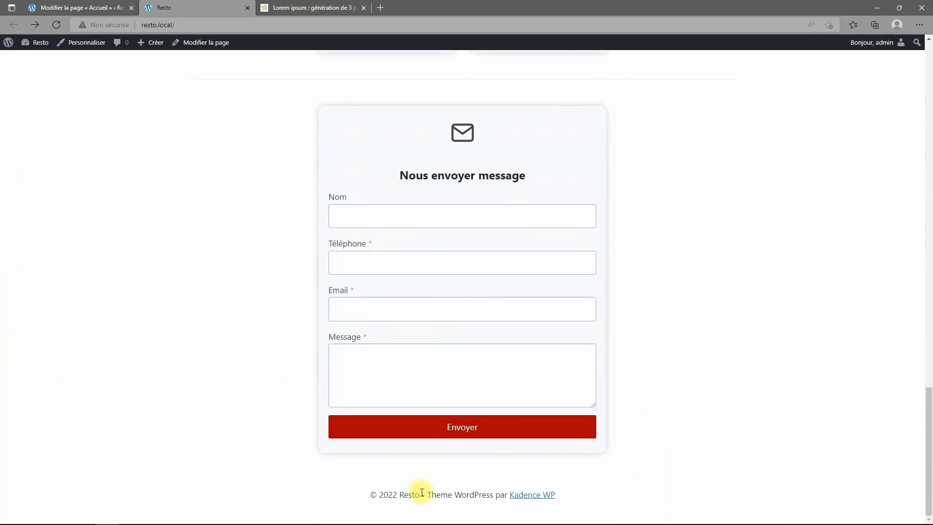
scroll(627, 302, up, 9)
scroll(626, 302, up, 12)
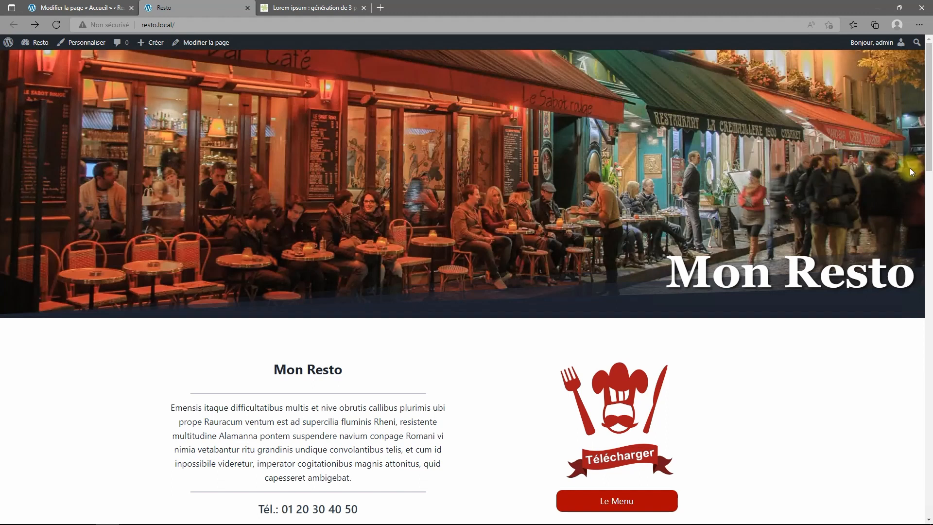
click(899, 11)
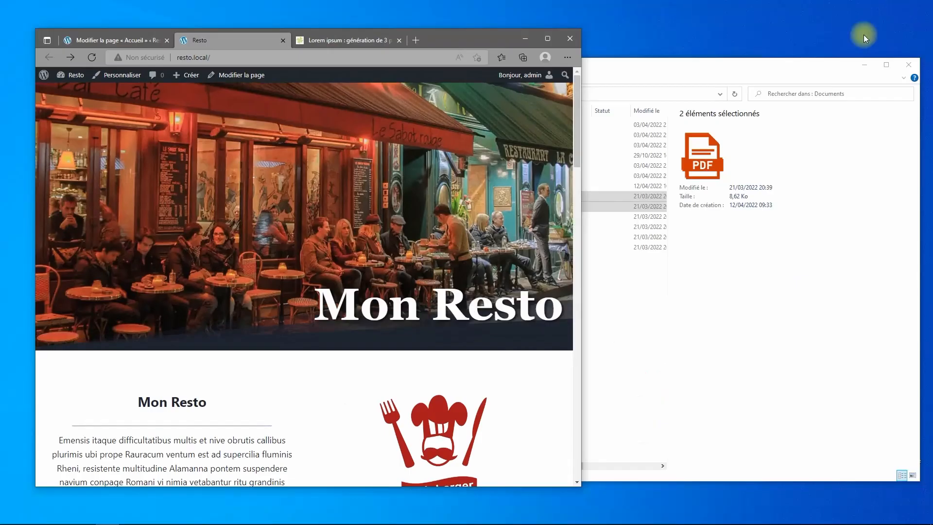
click(906, 67)
drag(583, 196, 279, 178)
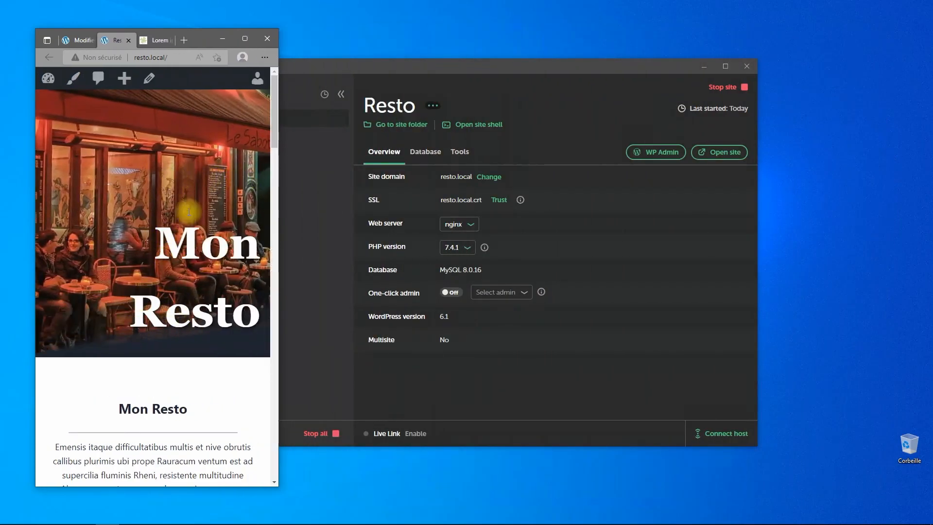
Scroll the phone-width homepage back up to the Mon Resto hero, then widen the browser to desktop size.
scroll(194, 290, down, 3)
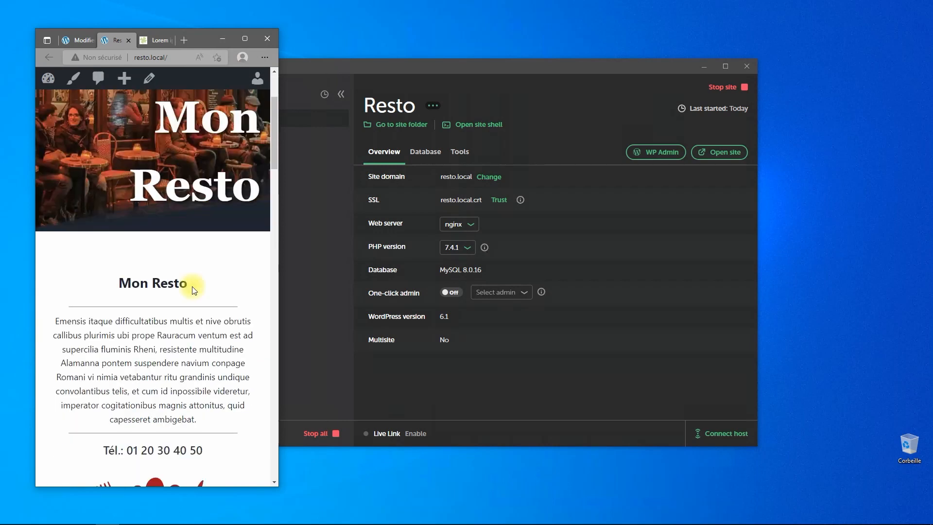
scroll(194, 290, down, 12)
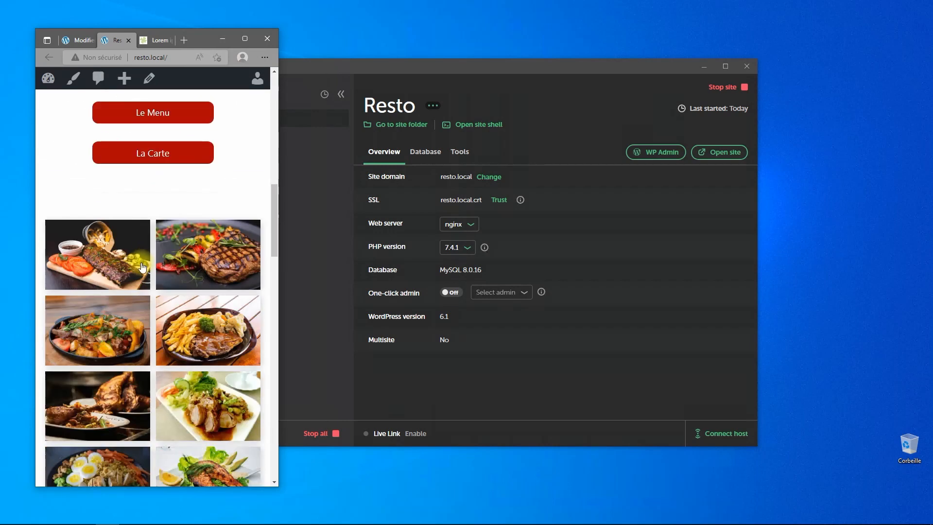
scroll(142, 267, down, 4)
scroll(181, 278, up, 3)
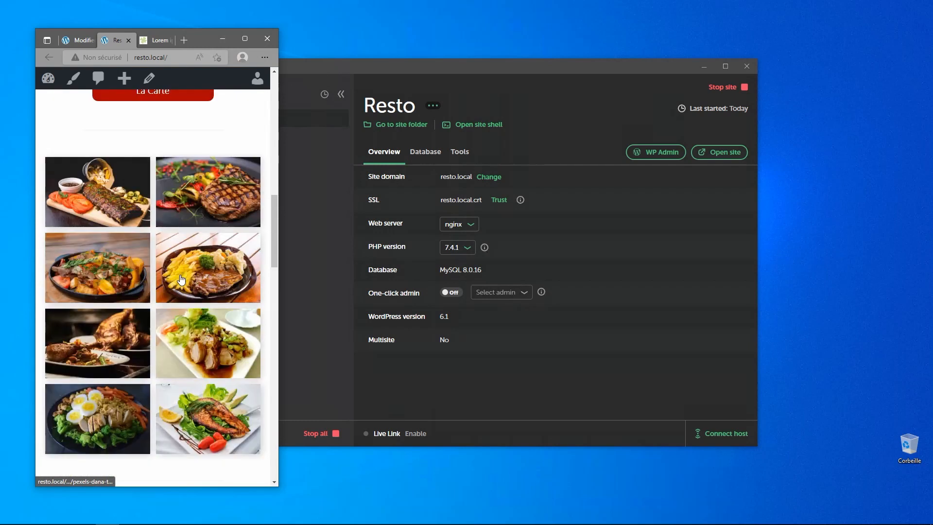
scroll(87, 203, down, 7)
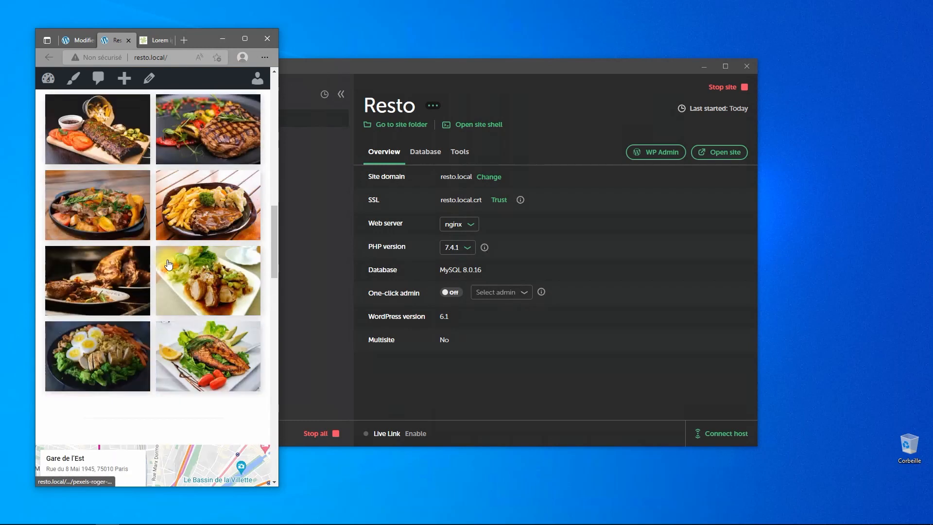
scroll(216, 298, down, 3)
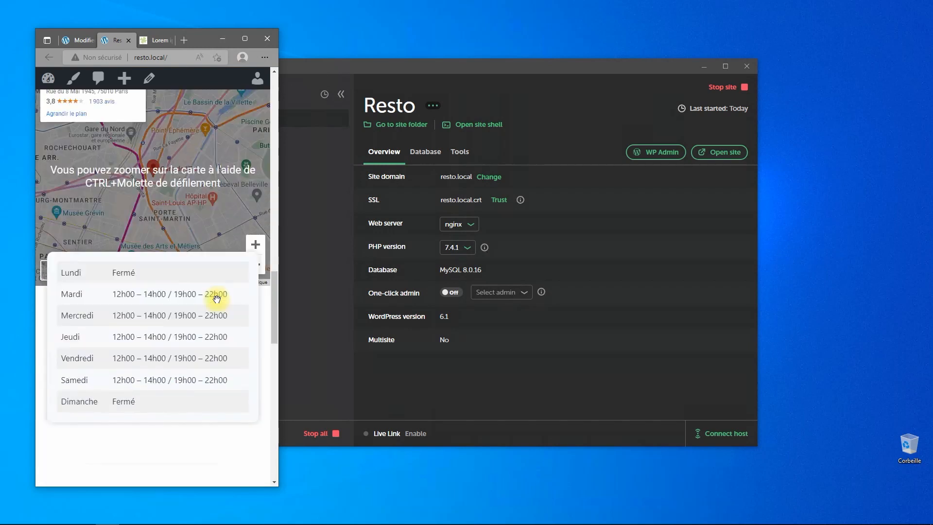
scroll(196, 295, down, 6)
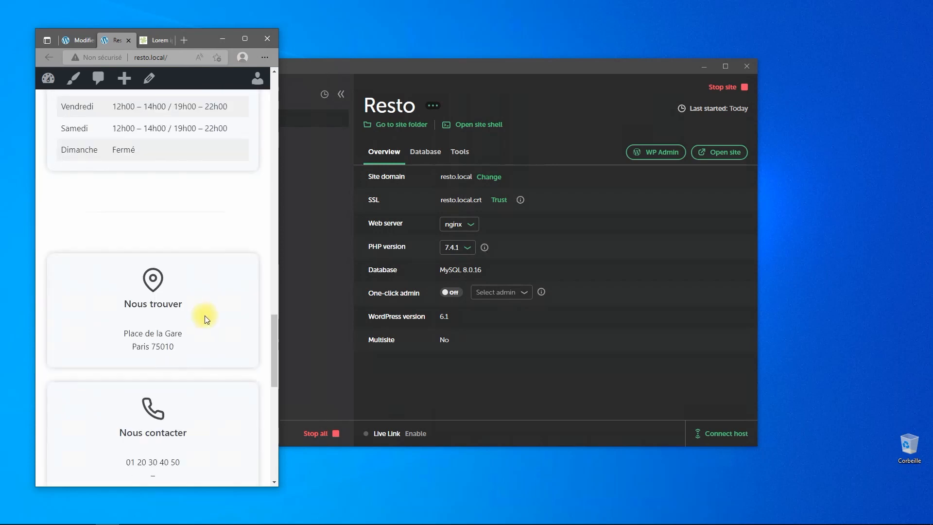
scroll(177, 156, down, 8)
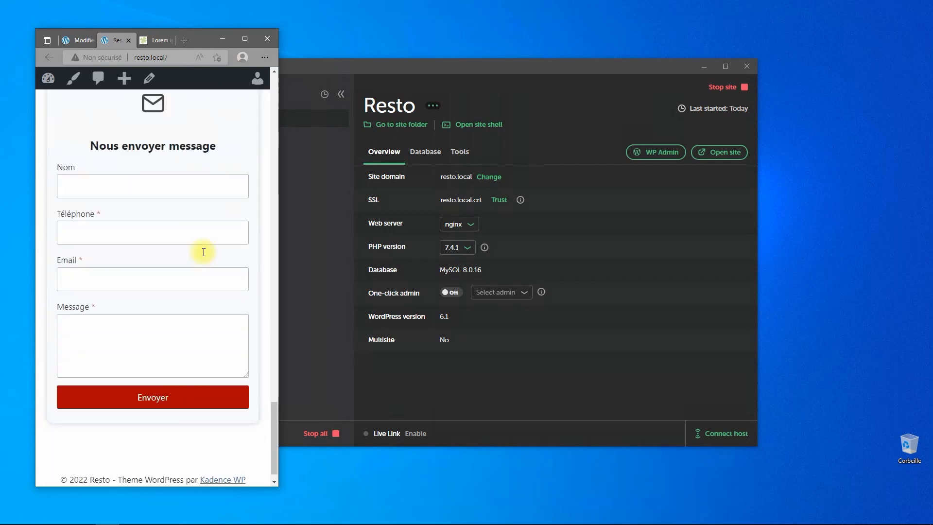
scroll(229, 243, up, 20)
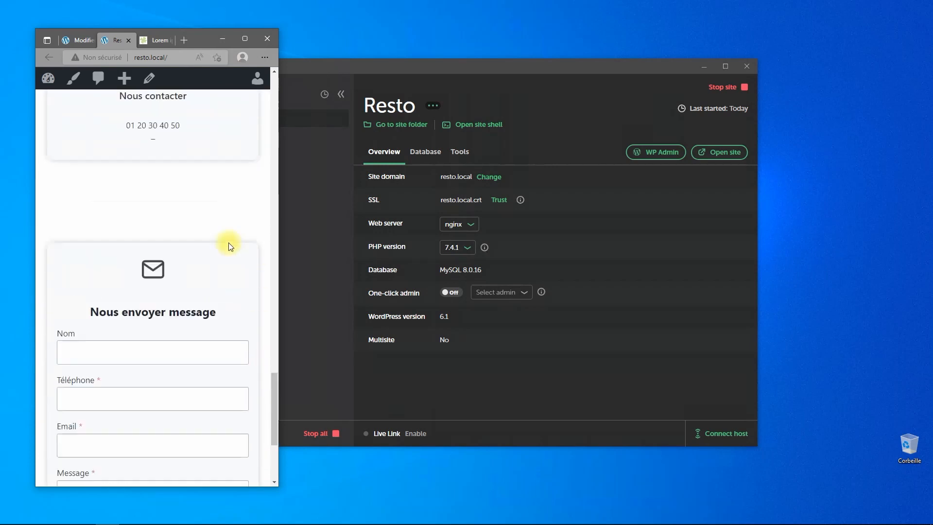
scroll(228, 245, up, 8)
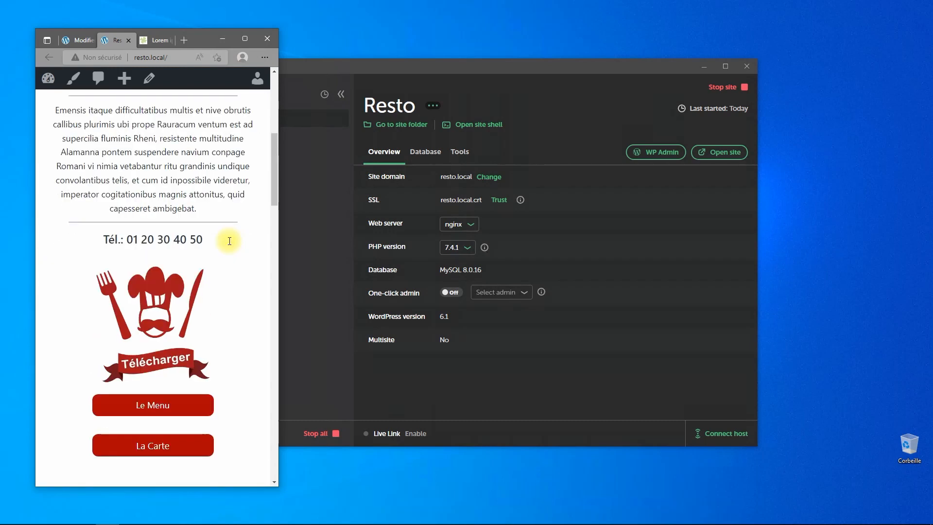
scroll(228, 243, up, 7)
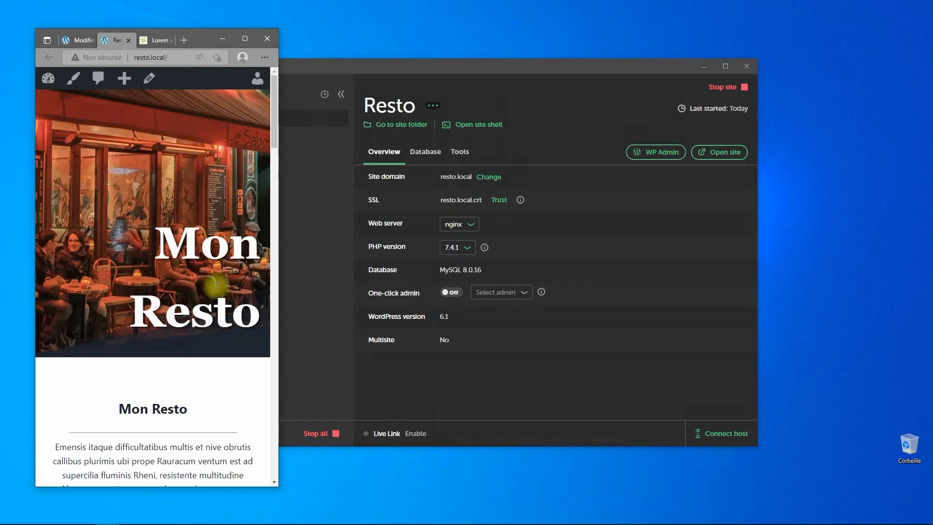
drag(281, 263, 875, 246)
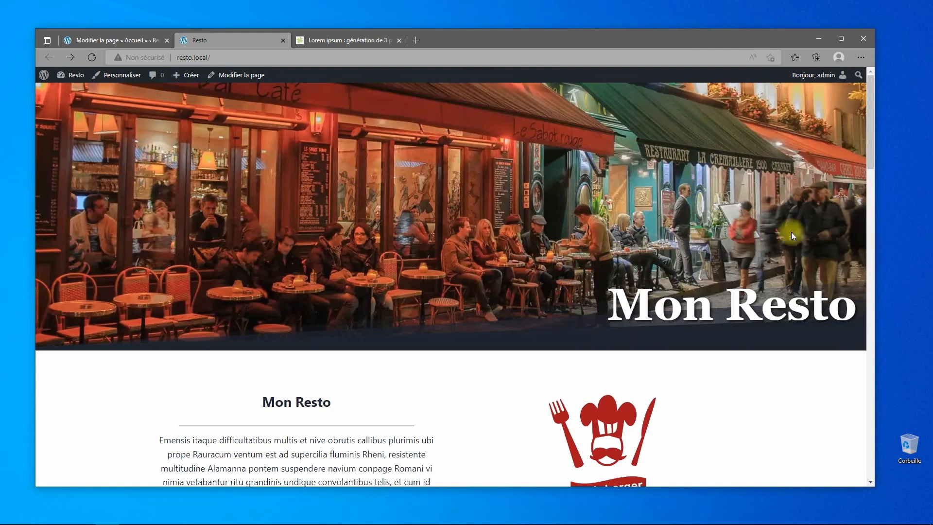
Set the Mon Resto Advanced Text title's mobile font size to 43 px.
click(97, 39)
scroll(559, 236, up, 15)
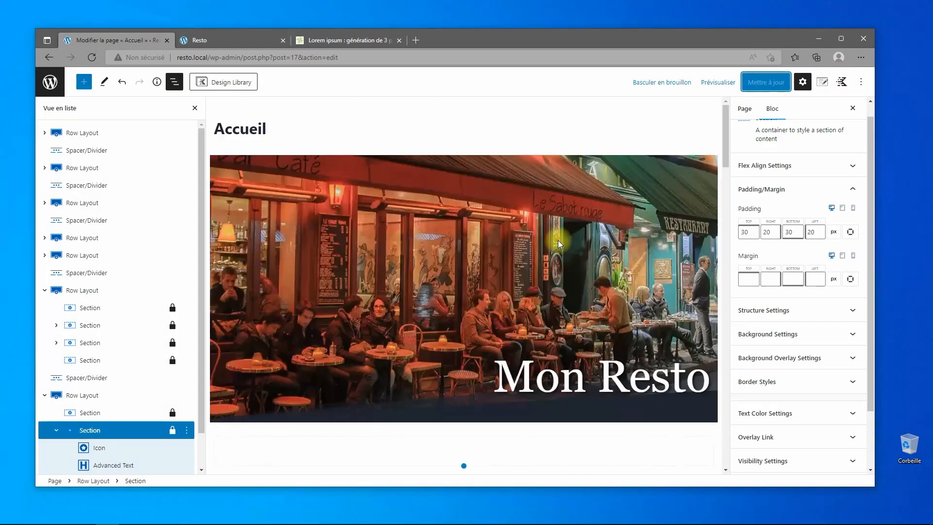
click(628, 377)
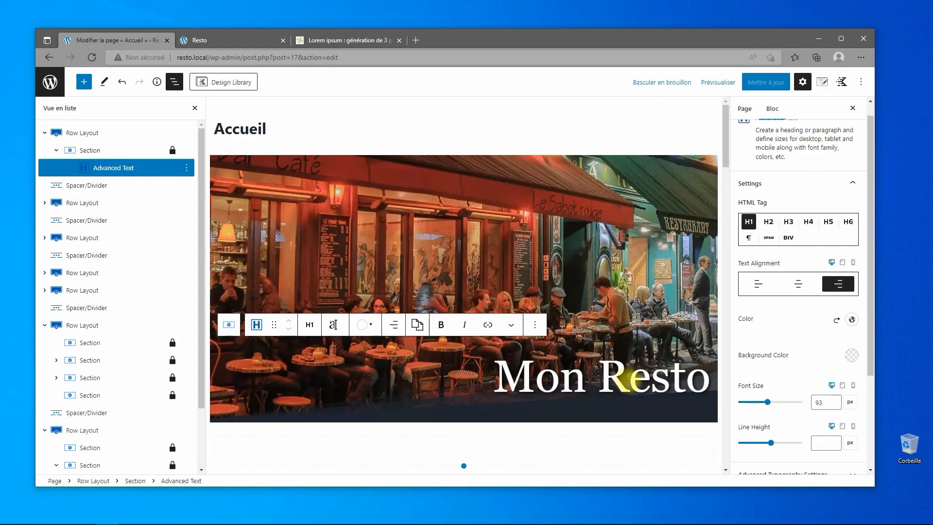
click(853, 263)
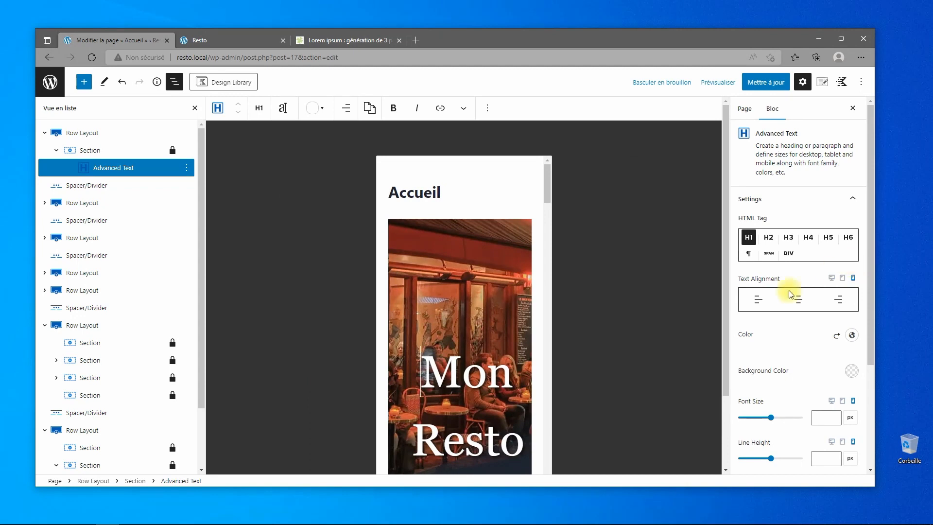
click(835, 419)
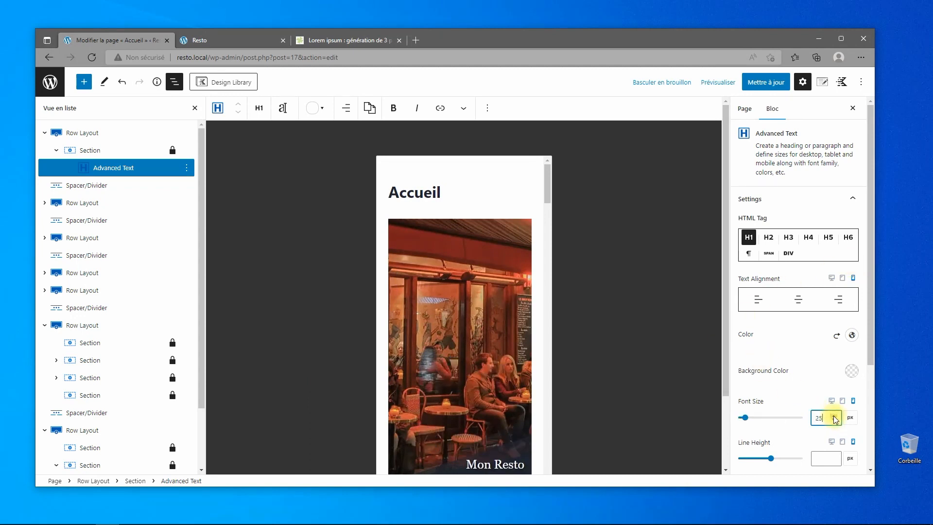
click(835, 417)
click(834, 416)
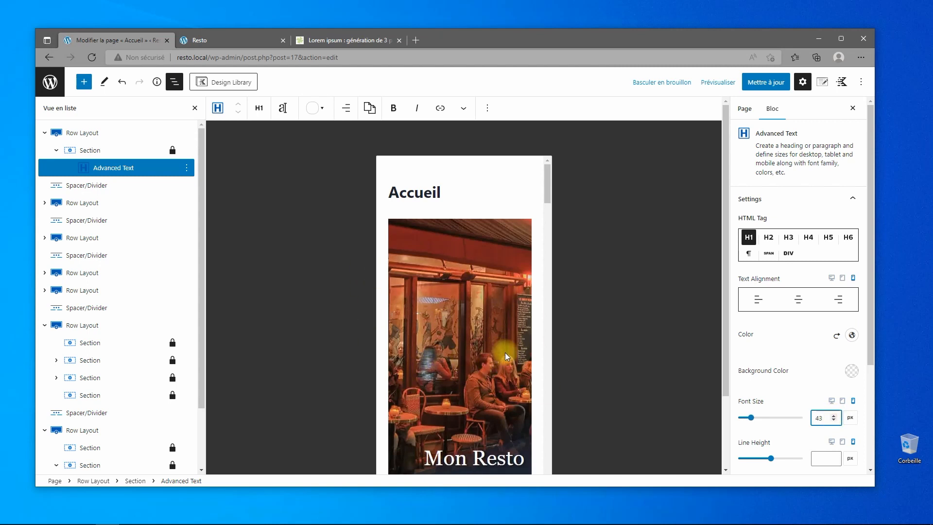
click(78, 133)
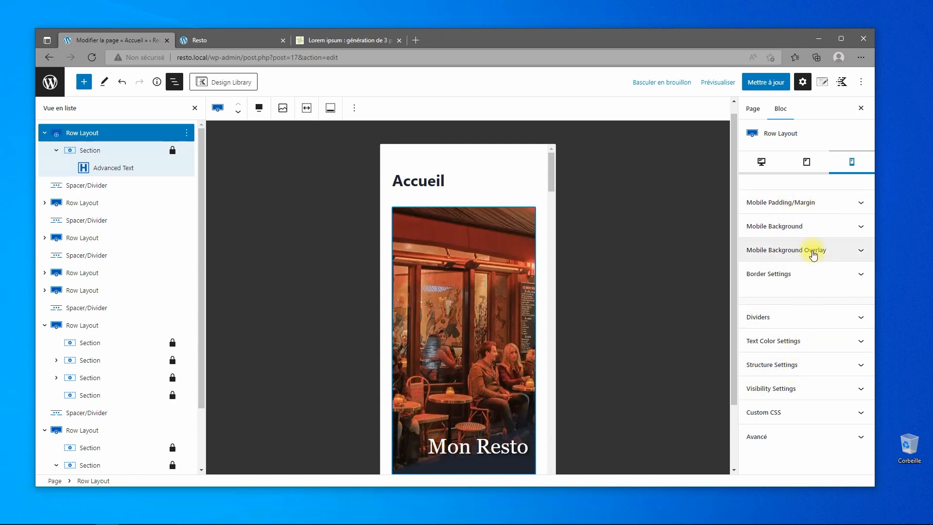
Turn on 'Set custom background for Mobile?' for the hero row, then scroll down to the dish photos.
click(813, 233)
click(749, 250)
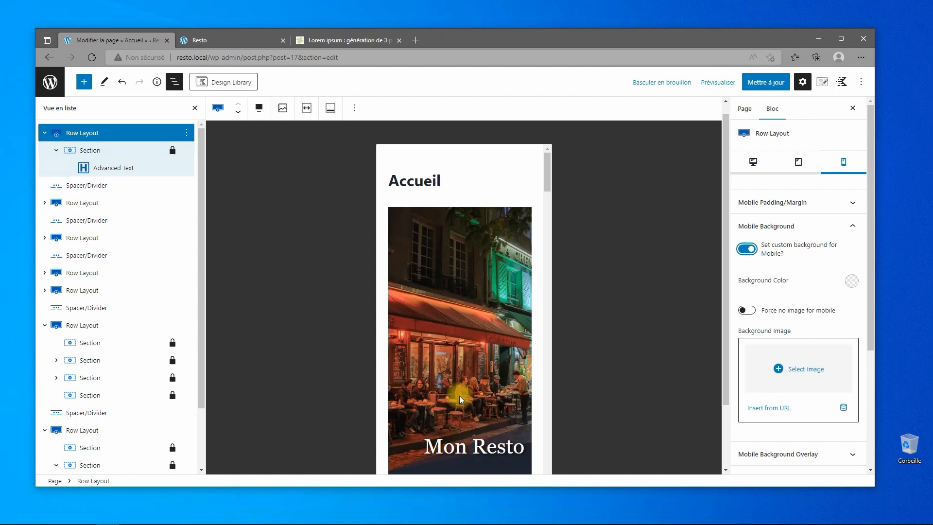
scroll(820, 338, down, 2)
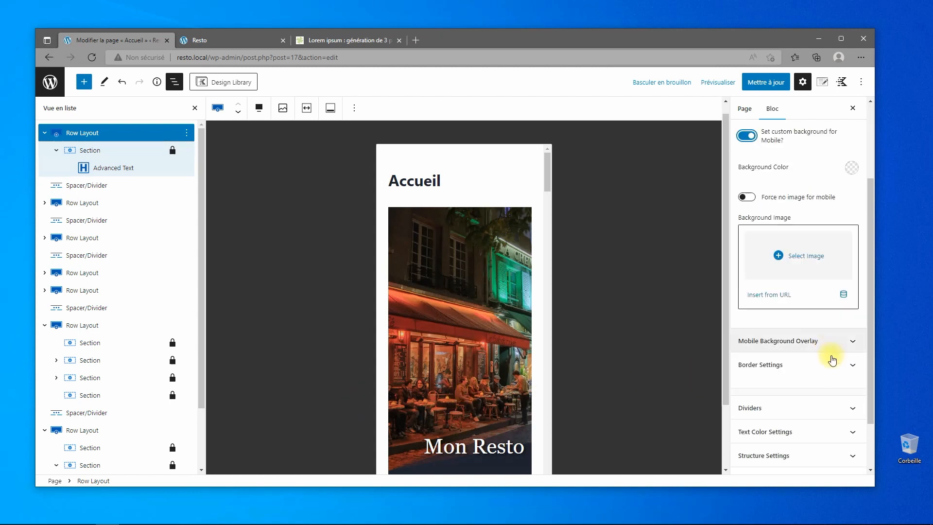
click(805, 344)
click(806, 344)
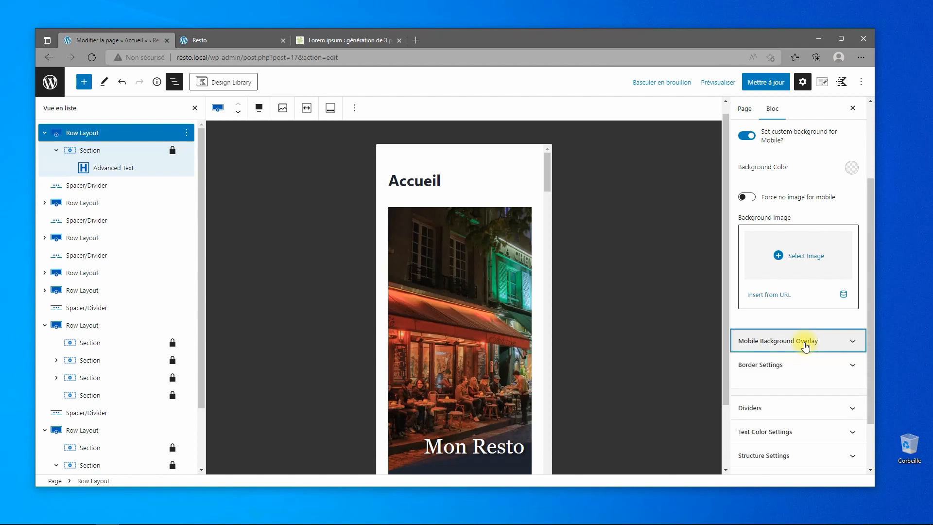
scroll(468, 409, down, 5)
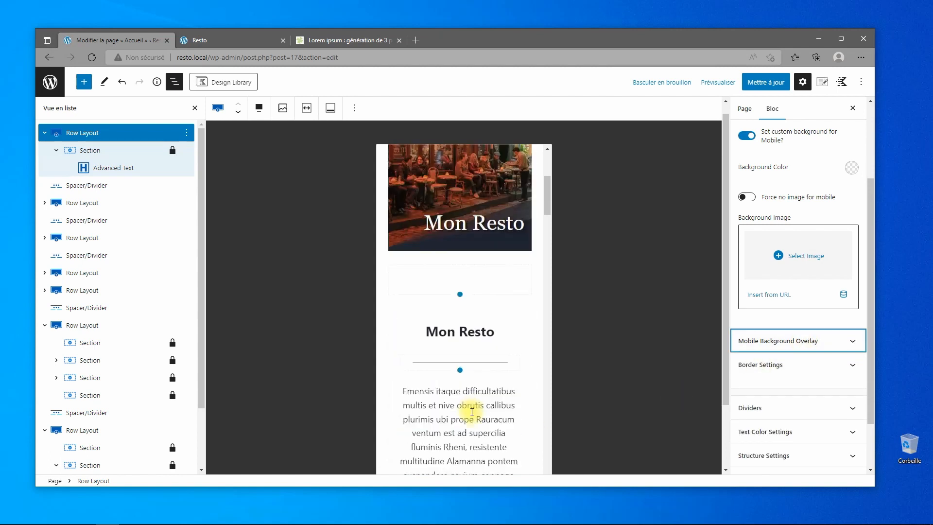
scroll(474, 366, down, 10)
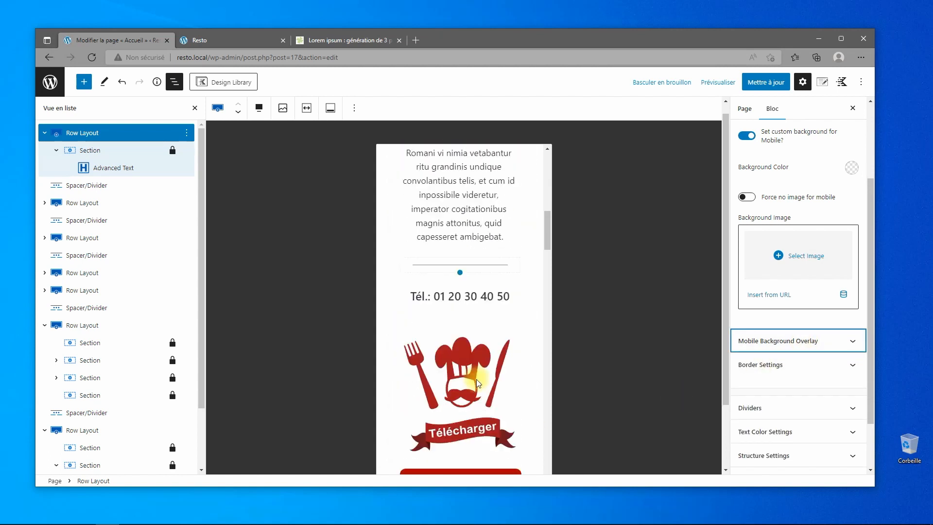
scroll(475, 410, down, 6)
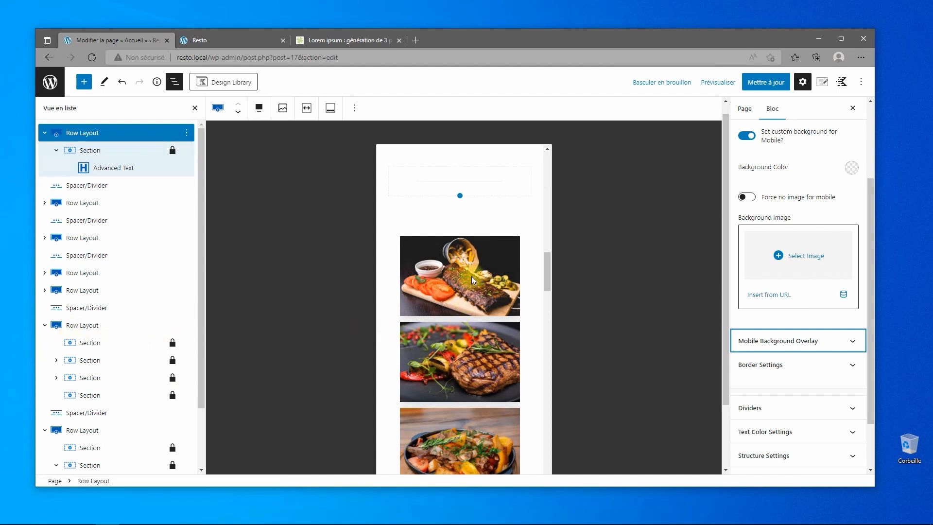
Set the Advanced Gallery's Colonnes to 1, save with Mettre à jour, and open the Resto tab.
click(493, 273)
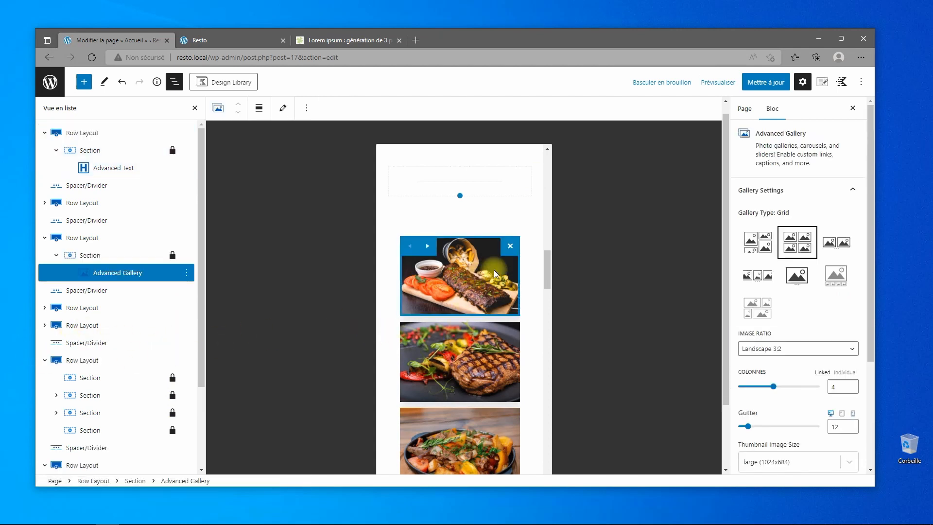
click(91, 237)
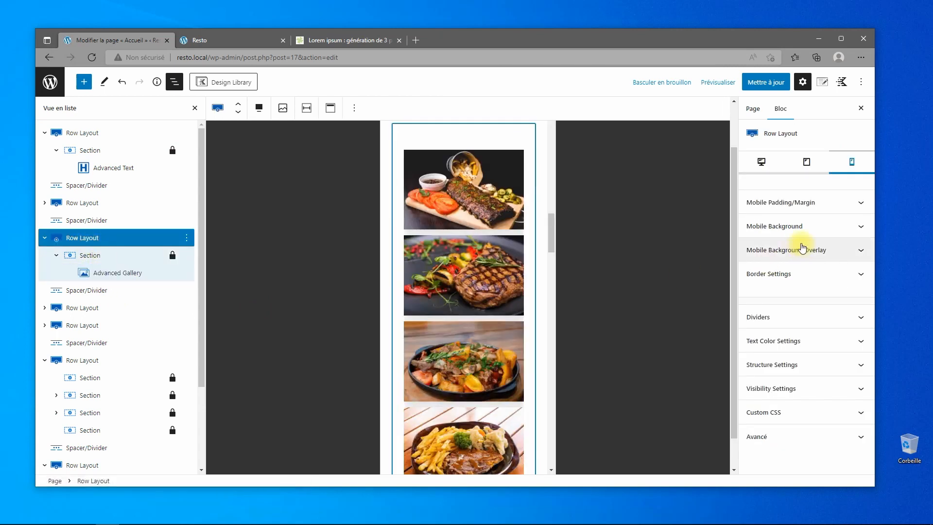
click(862, 204)
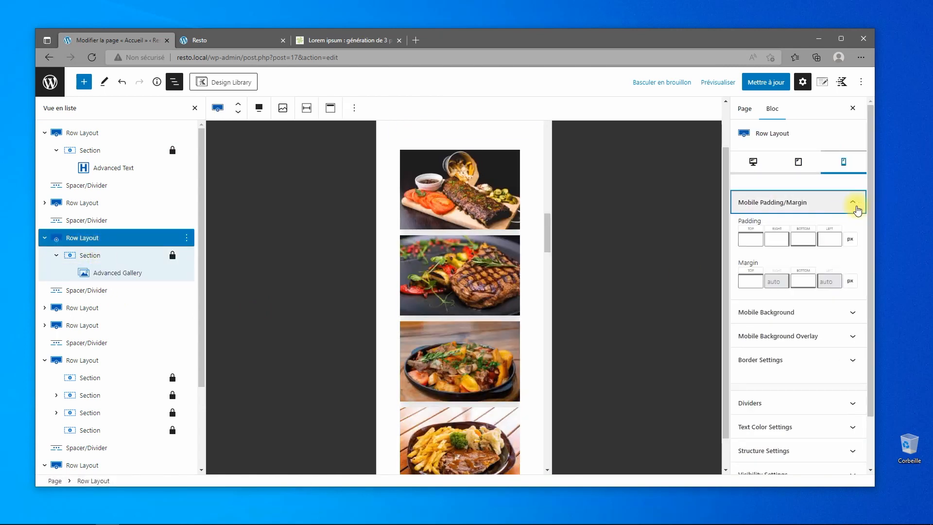
click(857, 209)
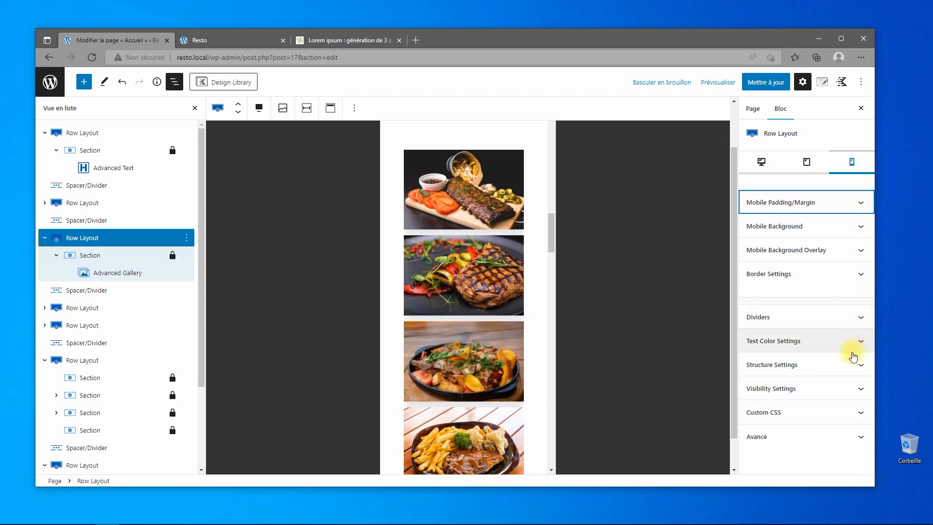
click(94, 254)
click(148, 277)
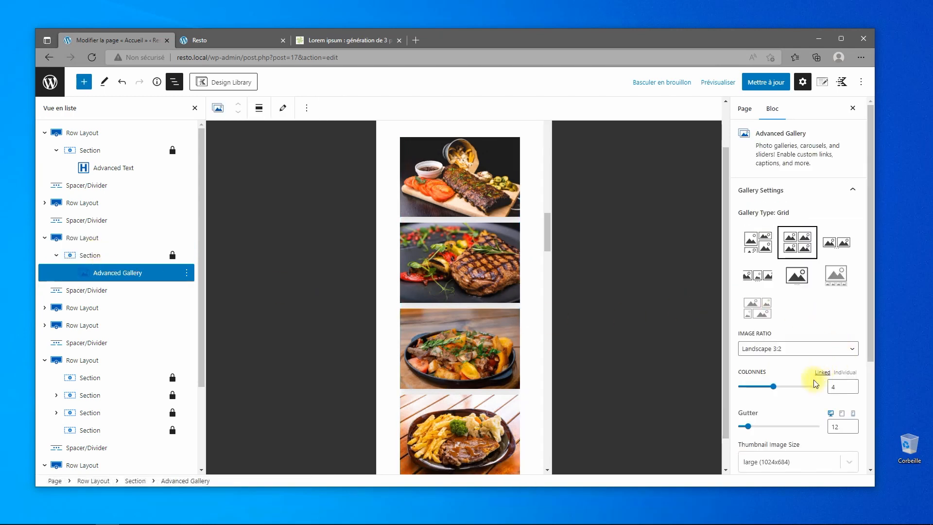
drag(744, 392, 729, 386)
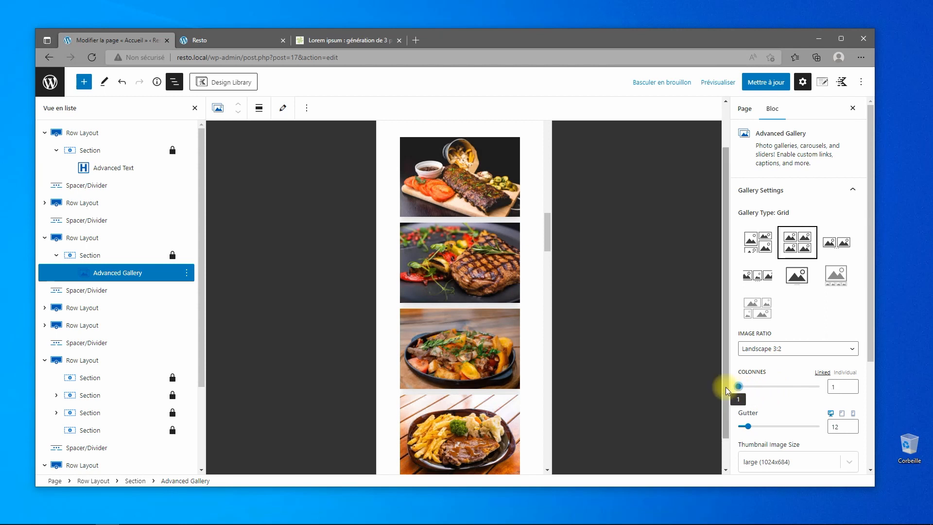
click(774, 86)
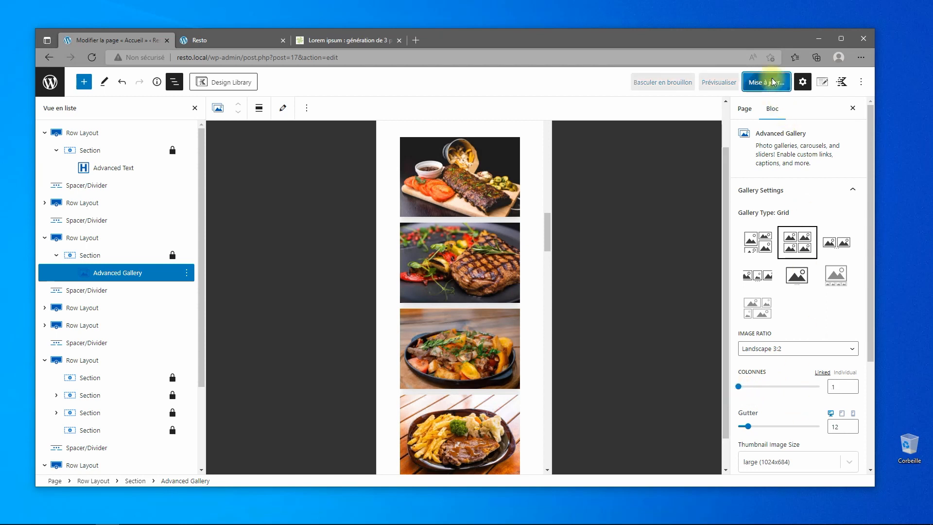
click(209, 41)
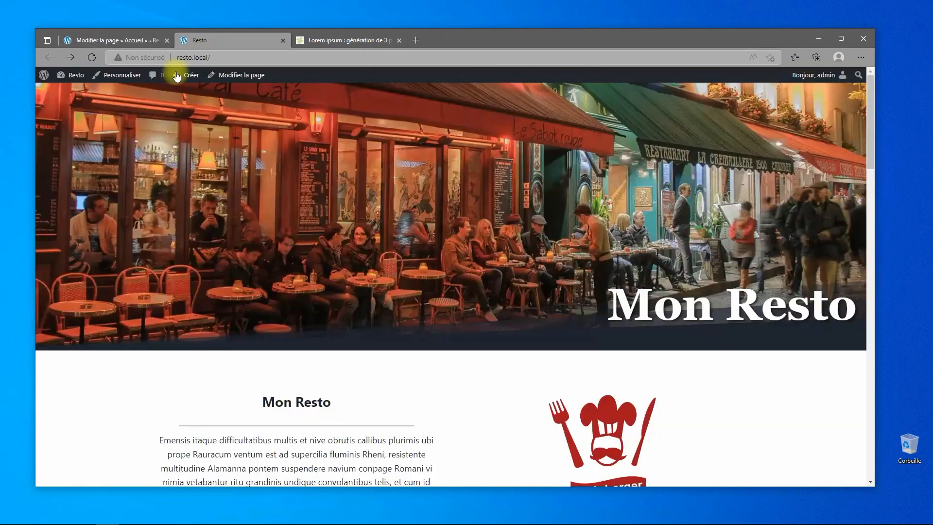
Reload the live homepage and check the one-per-row dish photos at phone and desktop widths.
click(92, 58)
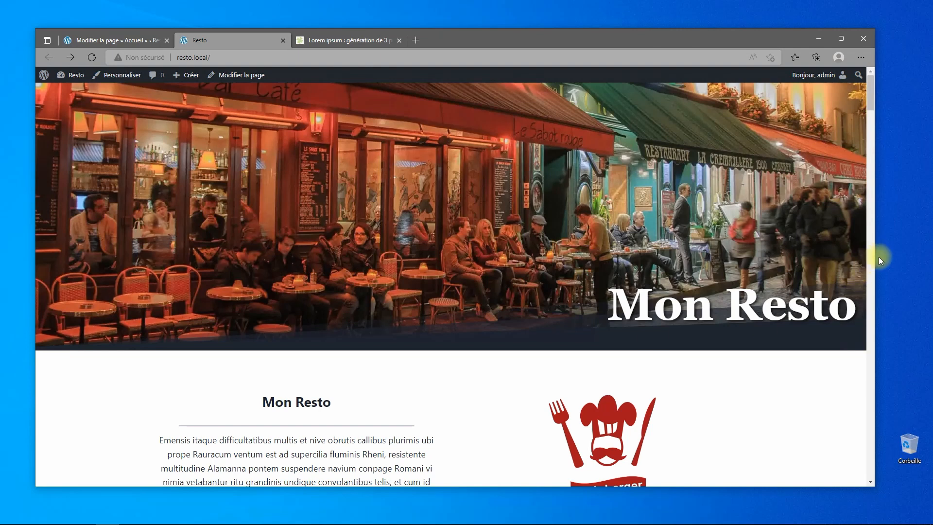
drag(877, 260, 278, 273)
scroll(174, 276, down, 10)
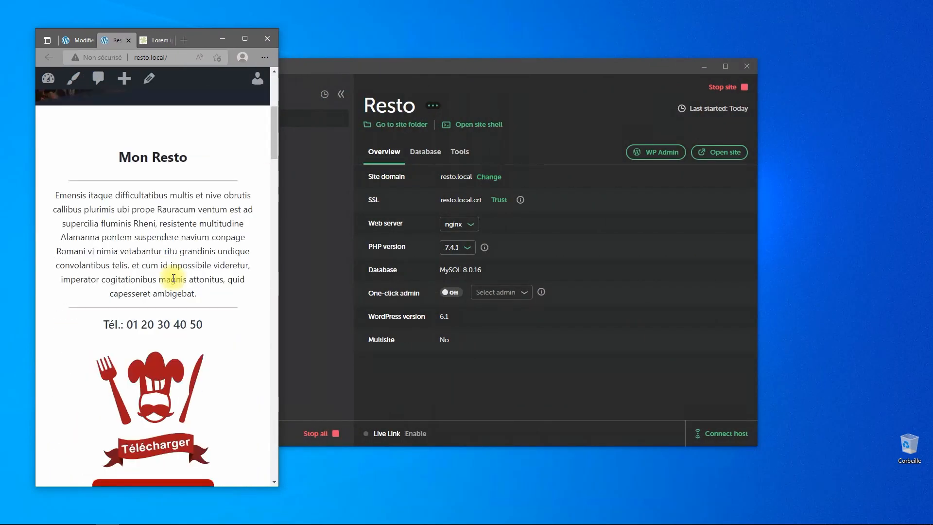
scroll(172, 290, down, 15)
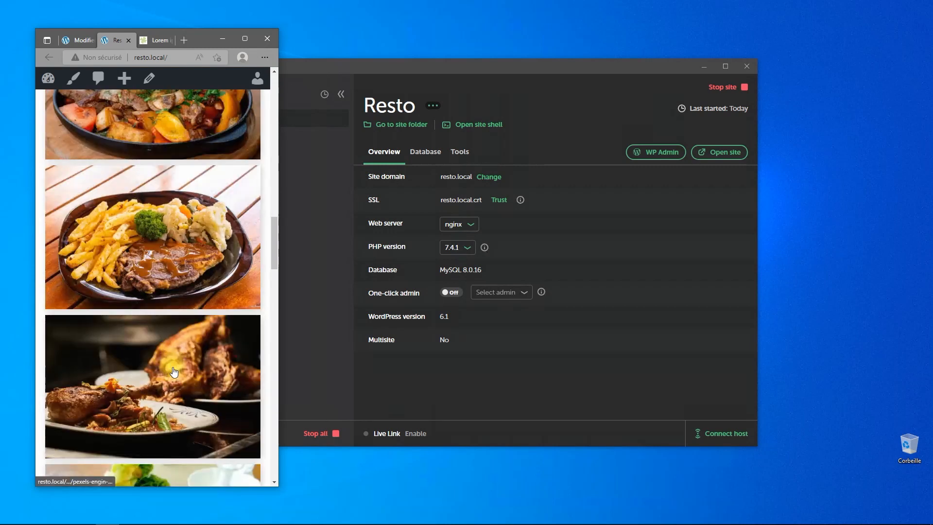
scroll(182, 376, down, 3)
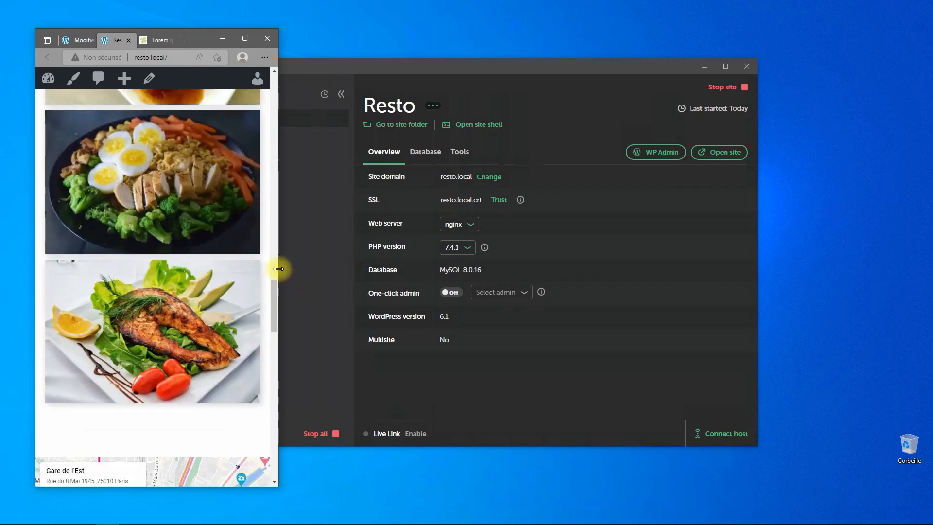
drag(279, 269, 883, 271)
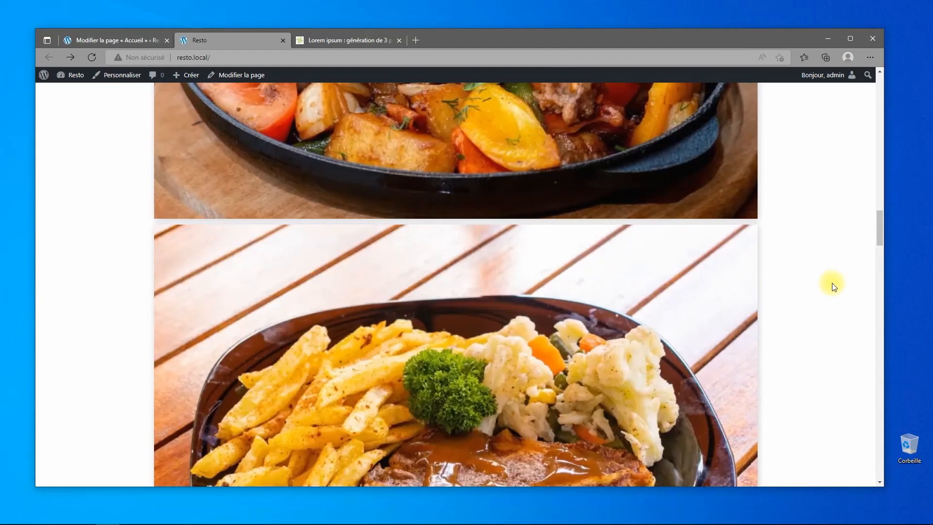
scroll(825, 273, up, 10)
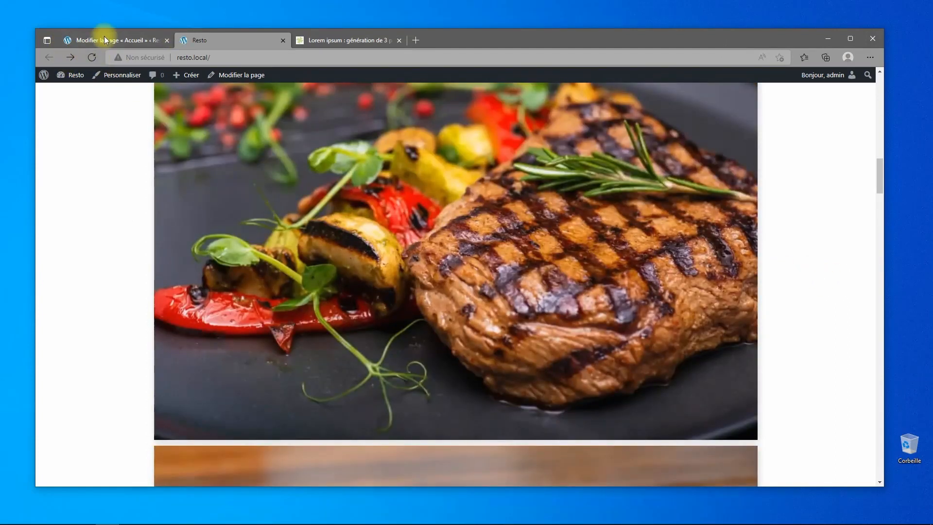
In the Accueil editor, drag the gallery's Colonnes slider back up from 1 toward 4.
click(97, 40)
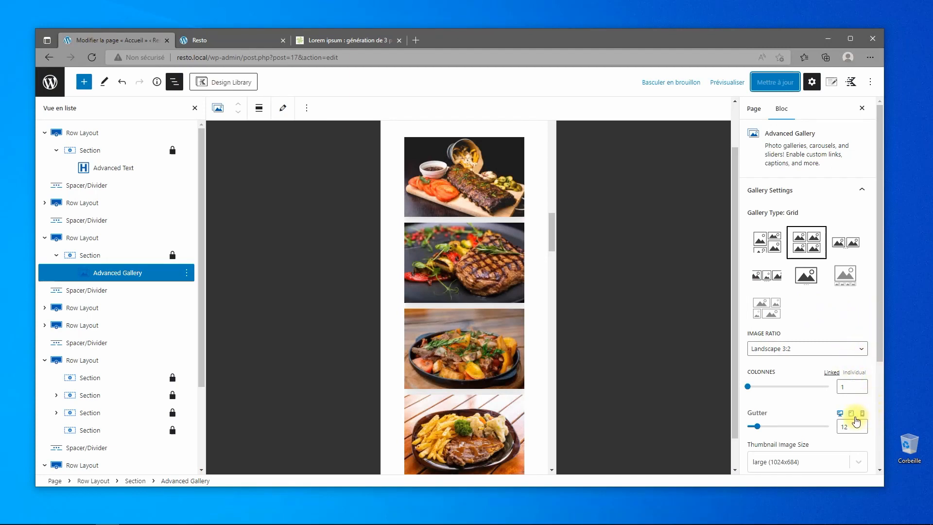
drag(749, 388, 773, 390)
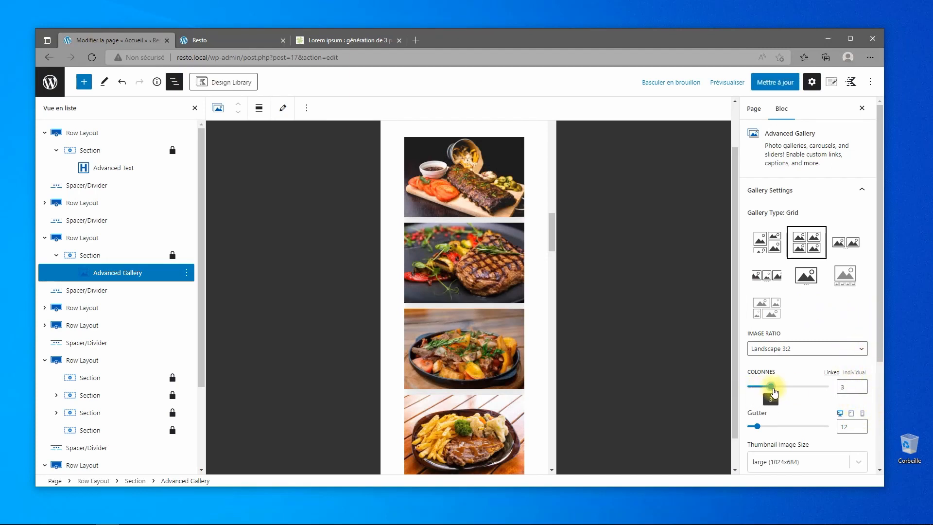
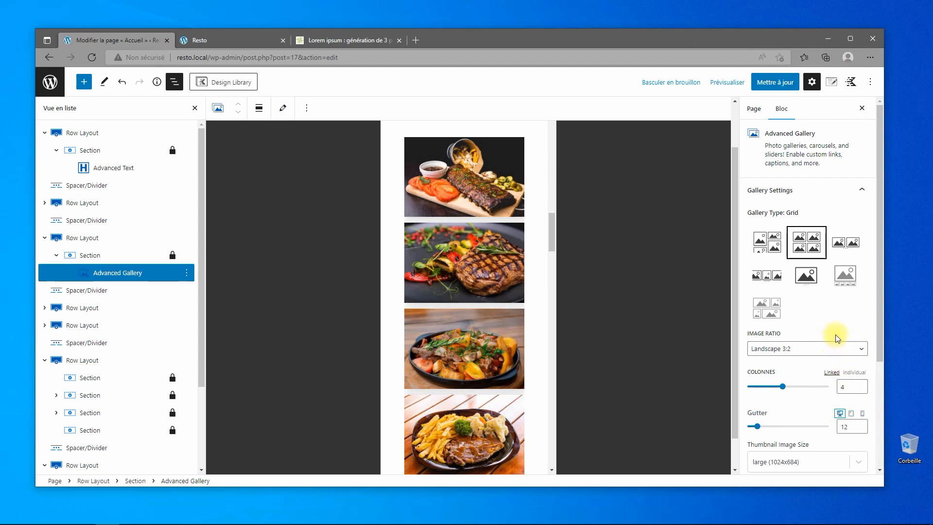
Save the home page with the four-column gallery and view it on the live Resto site.
scroll(833, 245, down, 3)
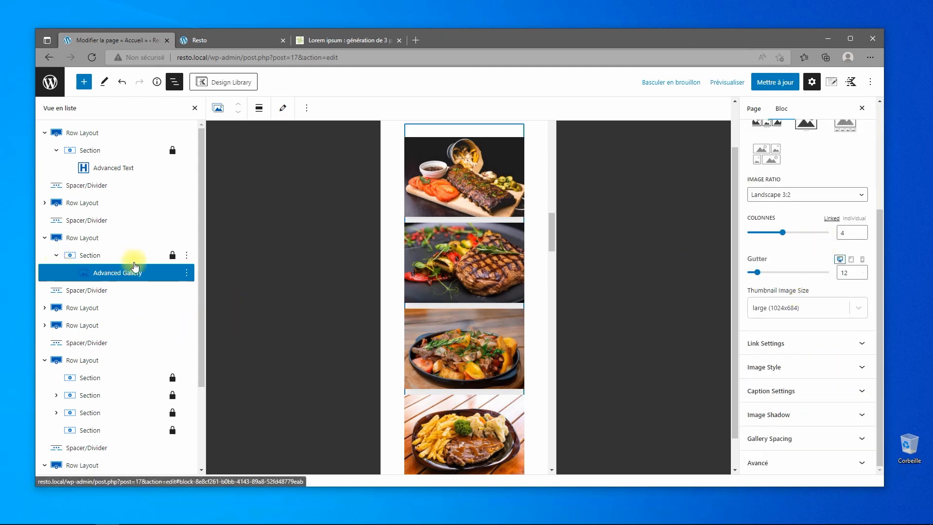
click(768, 83)
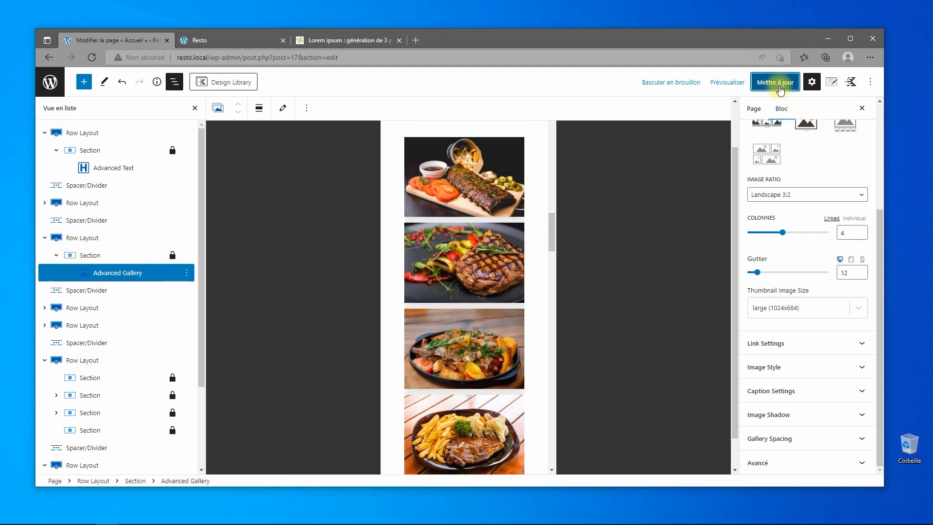
click(238, 39)
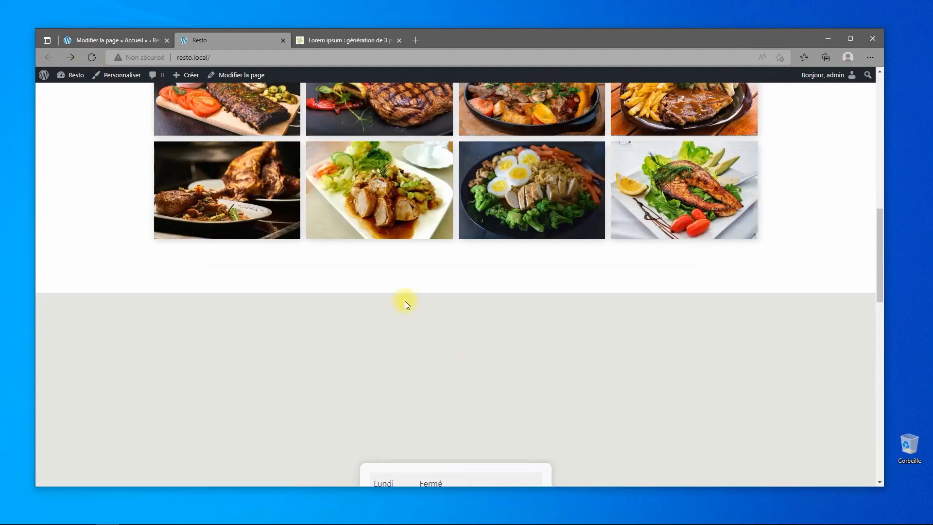
scroll(537, 350, up, 10)
scroll(544, 351, down, 10)
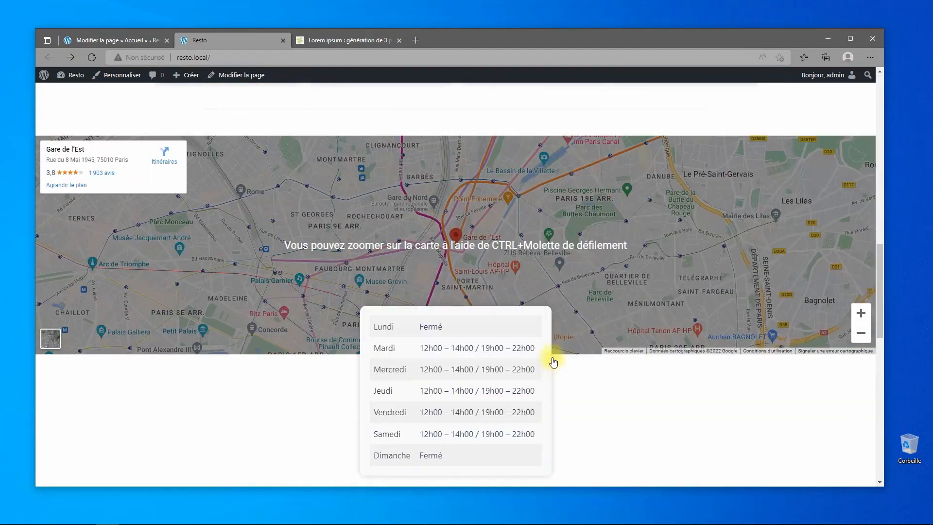
scroll(552, 358, up, 5)
In the Accueil editor, preview the page at desktop width, then at mobile width.
click(115, 39)
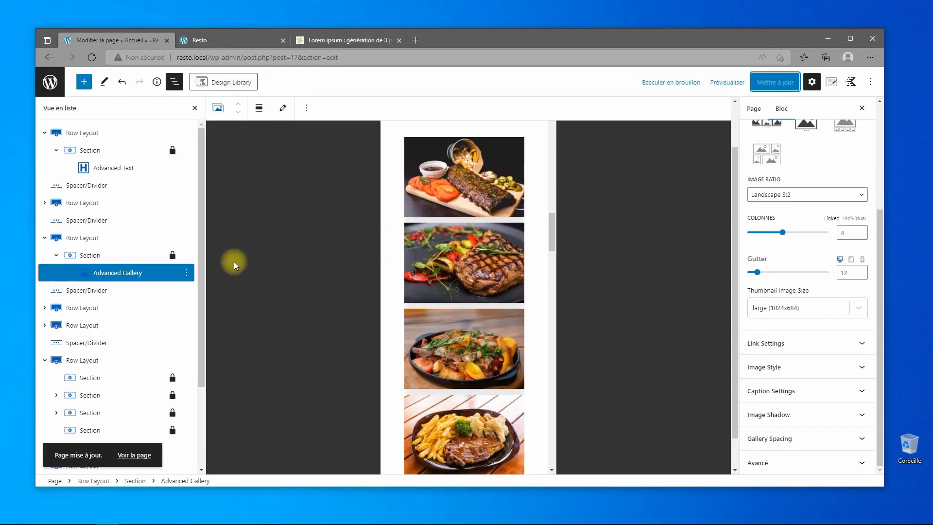
scroll(846, 226, up, 3)
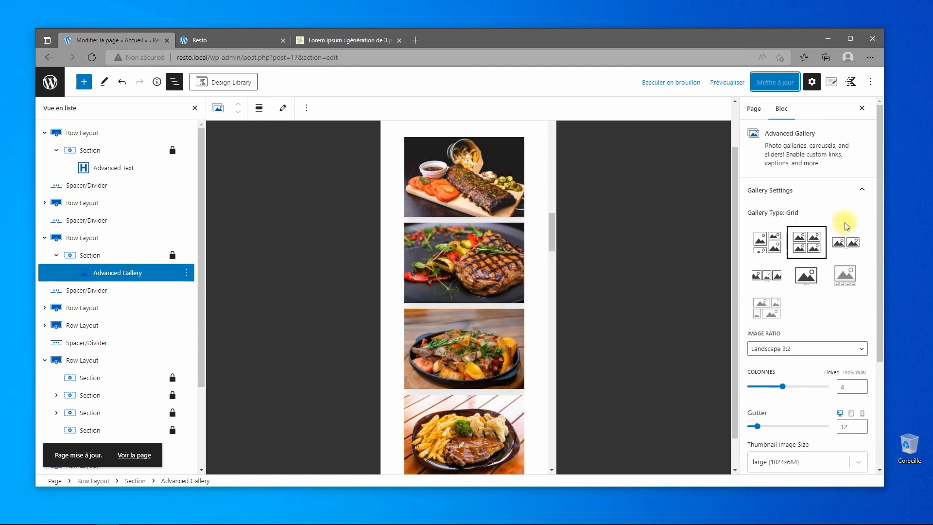
click(729, 83)
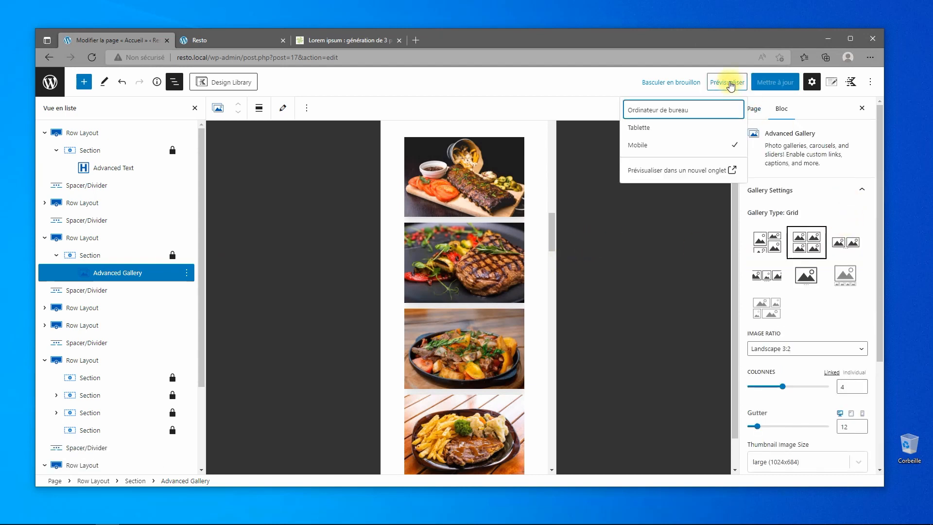
click(657, 114)
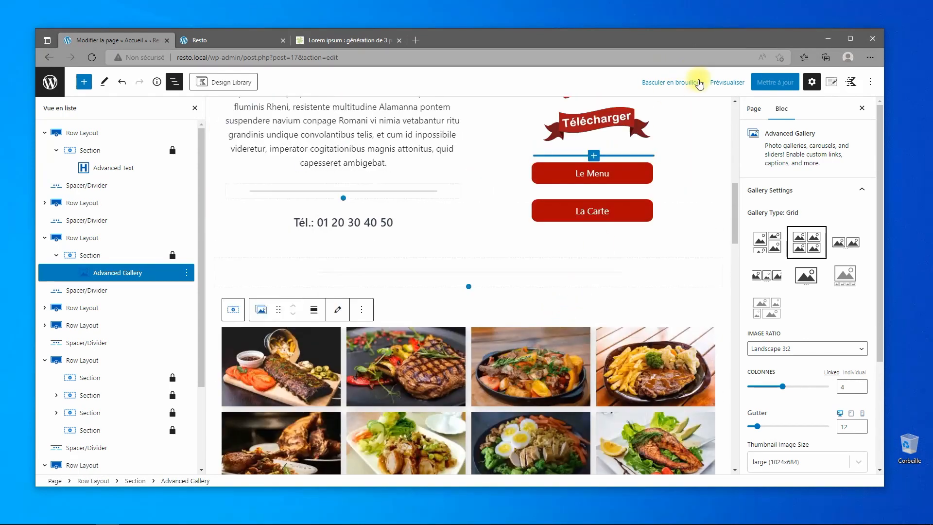
click(720, 83)
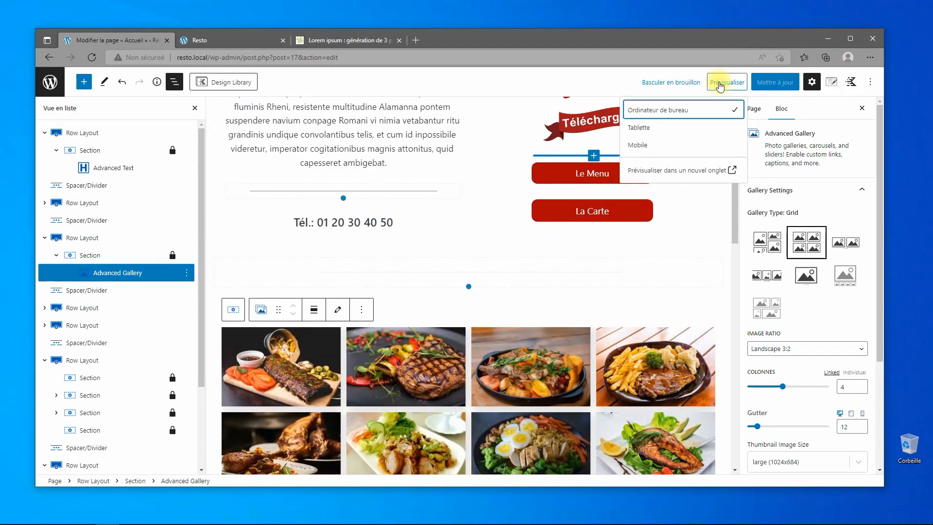
click(641, 143)
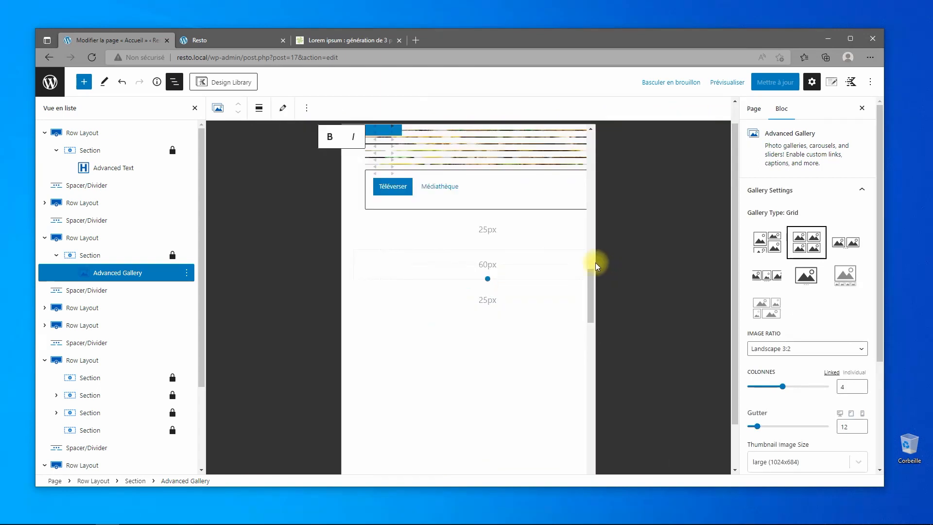
scroll(493, 326, down, 7)
scroll(491, 330, up, 13)
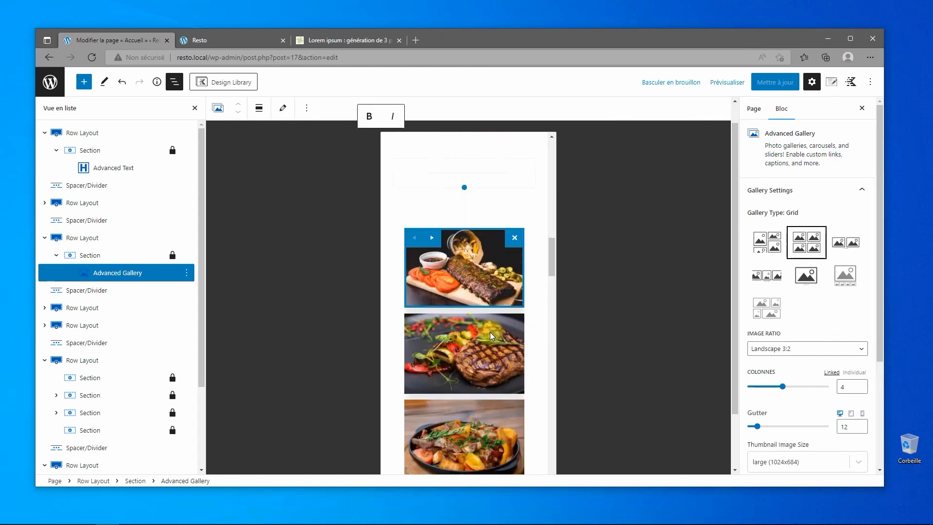
scroll(493, 316, up, 5)
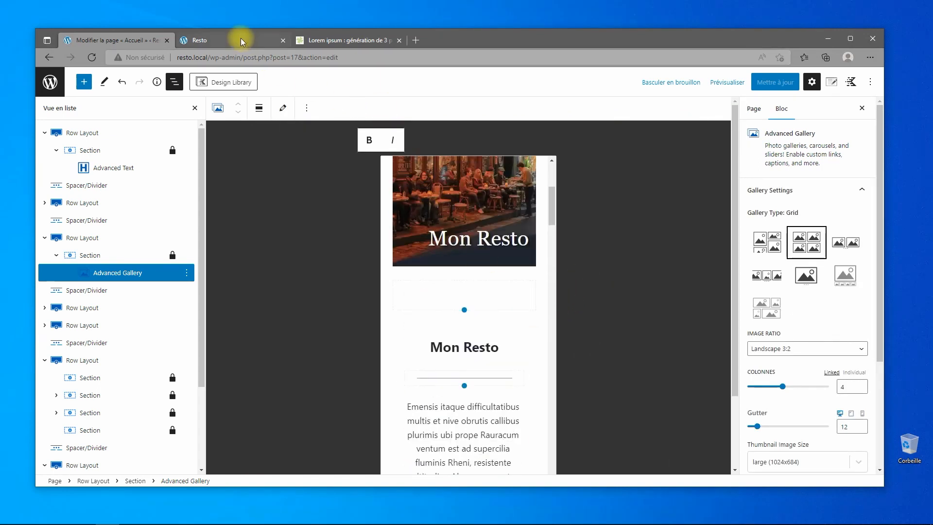
Reload the live homepage and check the gallery in a narrowed browser window.
click(241, 39)
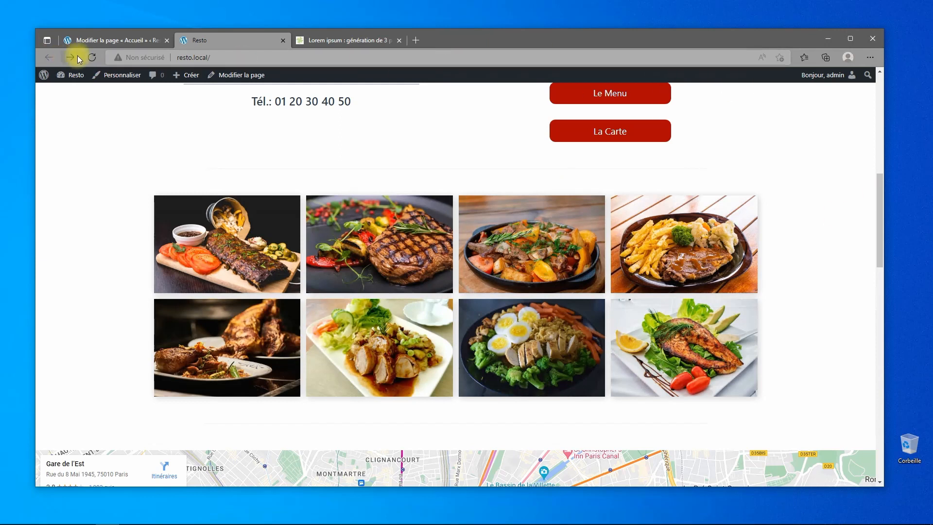
click(92, 57)
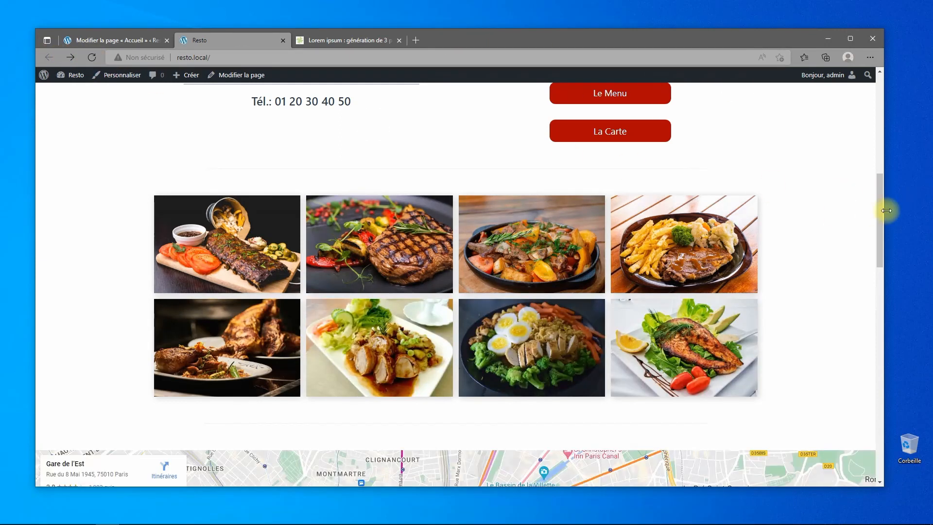
drag(882, 209, 874, 240)
scroll(655, 291, down, 1)
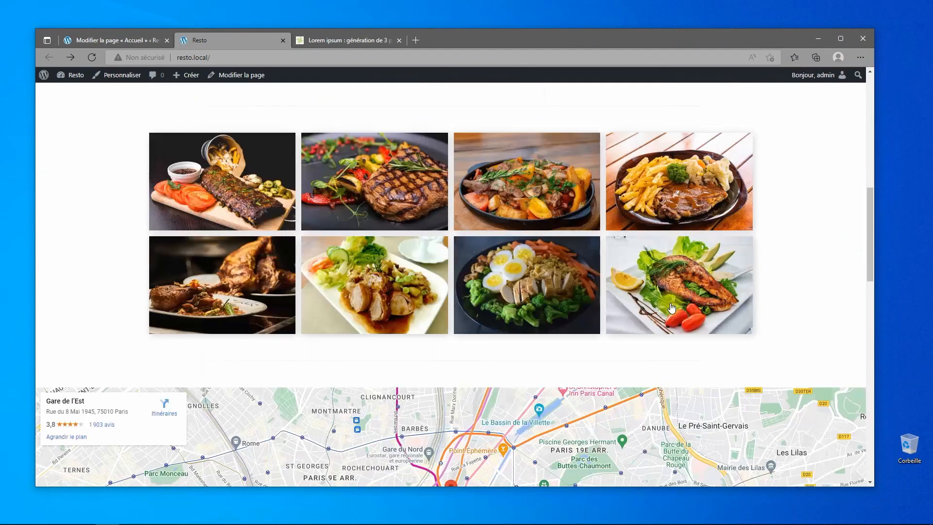
scroll(663, 299, up, 7)
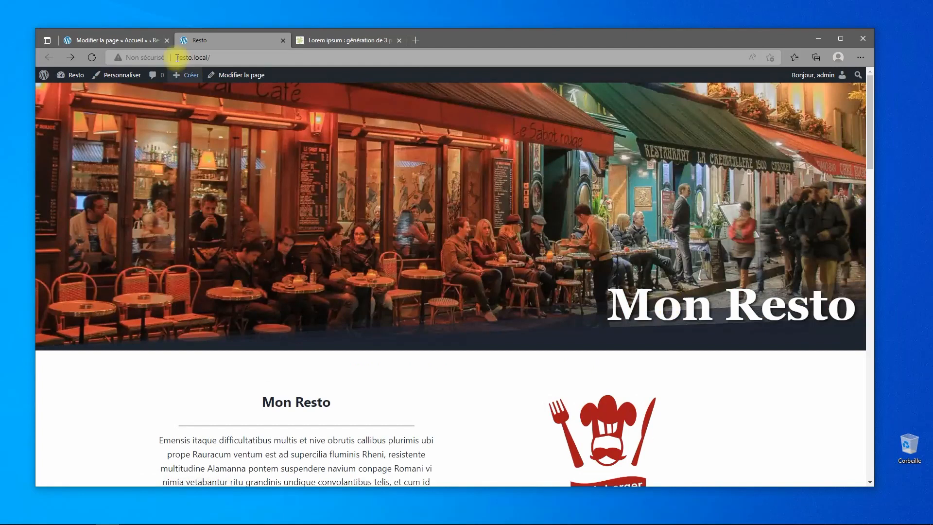
Back in the editor, preview the Accueil page at desktop width.
click(109, 42)
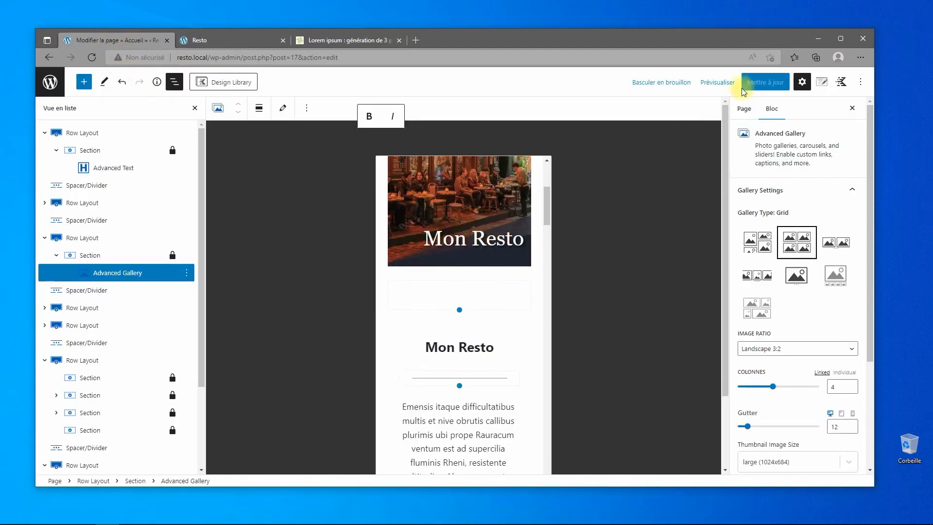
click(715, 82)
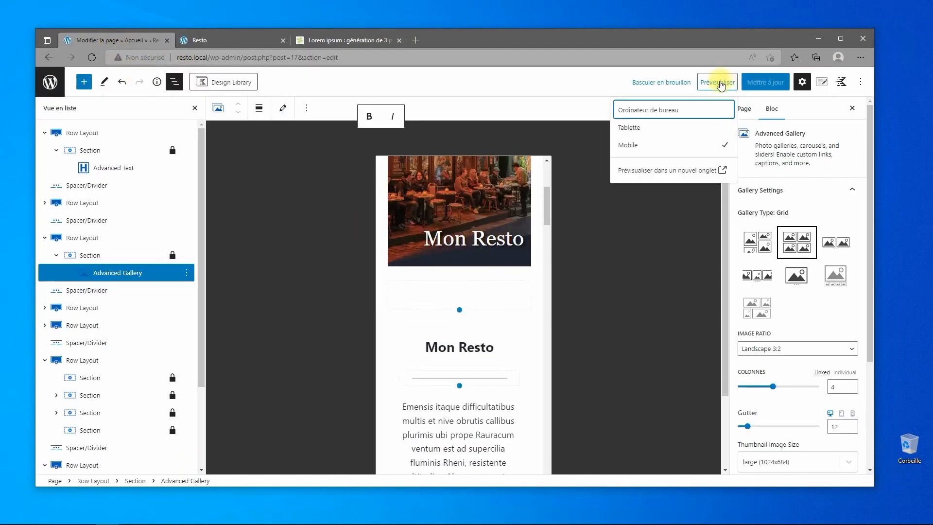
click(636, 115)
scroll(600, 273, down, 10)
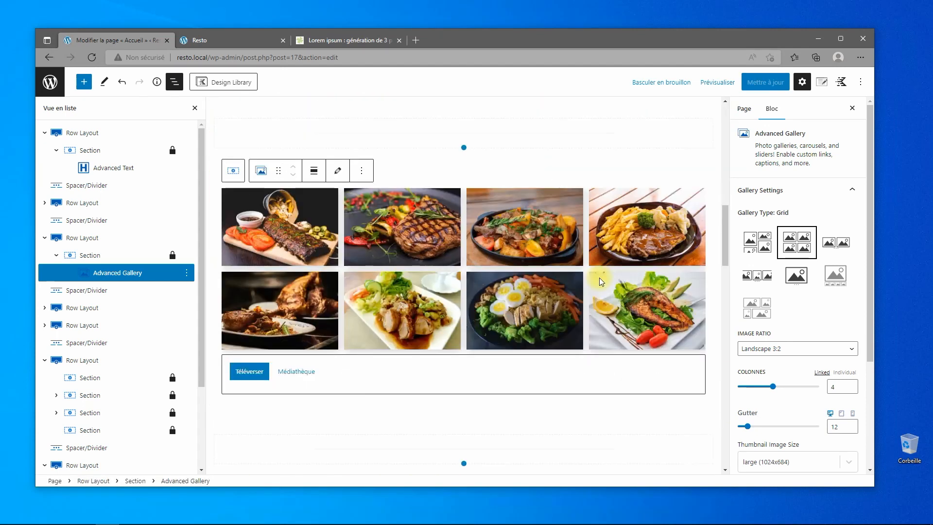
scroll(599, 278, down, 15)
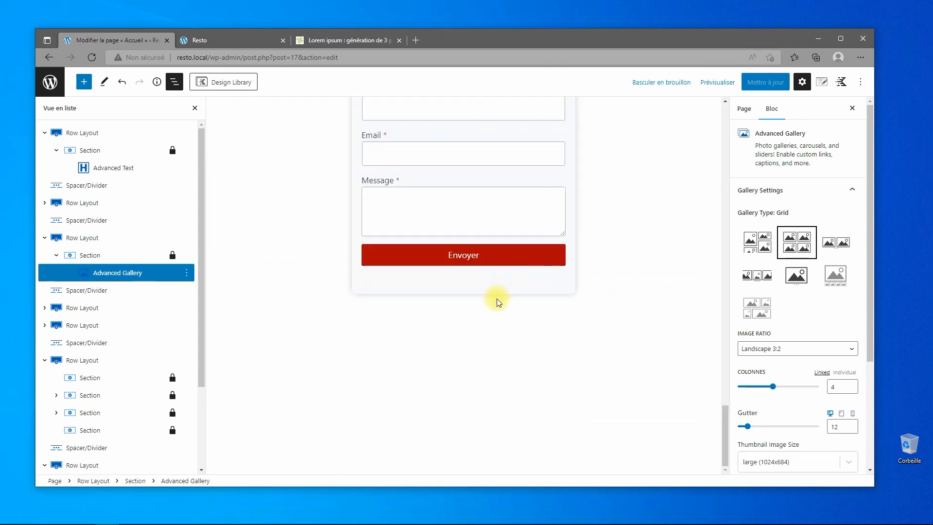
Exit the editor to the Pages list and switch to the Lorem ipsum generator.
click(50, 82)
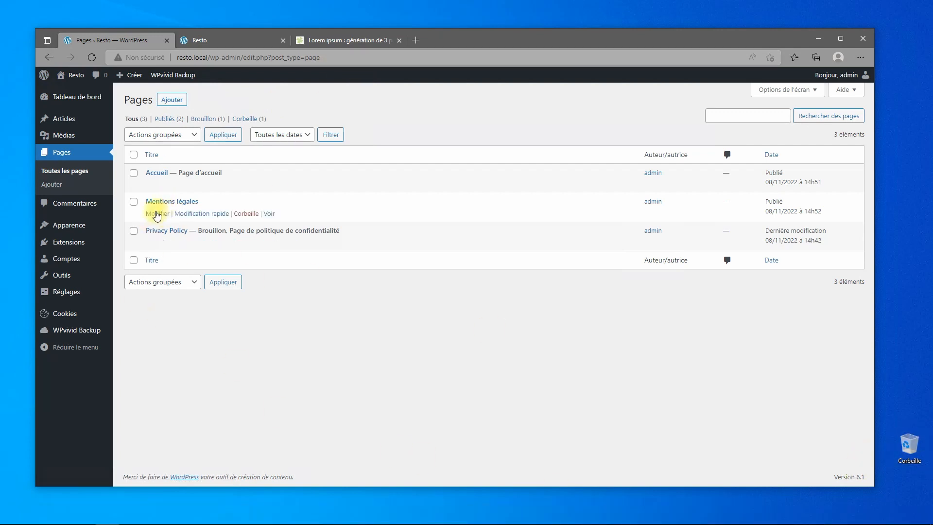
mouse_move(911, 514)
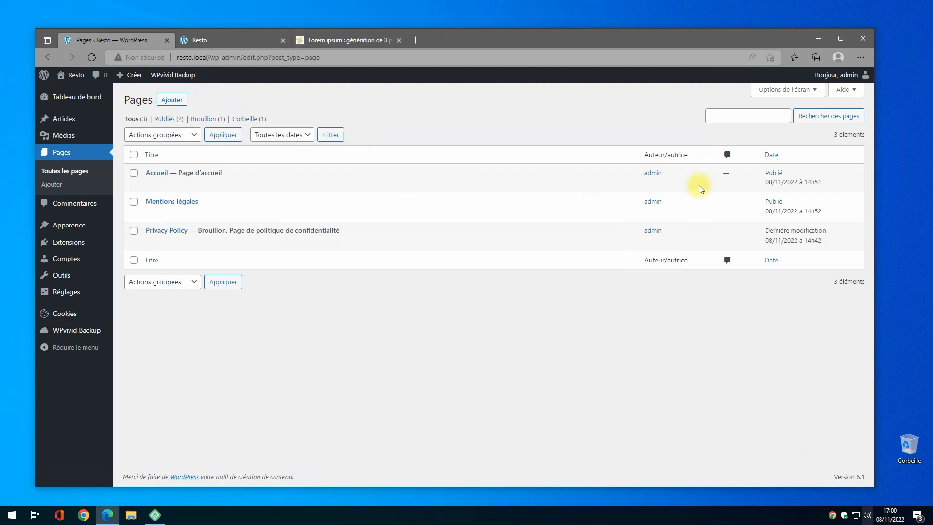
click(321, 40)
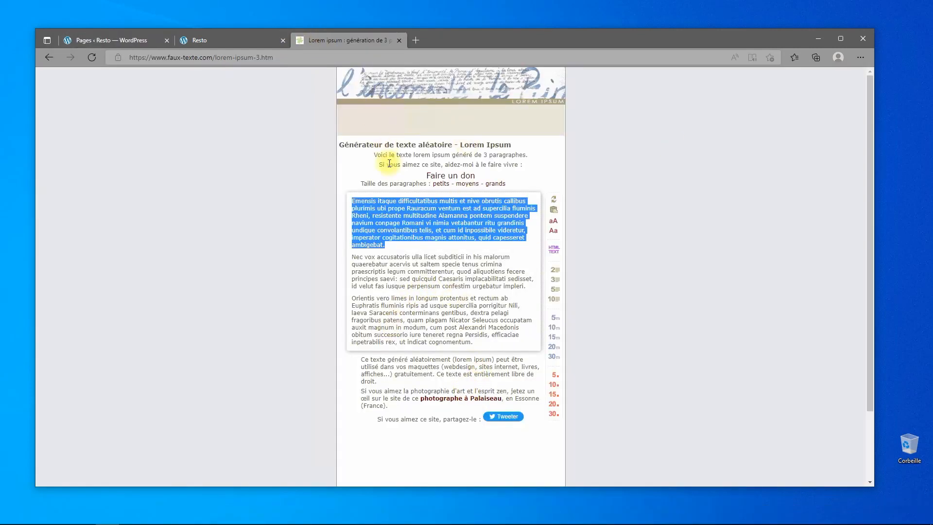
Generate 10 paragraphs of lorem ipsum on faux-texte.com.
key(alt+Left)
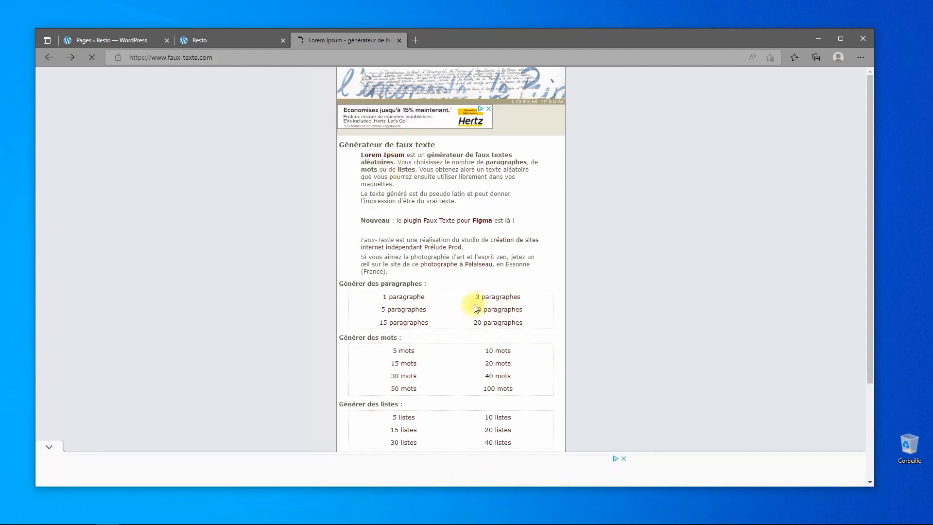
click(499, 311)
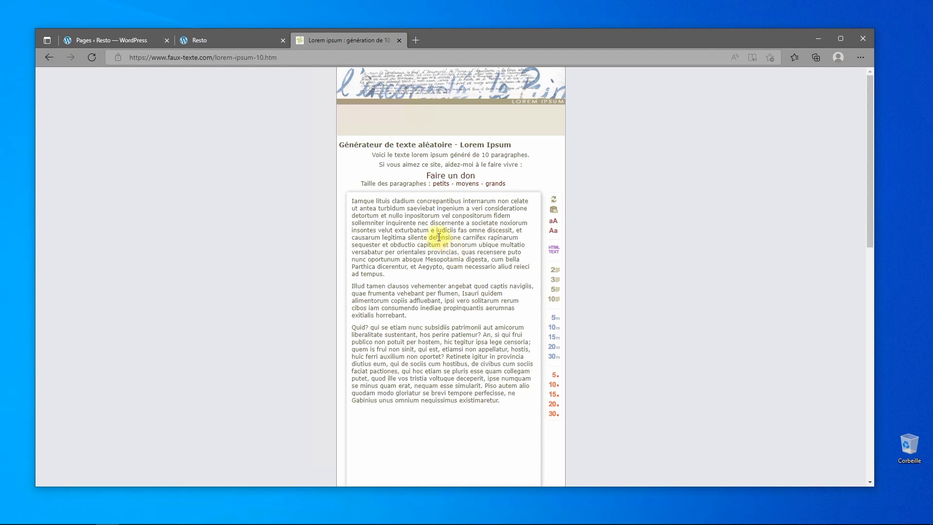
scroll(491, 416, down, 6)
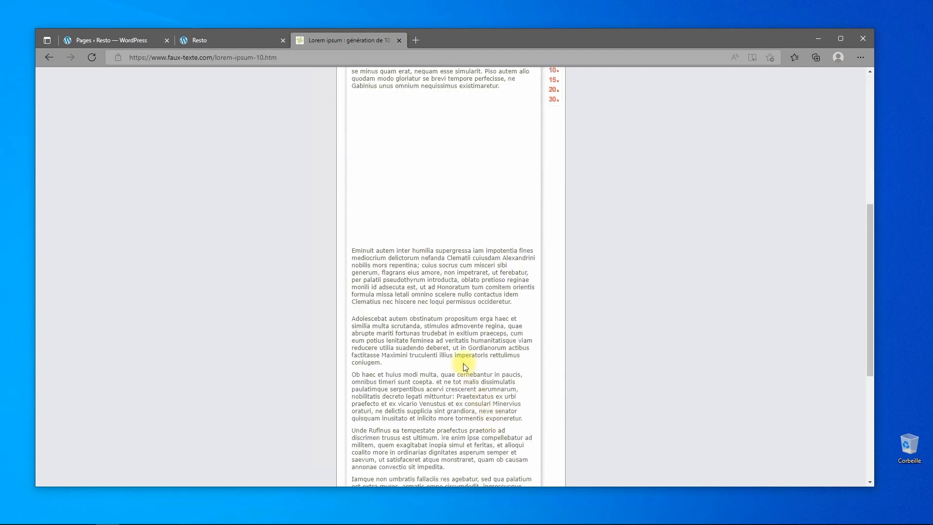
scroll(405, 274, up, 4)
scroll(387, 240, down, 7)
scroll(335, 286, up, 2)
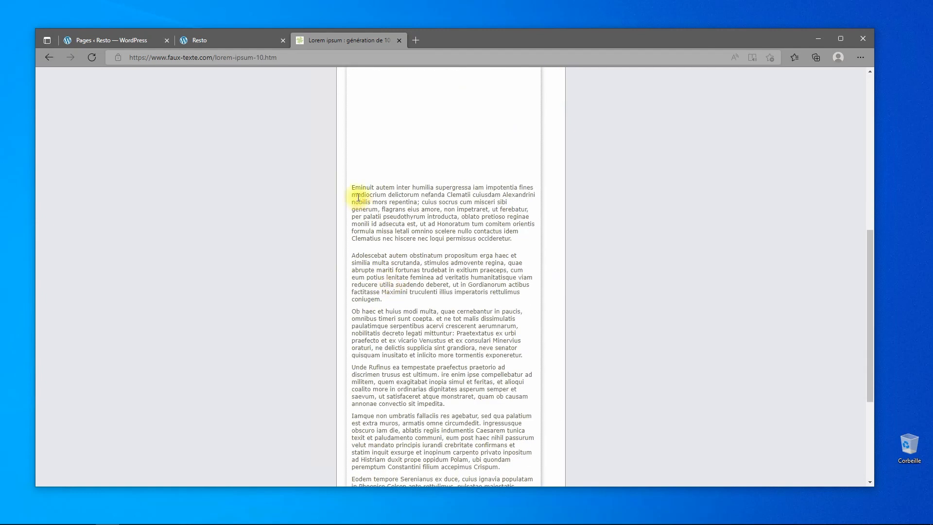
Select the generated paragraphs and copy them with Copier.
drag(351, 190, 491, 388)
right_click(438, 264)
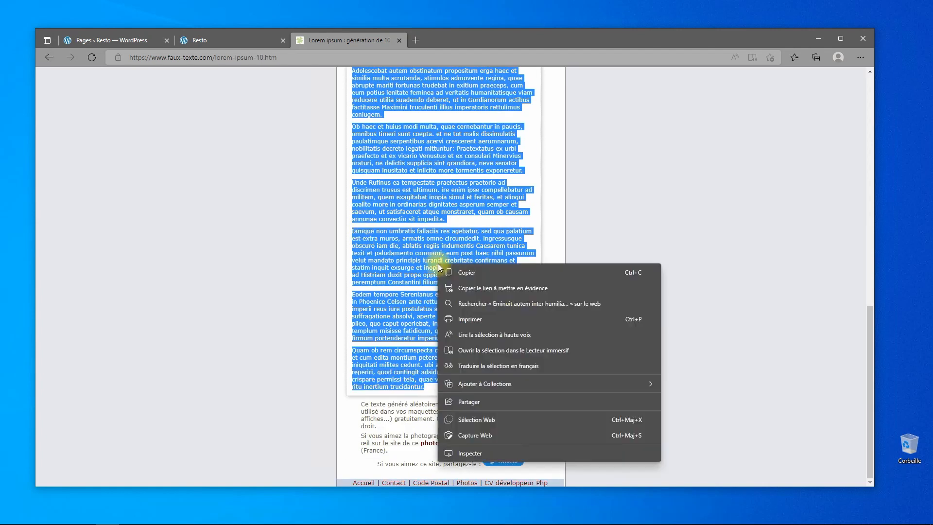
click(464, 275)
scroll(422, 241, up, 15)
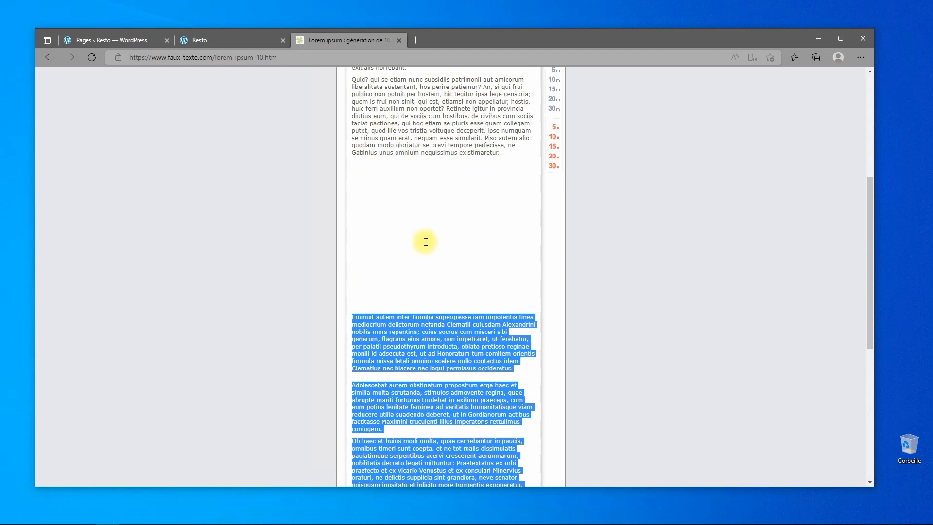
On the Mentions légales page, insert a Row Layout split into 25/50/25 columns.
click(105, 42)
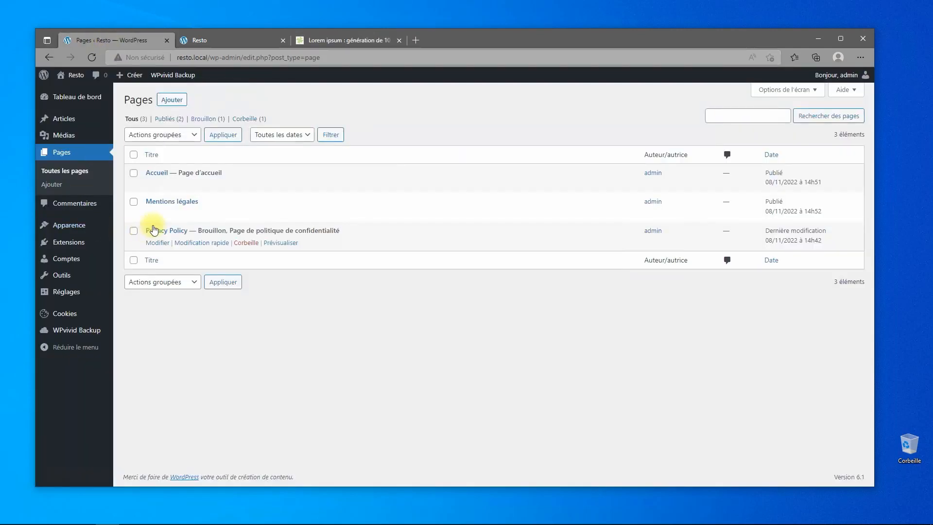
click(166, 205)
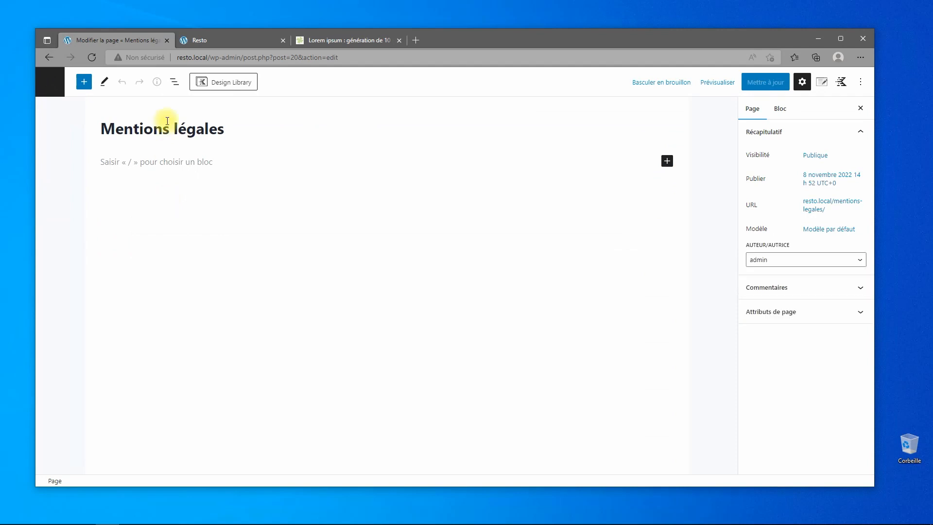
click(82, 83)
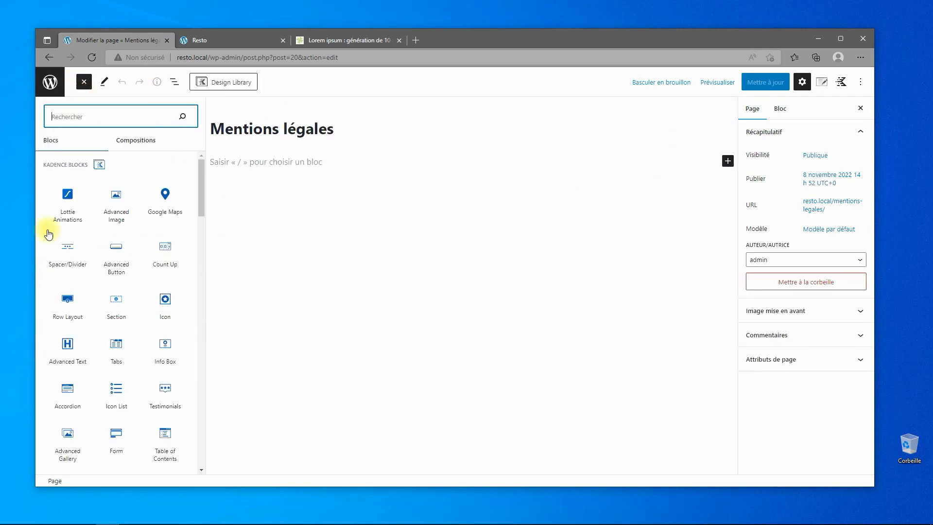
click(72, 319)
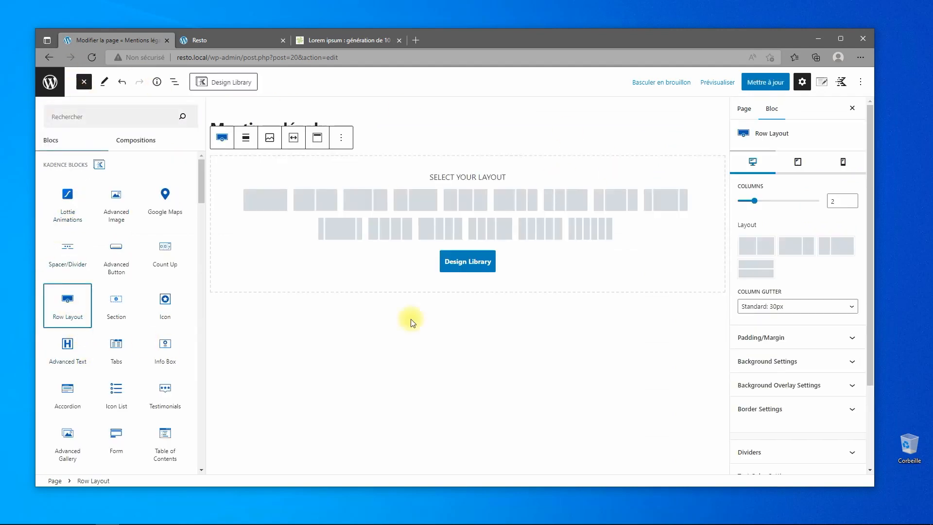
click(614, 212)
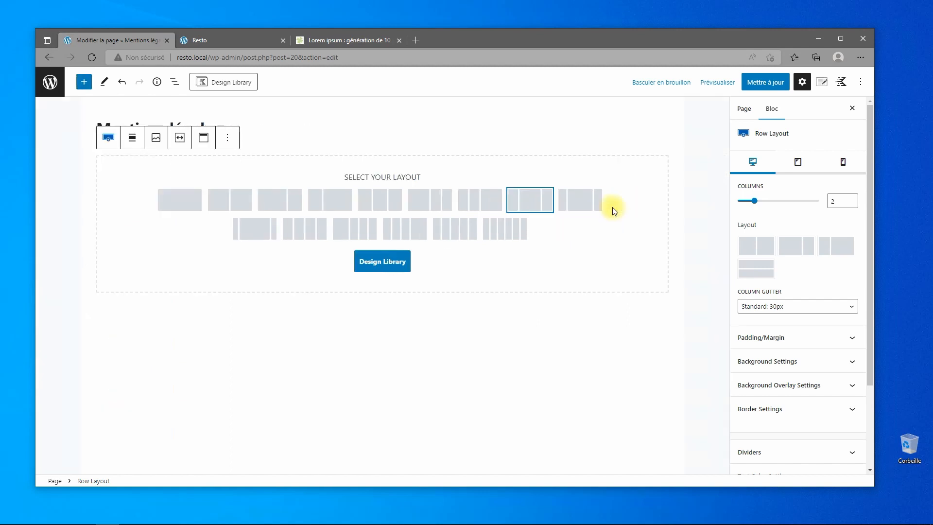
click(533, 200)
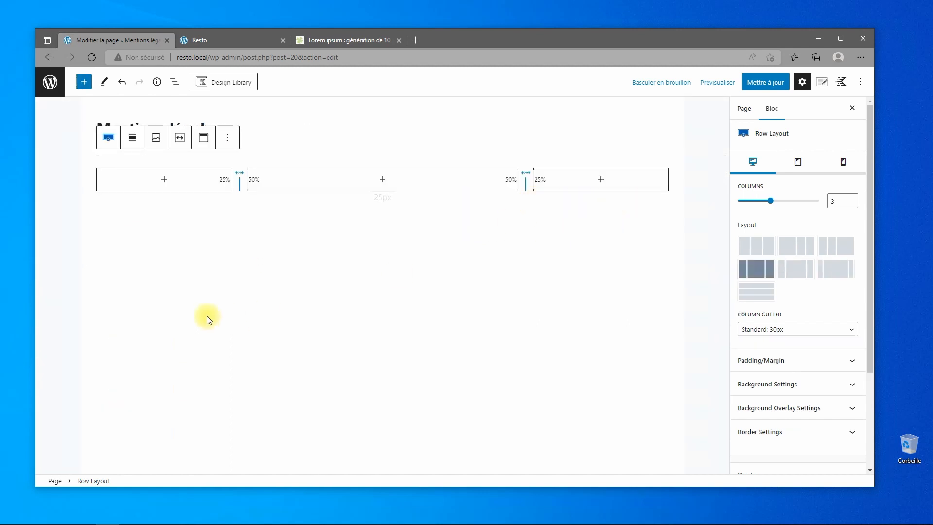
Add a Paragraphe block to the middle column and paste the lorem ipsum text.
click(383, 181)
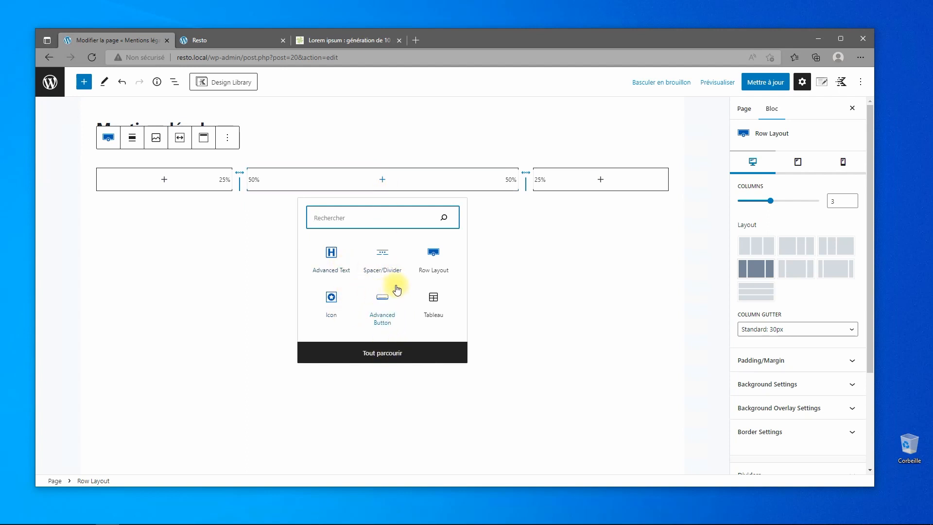
text(para)
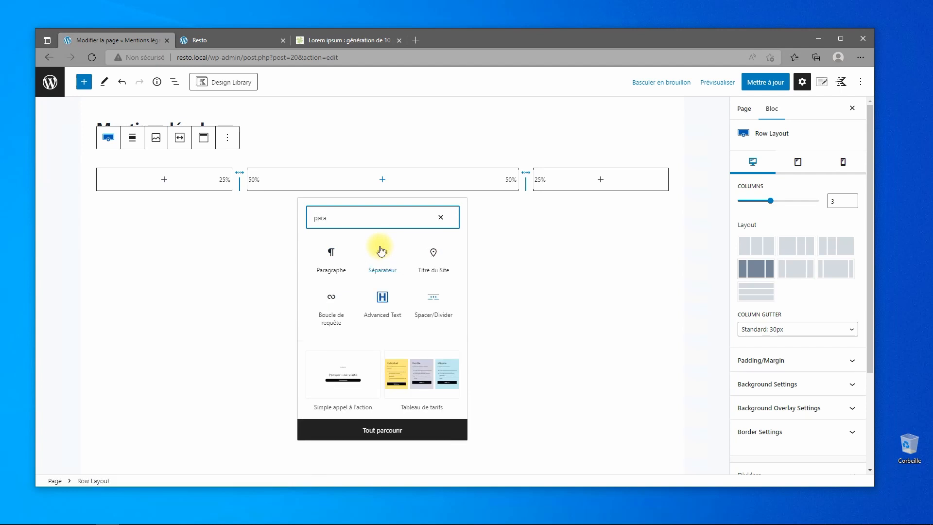
click(333, 253)
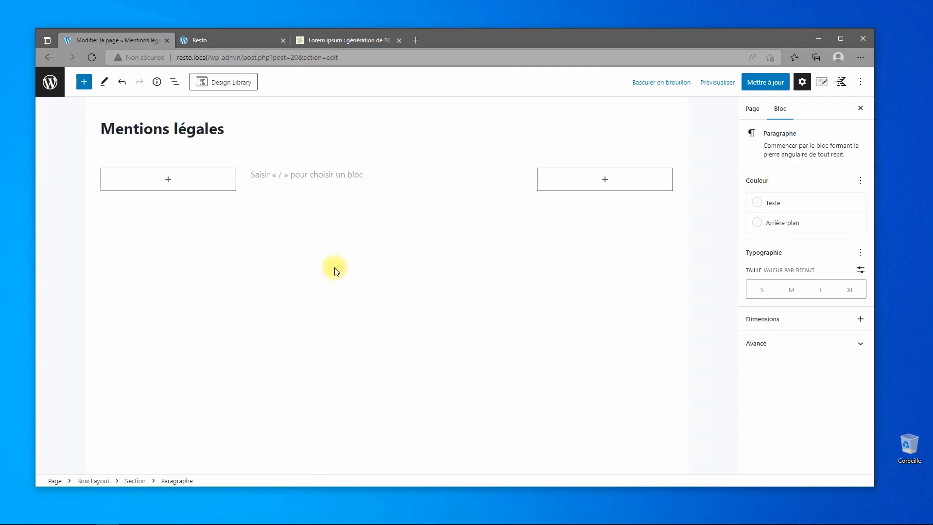
key(ctrl+v)
scroll(373, 268, up, 10)
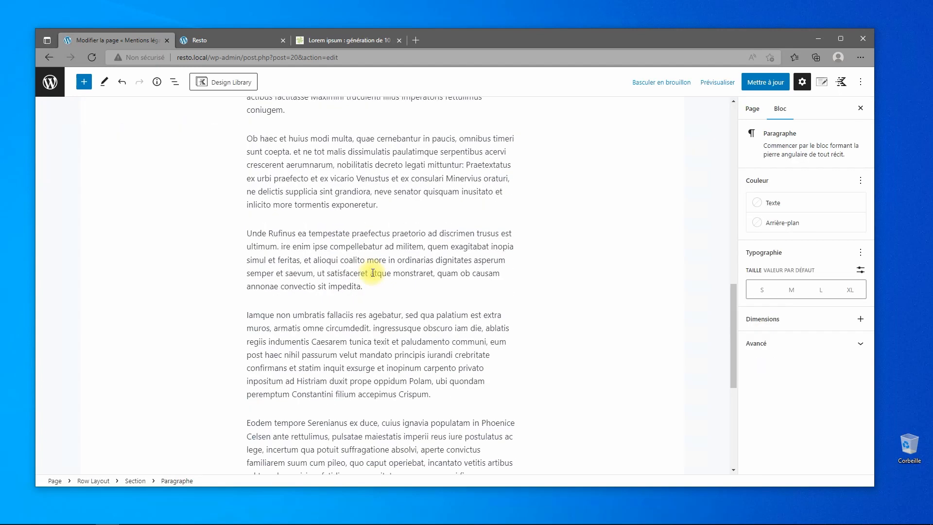
scroll(373, 268, up, 5)
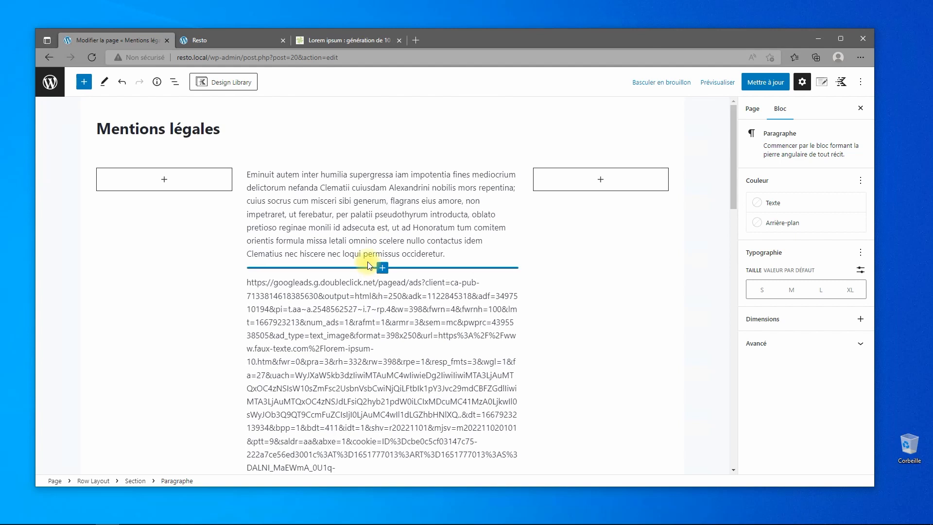
click(255, 178)
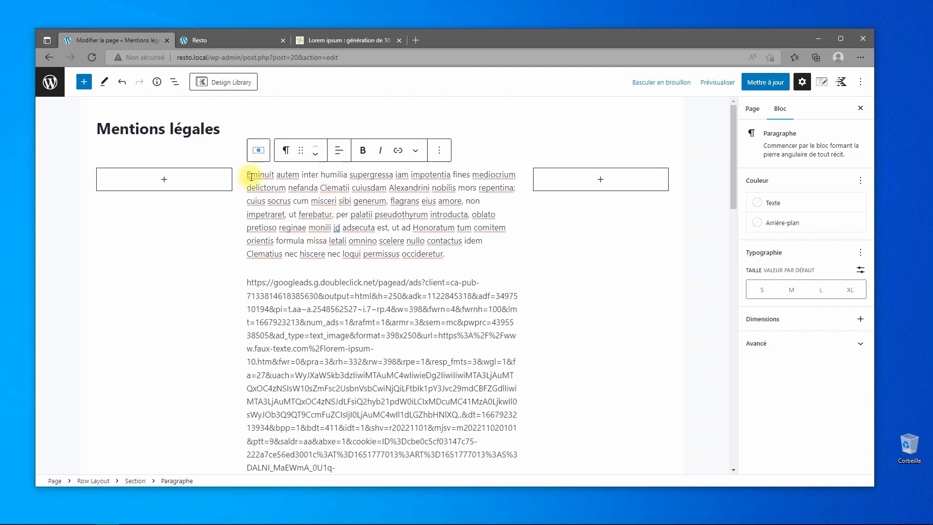
Show the List View outline of the page's blocks.
click(174, 81)
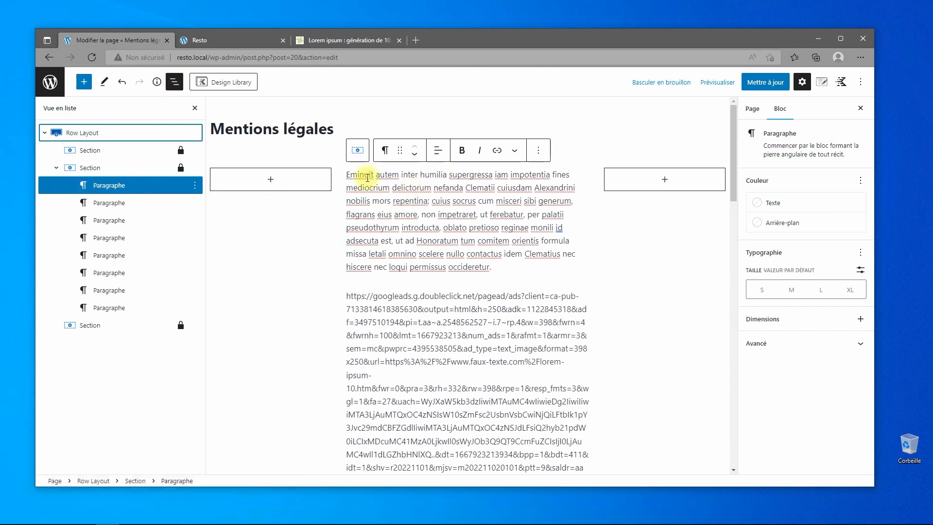
right_click(349, 176)
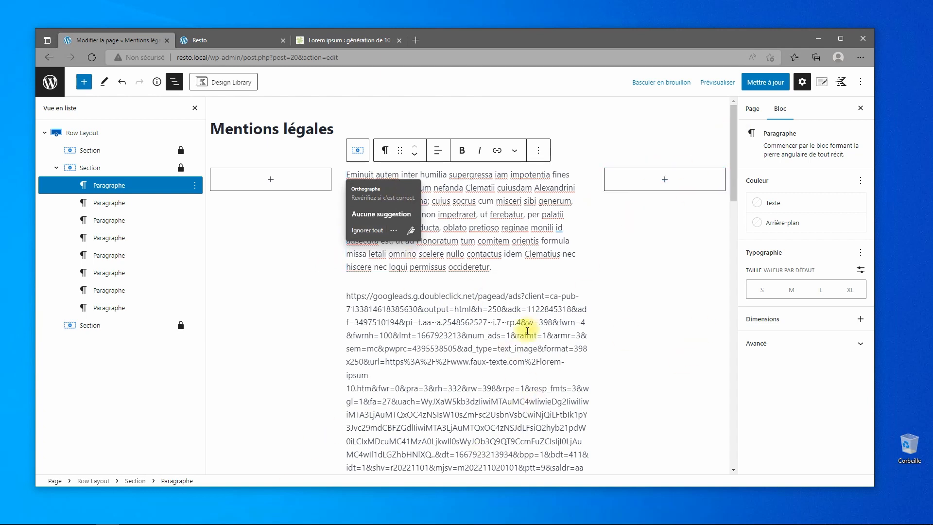
click(494, 225)
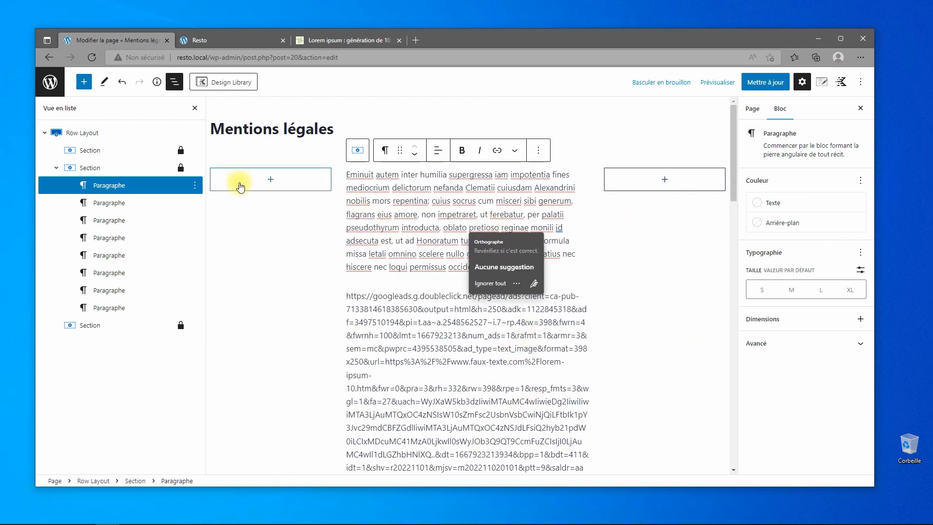
click(271, 181)
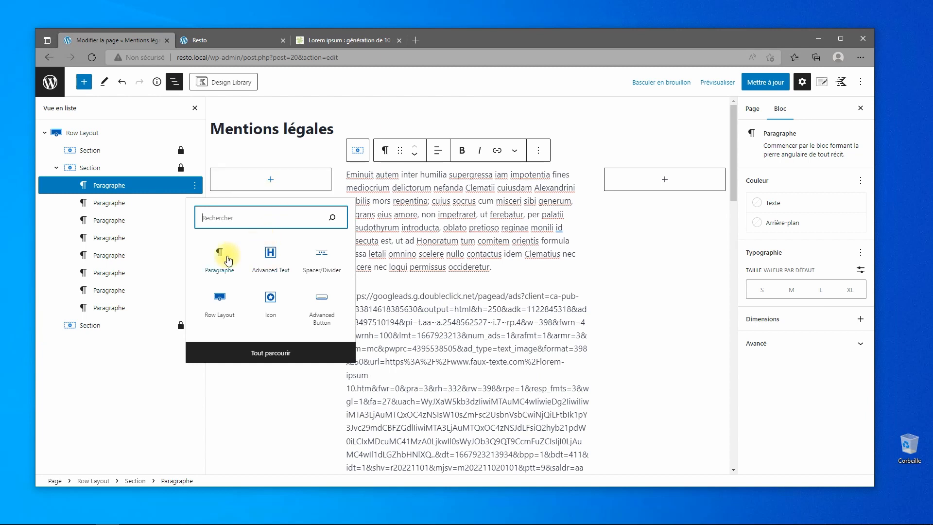
Insert an Advanced Button labelled Accueil in the left column.
click(316, 305)
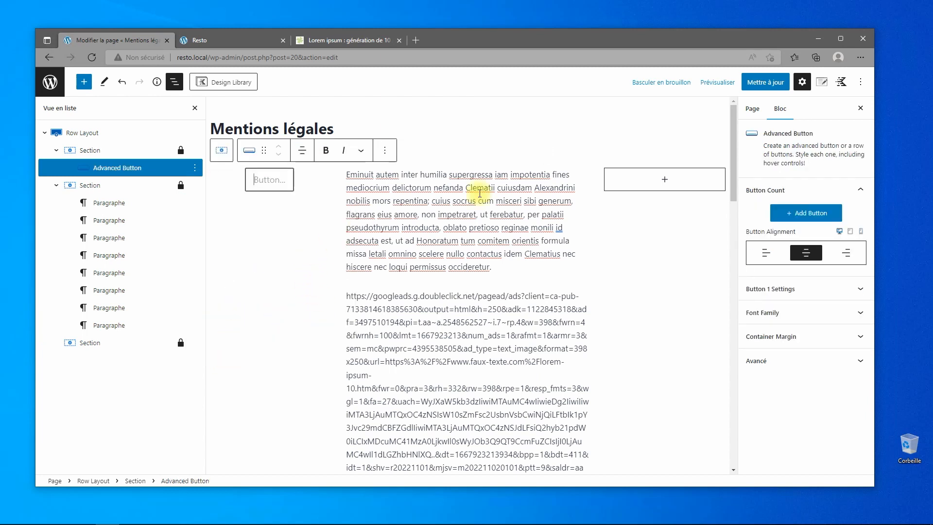
click(821, 215)
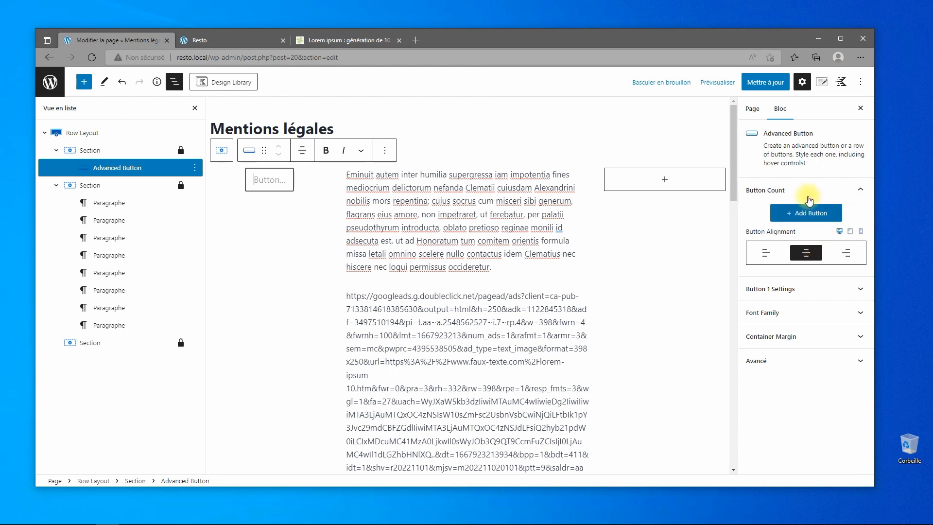
click(266, 190)
text(Accueil)
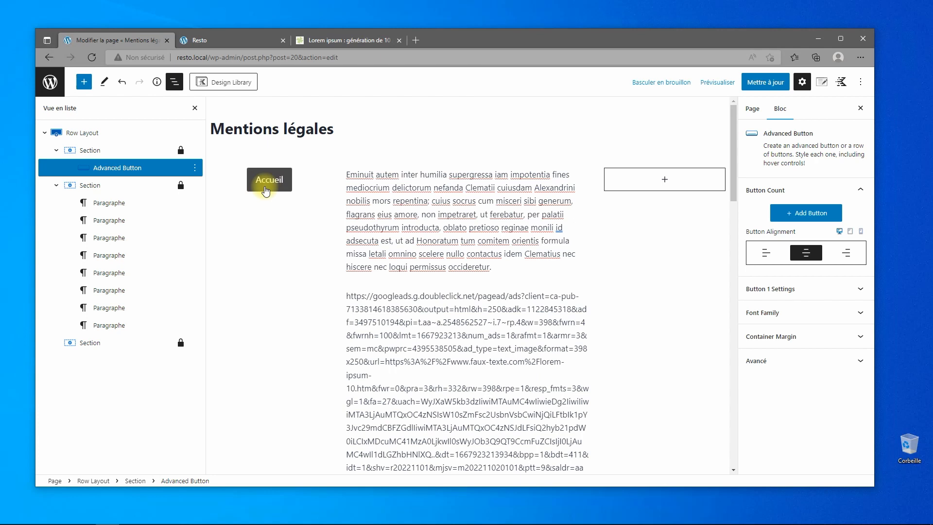
Give the button a fixed width of 150.
click(826, 289)
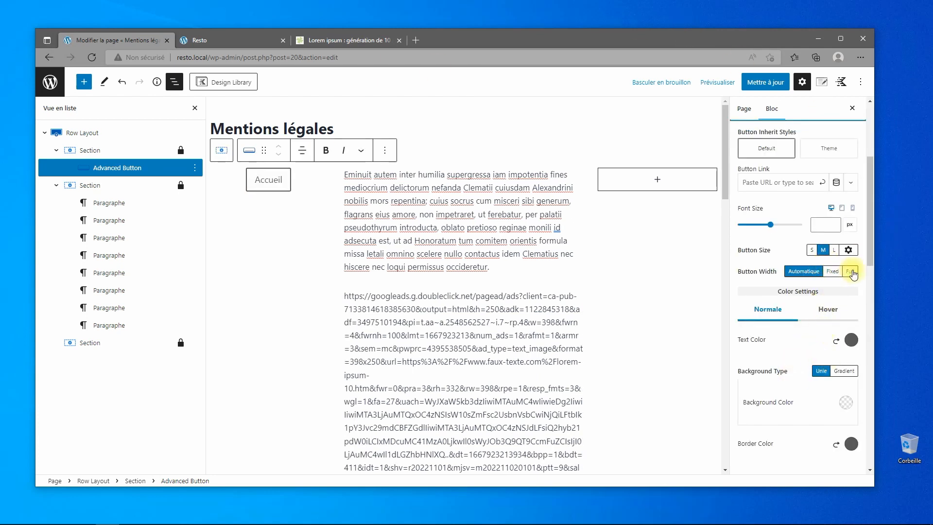
click(834, 275)
click(851, 273)
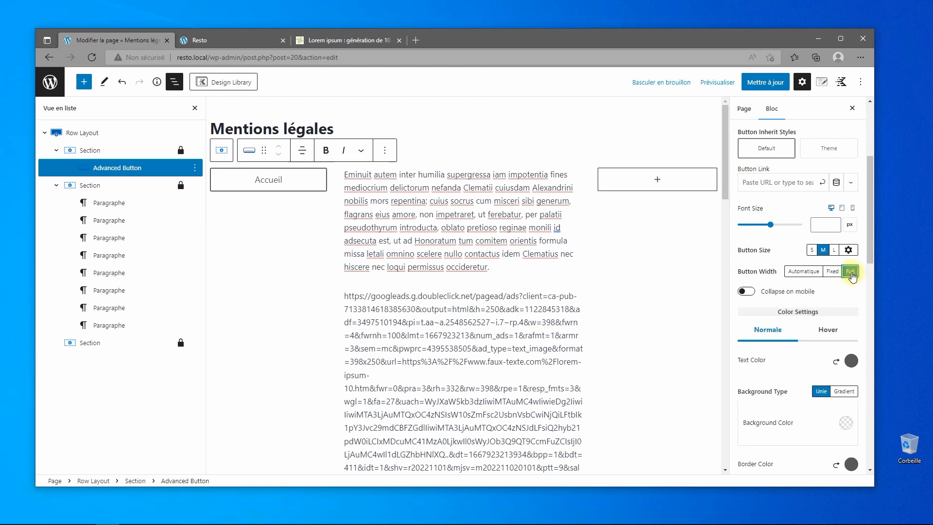
click(839, 276)
click(812, 312)
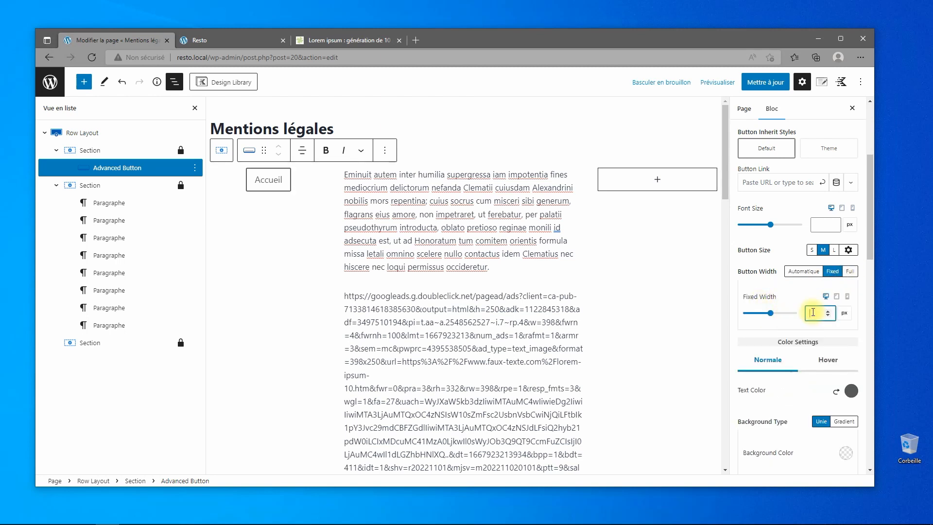
text(100)
key(BackSpace)
text(6)
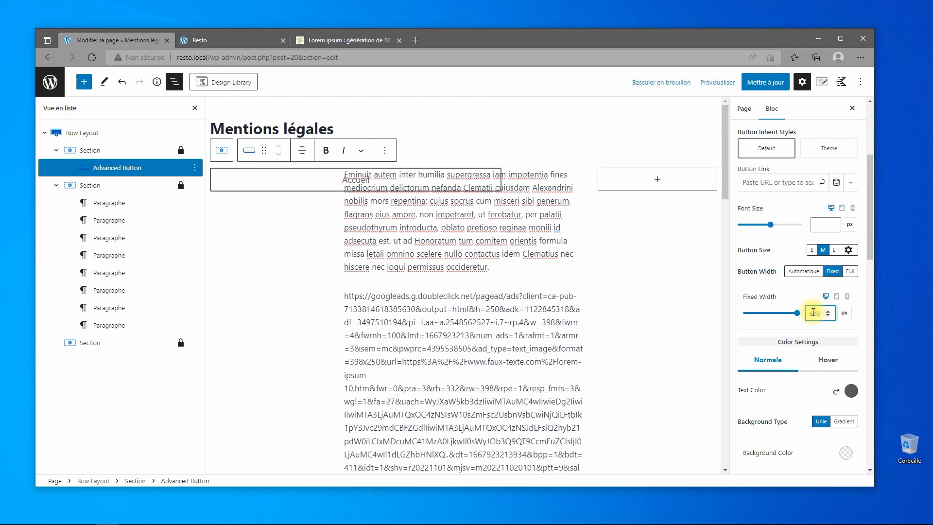
key(BackSpace)
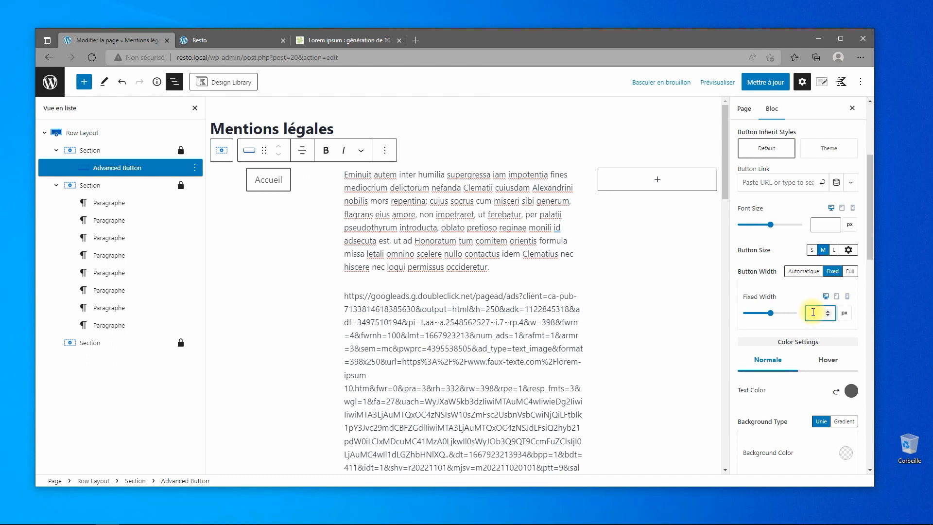
text(150)
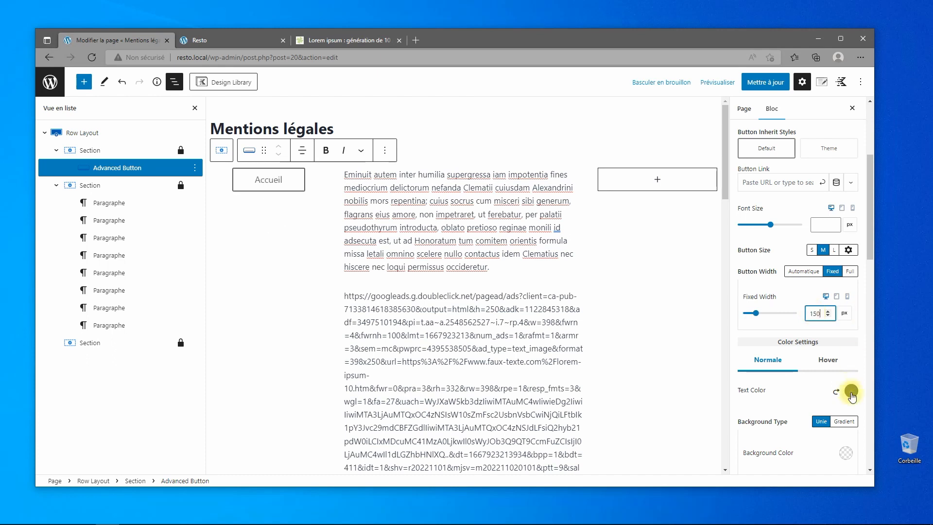
Make the button text white with an aa0000 red background.
click(851, 392)
click(845, 372)
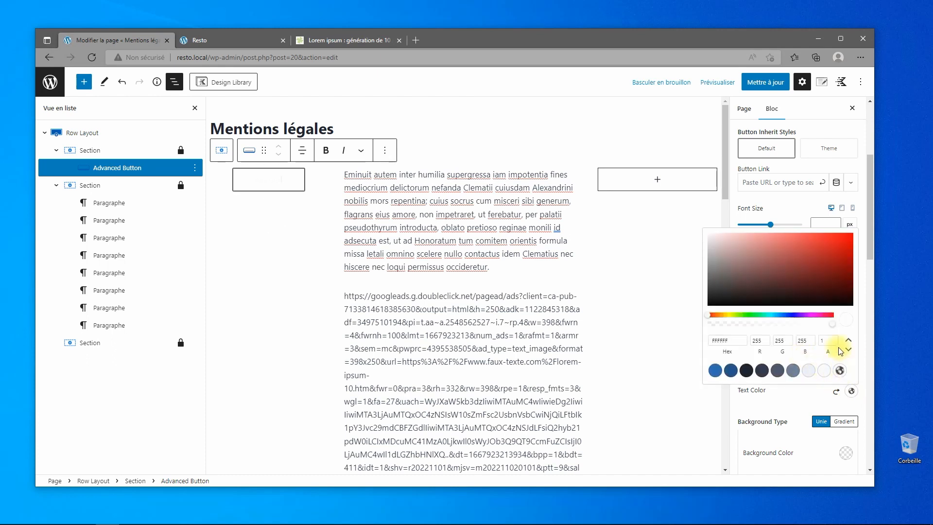
click(846, 454)
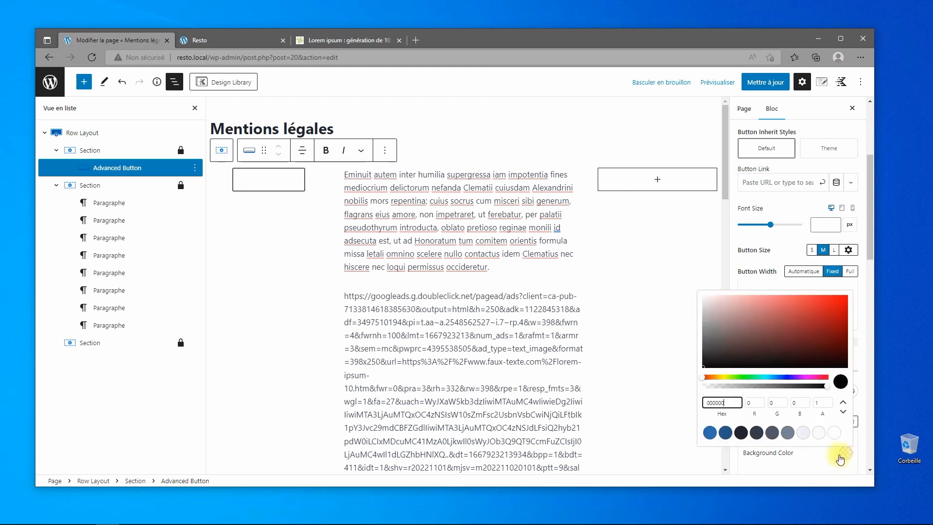
click(733, 403)
text(aa0000)
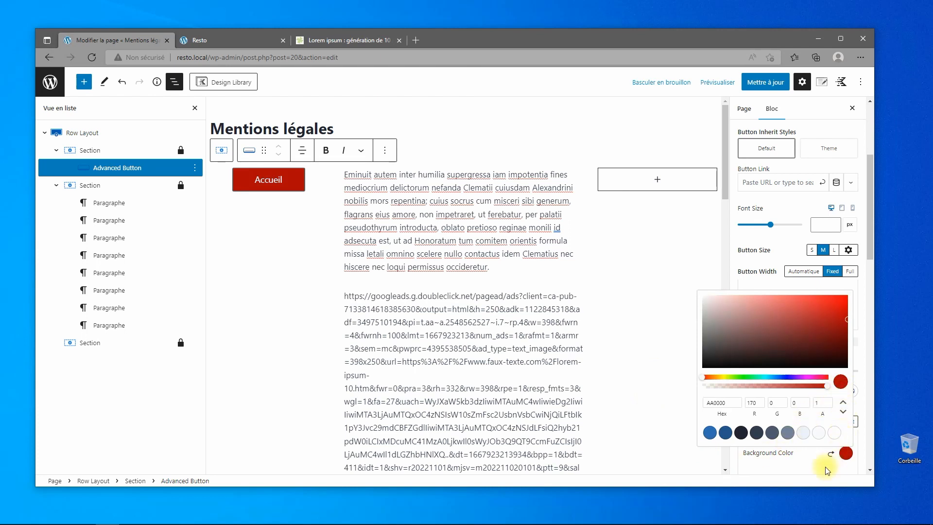
click(851, 392)
Set the hover background colour to dark red 940101 and save the page.
click(836, 362)
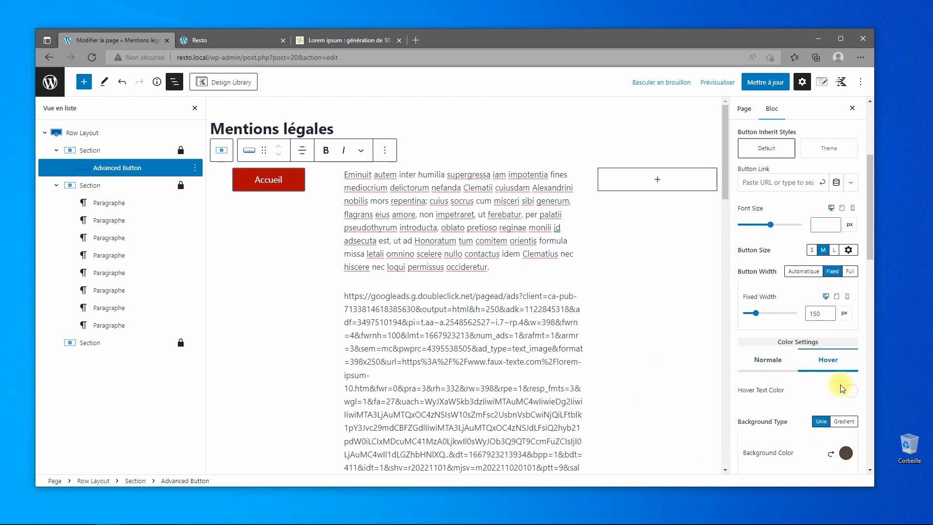
click(851, 392)
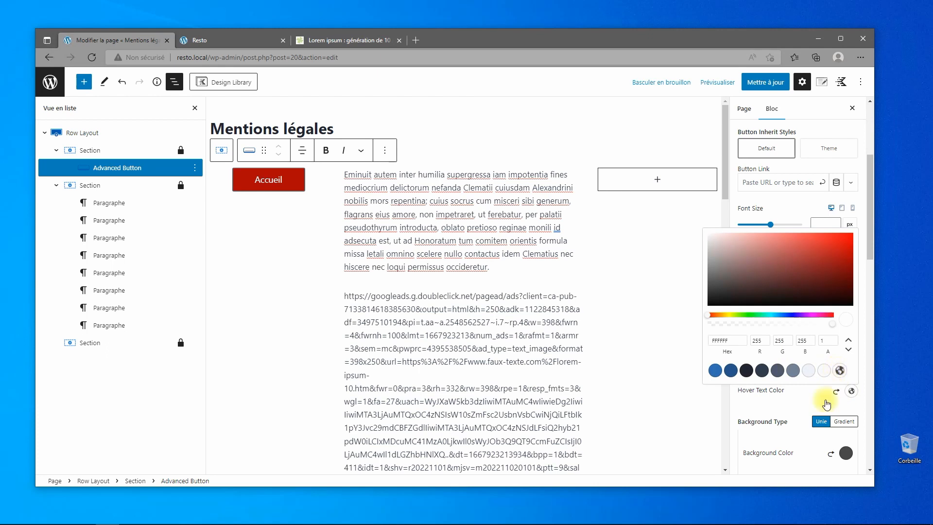
click(846, 453)
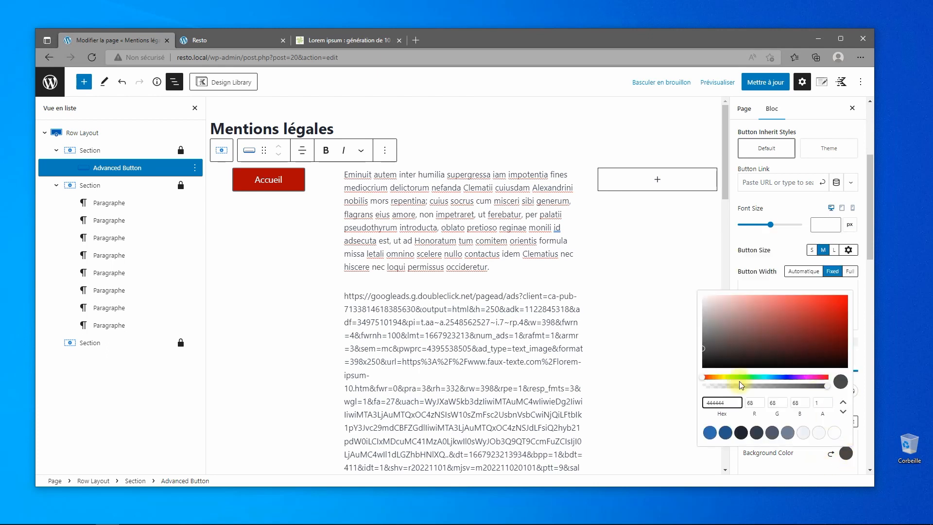
double_click(731, 403)
text(940100)
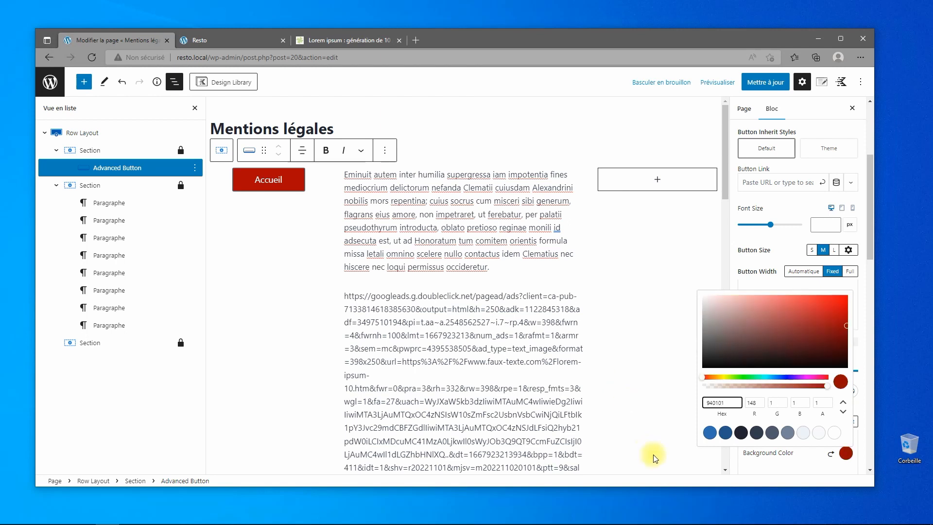
click(764, 464)
click(768, 82)
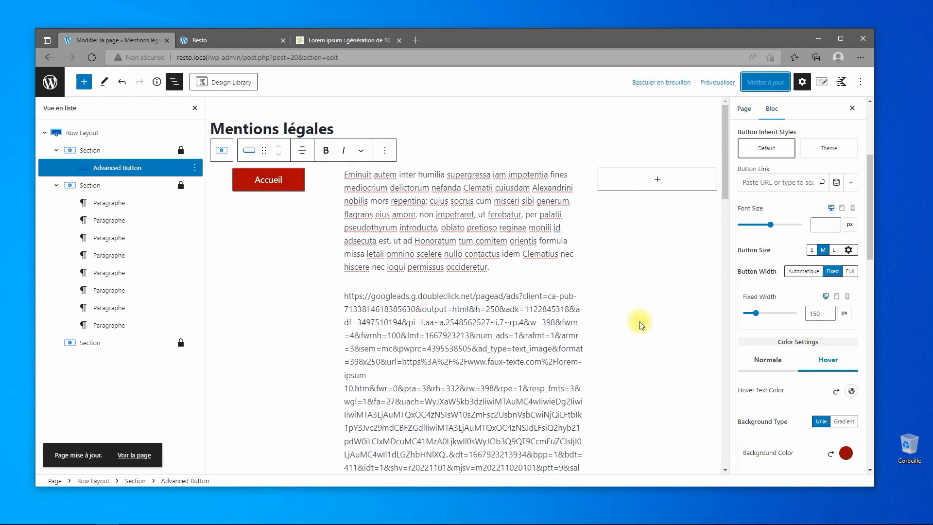
scroll(806, 331, down, 6)
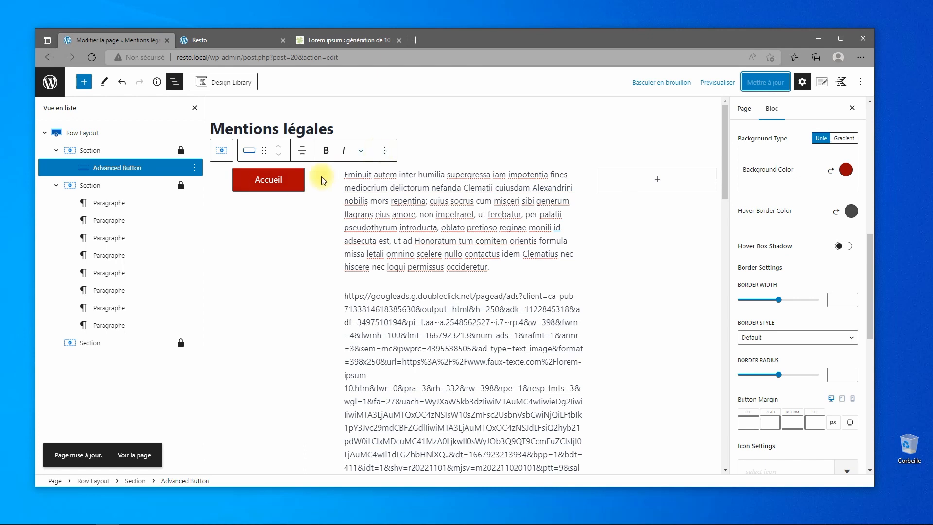
Save the red Accueil button as a reusable block named 'BT Accueil' from its options menu.
click(298, 249)
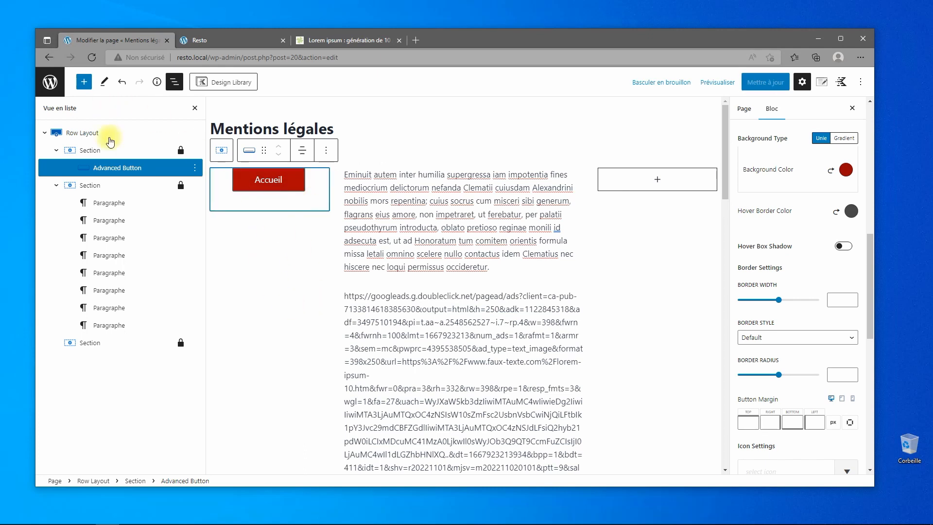
click(323, 151)
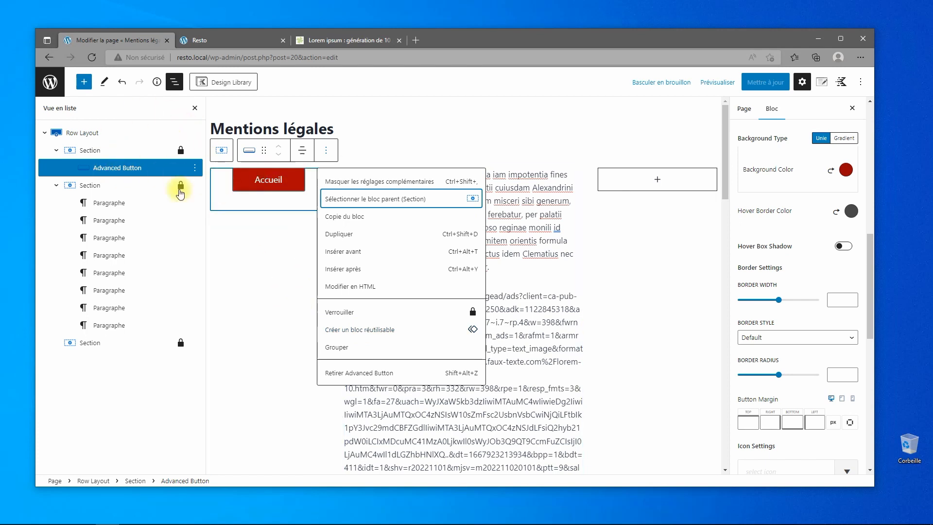
click(256, 270)
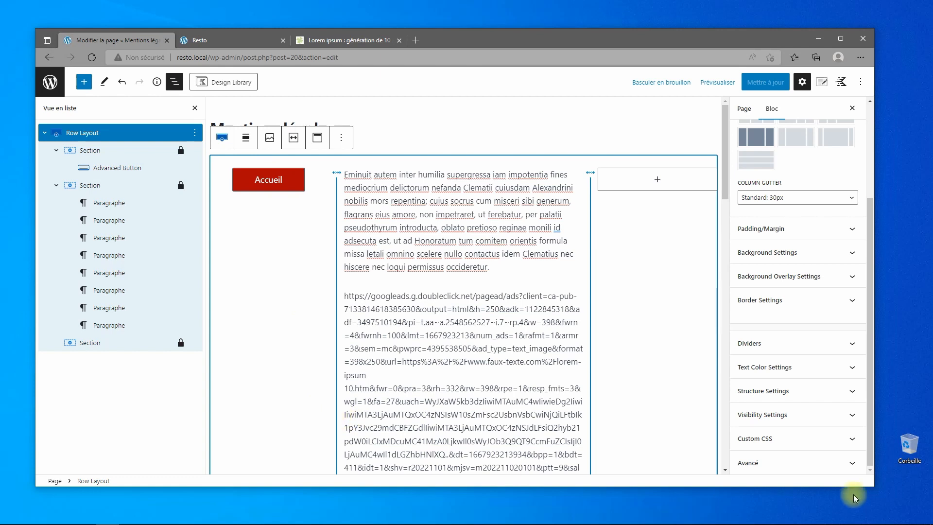
click(294, 183)
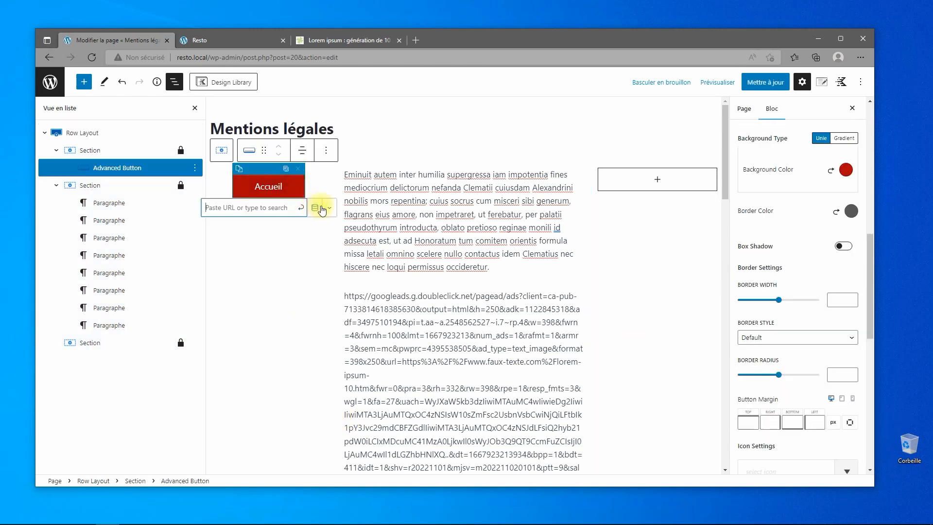
click(326, 152)
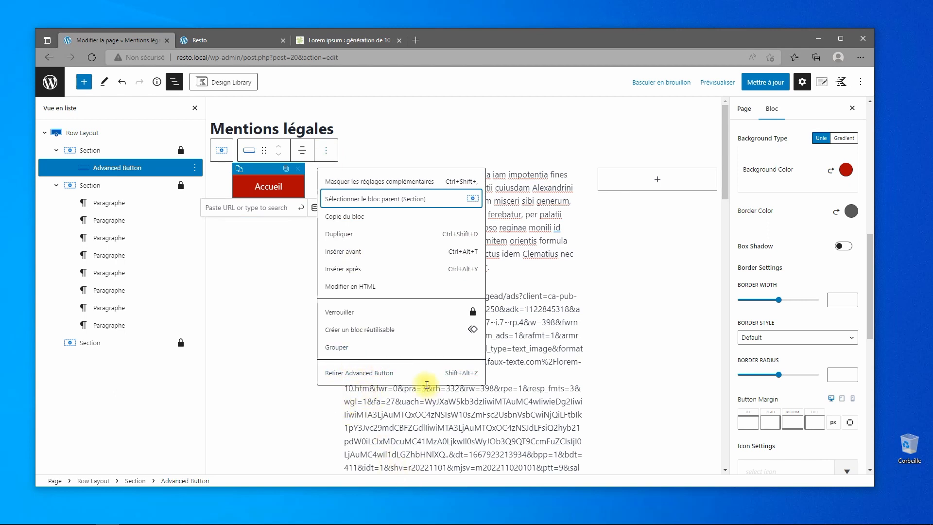
click(367, 330)
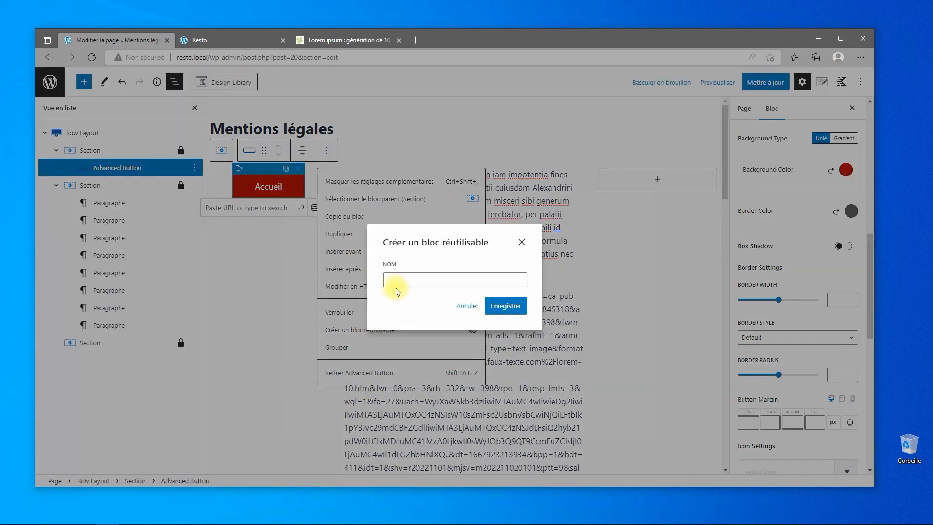
text(BT Accueil)
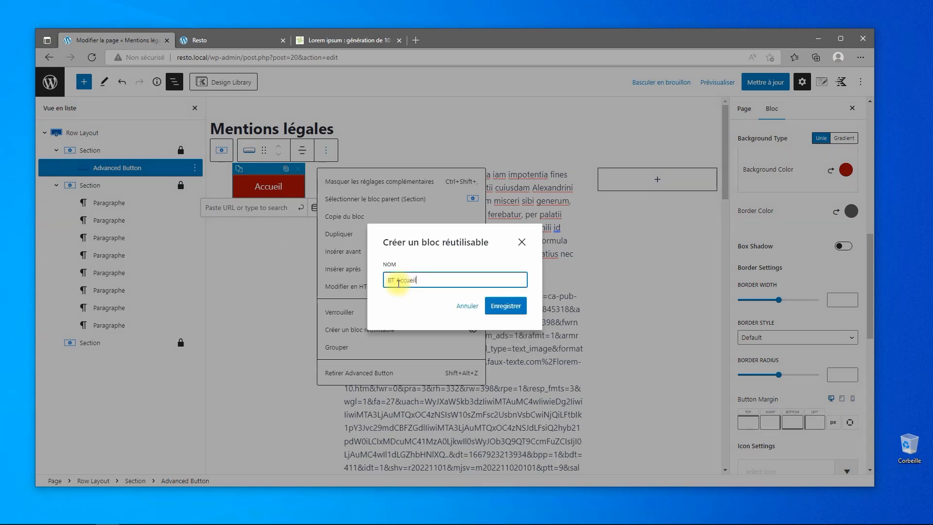
click(508, 306)
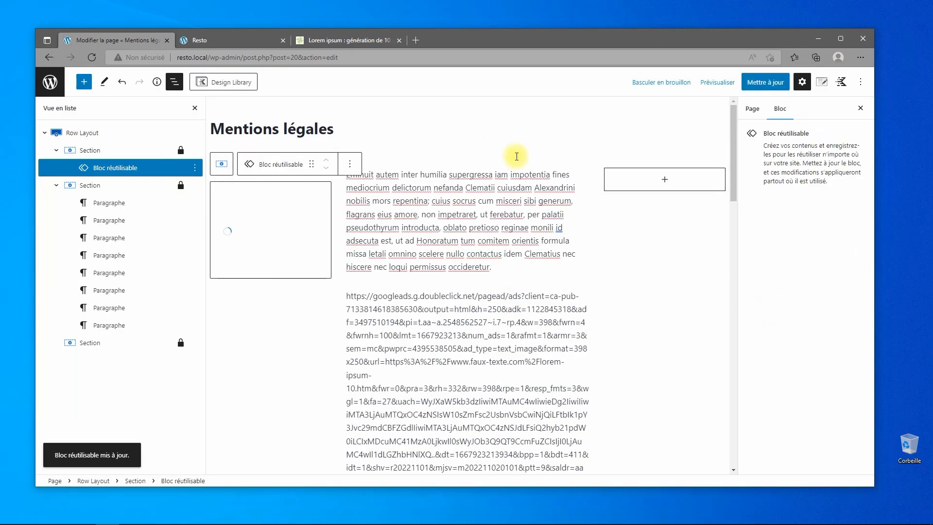
scroll(515, 265, down, 5)
scroll(514, 265, down, 10)
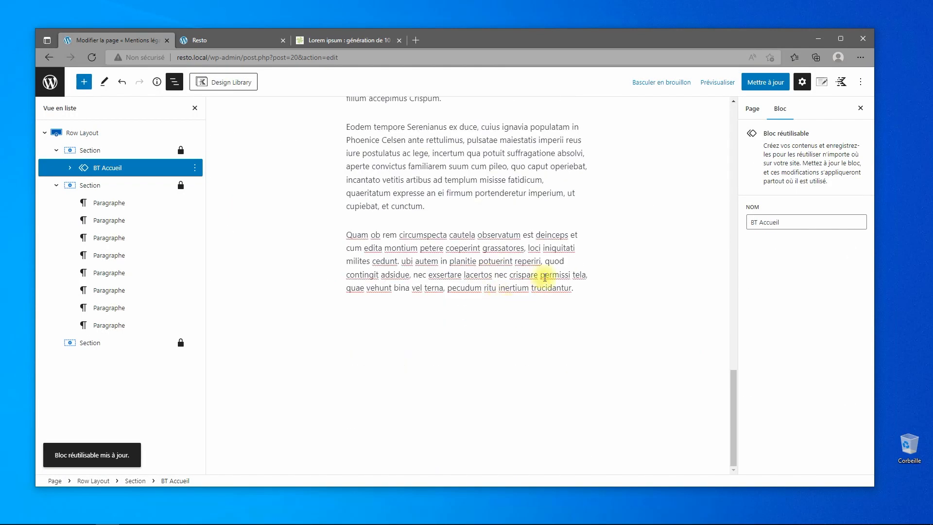
Insert the BT Accueil reusable block below the last paragraph using /b.
click(582, 292)
key(Return)
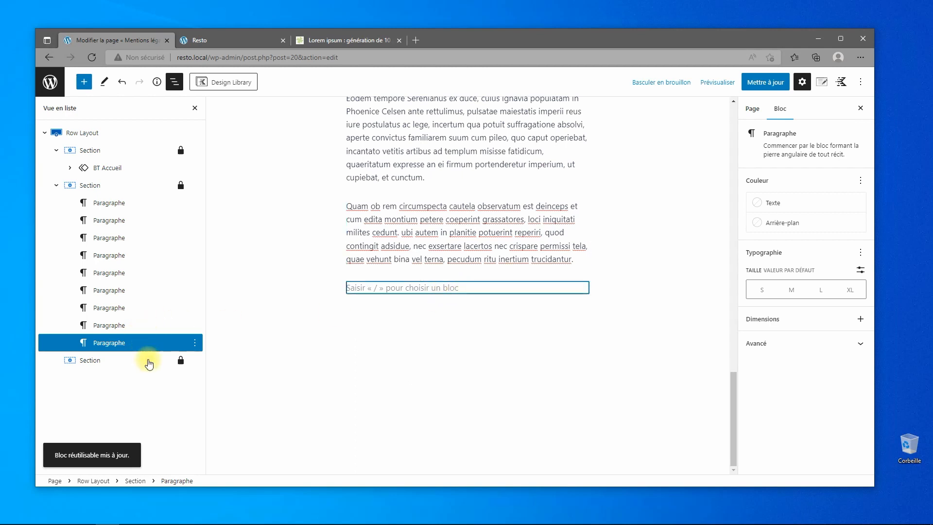
click(424, 299)
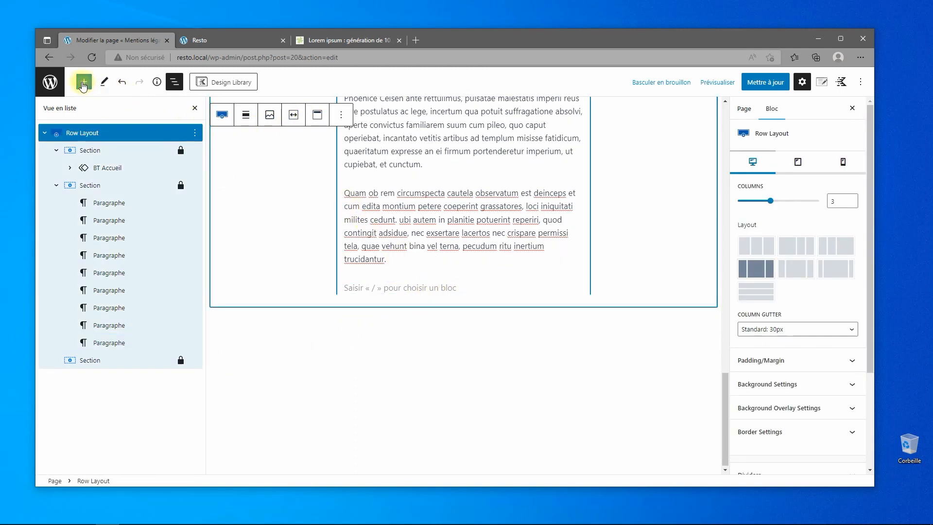
click(472, 287)
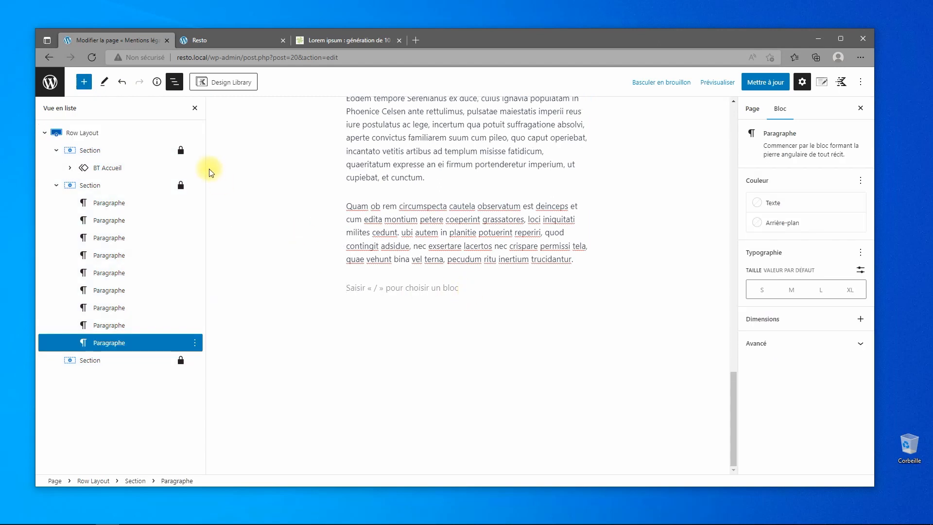
text(/)
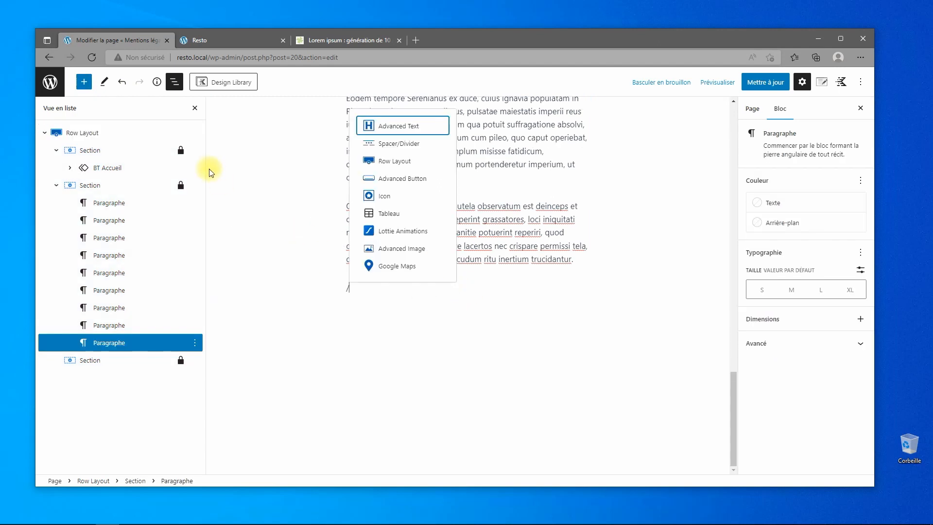
text(b)
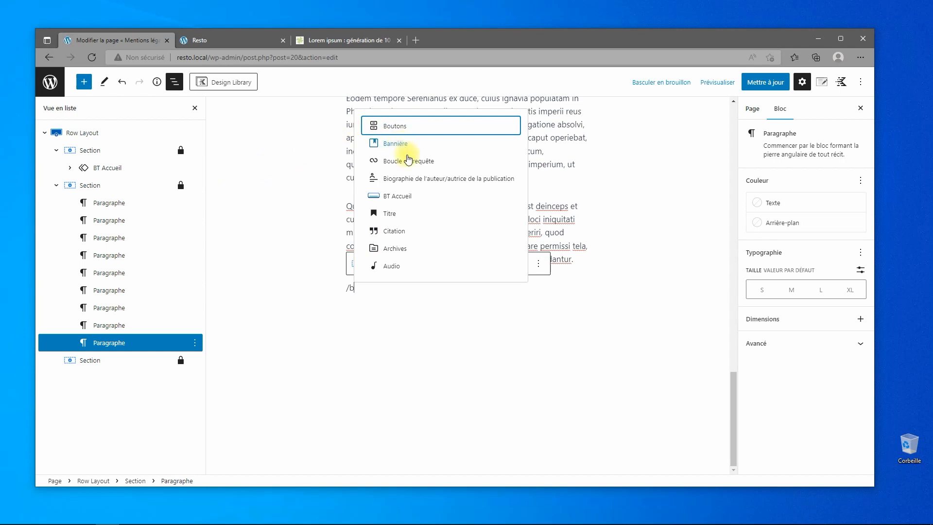
click(401, 197)
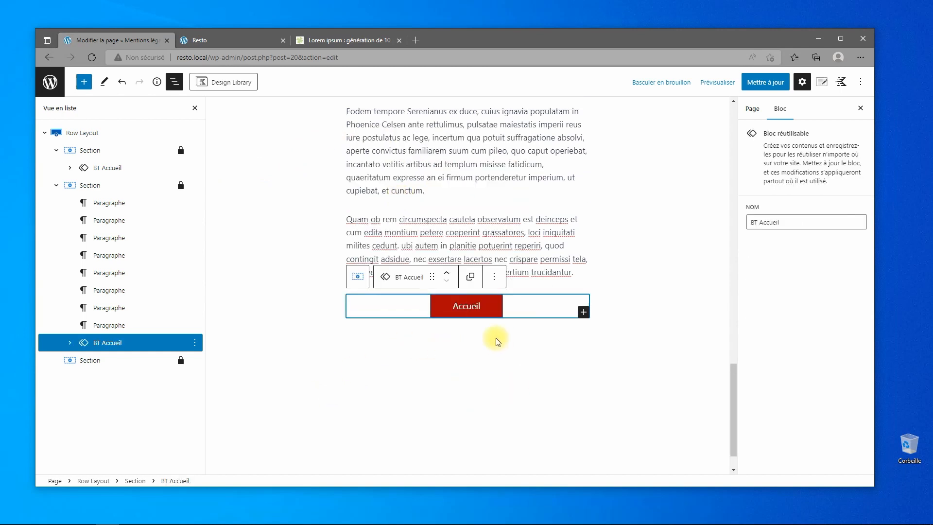
Link the BT Accueil button to the Accueil page via the link search.
click(470, 311)
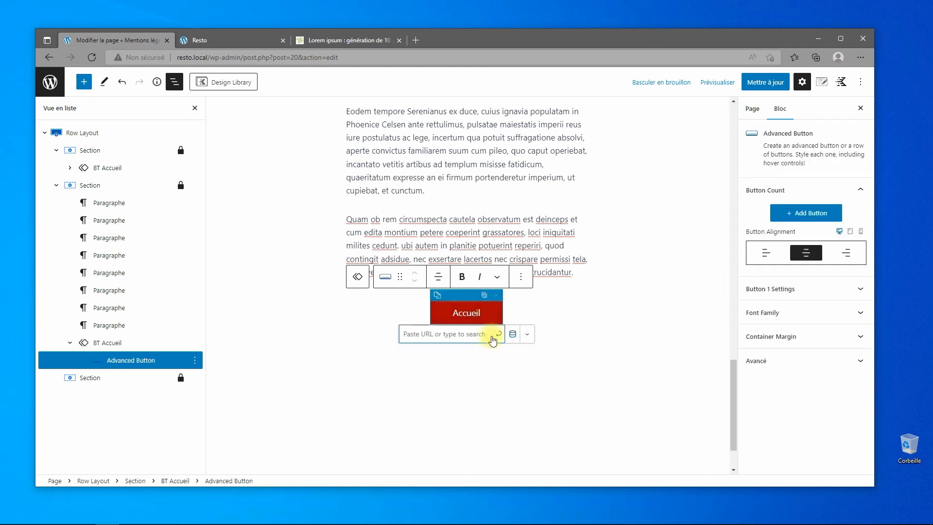
click(499, 335)
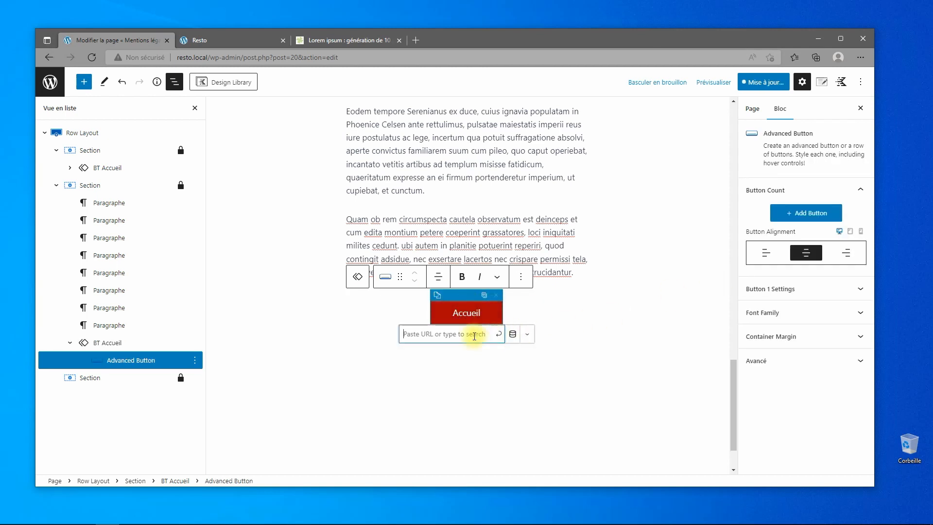
click(474, 335)
text(accueil)
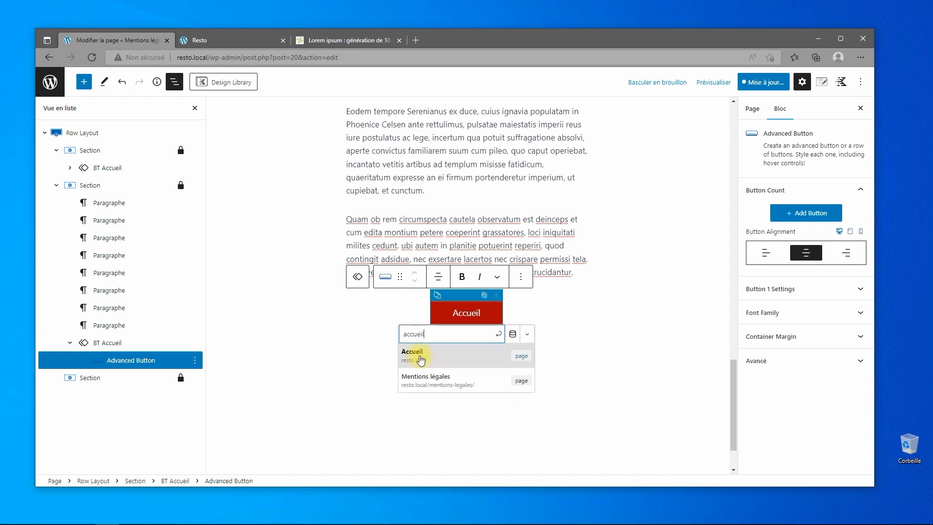
click(421, 359)
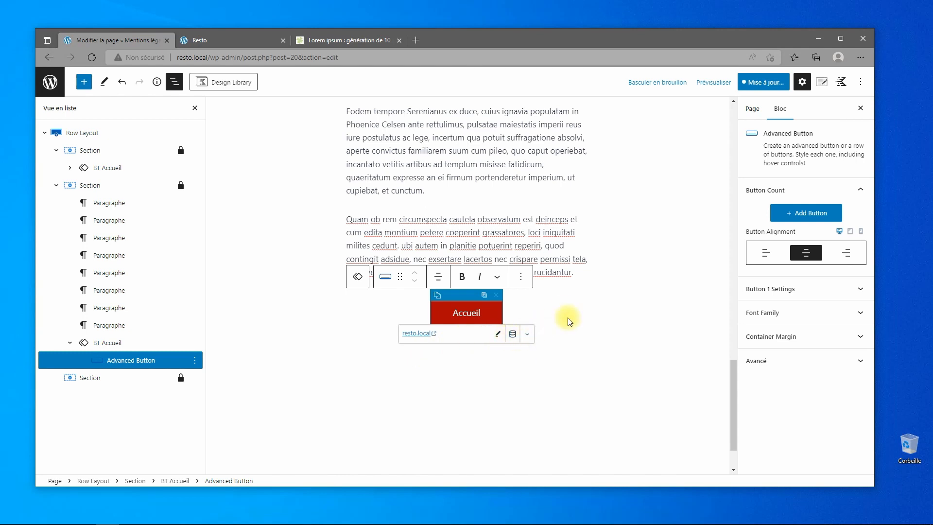
click(584, 331)
scroll(555, 208, up, 17)
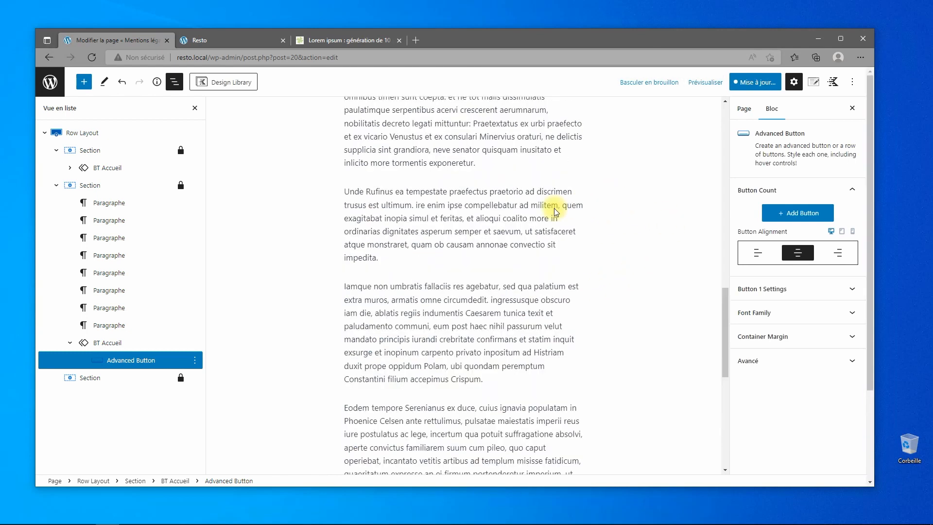
scroll(480, 199, up, 5)
Check the top button's link, save the page and reusable block, and return to Pages.
click(272, 198)
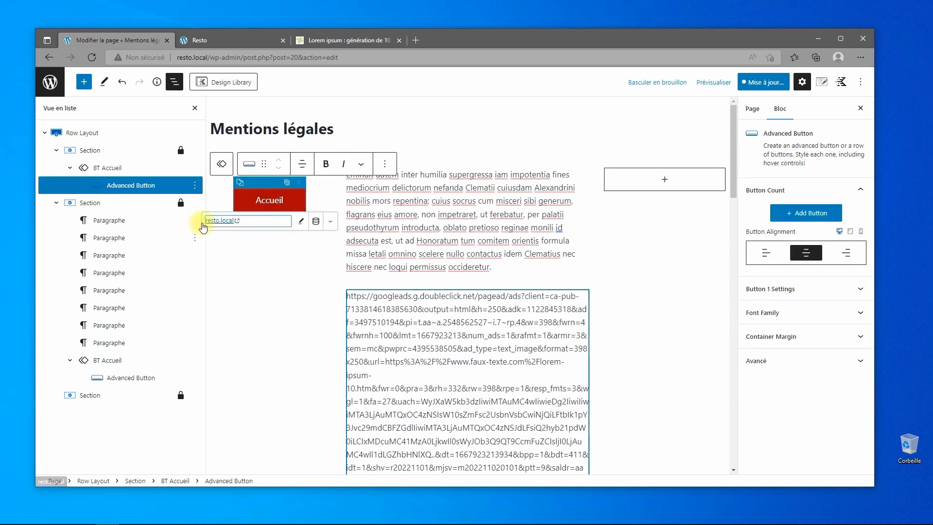
click(268, 286)
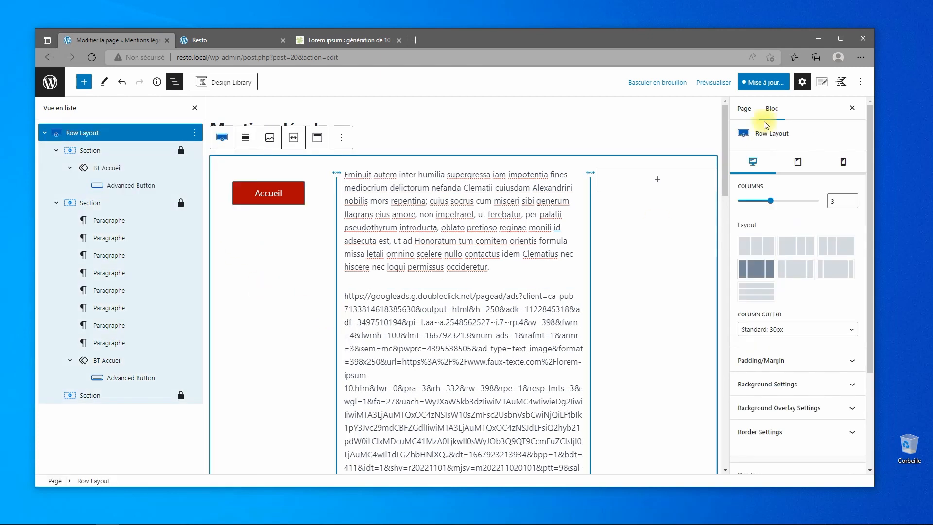
click(756, 83)
click(755, 84)
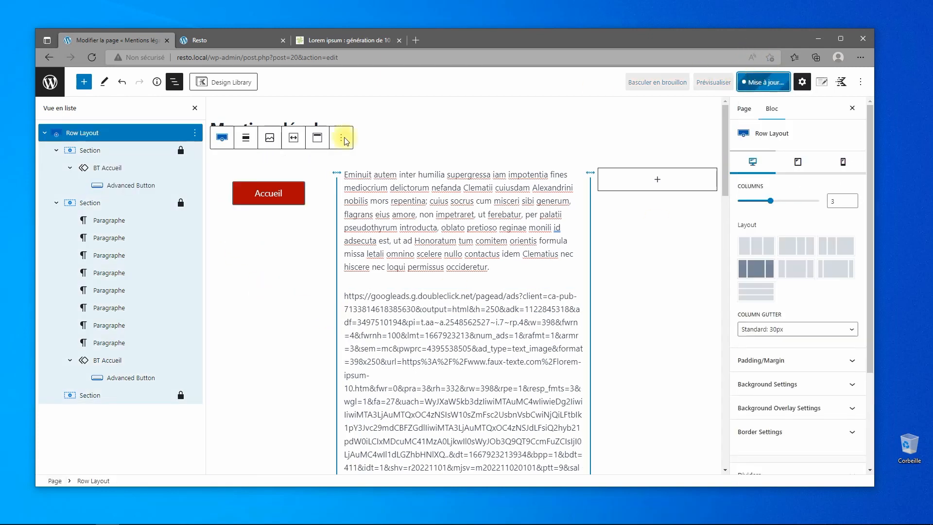
click(49, 82)
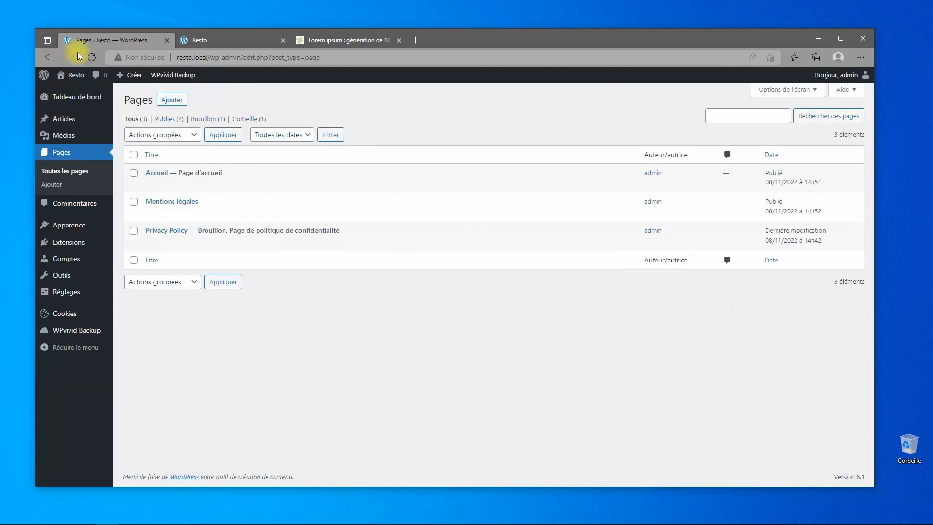
Disable the transparent header on Mentions légales in Kadence page settings and save.
mouse_move(168, 223)
click(169, 206)
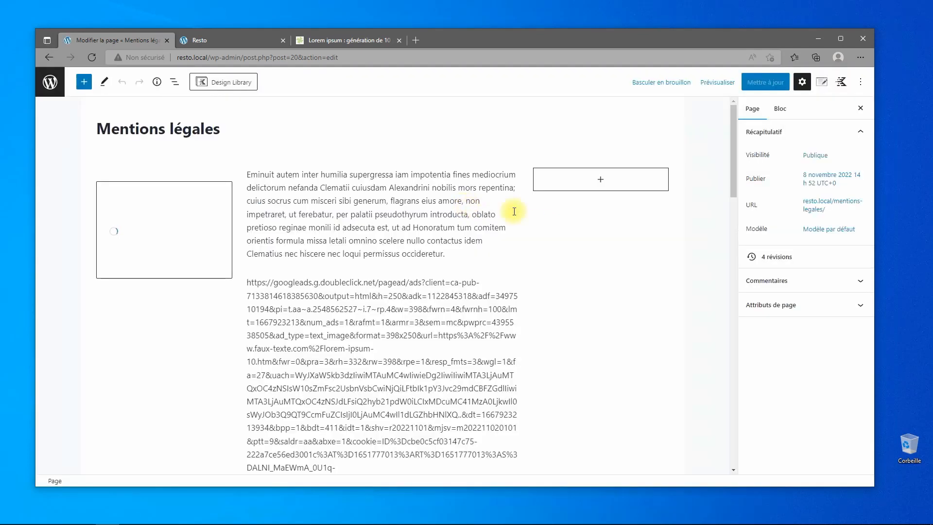
click(820, 83)
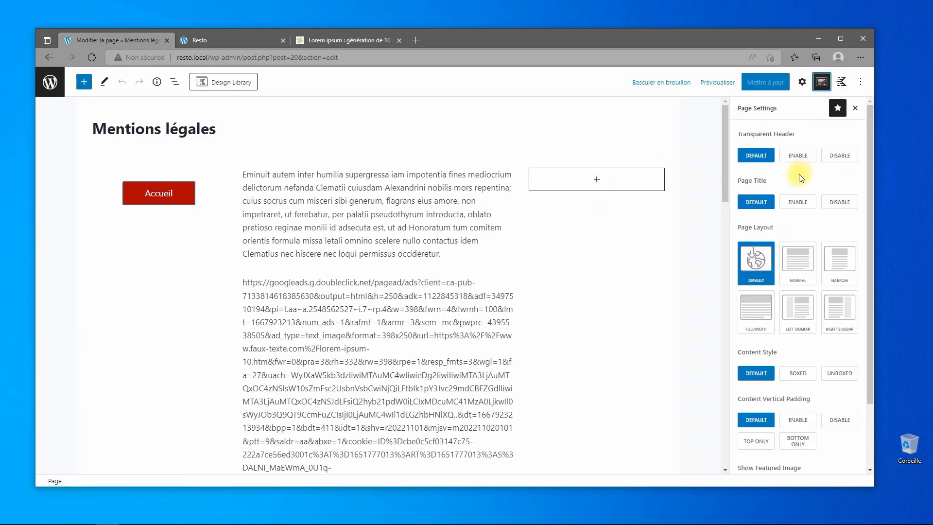
click(839, 156)
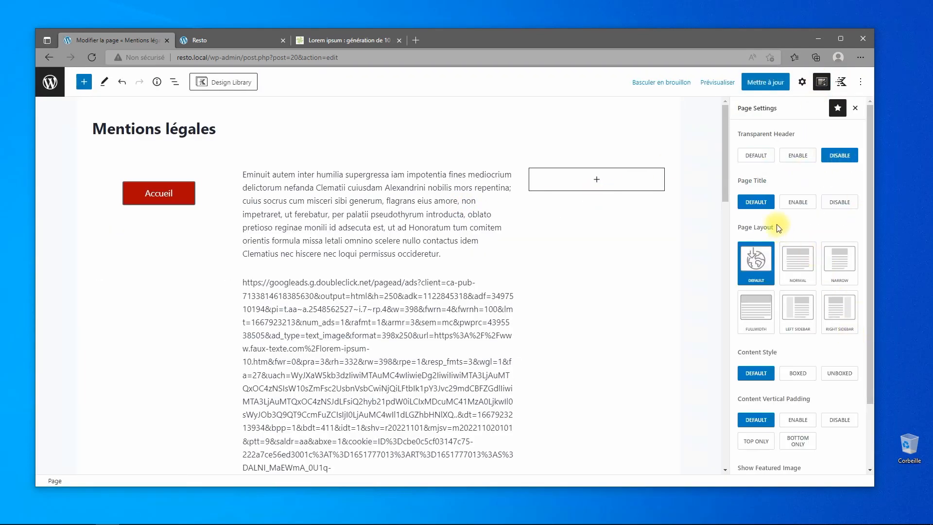
mouse_move(597, 522)
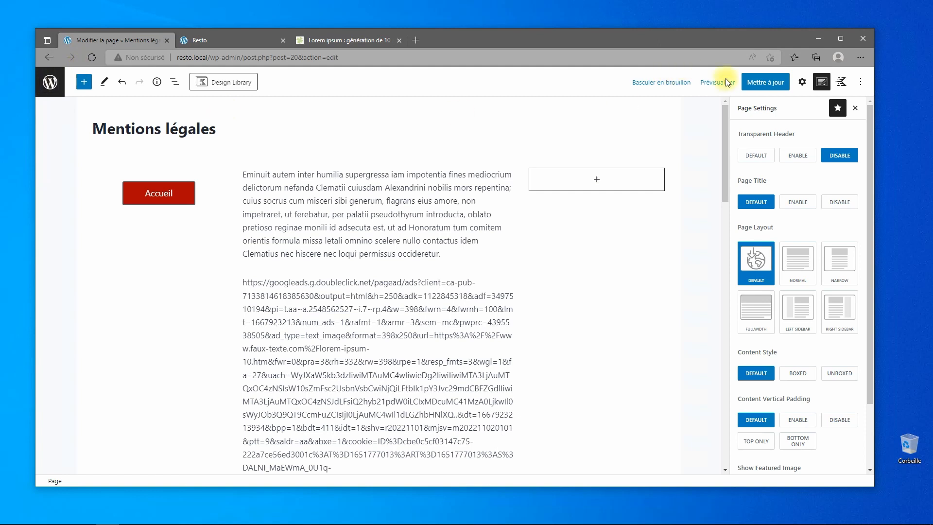
click(765, 82)
Go back to the admin and open the theme Customizer.
click(49, 91)
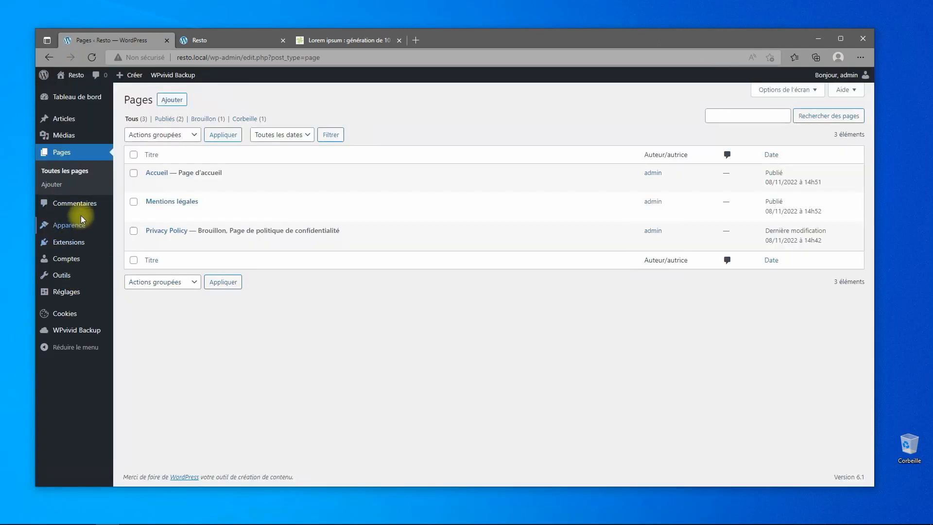
mouse_move(62, 225)
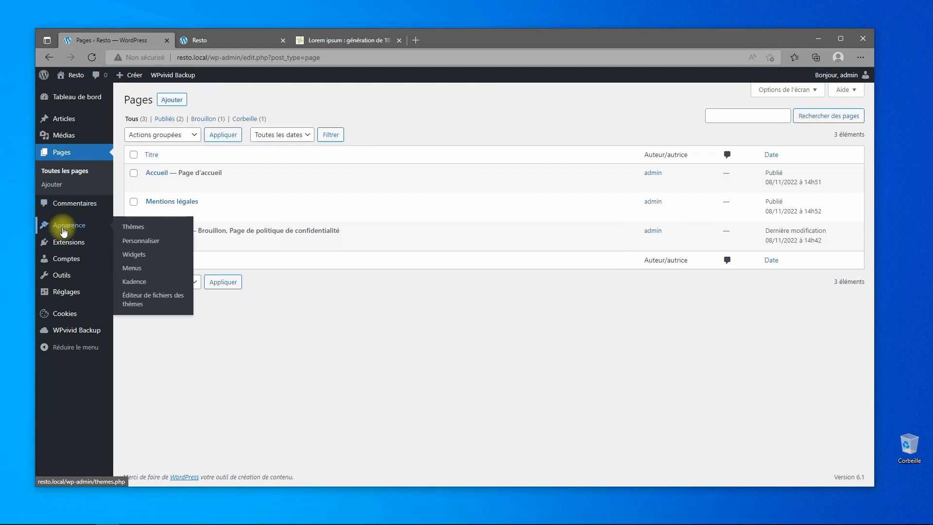
click(138, 240)
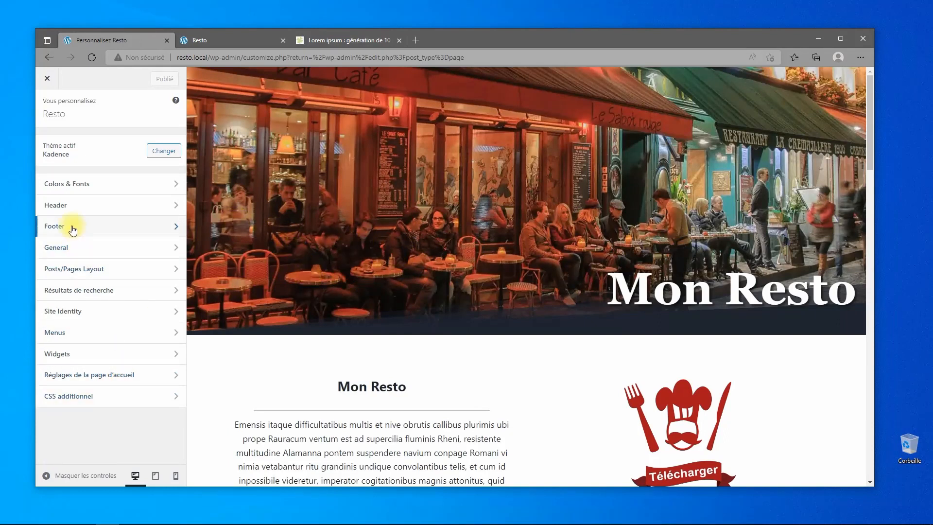
Open the footer copyright settings and check the current footer on the live site.
click(55, 228)
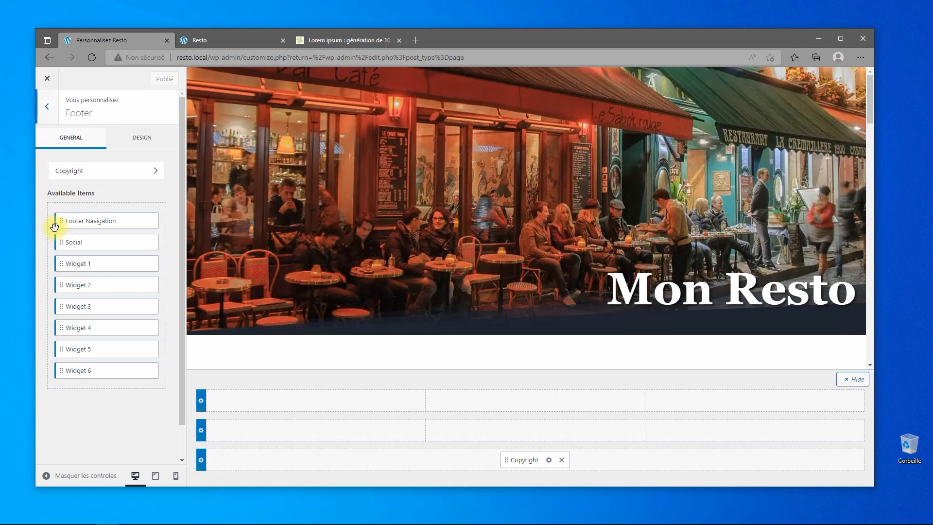
click(549, 461)
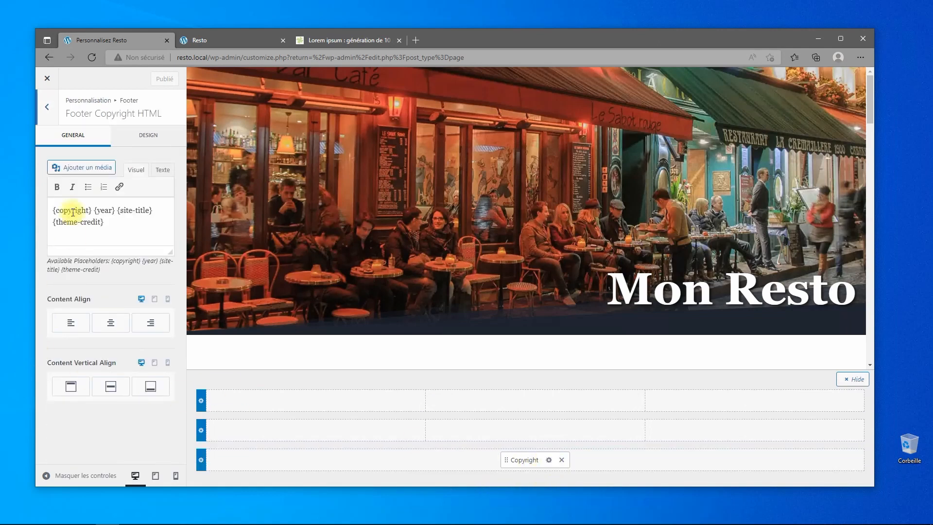
click(226, 39)
scroll(452, 339, down, 20)
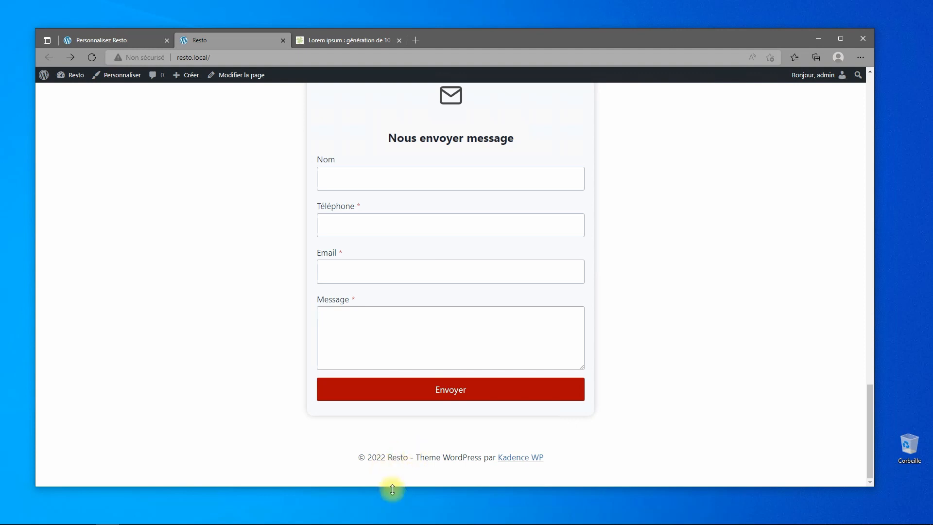
click(105, 41)
Delete {theme-credit} from the copyright text and start typing '- Mentions légales'.
click(130, 223)
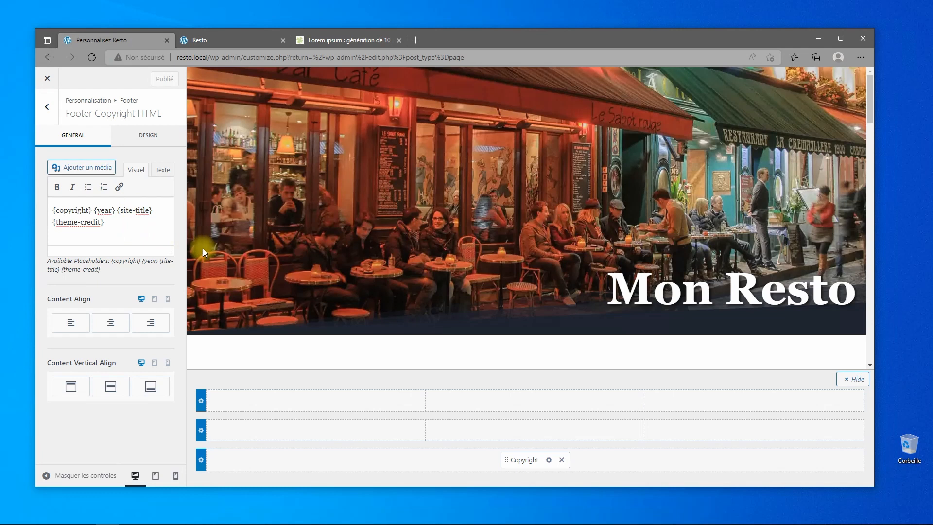
key(shift+Up)
key(shift+Right)
key(shift+Right)
key(shift+Right)
key(shift+Right)
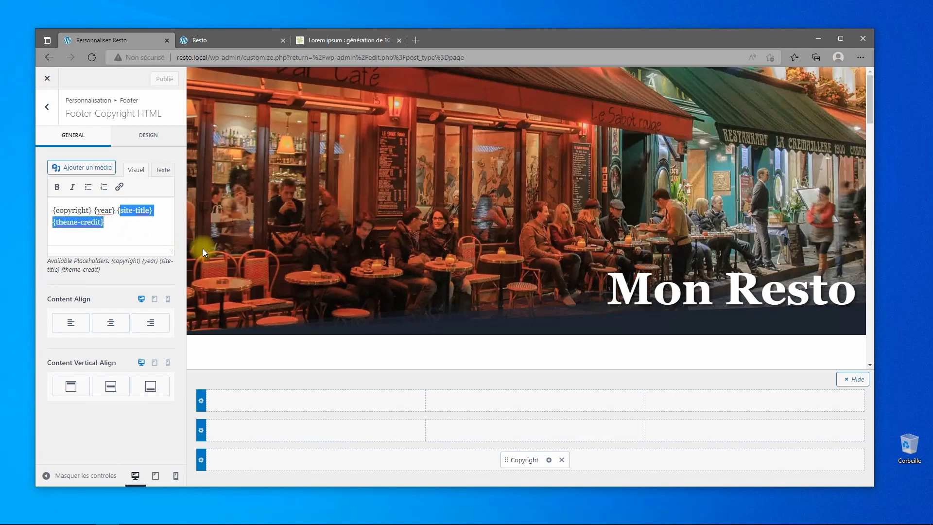
key(Right)
key(shift+Home)
key(BackSpace)
text(-)
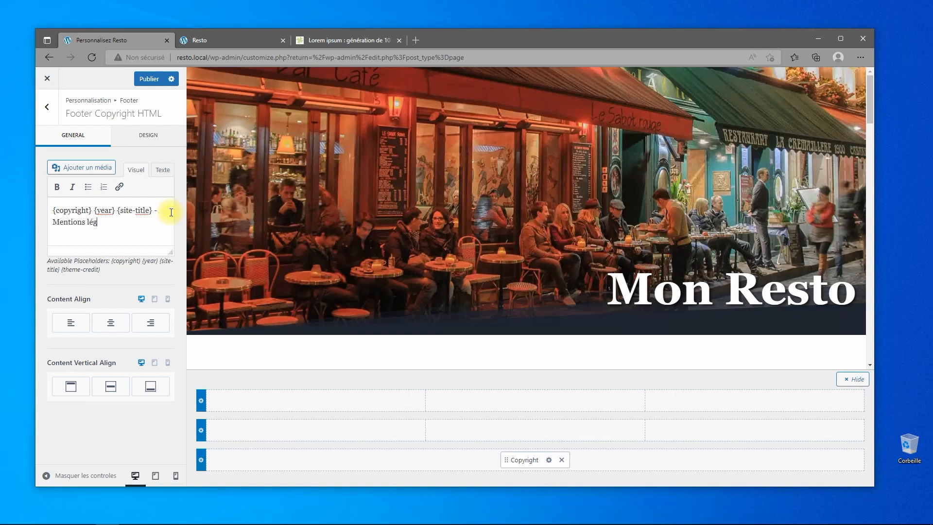
Link the footer's 'Mentions légales' text to the Mentions légales page (resto.local/mentions-legales).
click(116, 224)
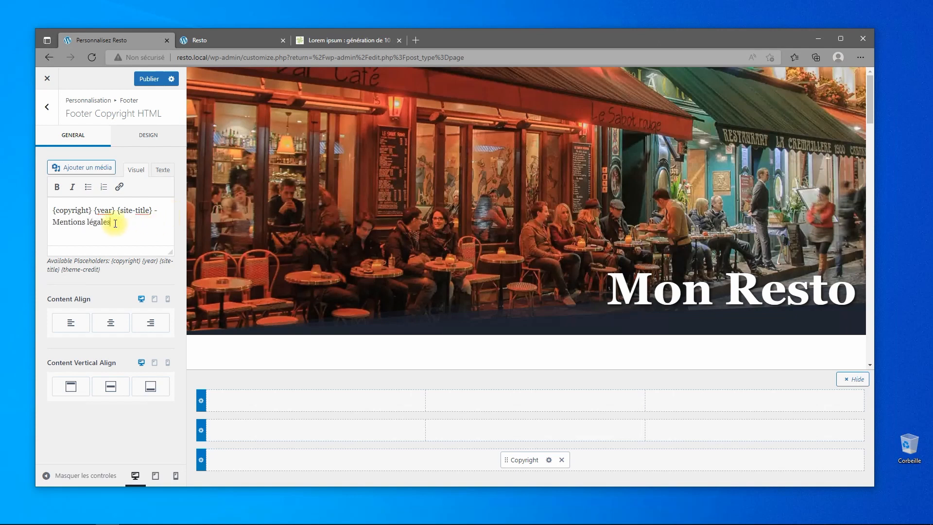
drag(112, 223, 80, 222)
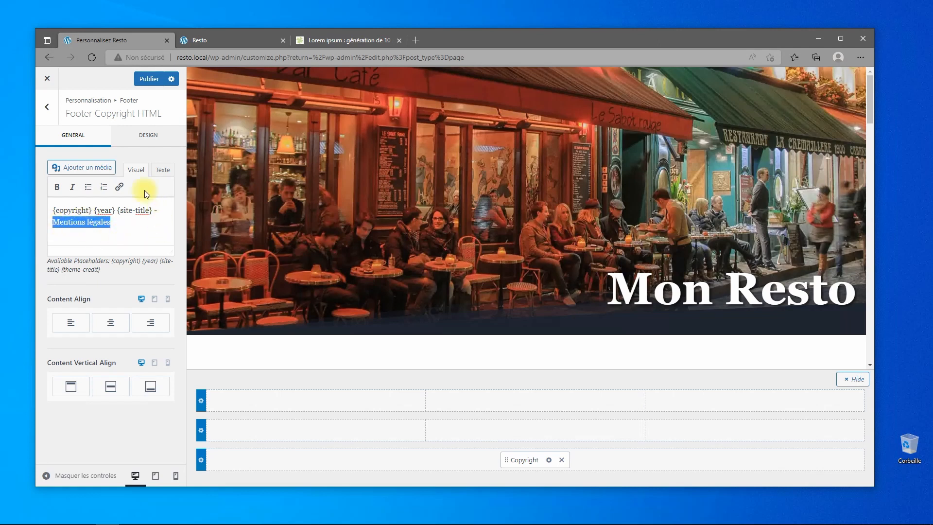
click(119, 188)
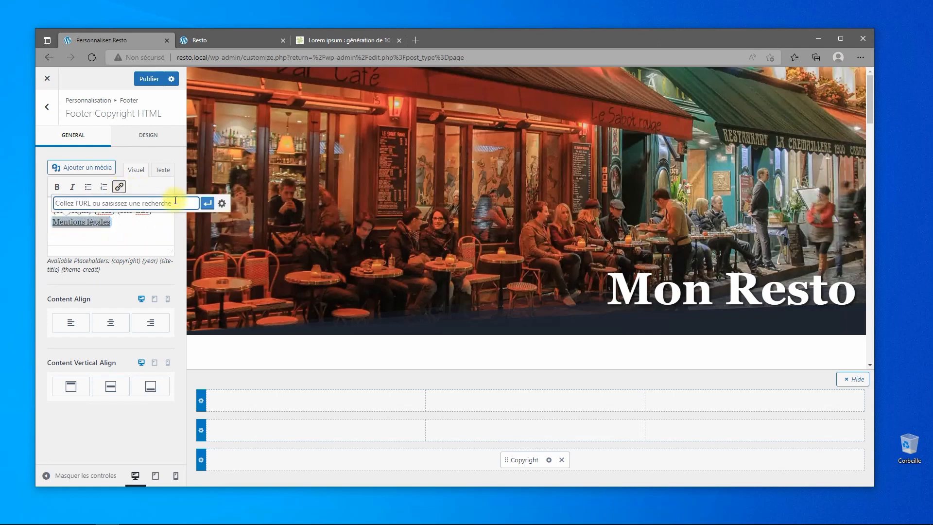
text(mention)
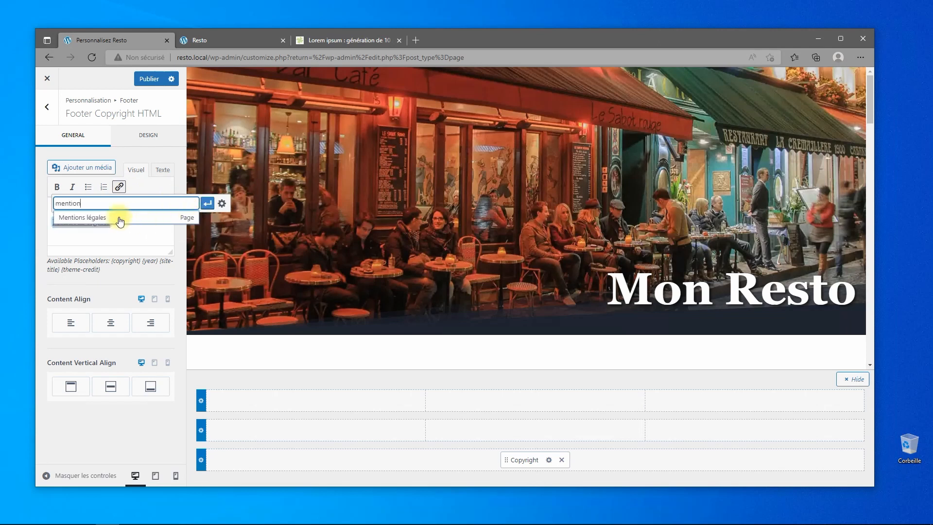
click(118, 216)
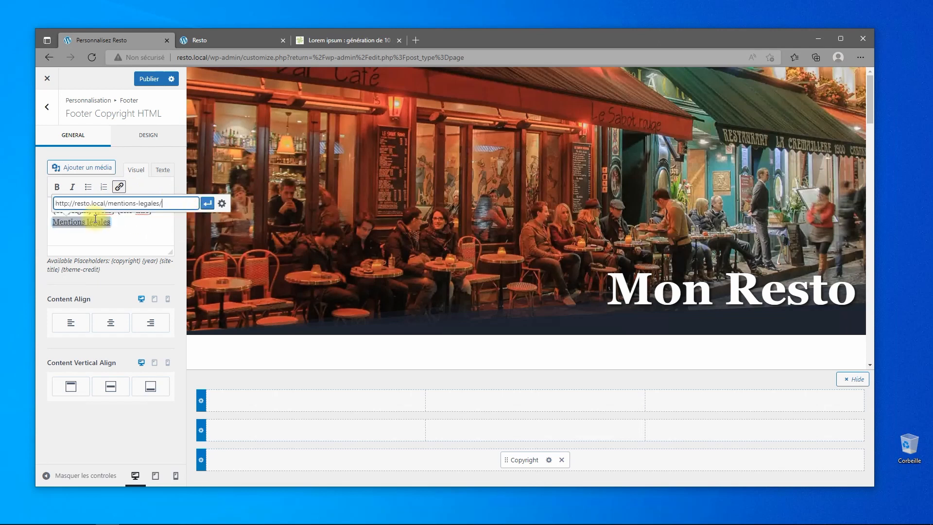
click(207, 204)
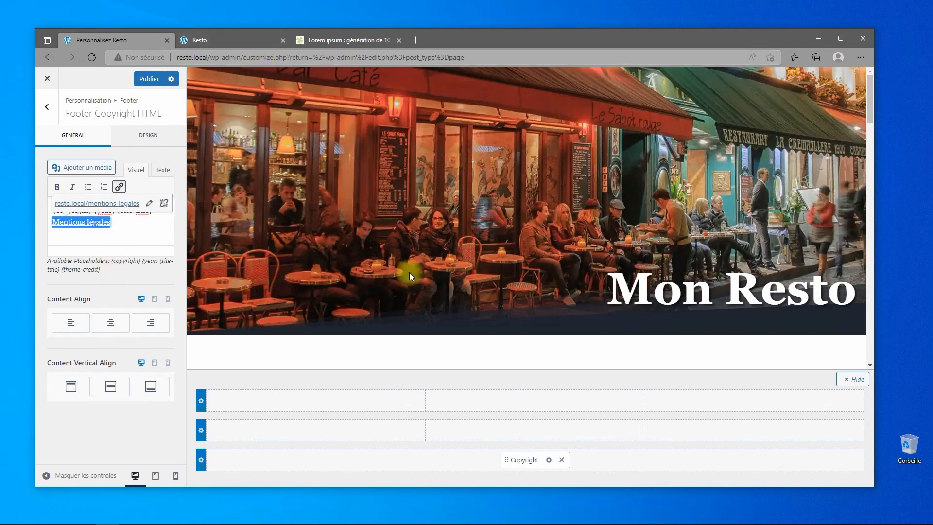
scroll(486, 340, down, 2)
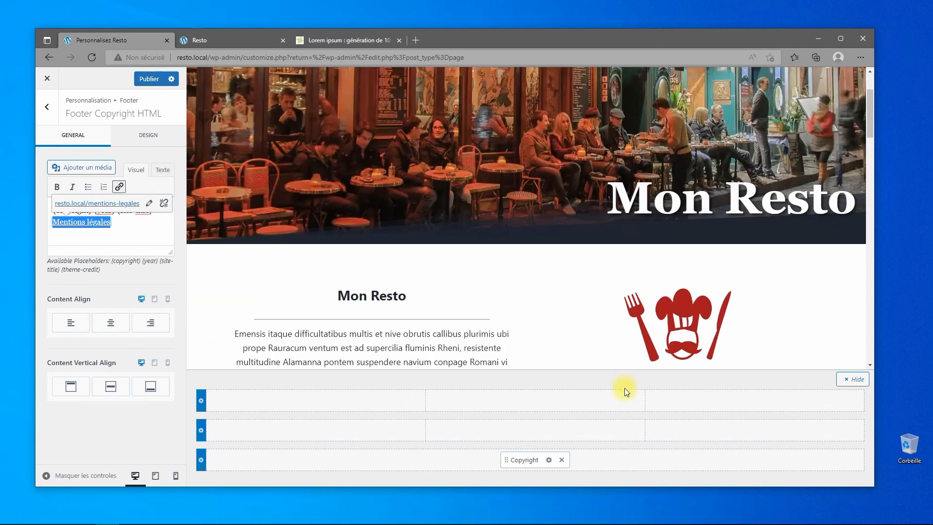
scroll(575, 290, down, 15)
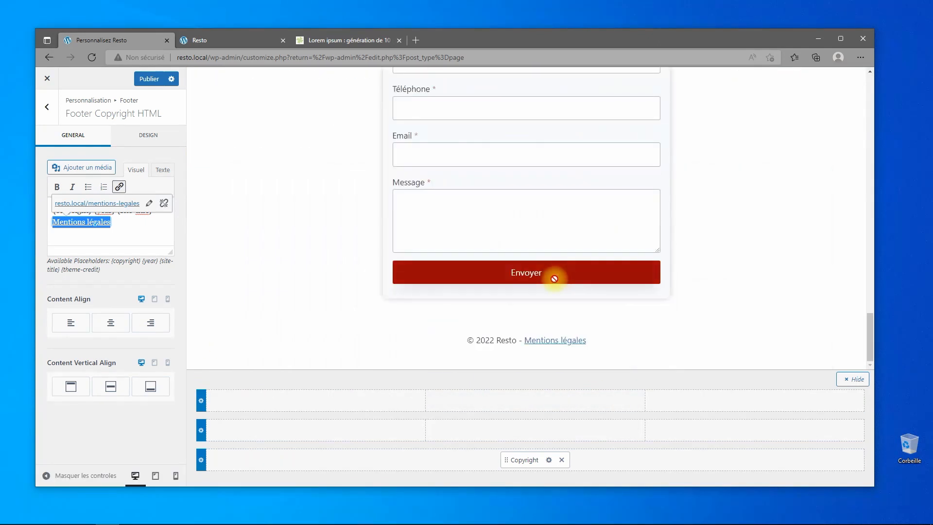
Publish the footer copyright changes from the Customizer.
click(149, 82)
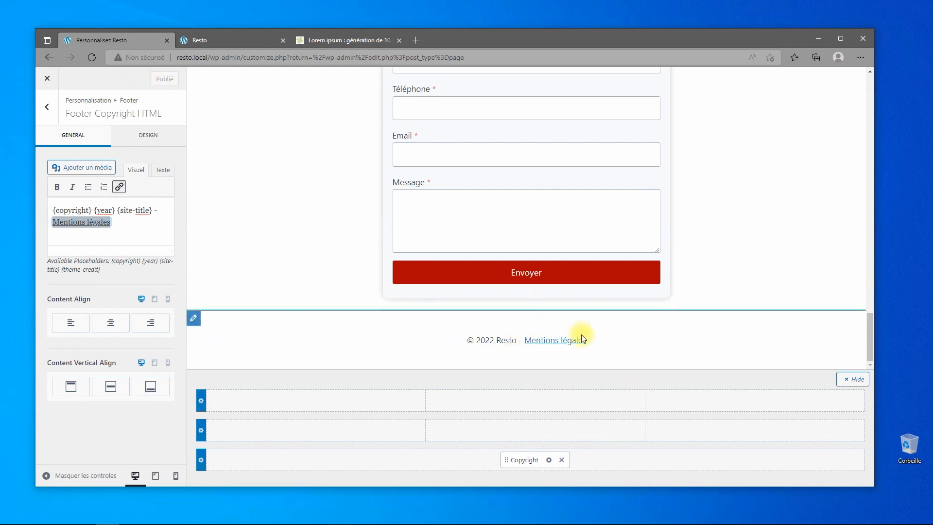
scroll(350, 218, up, 15)
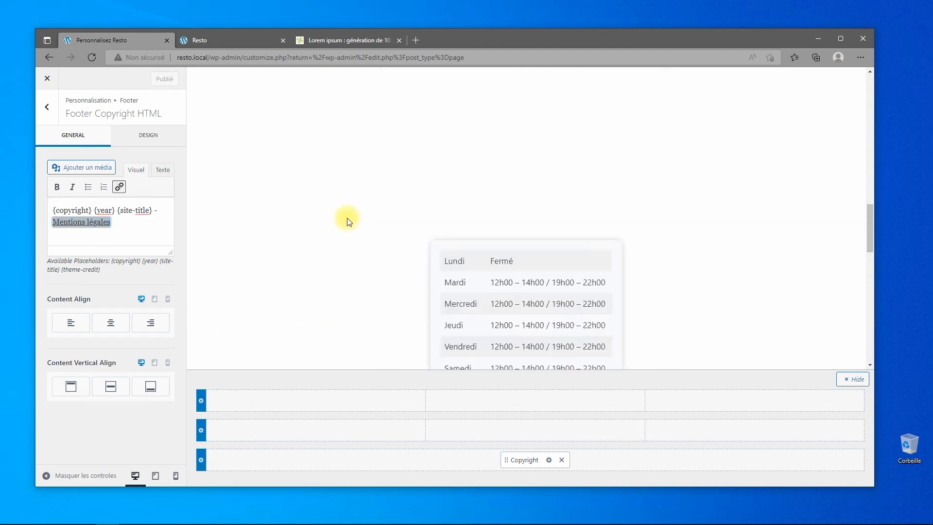
scroll(377, 178, down, 5)
scroll(377, 181, down, 15)
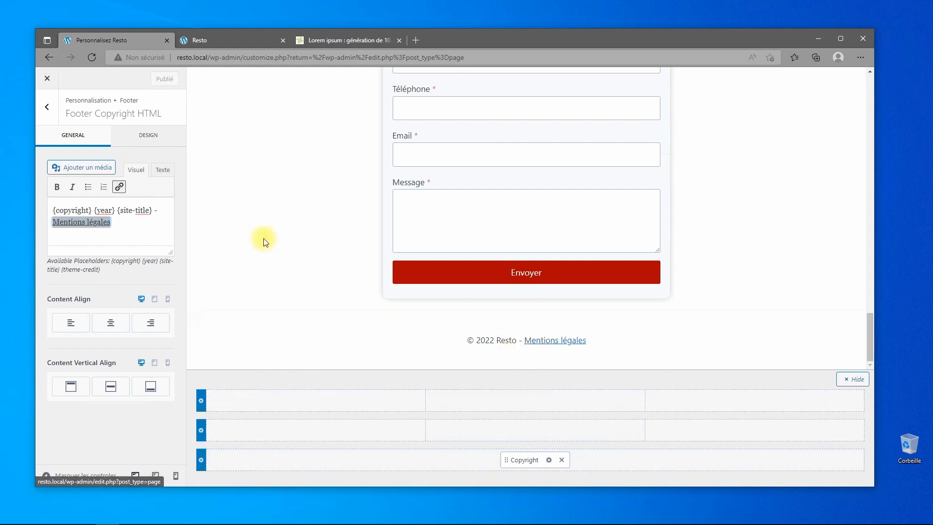
Reload the live Resto site and follow its footer Mentions légales link to the legal page.
click(209, 39)
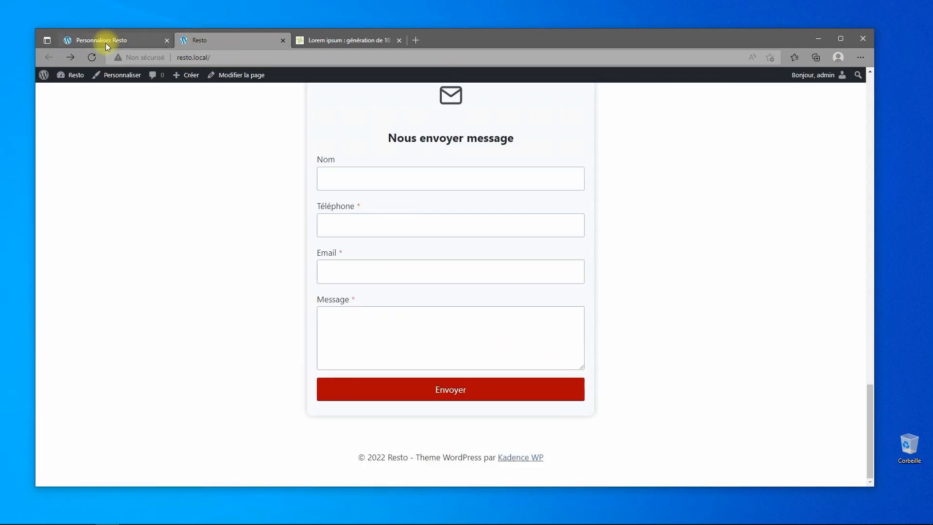
click(92, 56)
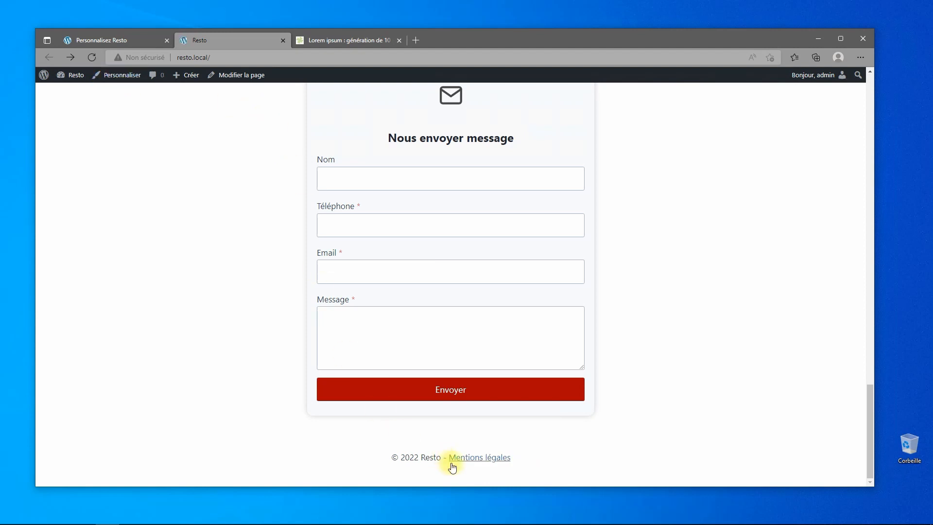
click(476, 457)
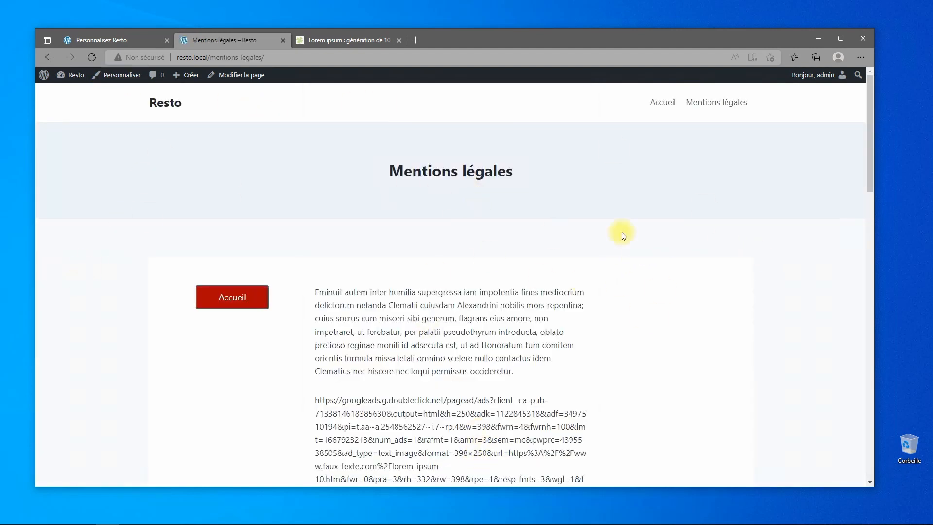
click(104, 40)
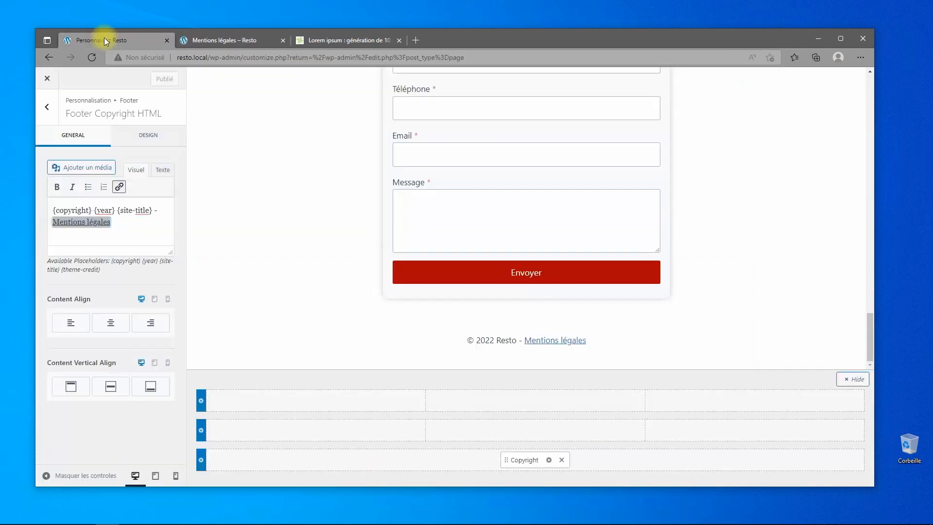
On the Mentions légales page, make the Row Layout's content max width inherit from the theme.
click(47, 81)
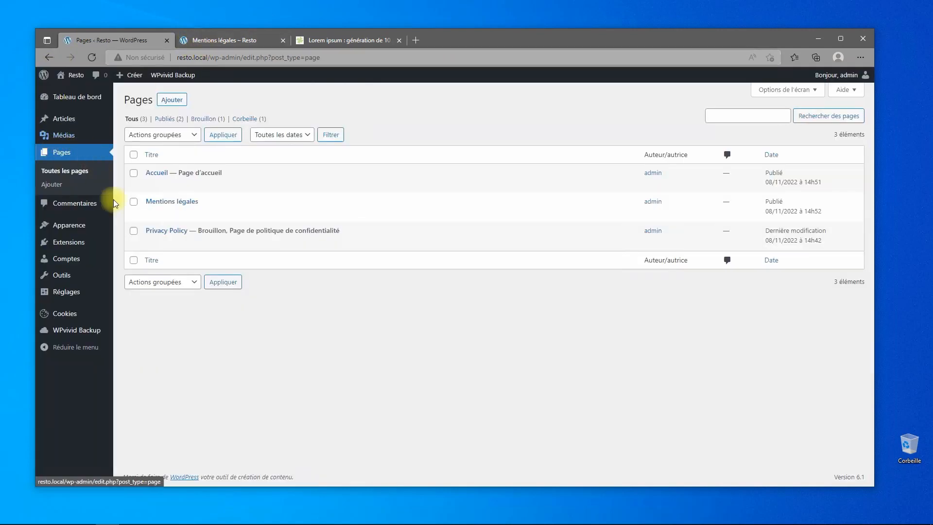
click(173, 202)
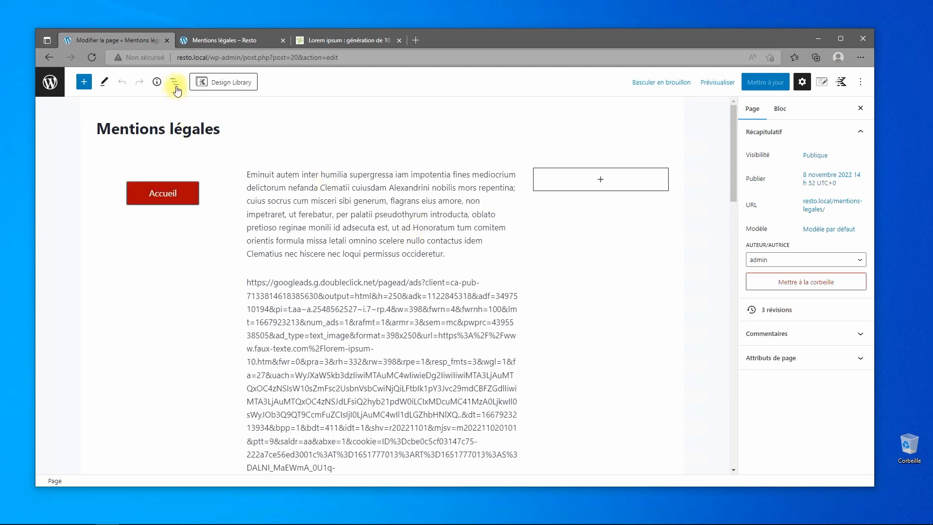
click(176, 86)
click(86, 132)
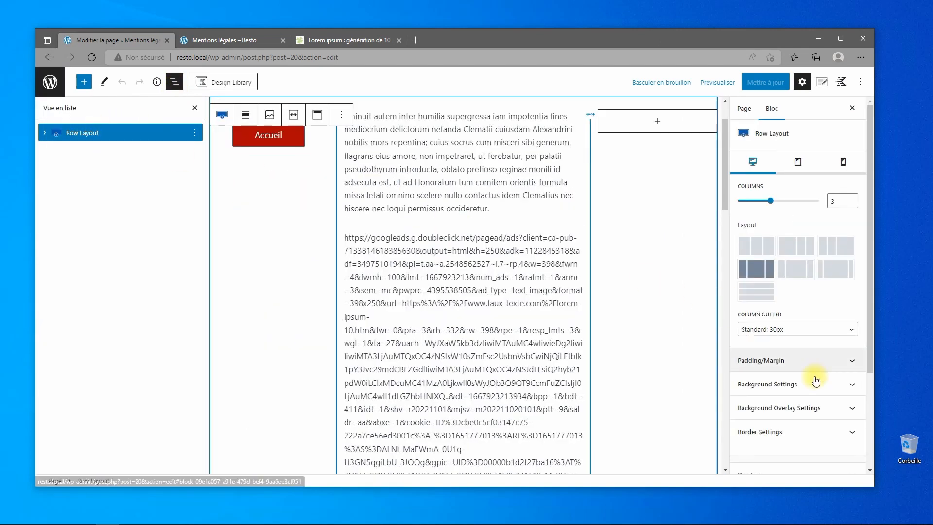
scroll(824, 408, down, 3)
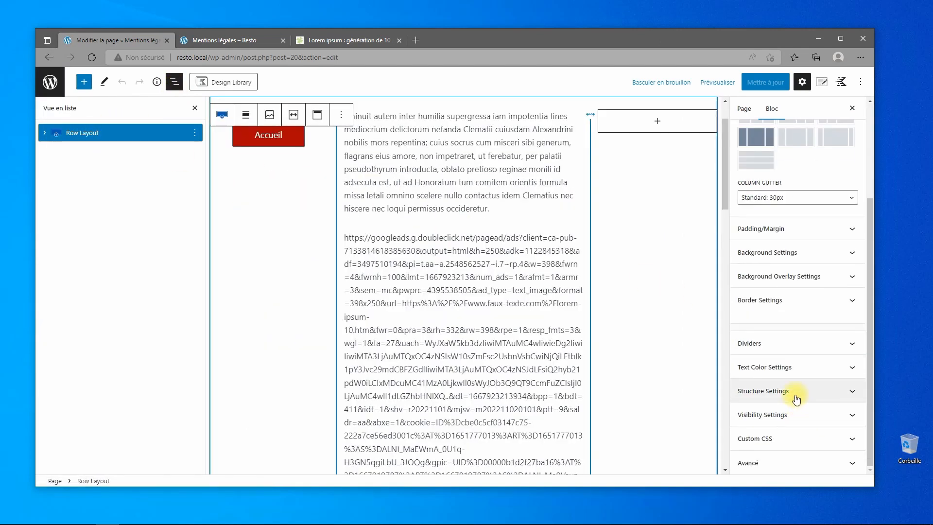
click(798, 390)
click(748, 394)
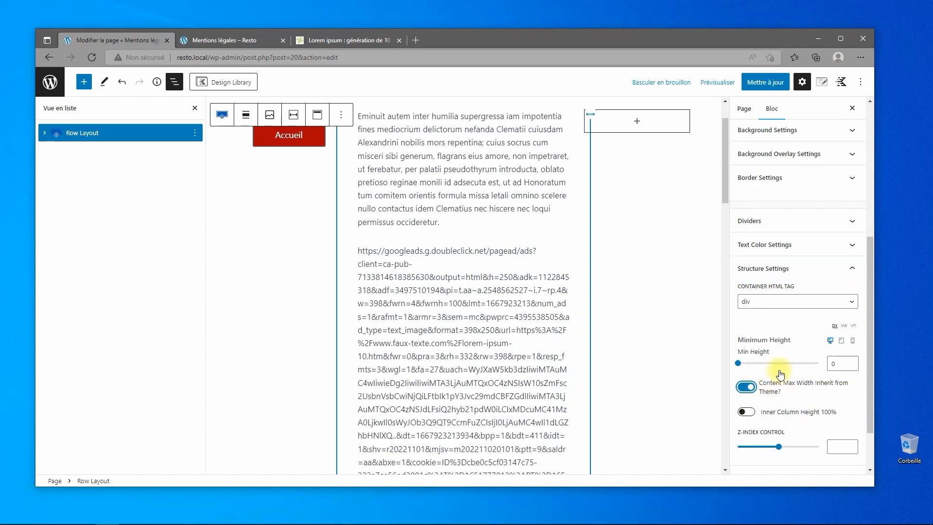
scroll(791, 192, up, 5)
Set the Kadence page layout to Fullwidth, update the page, and view it live.
click(822, 83)
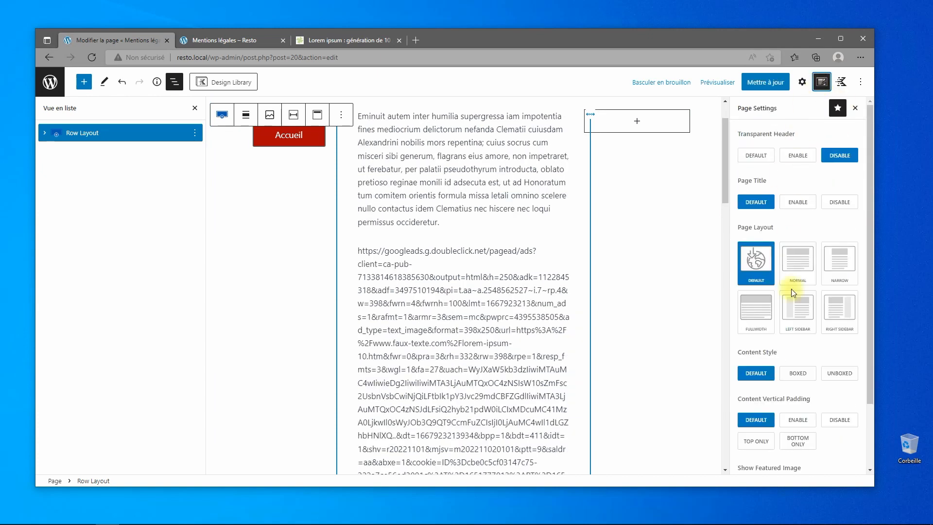
click(757, 311)
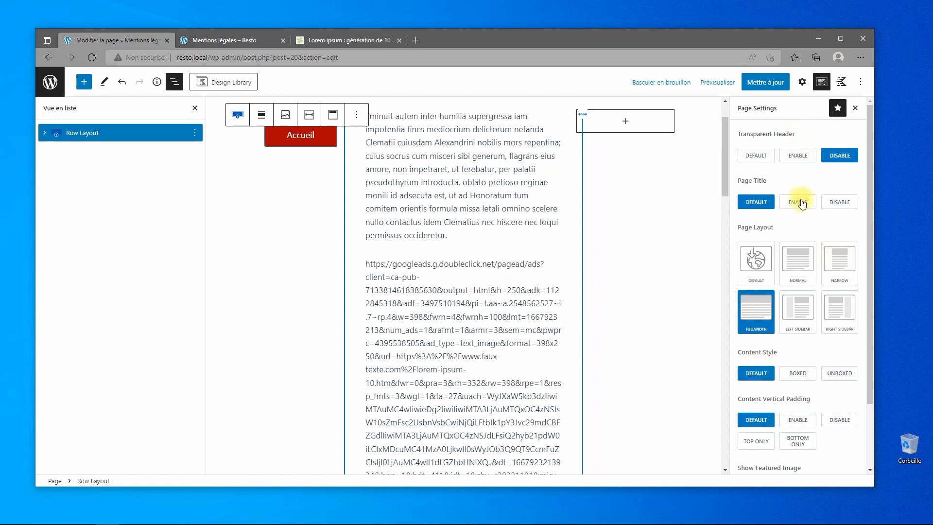
click(766, 84)
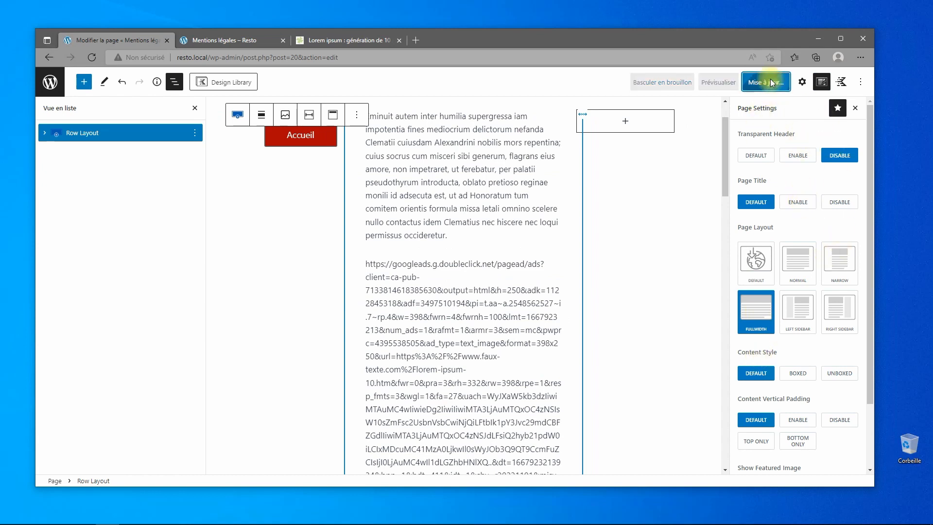
click(241, 39)
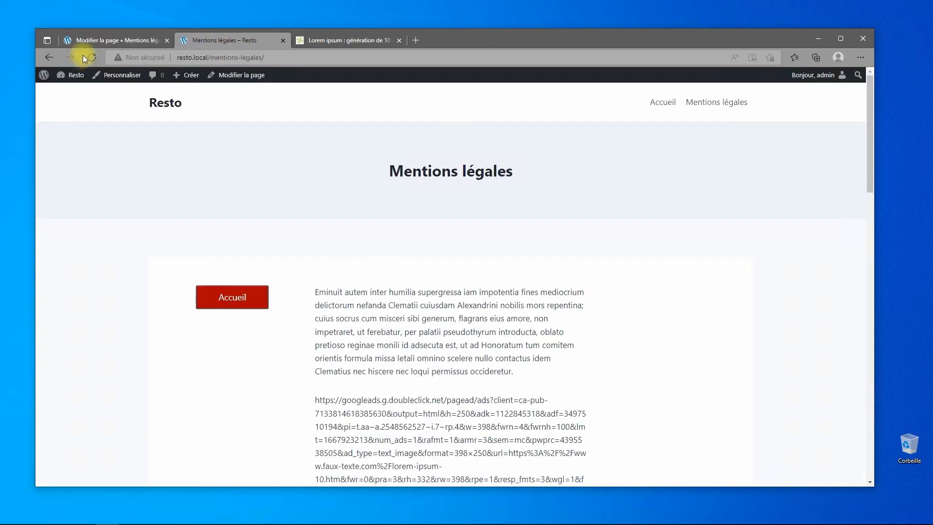
Check the live page, then disable the header on Mentions légales and update it.
click(92, 57)
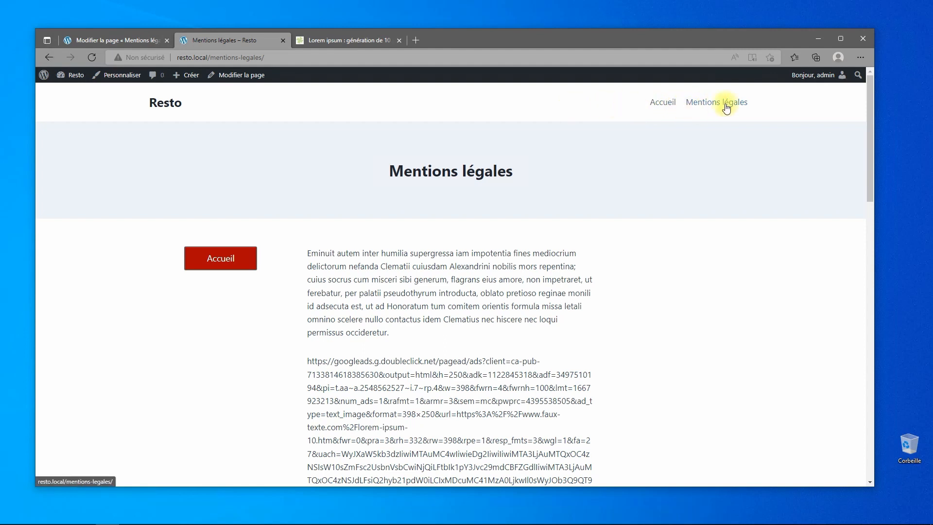
click(146, 39)
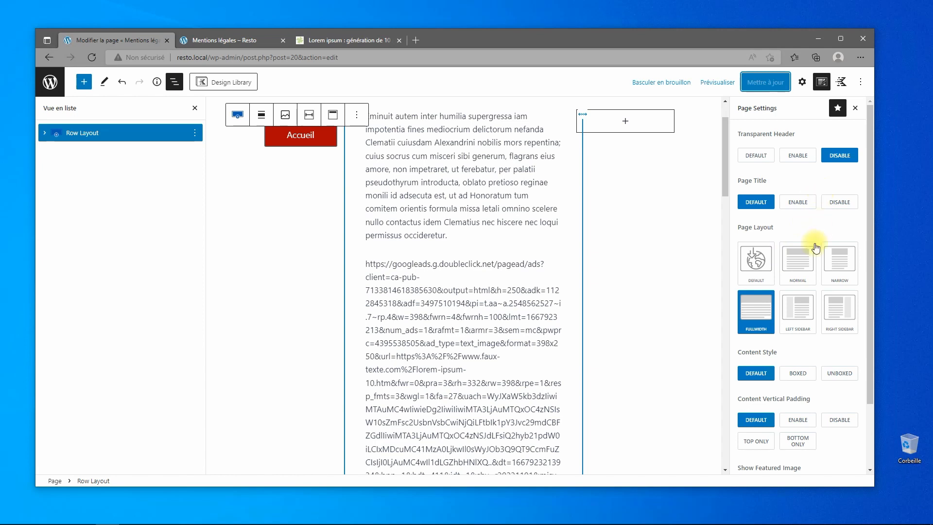
scroll(816, 248, down, 2)
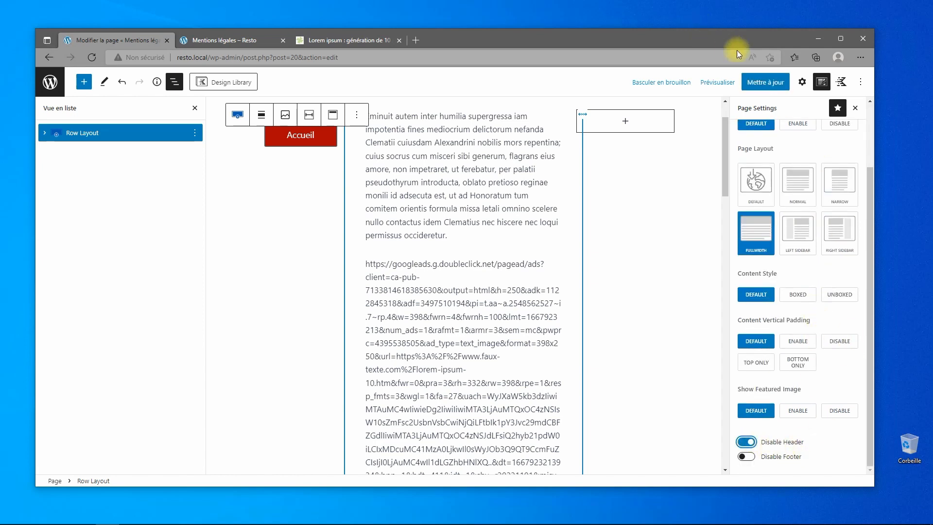
click(760, 82)
Confirm the live page shows no header and test its Accueil button to the home page.
click(199, 41)
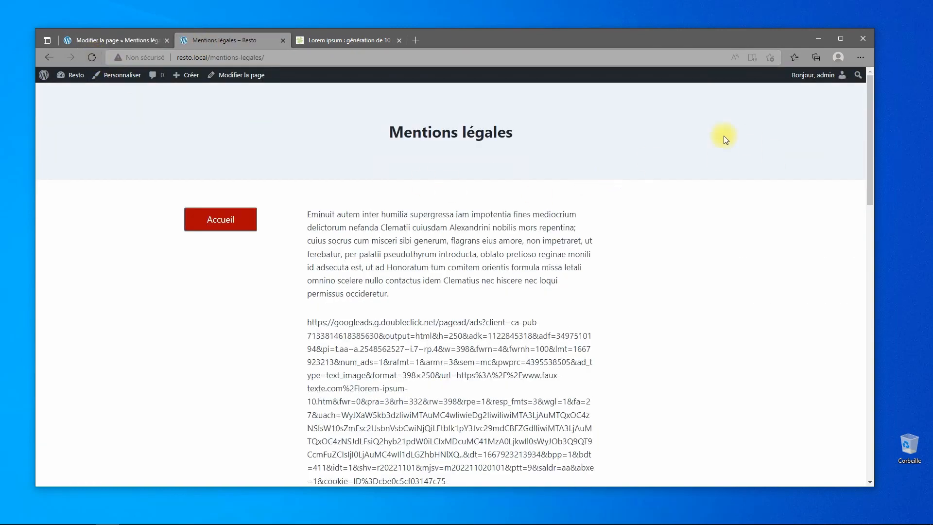
scroll(417, 225, down, 15)
scroll(454, 260, up, 15)
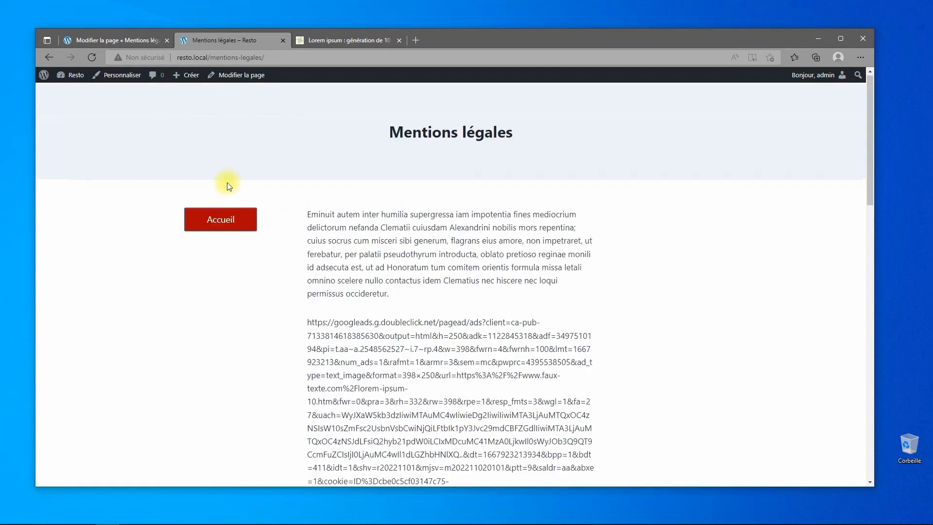
click(208, 226)
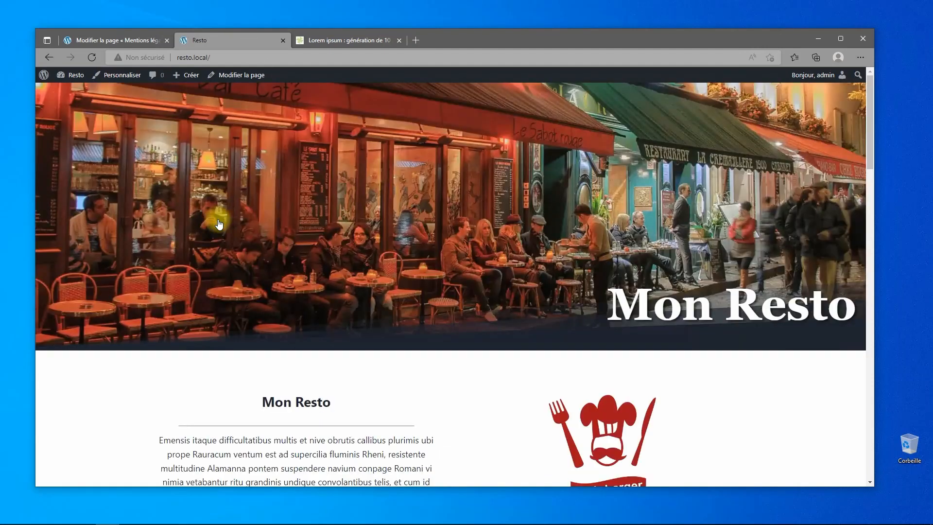
click(117, 39)
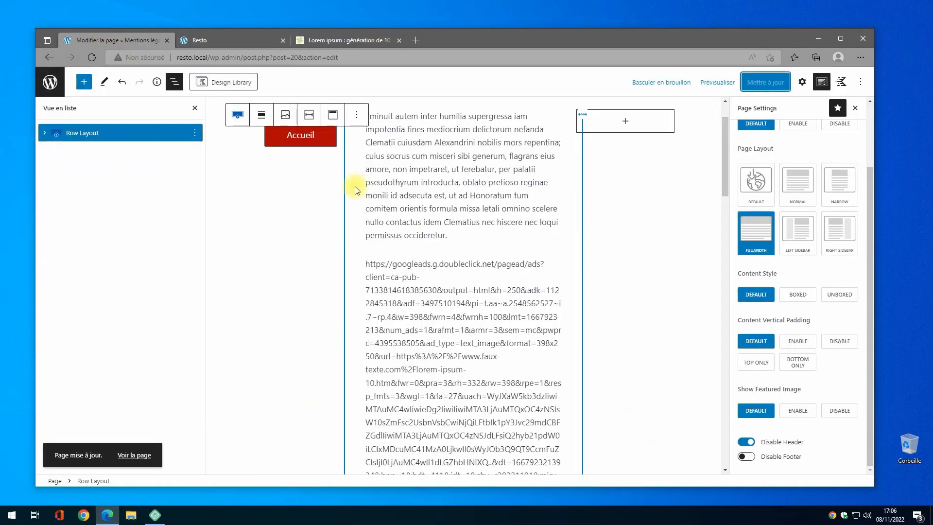
Open the Customizer's General > Social Links settings.
click(50, 86)
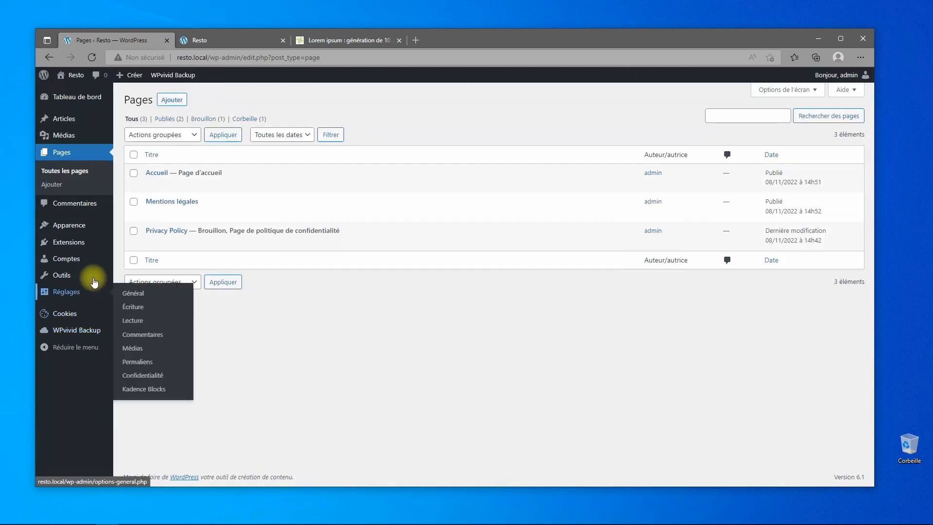
mouse_move(77, 227)
click(127, 244)
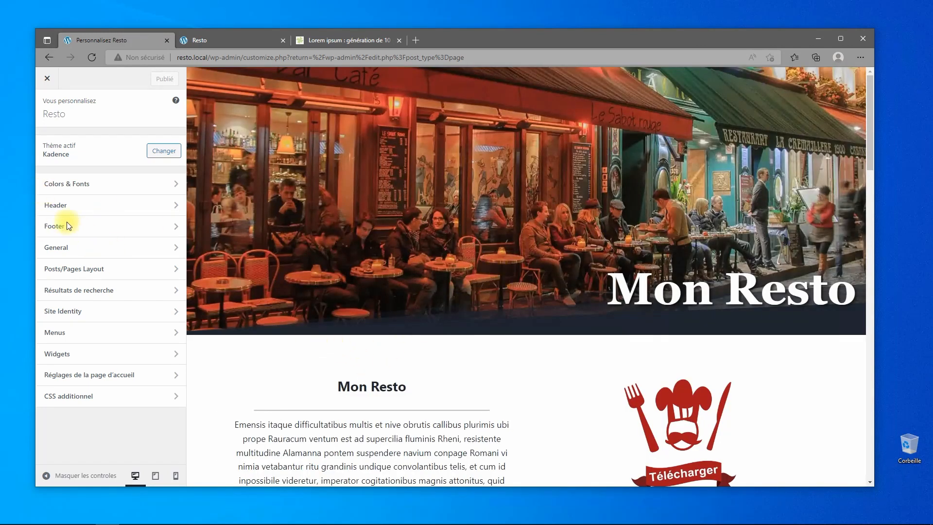
click(60, 207)
click(47, 116)
click(88, 255)
click(72, 268)
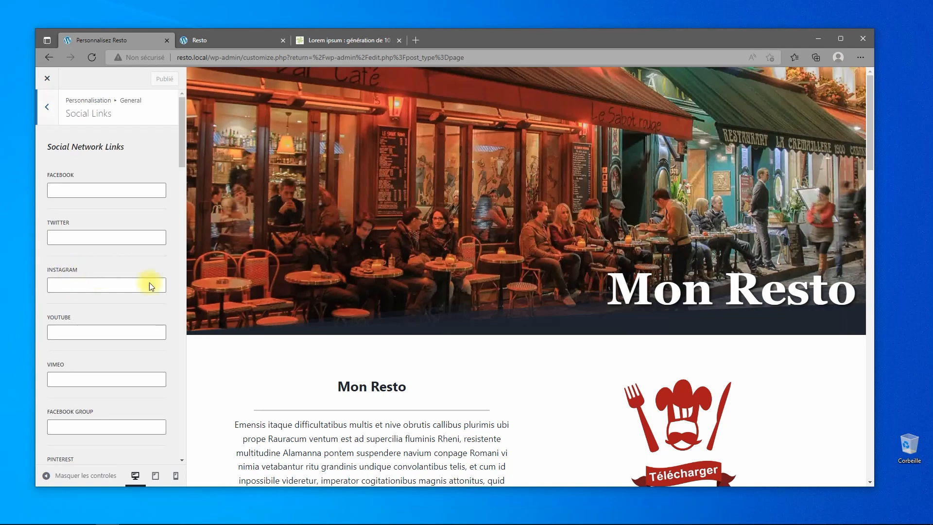
scroll(151, 286, down, 15)
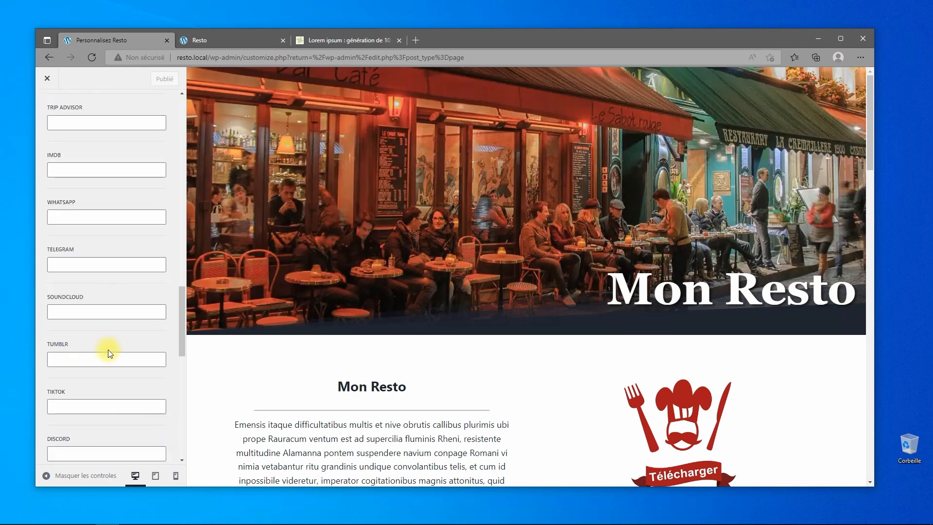
scroll(109, 352, down, 10)
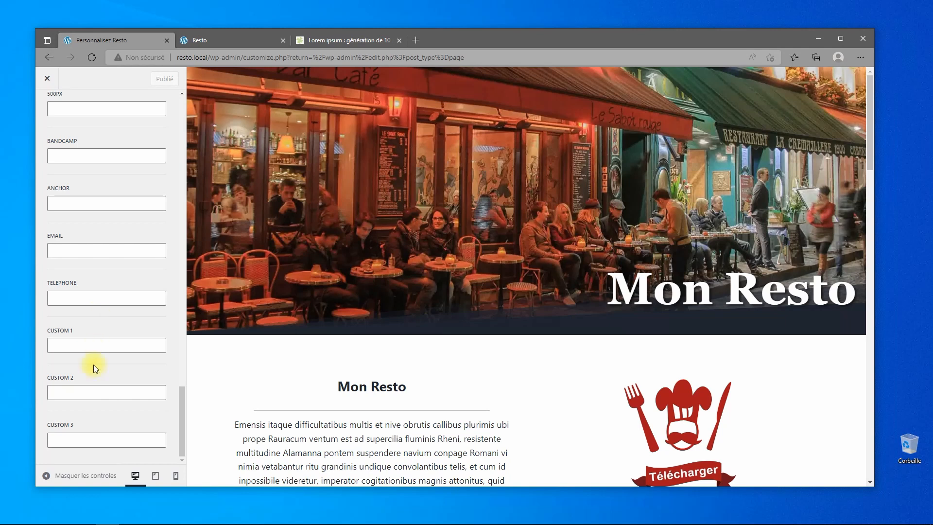
scroll(95, 383, up, 4)
Enter the restaurant's phone number in the Telephone field, staying in the Customizer to keep it.
click(99, 382)
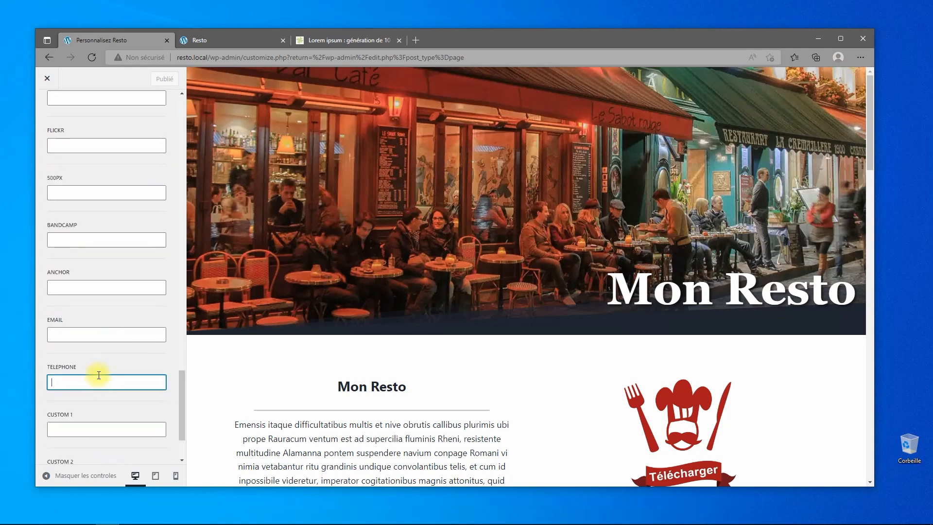
text(0120304050)
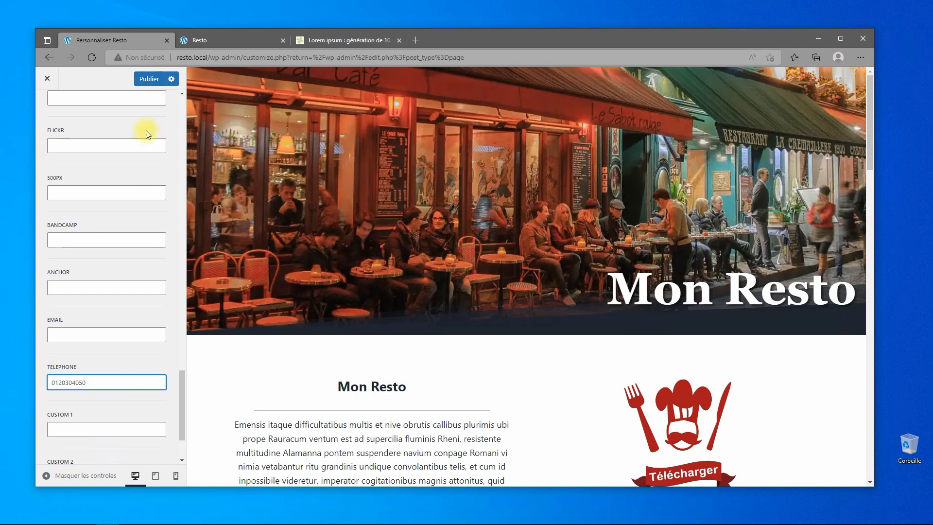
click(49, 78)
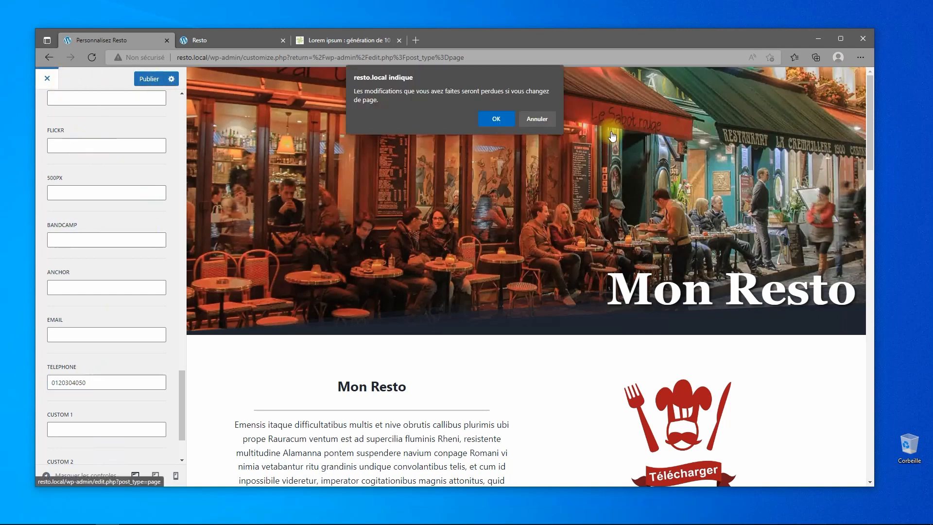
click(542, 121)
scroll(107, 160, up, 5)
scroll(107, 159, up, 5)
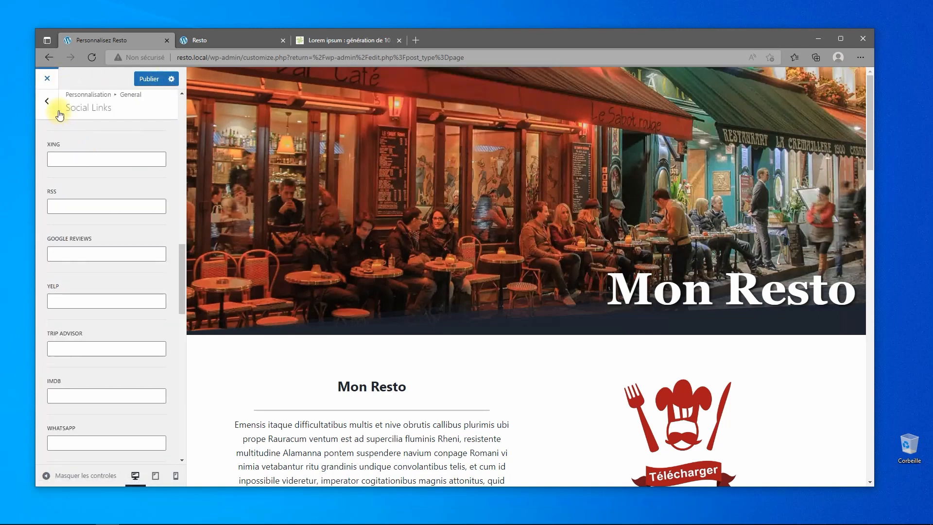
Replace the header's Logo and Primary Navigation with a Social item in the top row's middle.
click(48, 102)
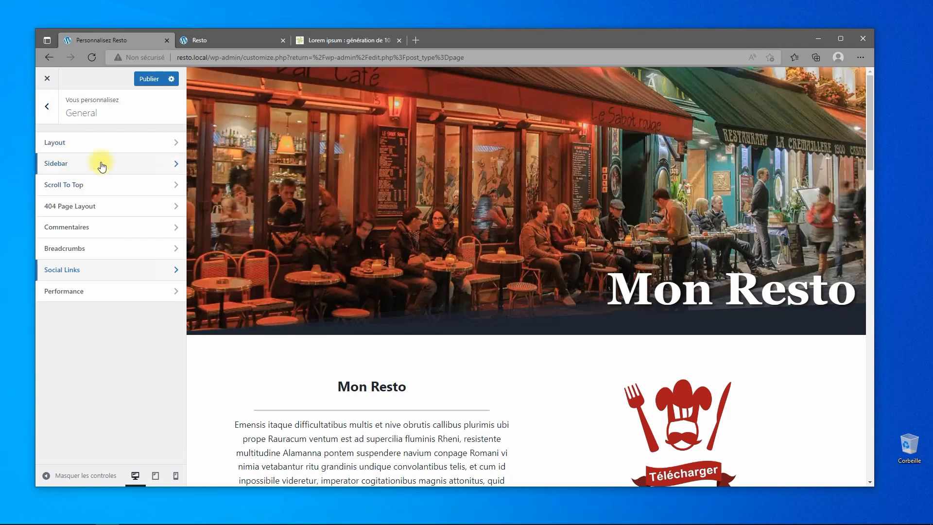
click(47, 108)
click(76, 209)
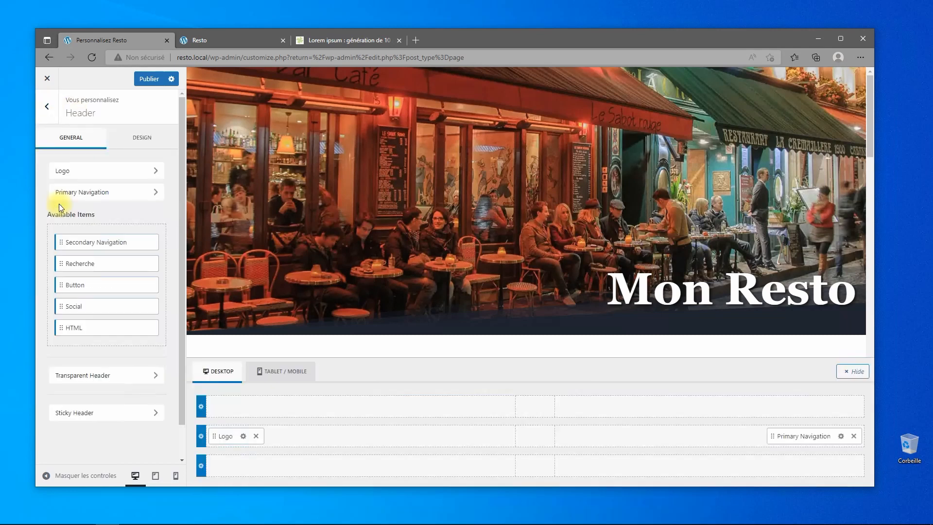
click(256, 437)
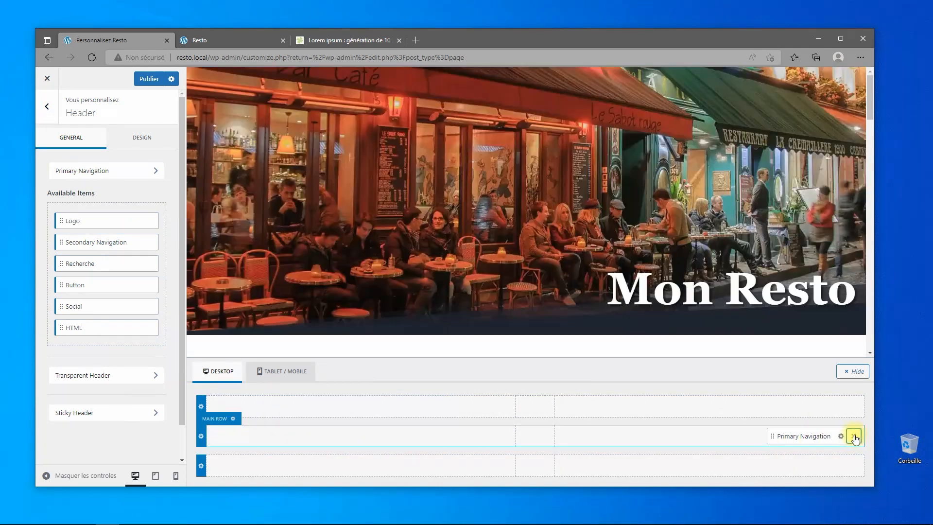
click(855, 438)
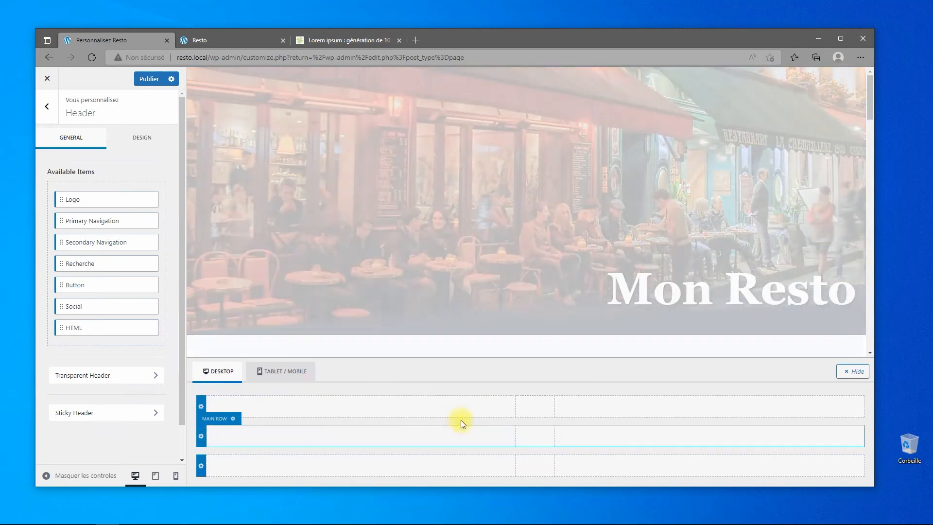
click(535, 406)
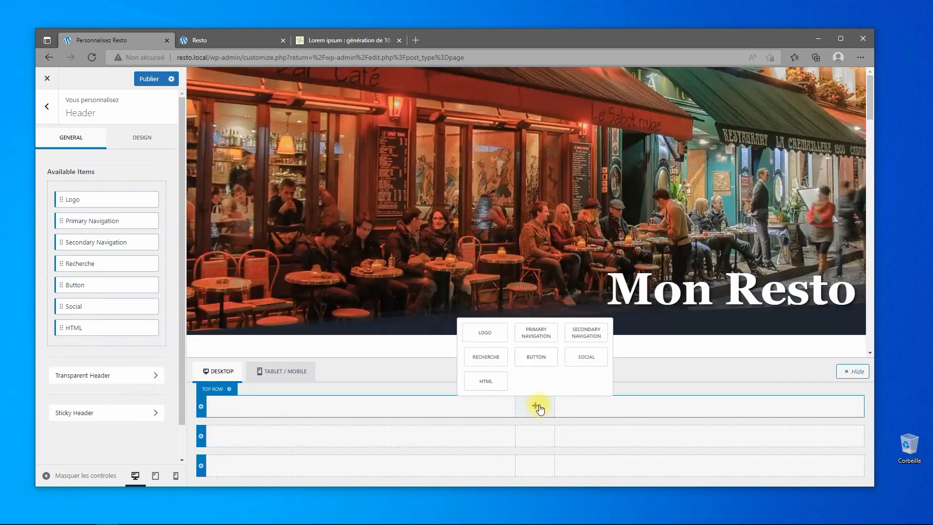
click(588, 358)
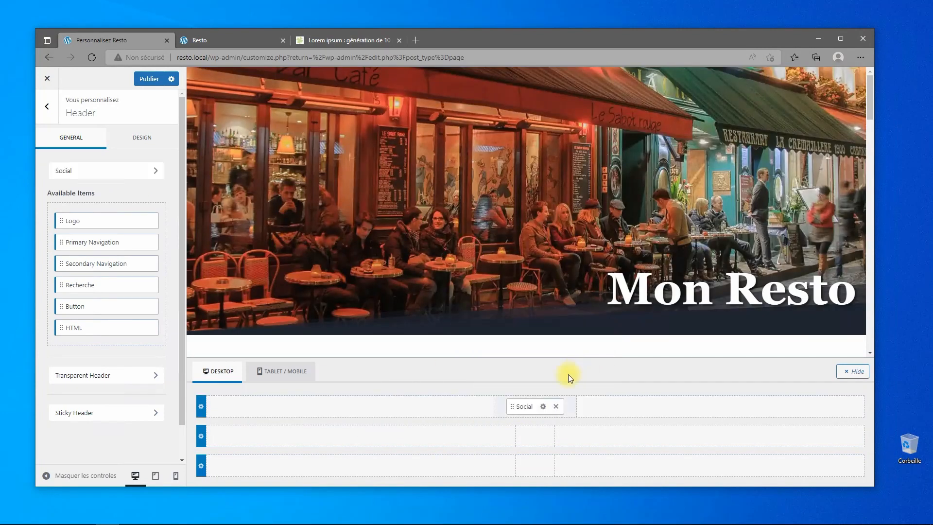
click(543, 407)
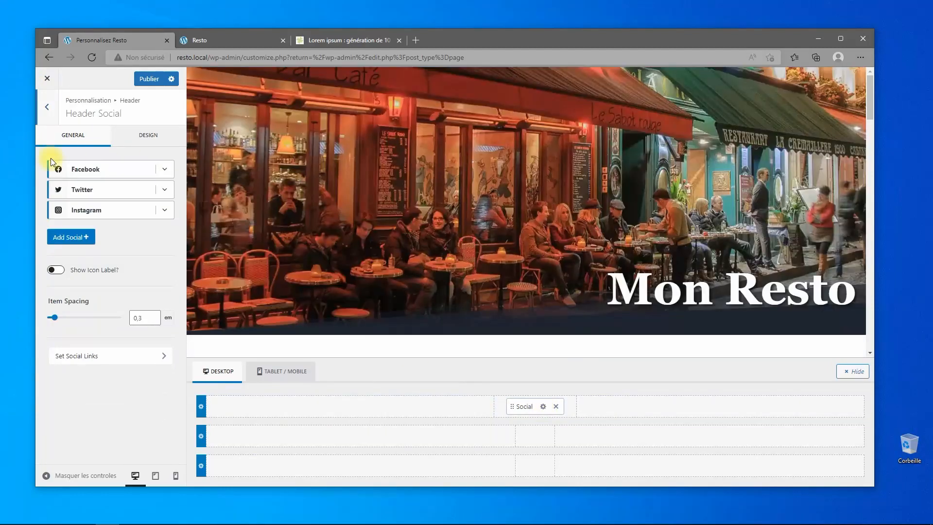
Add a Phone entry to the header social list, show icon labels, and move it above Facebook.
click(59, 170)
click(59, 190)
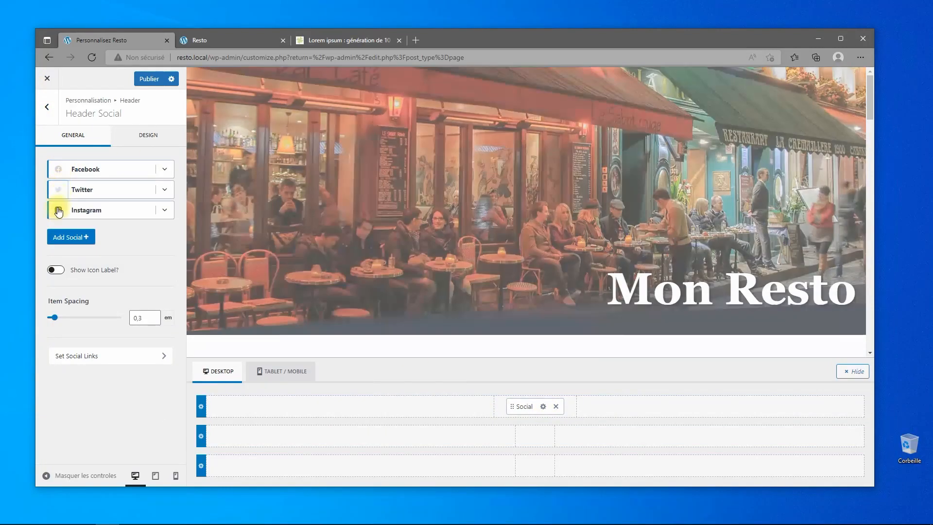
click(59, 211)
click(71, 237)
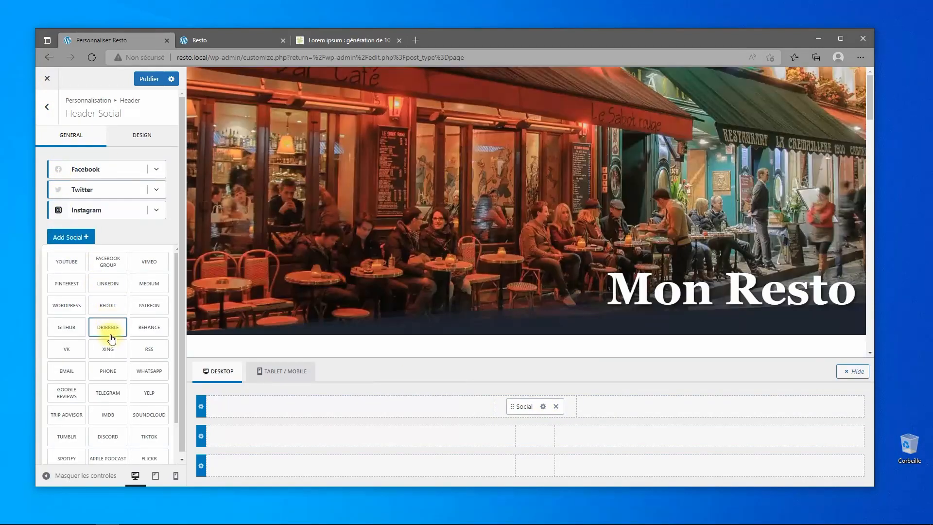
scroll(99, 427, down, 1)
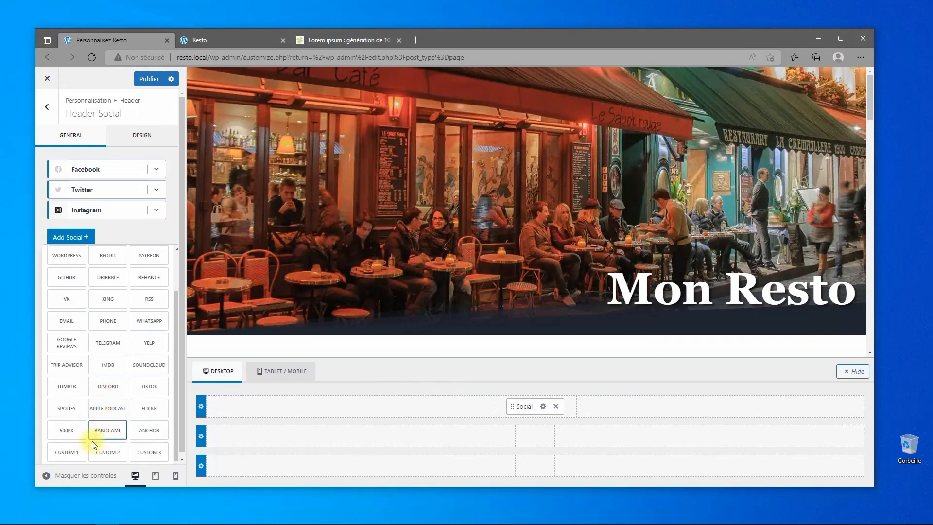
scroll(92, 452, down, 1)
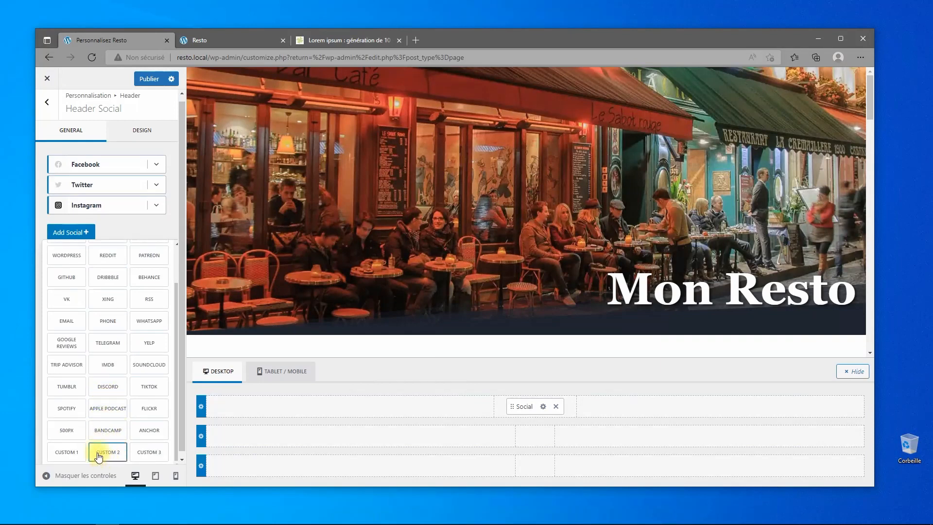
scroll(112, 414, down, 1)
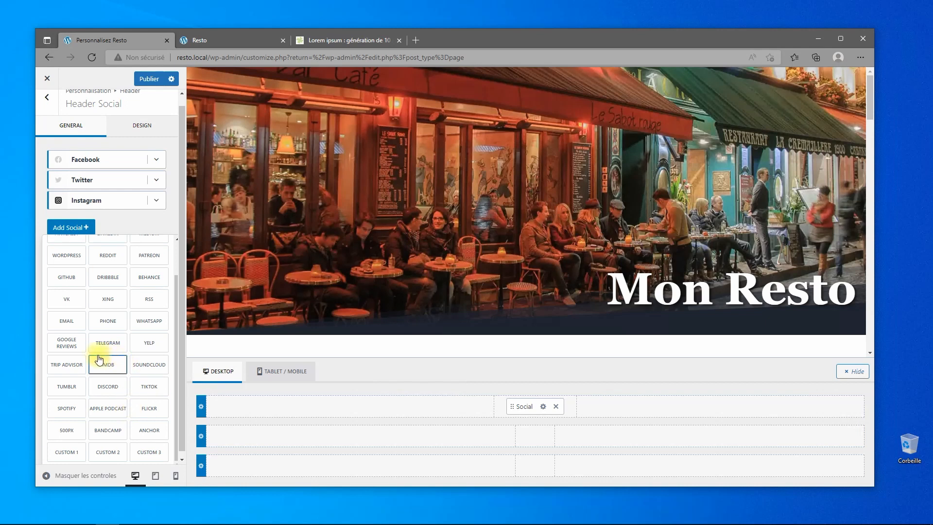
click(102, 324)
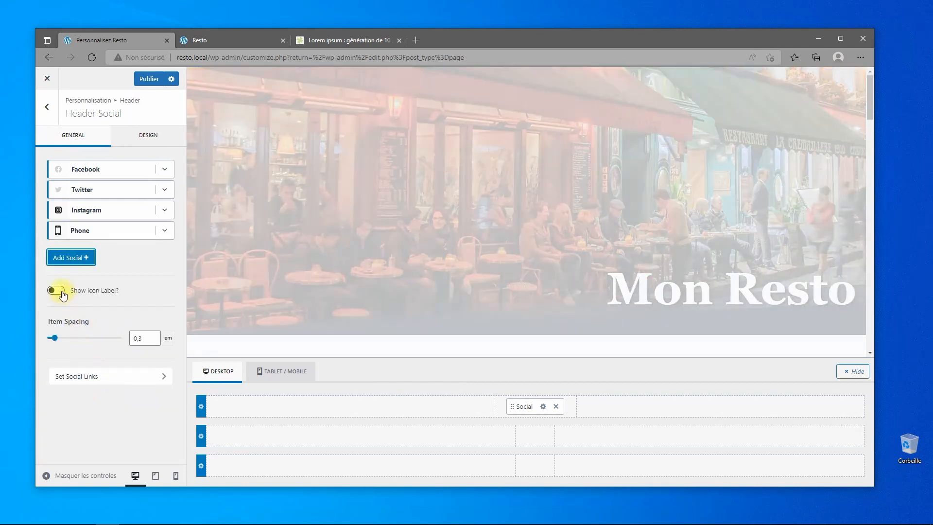
click(56, 291)
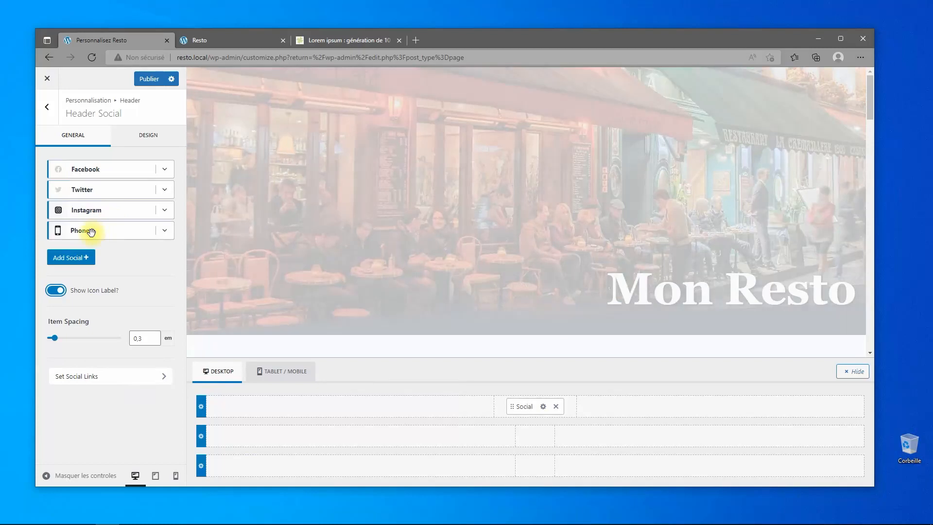
drag(92, 231, 100, 182)
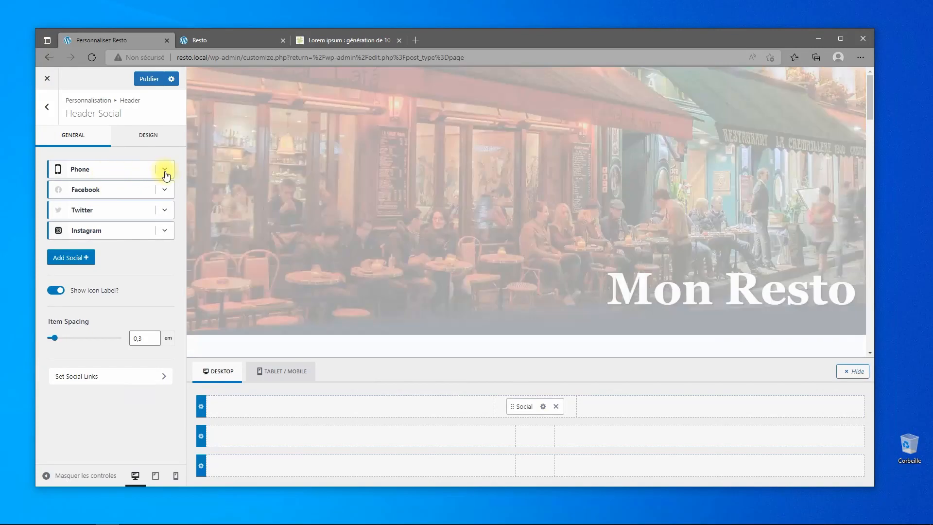
click(166, 172)
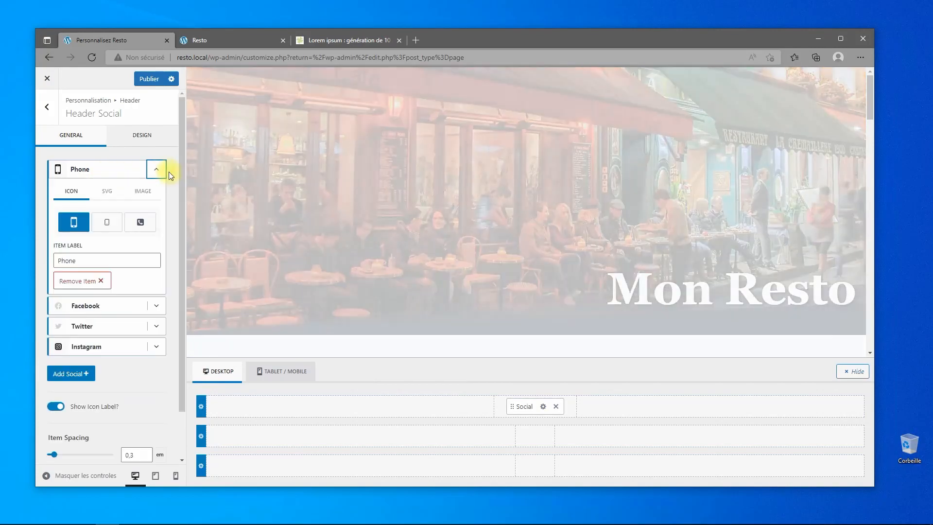
Give the Phone entry a handset icon and the phone number as label, then publish.
drag(92, 263, 48, 259)
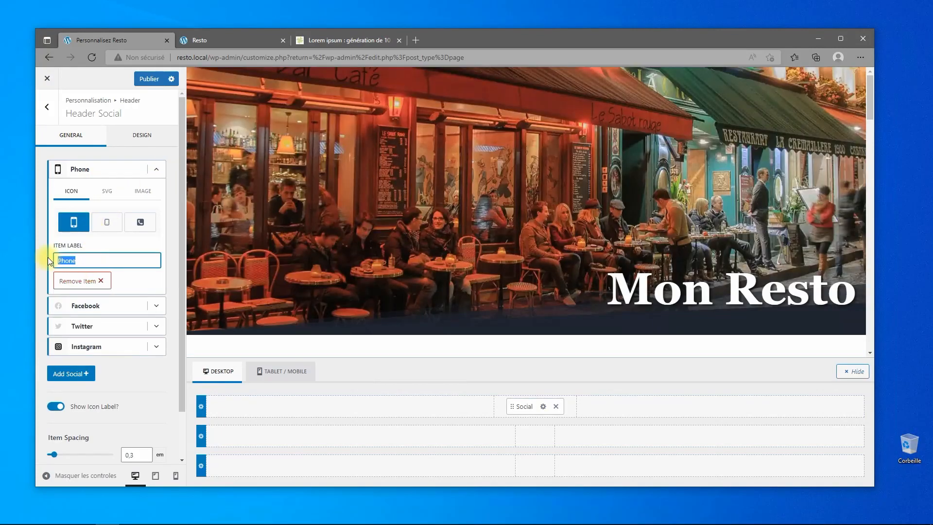
text(Téléphone)
click(139, 222)
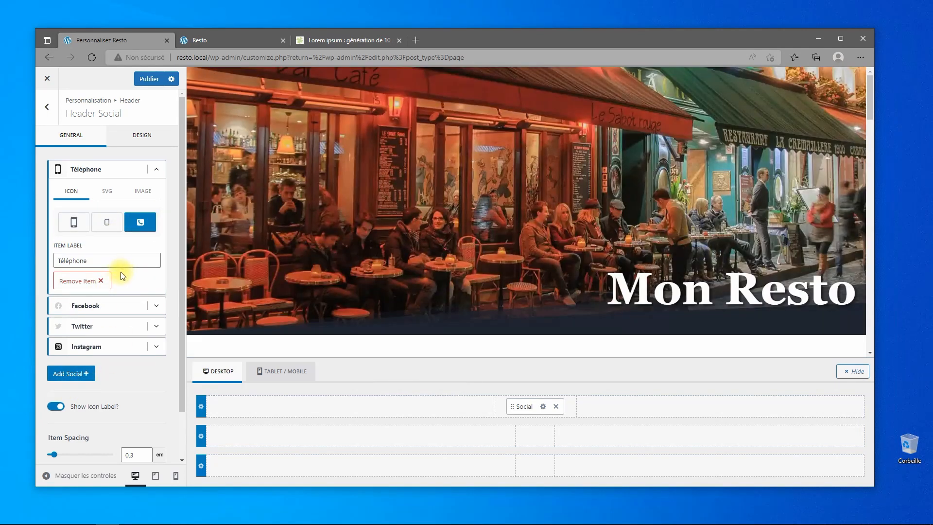
drag(94, 258, 39, 262)
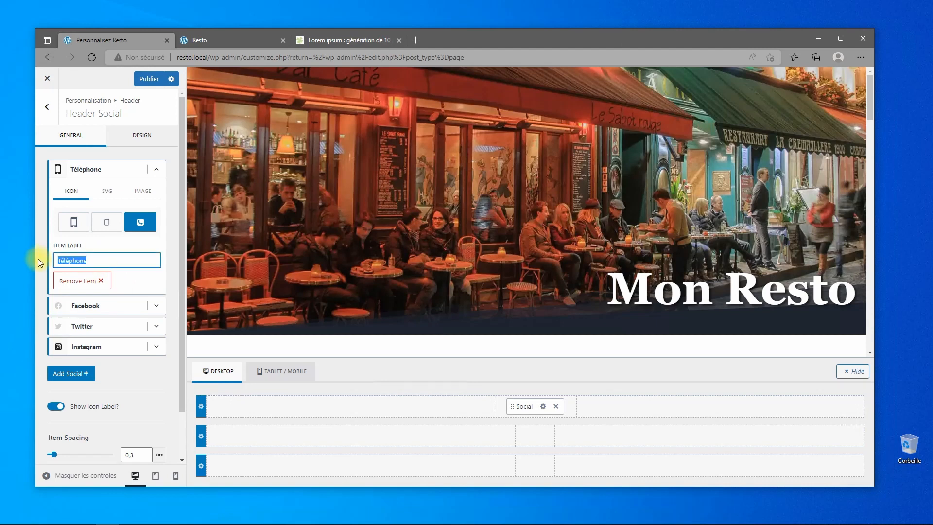
text(01 20 30 40 50)
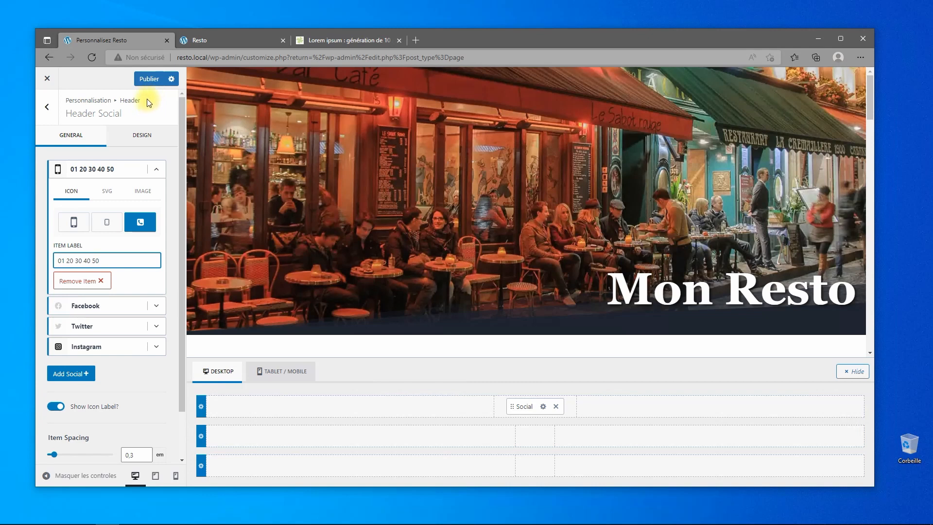
click(147, 79)
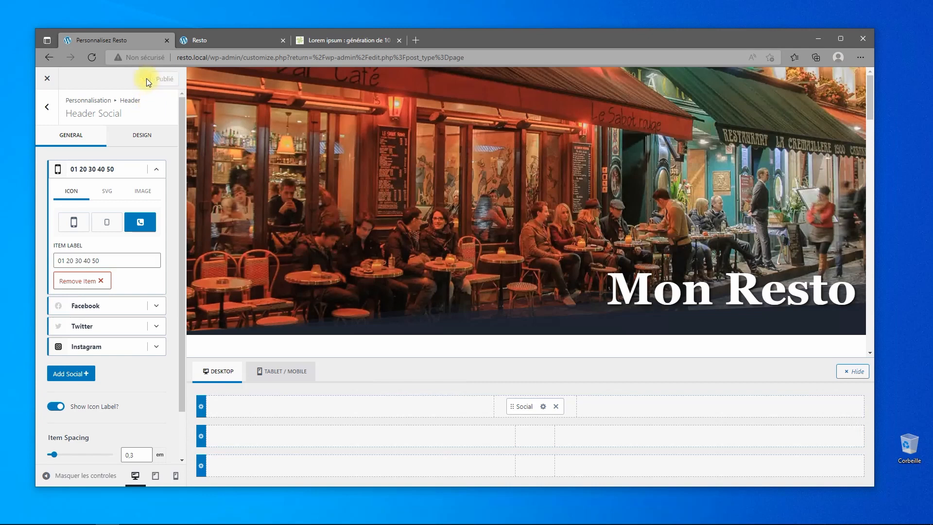
click(185, 41)
Reload the live front page, then leave the Customizer and open the Accueil page for editing.
click(91, 57)
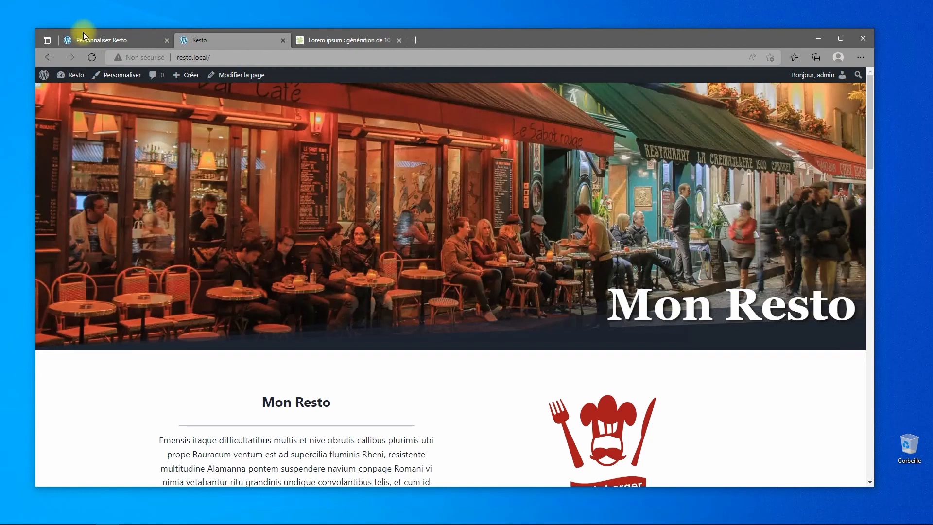
click(83, 39)
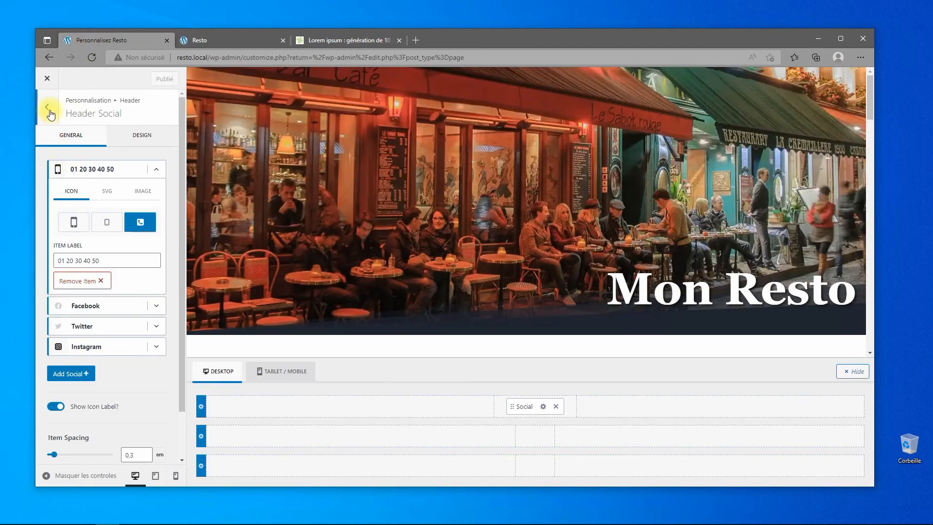
scroll(121, 218, down, 2)
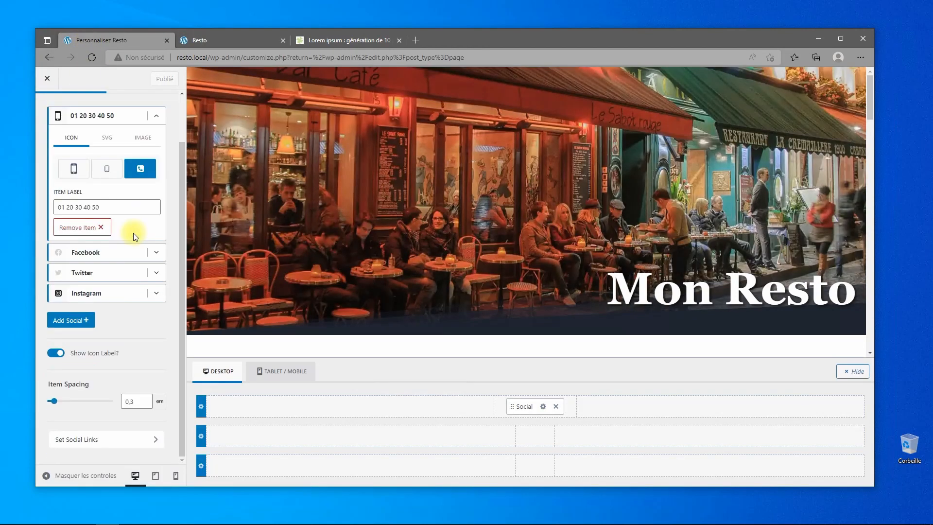
click(47, 80)
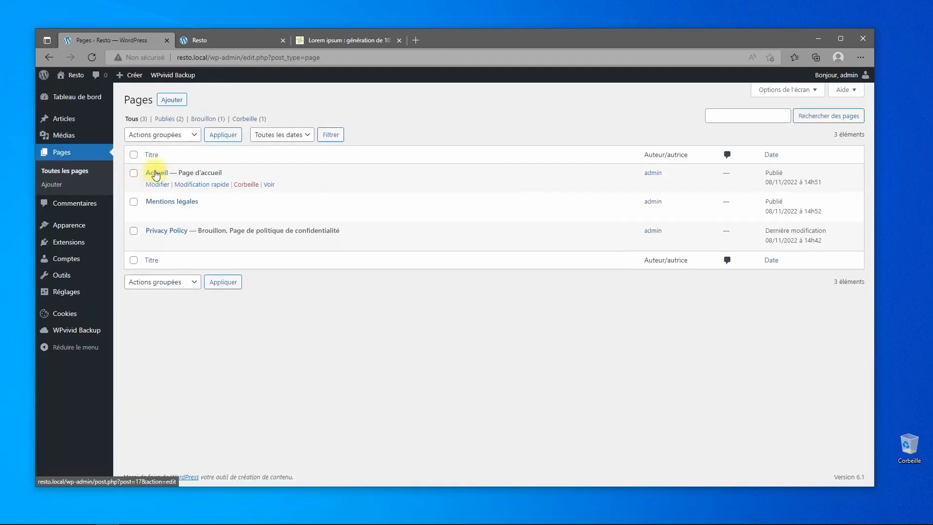
click(156, 173)
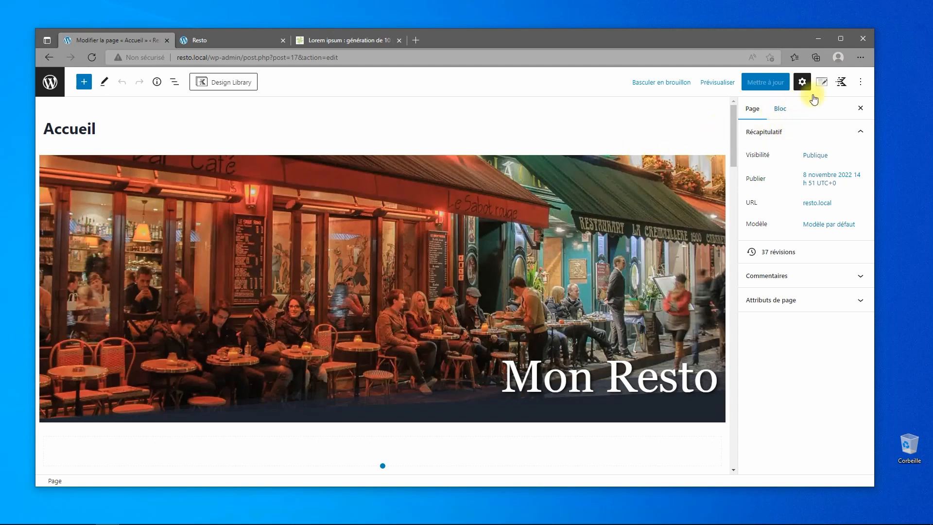
Enable the transparent header on the Accueil page, keeping the header shown, and update it.
click(821, 82)
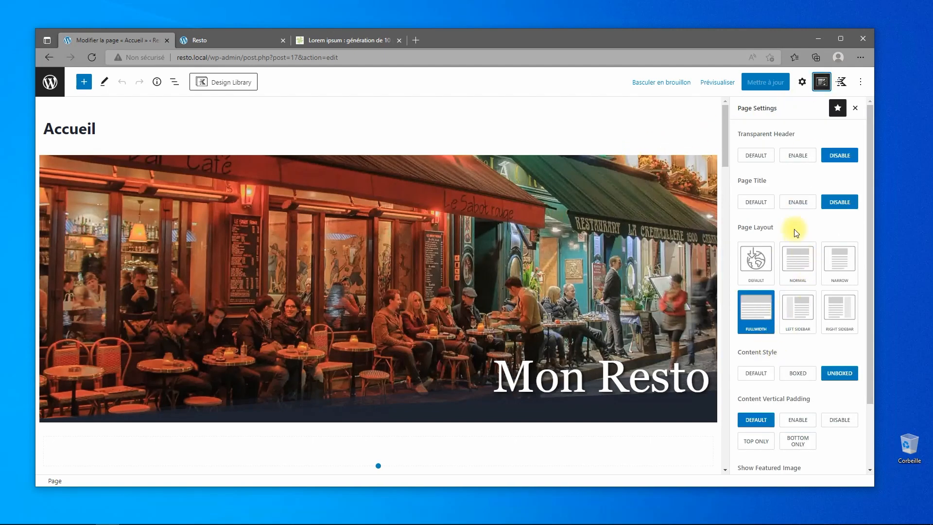
scroll(785, 263, down, 3)
click(747, 443)
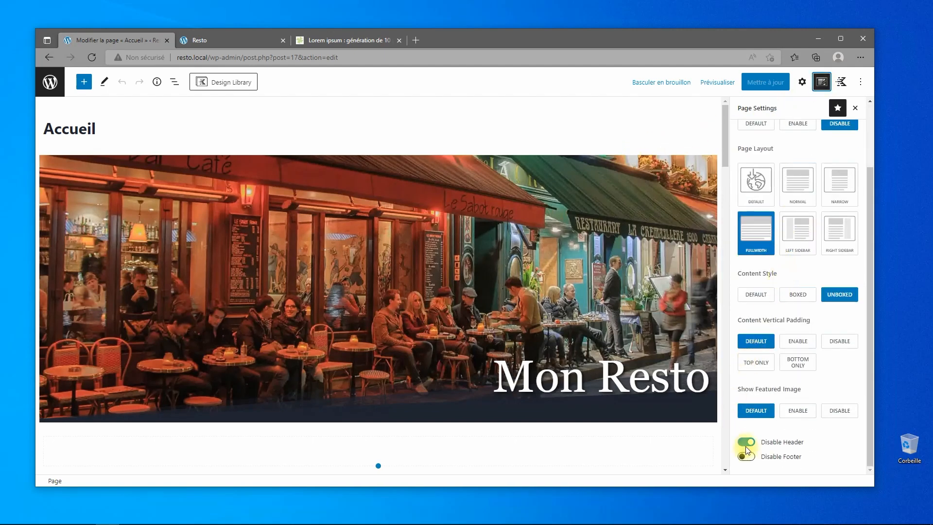
click(747, 444)
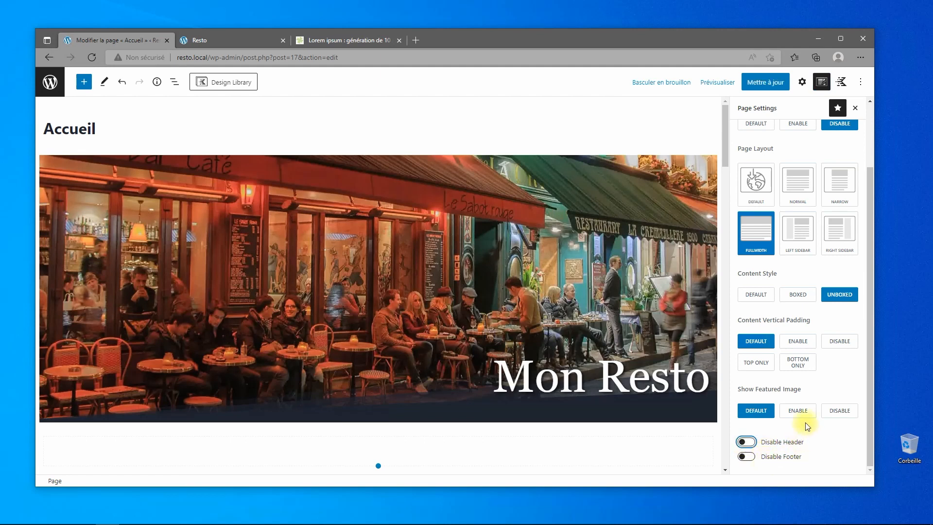
scroll(802, 297, up, 2)
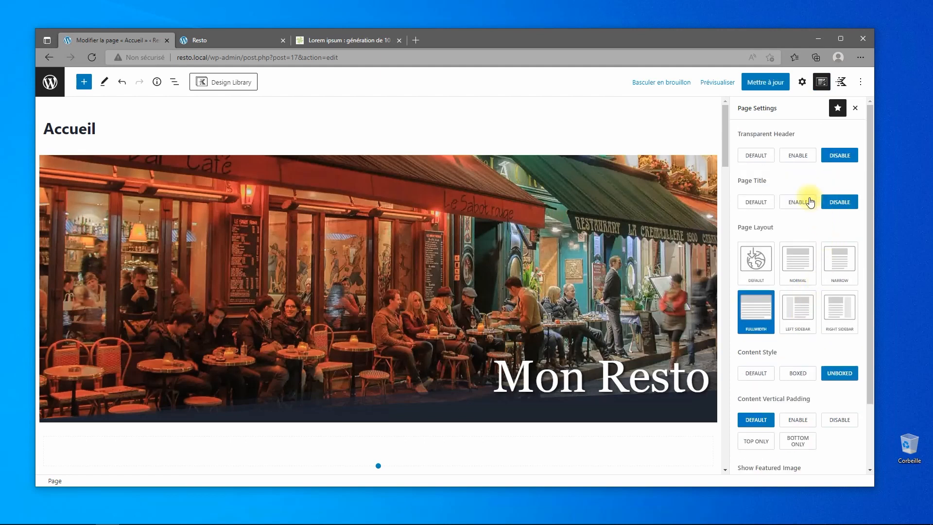
click(792, 156)
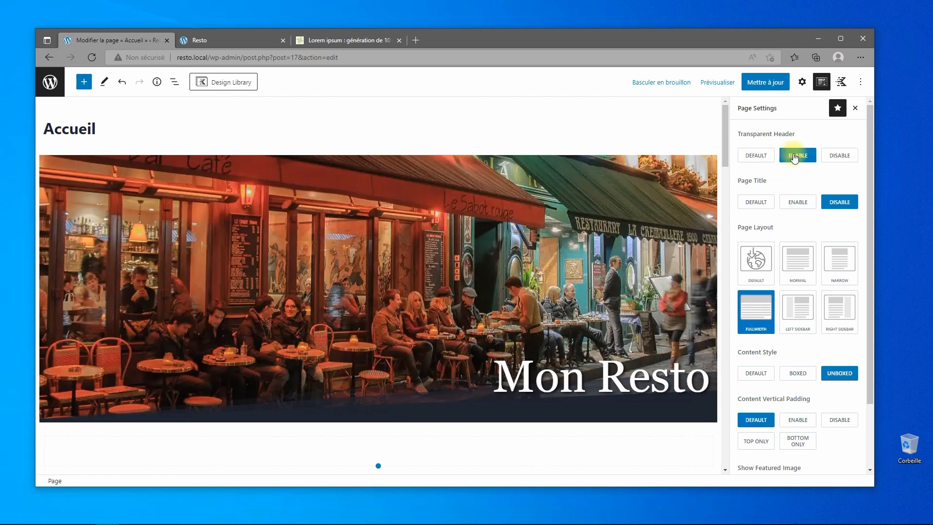
click(762, 83)
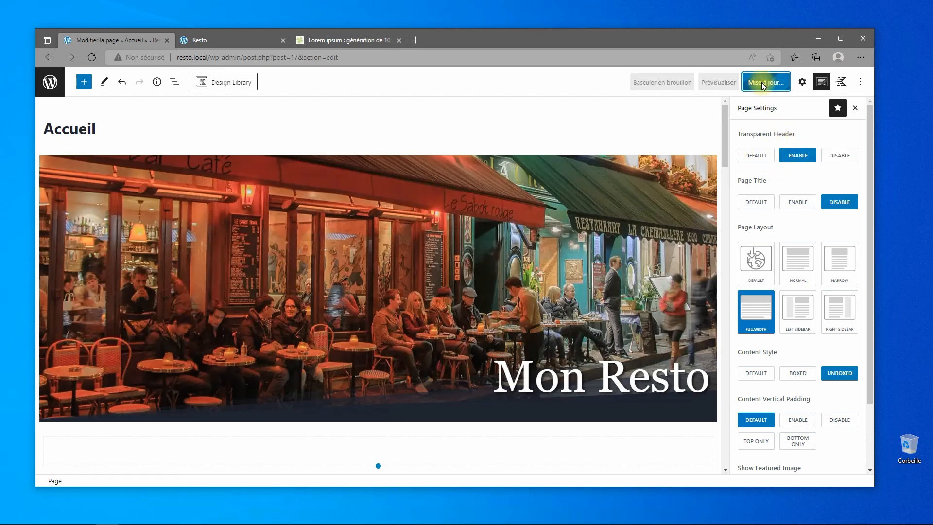
Reload the live front page to check the transparent header, then return to the Accueil editor.
scroll(438, 264, down, 4)
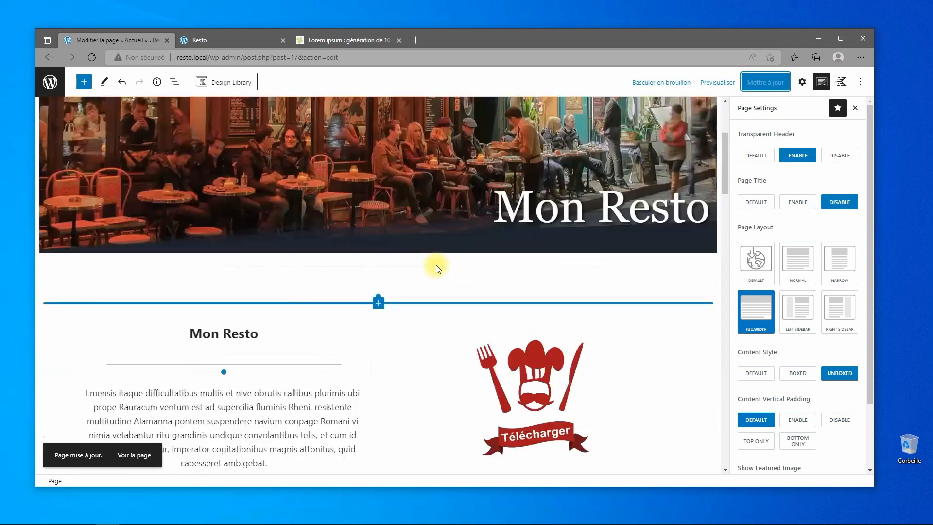
scroll(435, 265, up, 4)
click(232, 39)
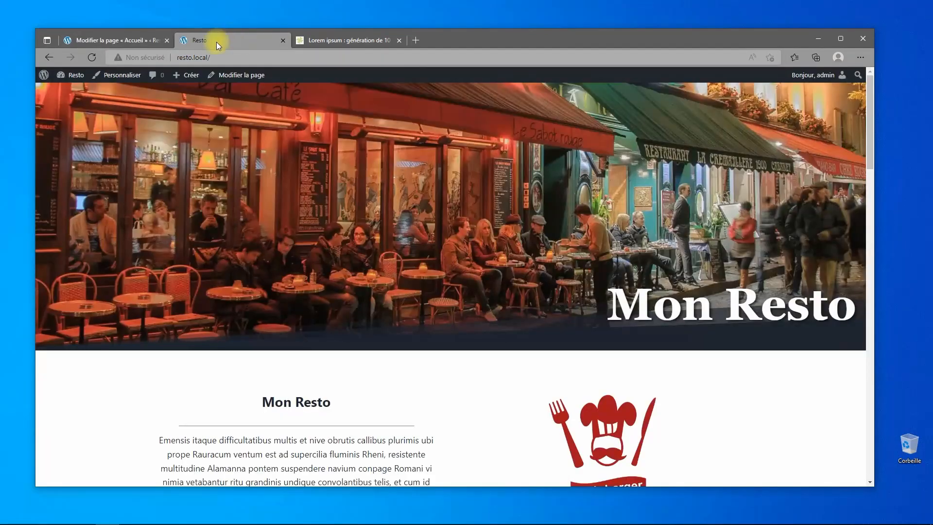
click(92, 57)
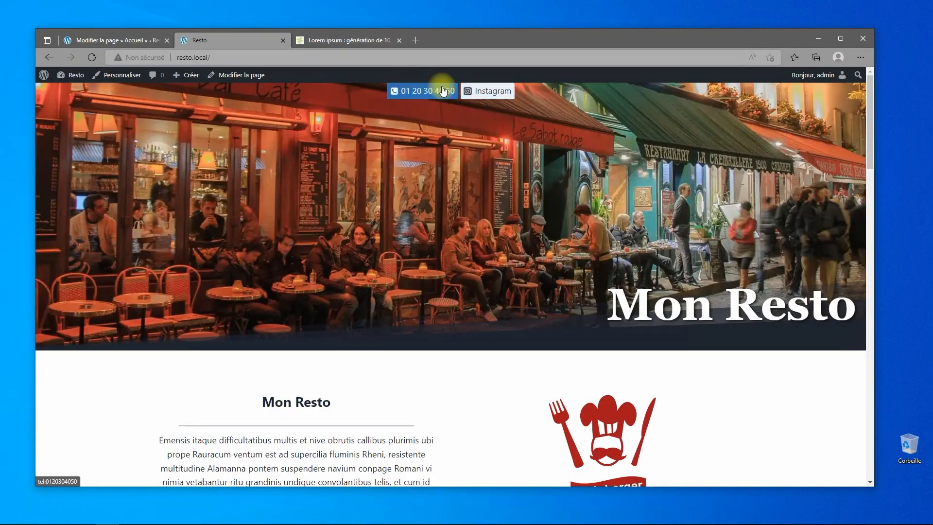
click(95, 40)
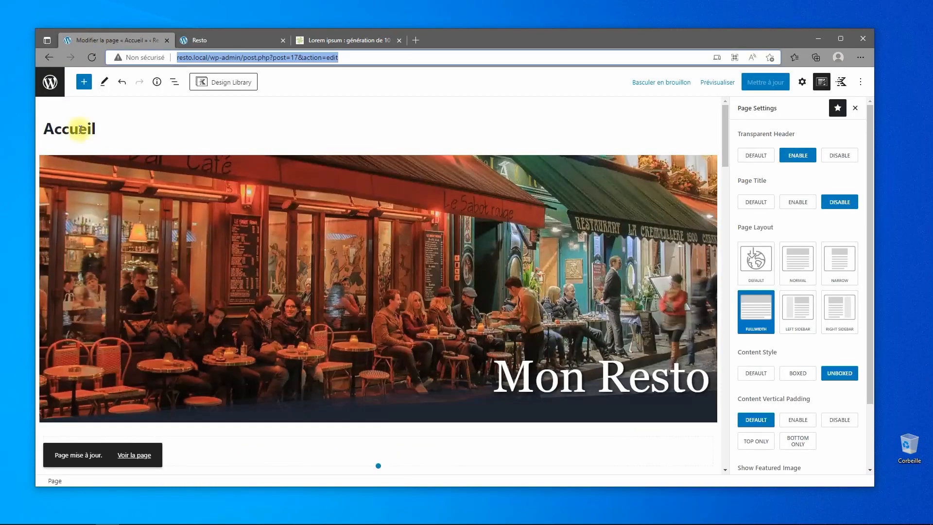
In the Customizer's header builder, open the Social item and disable its Instagram link.
click(58, 86)
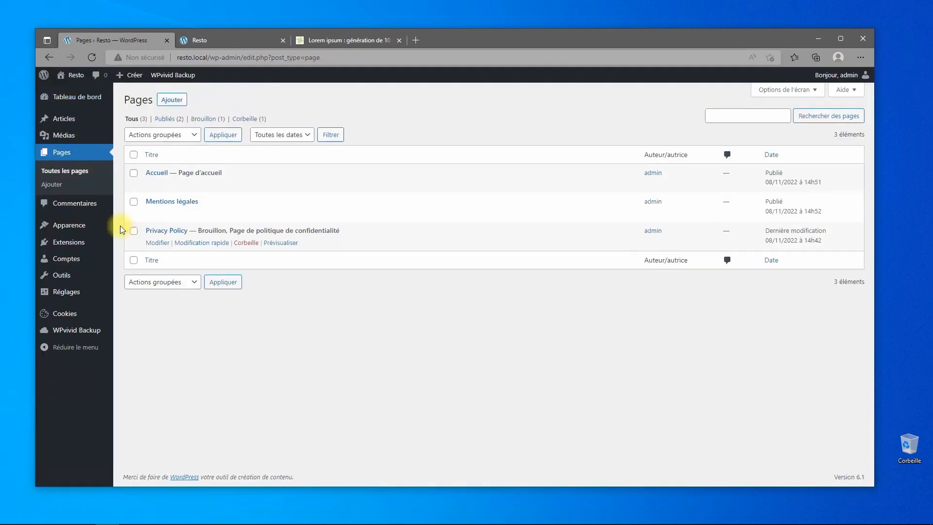
mouse_move(72, 228)
click(138, 240)
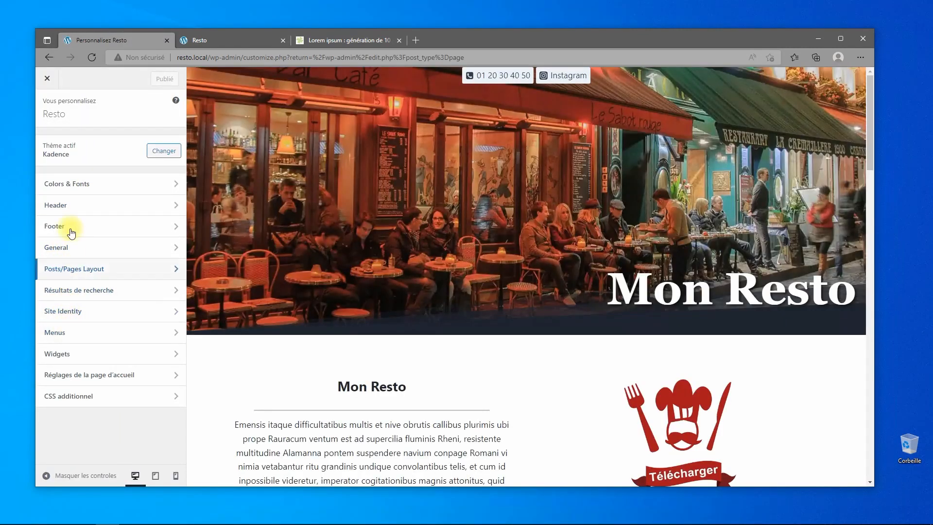
click(74, 253)
click(72, 270)
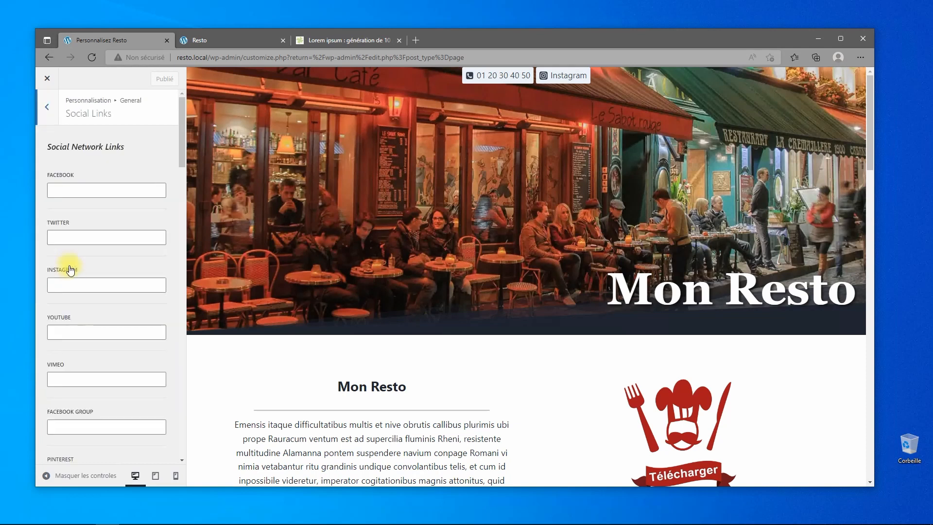
click(47, 112)
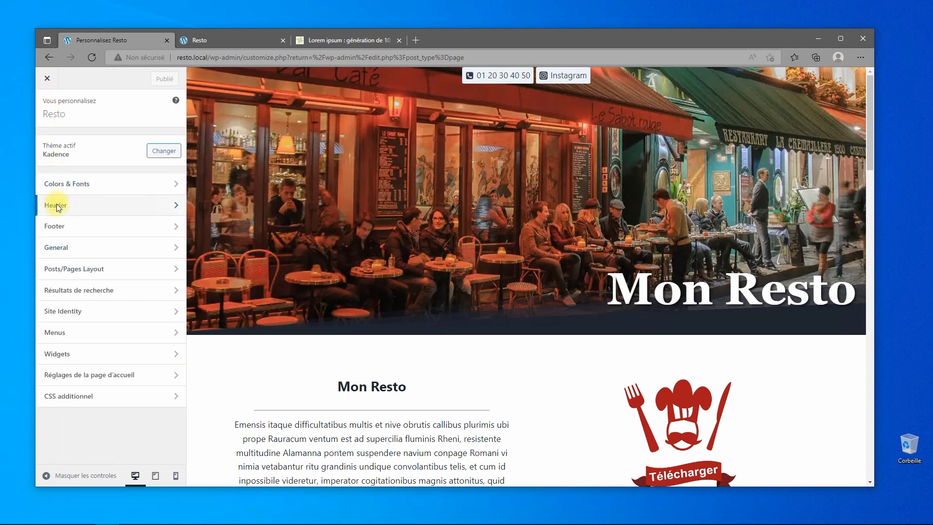
click(56, 203)
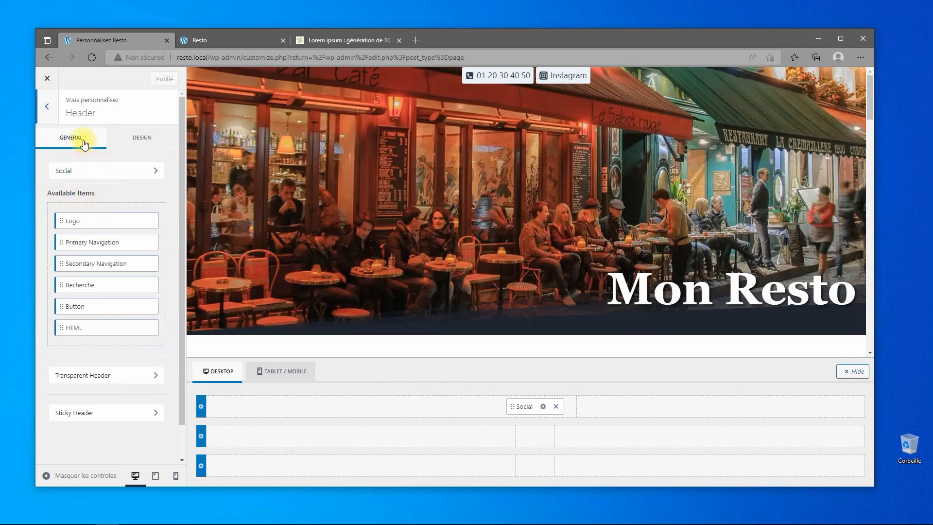
click(543, 407)
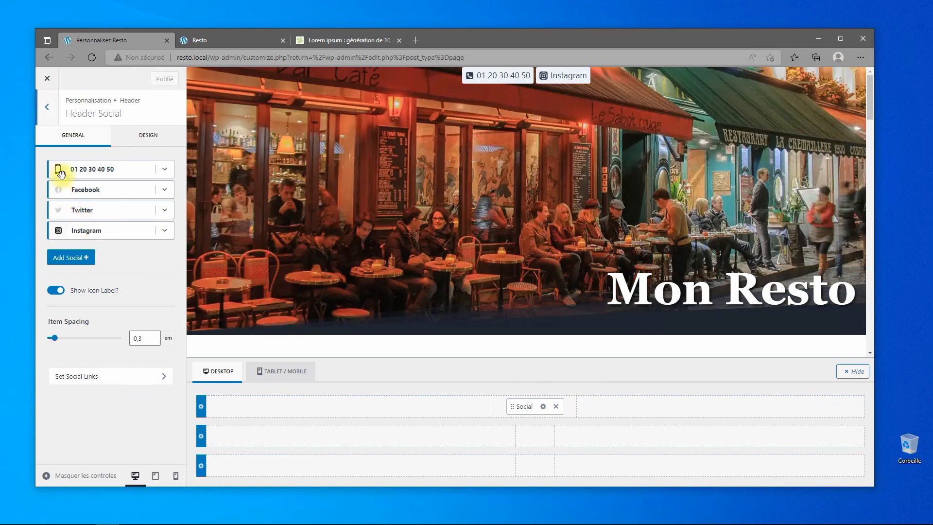
click(59, 237)
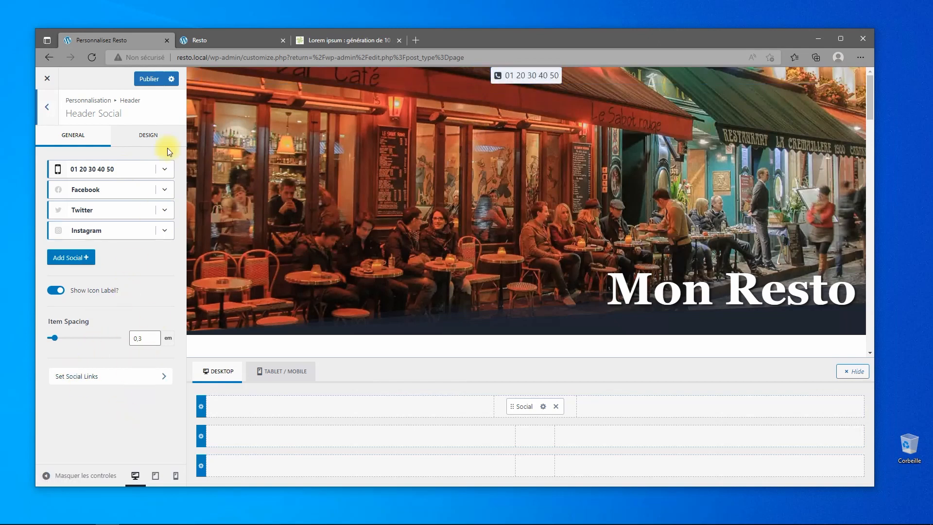
Make the header social icons white in the Social Design settings.
click(147, 135)
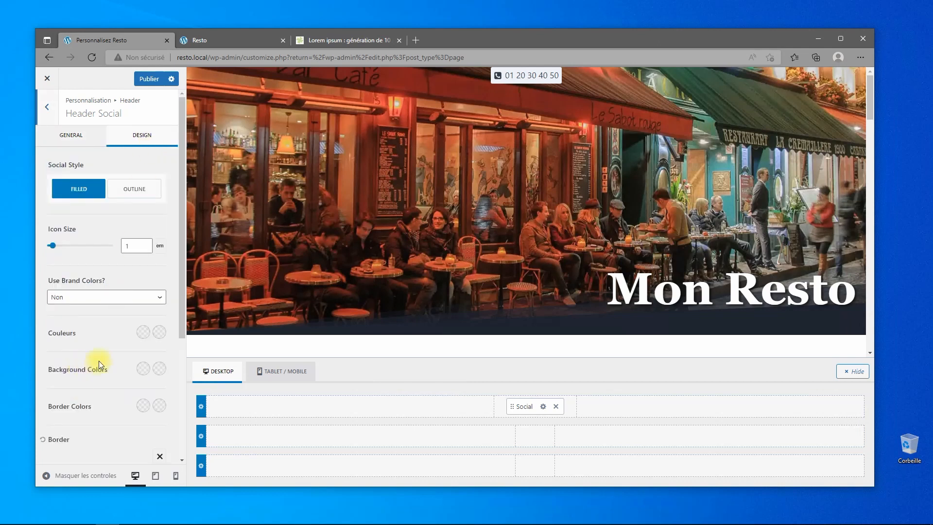
scroll(99, 364, down, 1)
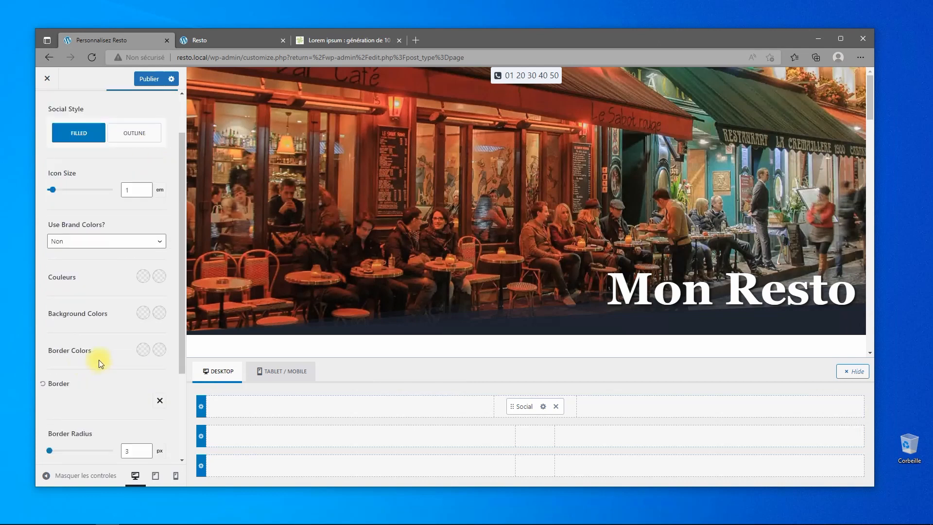
click(145, 280)
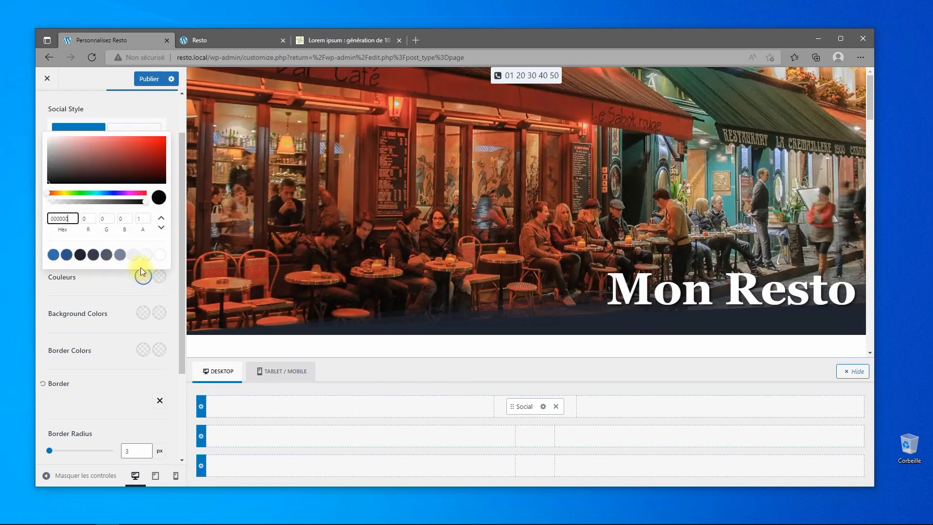
click(158, 256)
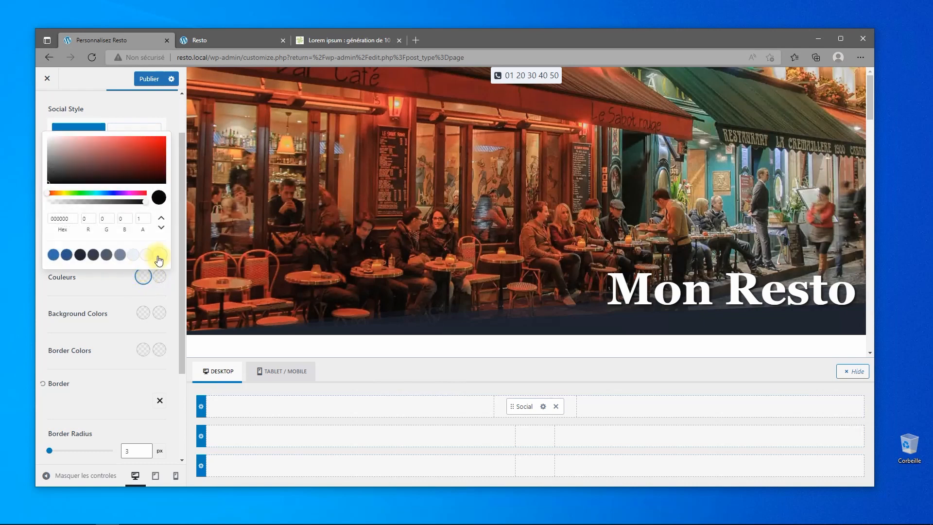
click(111, 299)
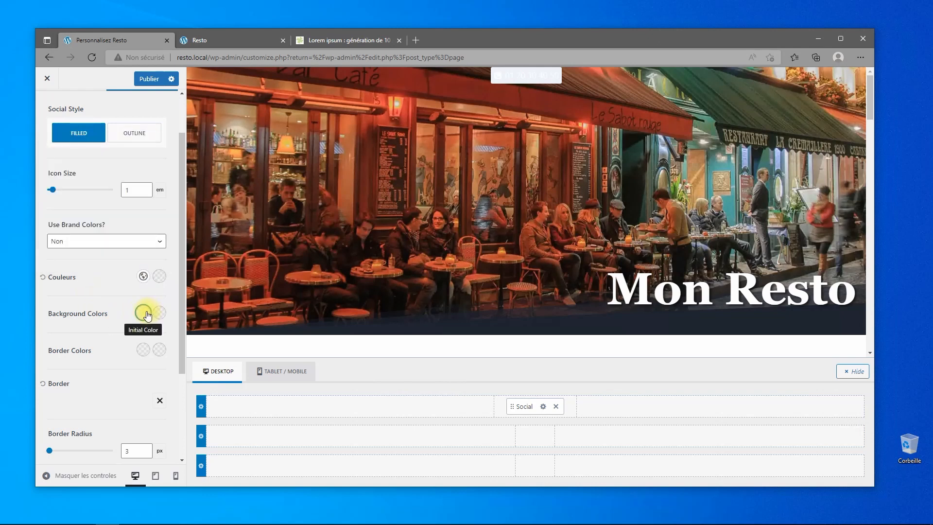
Set the social button backgrounds to aa0000 with hover 940101, publish, and view the live site.
click(143, 313)
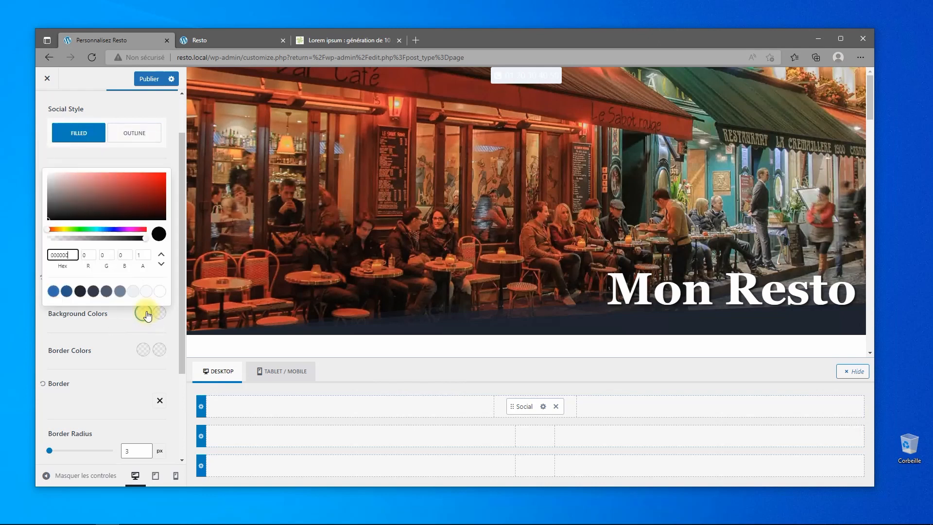
double_click(73, 255)
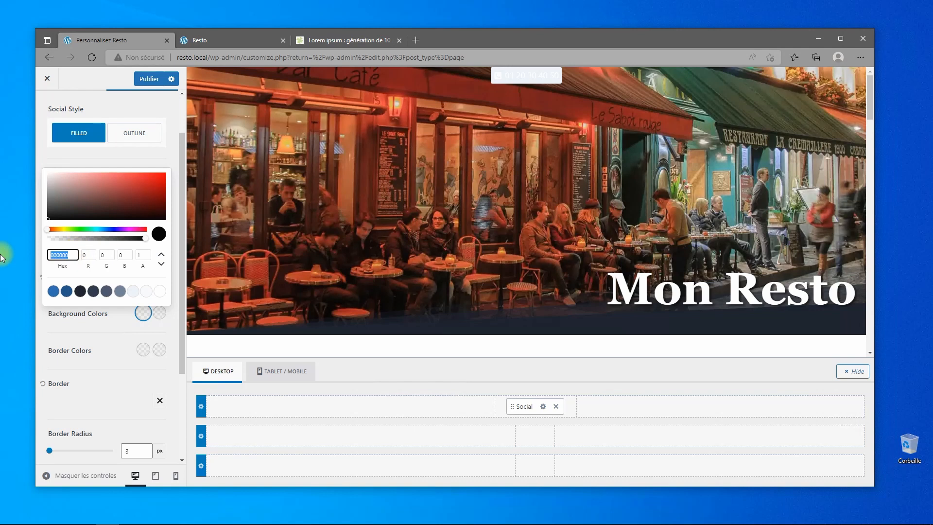
text(aa0000)
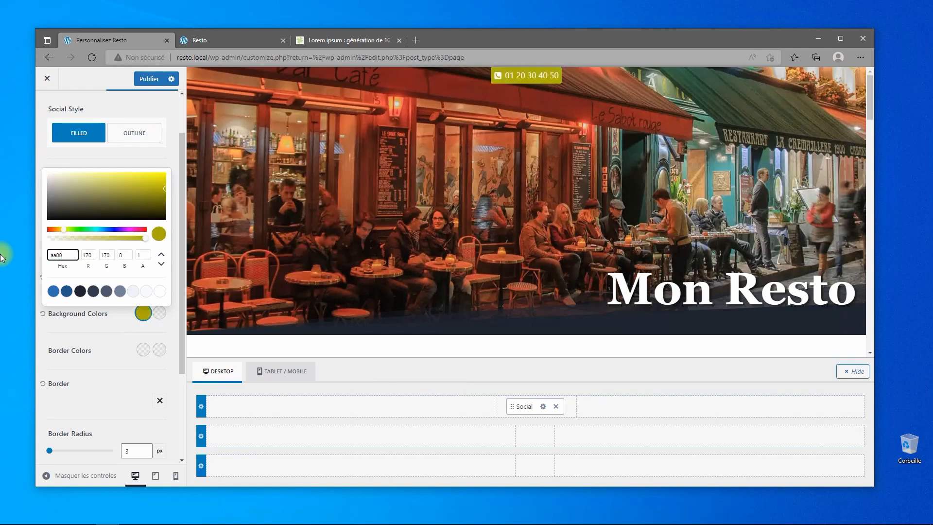
click(117, 330)
click(160, 313)
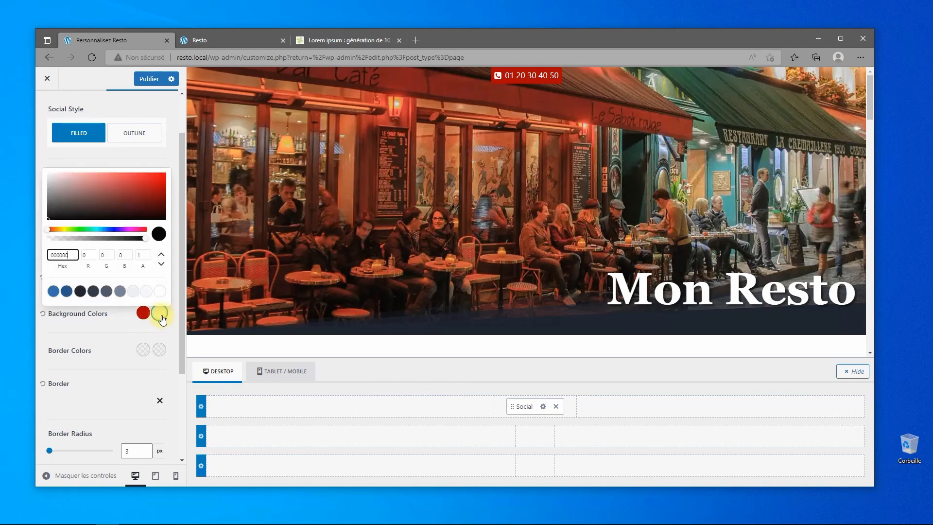
double_click(68, 256)
text(9944)
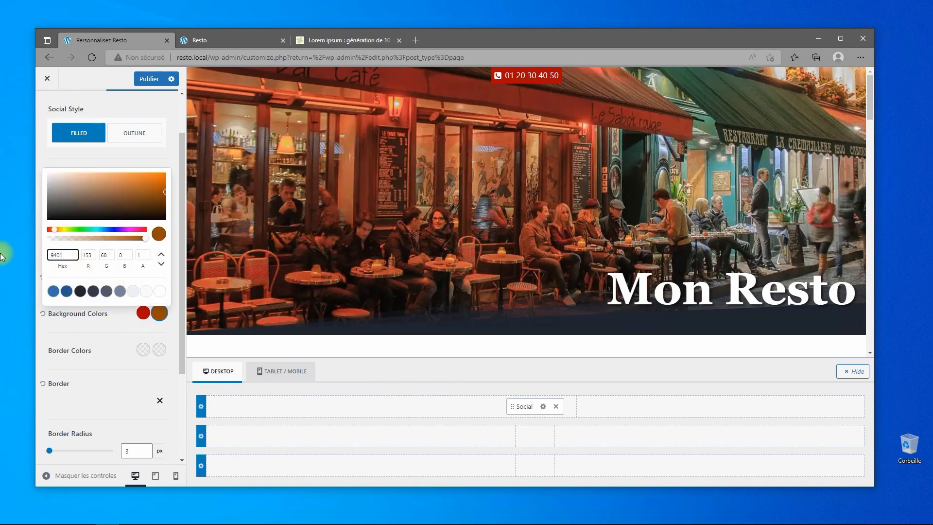
text(1)
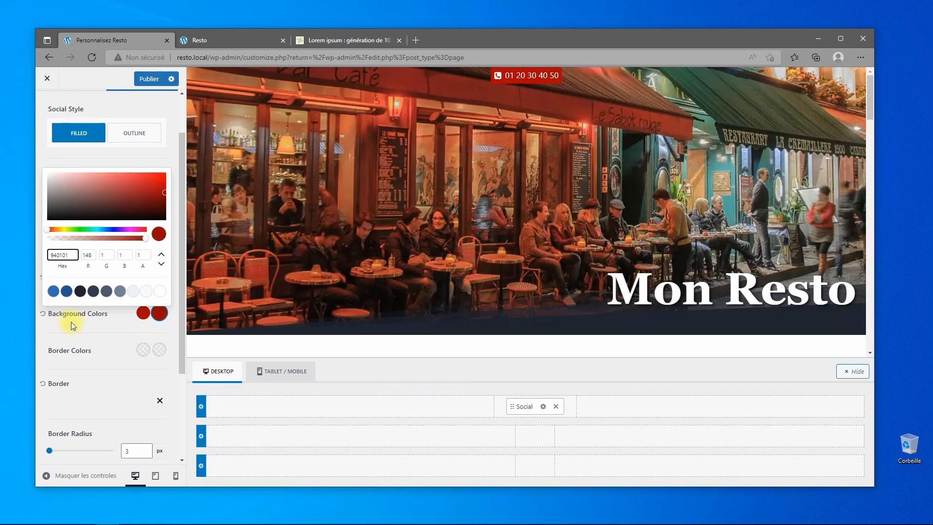
click(98, 329)
click(159, 79)
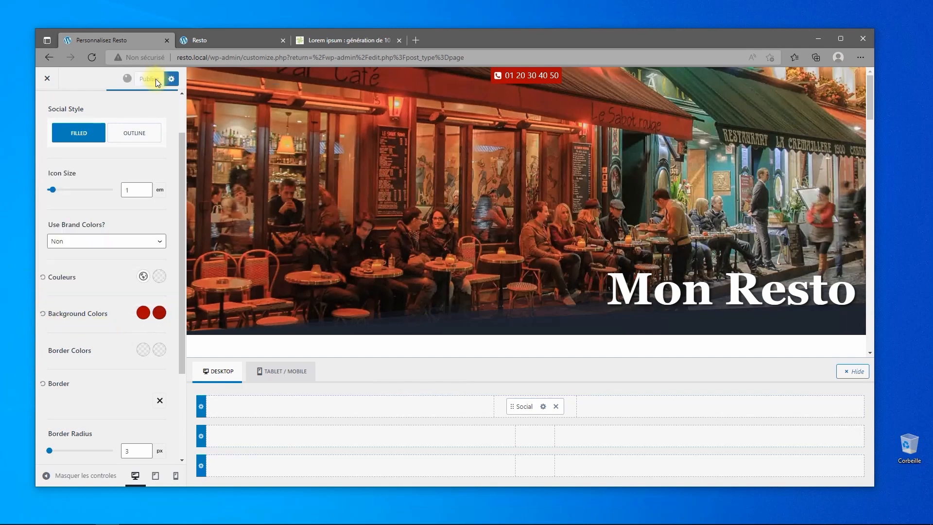
click(219, 42)
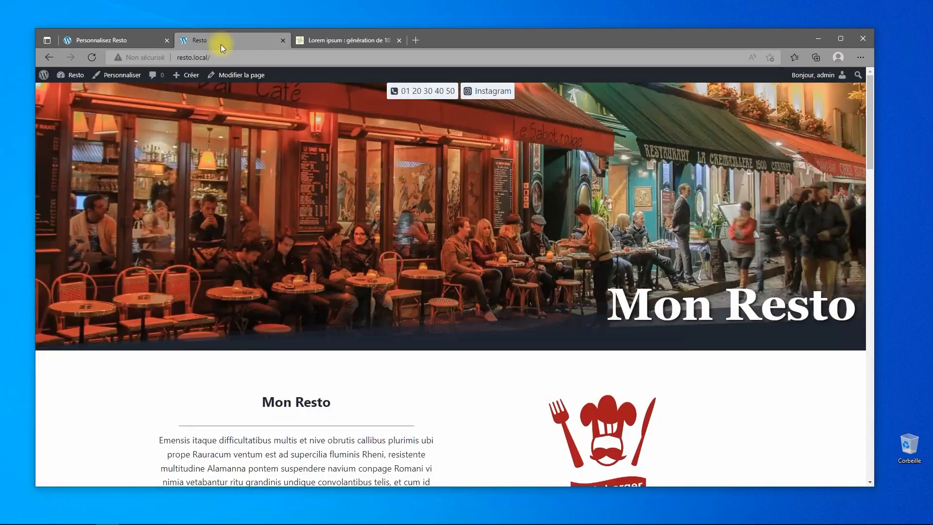
click(91, 56)
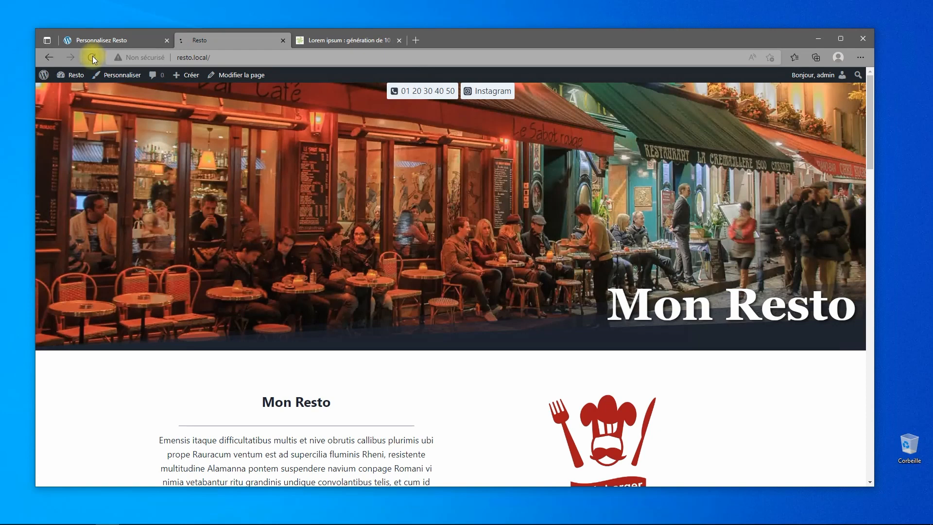
click(445, 92)
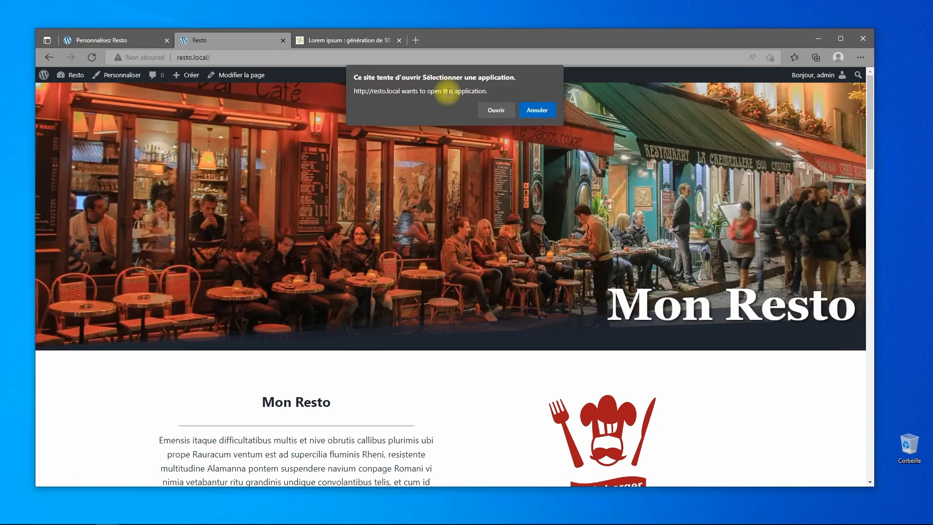
click(539, 112)
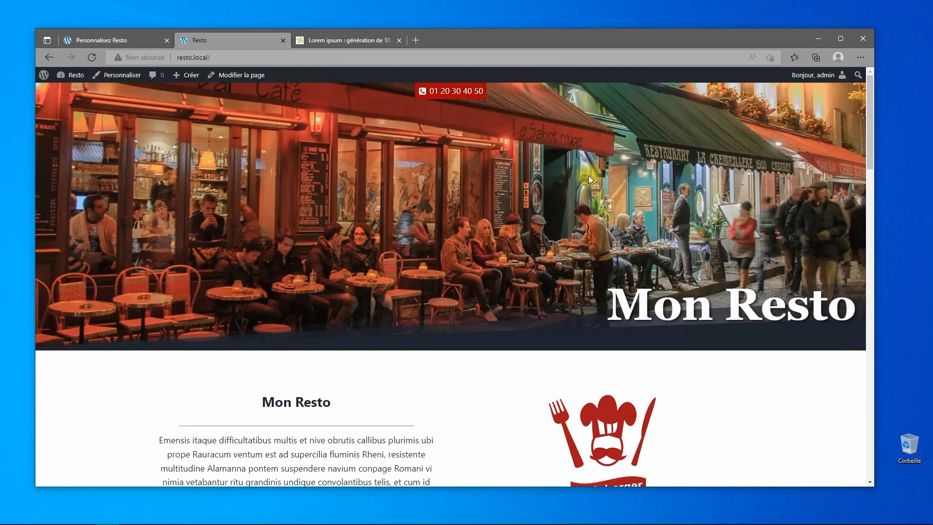
scroll(559, 170, down, 7)
scroll(545, 222, down, 15)
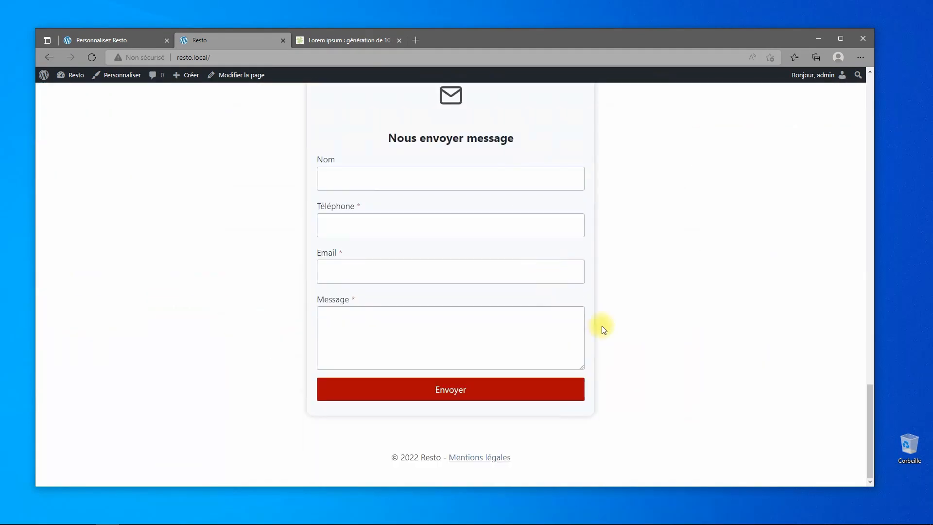
scroll(603, 324, up, 15)
scroll(602, 324, up, 7)
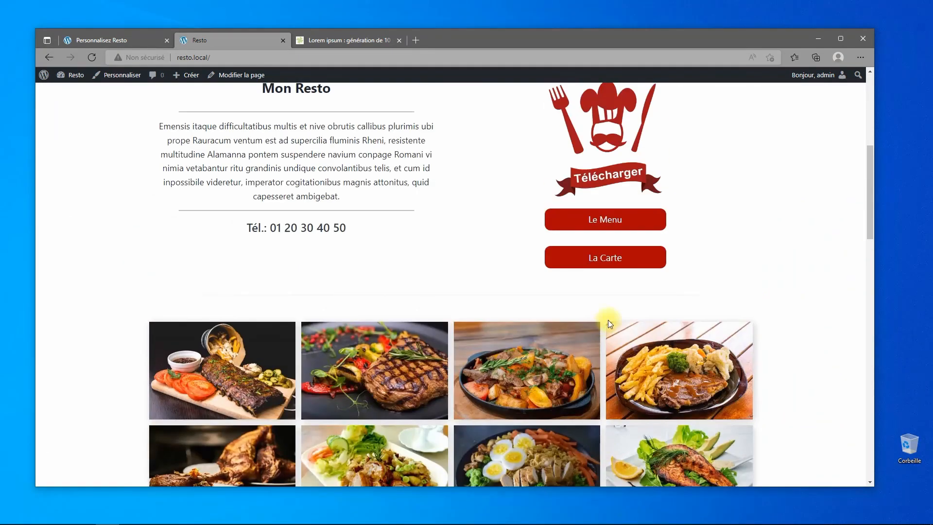
scroll(605, 316, up, 6)
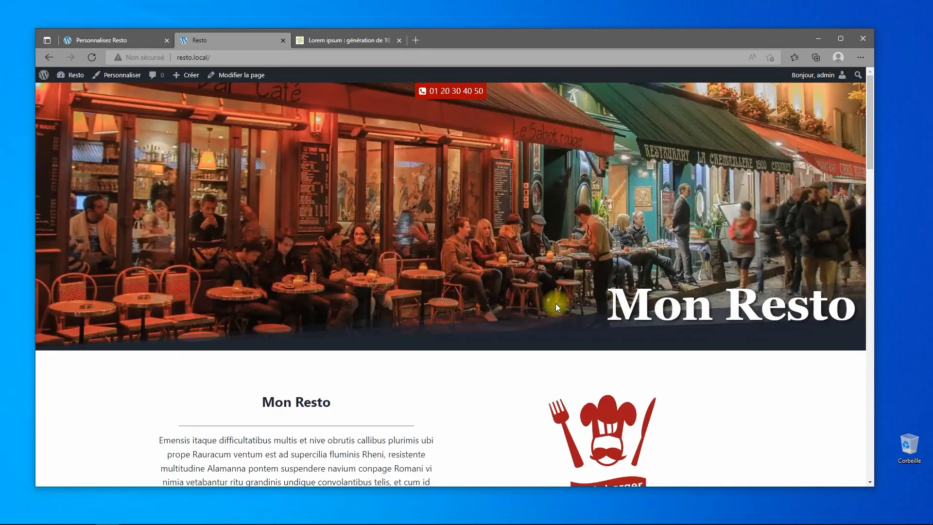
scroll(547, 295, down, 8)
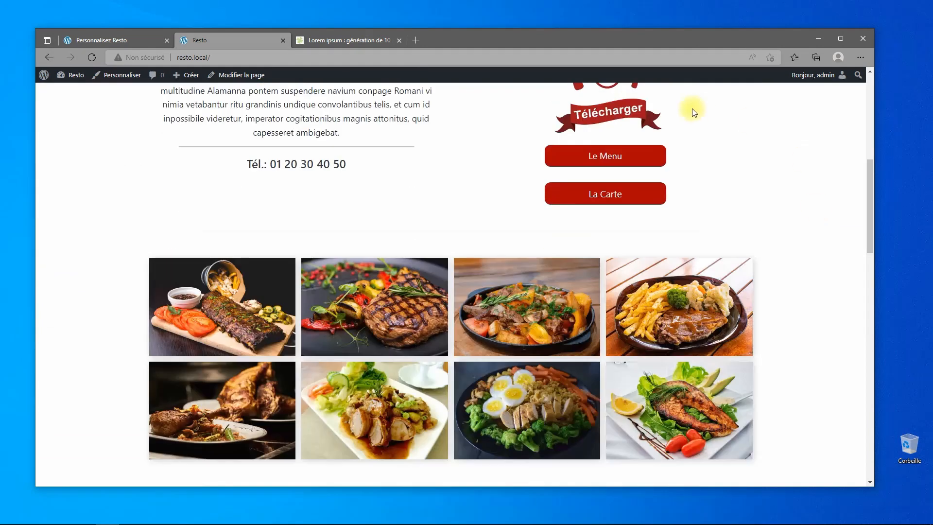
scroll(694, 113, down, 10)
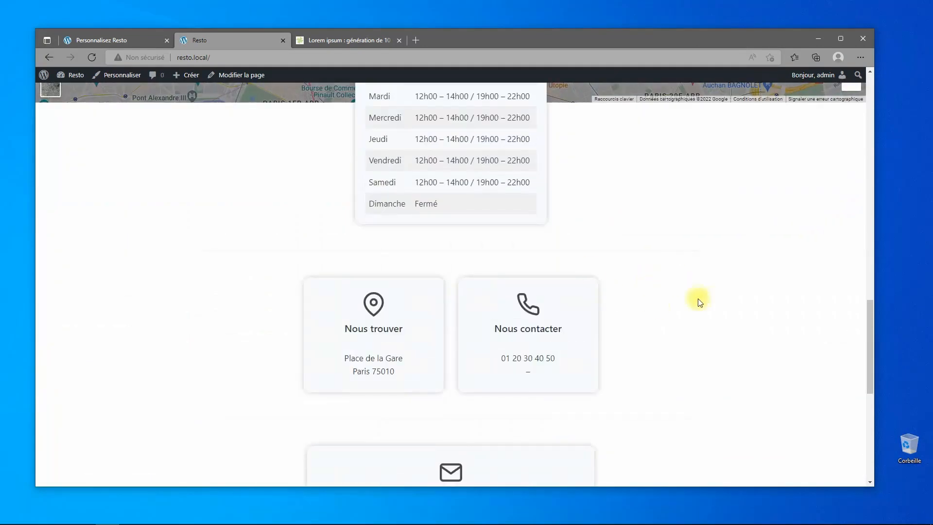
scroll(699, 302, down, 8)
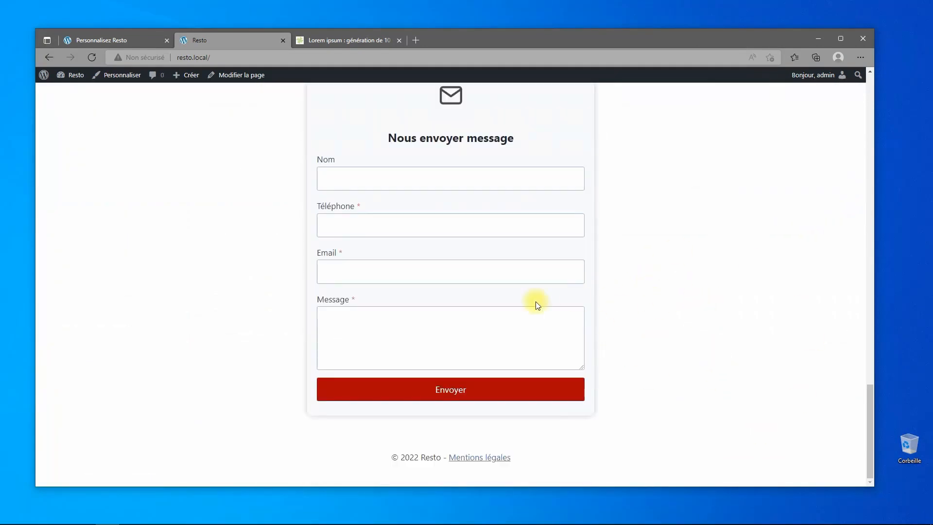
scroll(697, 327, up, 8)
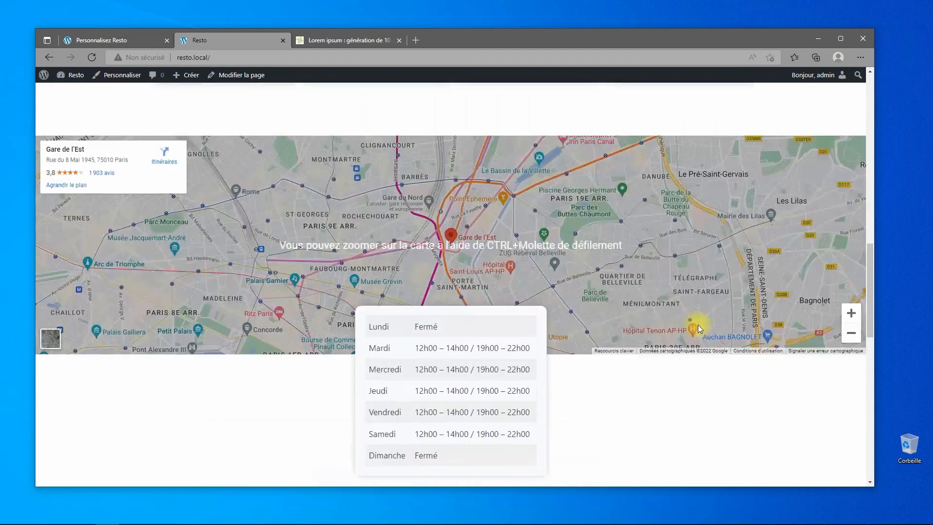
scroll(700, 329, up, 7)
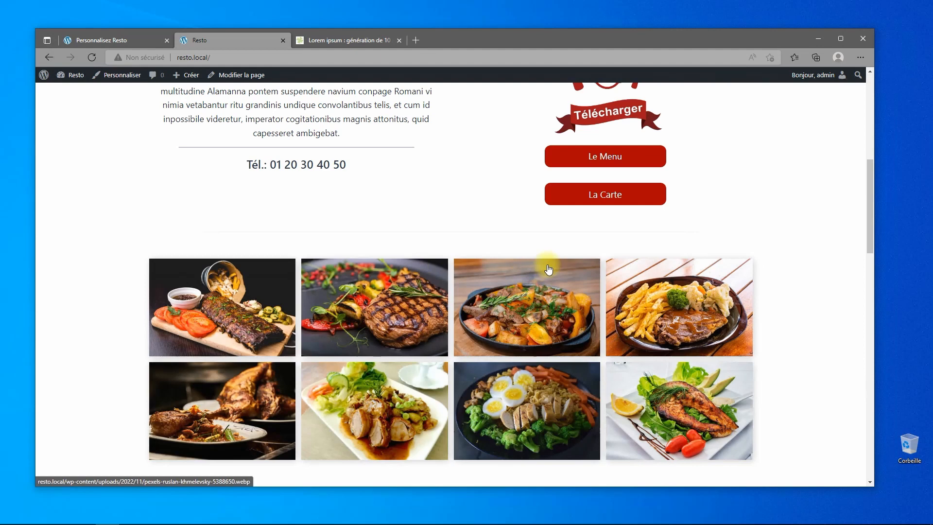
scroll(548, 269, up, 7)
scroll(515, 246, down, 9)
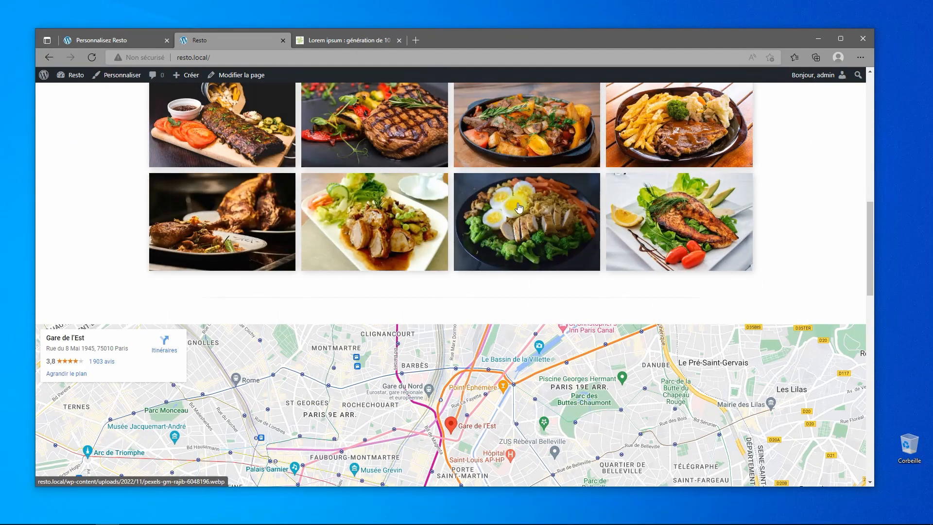
scroll(508, 245, down, 5)
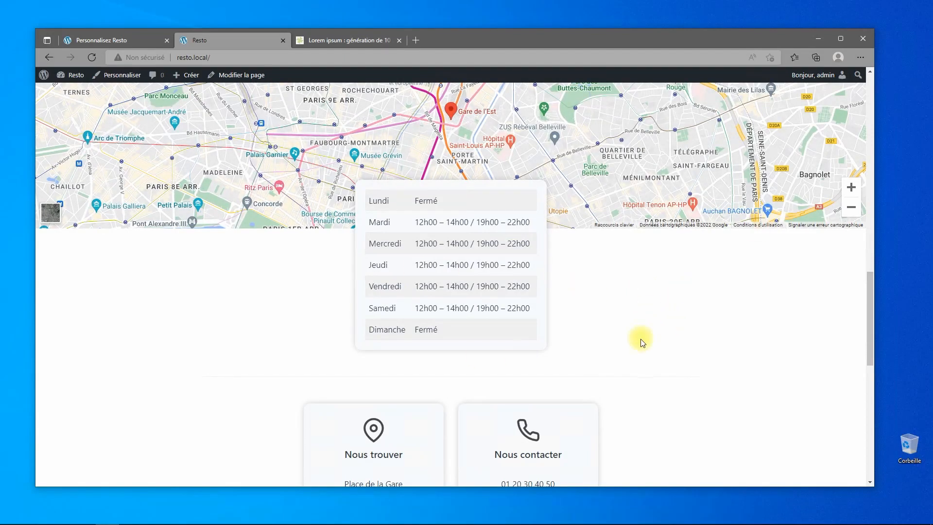
scroll(640, 340, up, 6)
scroll(777, 250, up, 5)
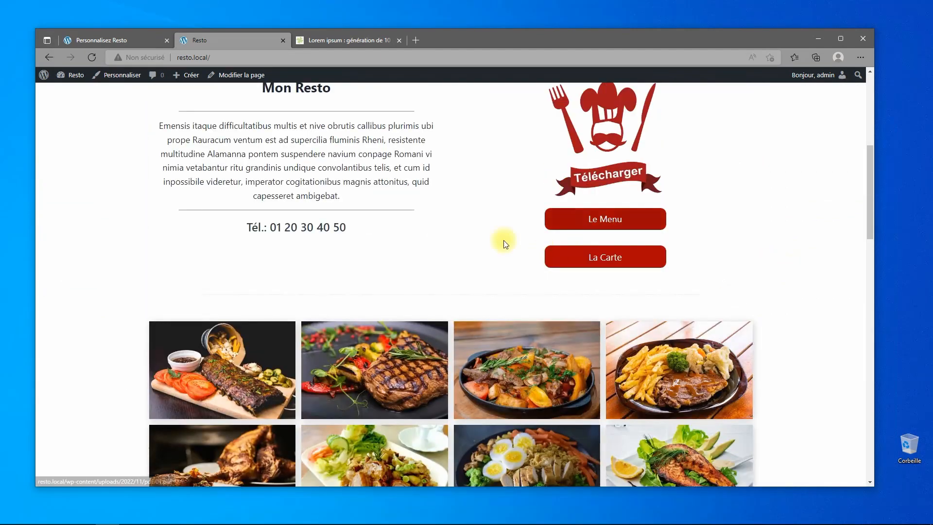
scroll(737, 241, down, 7)
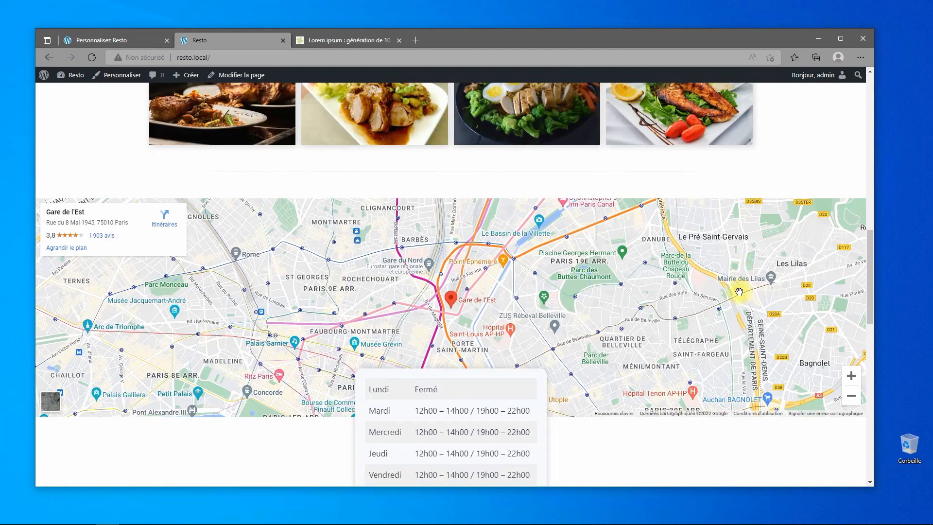
scroll(789, 299, down, 10)
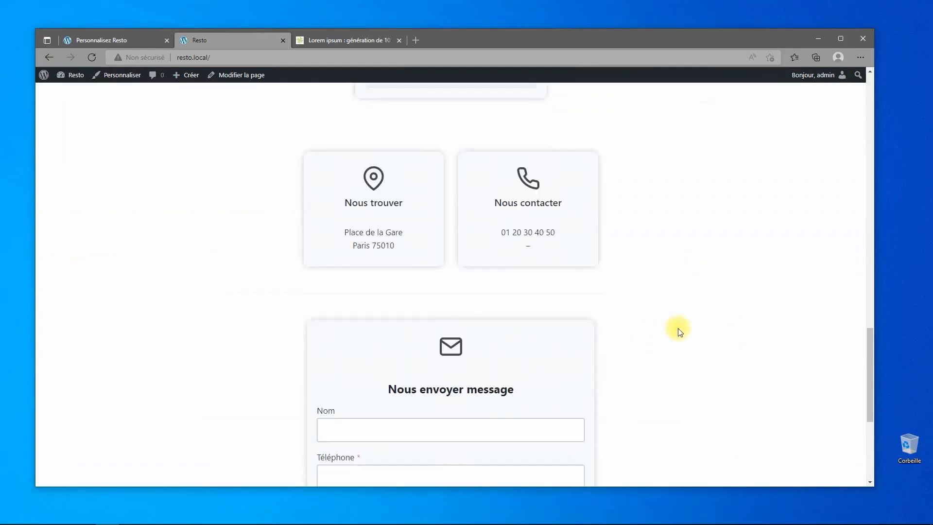
scroll(758, 344, up, 5)
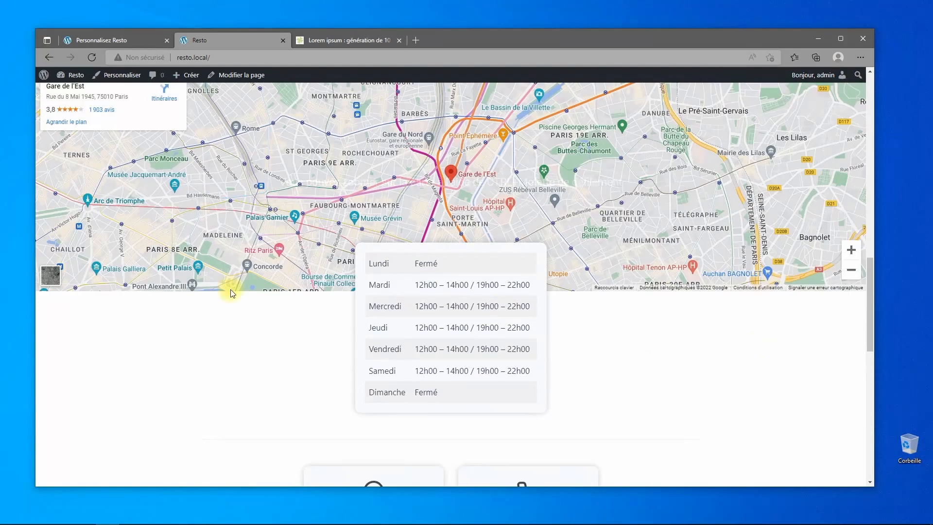
scroll(283, 245, down, 5)
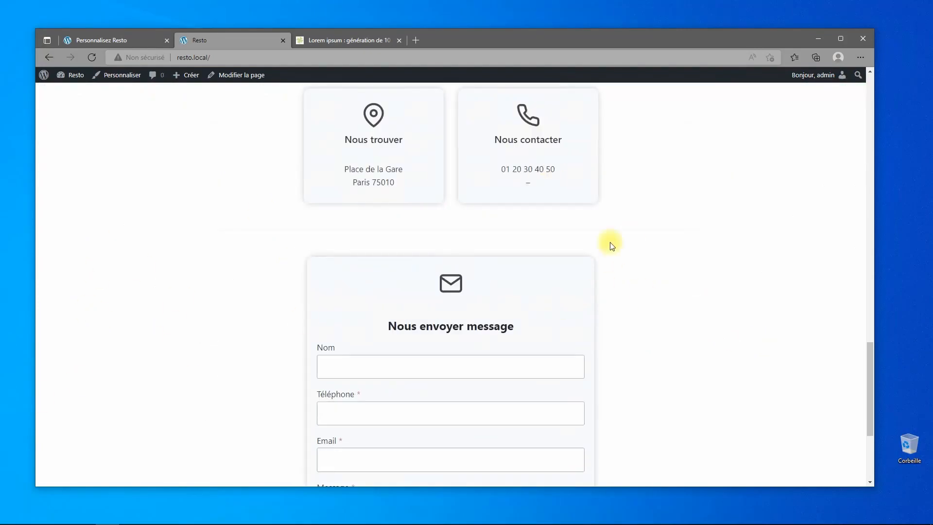
scroll(736, 315, up, 20)
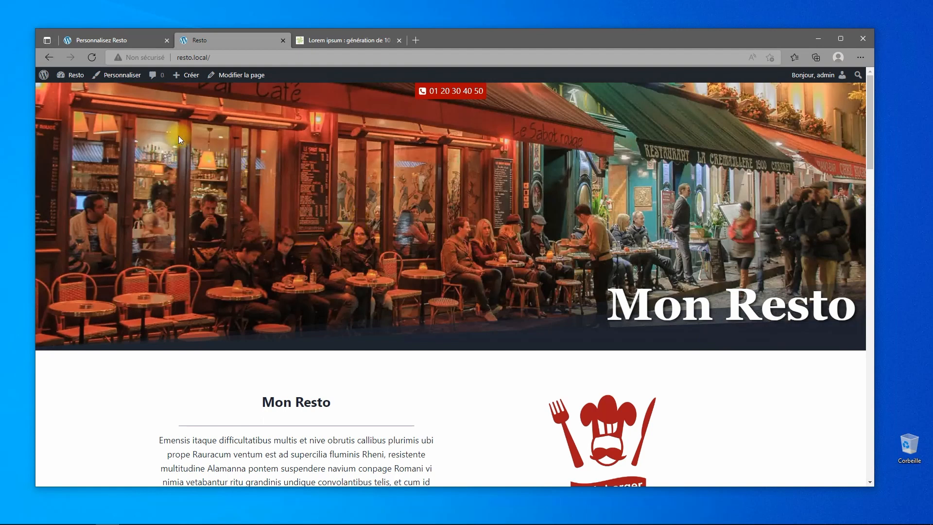
Exit the customizer and launch a manual WPvivid backup of the Resto database and files, stored locally.
click(98, 40)
click(47, 78)
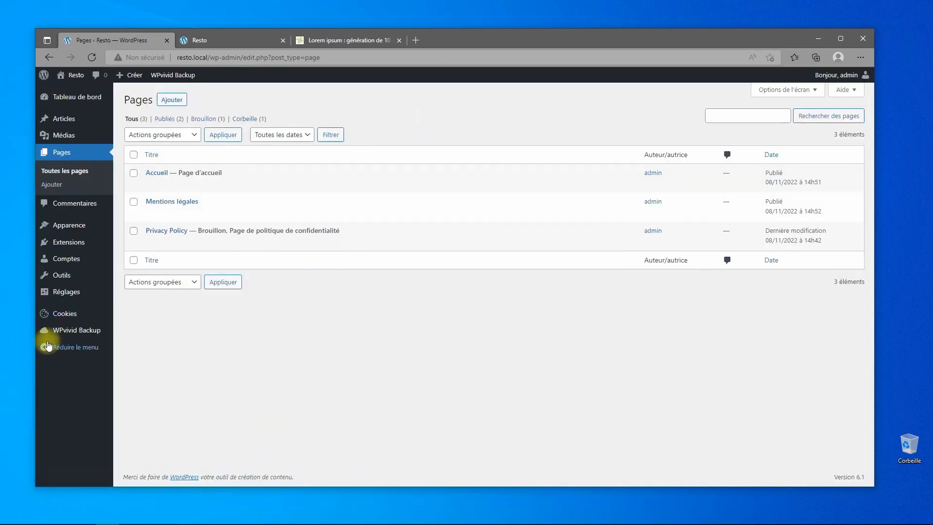
mouse_move(55, 330)
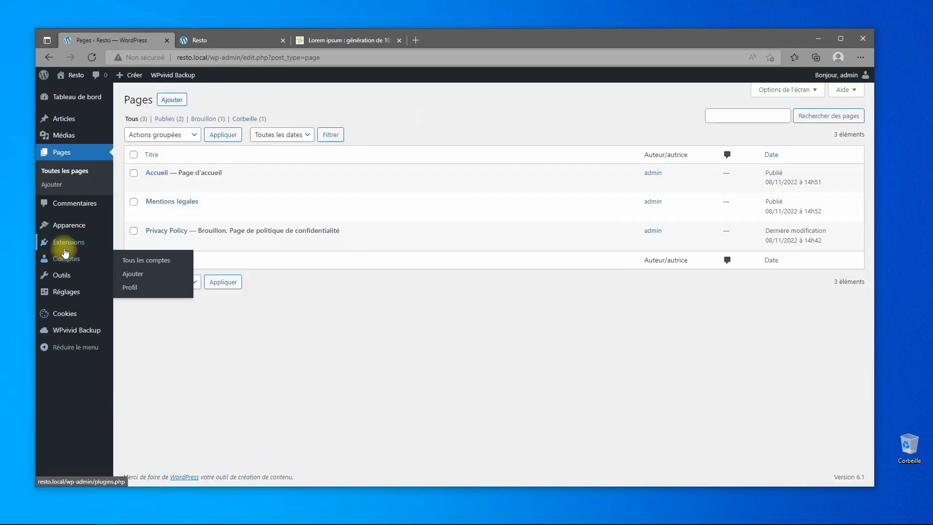
click(63, 330)
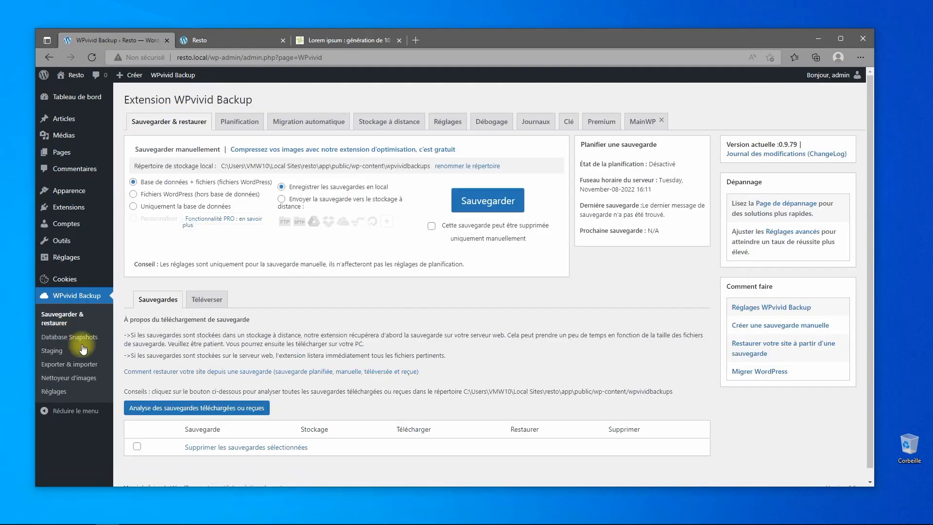
scroll(407, 367, down, 2)
scroll(411, 357, up, 2)
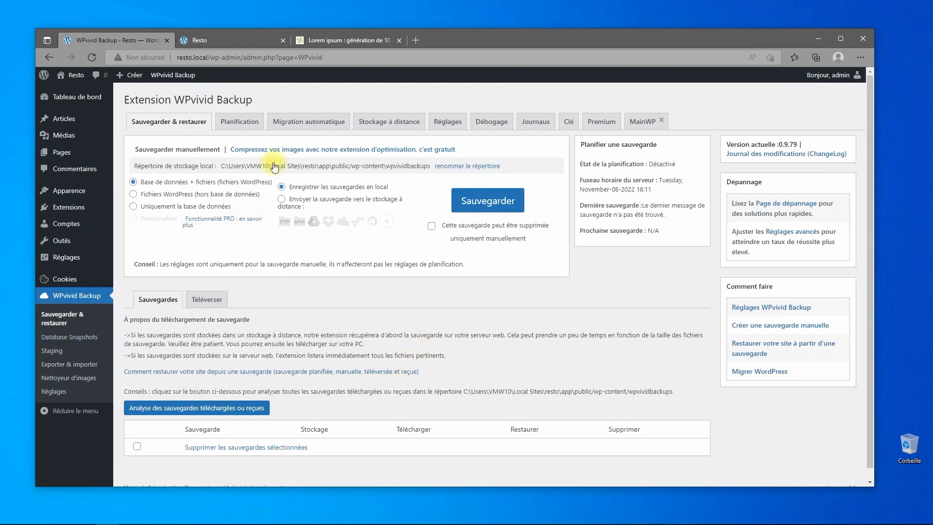
click(452, 210)
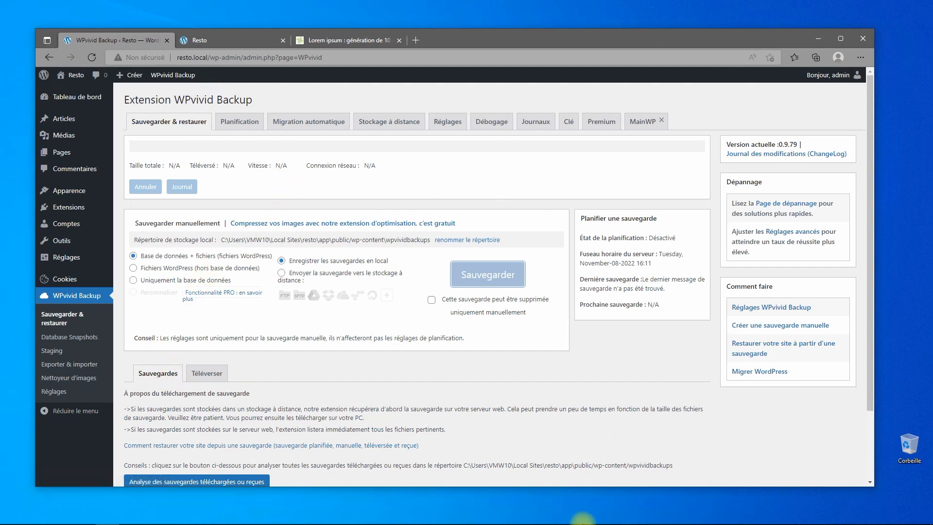
Show the new backup's download tab listing the 41.38 Mo backup_all.zip archive.
mouse_move(833, 511)
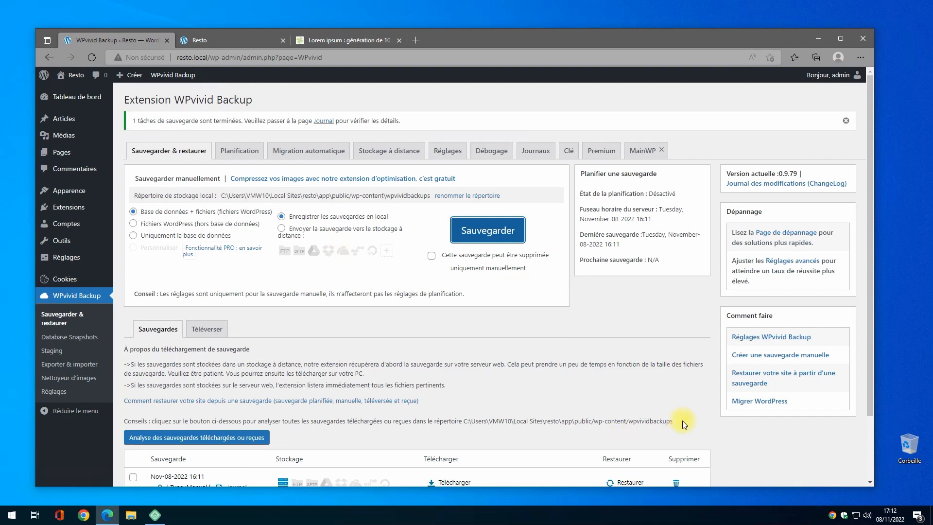
scroll(682, 421, down, 2)
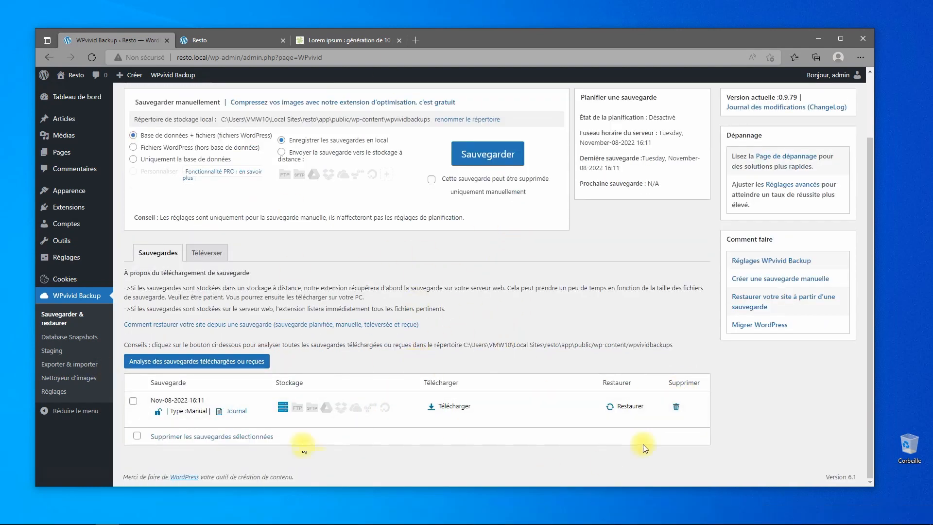
scroll(368, 321, up, 2)
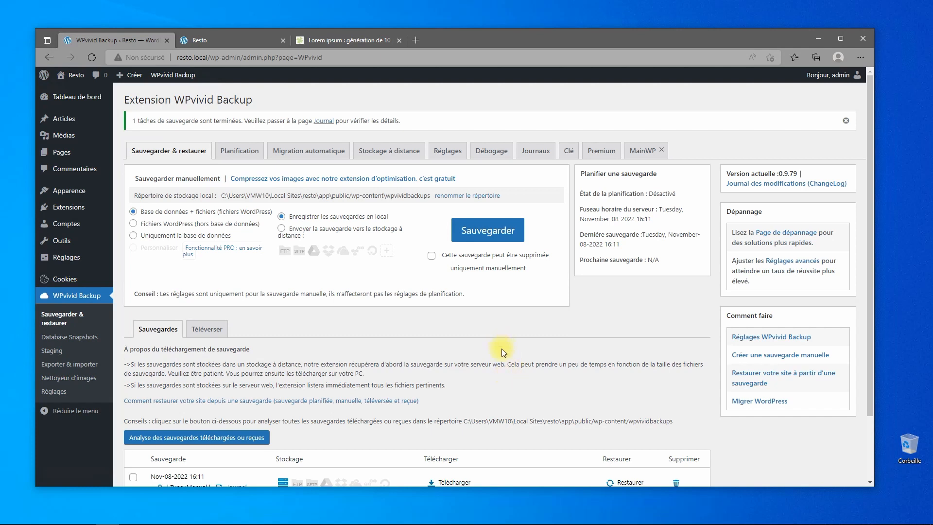
scroll(501, 349, down, 2)
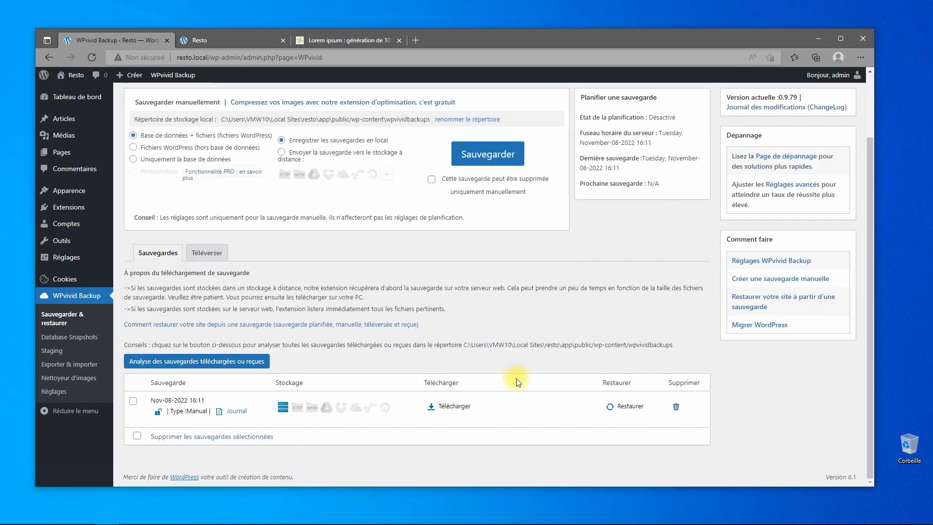
click(437, 407)
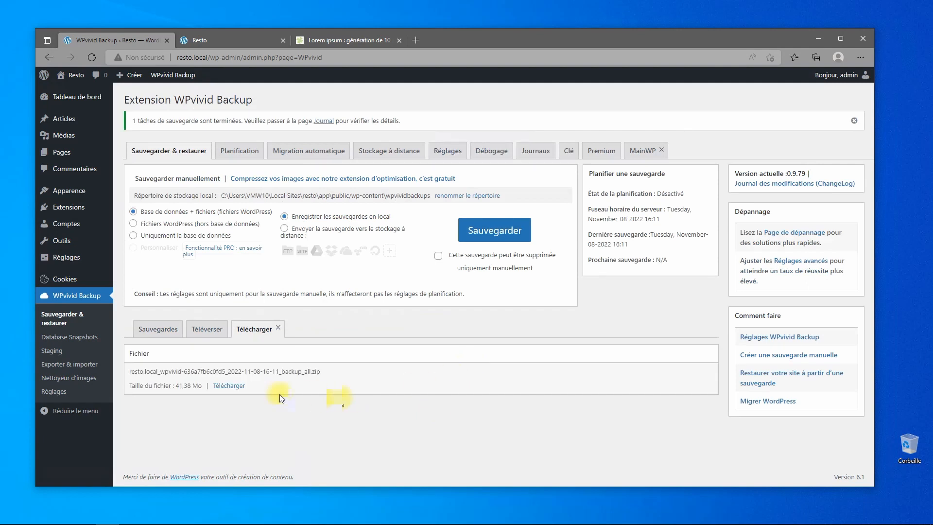
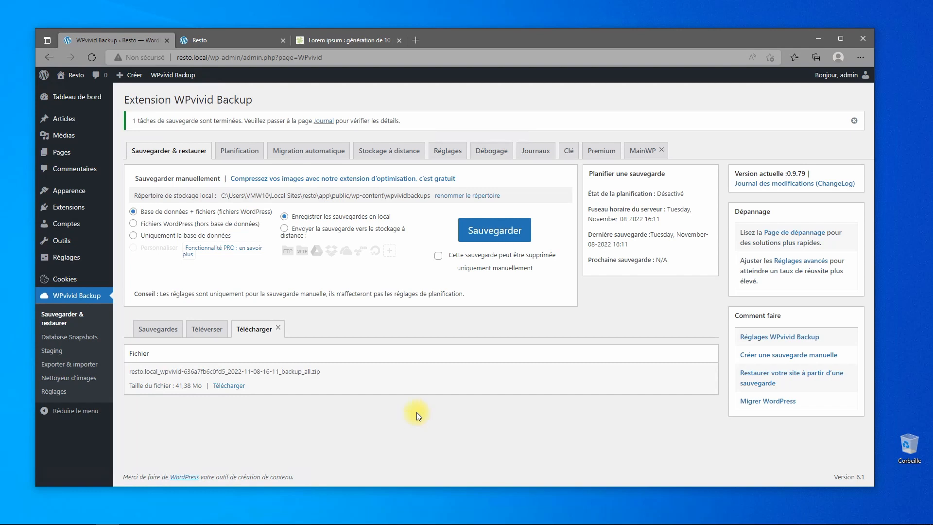
Glance at the general settings, then list the installed plugins: WPvivid Backup, Cookie Notice and Kadence Blocks.
click(58, 266)
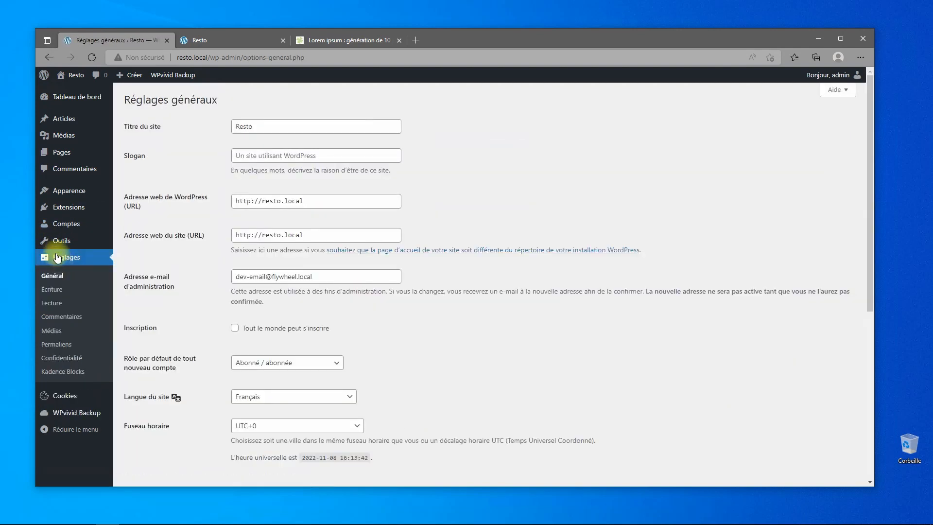
click(71, 209)
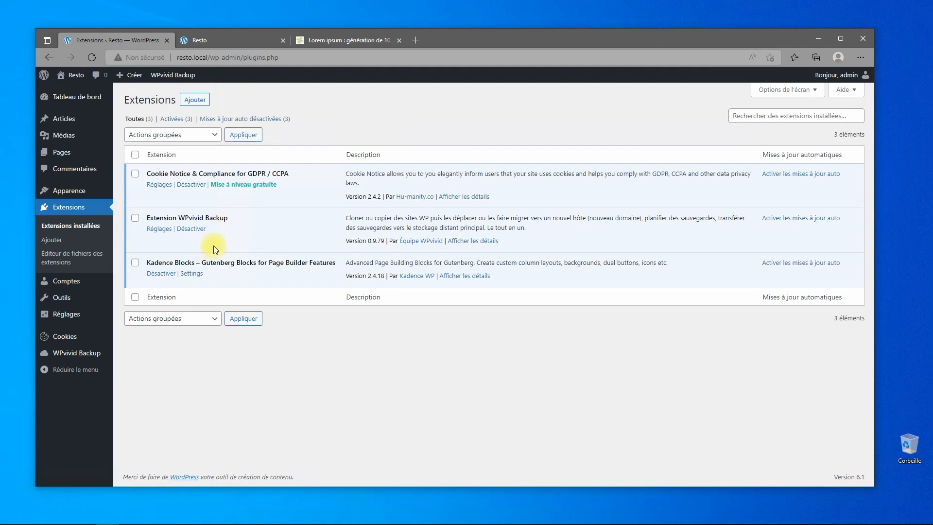
On WPvivid Backup, check the upload area without uploading, then return to the Nov-08-2022 16:11 backup list.
click(78, 358)
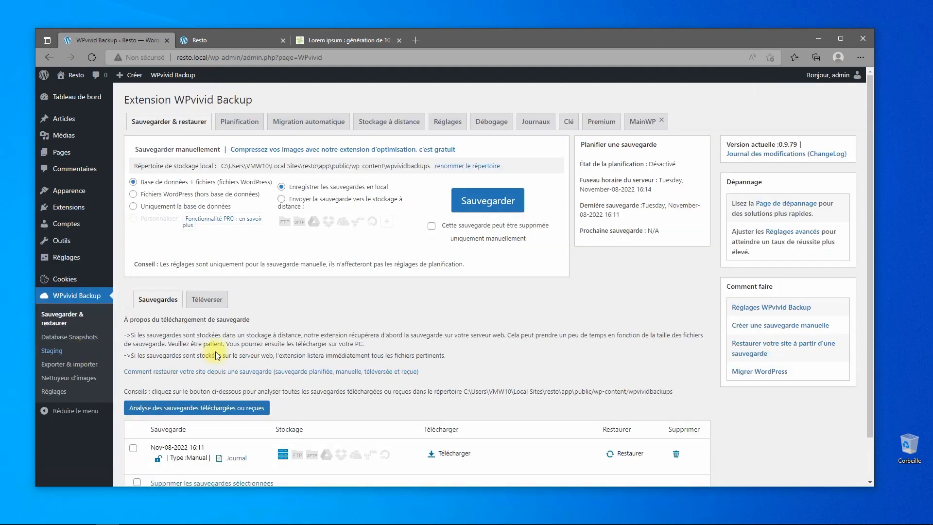
scroll(279, 336, down, 1)
click(206, 252)
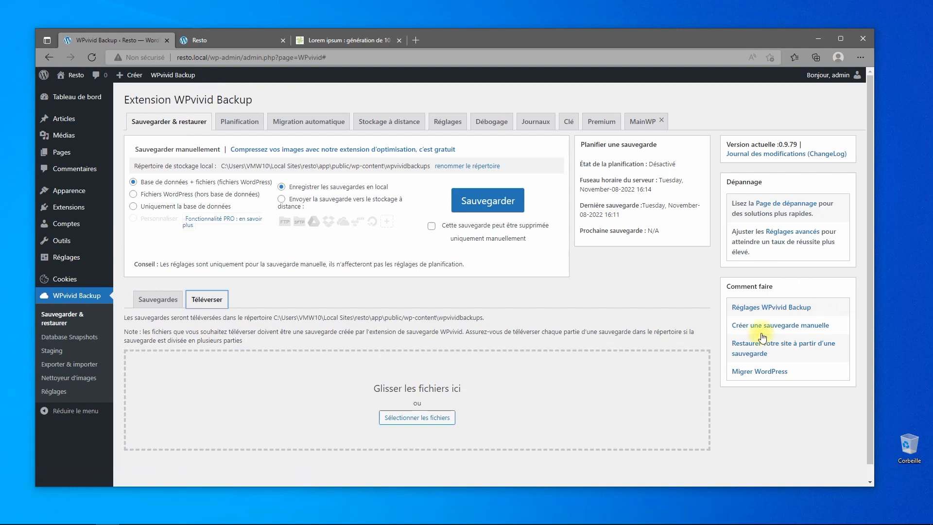
click(451, 416)
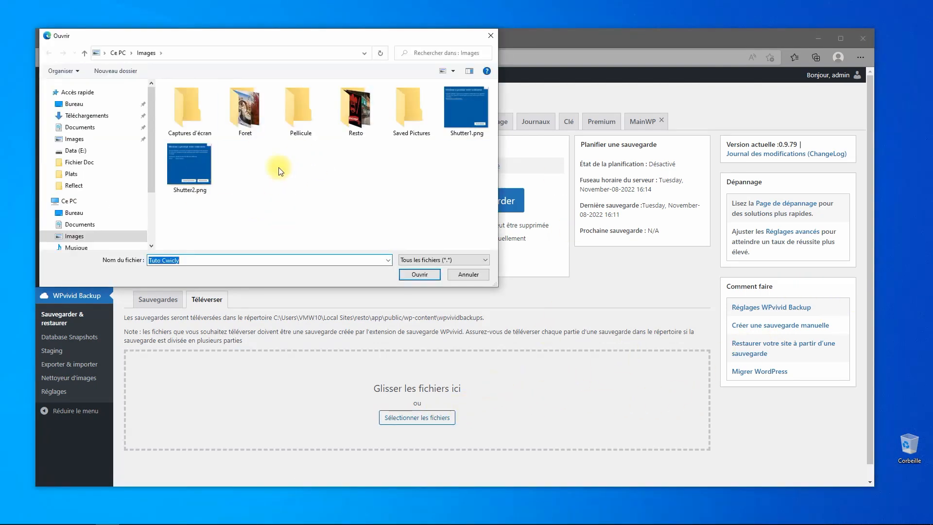
click(469, 276)
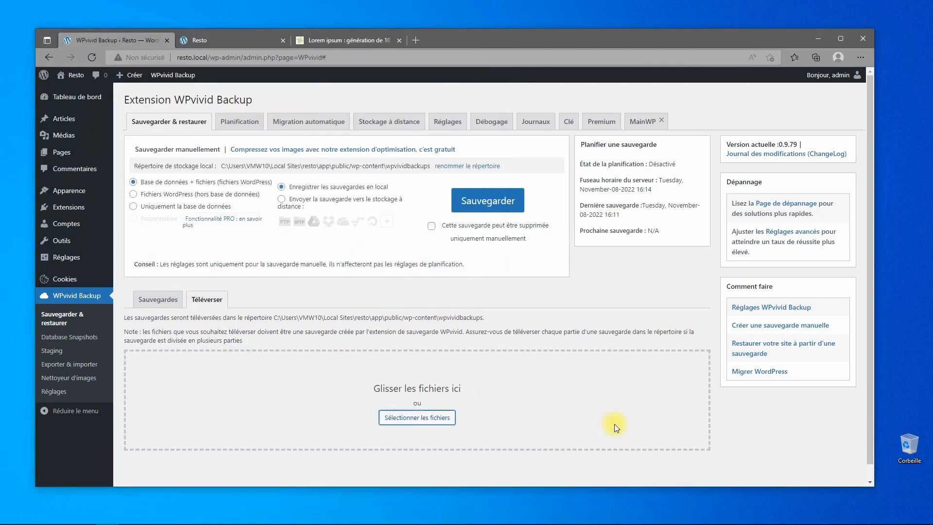
scroll(466, 401, down, 1)
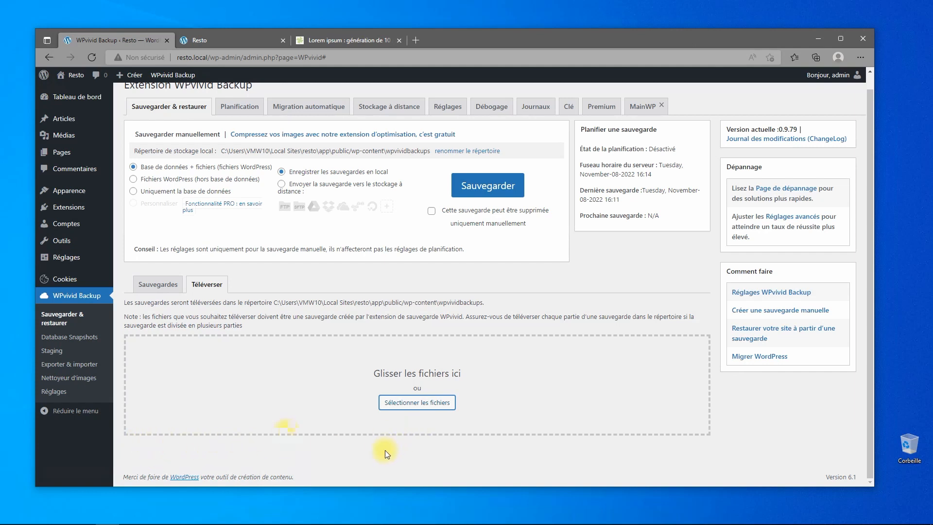
click(141, 284)
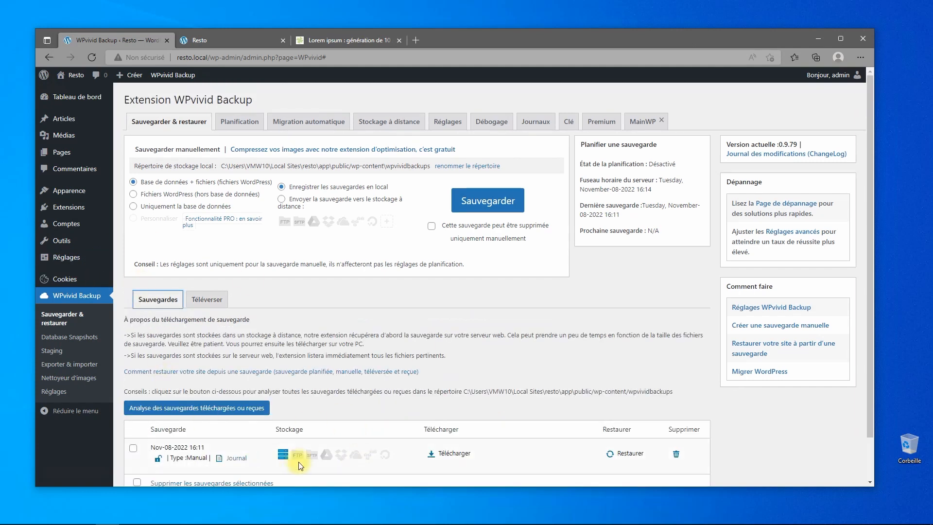
scroll(529, 391, down, 1)
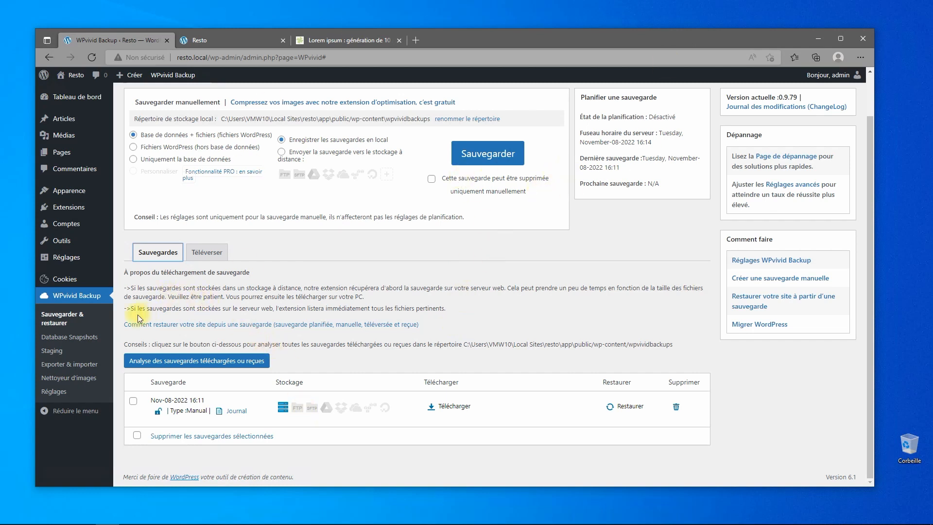
Review the Permalinks page, where the post-name structure (/%postname%/) is selected.
click(67, 263)
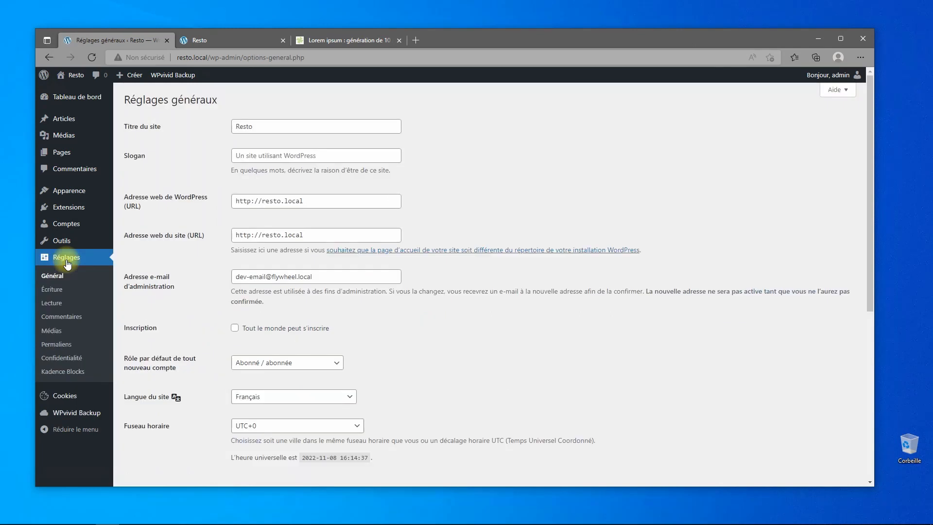
click(56, 344)
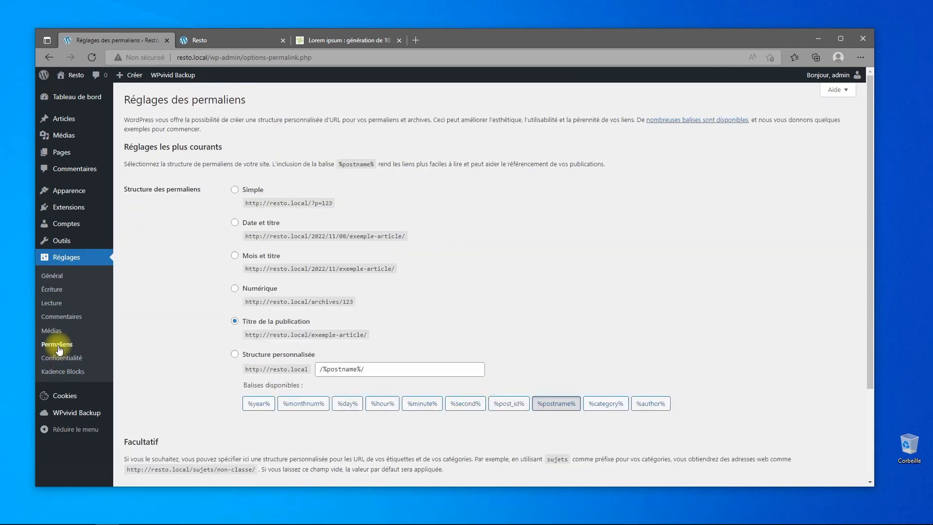
scroll(223, 333, down, 2)
scroll(222, 333, down, 1)
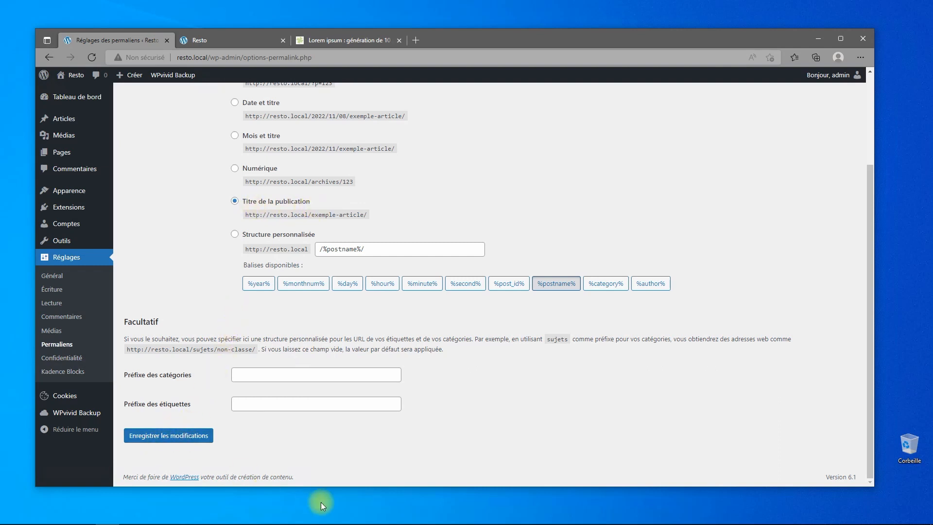
scroll(343, 399, up, 3)
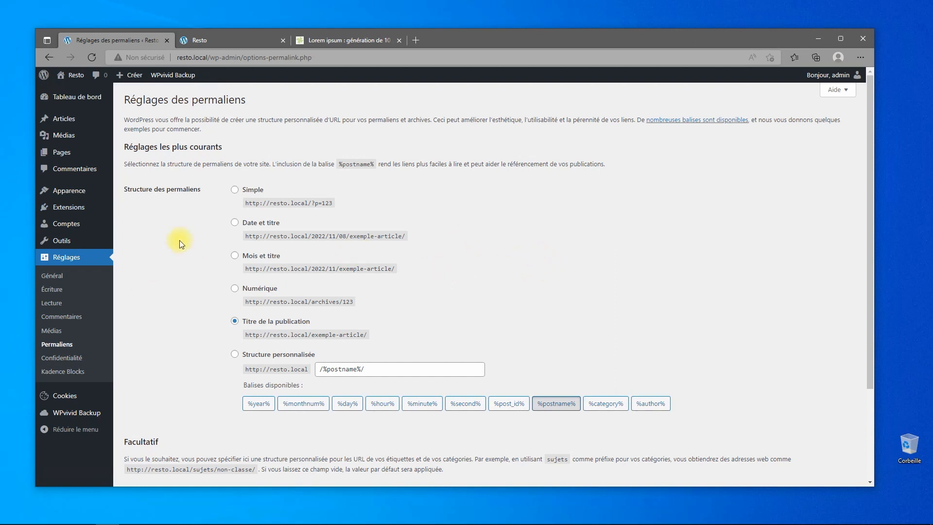
click(201, 39)
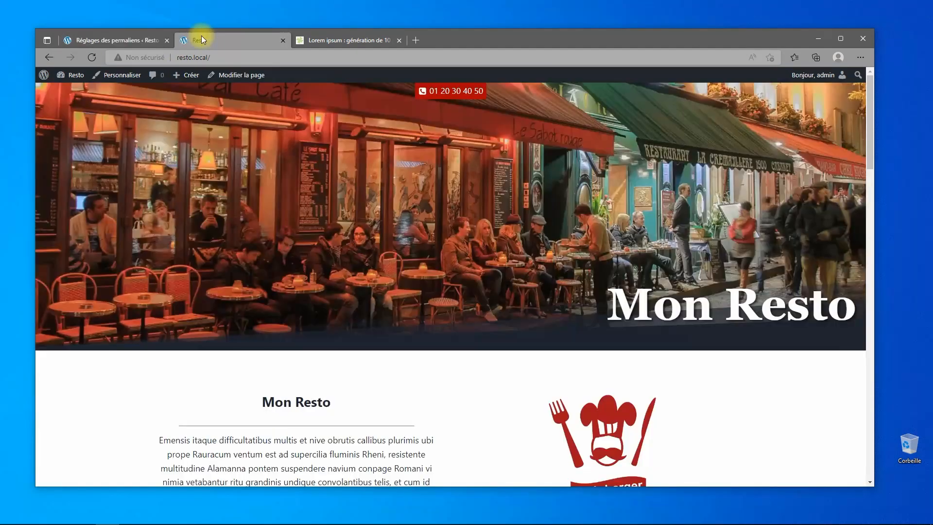
scroll(435, 277, down, 4)
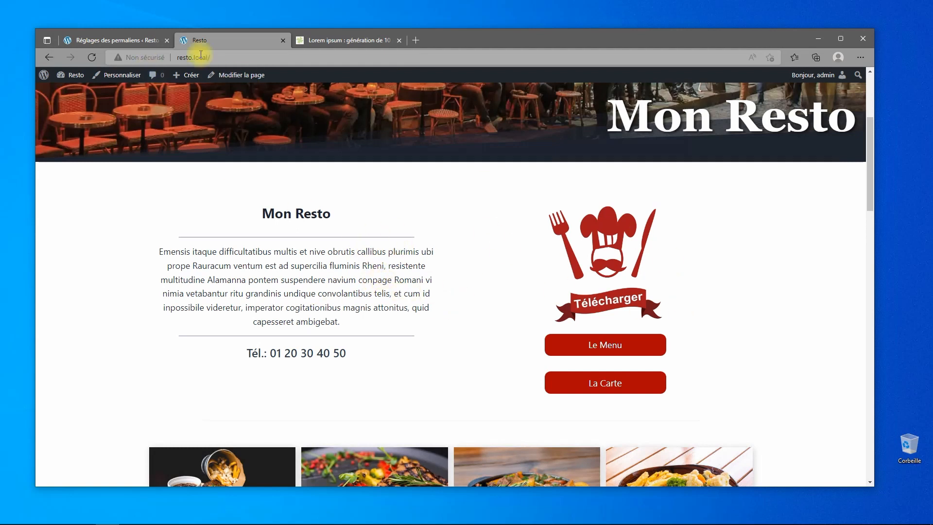
click(104, 41)
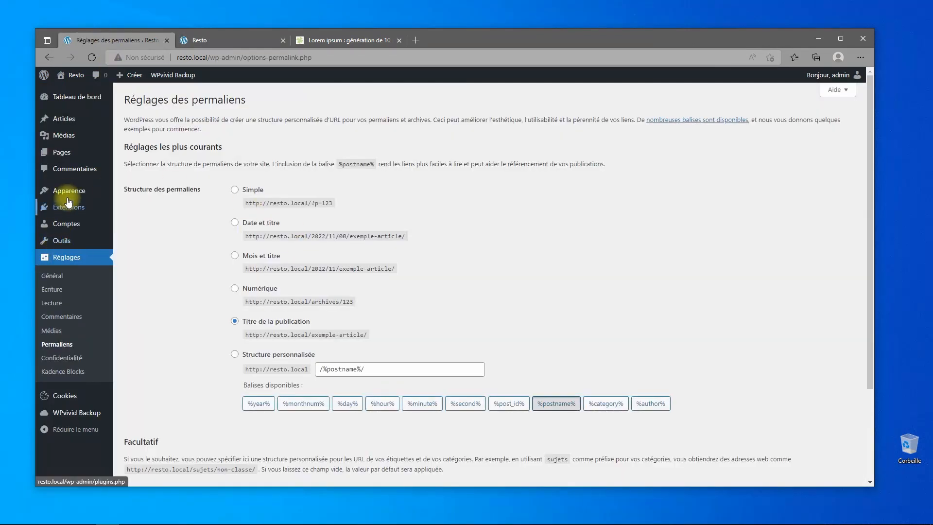
mouse_move(69, 191)
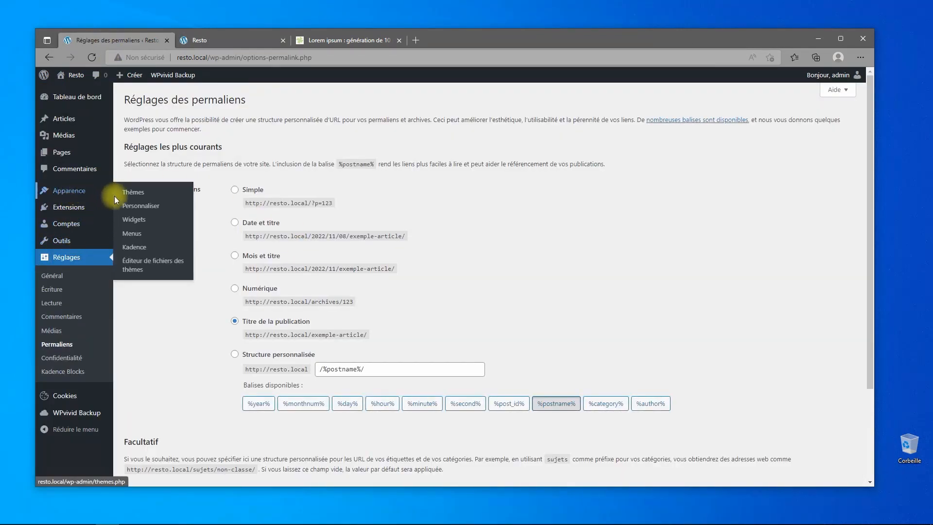
Open the Kadence customizer, look into General, then go to the Site Identity panel.
click(130, 207)
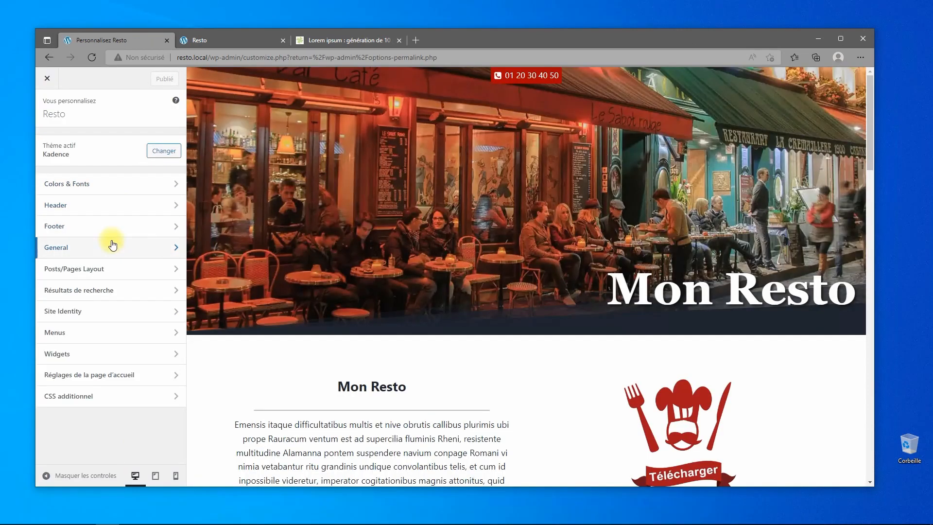
click(110, 247)
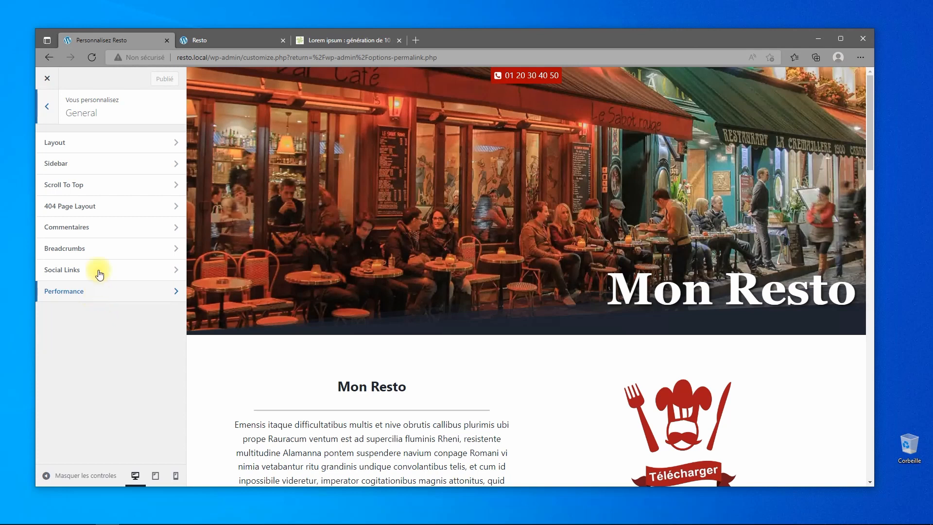
click(44, 115)
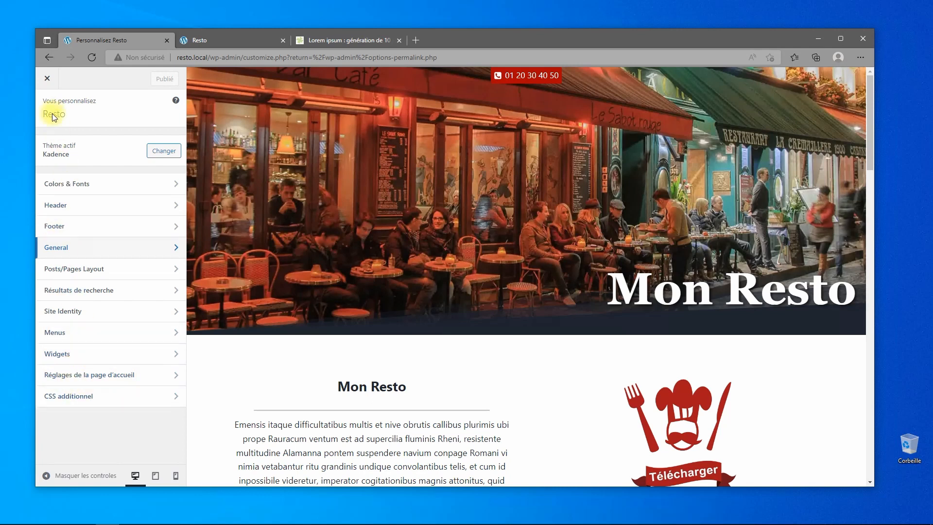
click(77, 312)
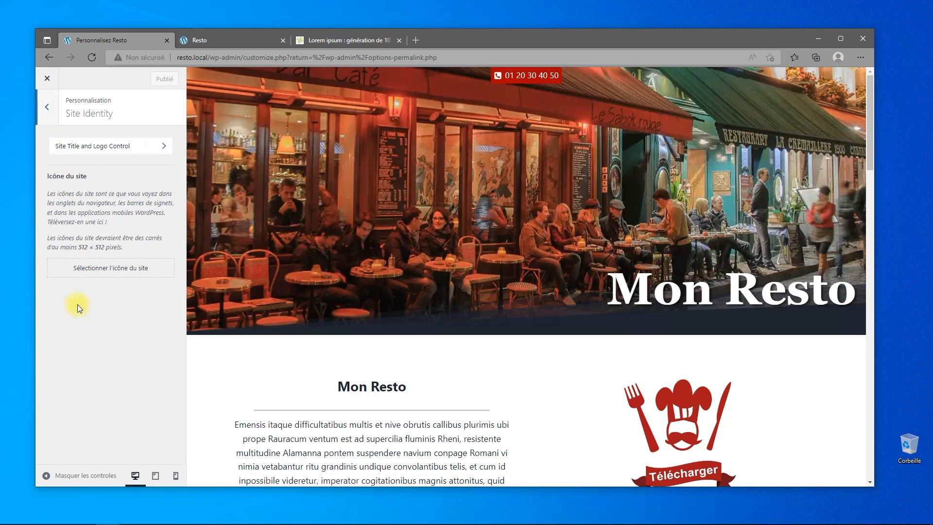
Expand Site Title and Logo, touch the slogan field, then show the Site Icon options (512 × 512 minimum).
click(122, 148)
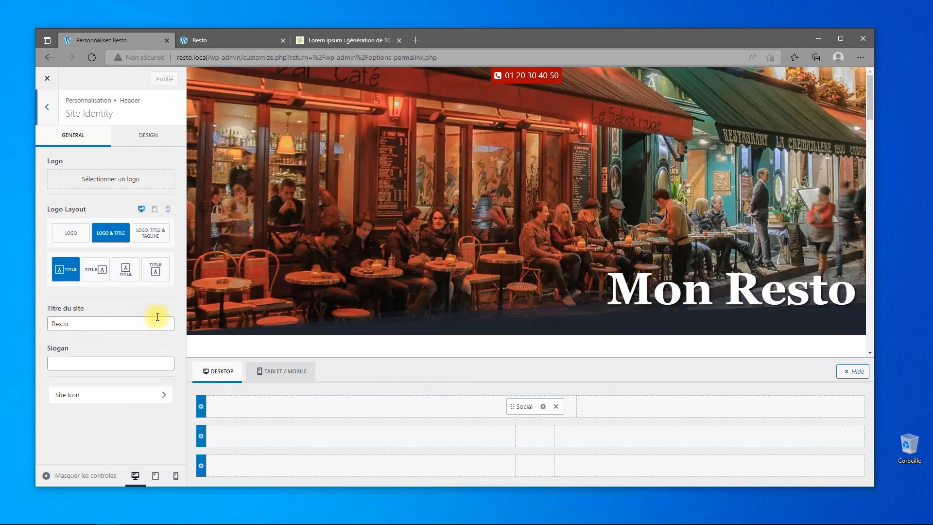
click(80, 363)
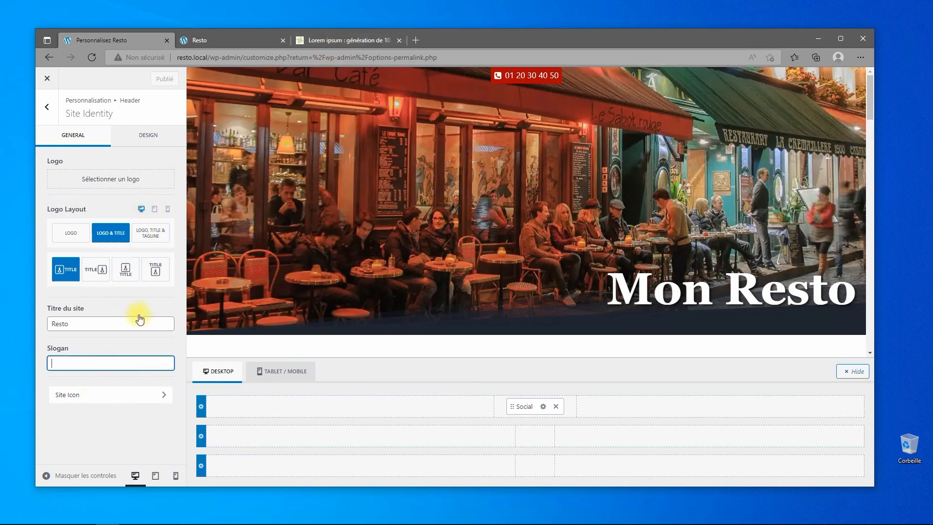
click(68, 395)
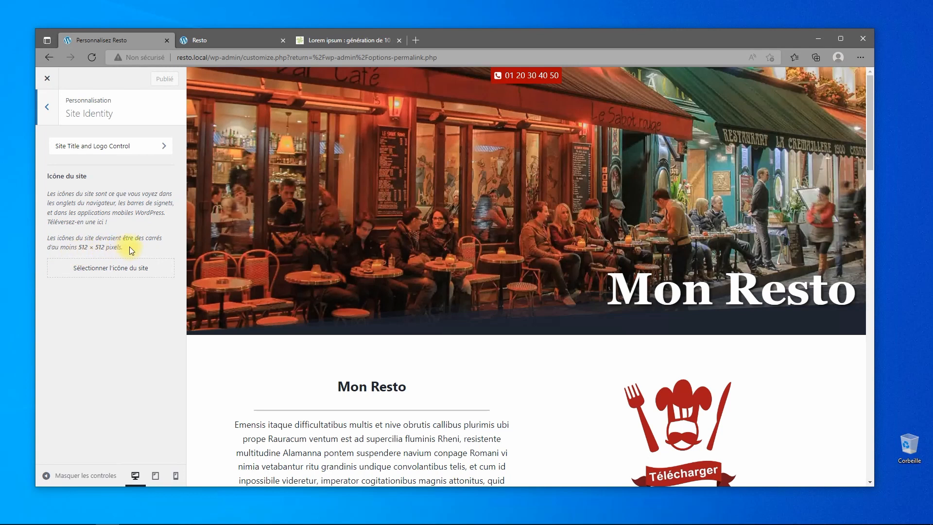
Twice select the chef-hat logo from the media library as site icon, then cancel the crop.
click(111, 271)
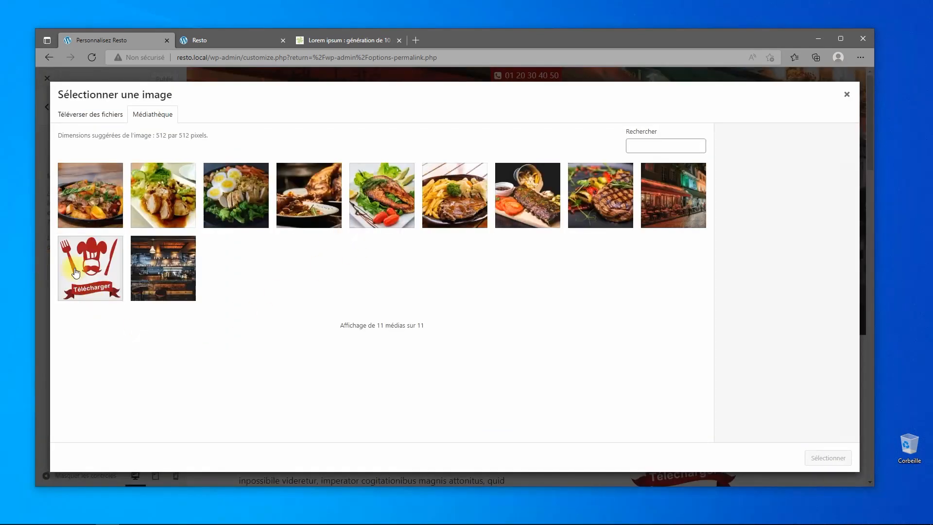
click(75, 272)
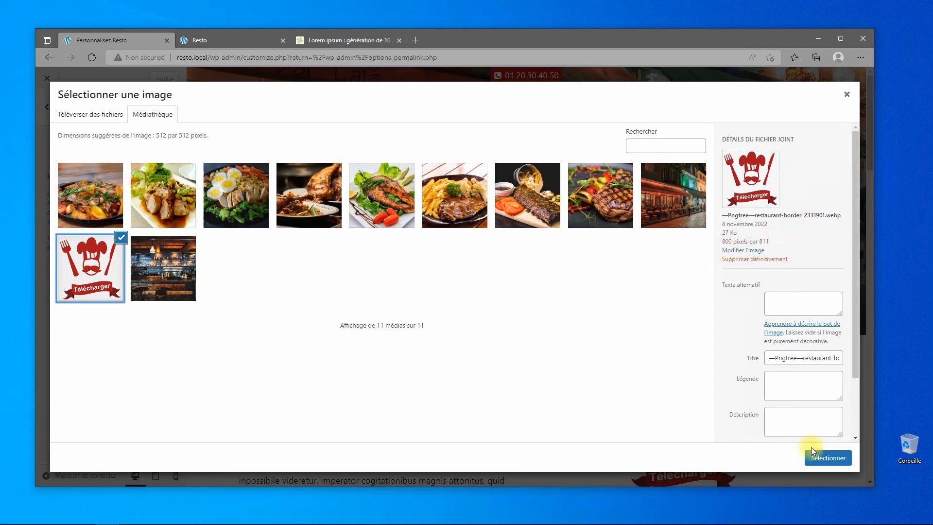
click(826, 457)
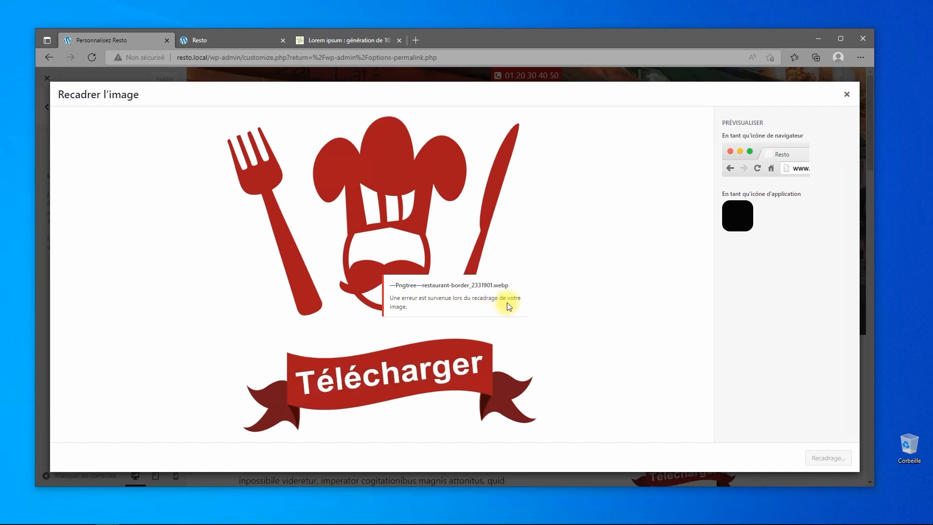
drag(503, 300, 680, 300)
click(847, 94)
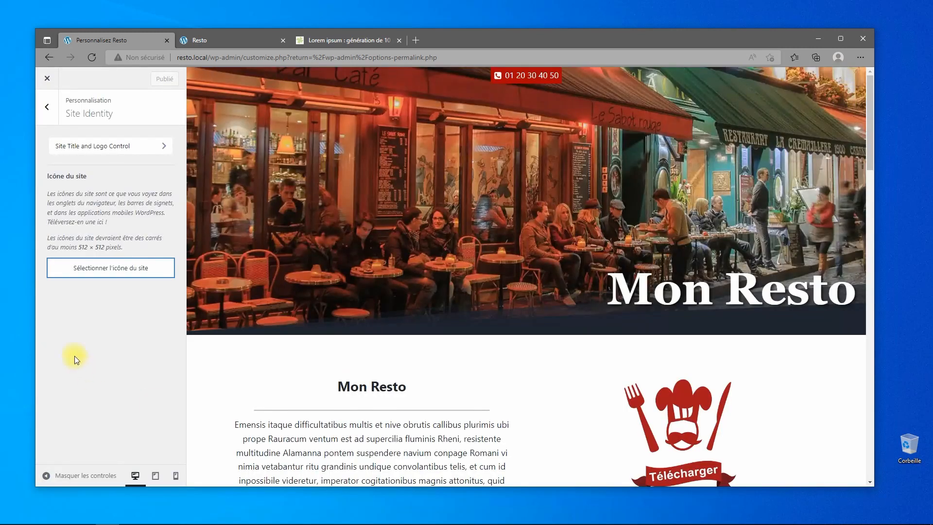
click(107, 270)
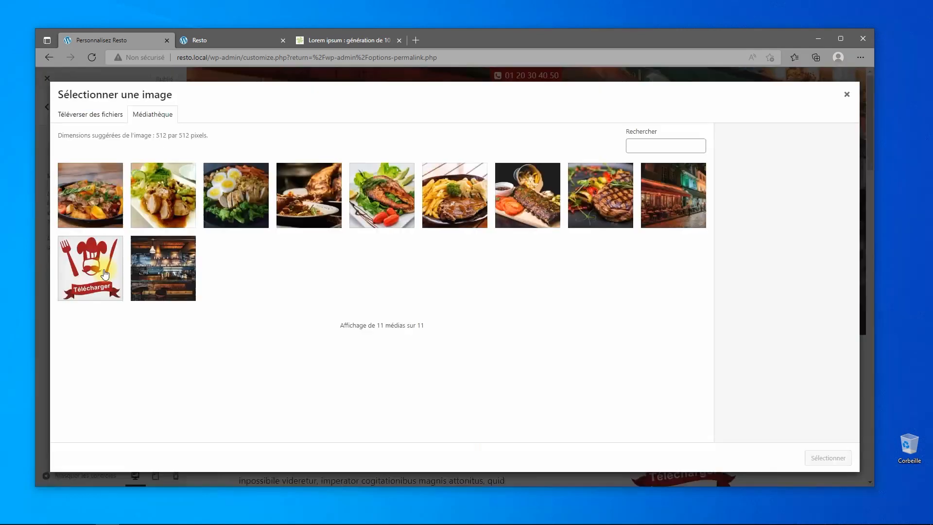
click(107, 277)
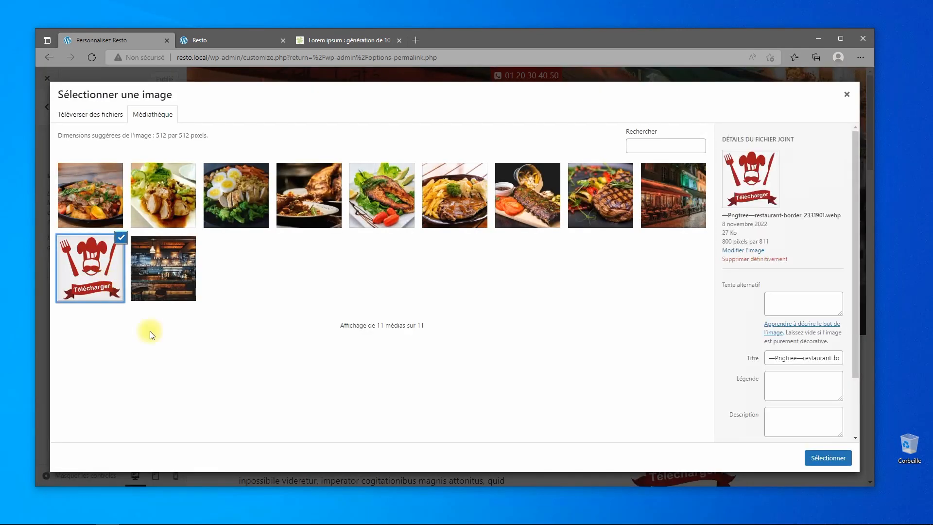
click(818, 461)
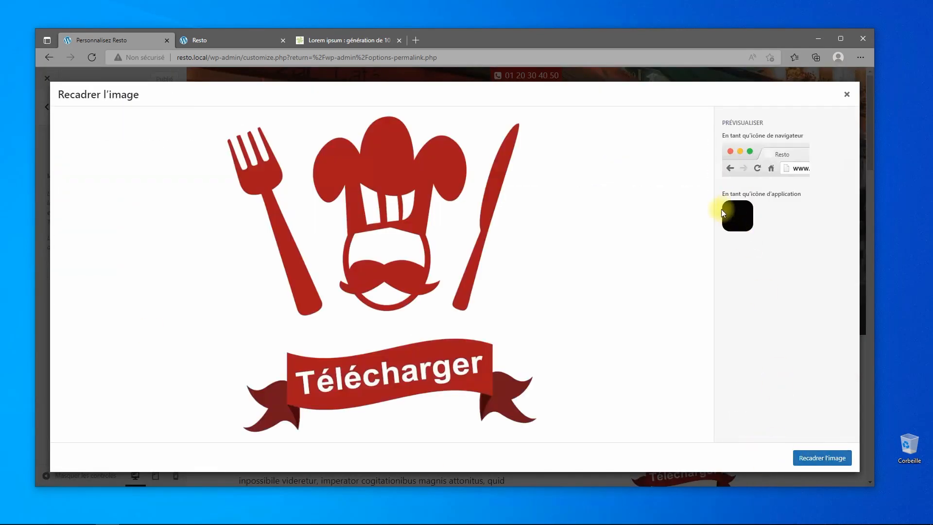
click(846, 94)
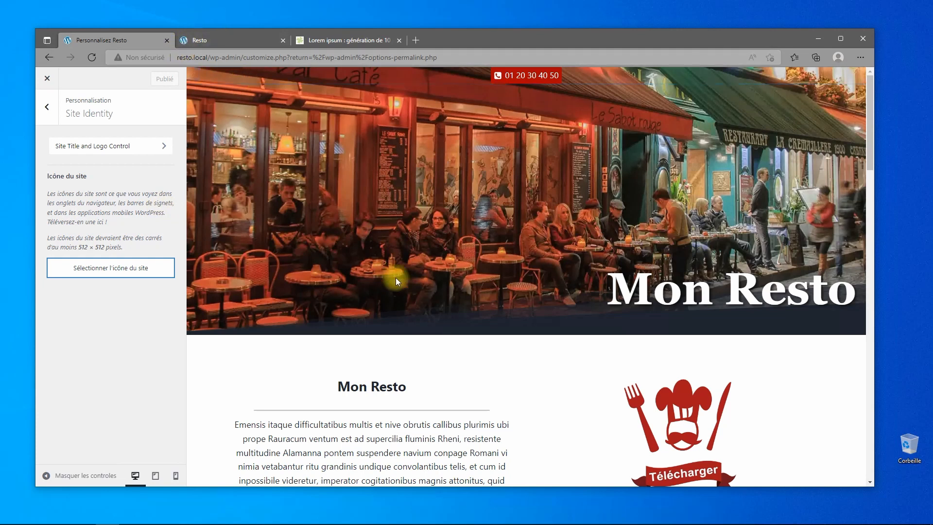
Open a dish photo from the live homepage gallery, see it as a bare image, then return to the dashboard.
click(49, 57)
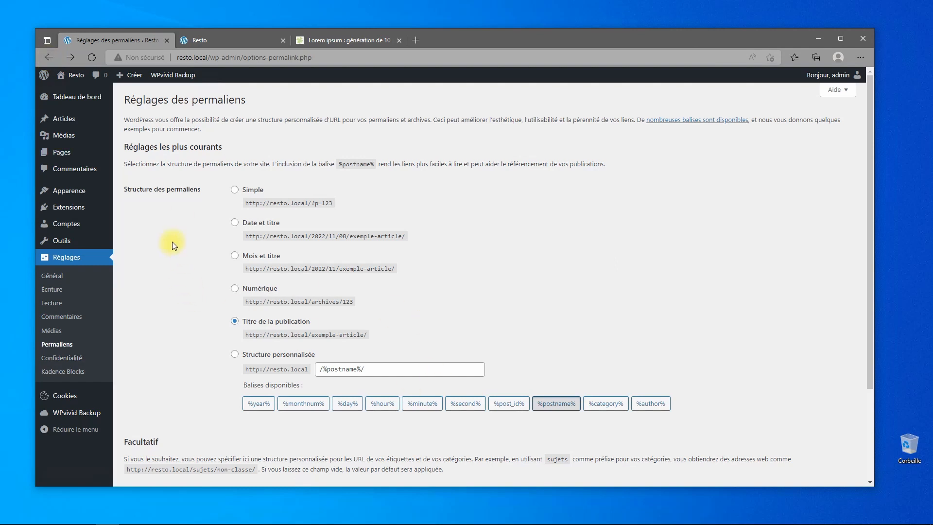
scroll(436, 410, down, 3)
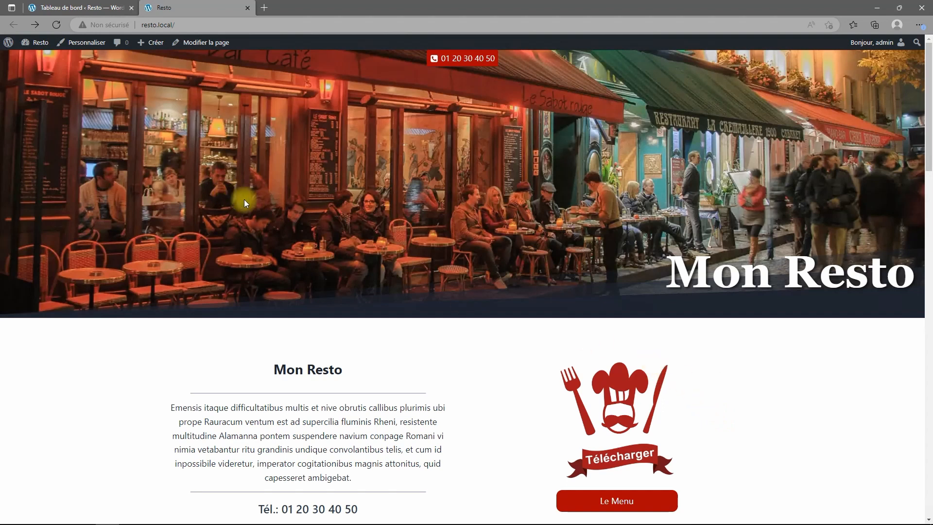
scroll(559, 290, down, 10)
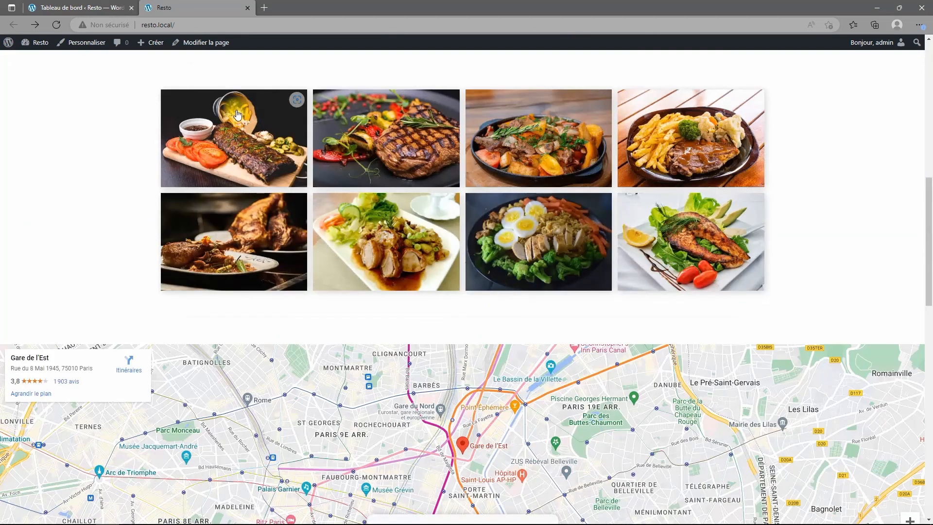
click(237, 143)
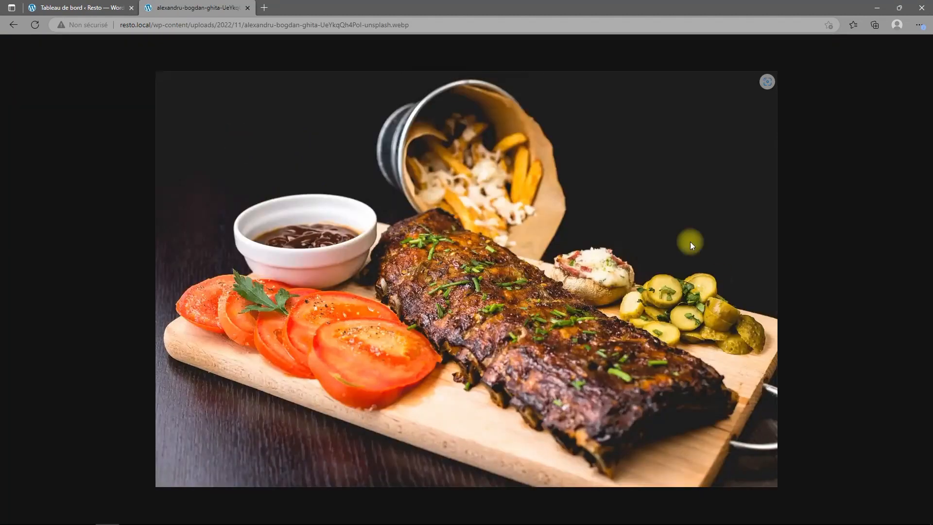
click(14, 25)
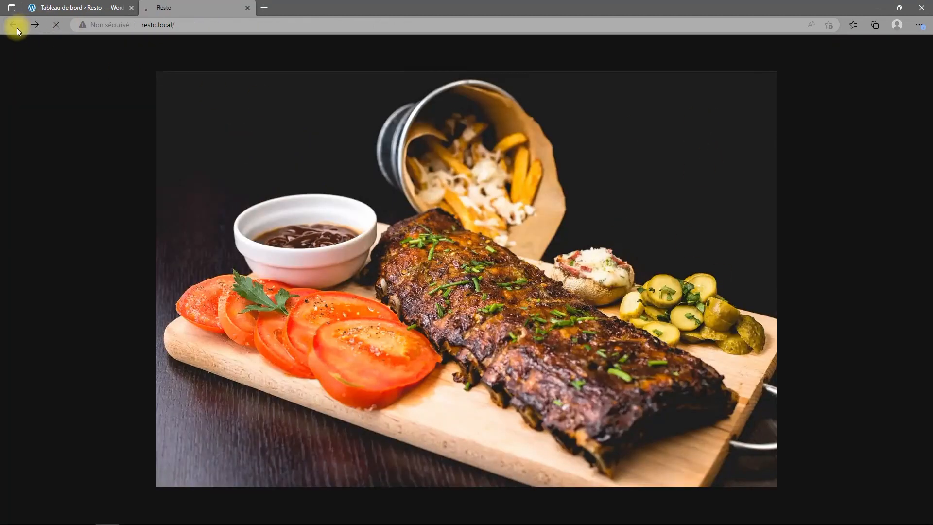
scroll(393, 289, up, 5)
scroll(393, 289, up, 5)
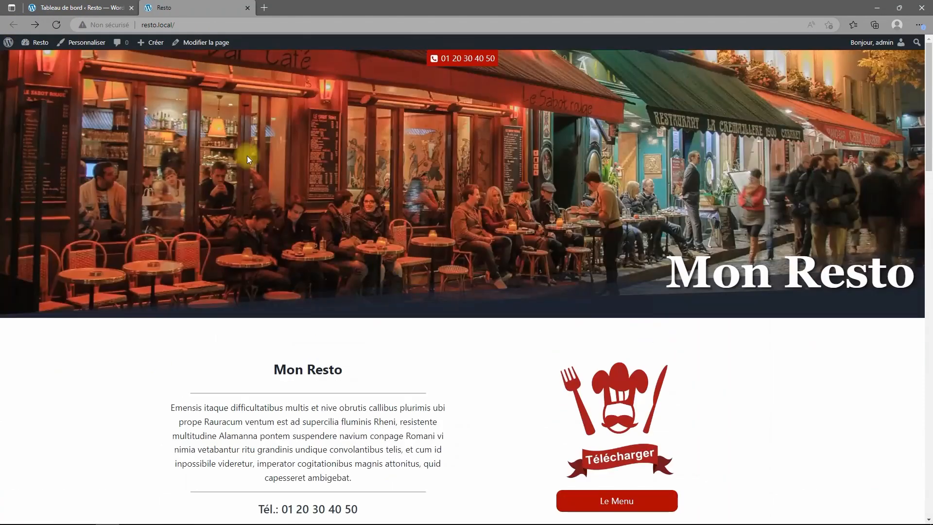
click(55, 10)
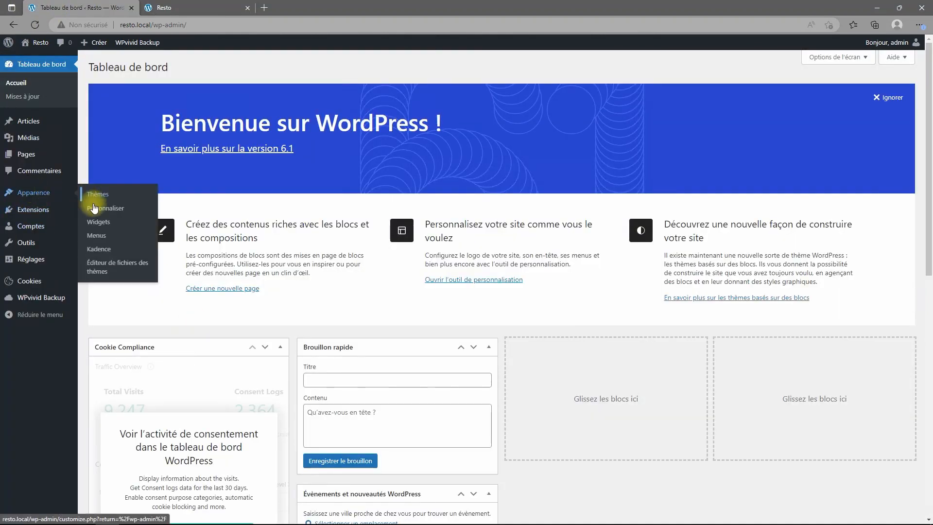
Enable Lightbox under Customizer General › Performance and publish the change.
click(95, 209)
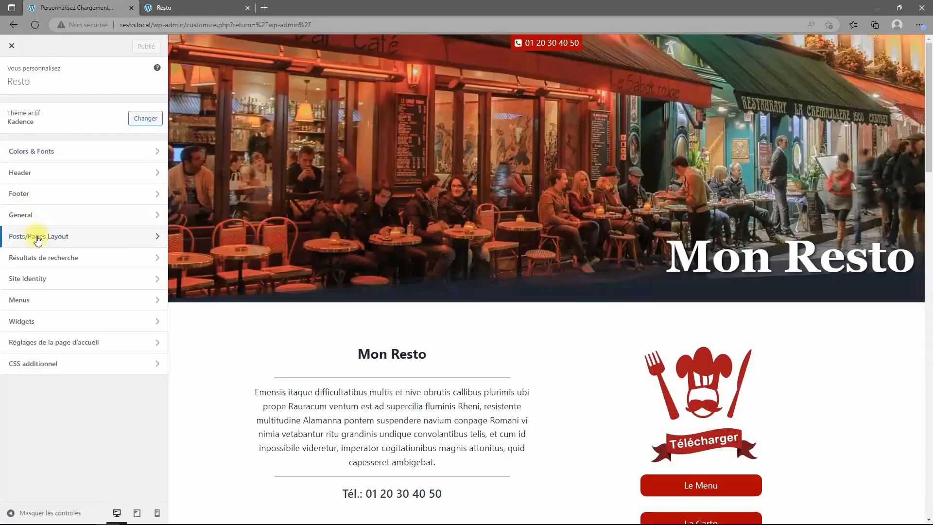
click(28, 220)
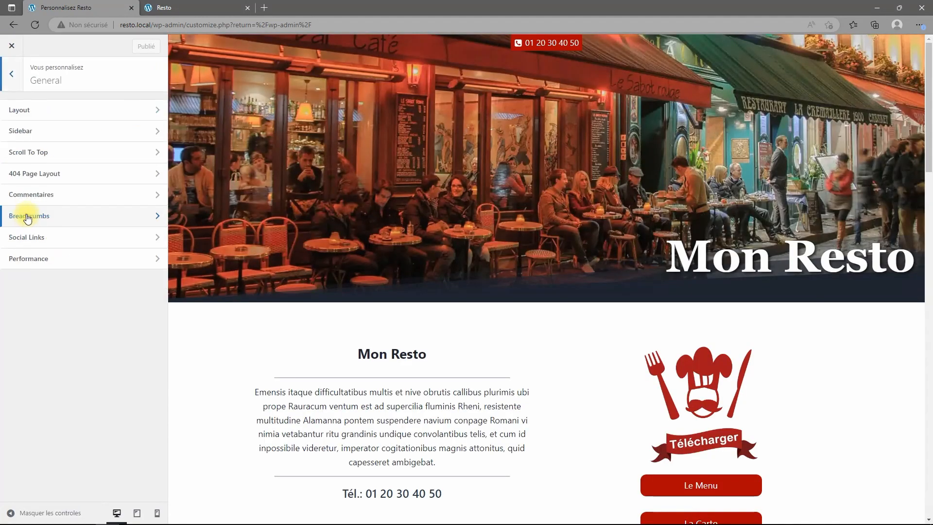
click(30, 260)
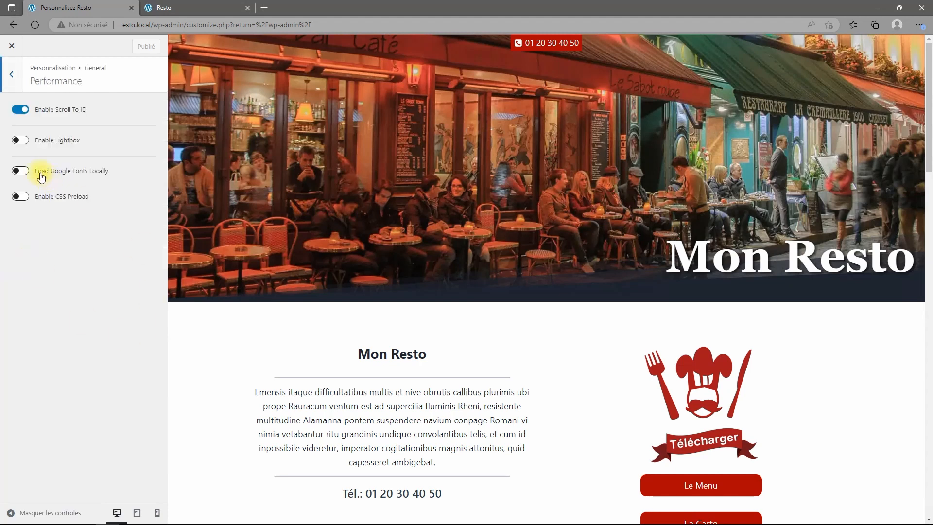
click(20, 140)
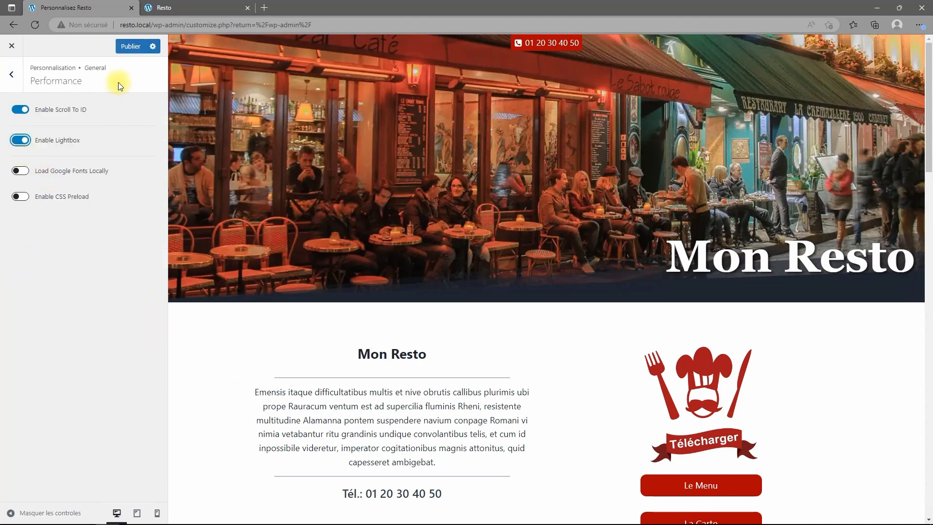
click(131, 46)
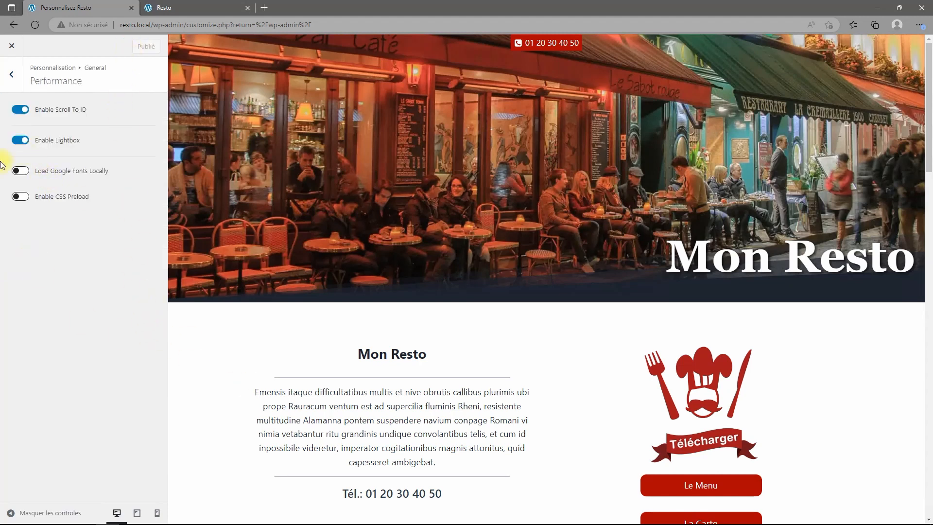
click(11, 74)
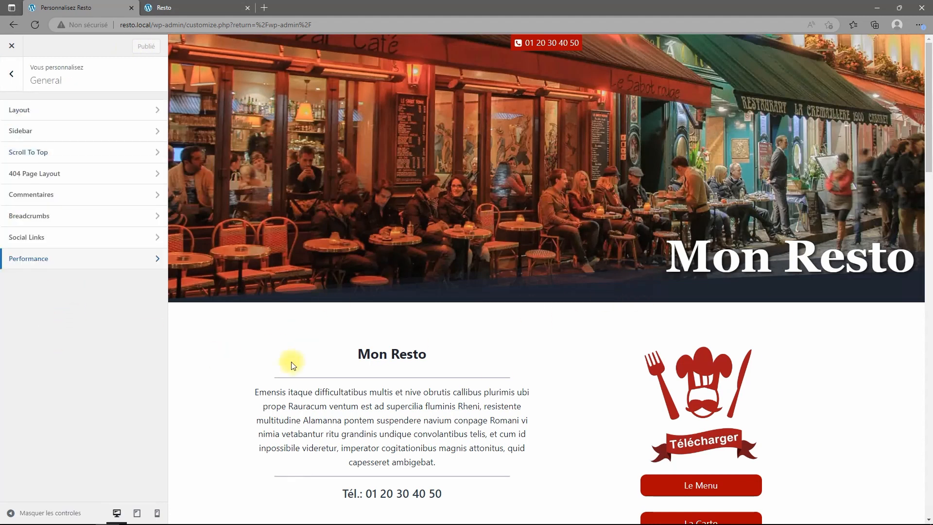
In Colors & Fonts › Buttons, set the button background to aa0000 with hover 940101.
click(12, 74)
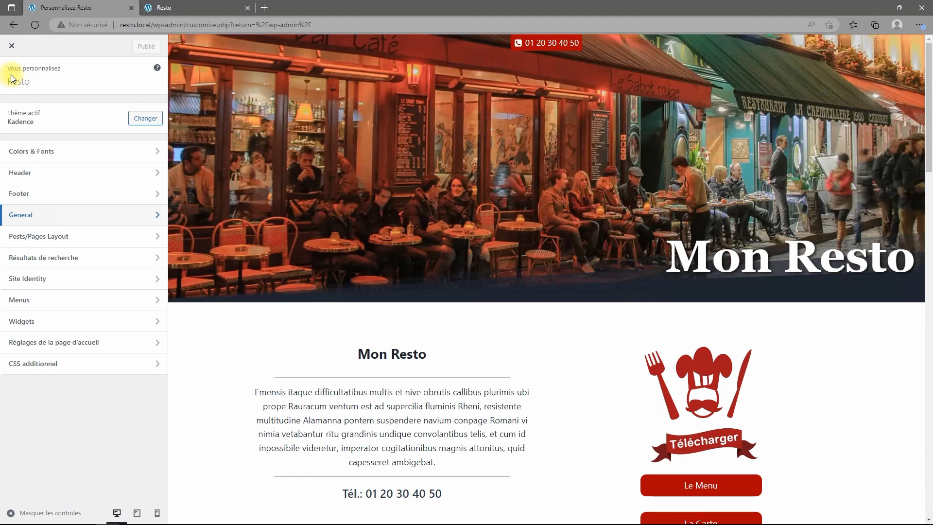
click(56, 151)
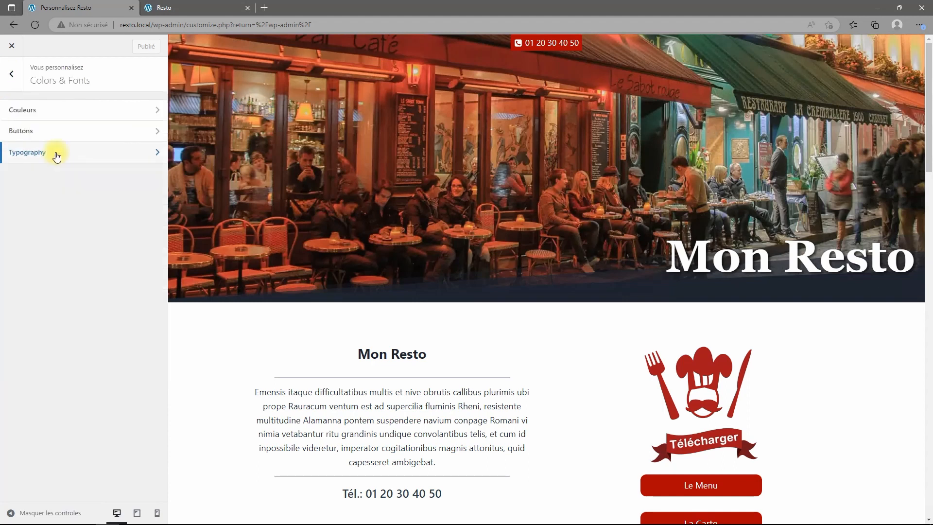
click(15, 131)
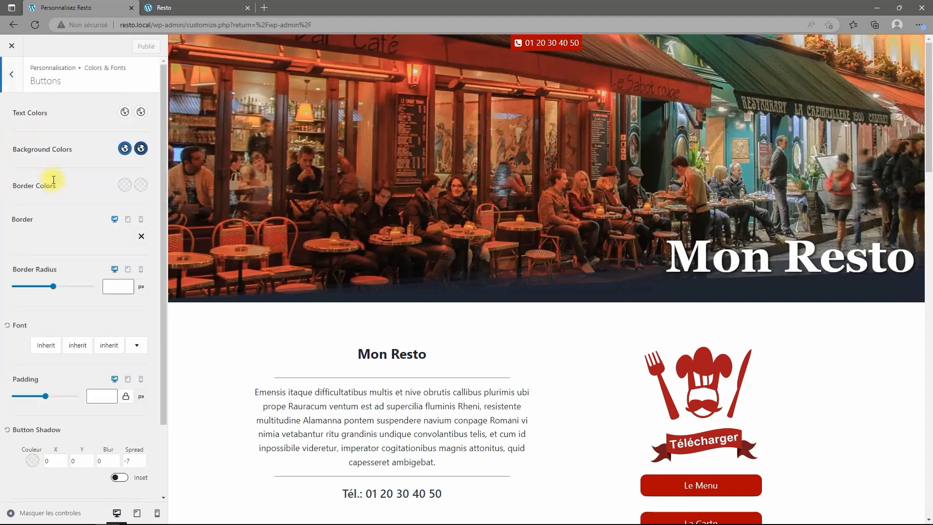
click(125, 148)
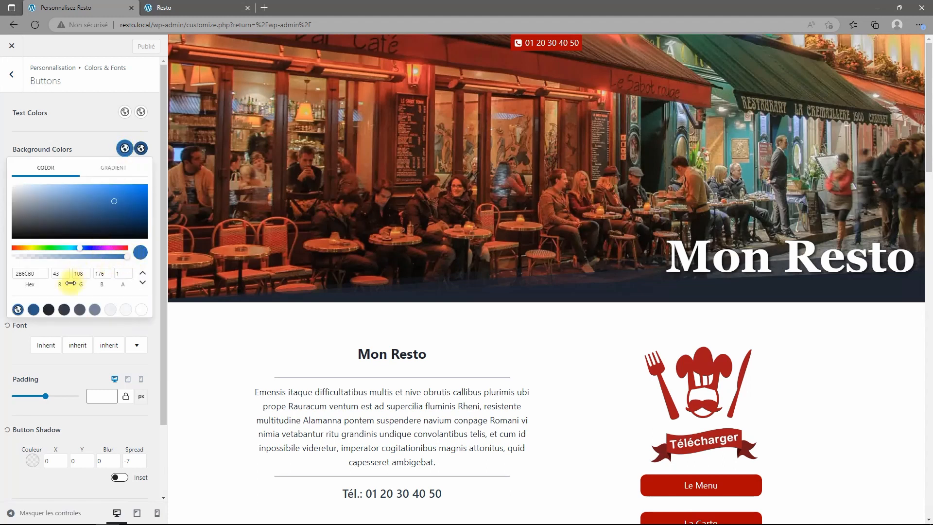
drag(34, 273, 3, 279)
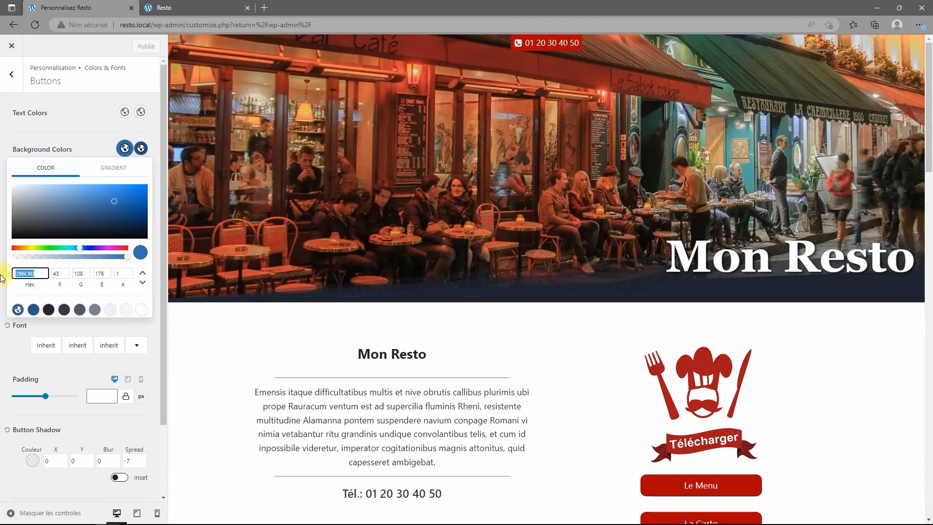
text(aa00)
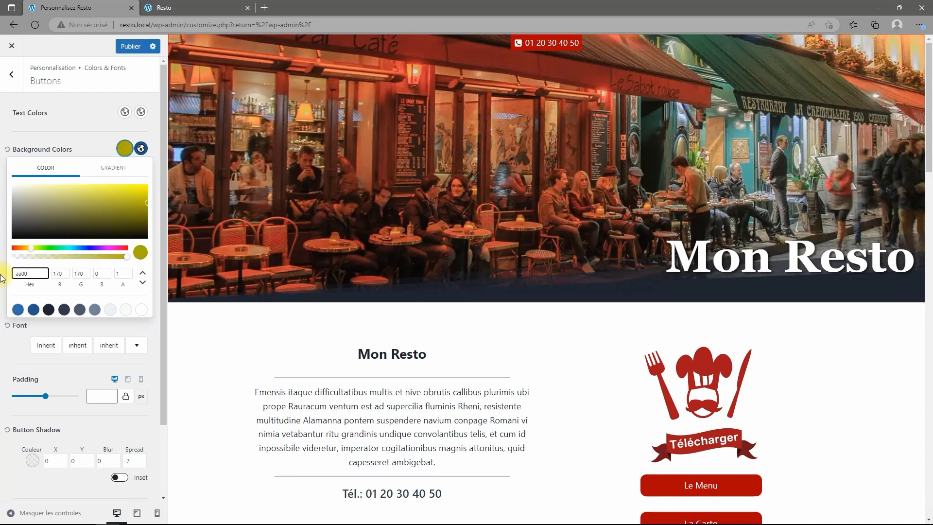
text(00)
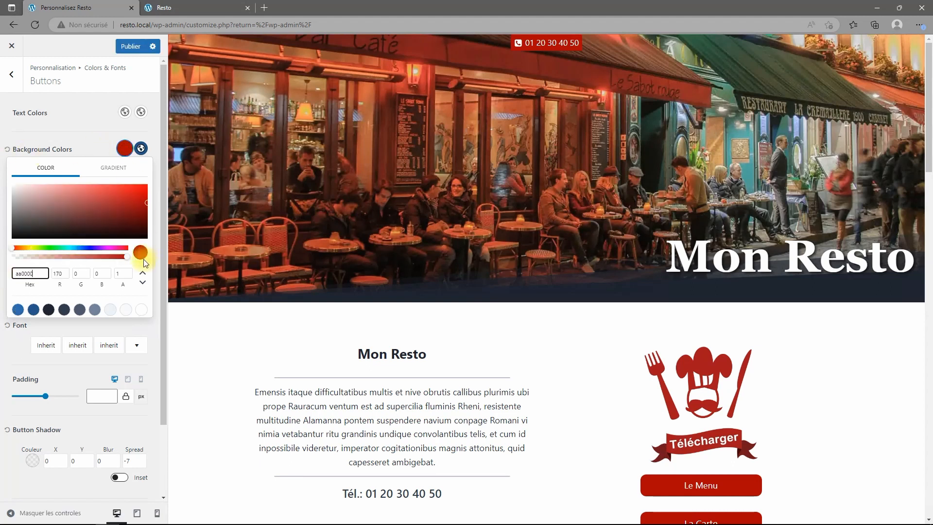
click(141, 148)
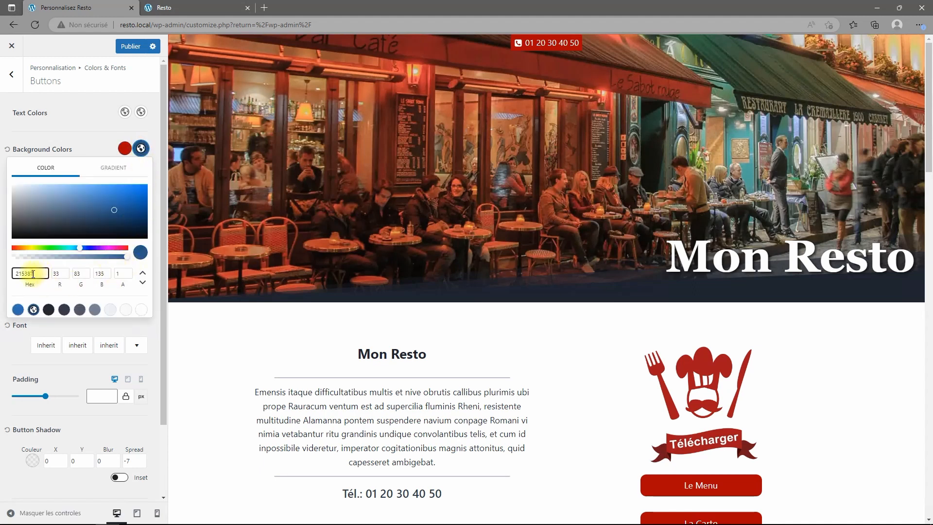
text(94)
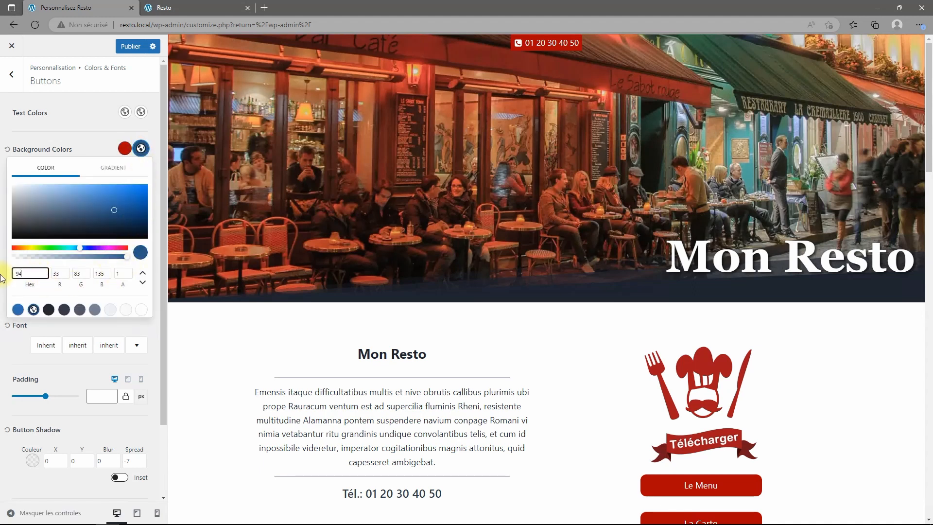
text(0101)
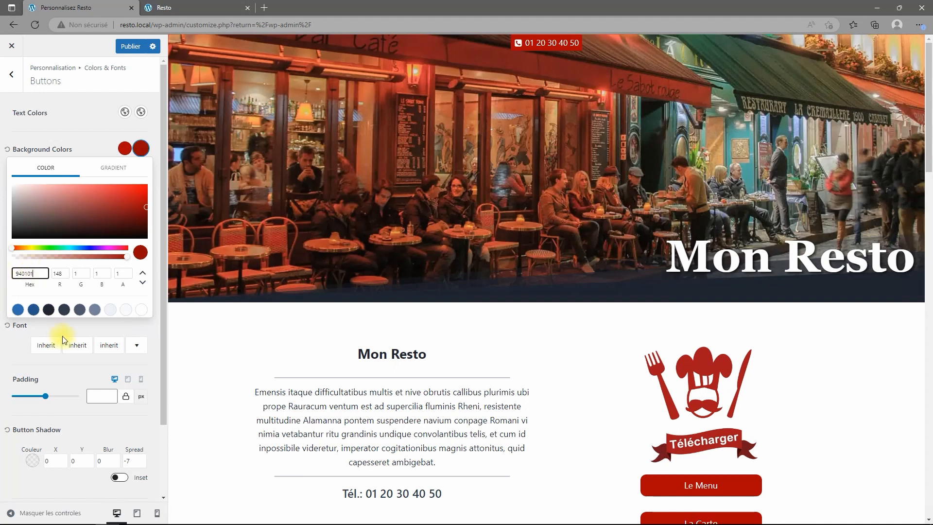
click(69, 332)
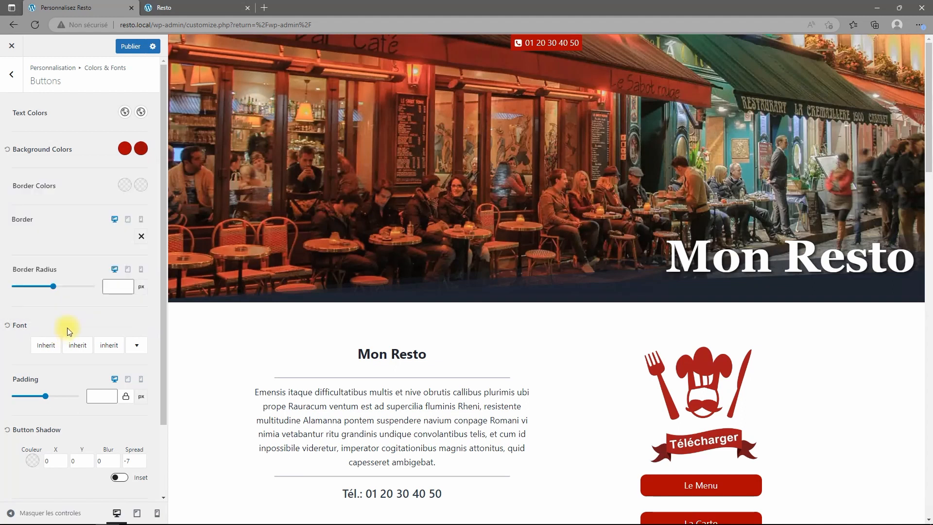
Make the button text and hover text white, and publish.
click(125, 112)
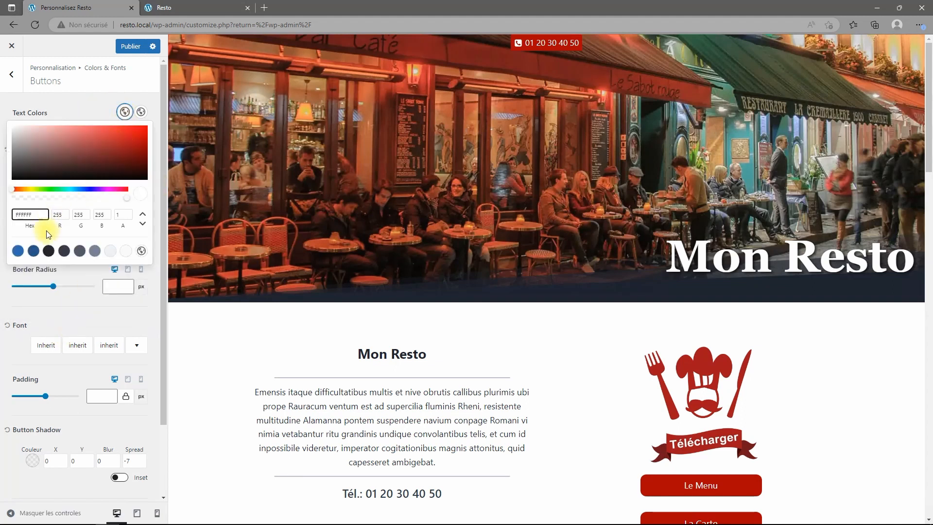
drag(15, 140, 10, 114)
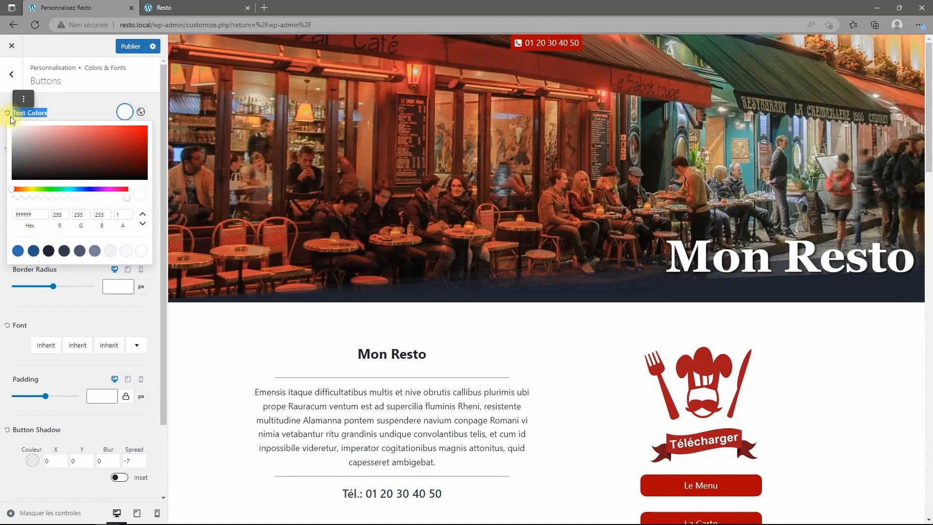
click(76, 118)
click(140, 114)
drag(54, 179, 7, 125)
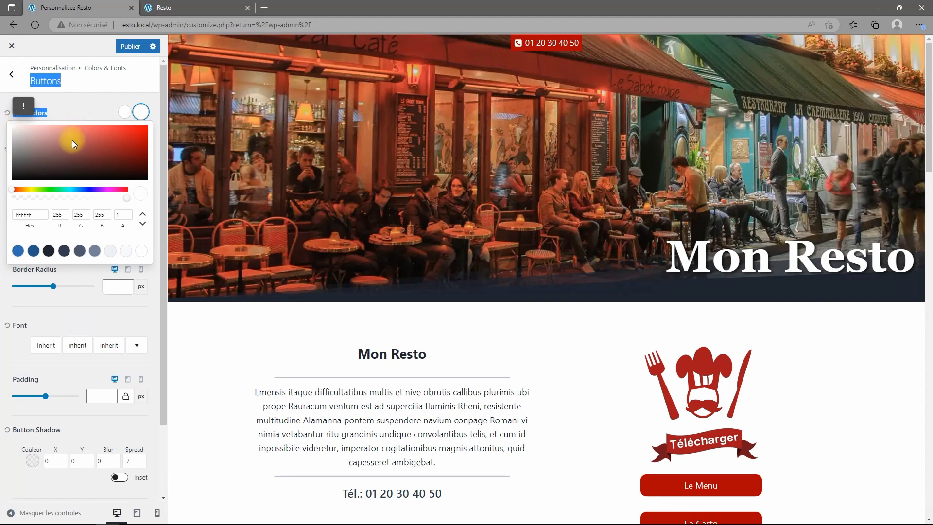
click(62, 289)
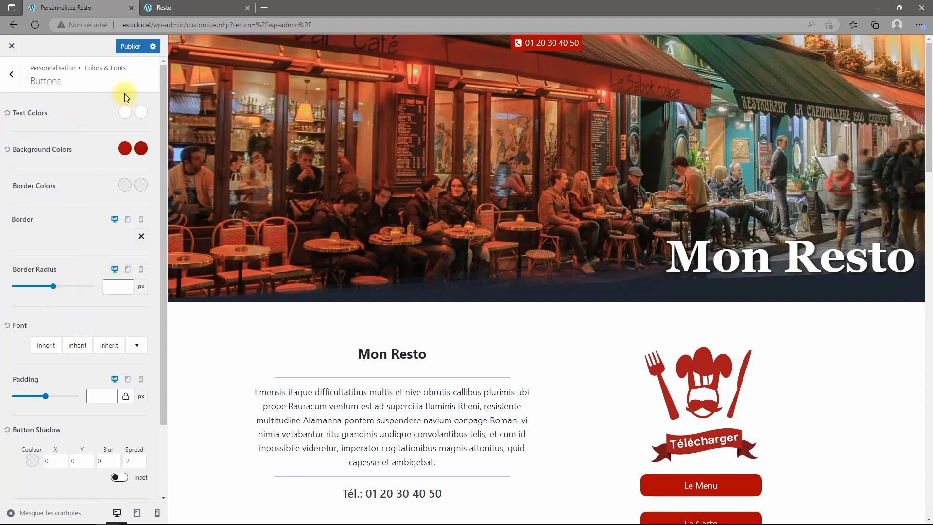
click(130, 46)
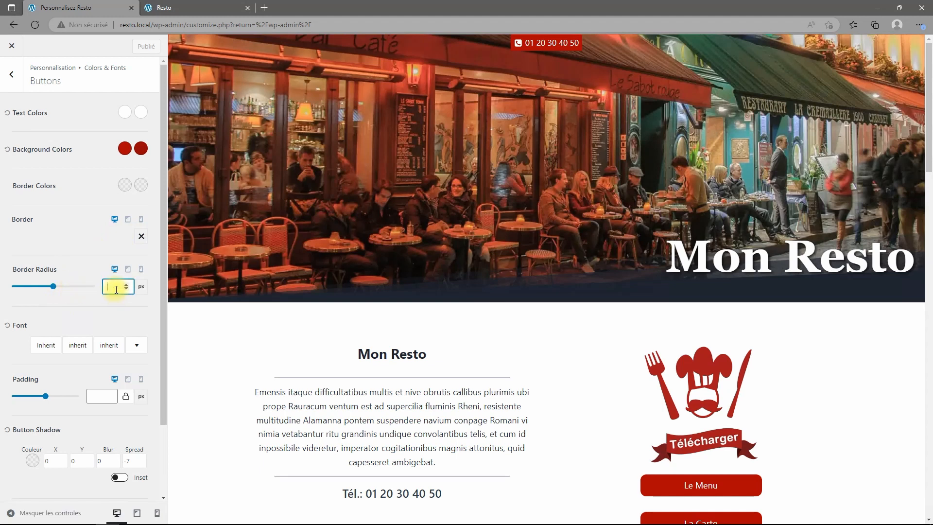
Set the button border radius to 12 px.
text(12)
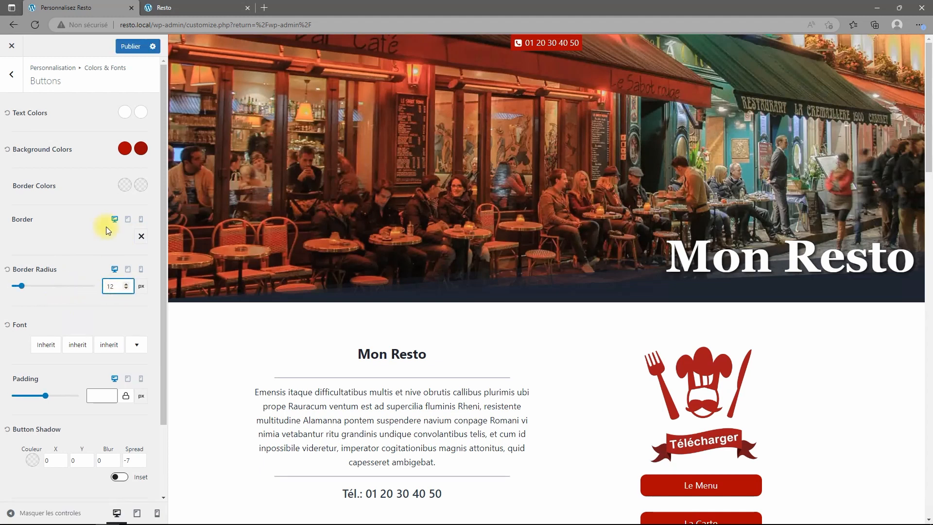
scroll(94, 272, down, 2)
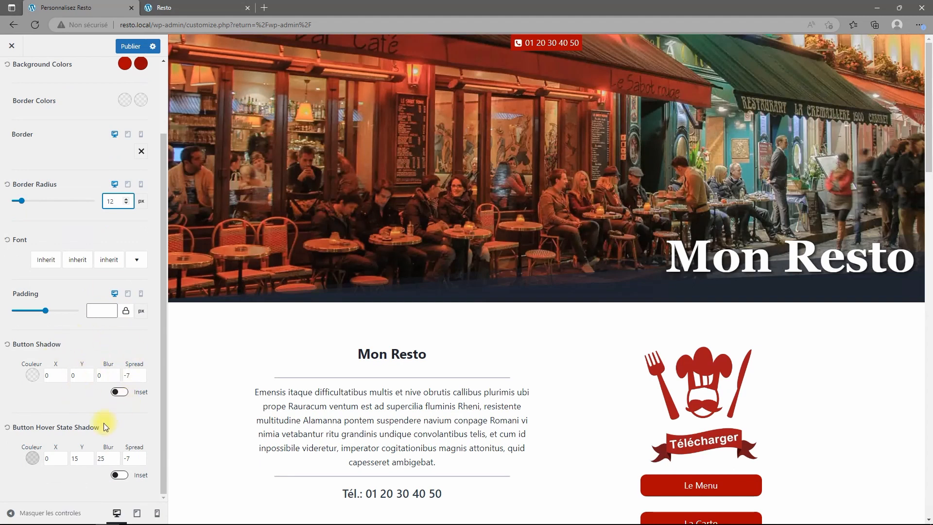
scroll(93, 387, up, 2)
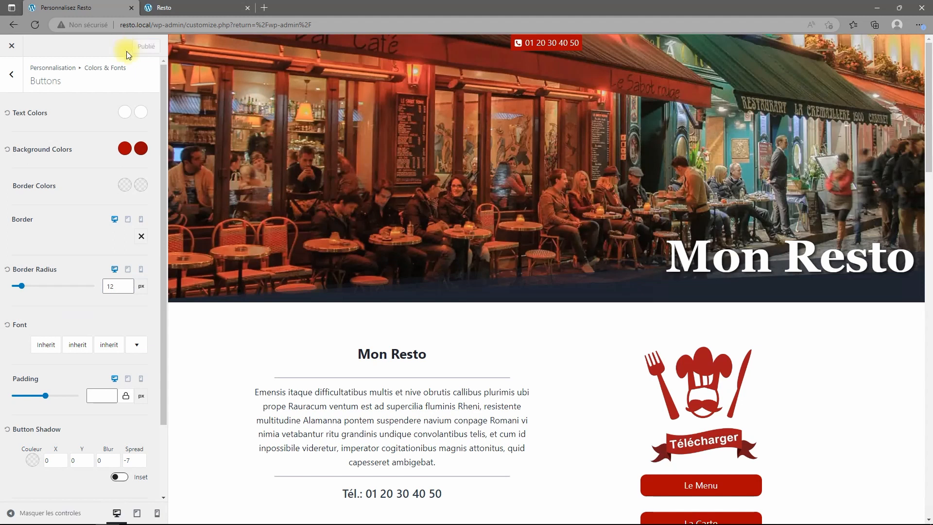
click(20, 80)
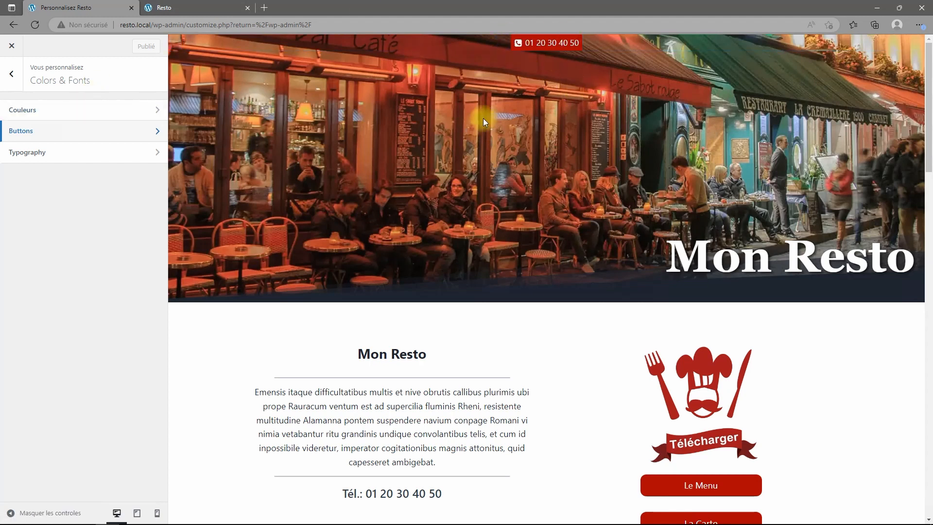
In the tablet/mobile header, remove the logo and menu trigger and add Social to the top row.
click(11, 74)
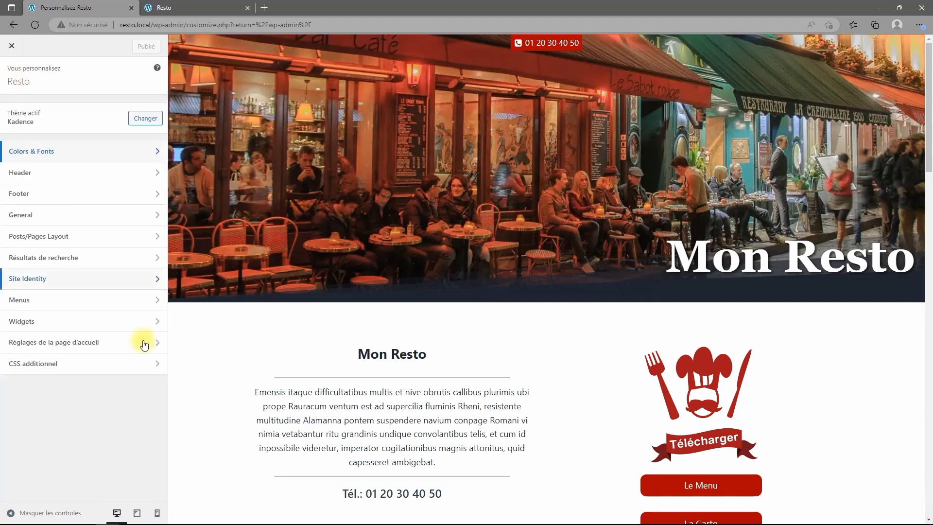
click(30, 173)
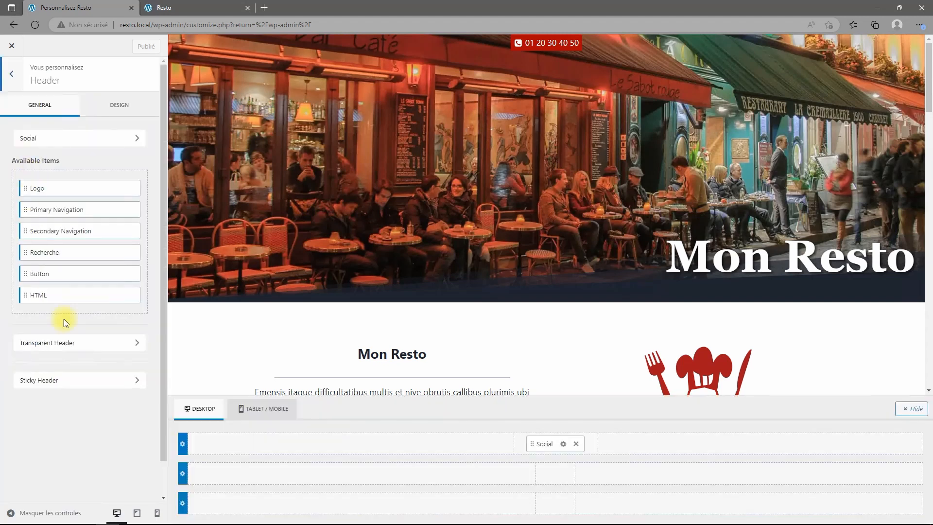
click(259, 411)
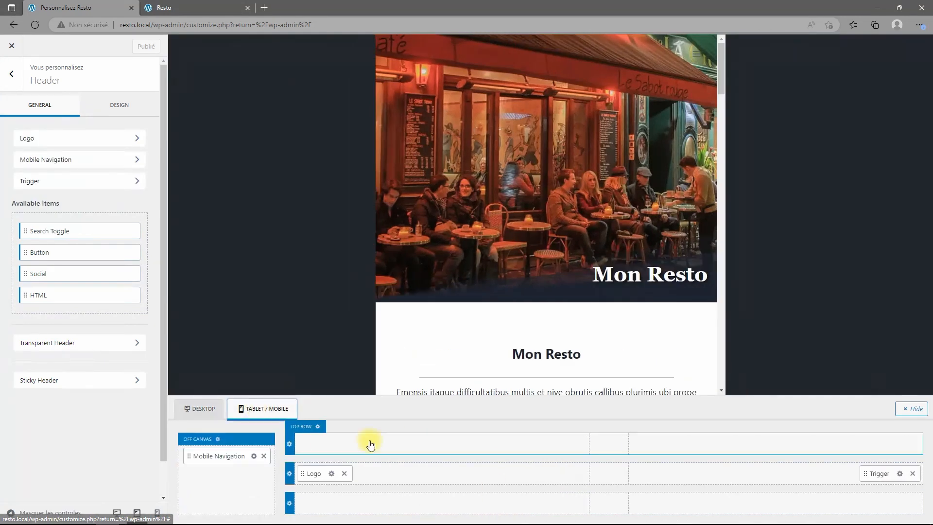
click(345, 474)
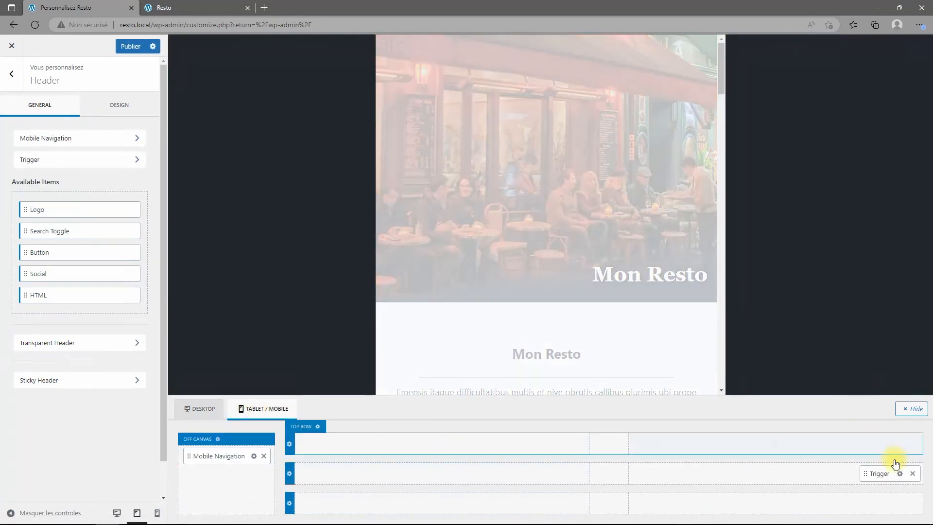
click(912, 474)
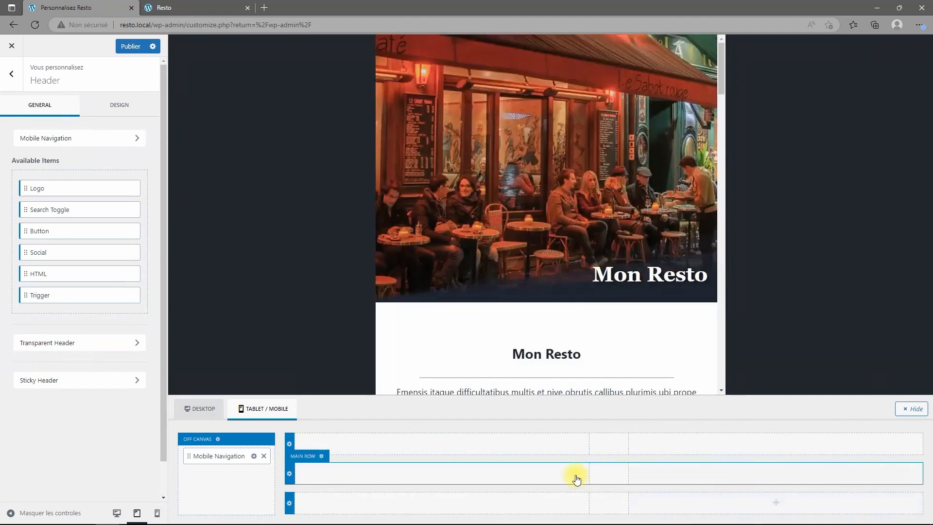
click(610, 444)
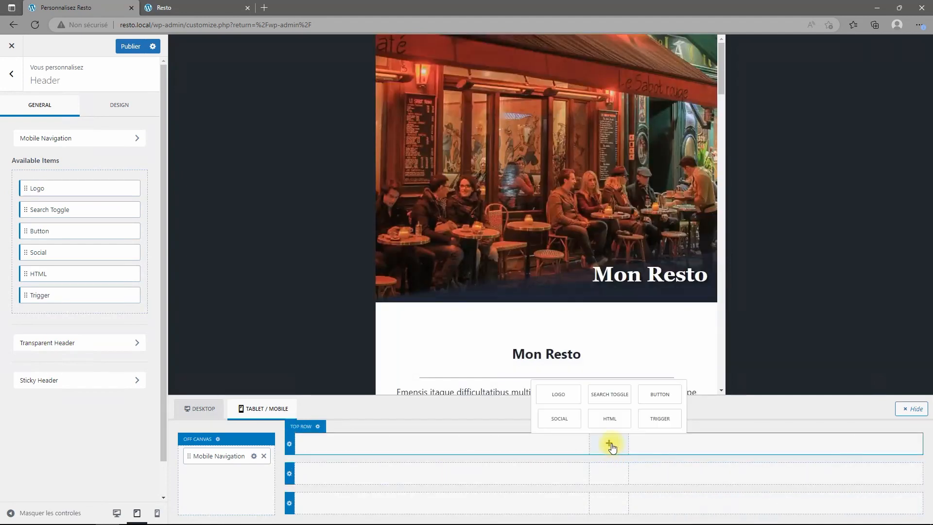
click(558, 419)
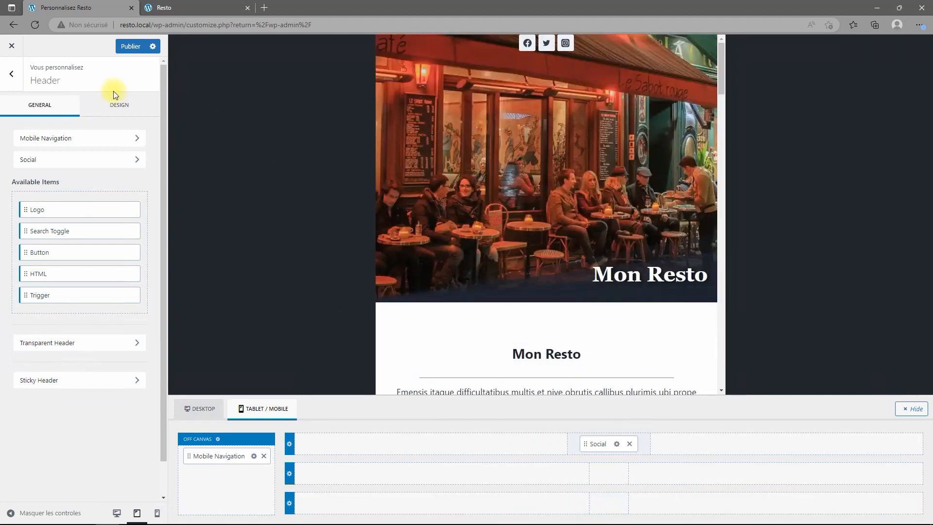
Hide Facebook, add a Phone entry at the top labelled with the restaurant's phone number, and publish.
click(614, 446)
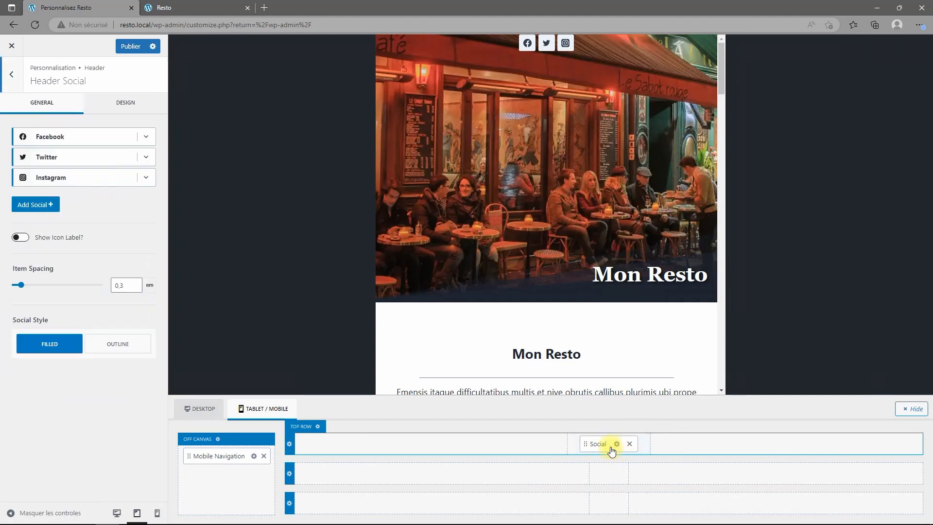
click(21, 138)
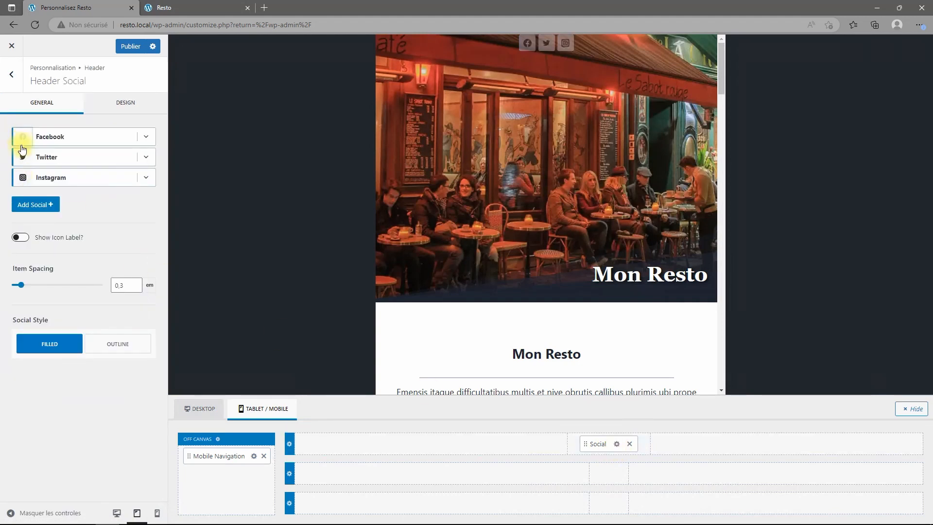
click(35, 204)
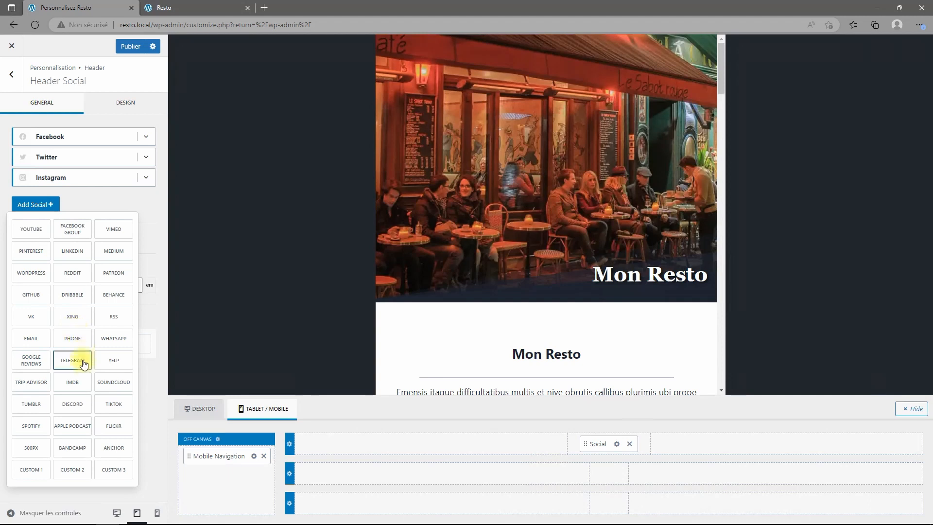
click(71, 339)
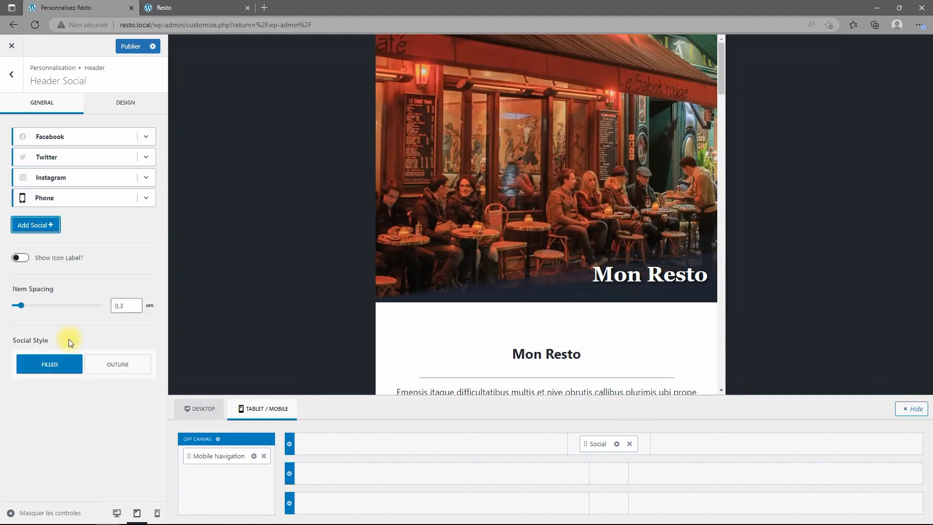
click(20, 259)
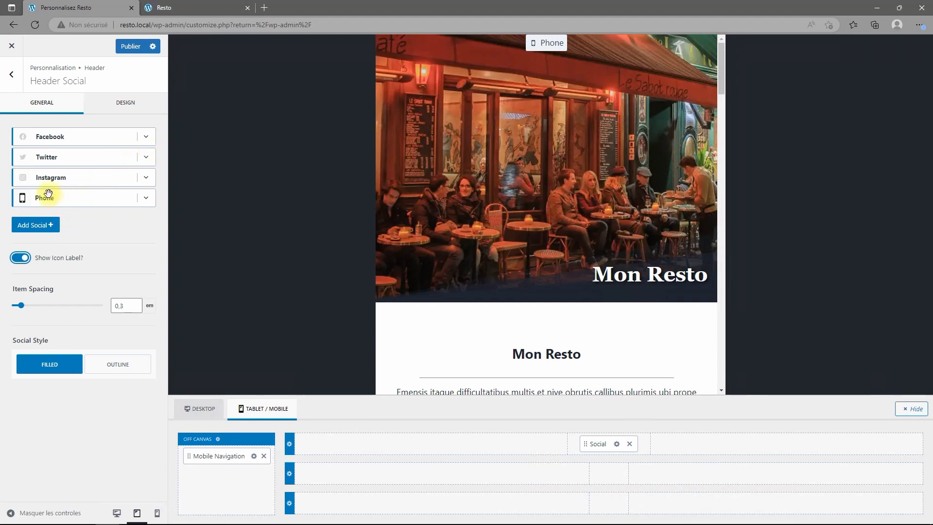
drag(39, 186, 37, 139)
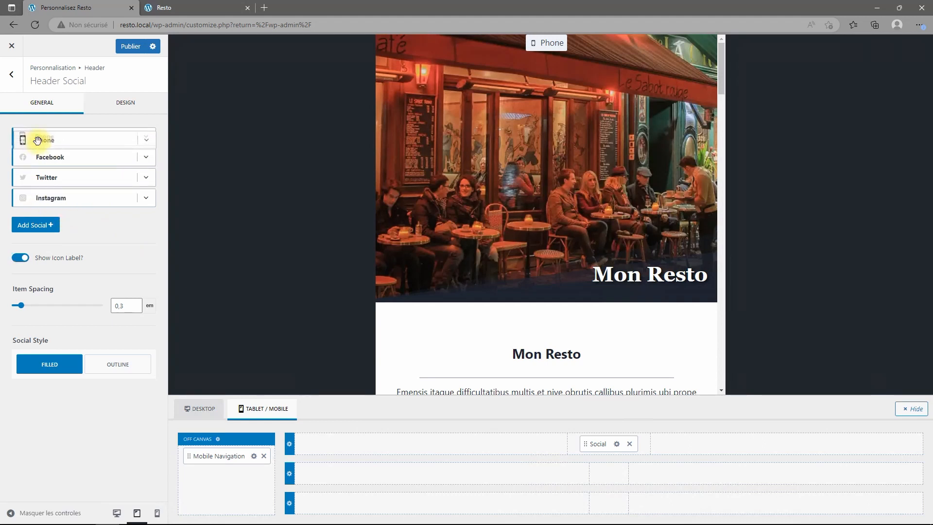
click(143, 140)
click(86, 229)
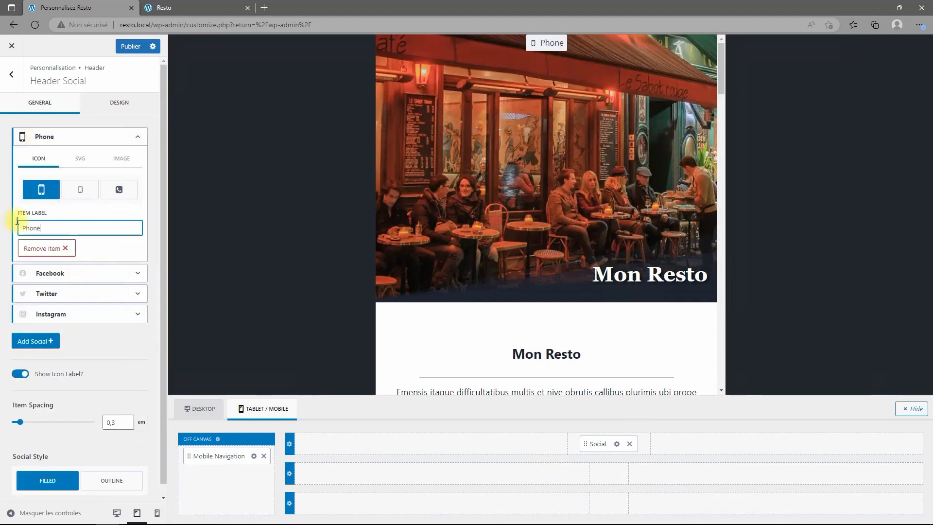
text(01 20 30 40 50)
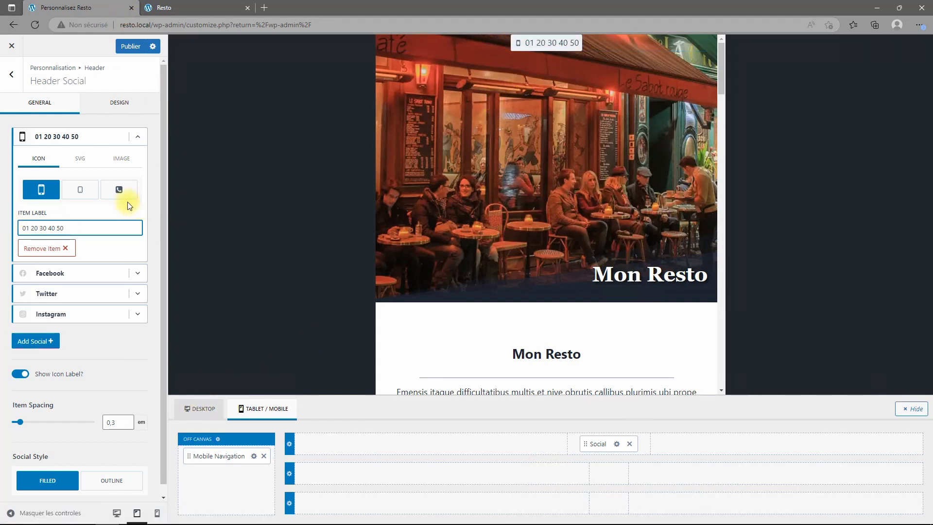
click(130, 47)
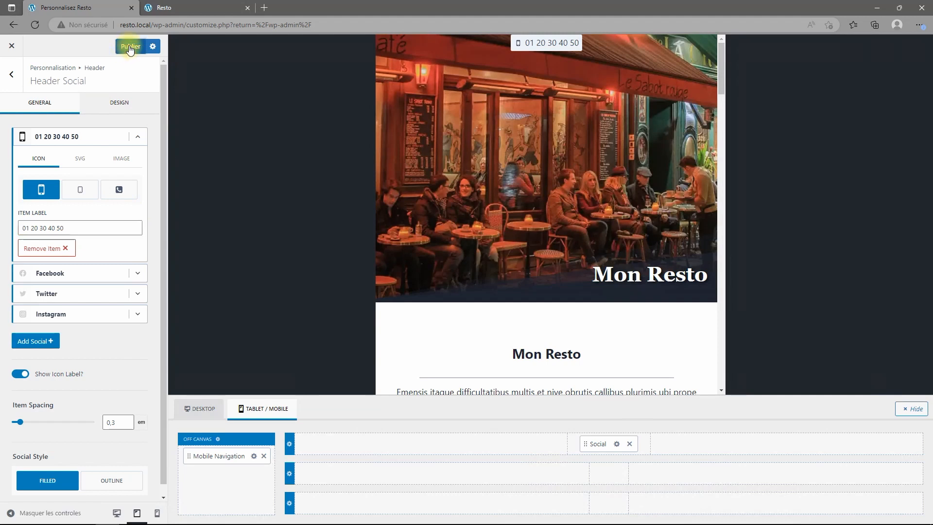
click(10, 78)
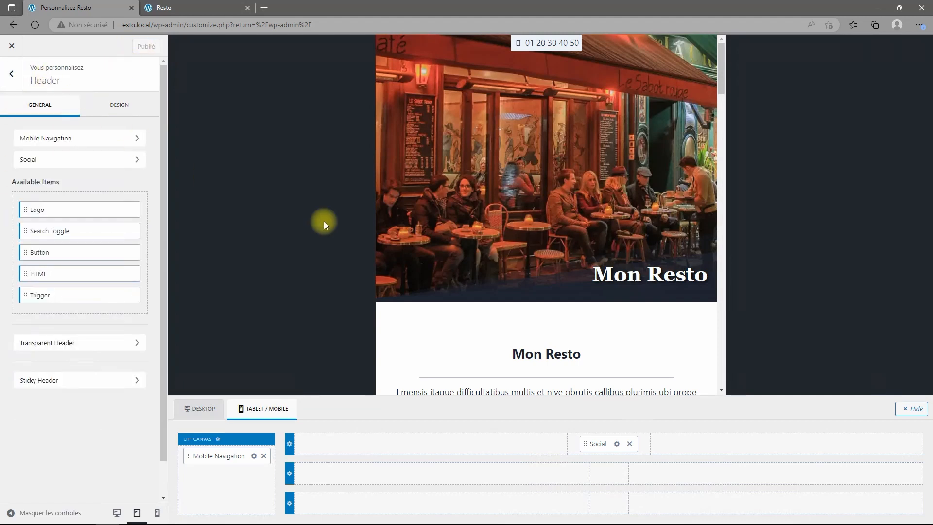
Look at the header settings and switch the preview back to desktop.
click(11, 75)
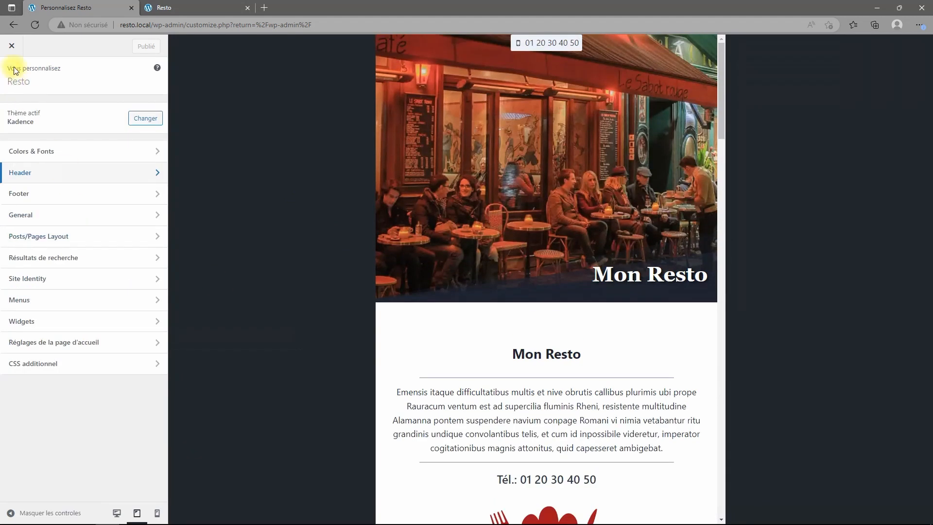
click(27, 174)
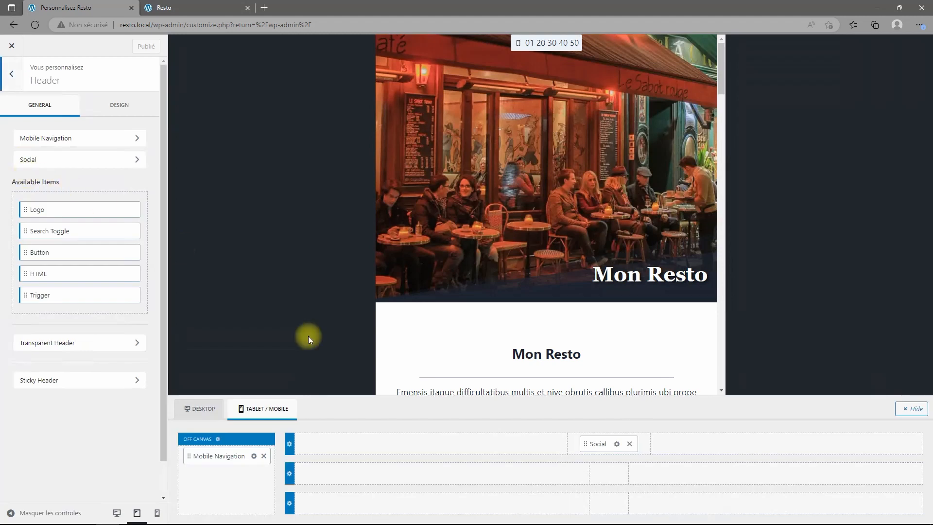
click(193, 411)
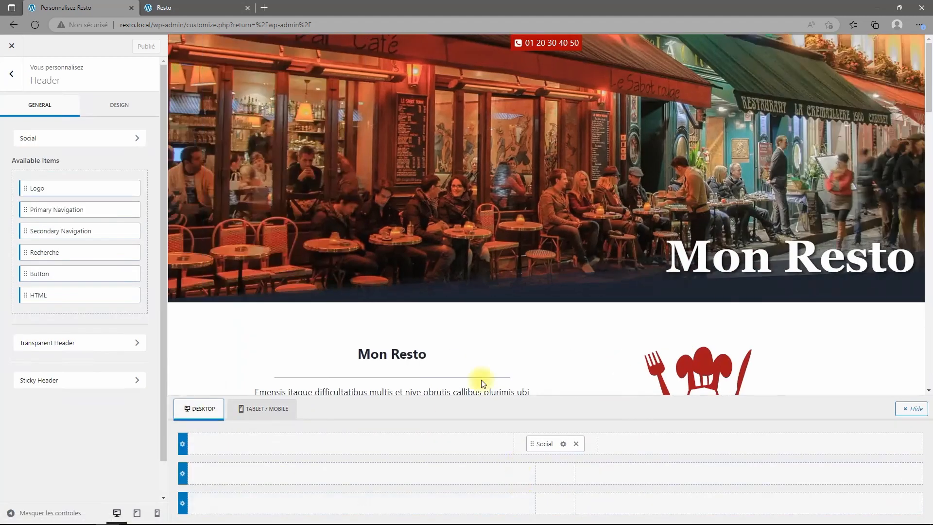
click(12, 75)
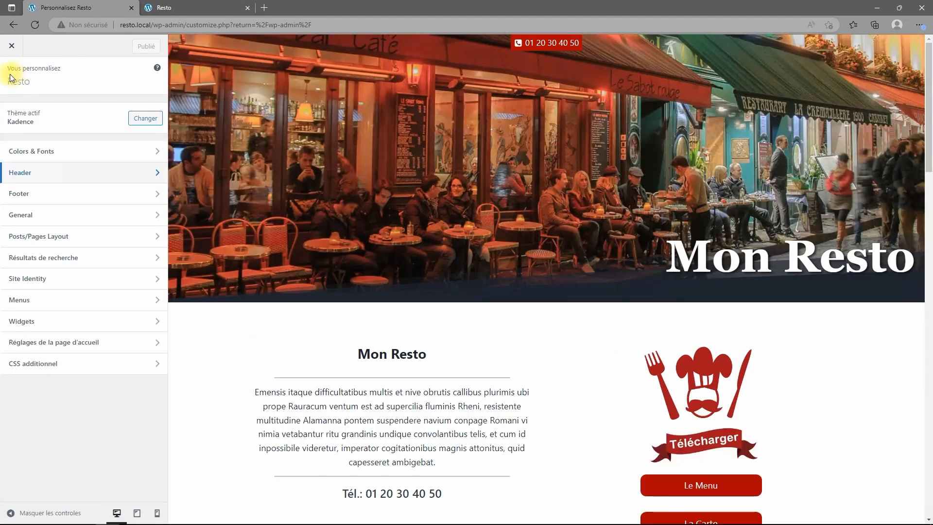
Set the content background colour to dark navy #1A202C in Colors & Fonts.
click(10, 153)
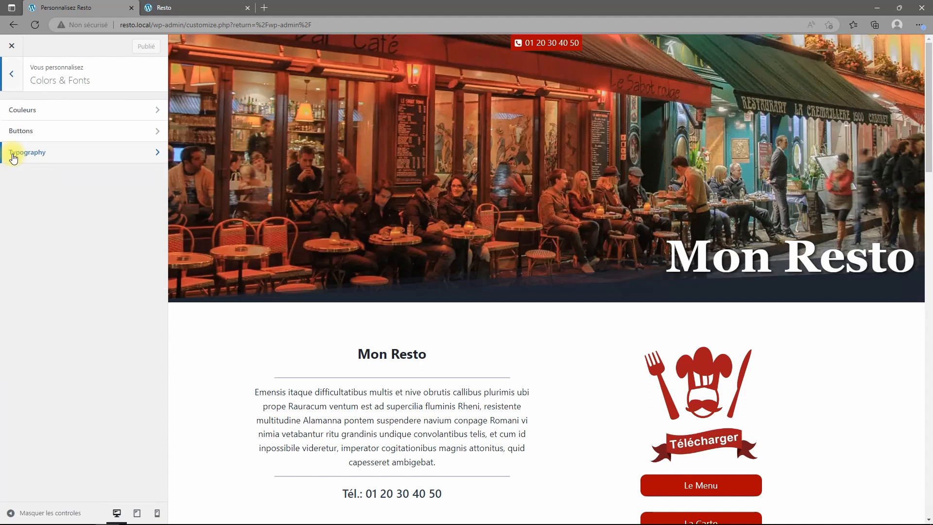
click(19, 111)
click(143, 285)
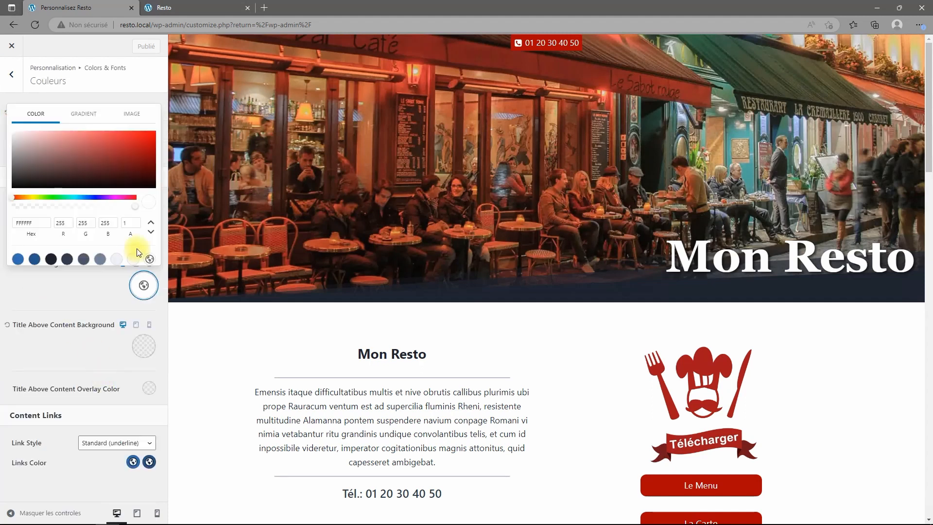
click(51, 259)
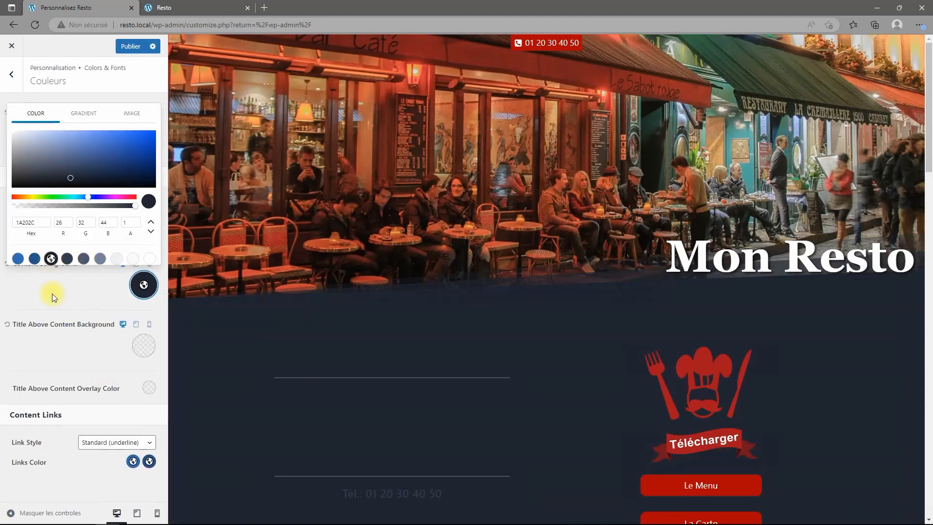
click(390, 401)
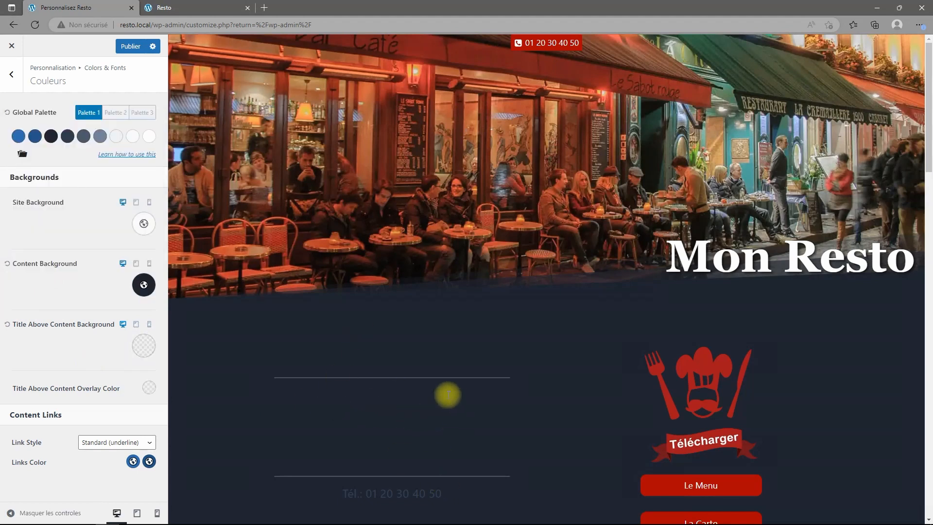
scroll(521, 387, down, 9)
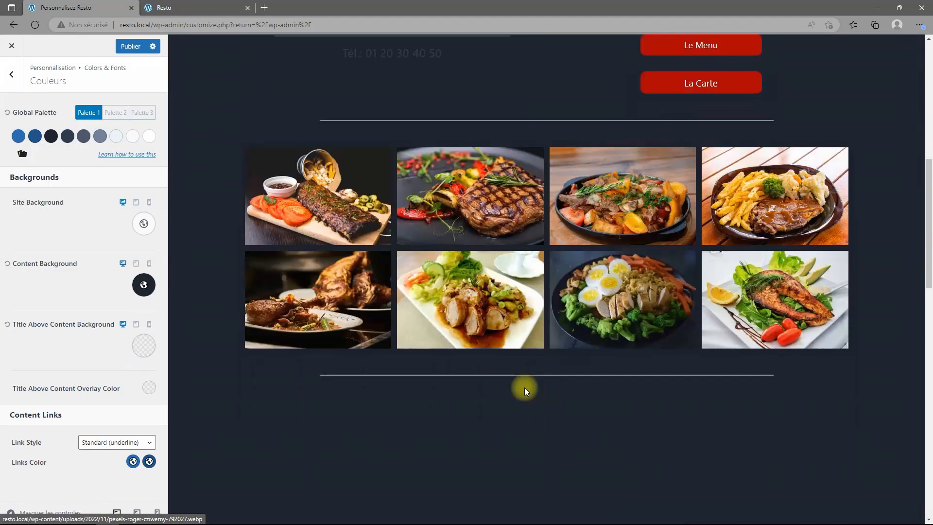
scroll(523, 387, down, 10)
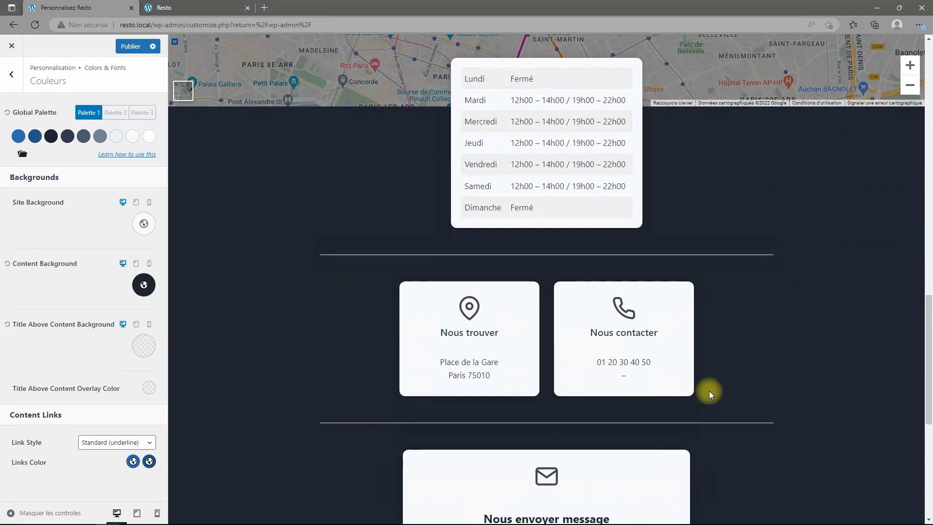
scroll(709, 390, up, 20)
Publish the colour changes and go back to the main customizer list.
click(123, 47)
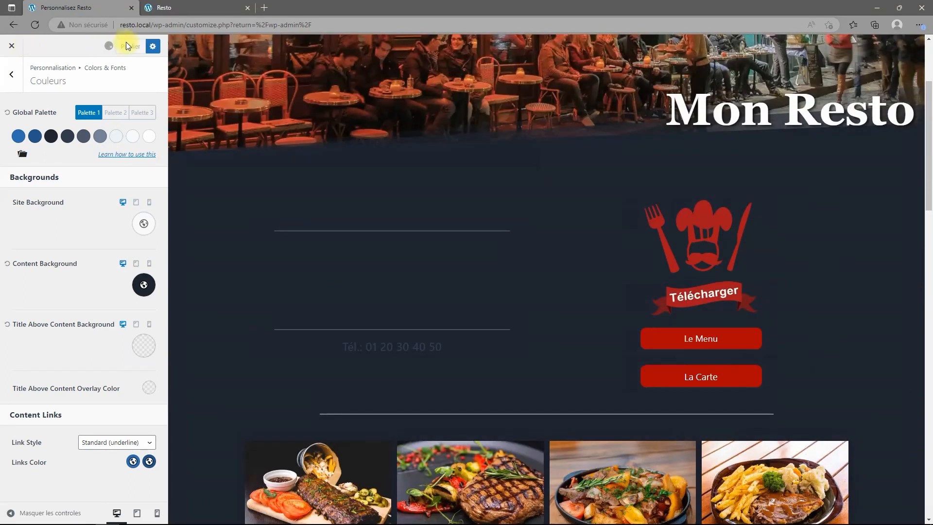
click(12, 77)
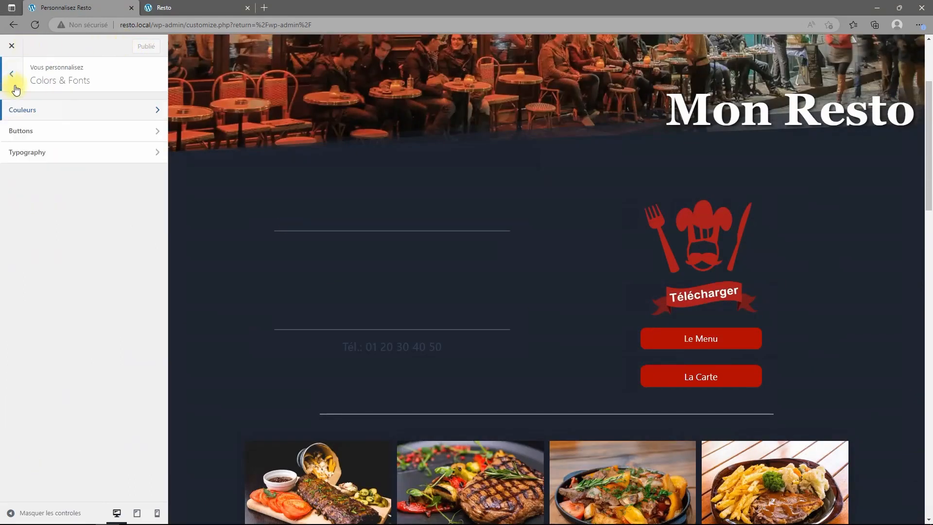
click(12, 77)
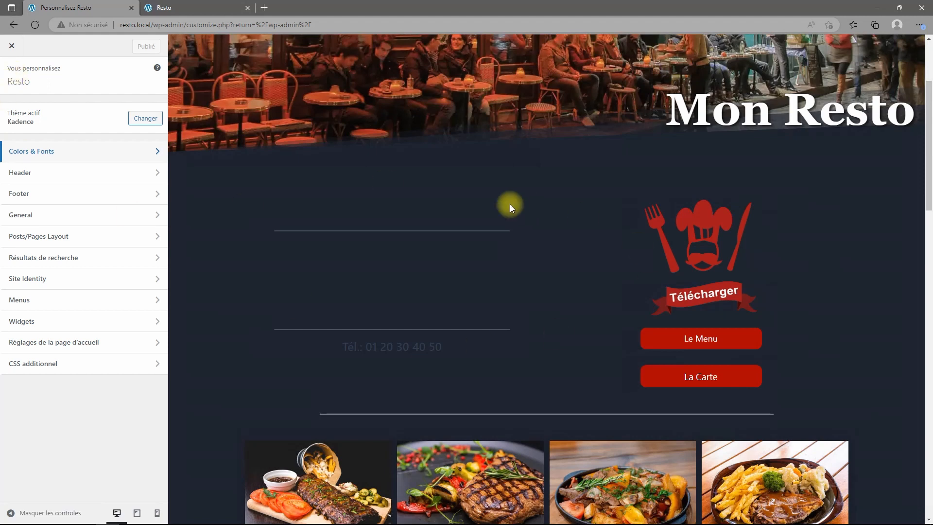
Open the Accueil page and make the Mon Resto heading white.
click(12, 52)
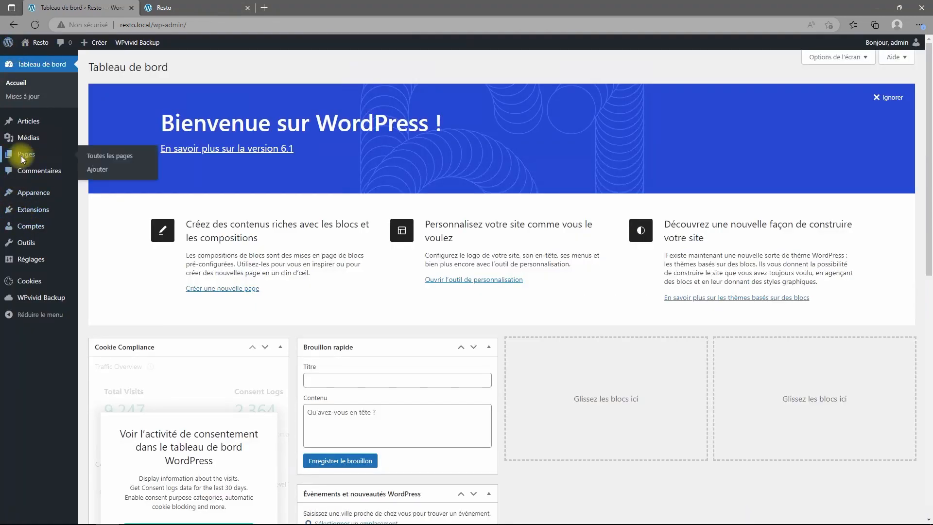
click(22, 159)
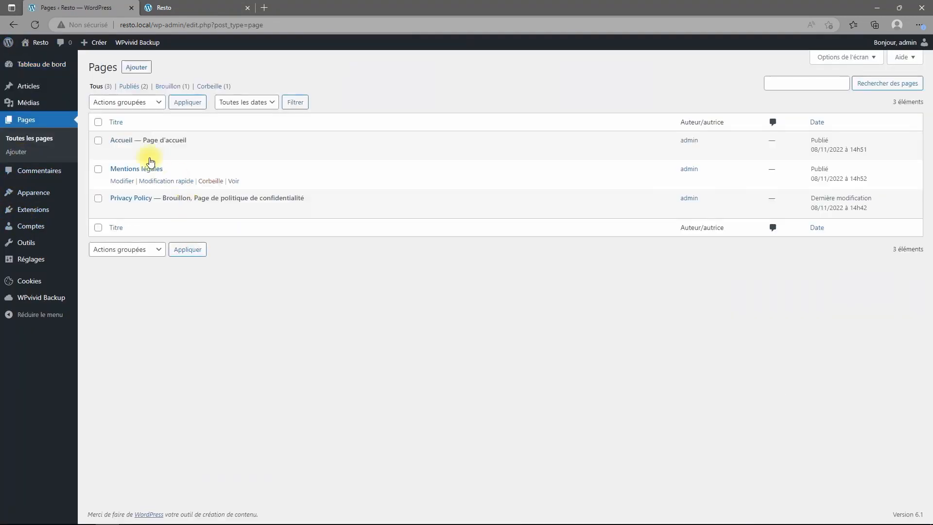
click(125, 142)
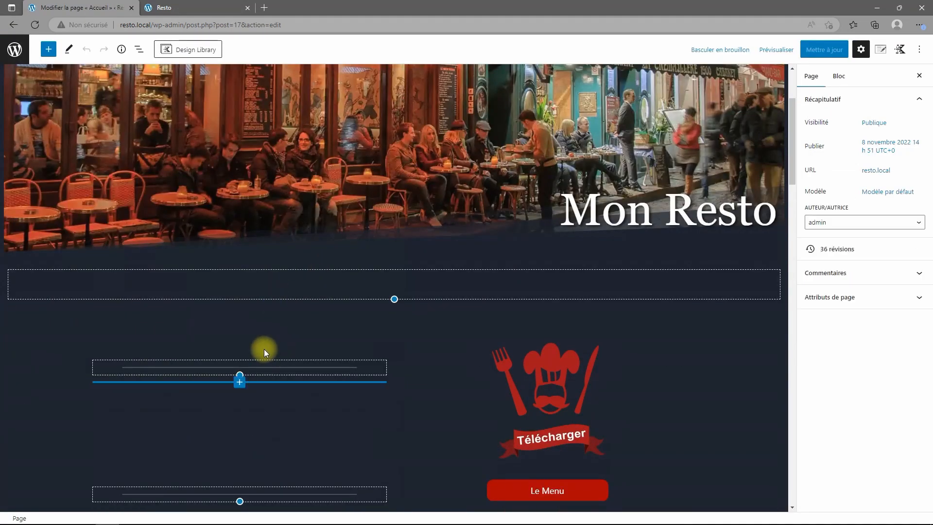
click(264, 349)
click(263, 345)
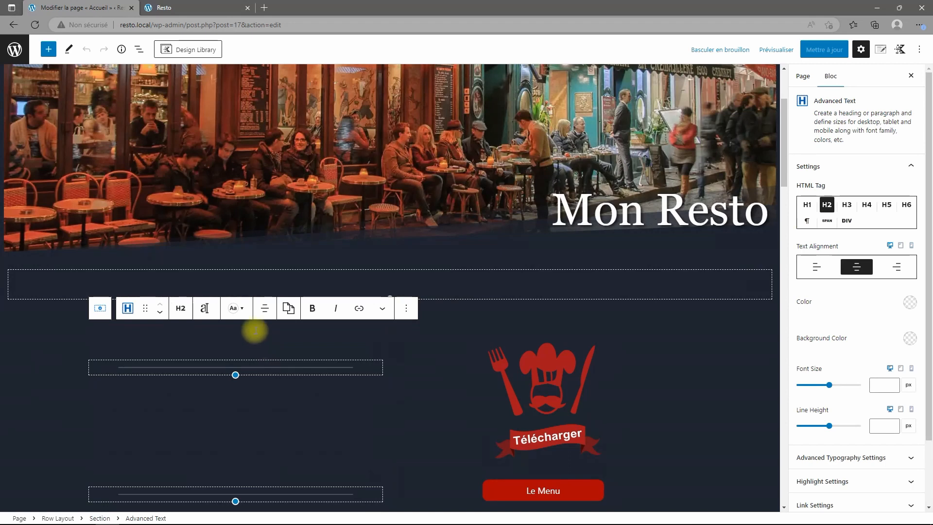
click(911, 302)
click(898, 282)
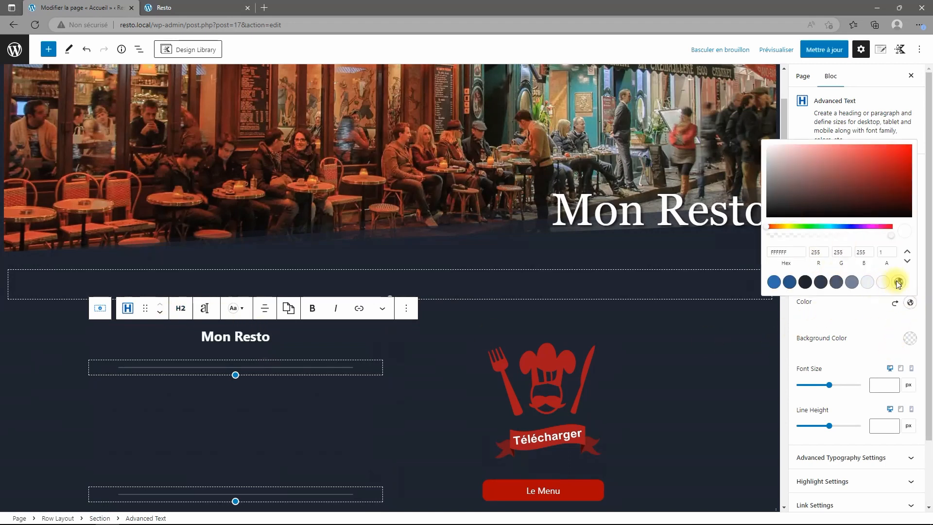
click(311, 403)
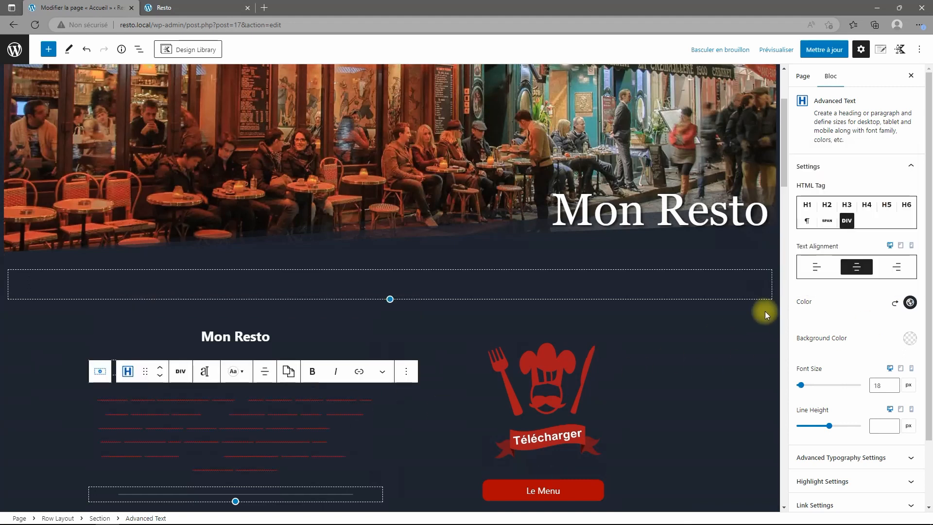
click(910, 303)
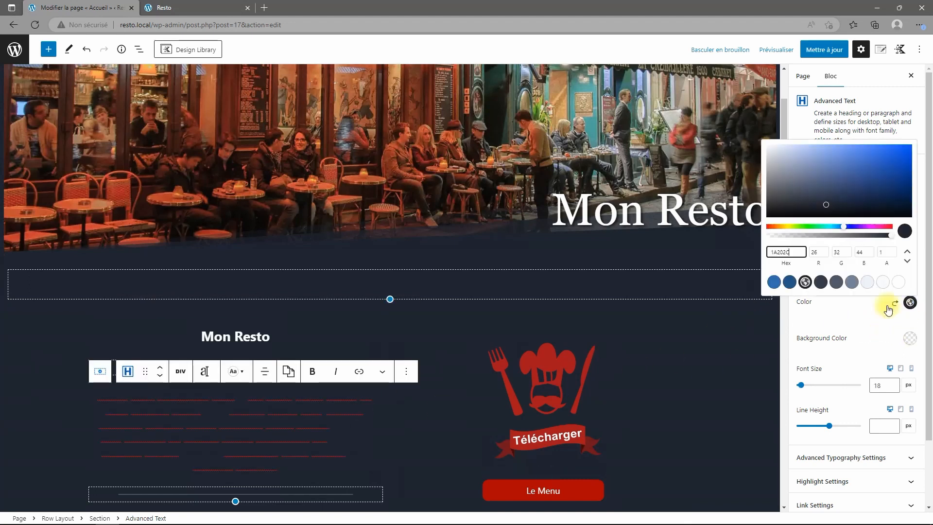
click(897, 283)
scroll(253, 379, down, 5)
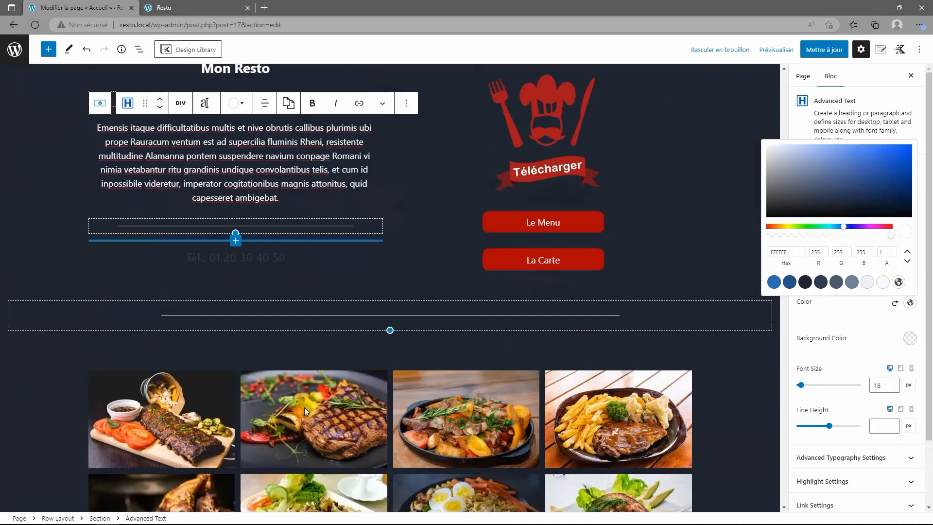
click(252, 256)
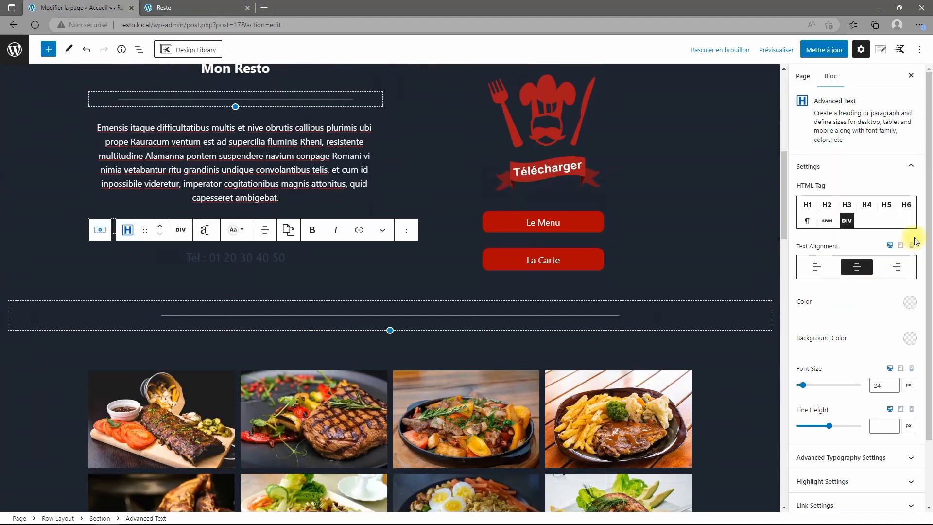
click(910, 304)
click(898, 282)
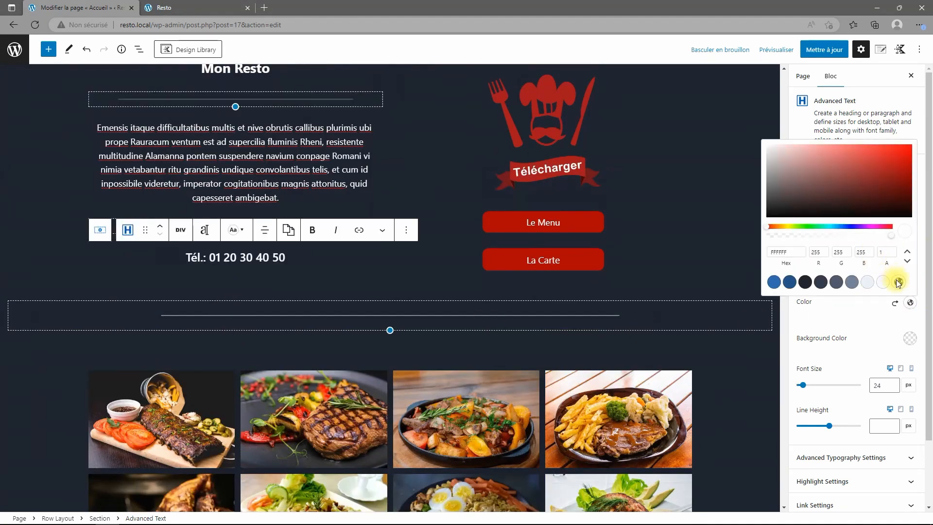
click(825, 51)
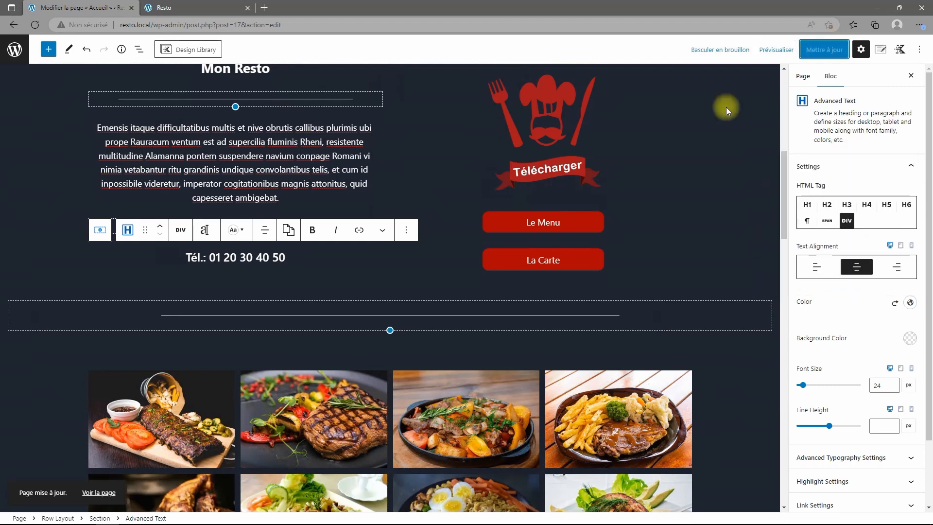
Select the row holding the contact cards and show the page's block outline.
scroll(542, 320, down, 7)
scroll(546, 334, down, 10)
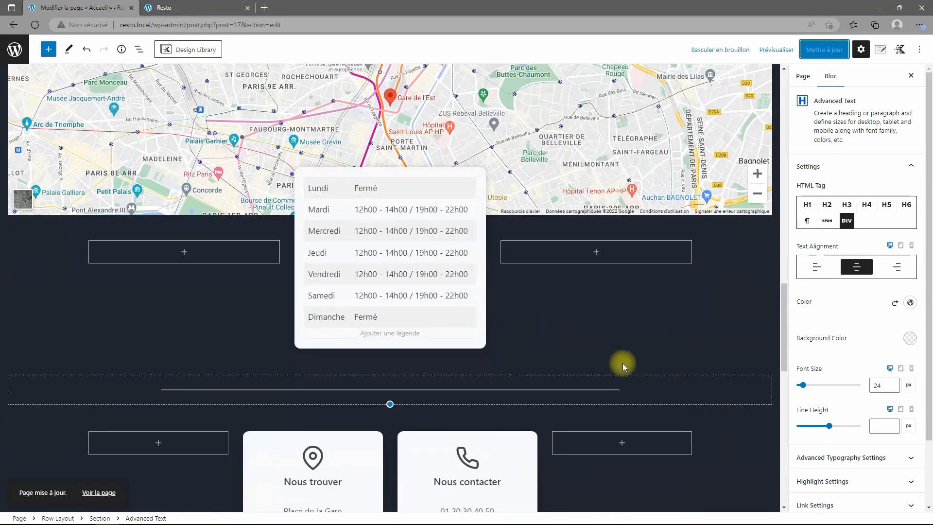
scroll(661, 349, down, 3)
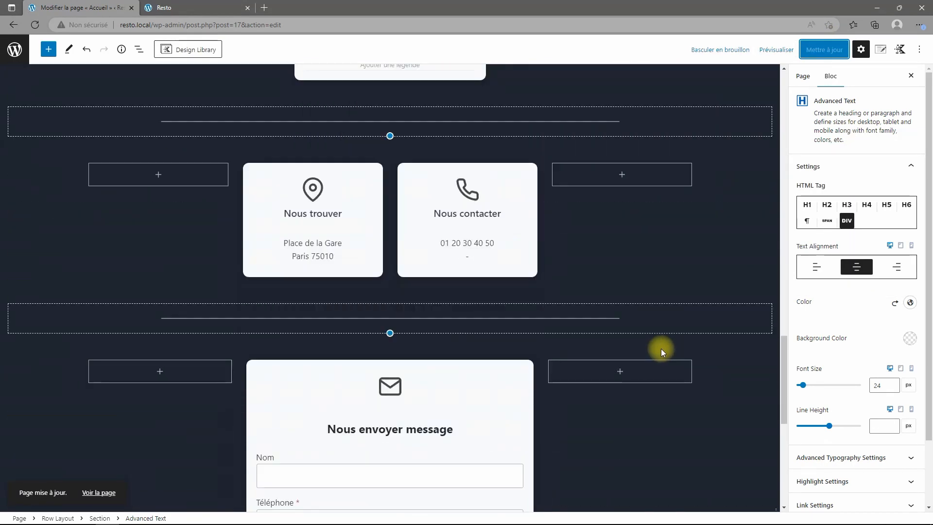
scroll(661, 348, up, 4)
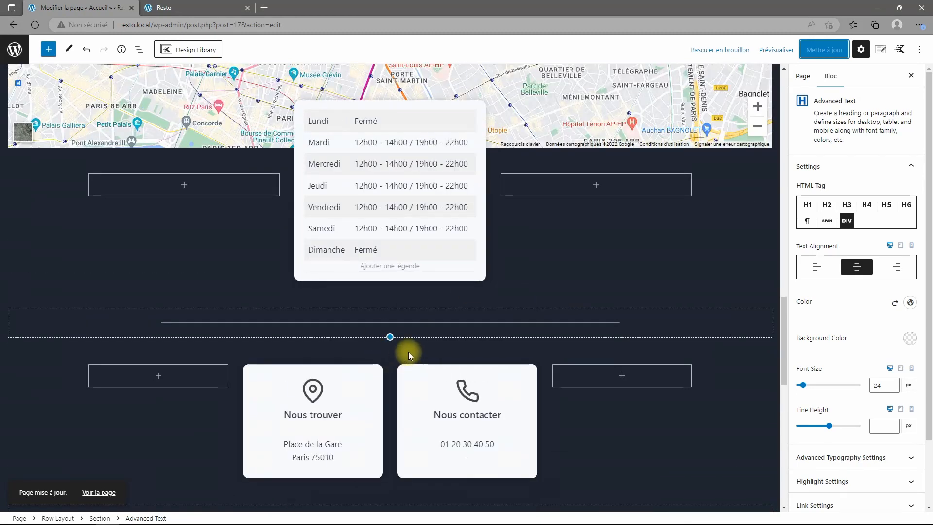
click(231, 387)
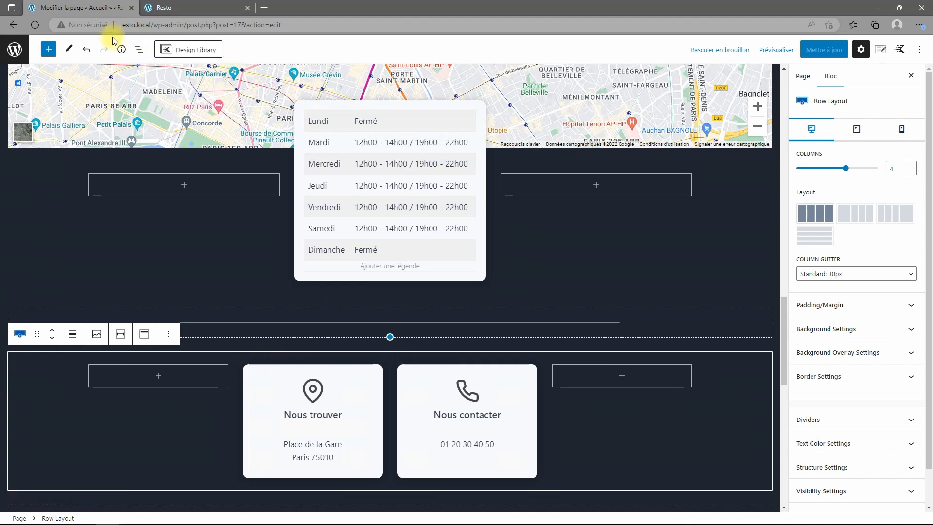
click(139, 50)
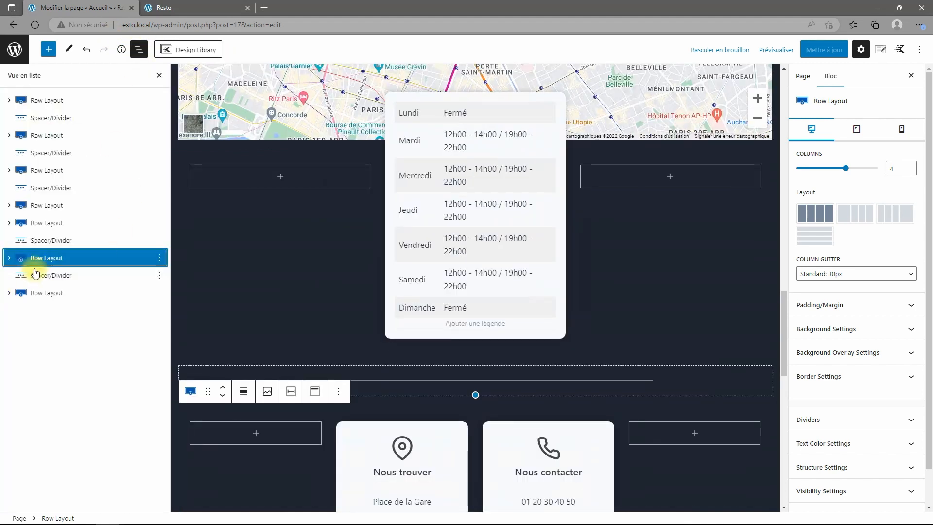
Insert a new Row Layout block with a single column.
click(9, 258)
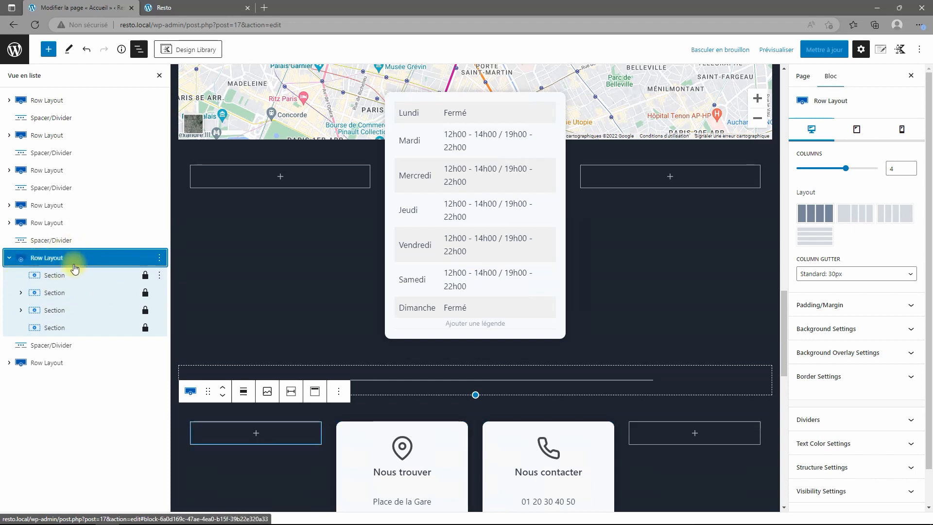
click(48, 49)
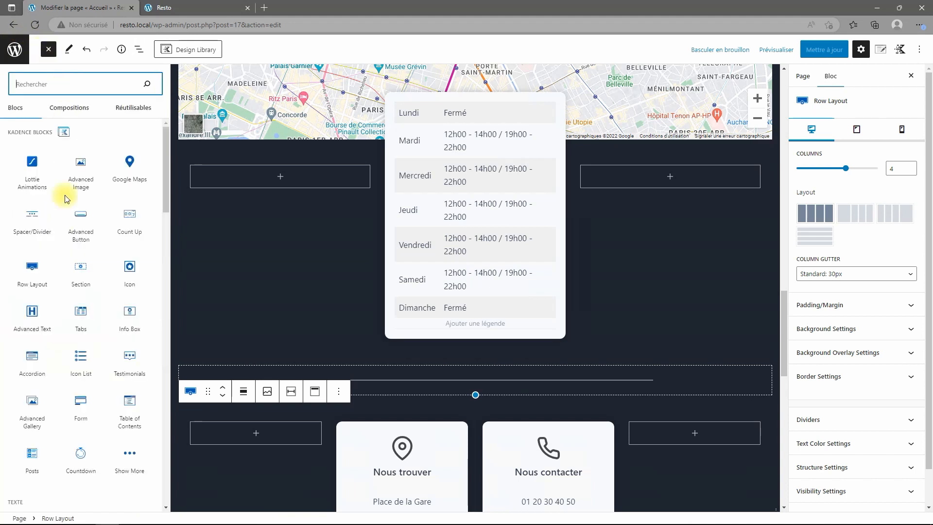
click(30, 270)
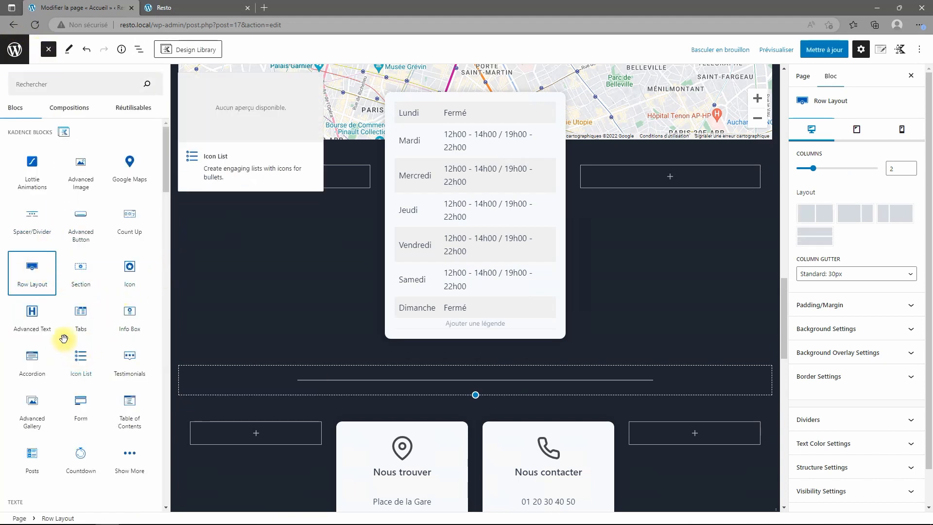
scroll(362, 429, down, 7)
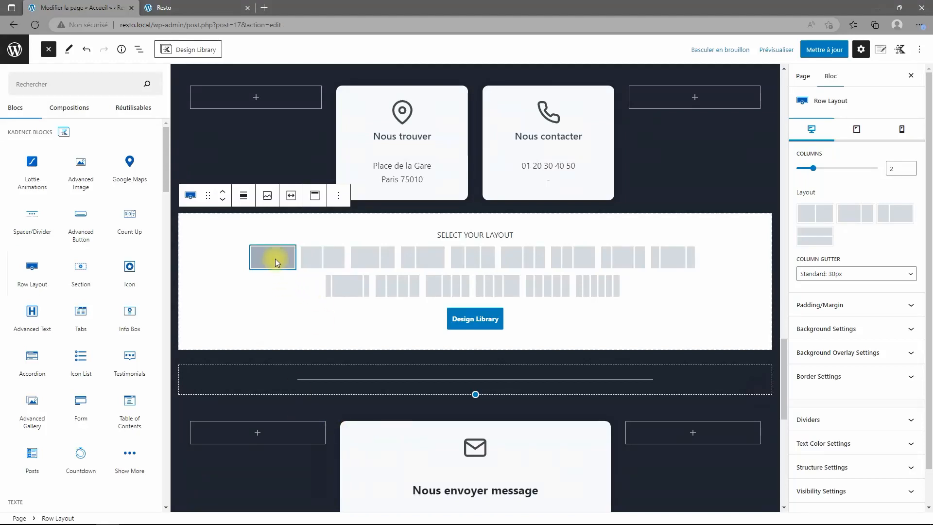
click(275, 258)
click(183, 202)
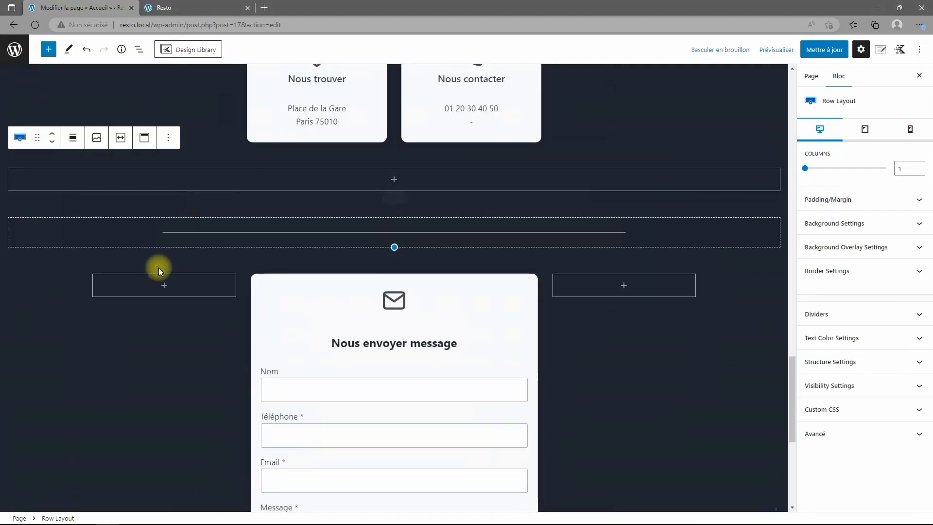
Move the new row below the contact cards, just above the divider.
scroll(158, 268, up, 3)
click(52, 272)
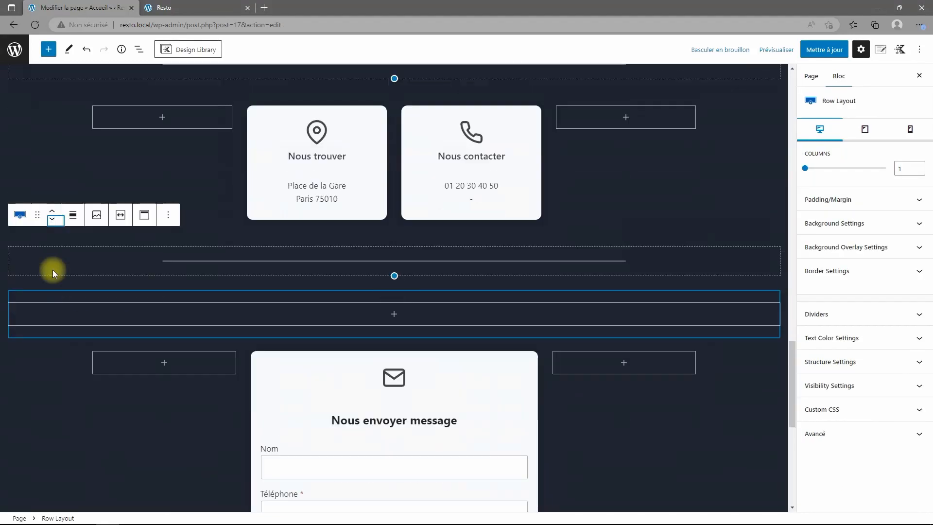
click(140, 51)
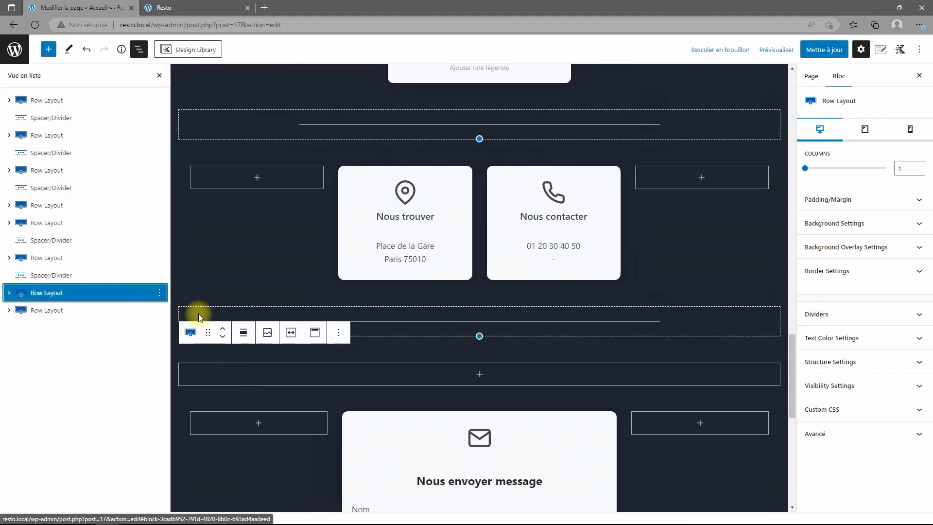
click(223, 329)
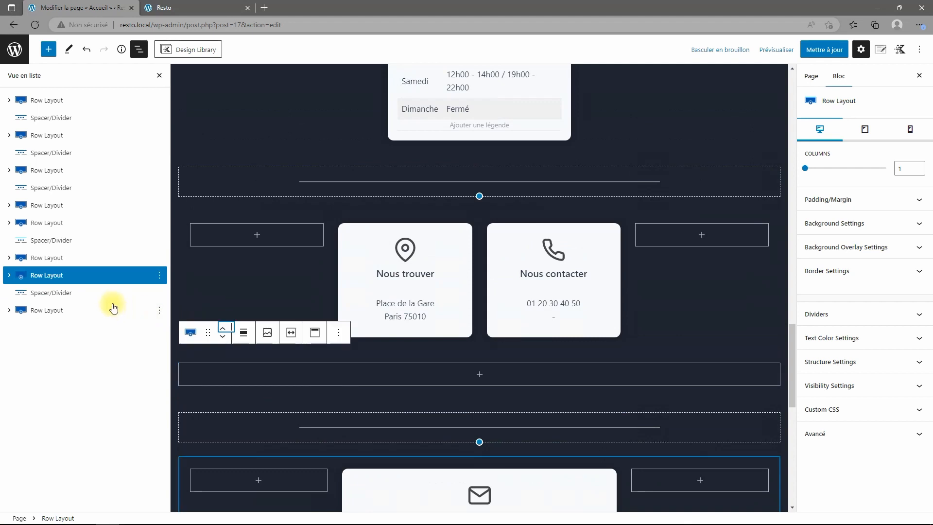
Reorder the rows in List View so the empty single-column row precedes the contact cards.
drag(22, 260, 115, 258)
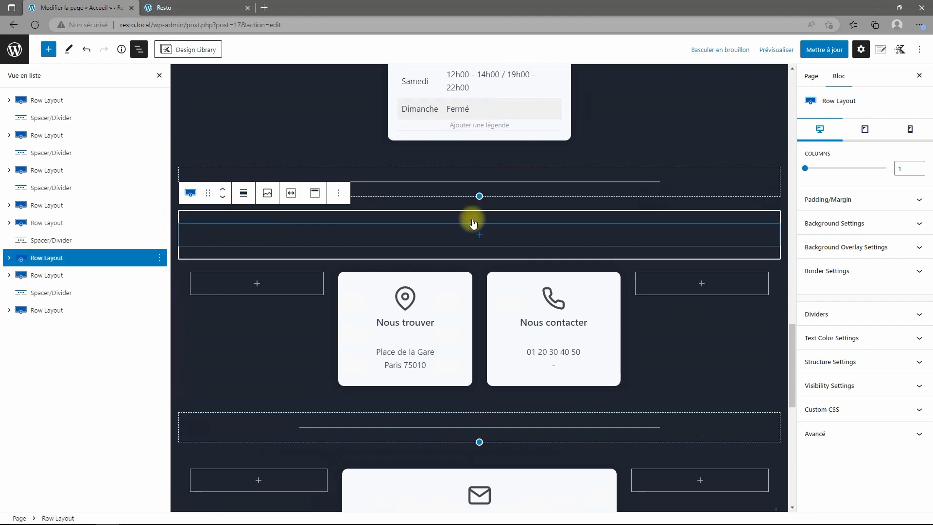
click(46, 274)
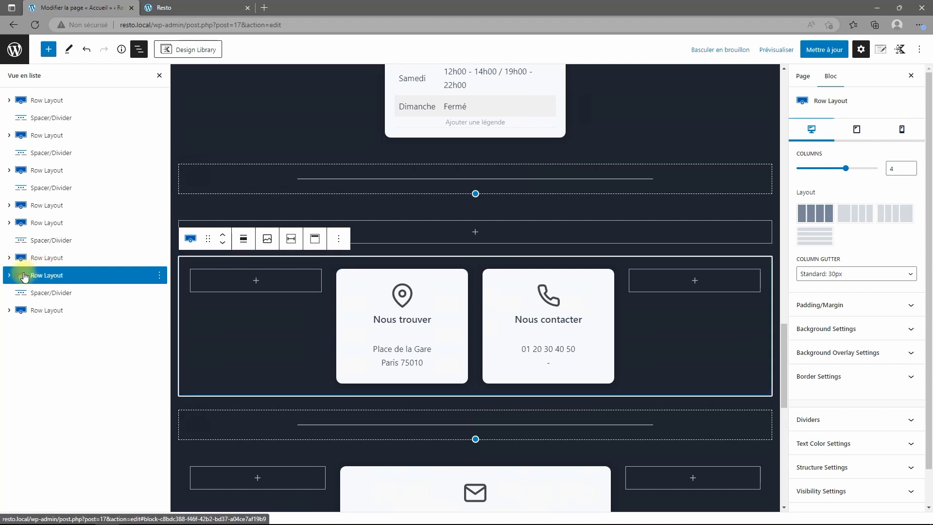
mouse_move(20, 275)
mouse_down()
mouse_move(96, 265)
mouse_move(95, 253)
mouse_move(146, 256)
mouse_move(34, 265)
mouse_up()
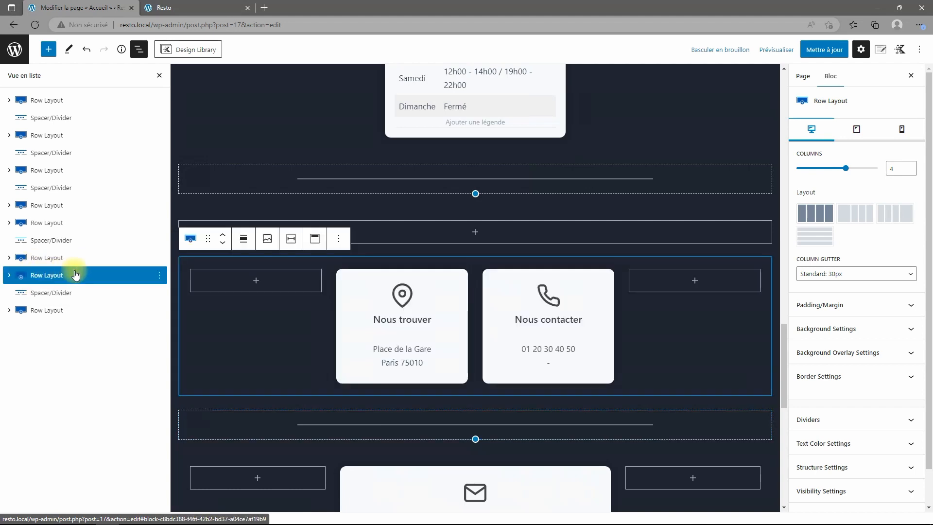
Add an Advanced Text heading 'Informations' in the empty row, coloured white and centred.
click(47, 265)
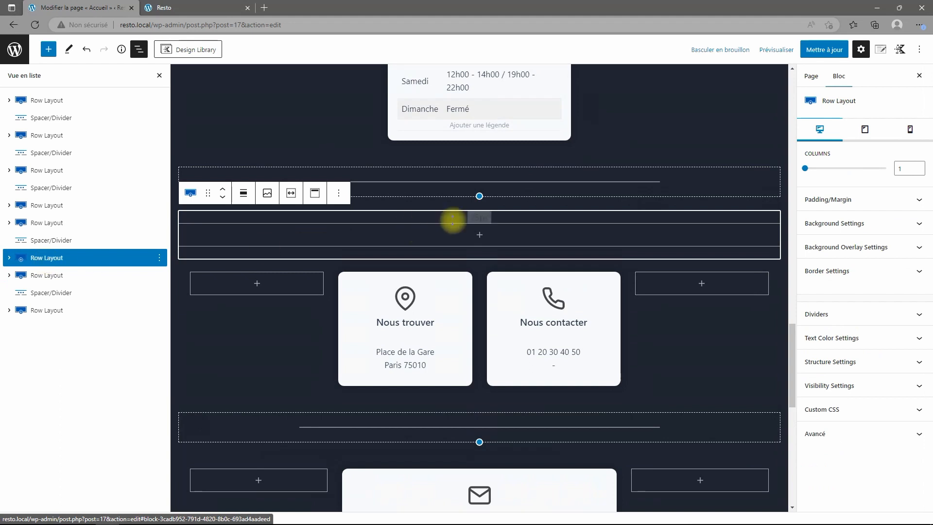
click(476, 238)
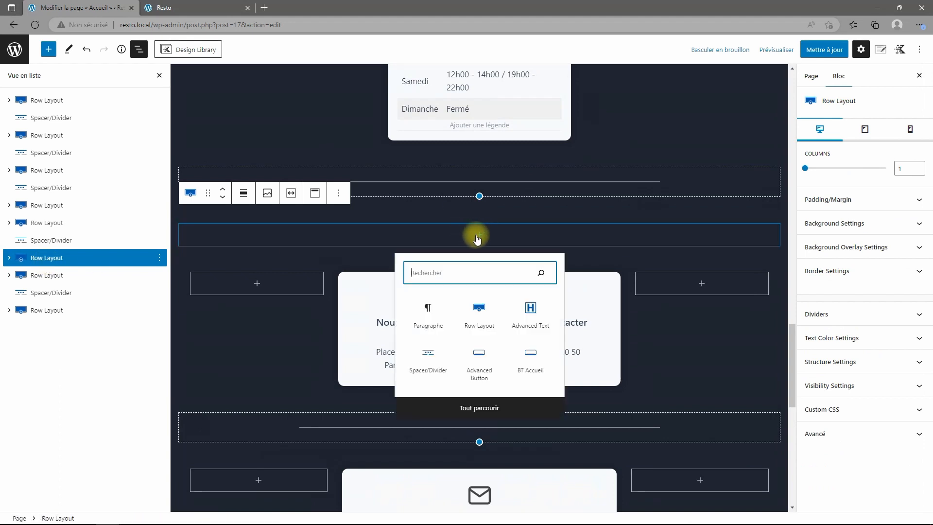
click(529, 311)
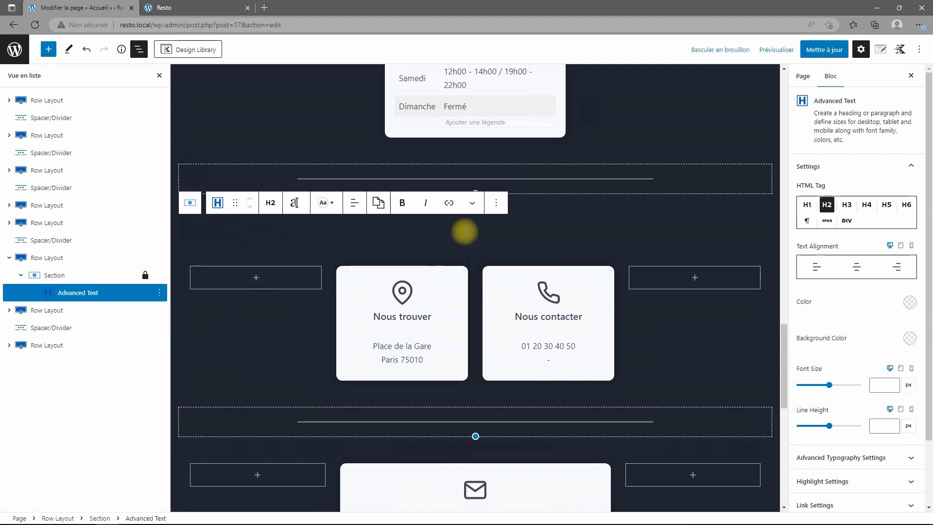
text(C)
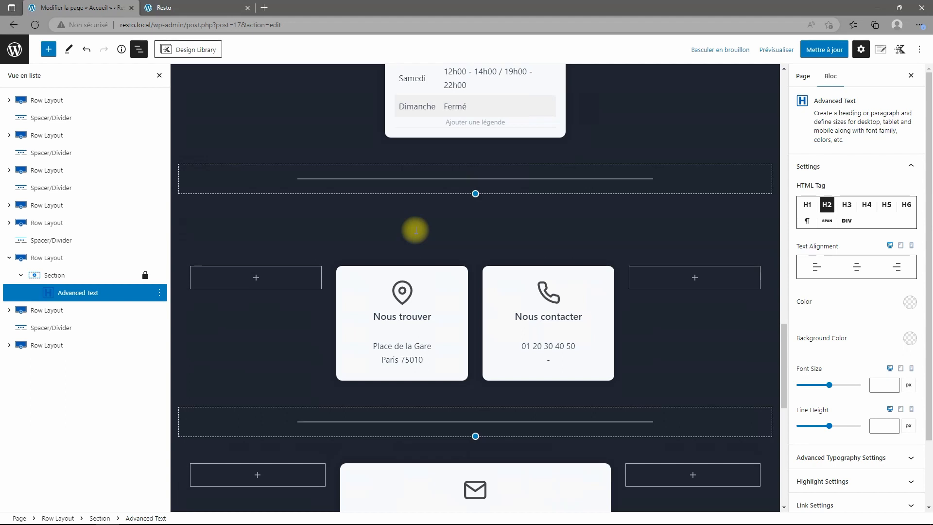
click(909, 302)
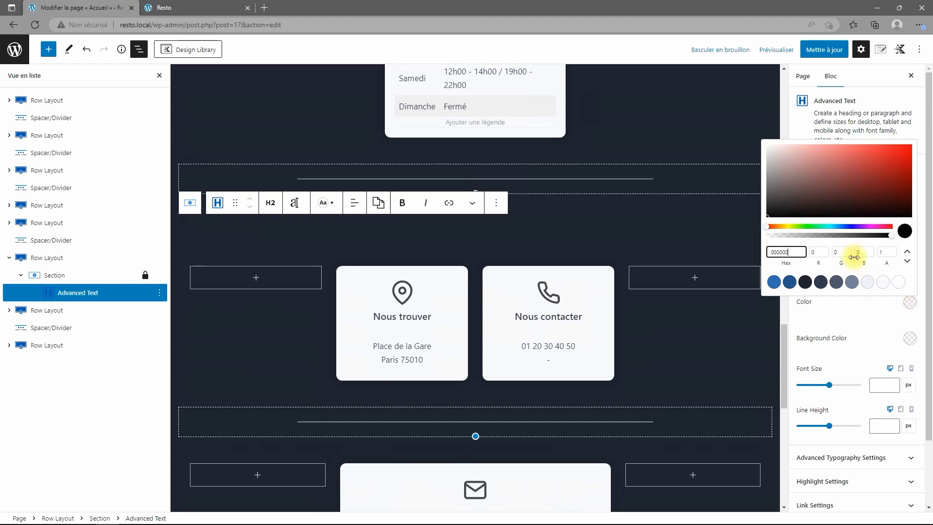
click(898, 282)
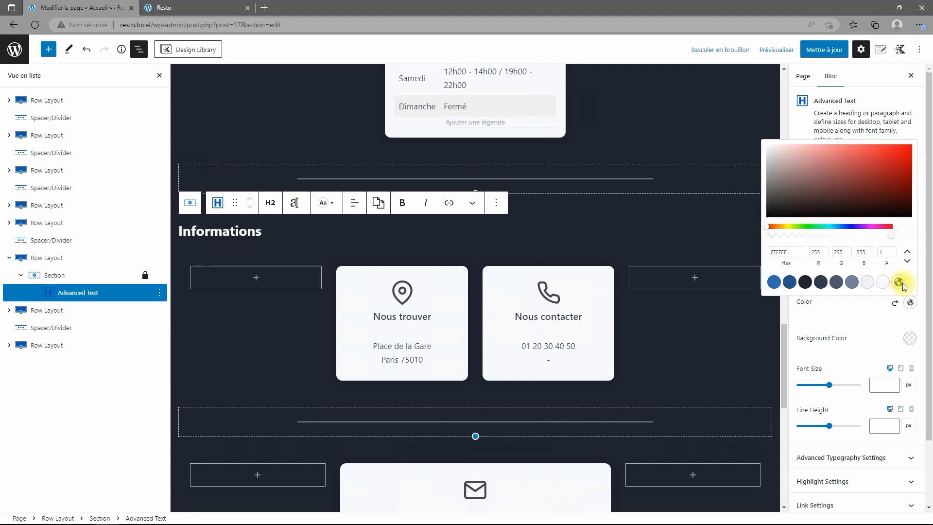
click(354, 210)
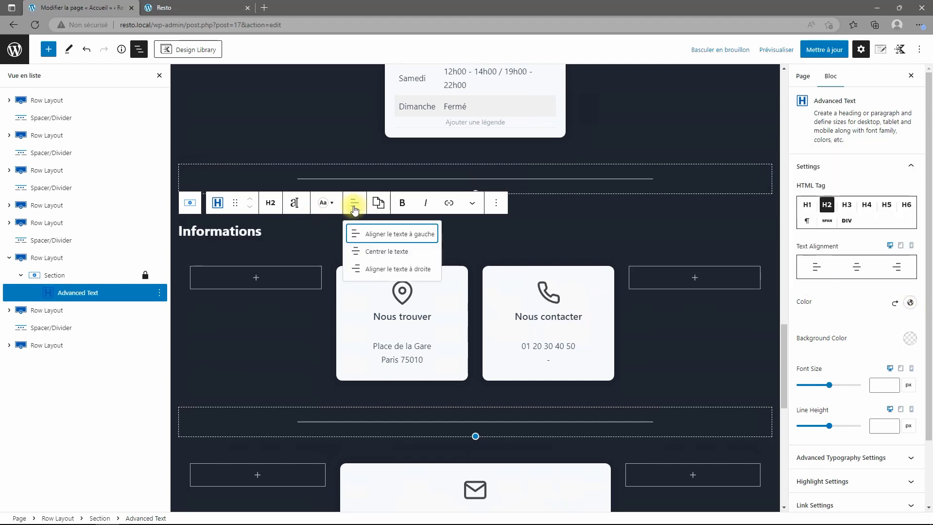
click(383, 251)
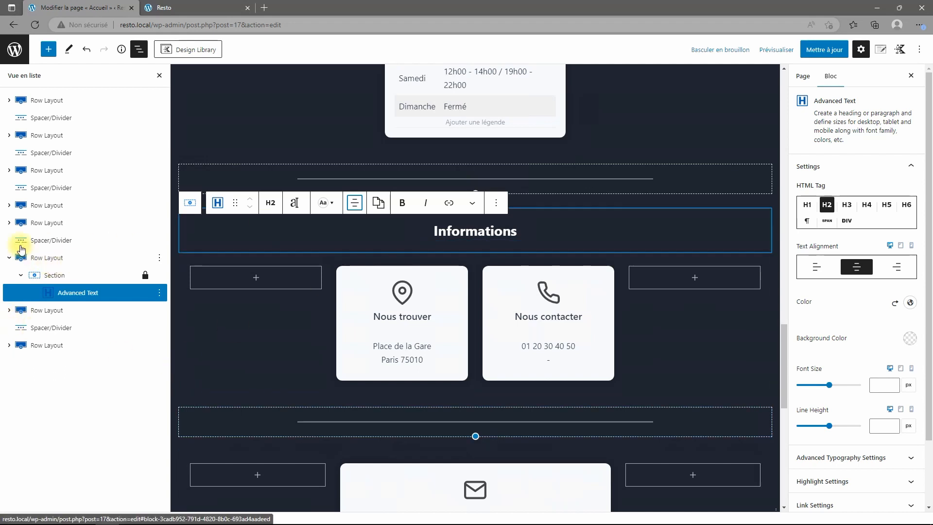
Update the Accueil page, then scroll through the live Mon Resto homepage.
click(823, 50)
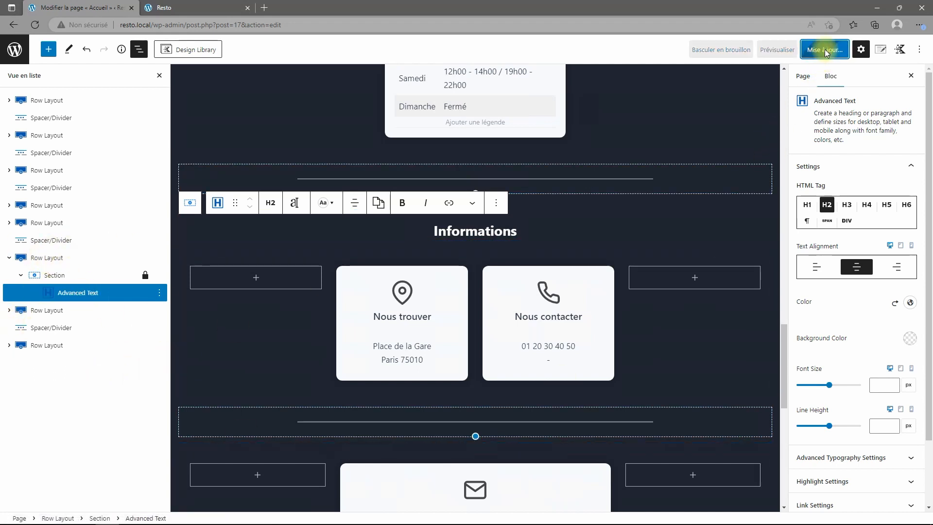
click(15, 49)
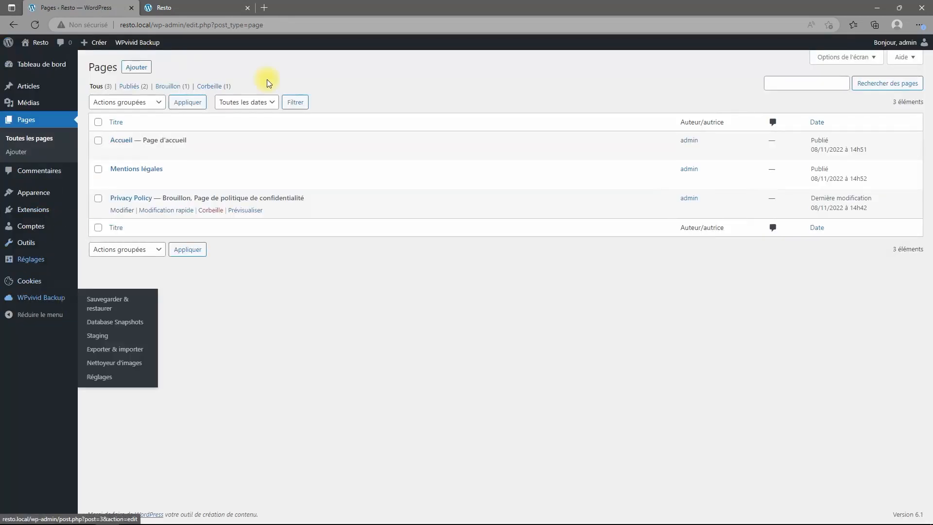
click(206, 7)
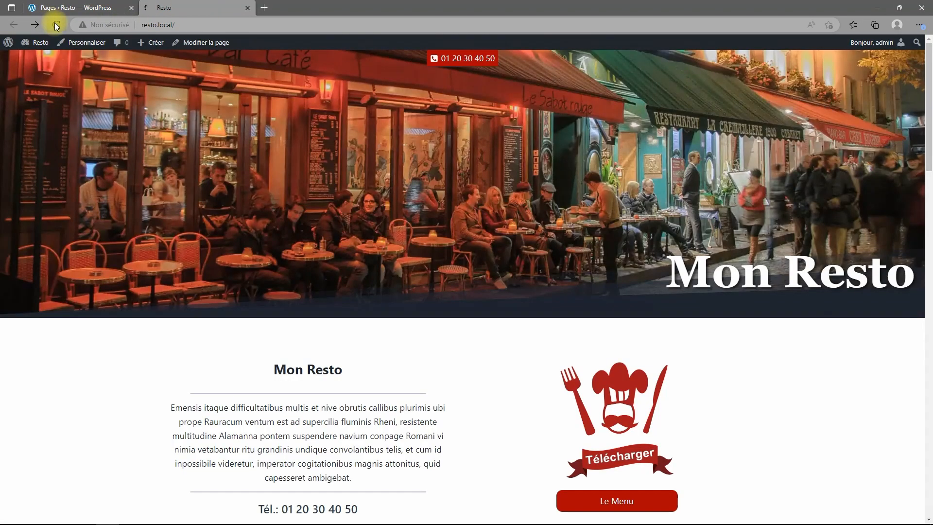
scroll(705, 208, down, 7)
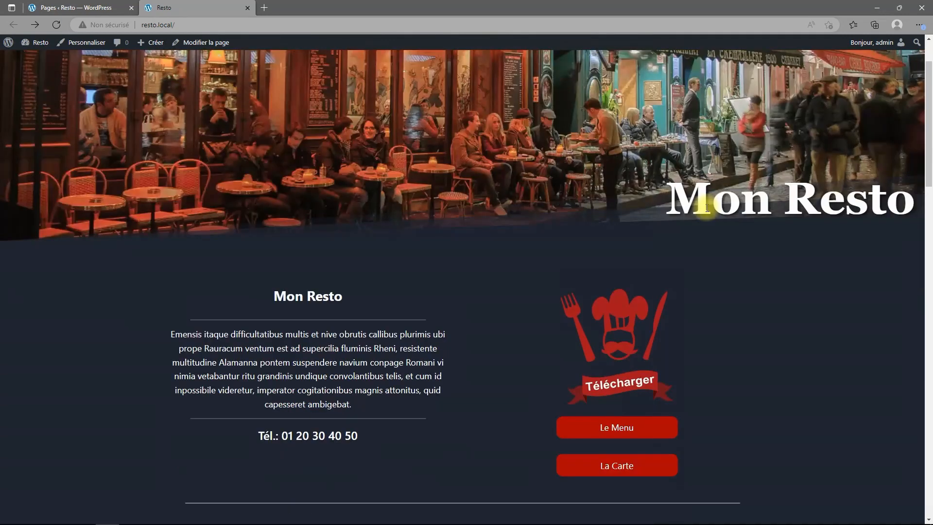
scroll(734, 210, down, 10)
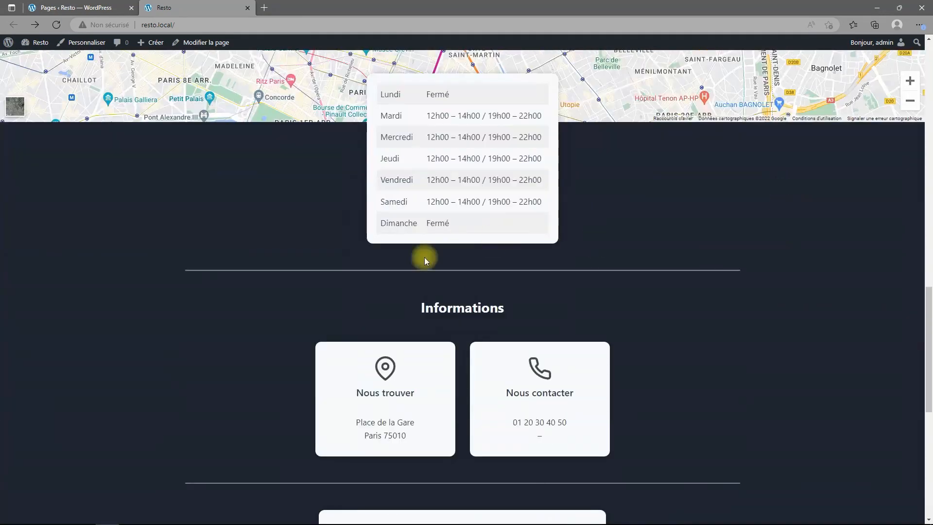
scroll(668, 390, down, 3)
scroll(600, 426, down, 5)
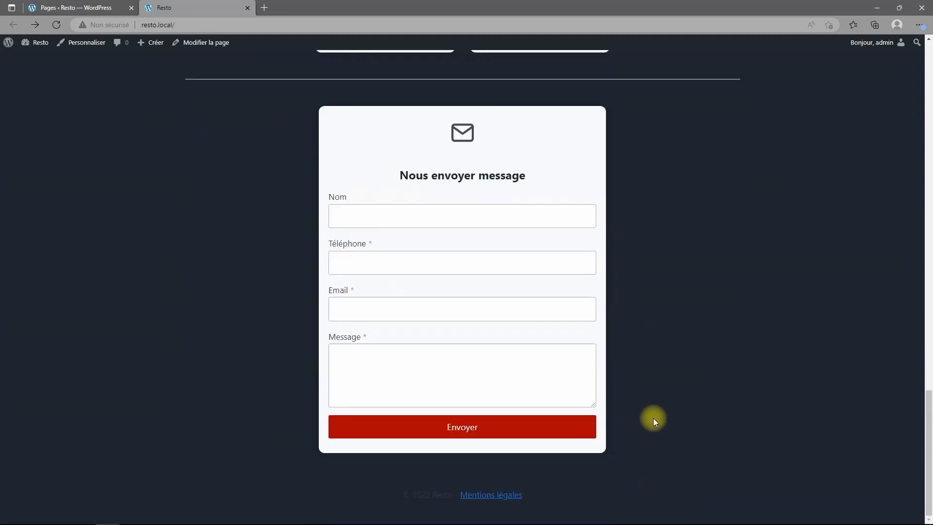
scroll(662, 404, up, 12)
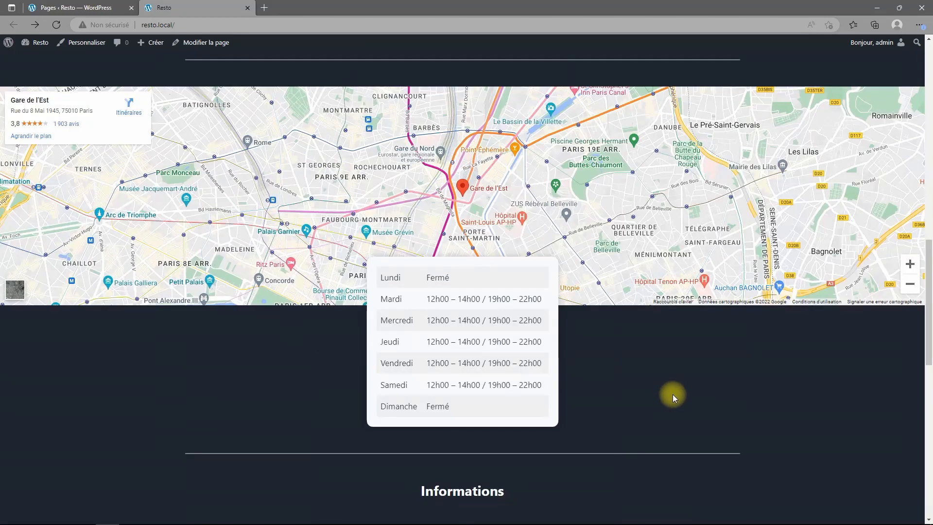
scroll(678, 395, up, 9)
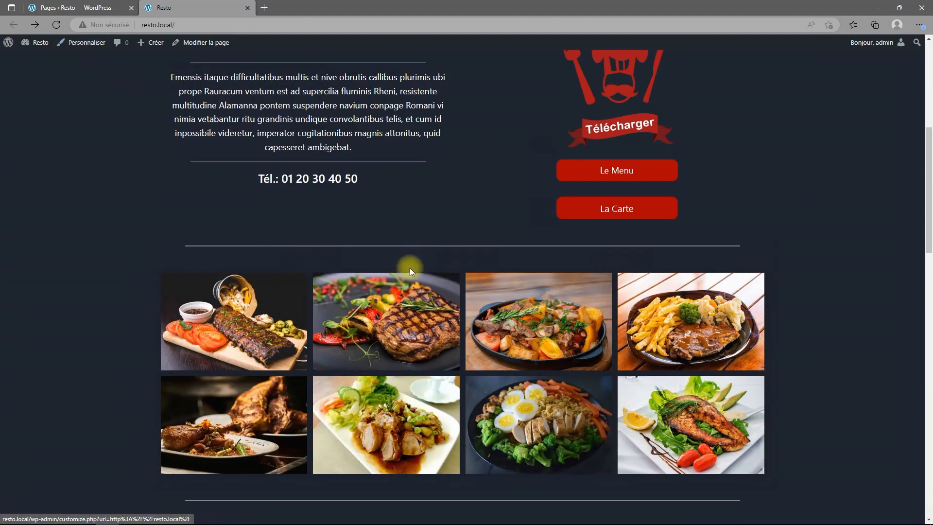
View the steak gallery photo full size, then return to the homepage top.
click(407, 297)
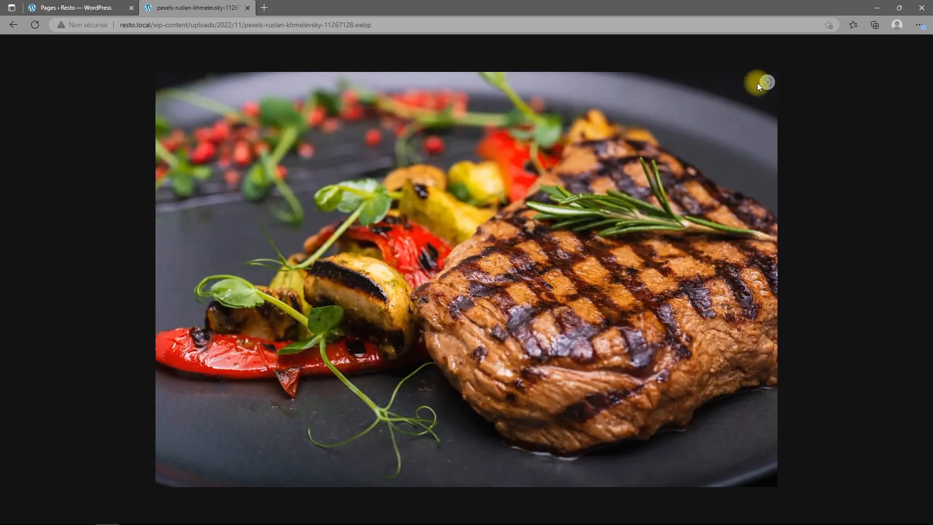
click(10, 26)
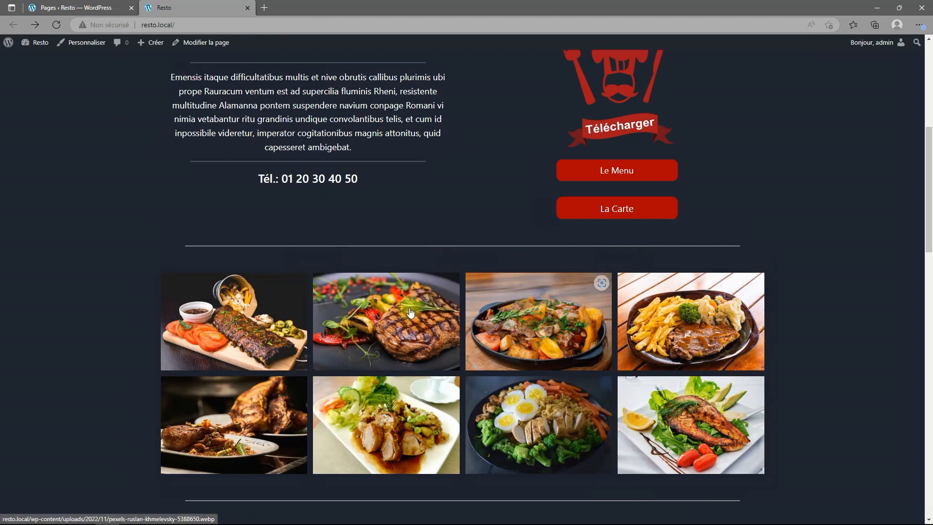
scroll(529, 343, up, 7)
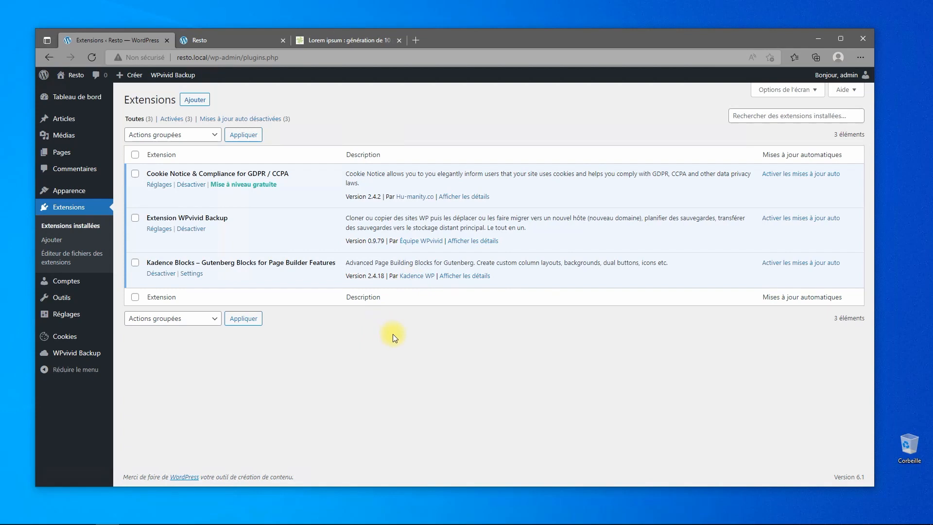
Scroll through the admin dashboard, then return to the live Mon Resto homepage.
click(90, 98)
scroll(352, 276, down, 8)
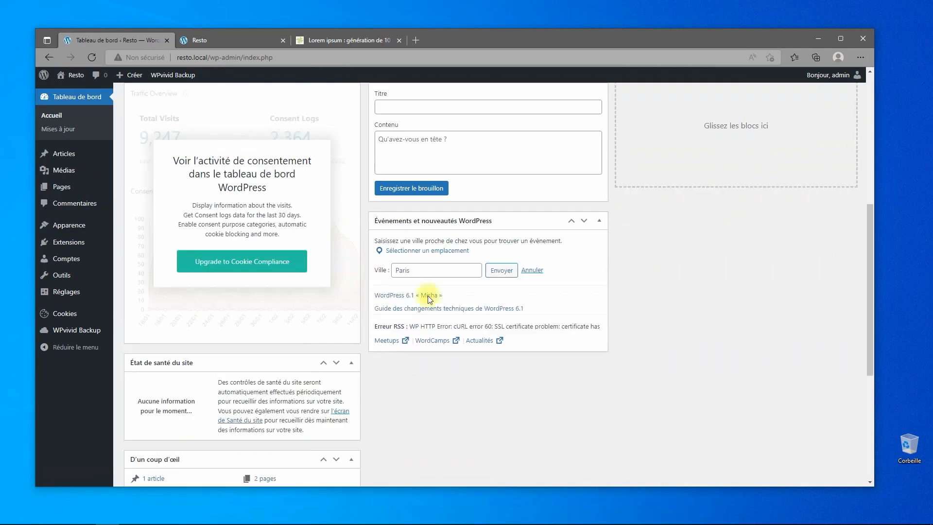
scroll(681, 313, down, 5)
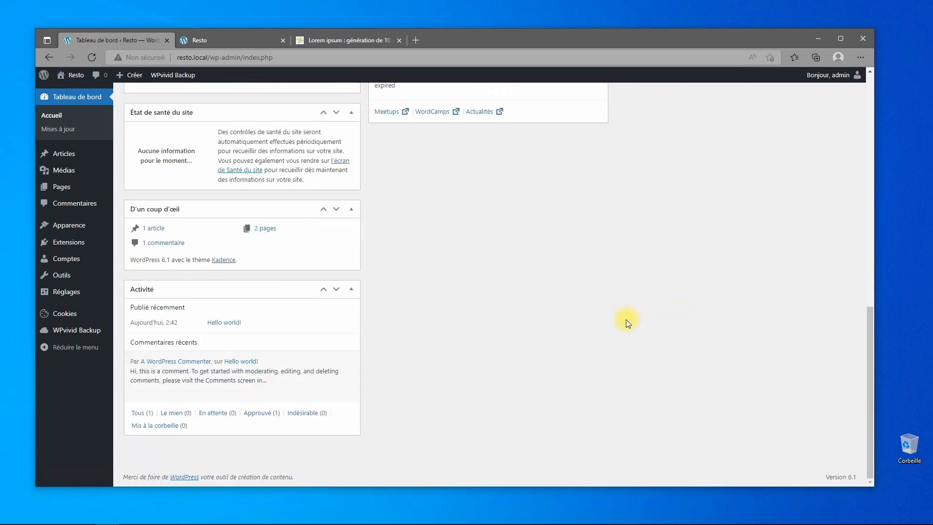
scroll(575, 328, up, 12)
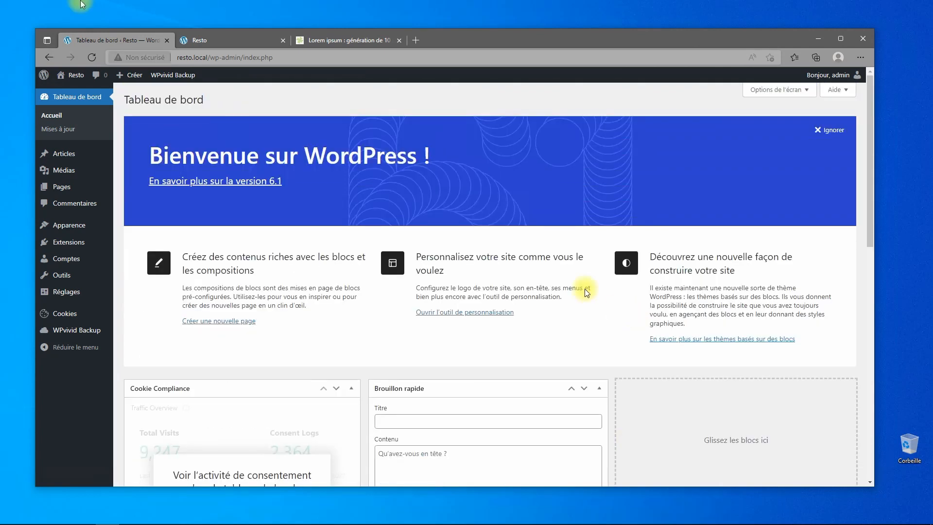
click(238, 41)
scroll(328, 249, up, 4)
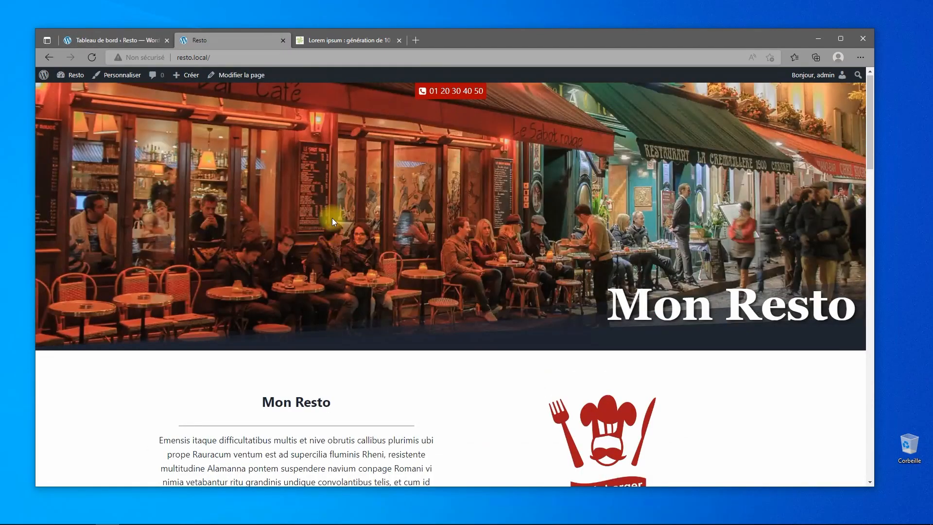